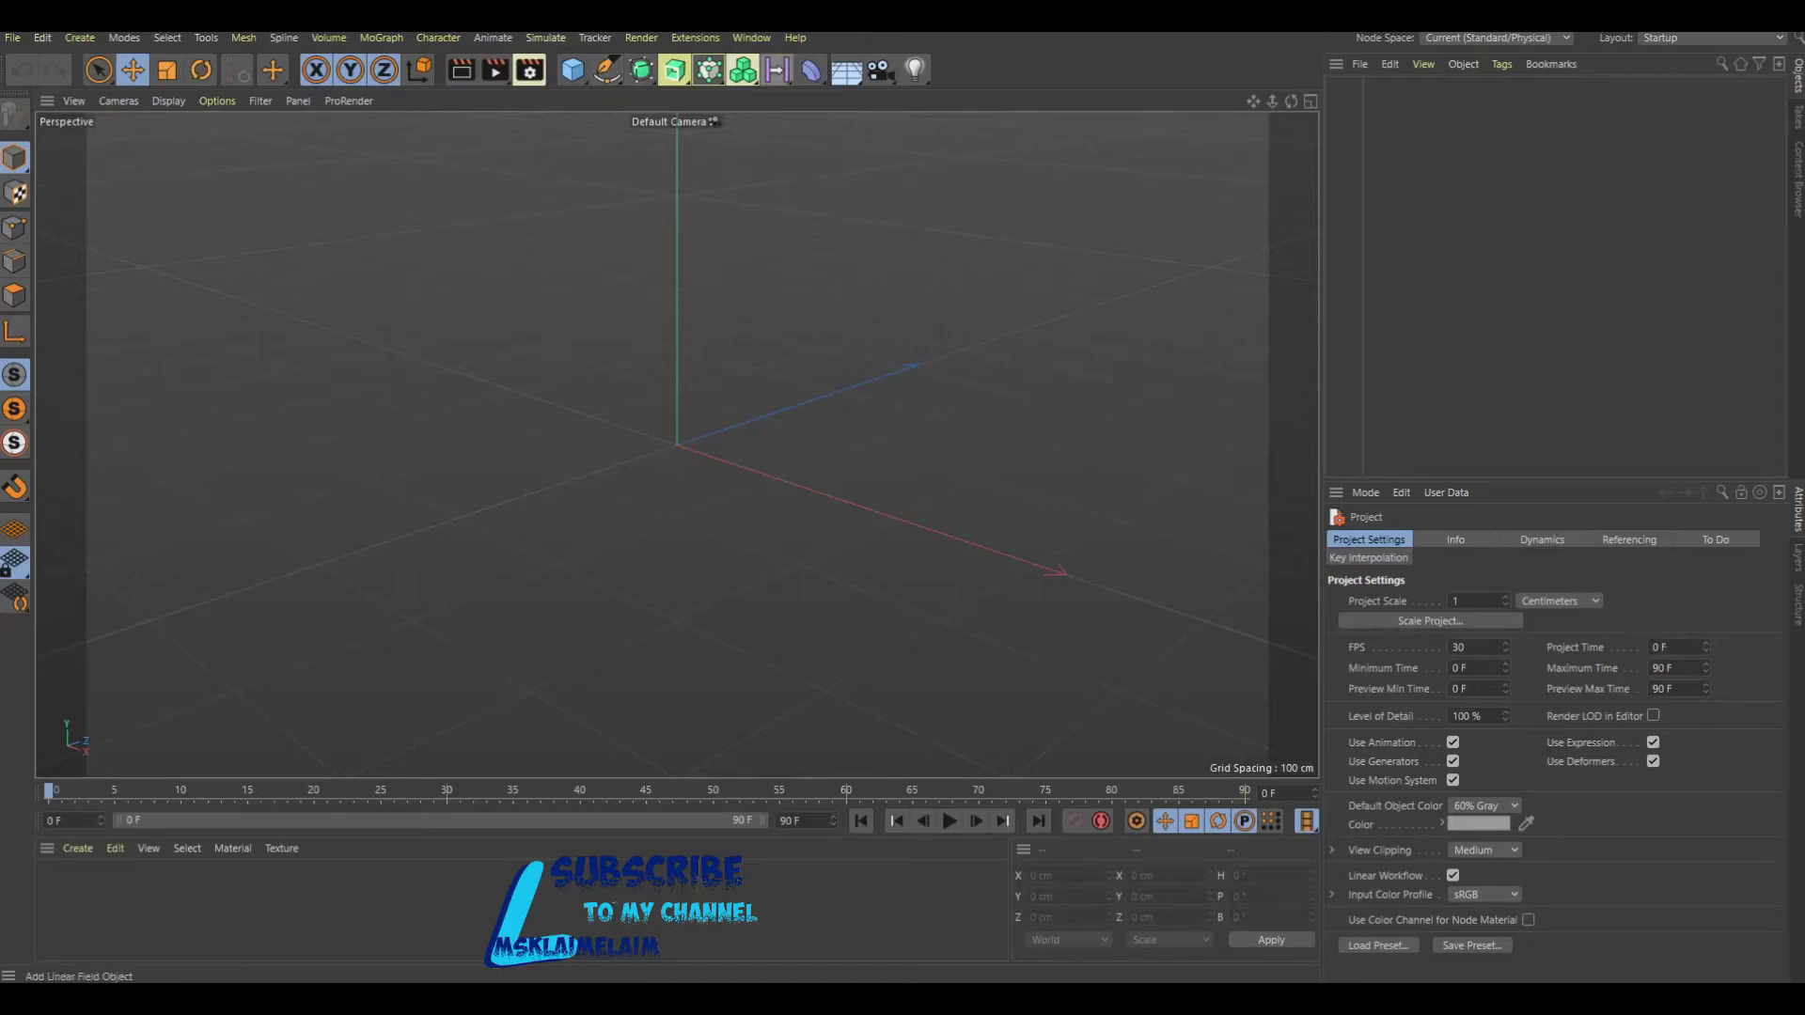
# Add a Tetrahedron-type sphere with 54 segments and duplicate it as Sphere.1.
pyautogui.click(641, 69)
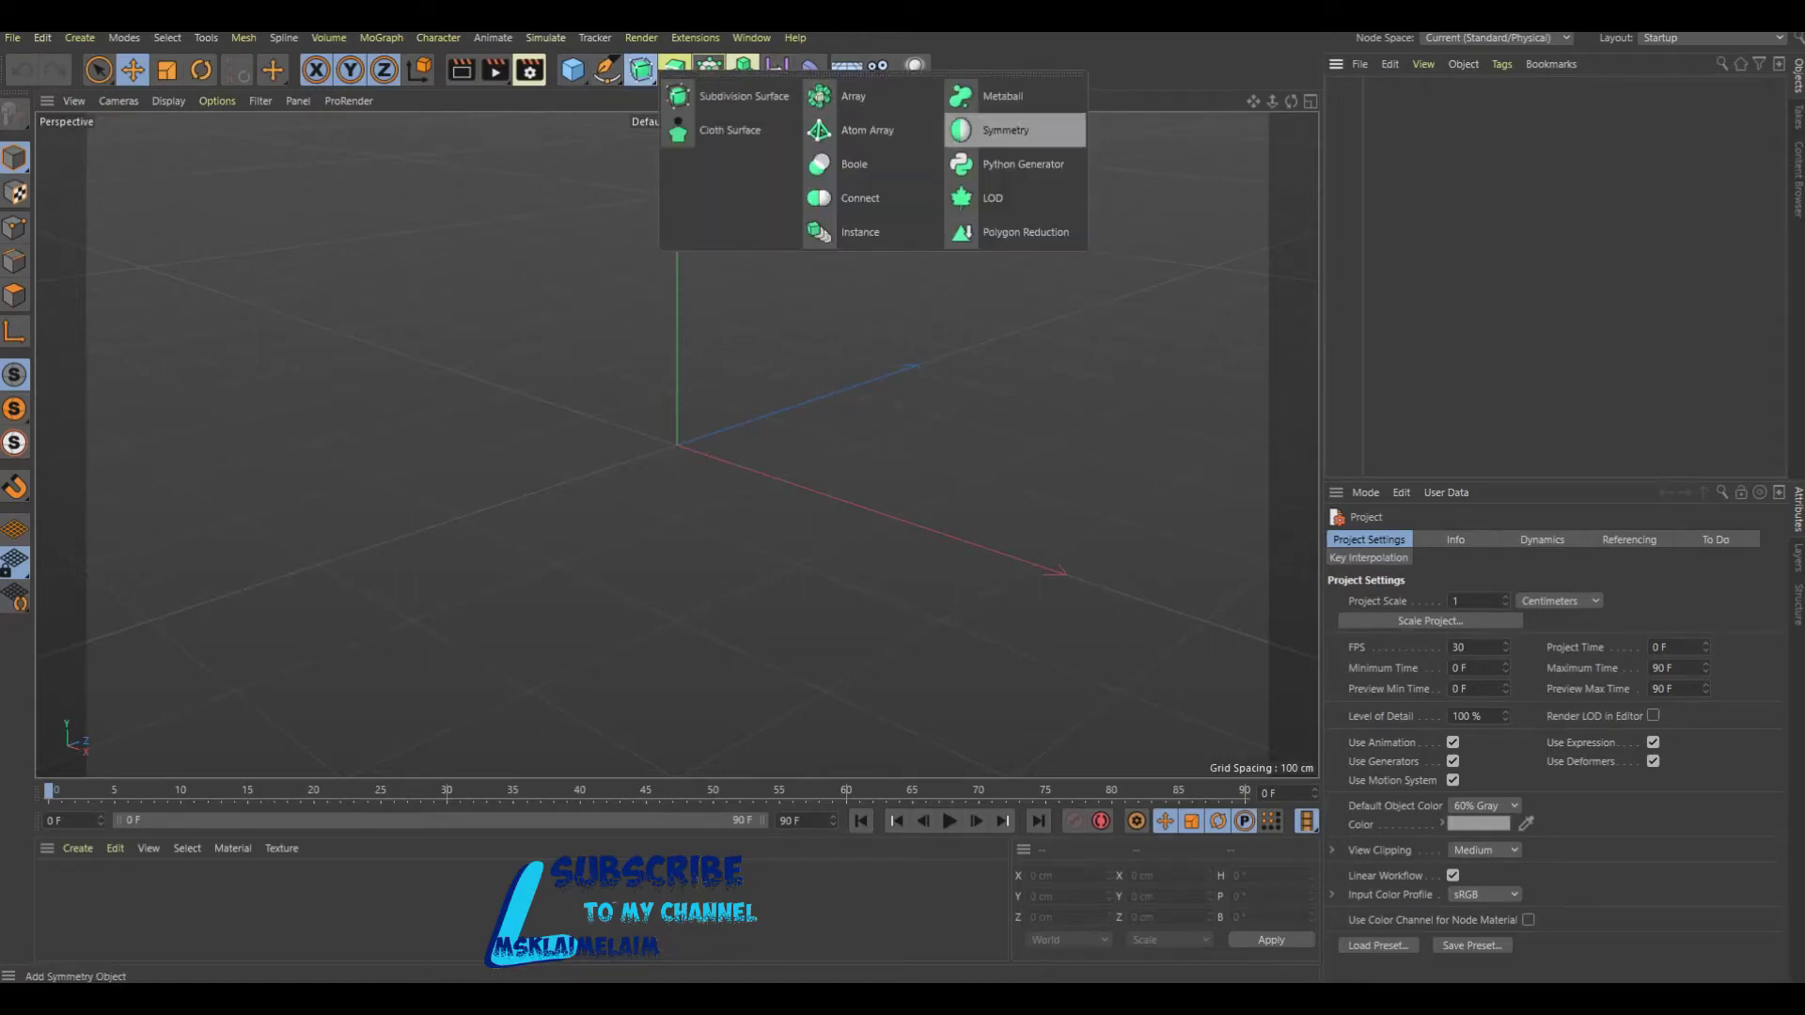
pyautogui.click(572, 68)
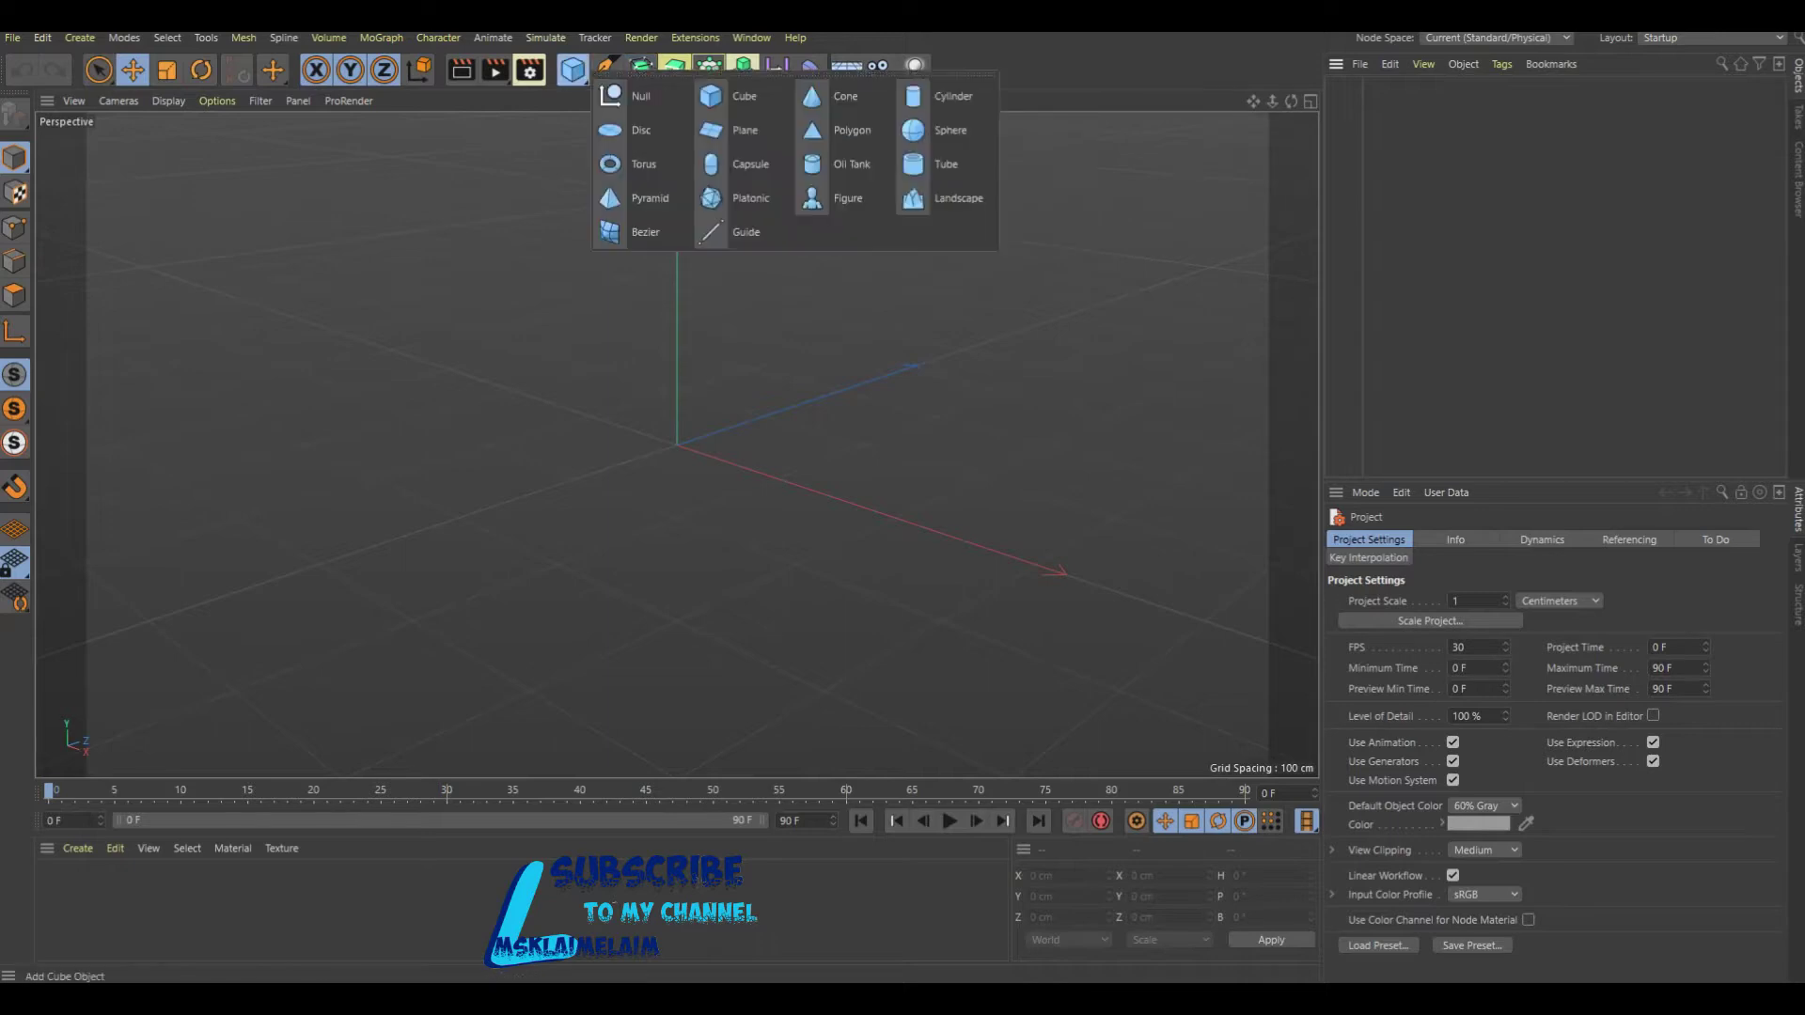
pyautogui.click(945, 129)
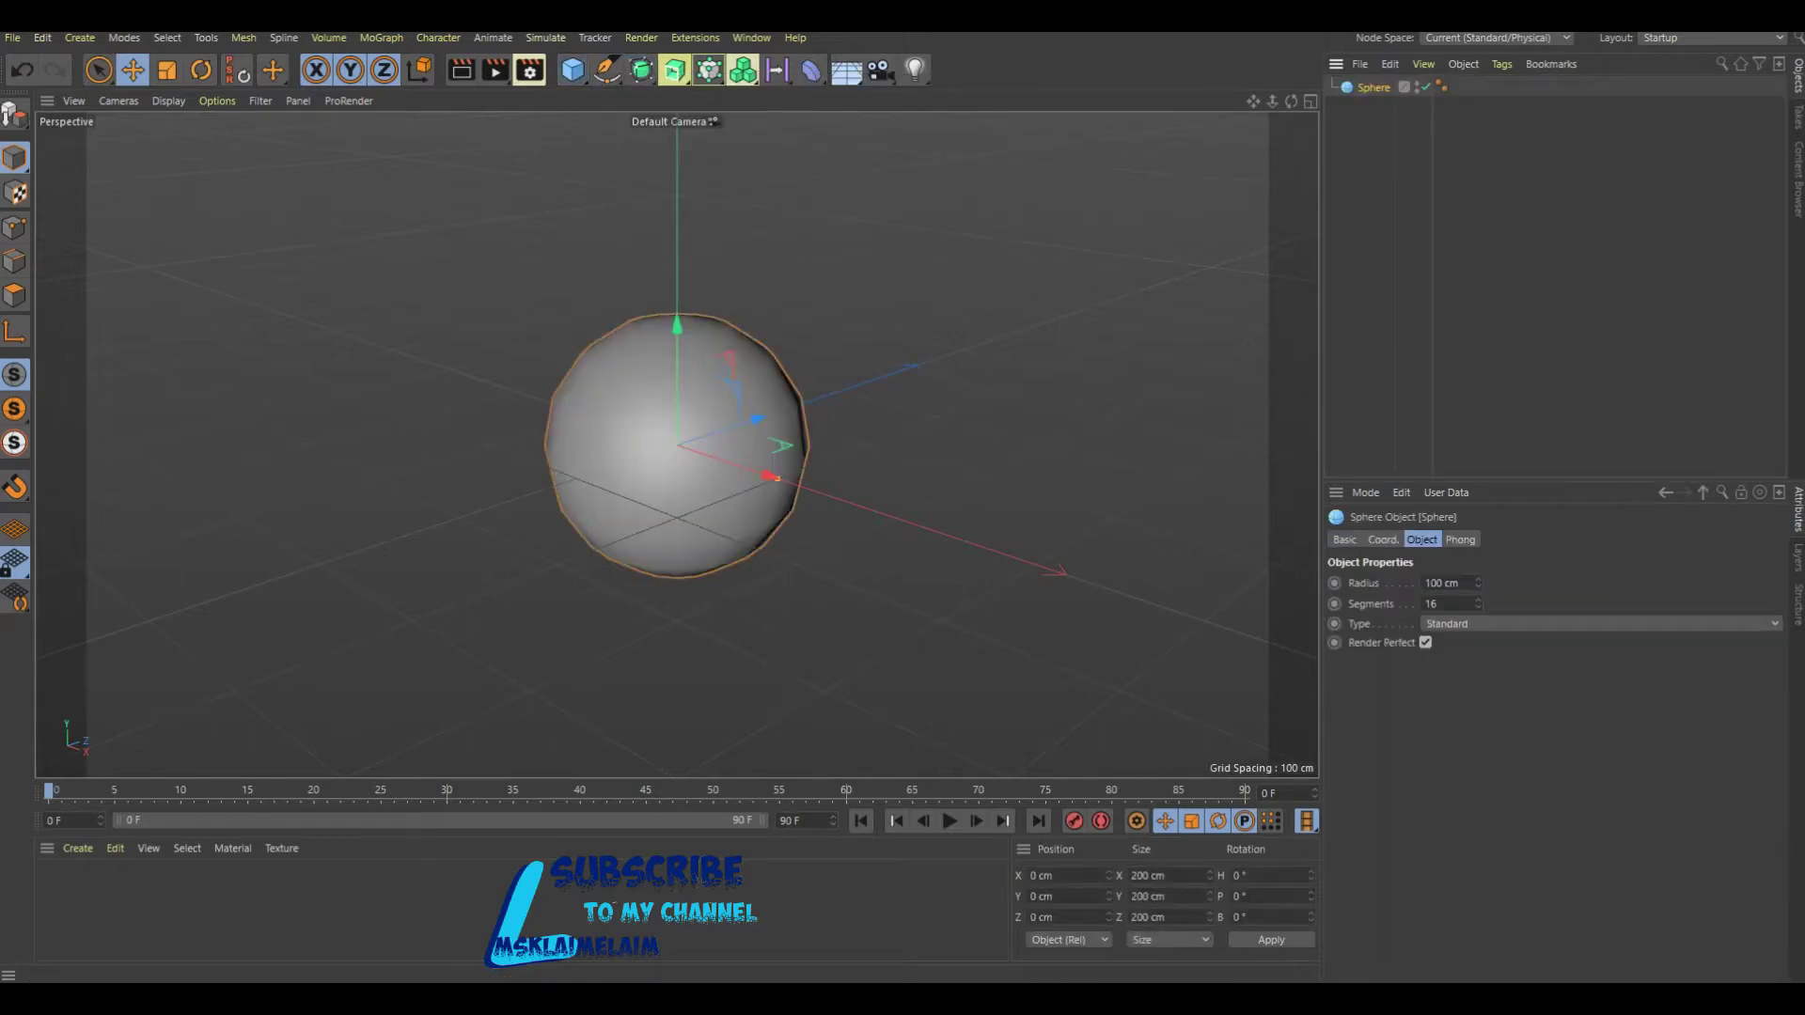
pyautogui.scroll(2, 668, 442)
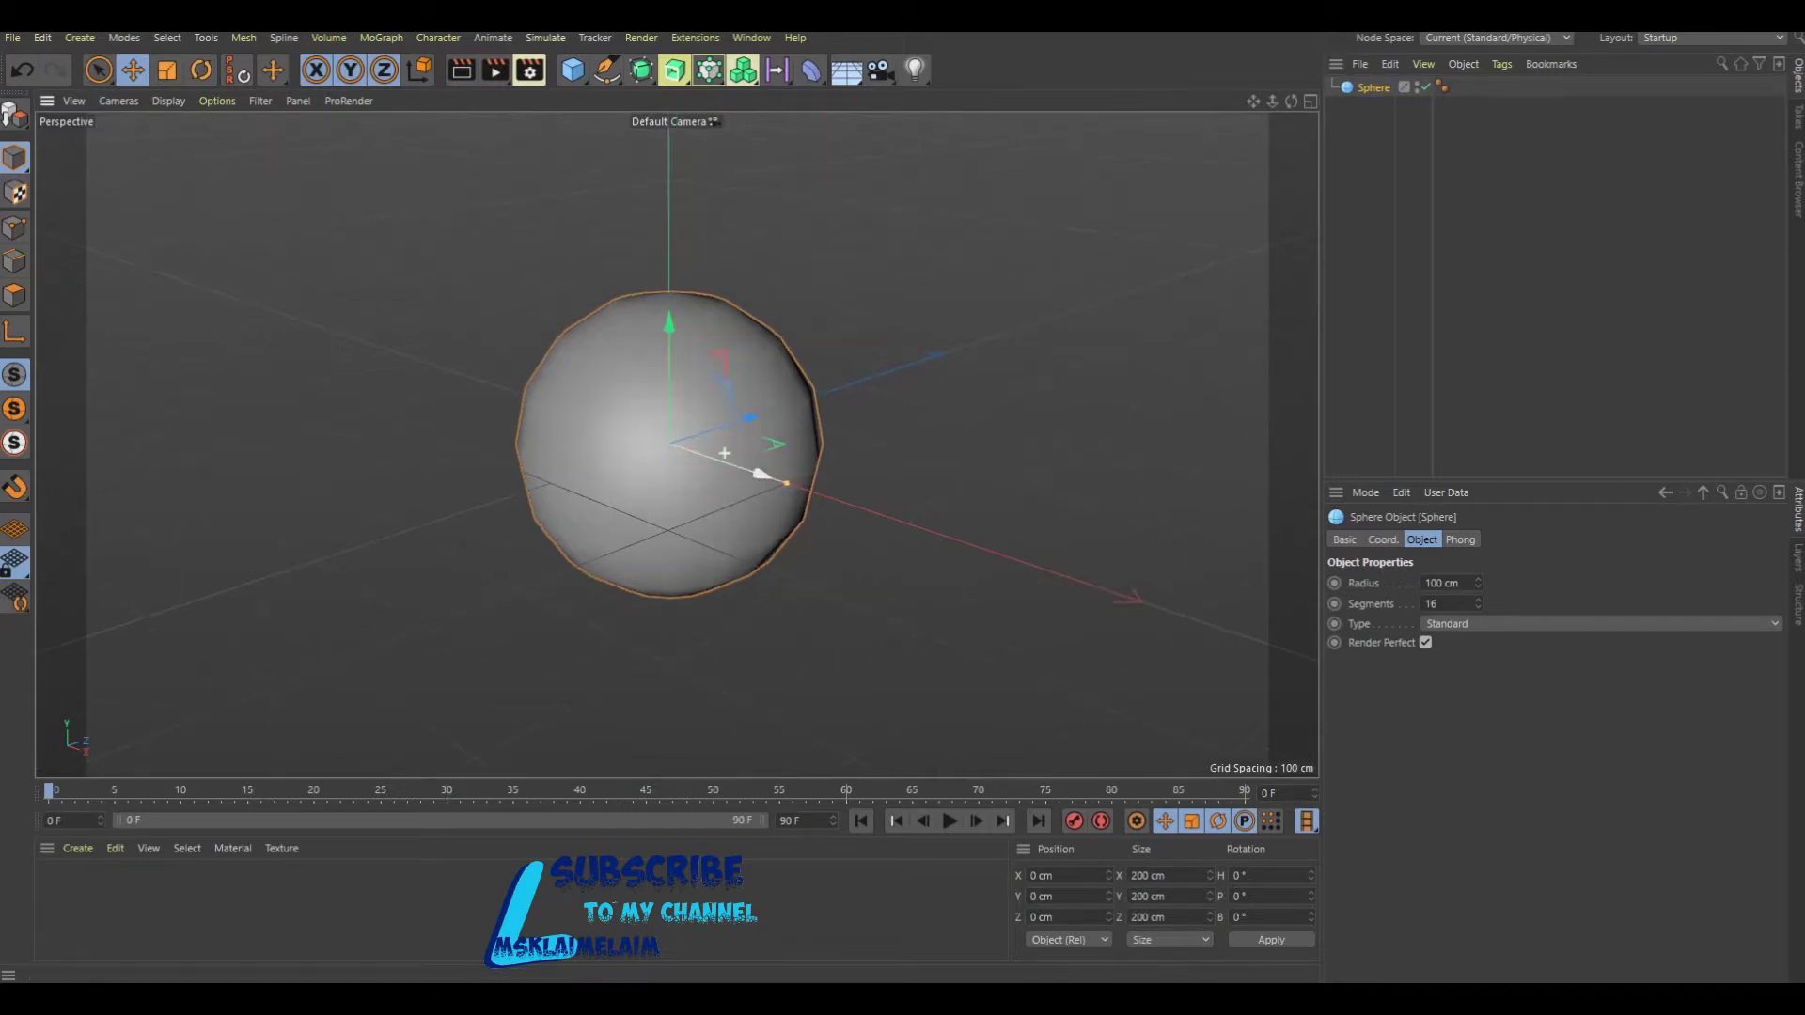
pyautogui.click(1598, 623)
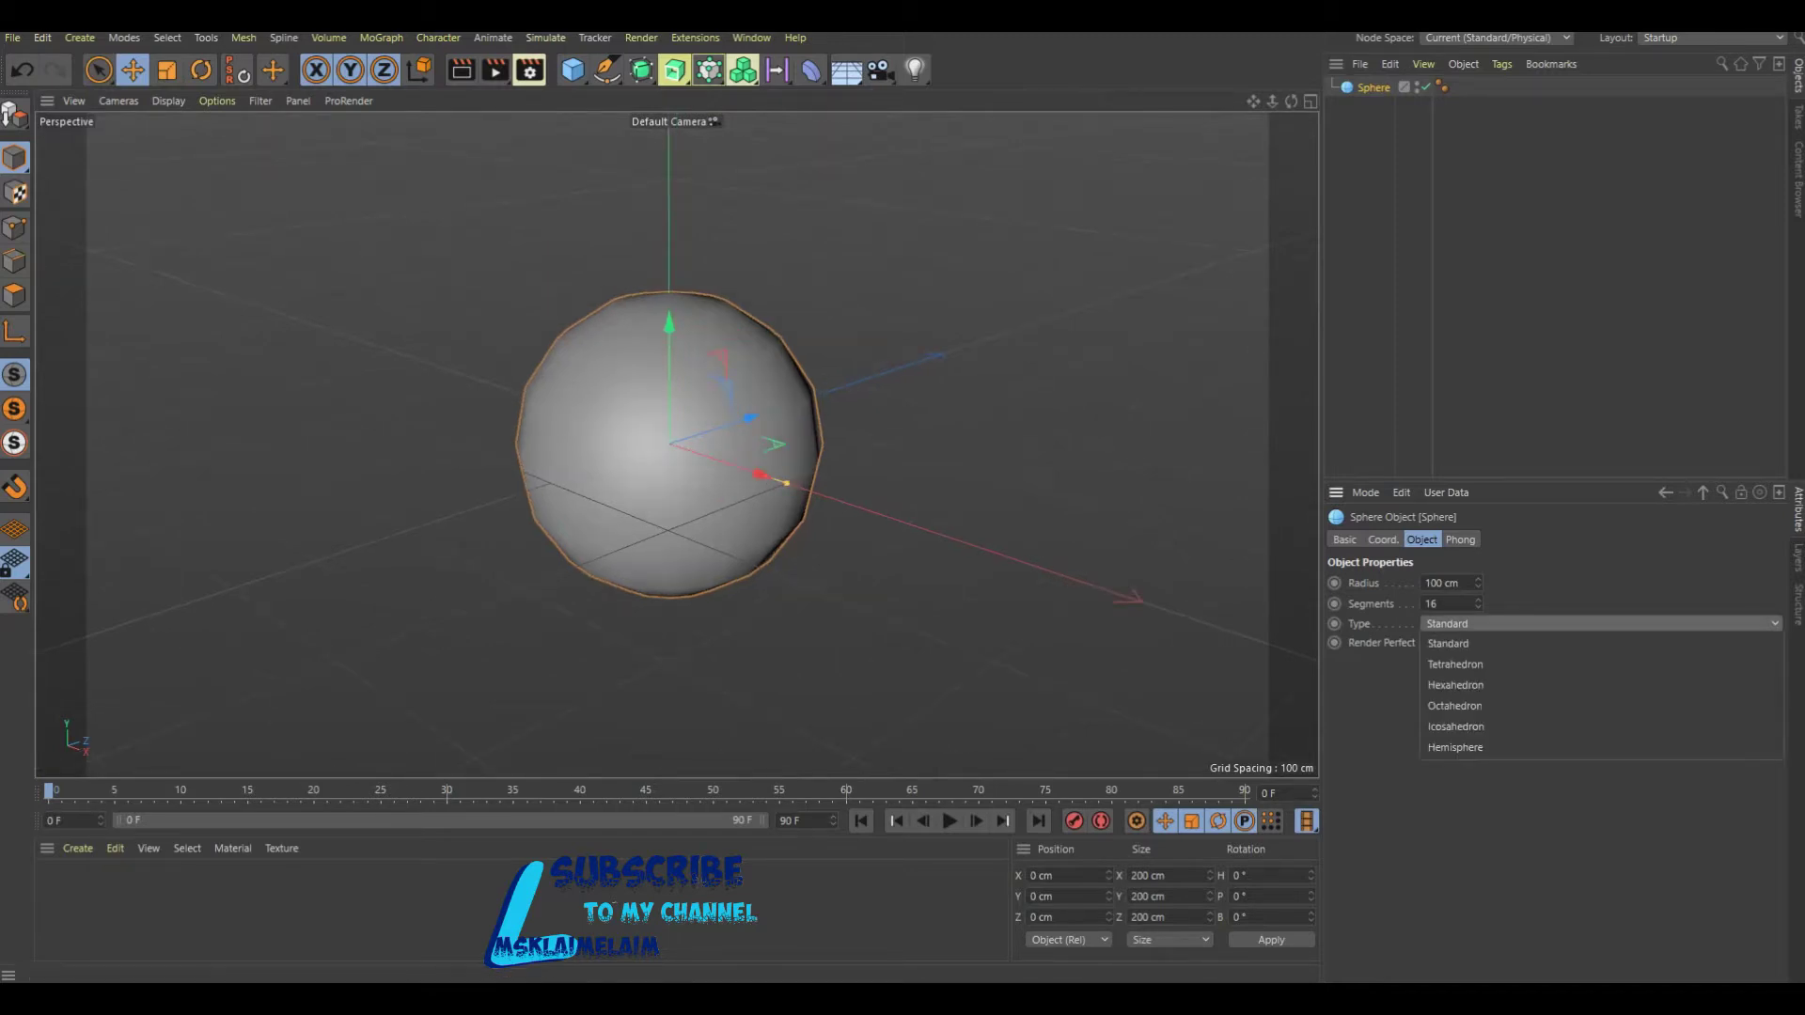
pyautogui.click(1505, 657)
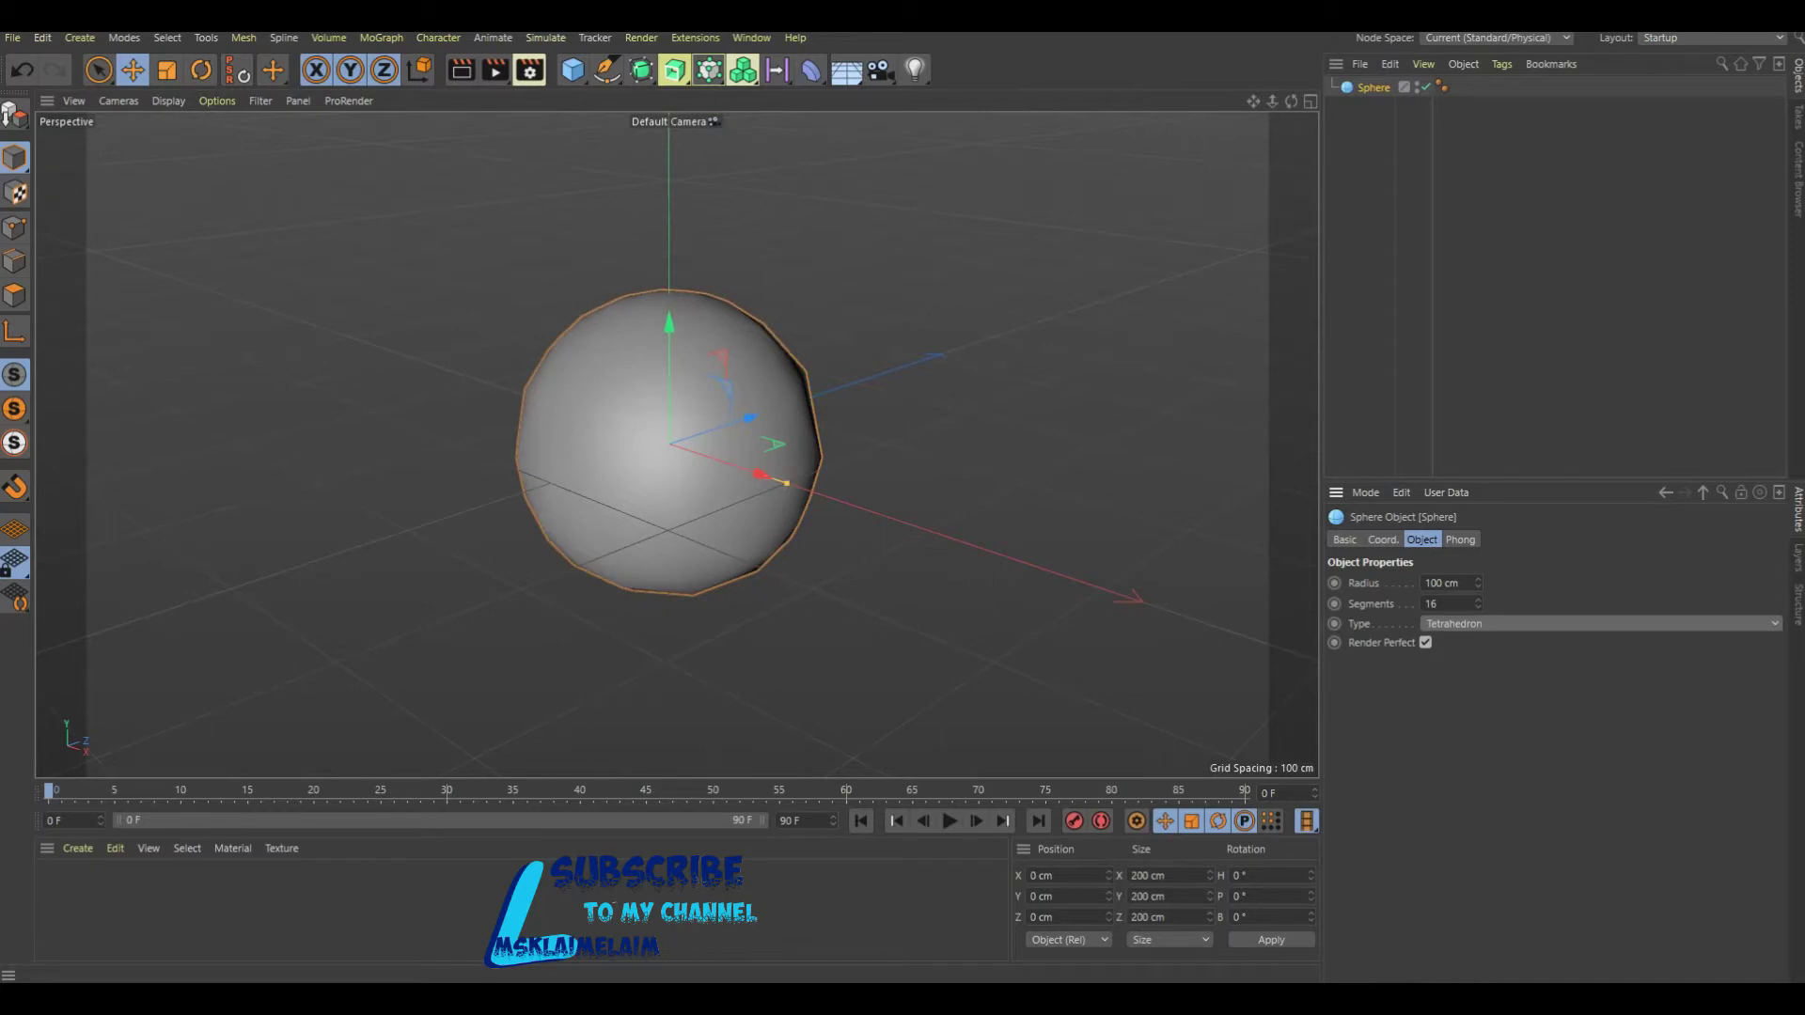
pyautogui.moveTo(1478, 604); pyautogui.dragTo(1478, 564)
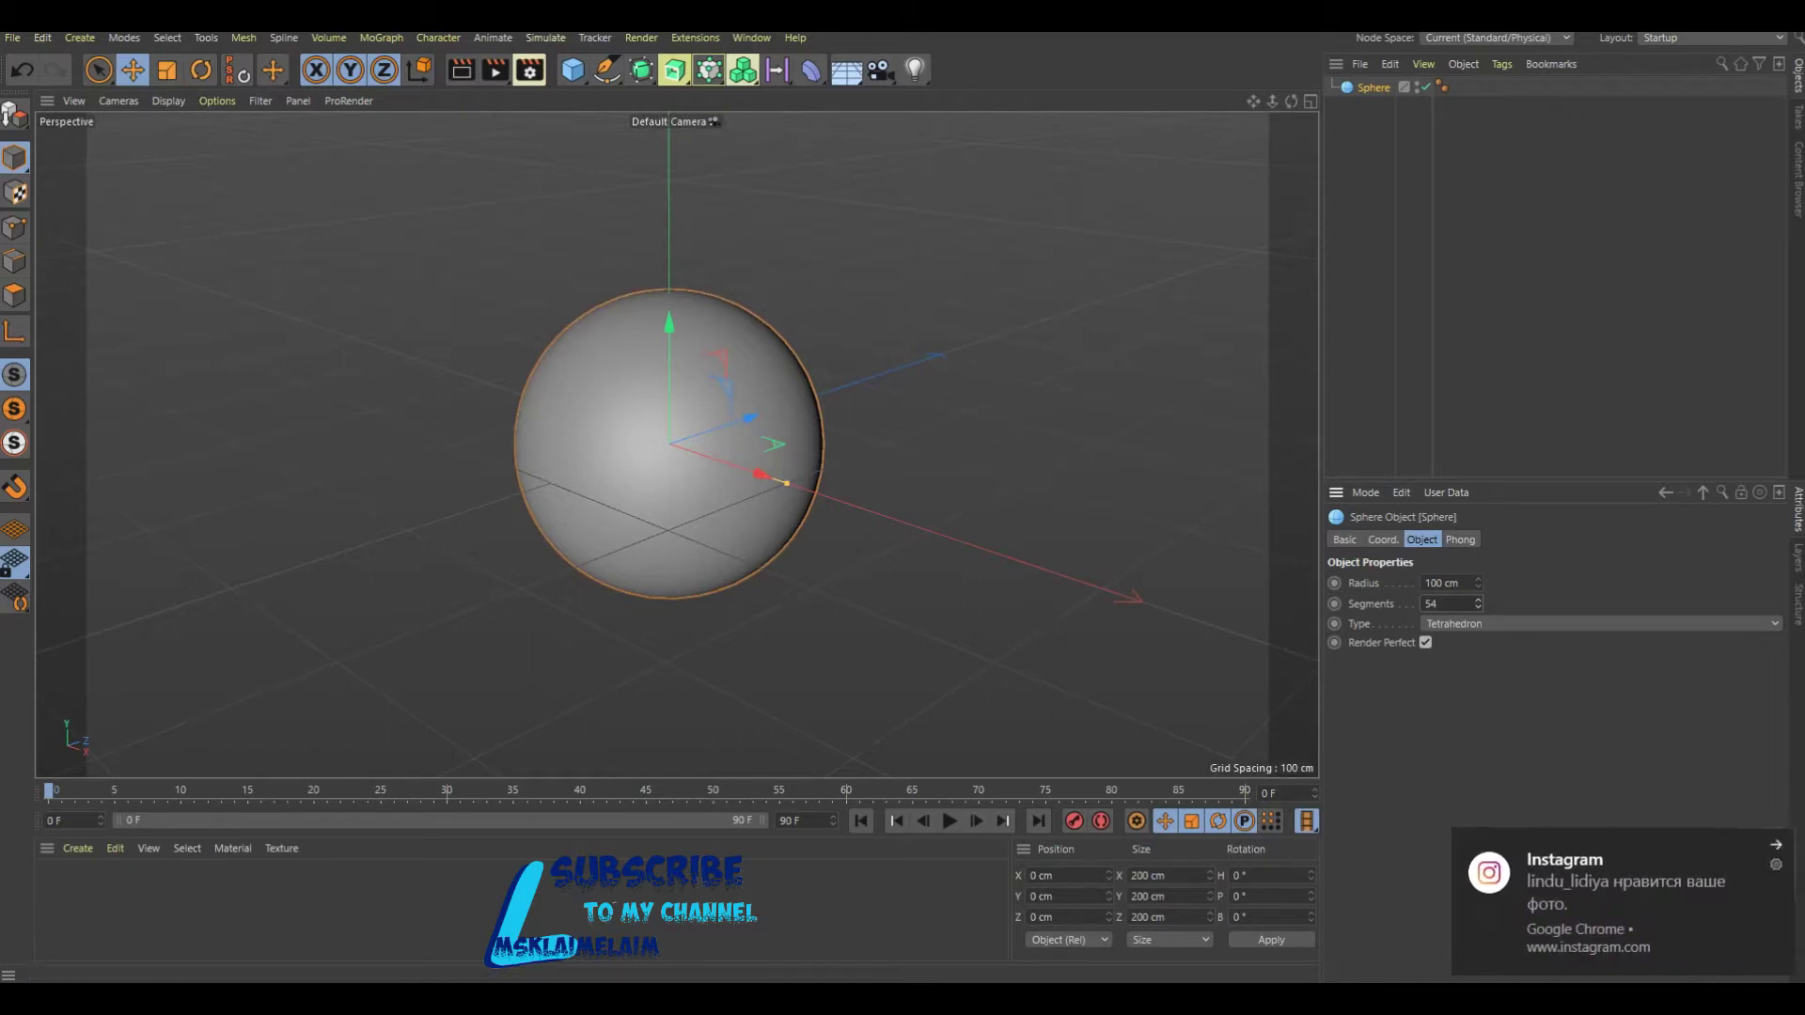
pyautogui.click(1431, 604)
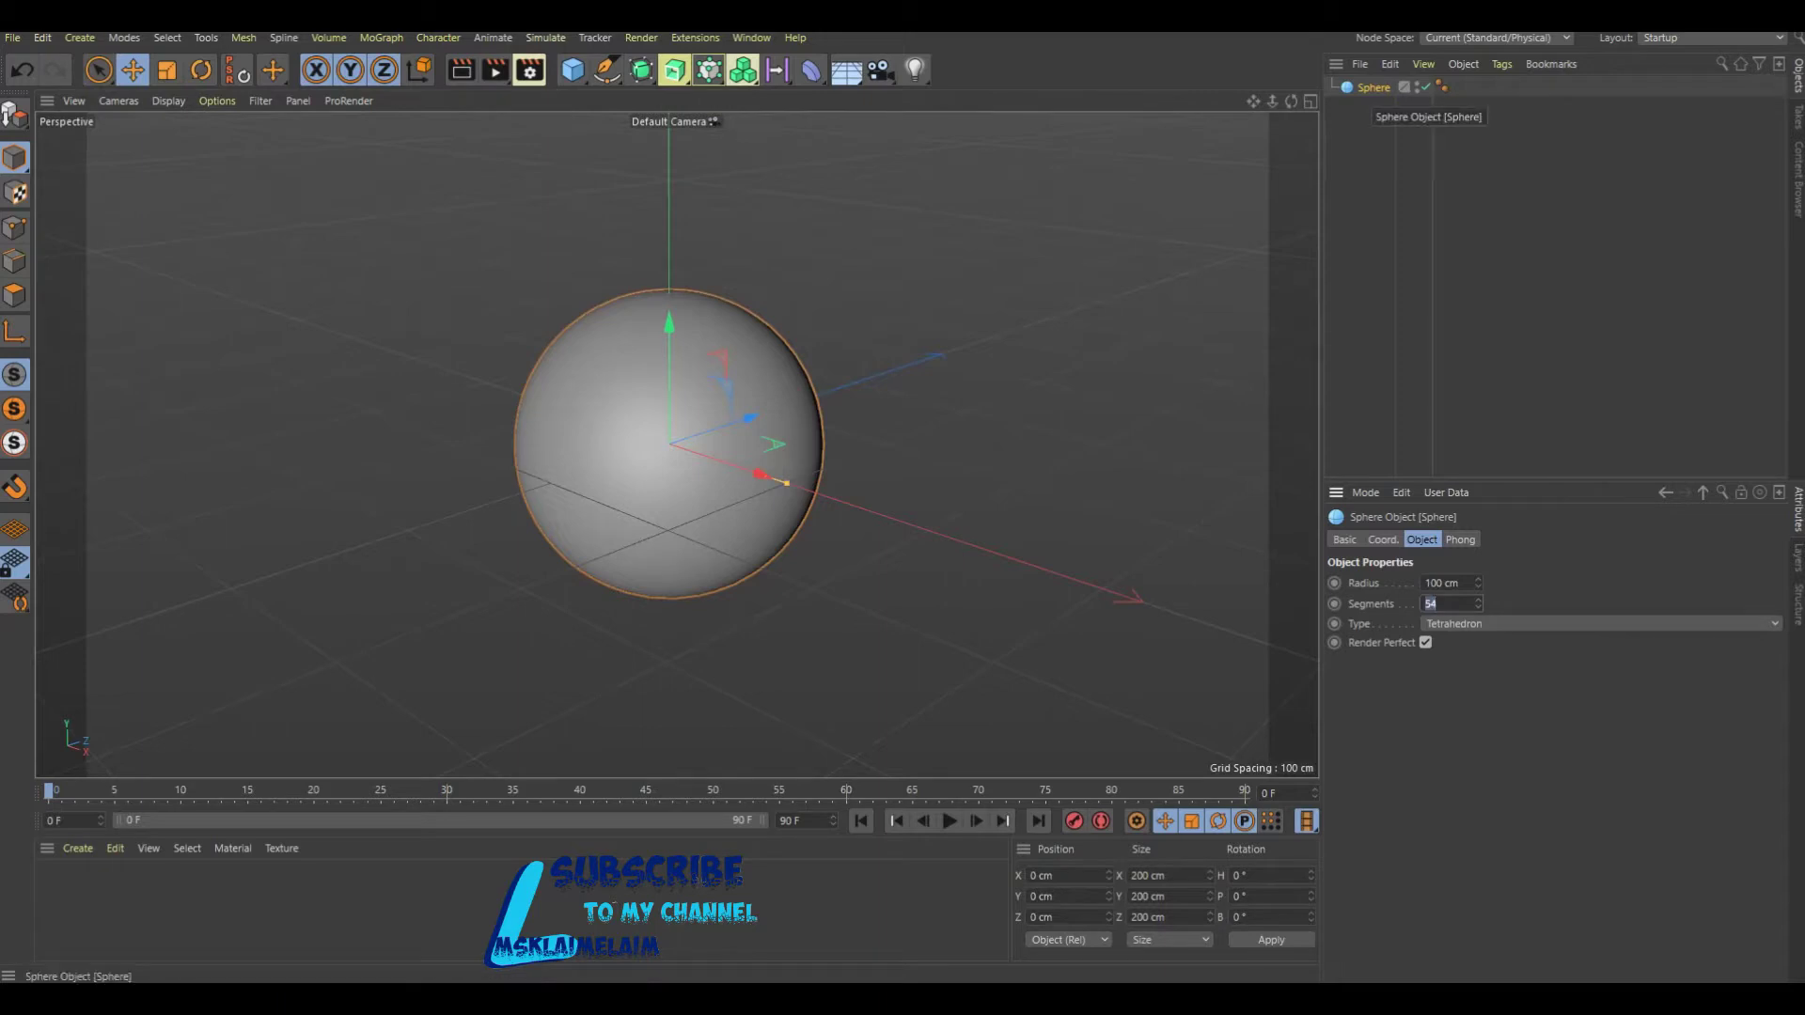
pyautogui.hotkey('ctrl', 'c')
pyautogui.hotkey('ctrl', 'v')
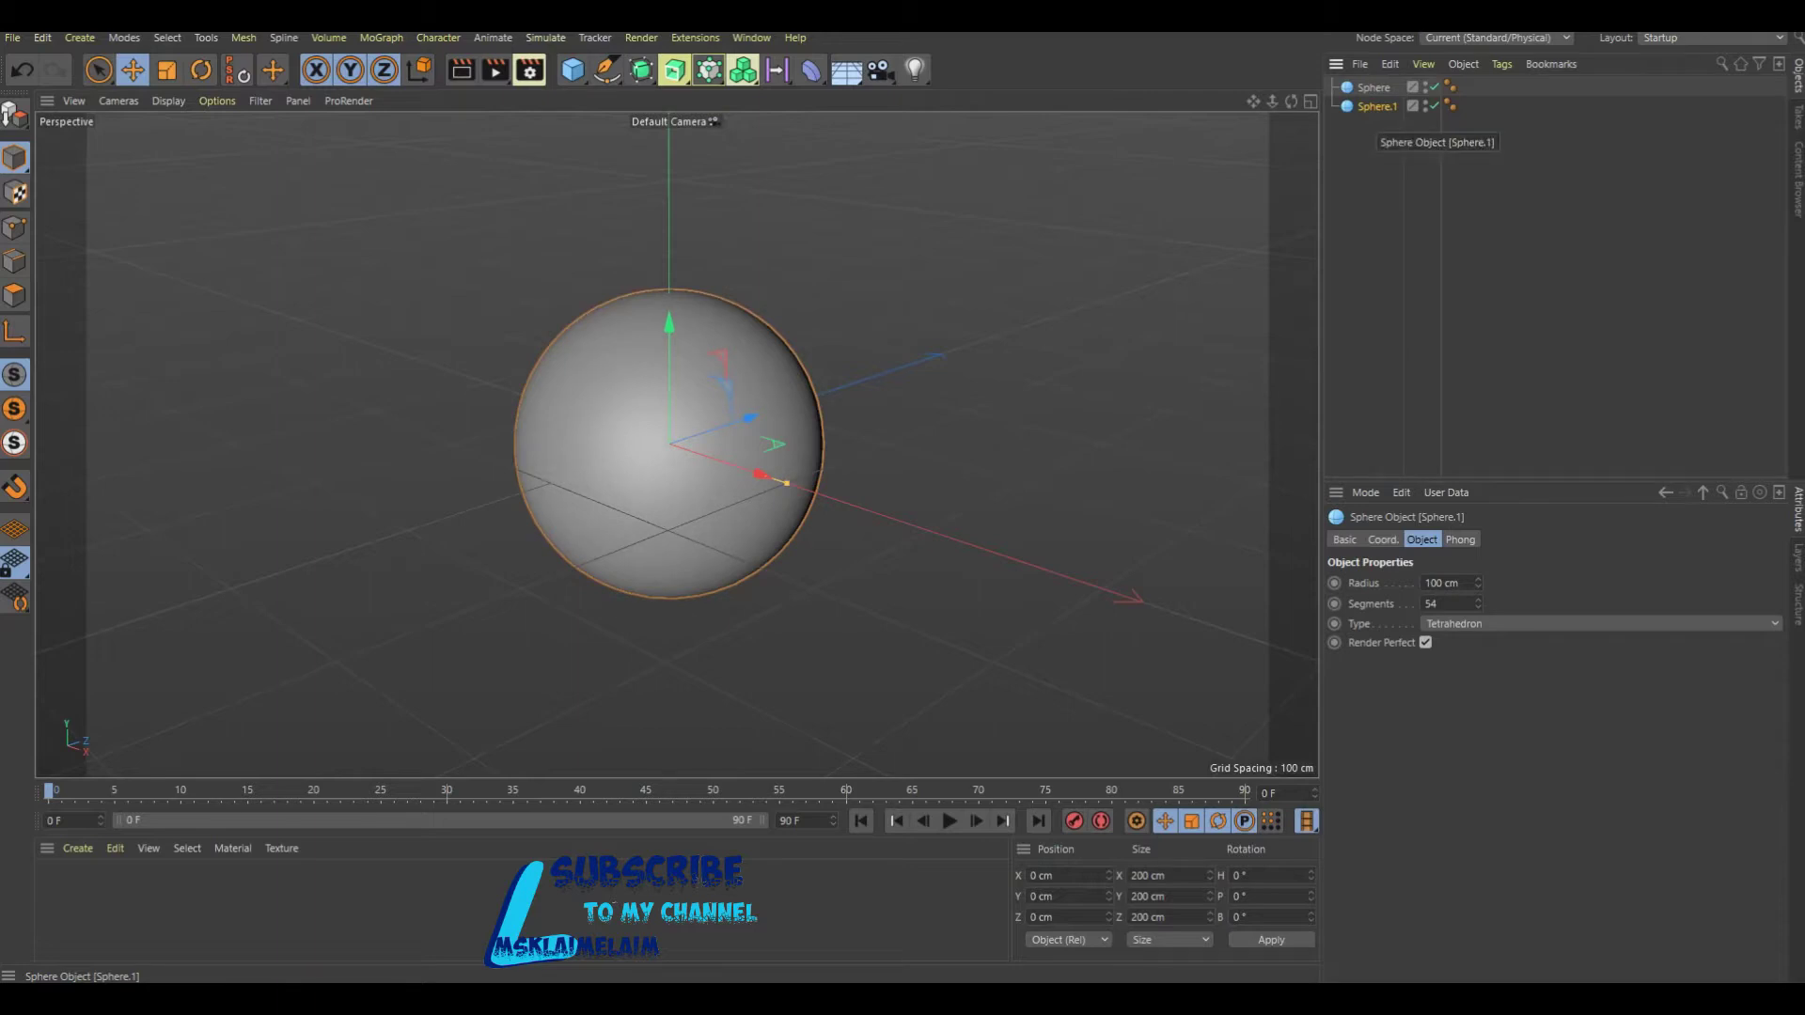
# Switch to four views and make Sphere.1 a 27 cm radius, 20-segment sphere.
pyautogui.moveTo(1478, 583); pyautogui.dragTo(1478, 602)
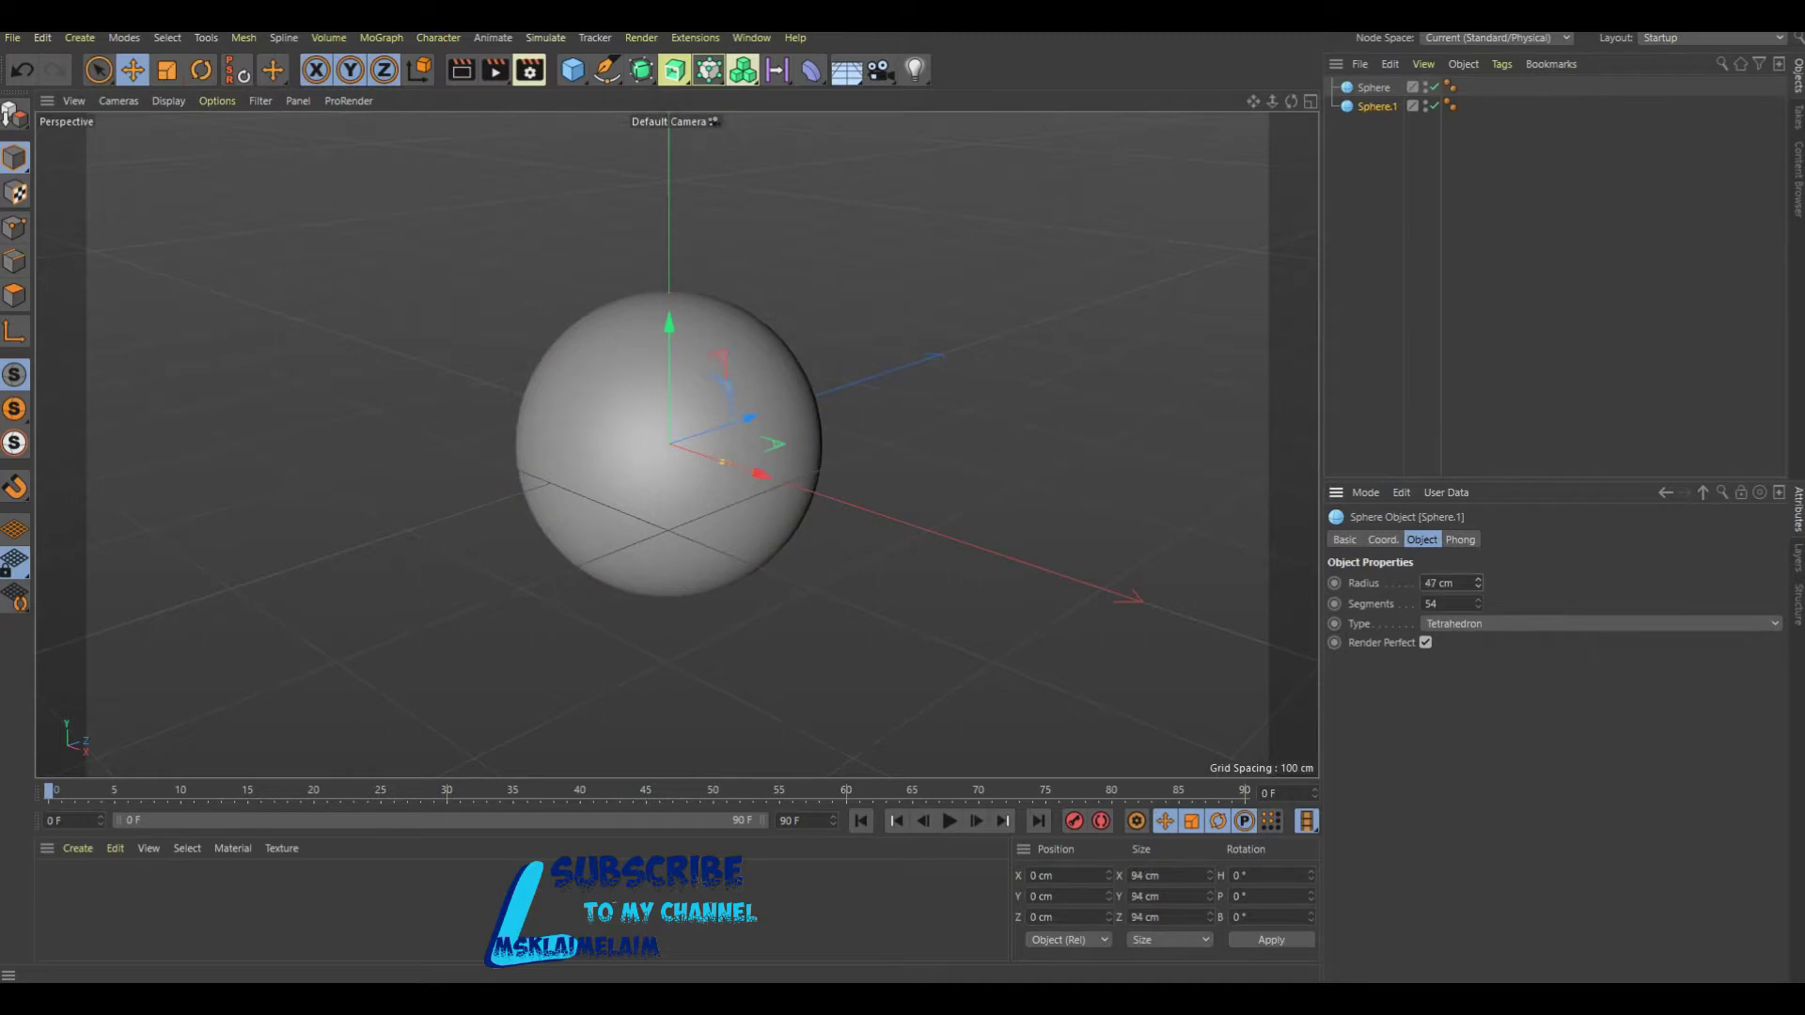
pyautogui.click(1310, 100)
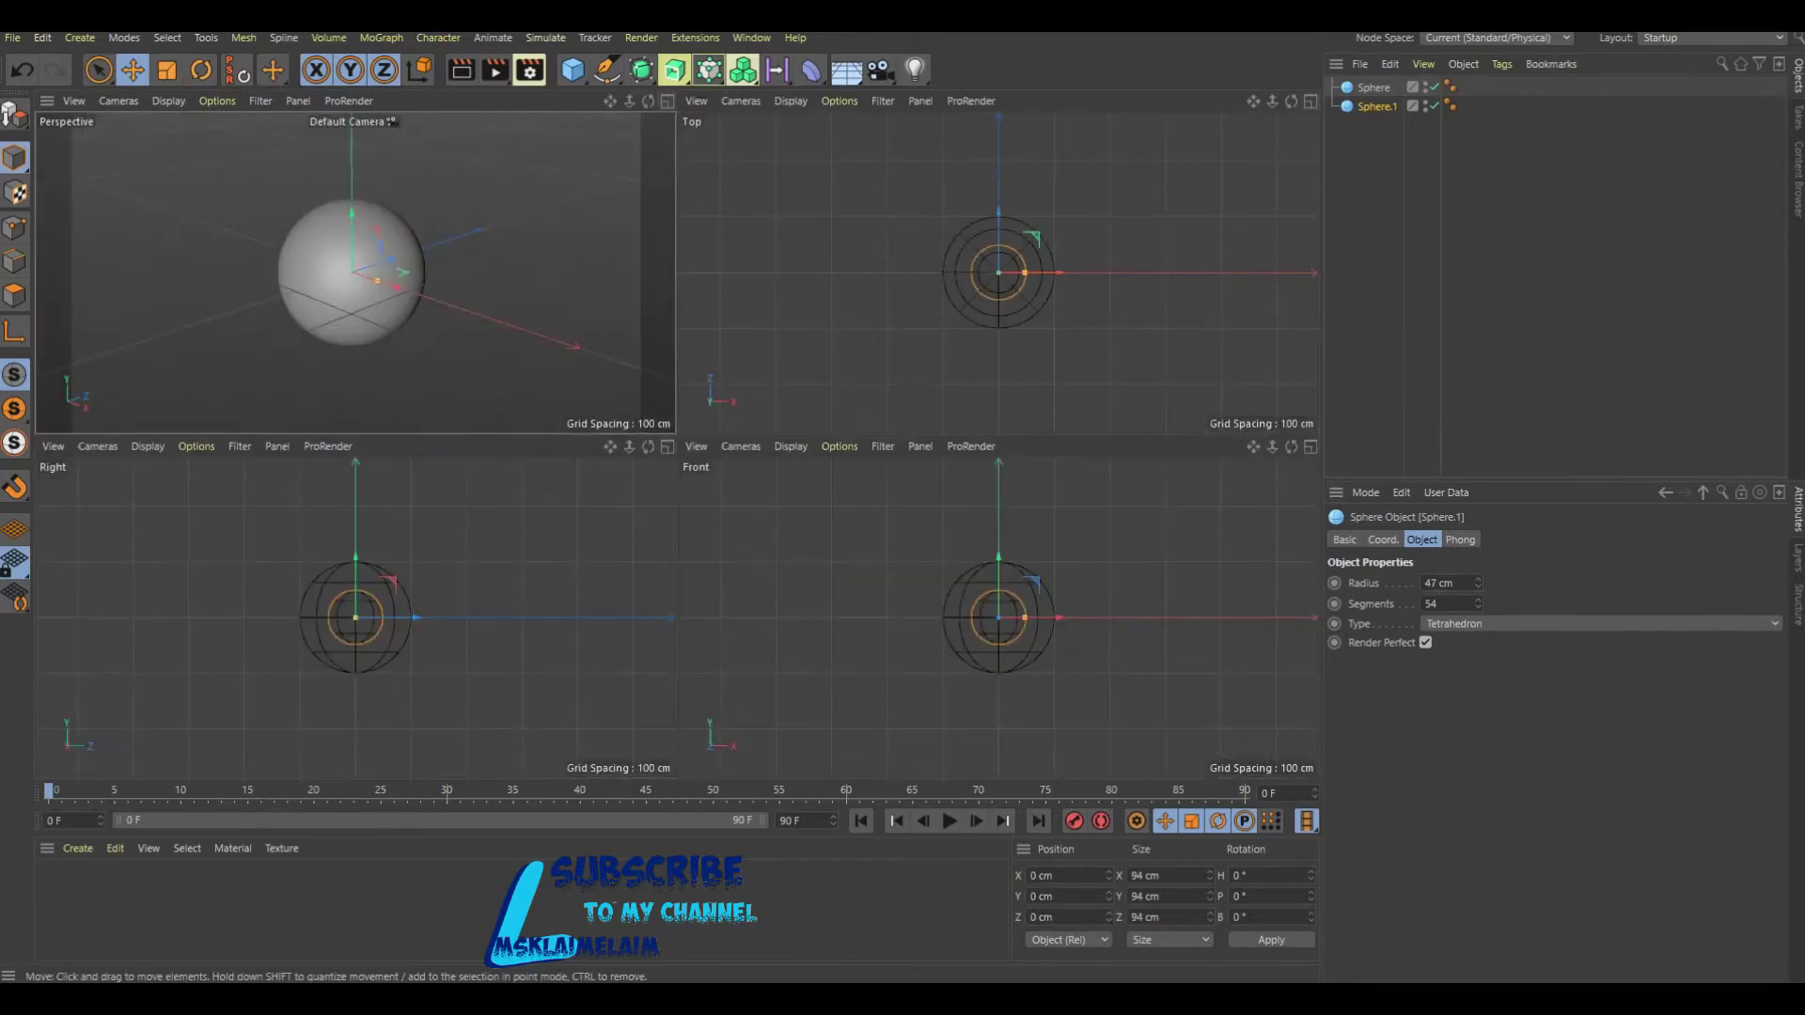
pyautogui.moveTo(414, 618); pyautogui.dragTo(373, 618)
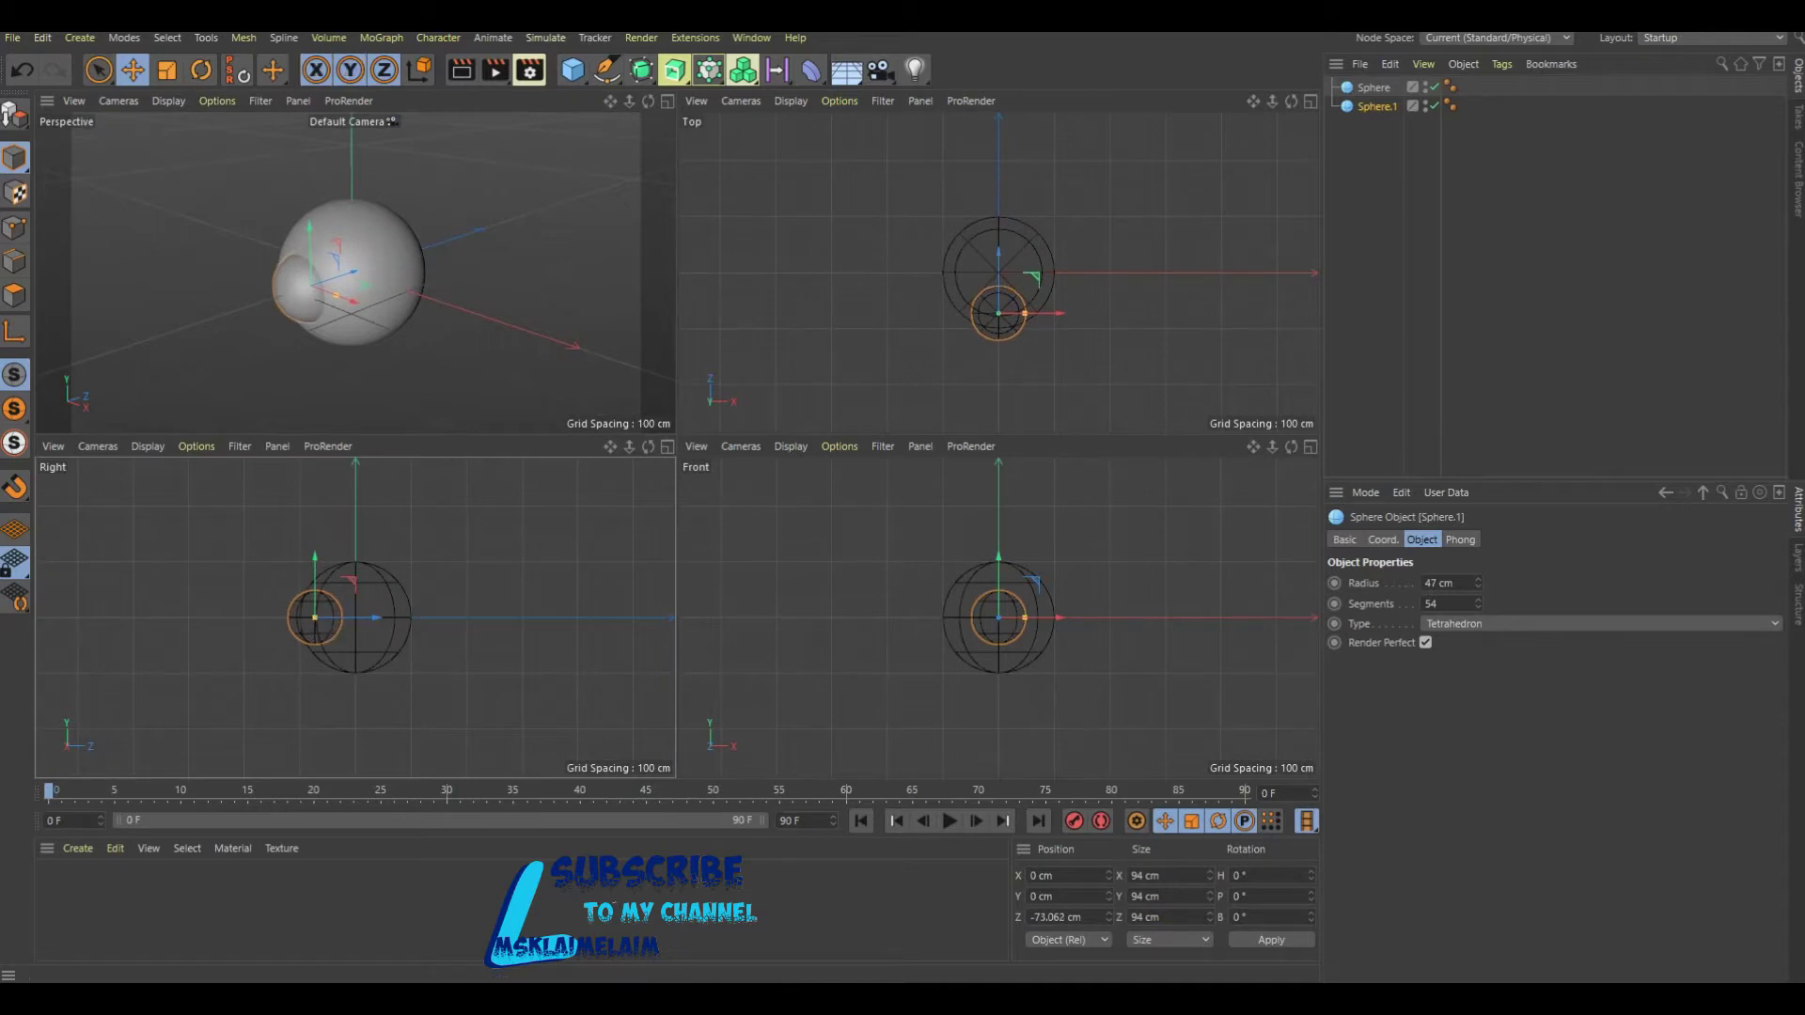
pyautogui.moveTo(1478, 583); pyautogui.dragTo(1478, 611)
pyautogui.click(1429, 604)
pyautogui.write('20')
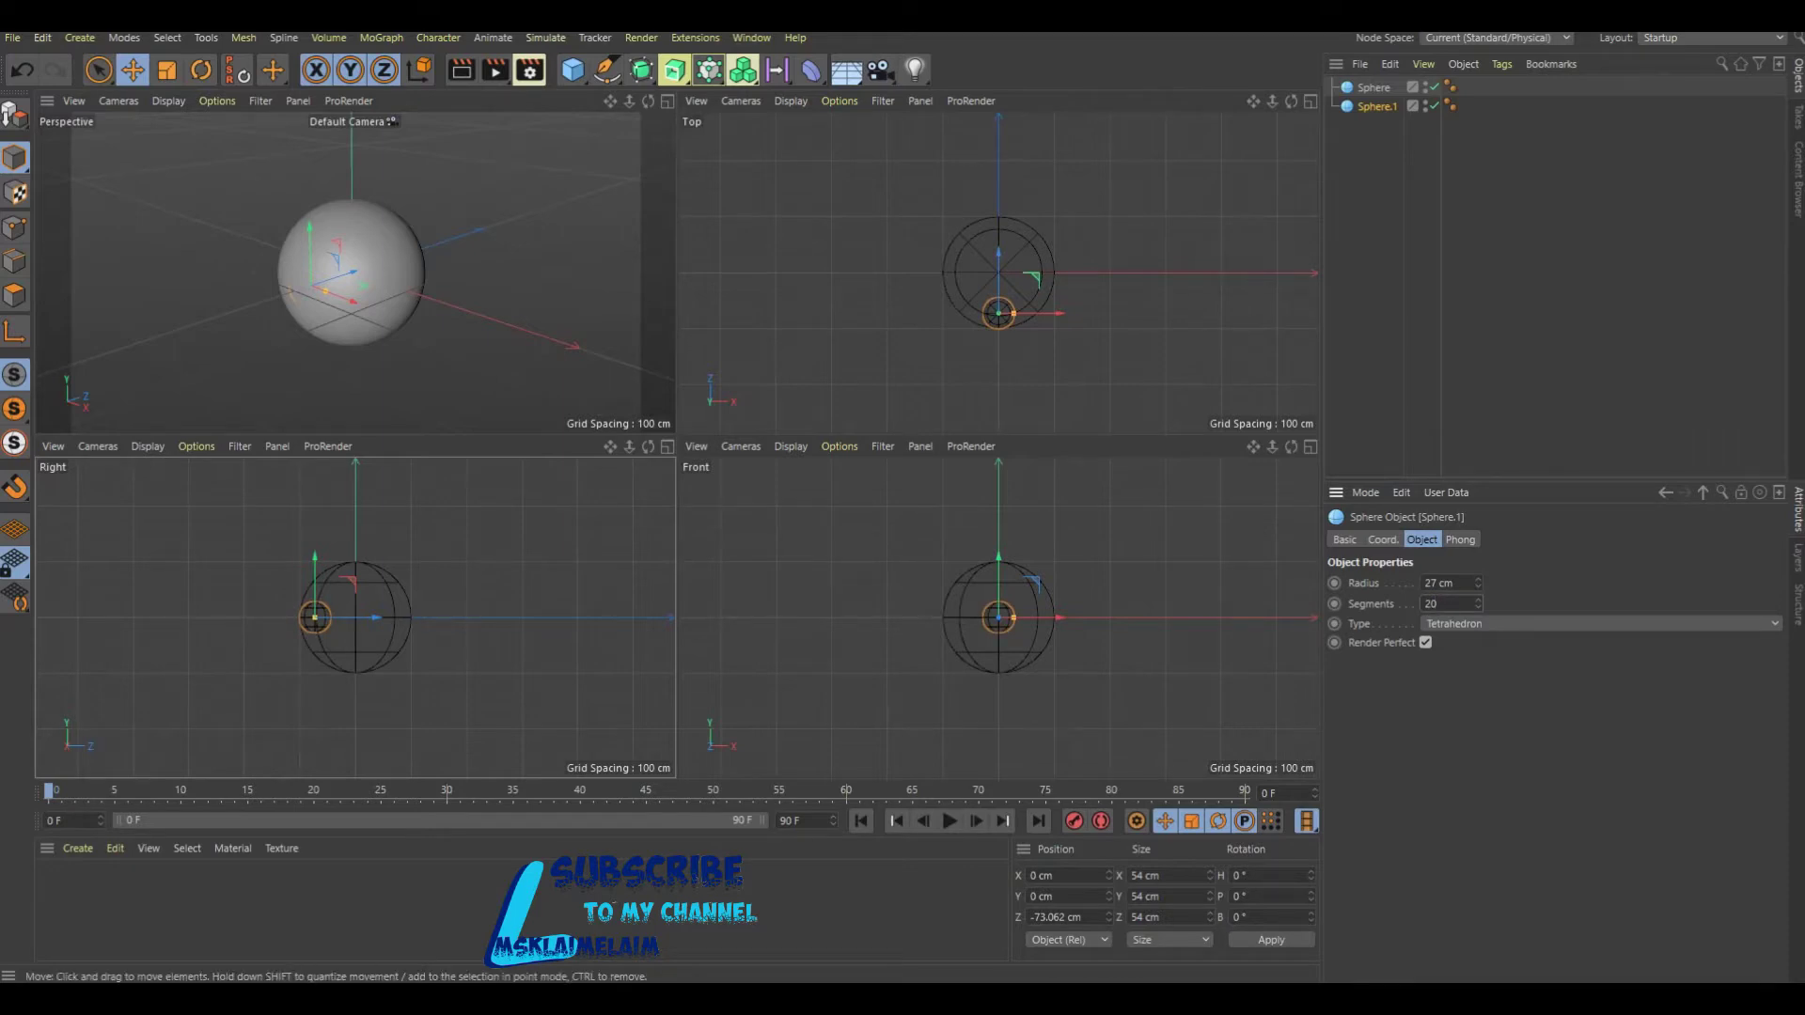
# Position the small sphere at X -26.392, Y 35.845, Z -95.085 cm.
pyautogui.moveTo(998, 254); pyautogui.dragTo(999, 265)
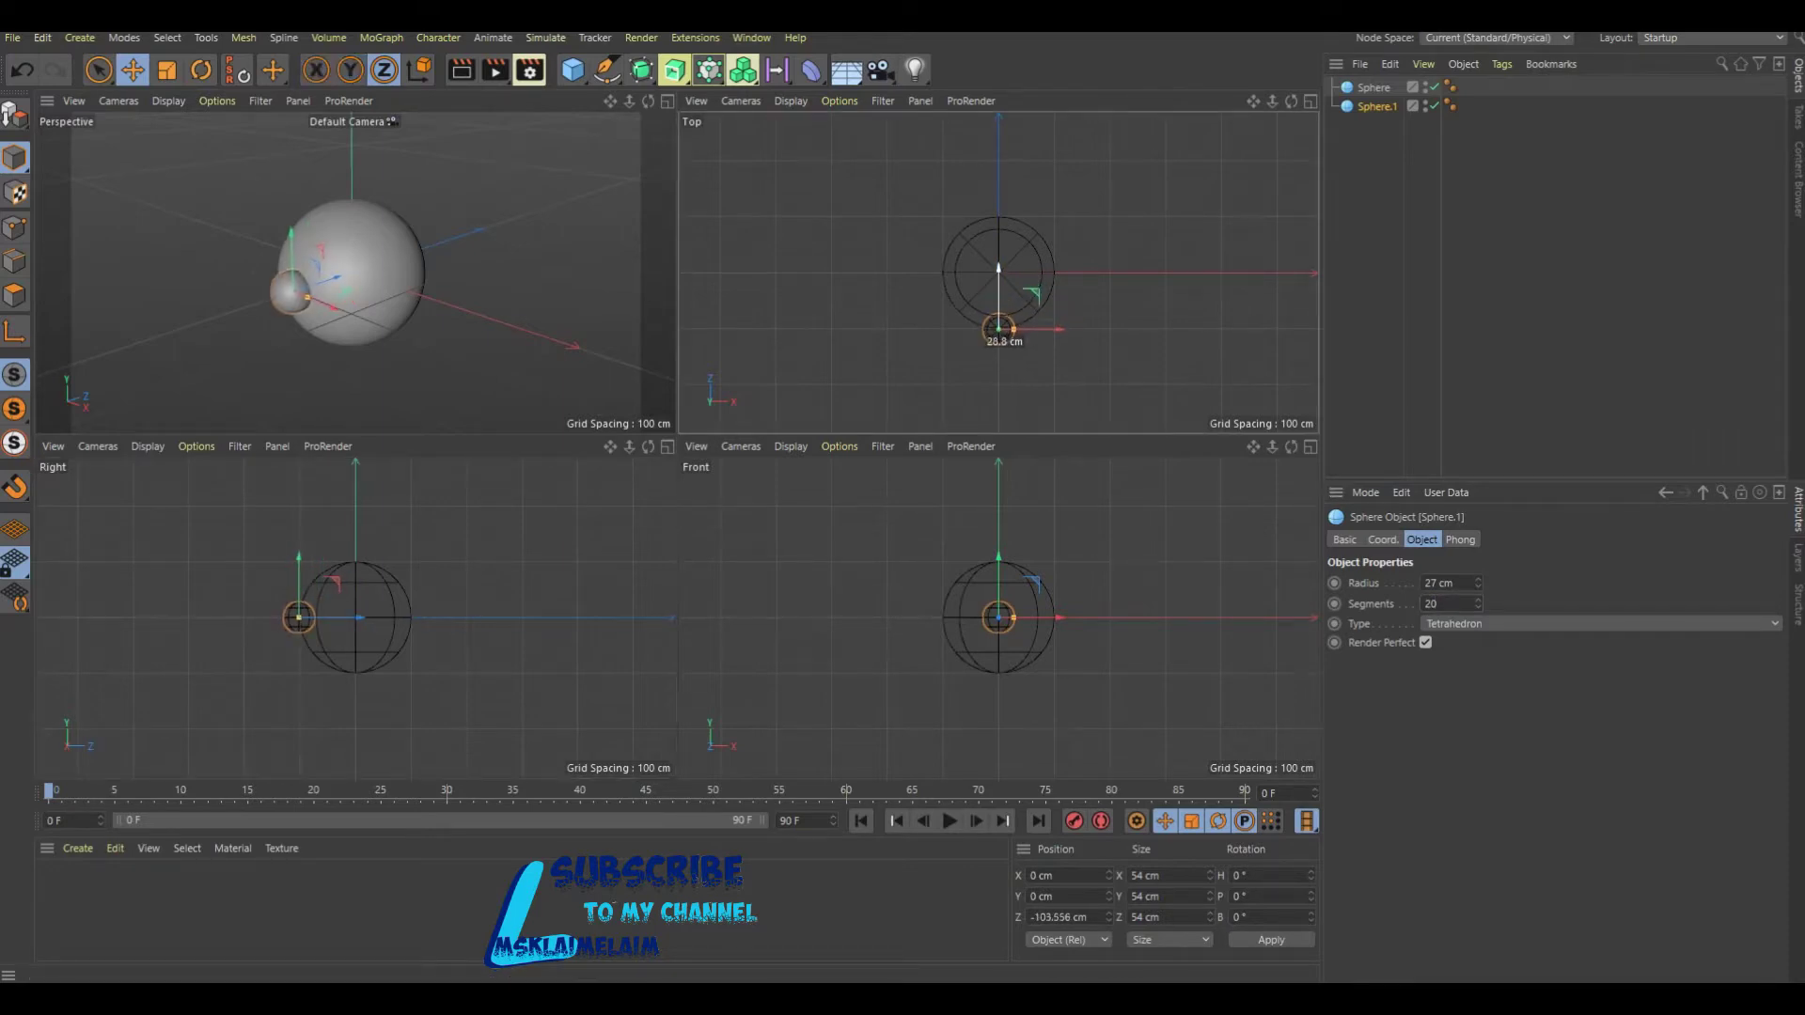
pyautogui.press('F1')
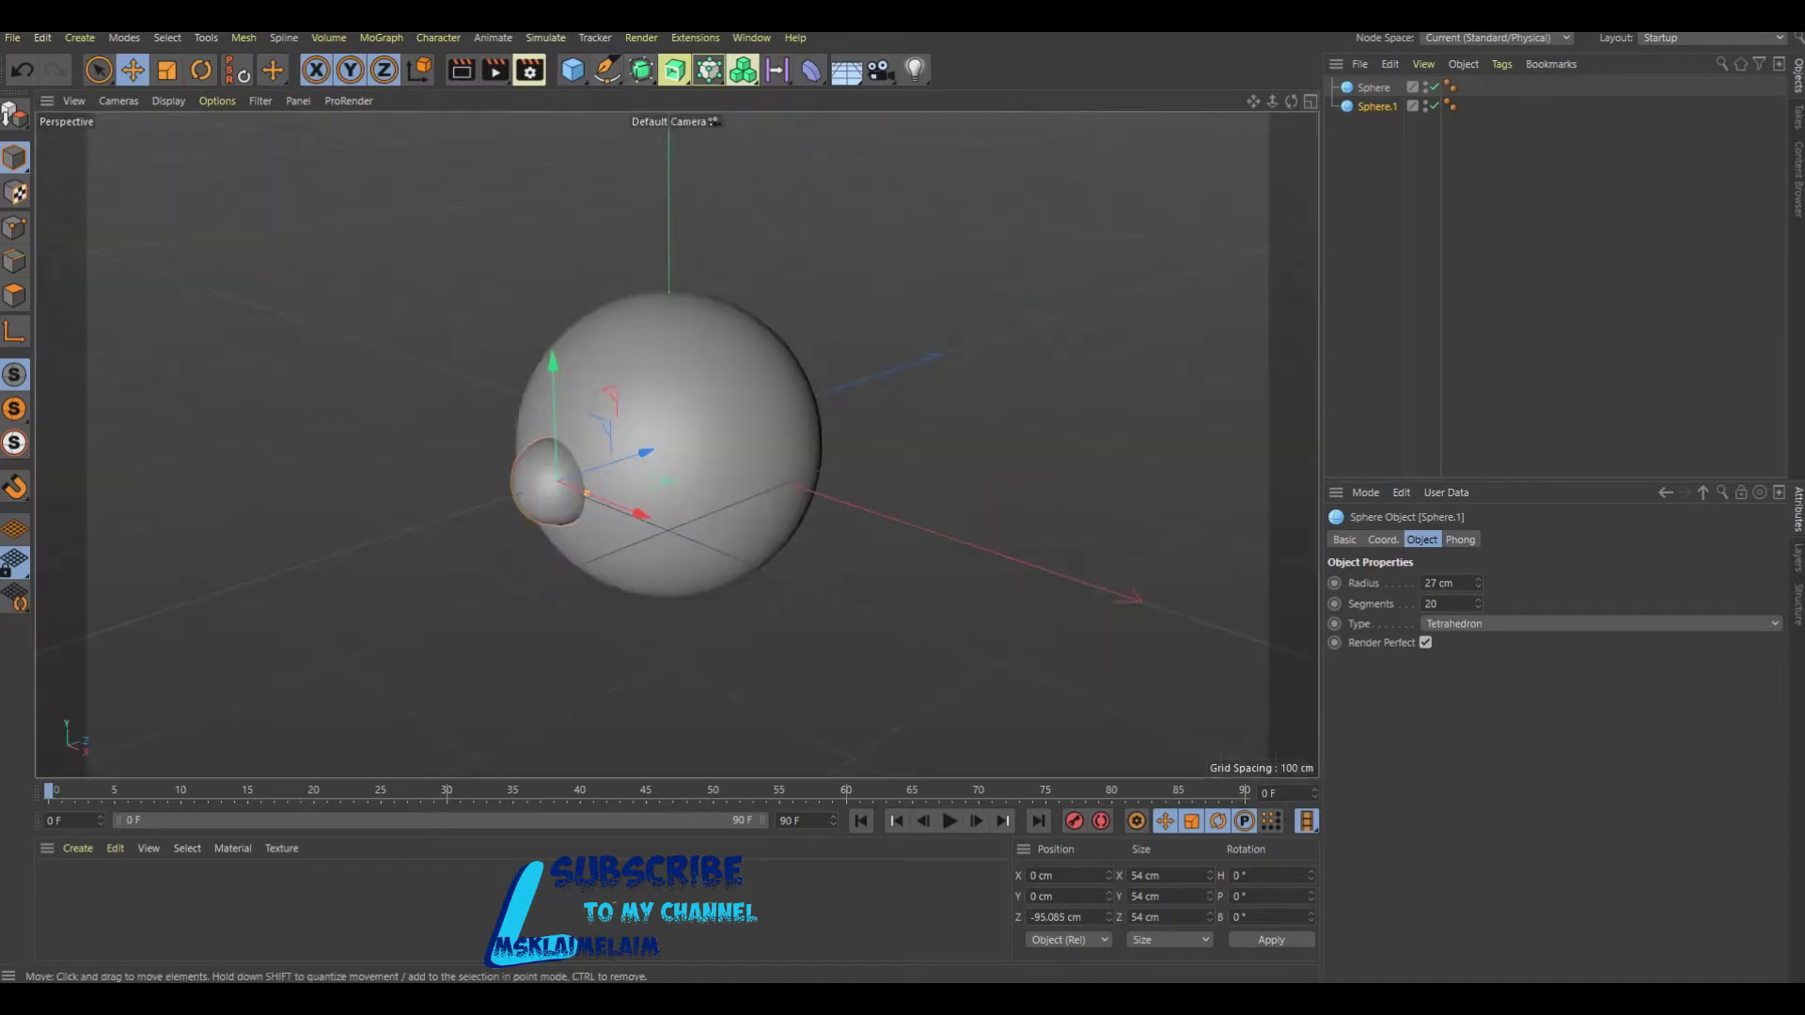
pyautogui.moveTo(1290, 101); pyautogui.dragTo(1260, 103)
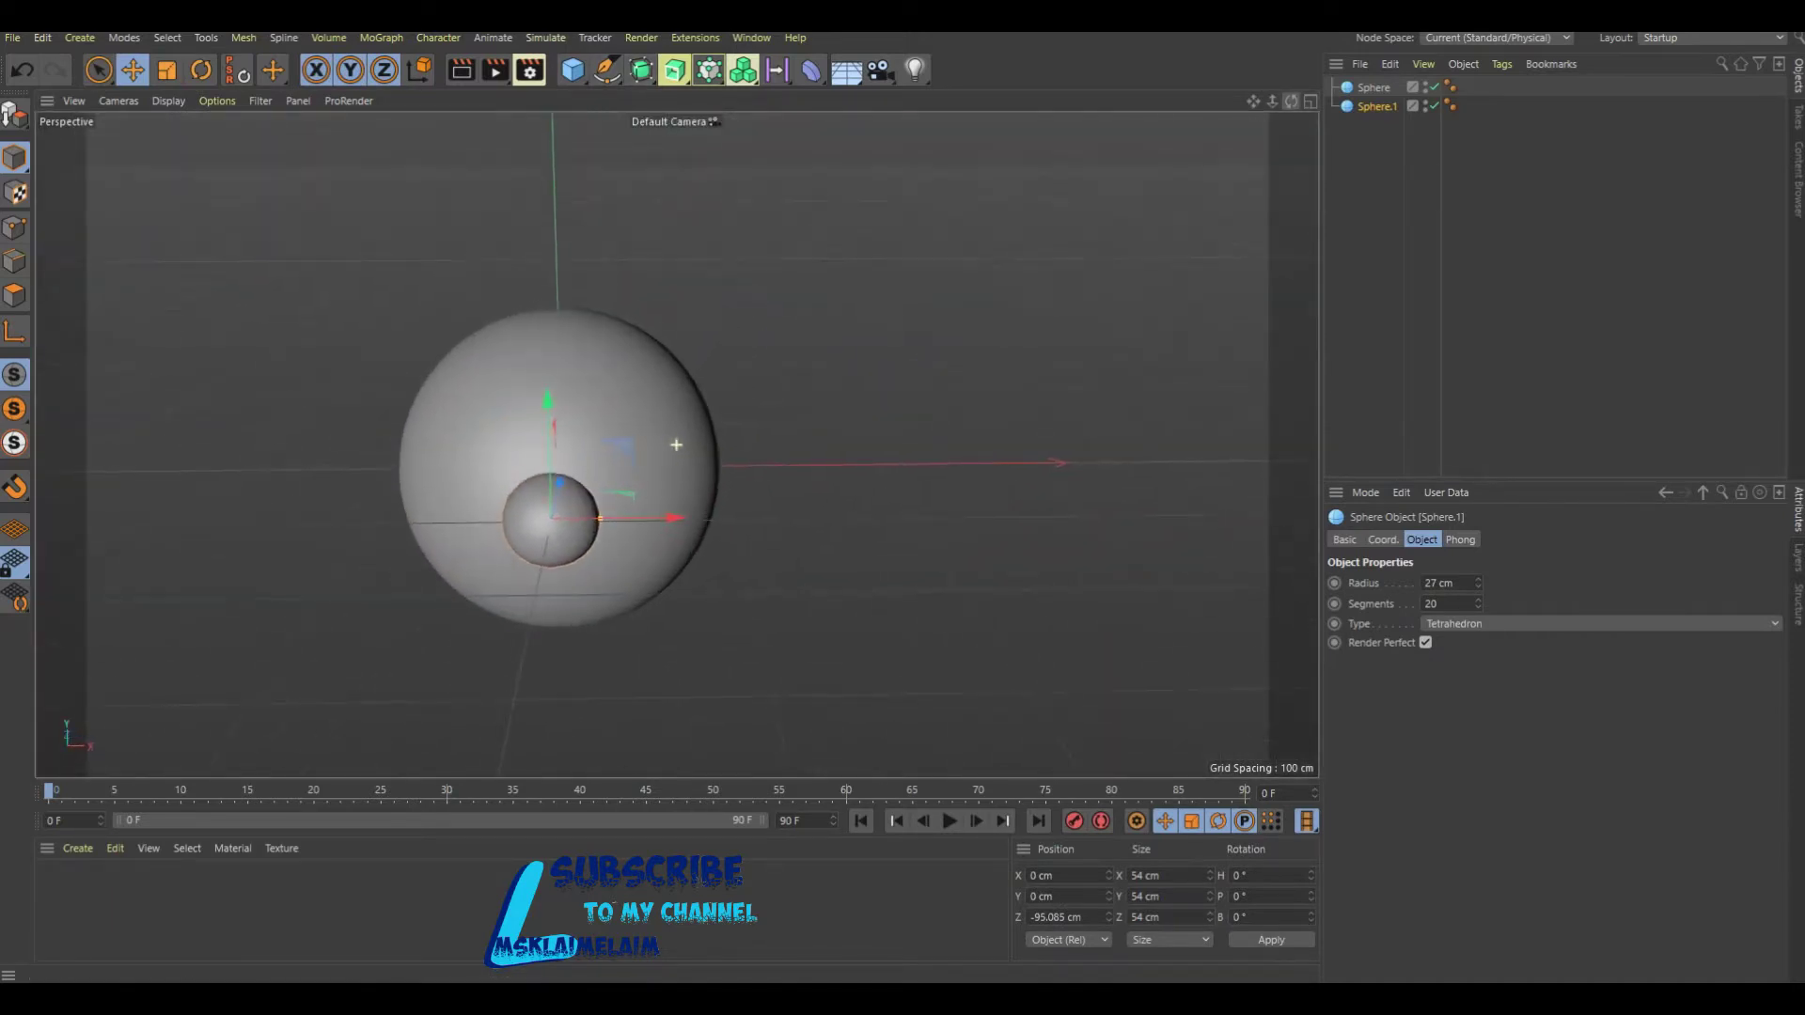
pyautogui.moveTo(664, 515); pyautogui.dragTo(620, 514)
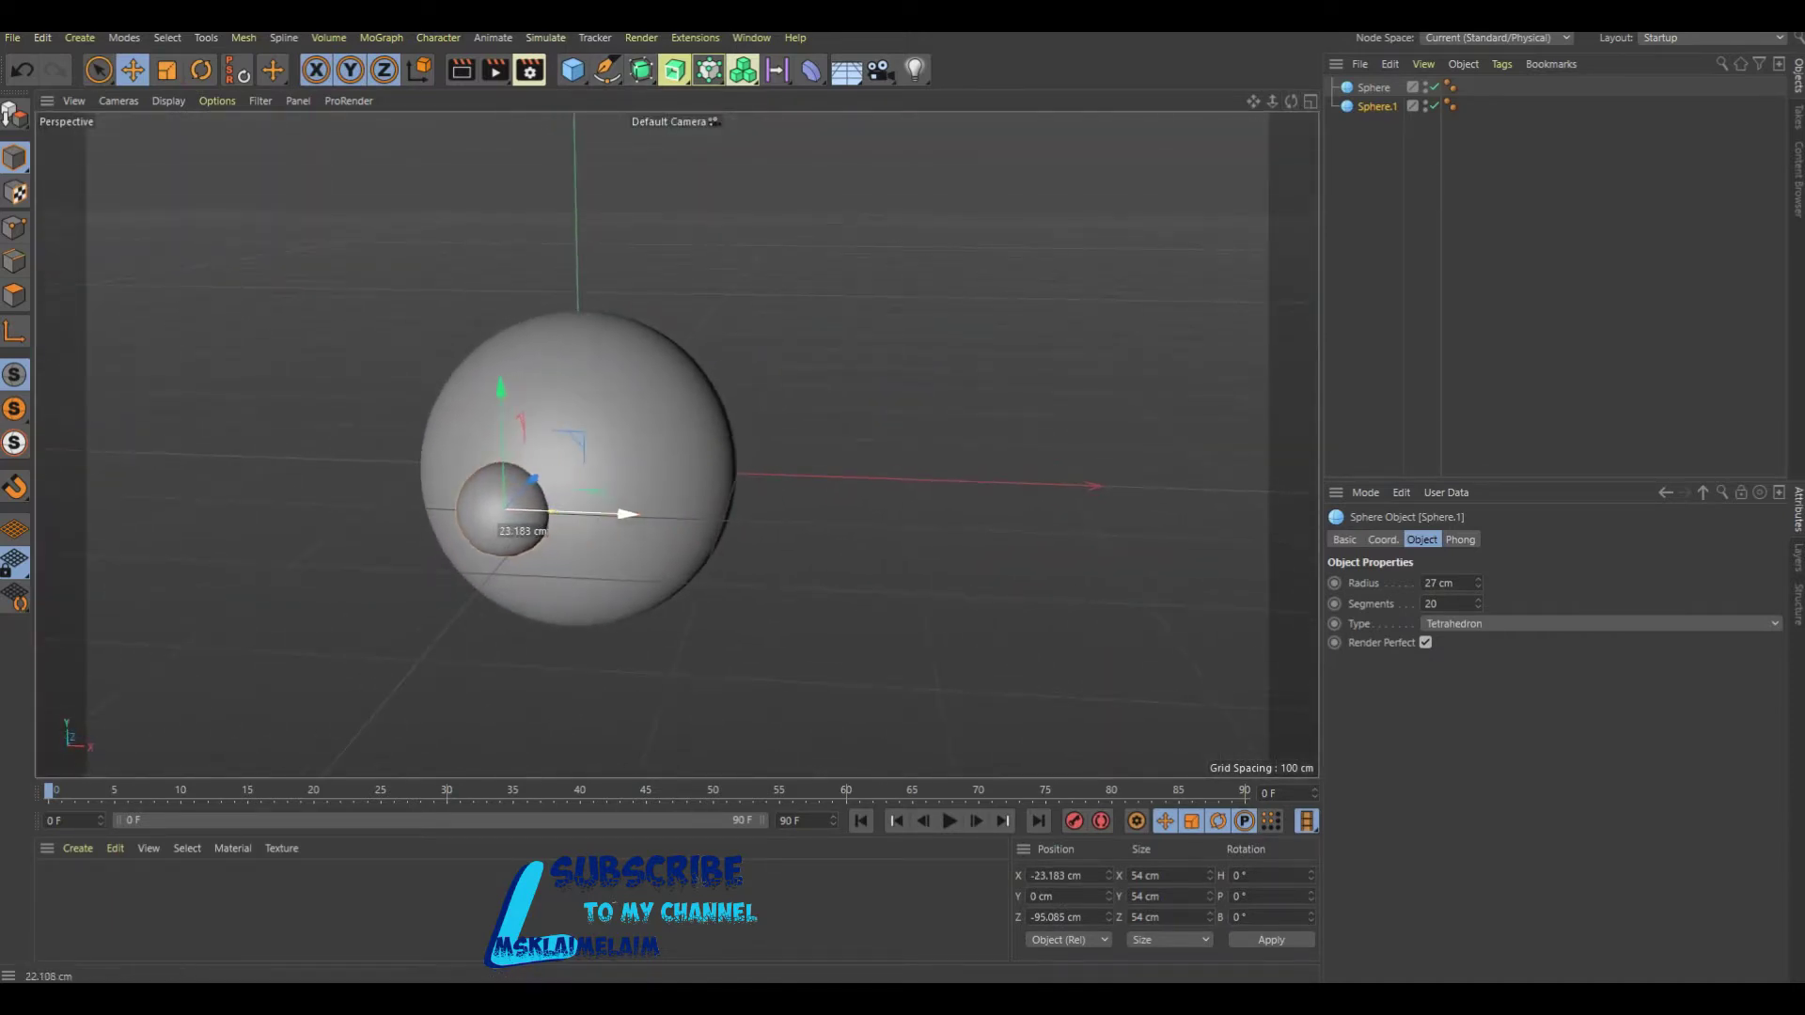
pyautogui.moveTo(495, 390); pyautogui.dragTo(492, 327)
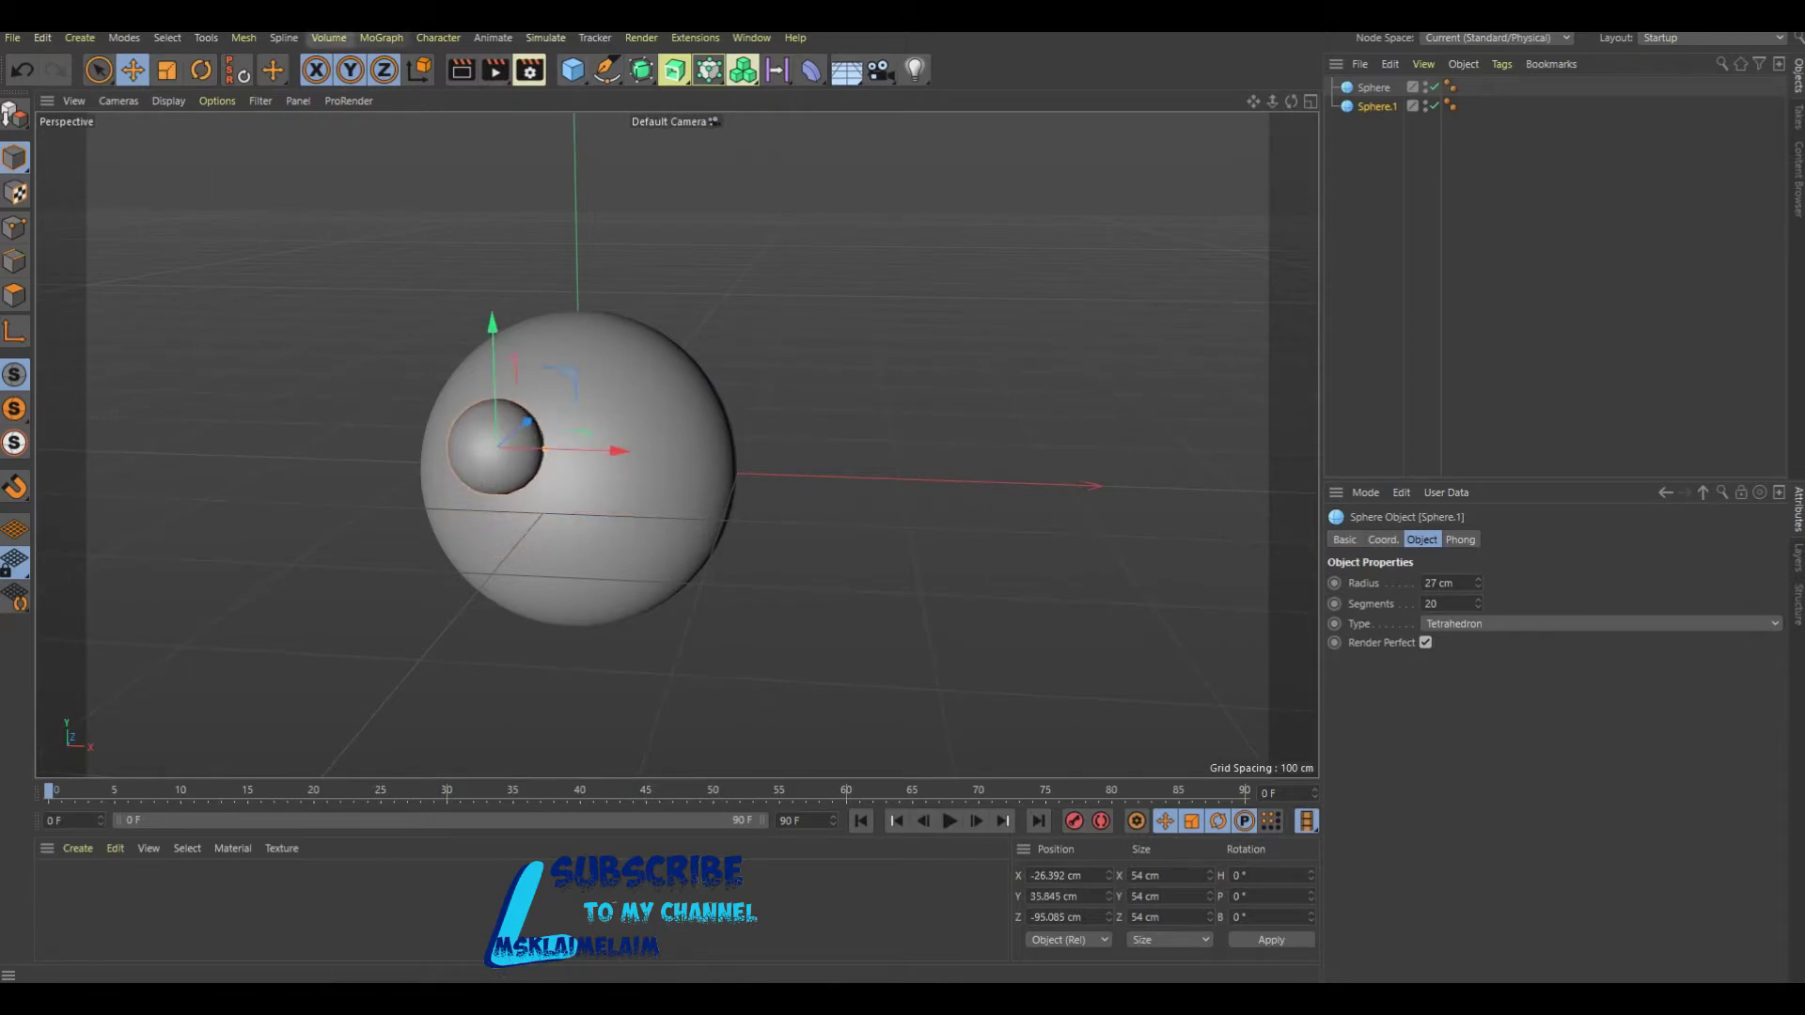
pyautogui.click(329, 37)
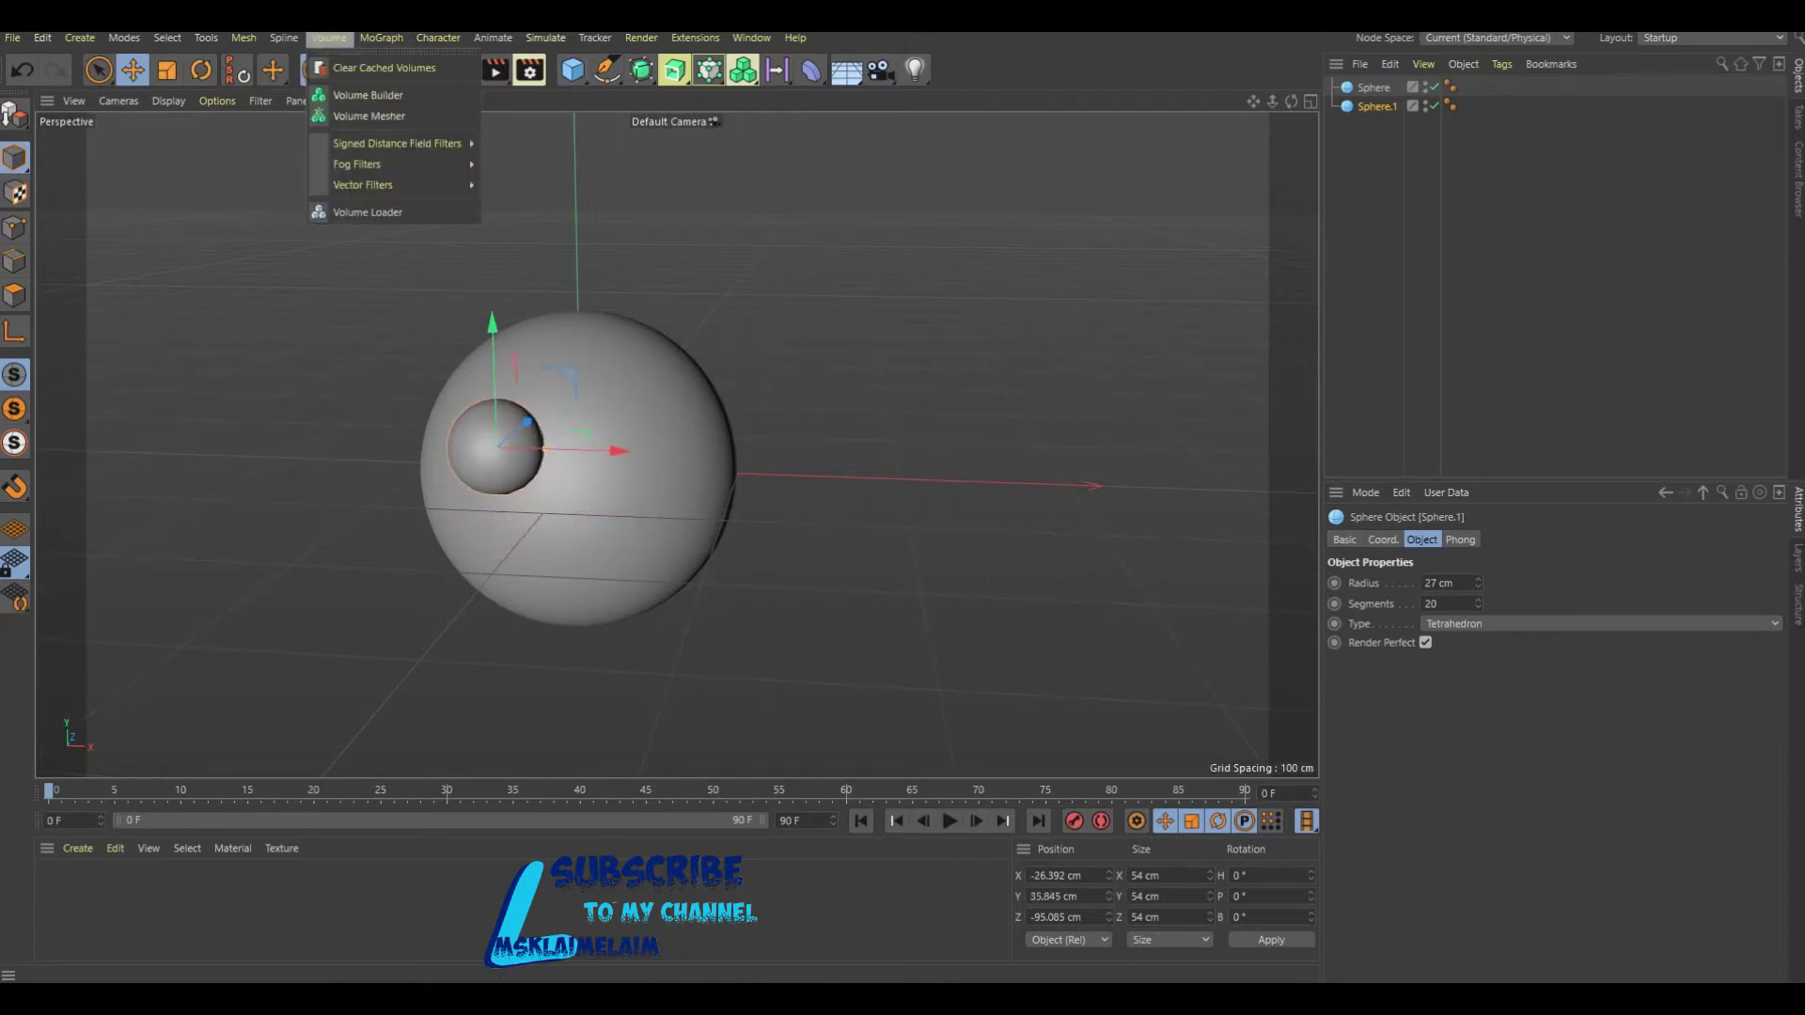
# Put both spheres in a Volume Builder, with Sphere.1 listed first and set to Subtract.
pyautogui.click(367, 95)
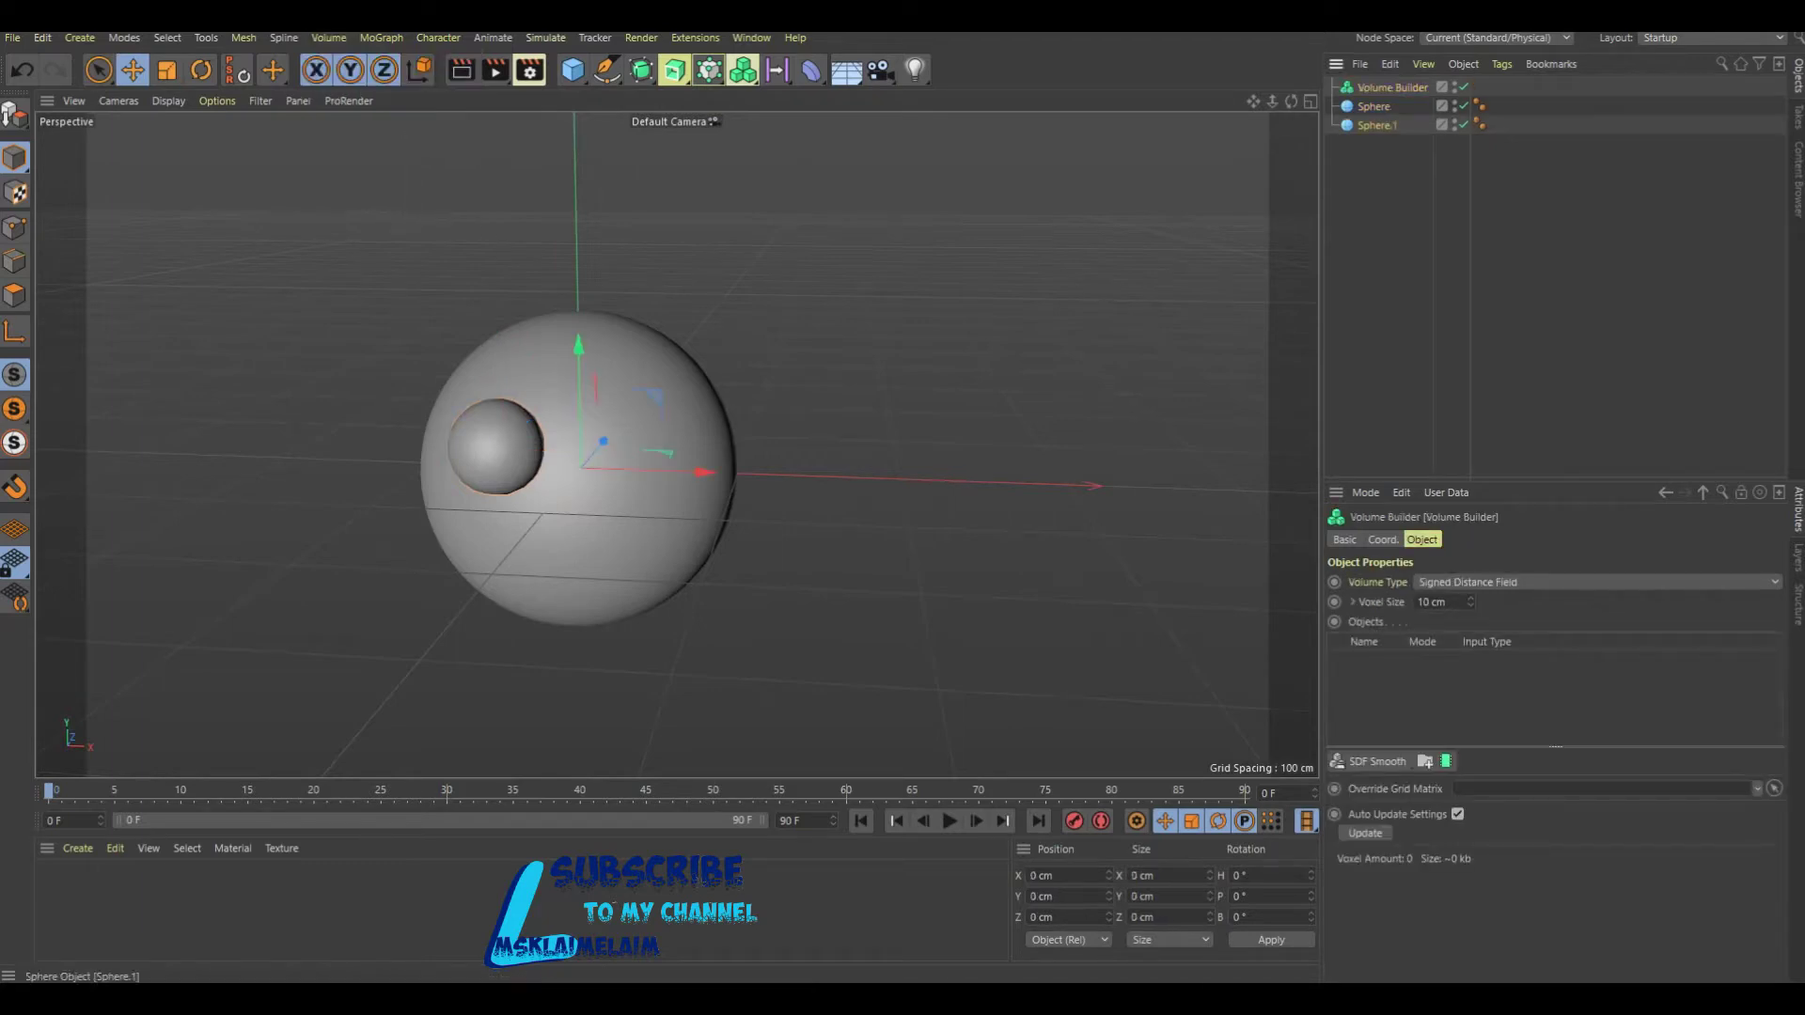
pyautogui.moveTo(1377, 125); pyautogui.dragTo(1393, 87)
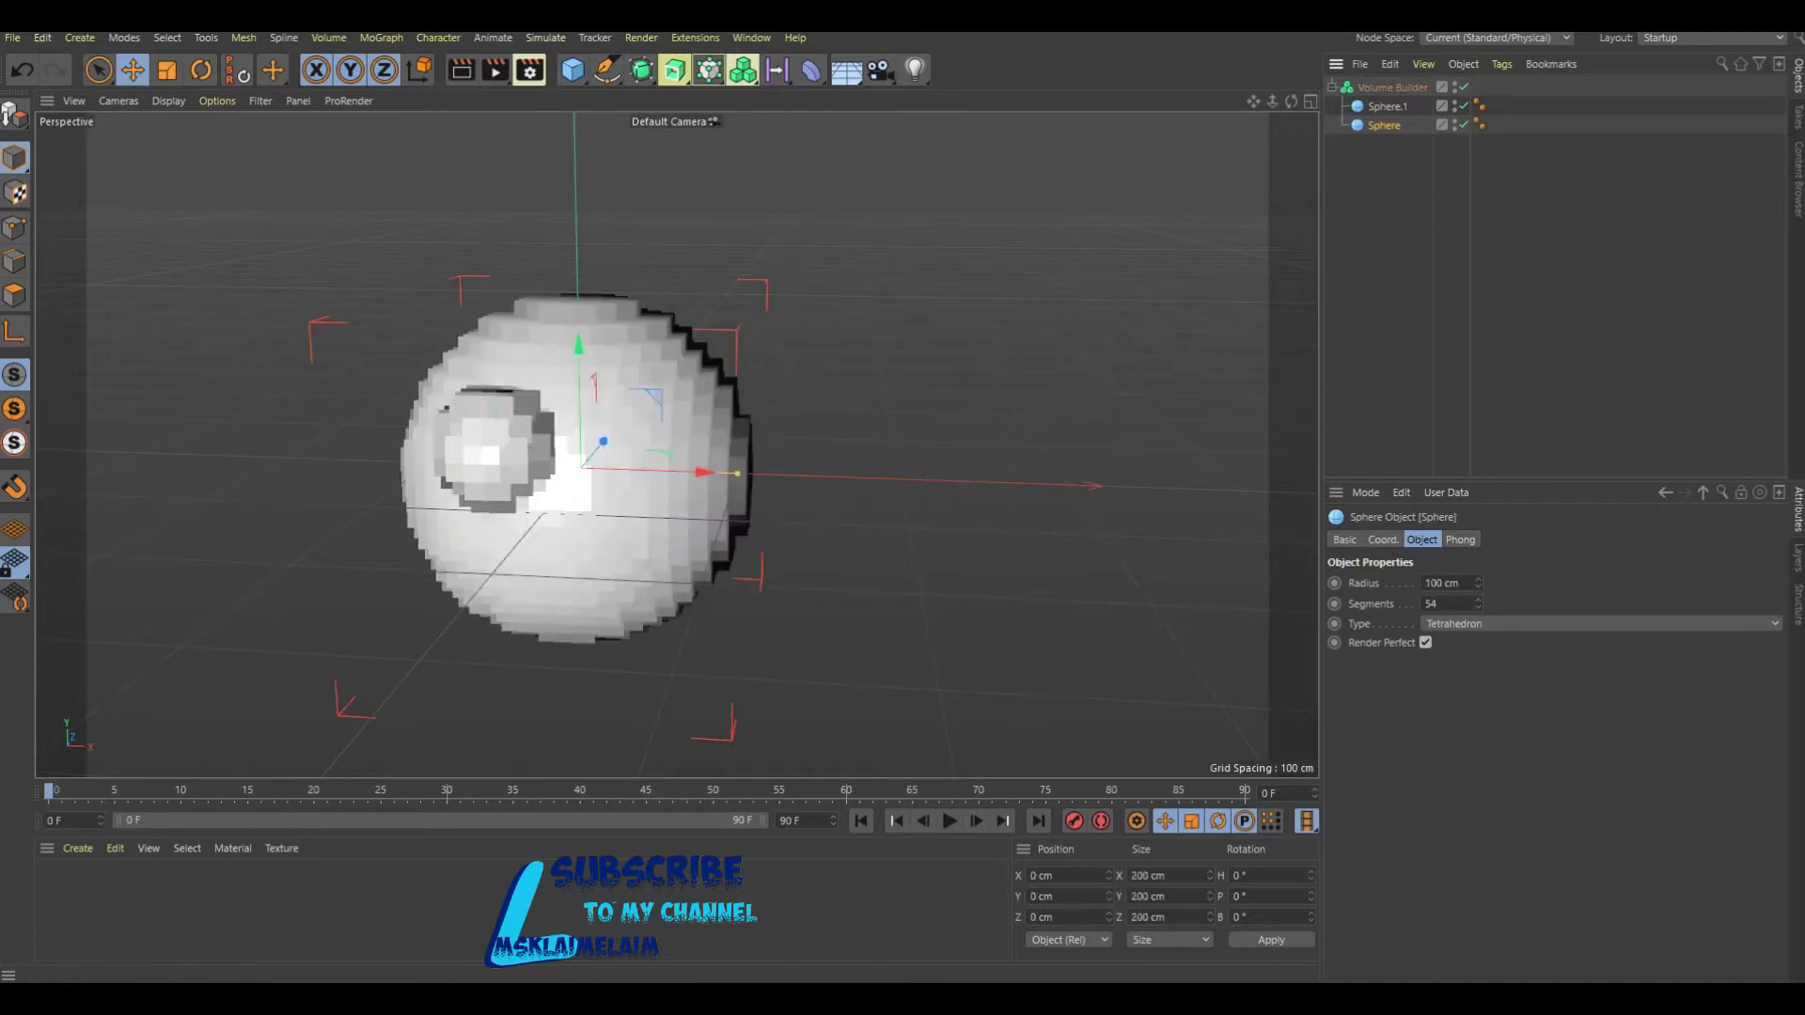
pyautogui.click(1393, 87)
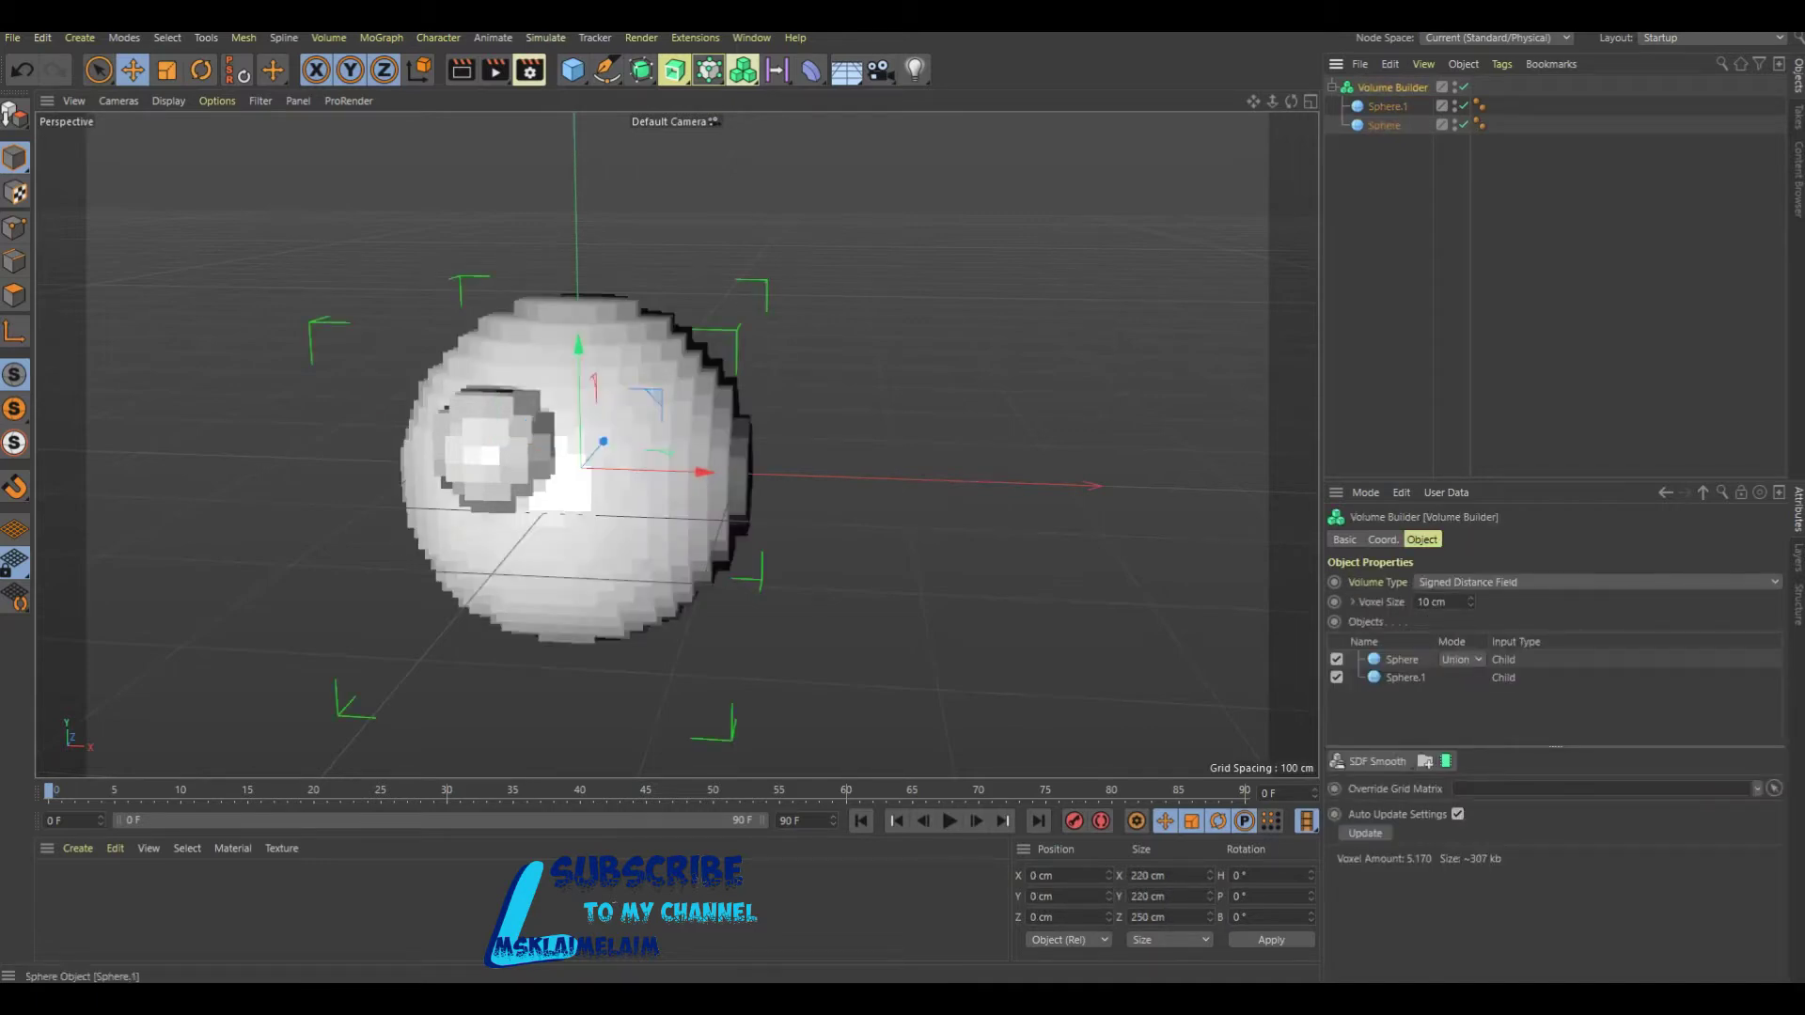
pyautogui.click(1388, 107)
pyautogui.click(1392, 87)
pyautogui.moveTo(1404, 677); pyautogui.dragTo(1401, 658)
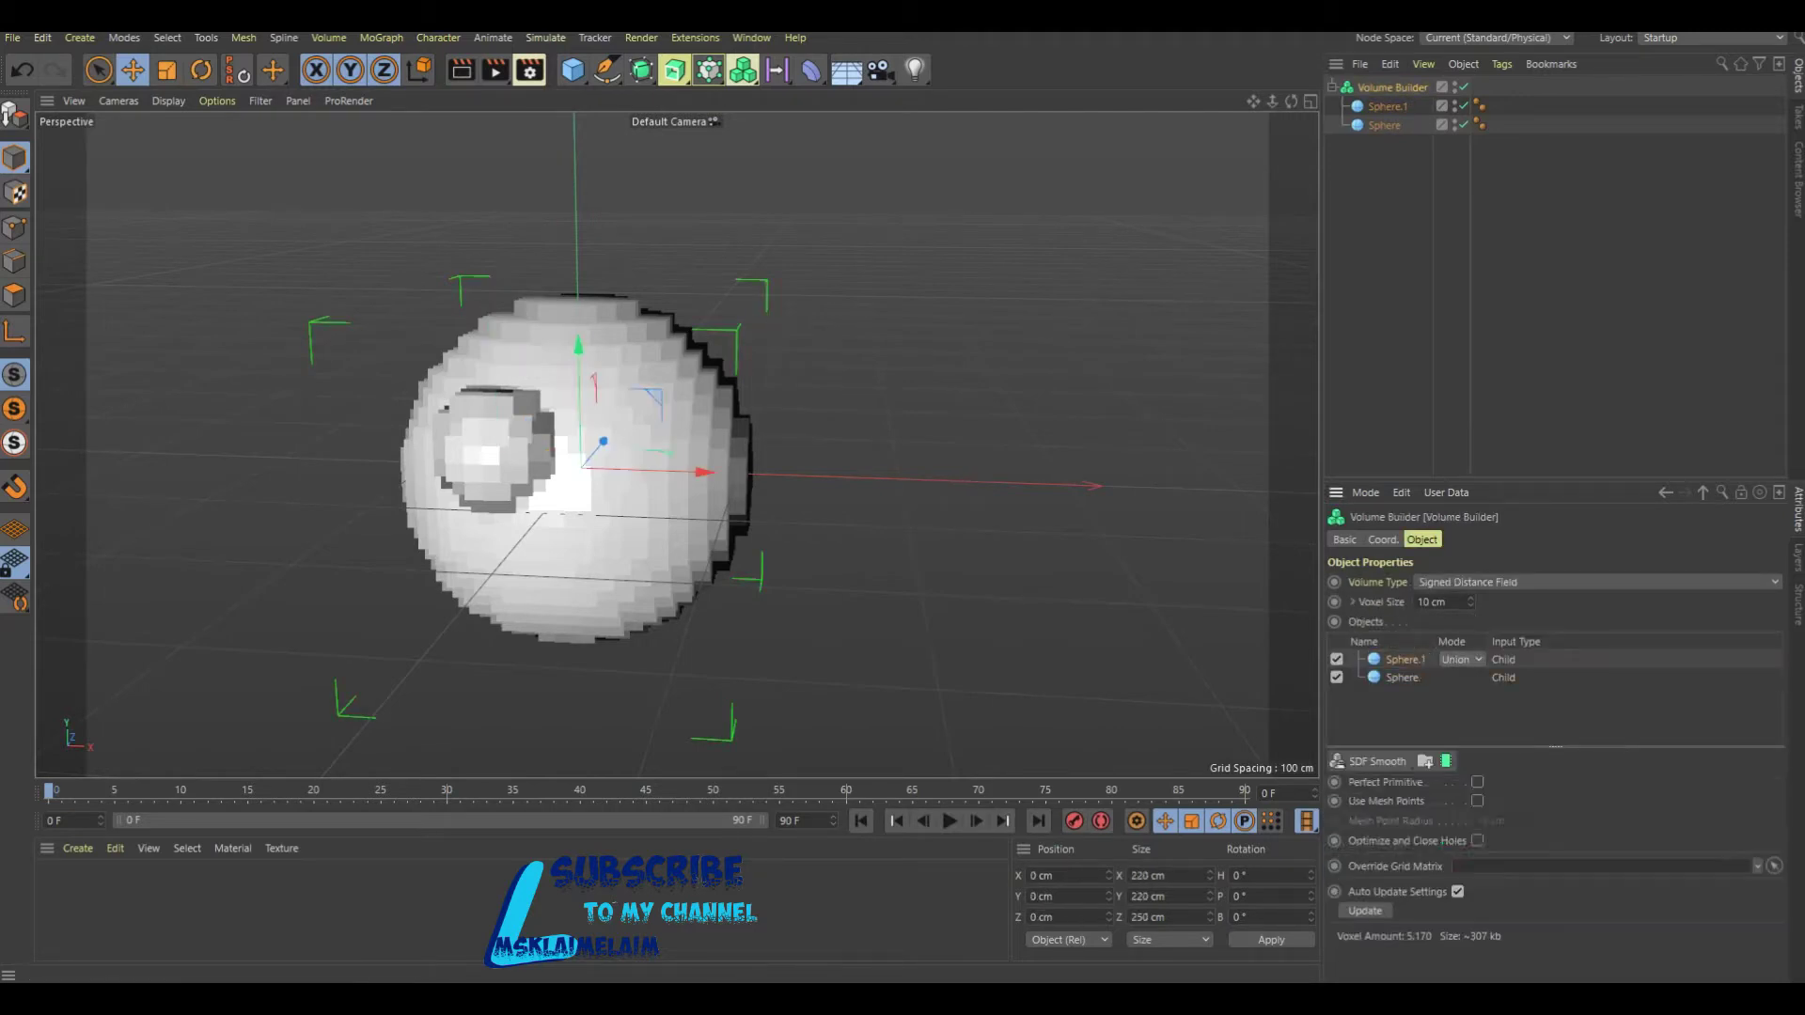
pyautogui.click(1462, 659)
pyautogui.click(1465, 703)
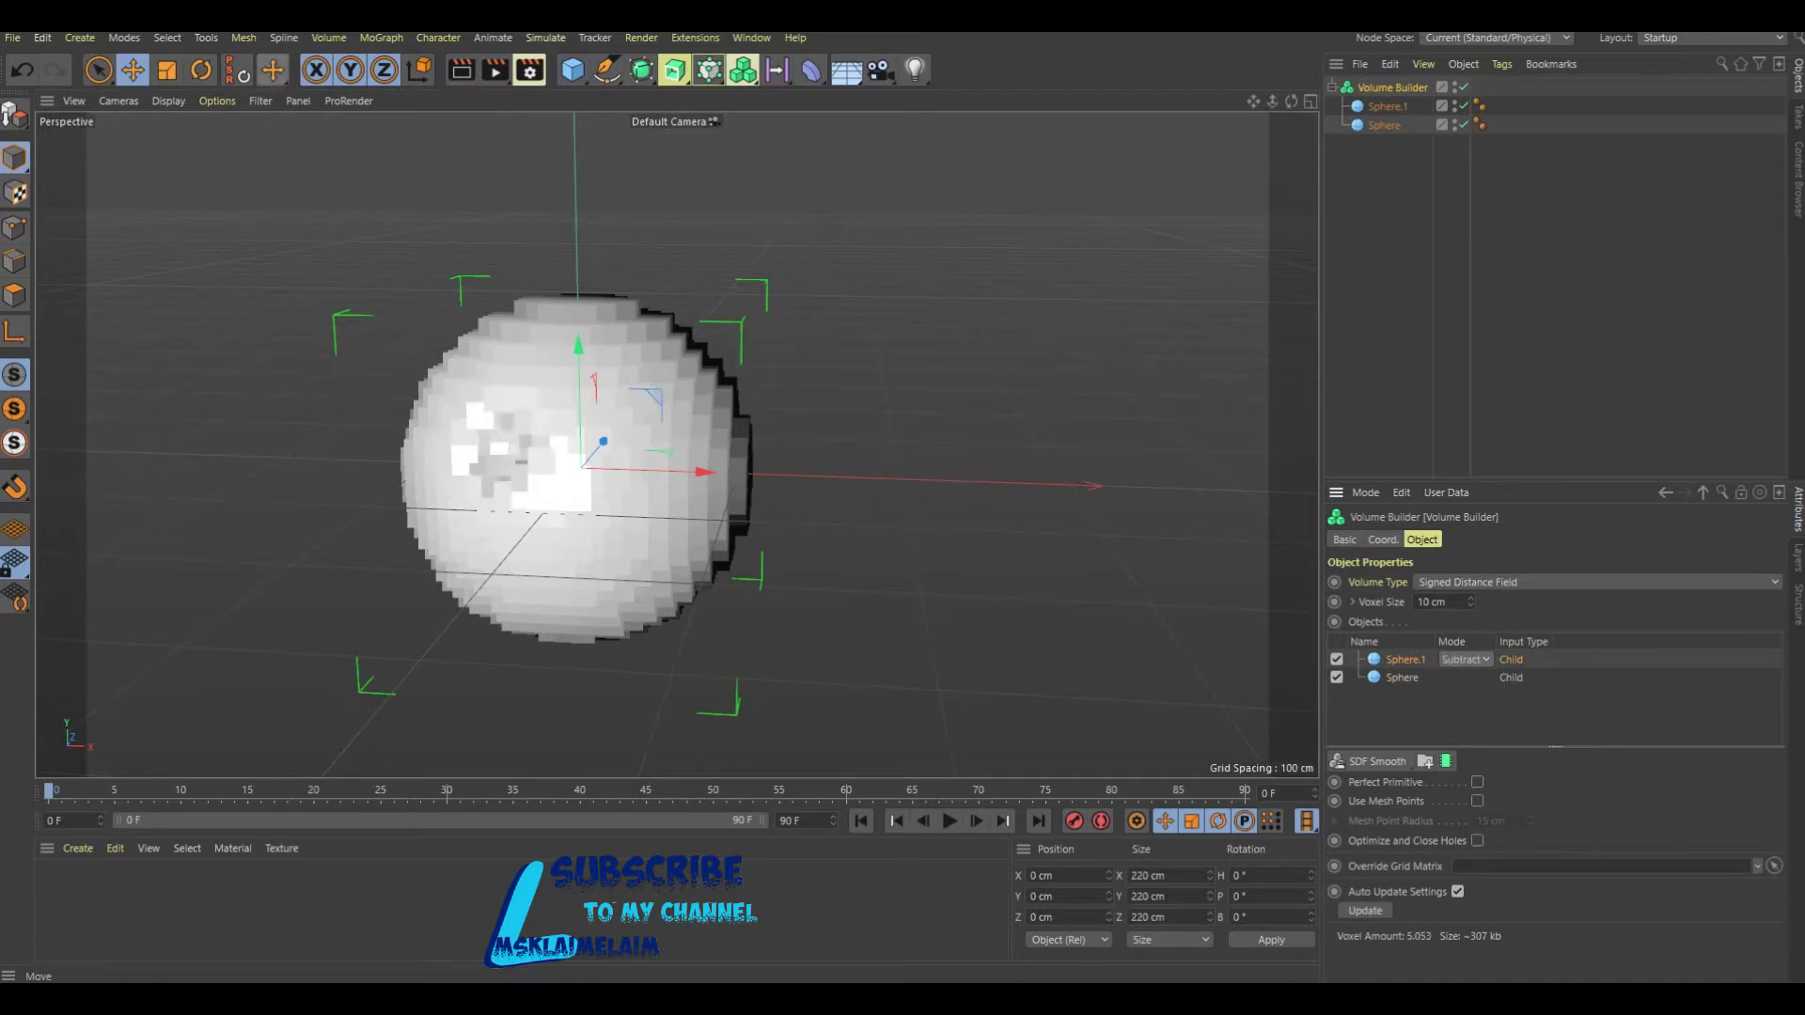
pyautogui.click(244, 38)
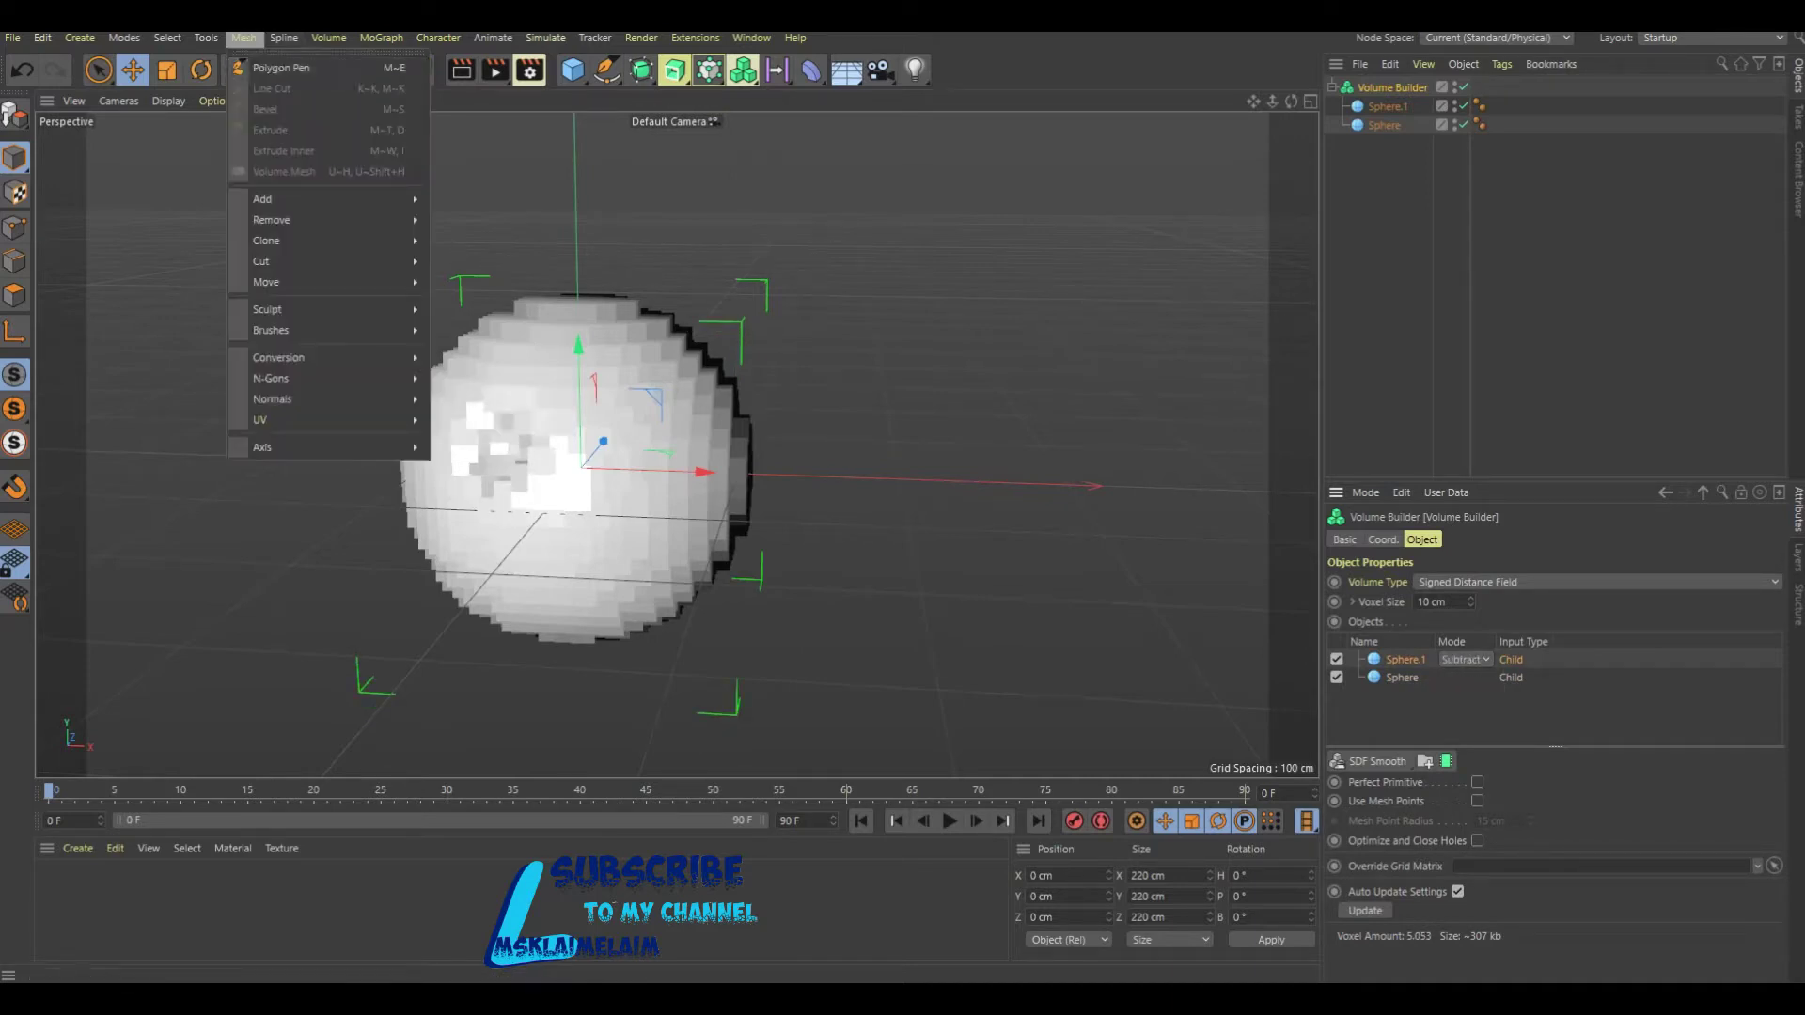
# Wrap the builder in a Volume Mesher at 5 cm voxel size, then duplicate the eye sphere rightward.
pyautogui.click(368, 116)
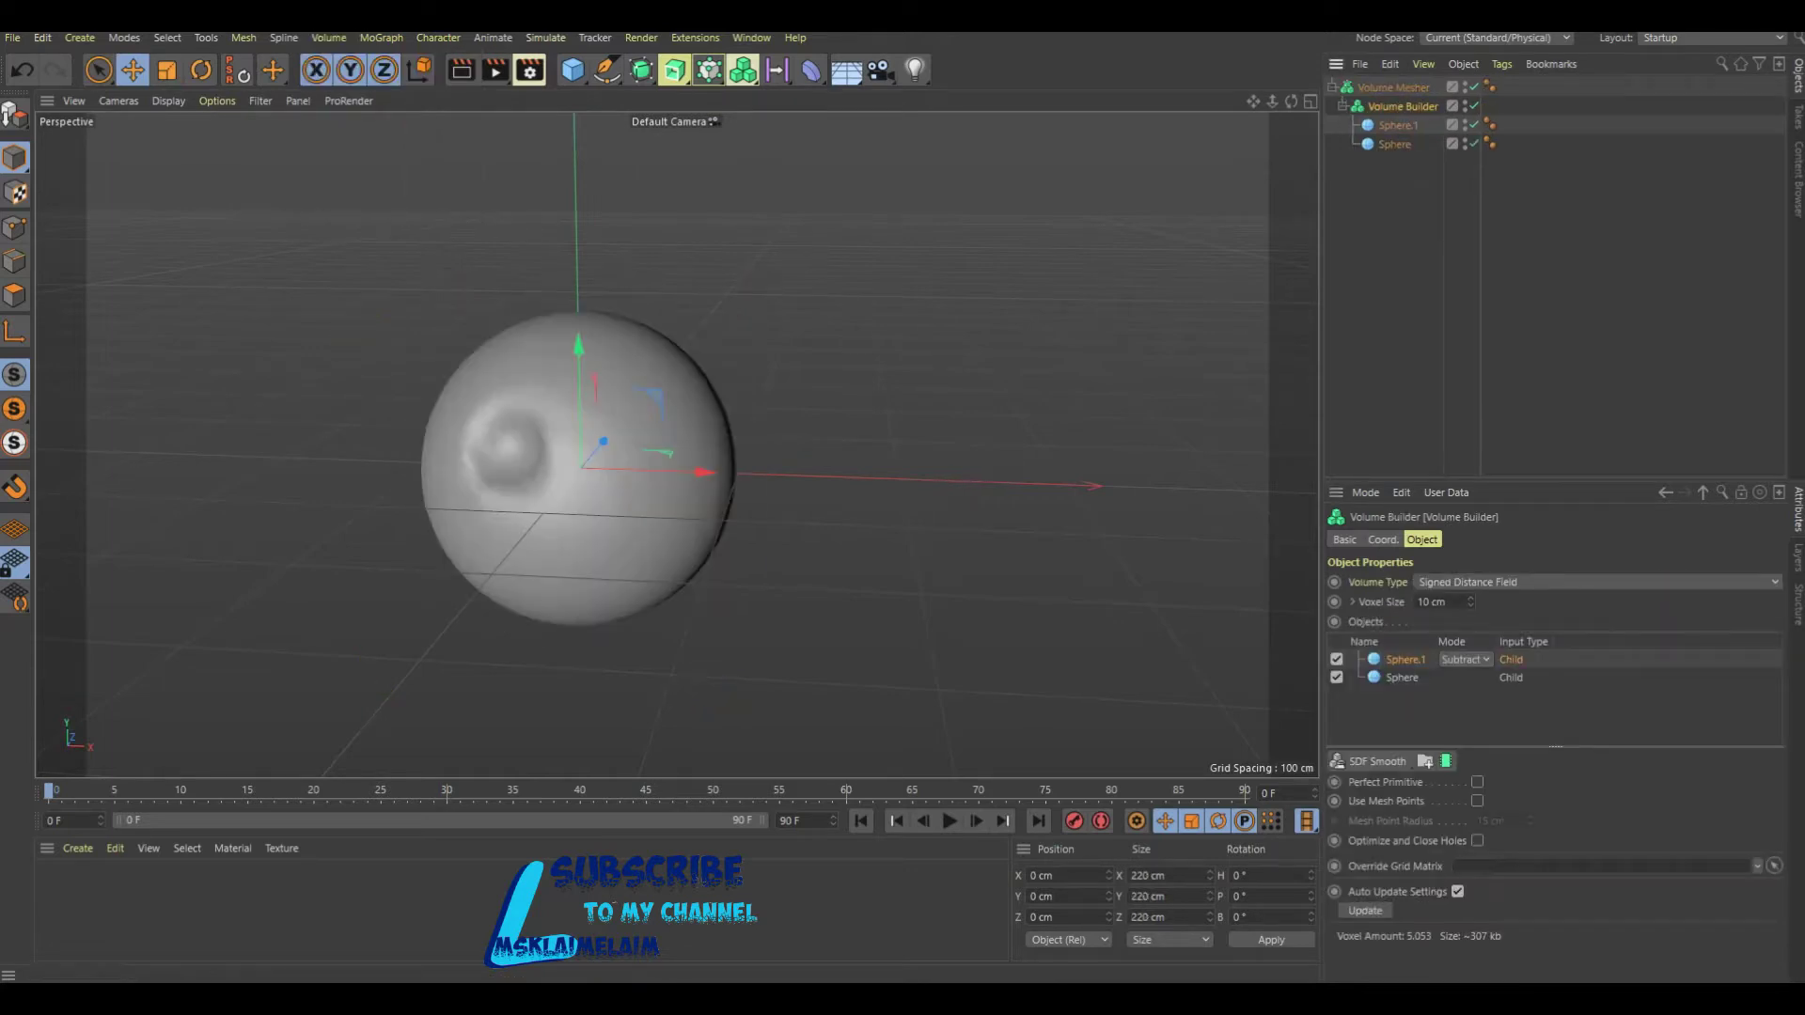
pyautogui.click(1422, 602)
pyautogui.write('5')
pyautogui.press('Return')
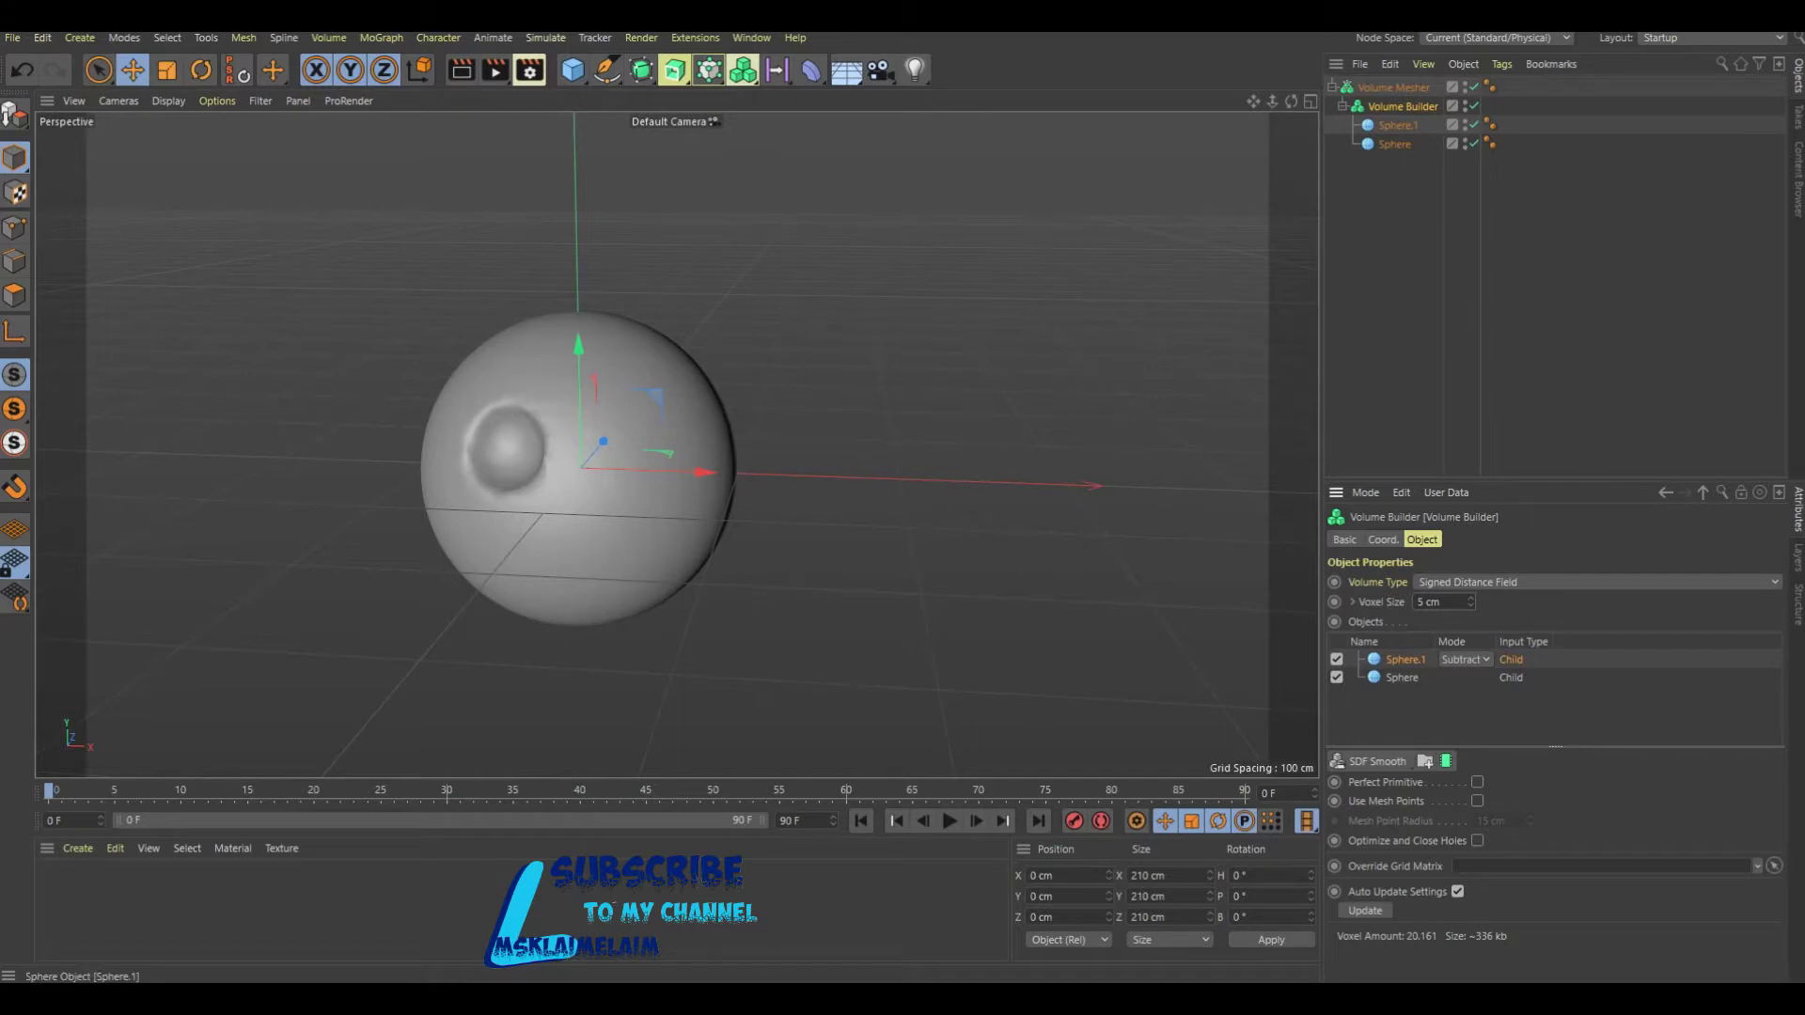
pyautogui.click(507, 442)
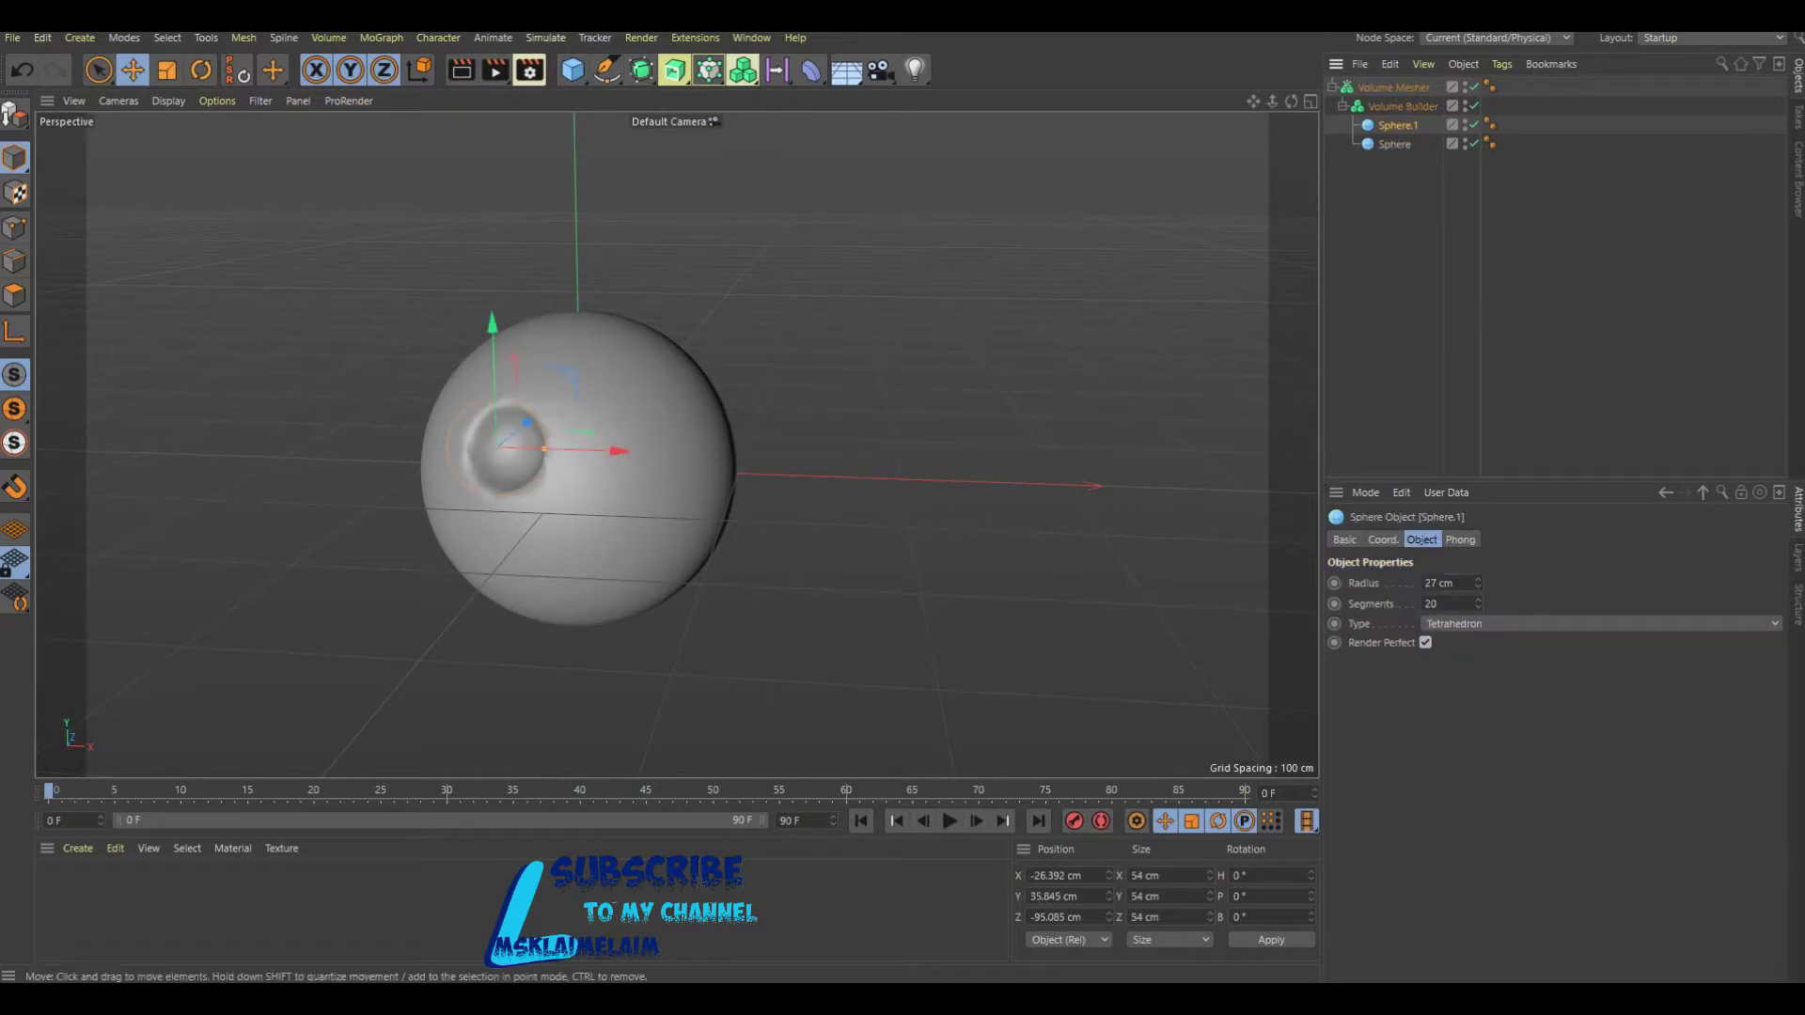
pyautogui.keyDown('ctrl'); pyautogui.moveTo(616, 451); pyautogui.dragTo(748, 454); pyautogui.keyUp('ctrl')
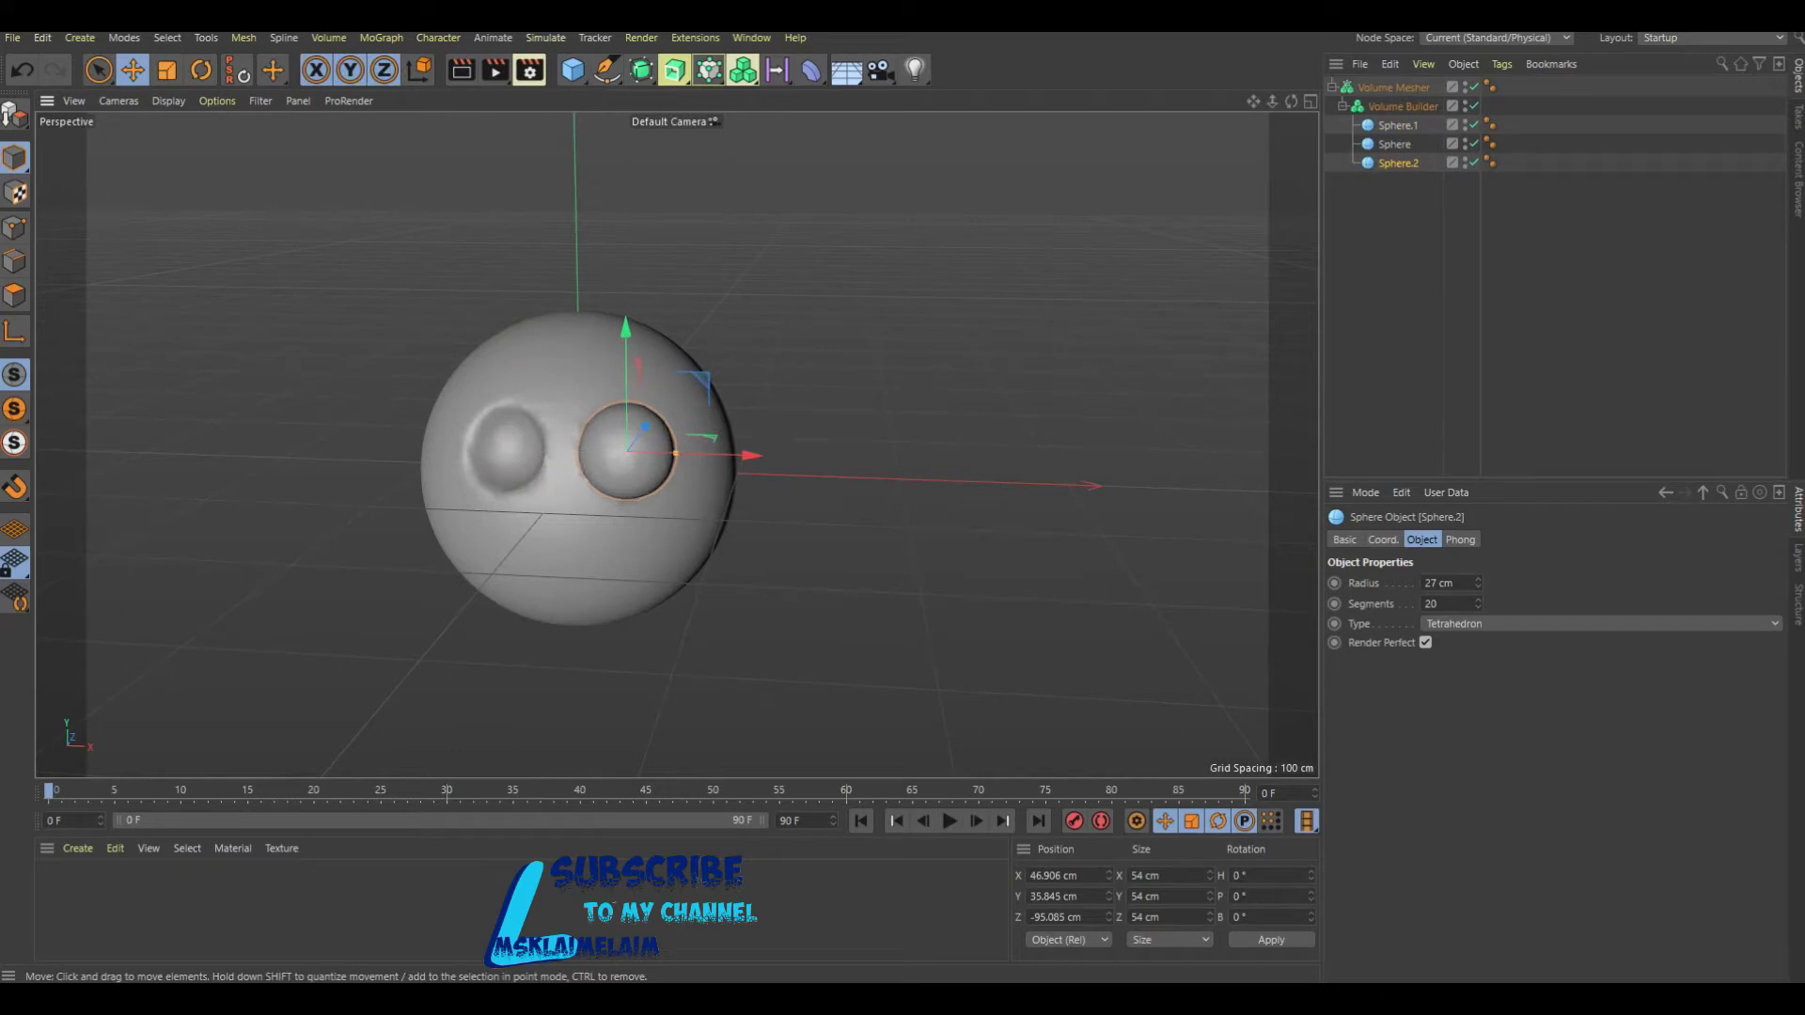
# Push Sphere.2 into the head and set its Volume Builder mode to Subtract.
pyautogui.moveTo(1291, 100); pyautogui.dragTo(1223, 103)
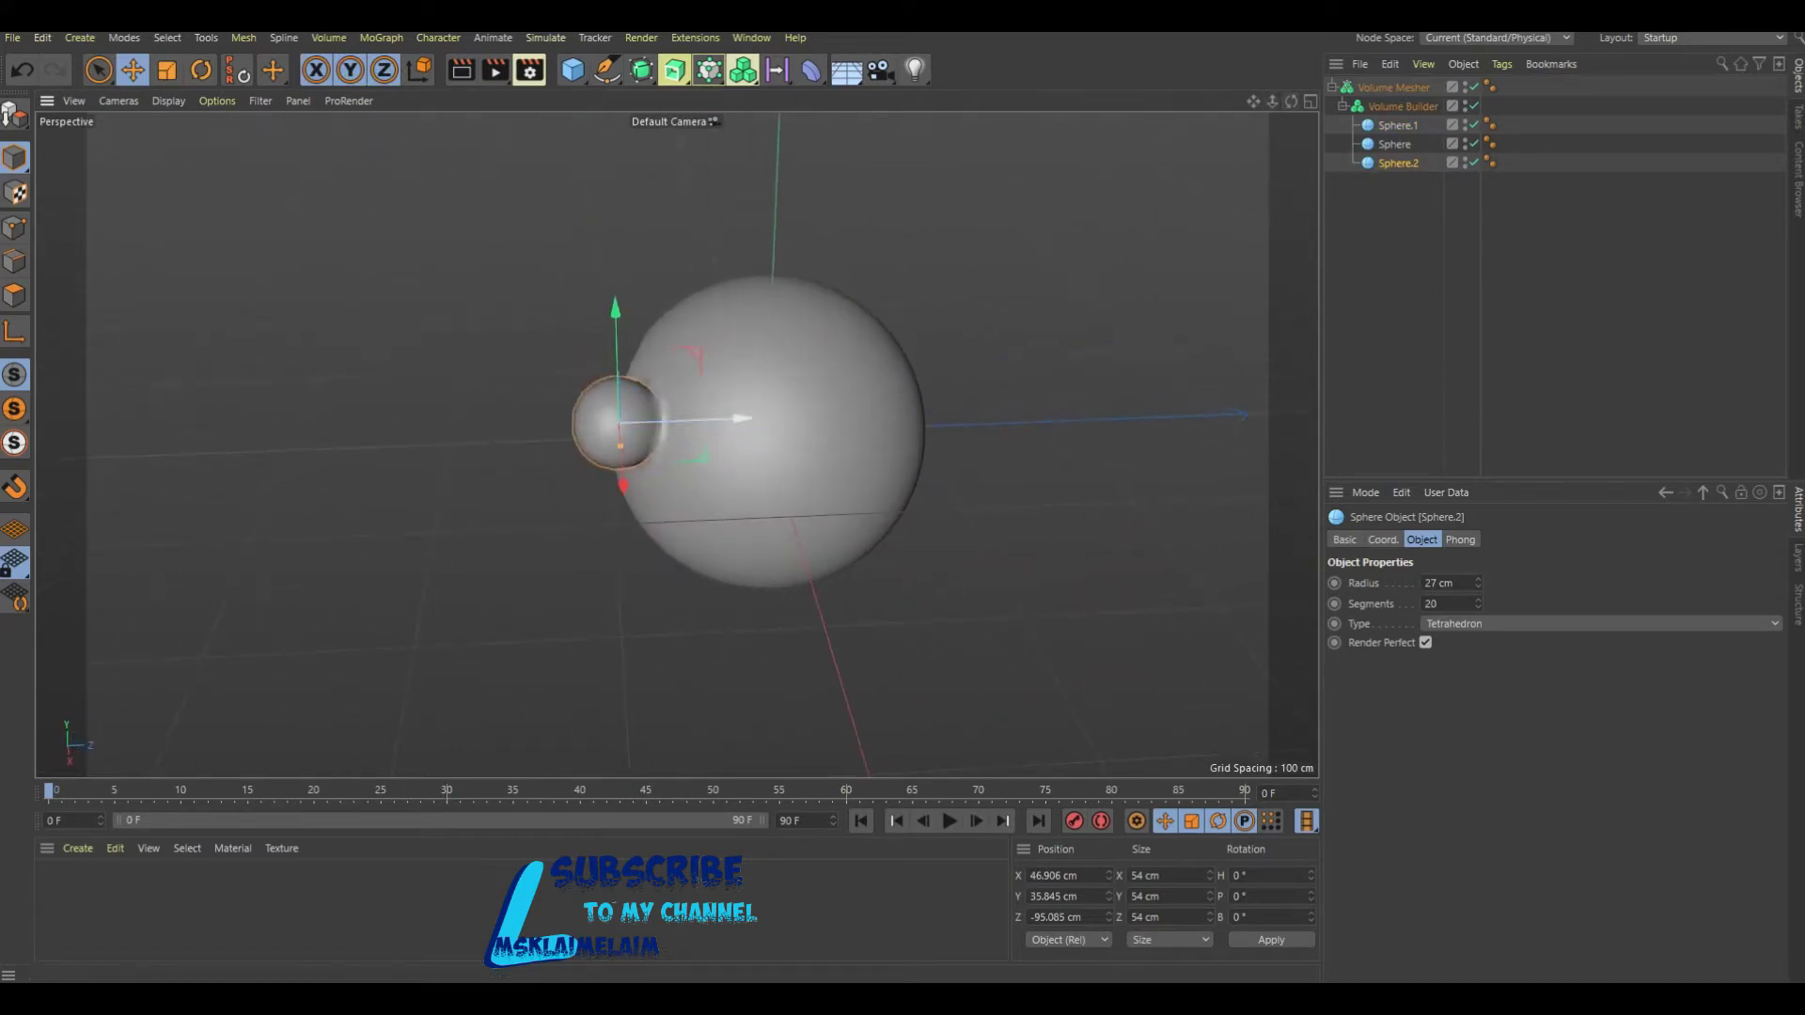
pyautogui.moveTo(620, 444); pyautogui.dragTo(671, 443)
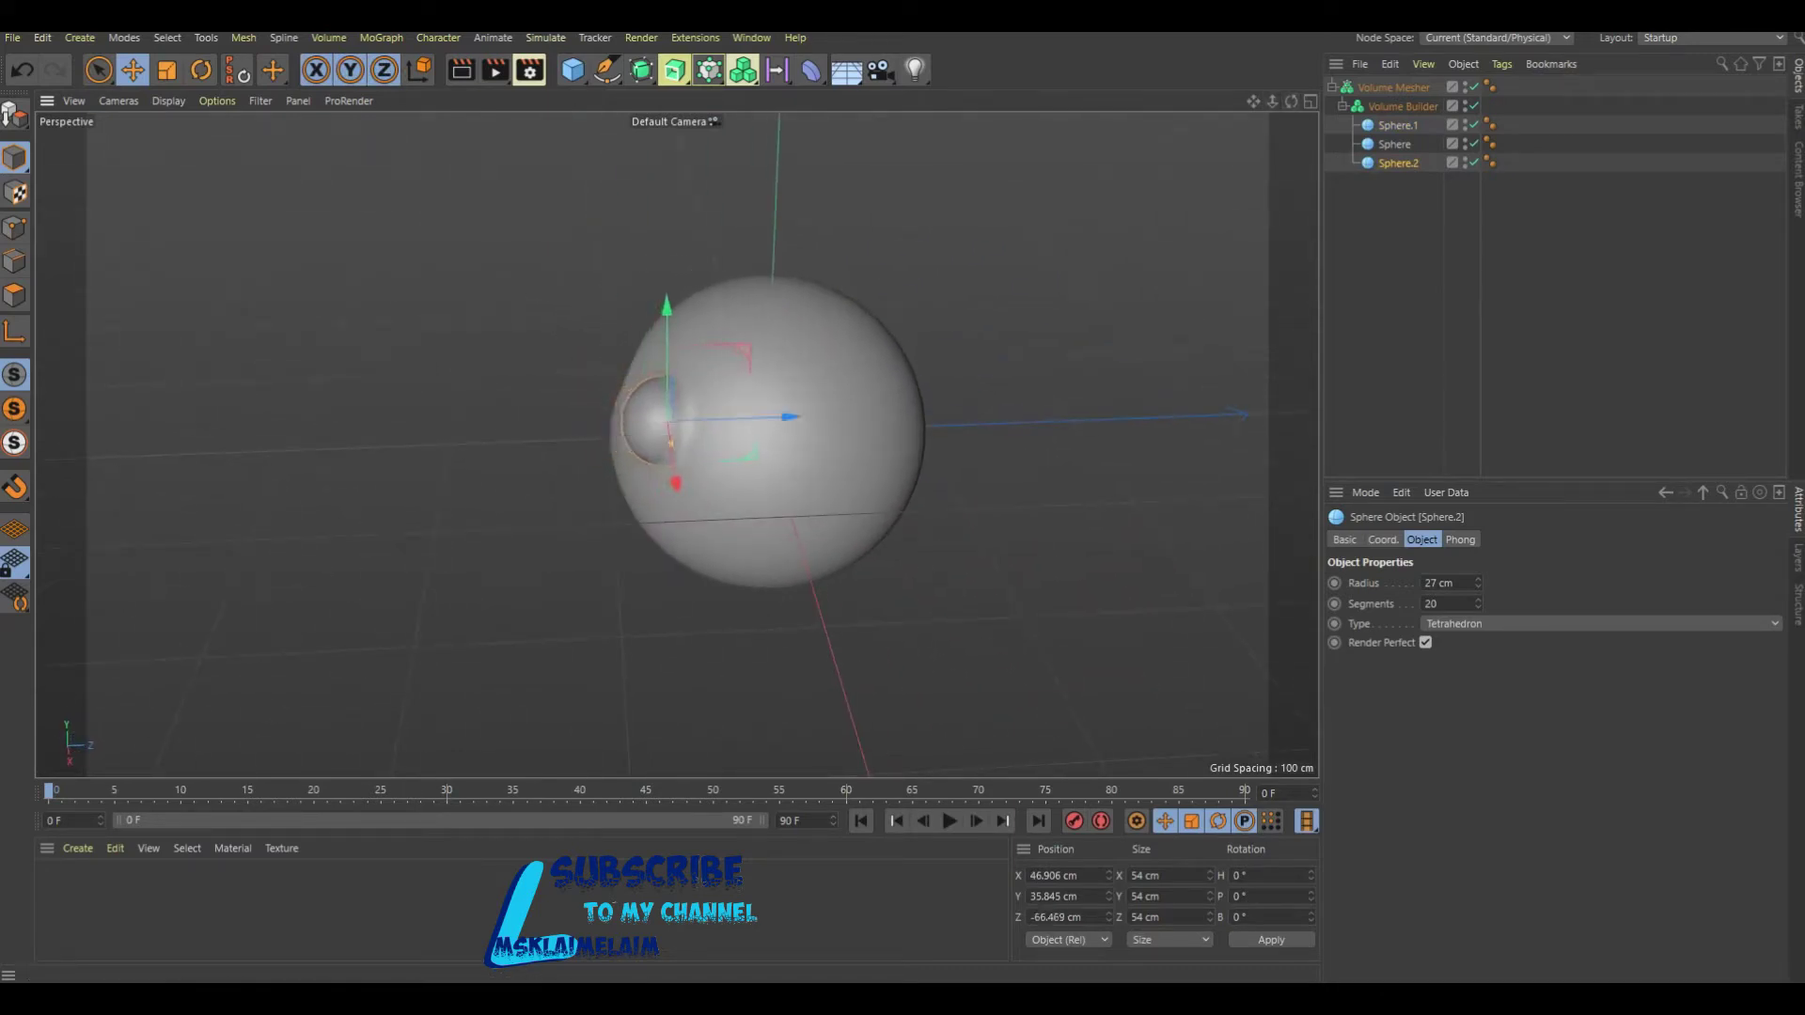
pyautogui.keyDown('alt'); pyautogui.moveTo(671, 442); pyautogui.dragTo(676, 445); pyautogui.keyUp('alt')
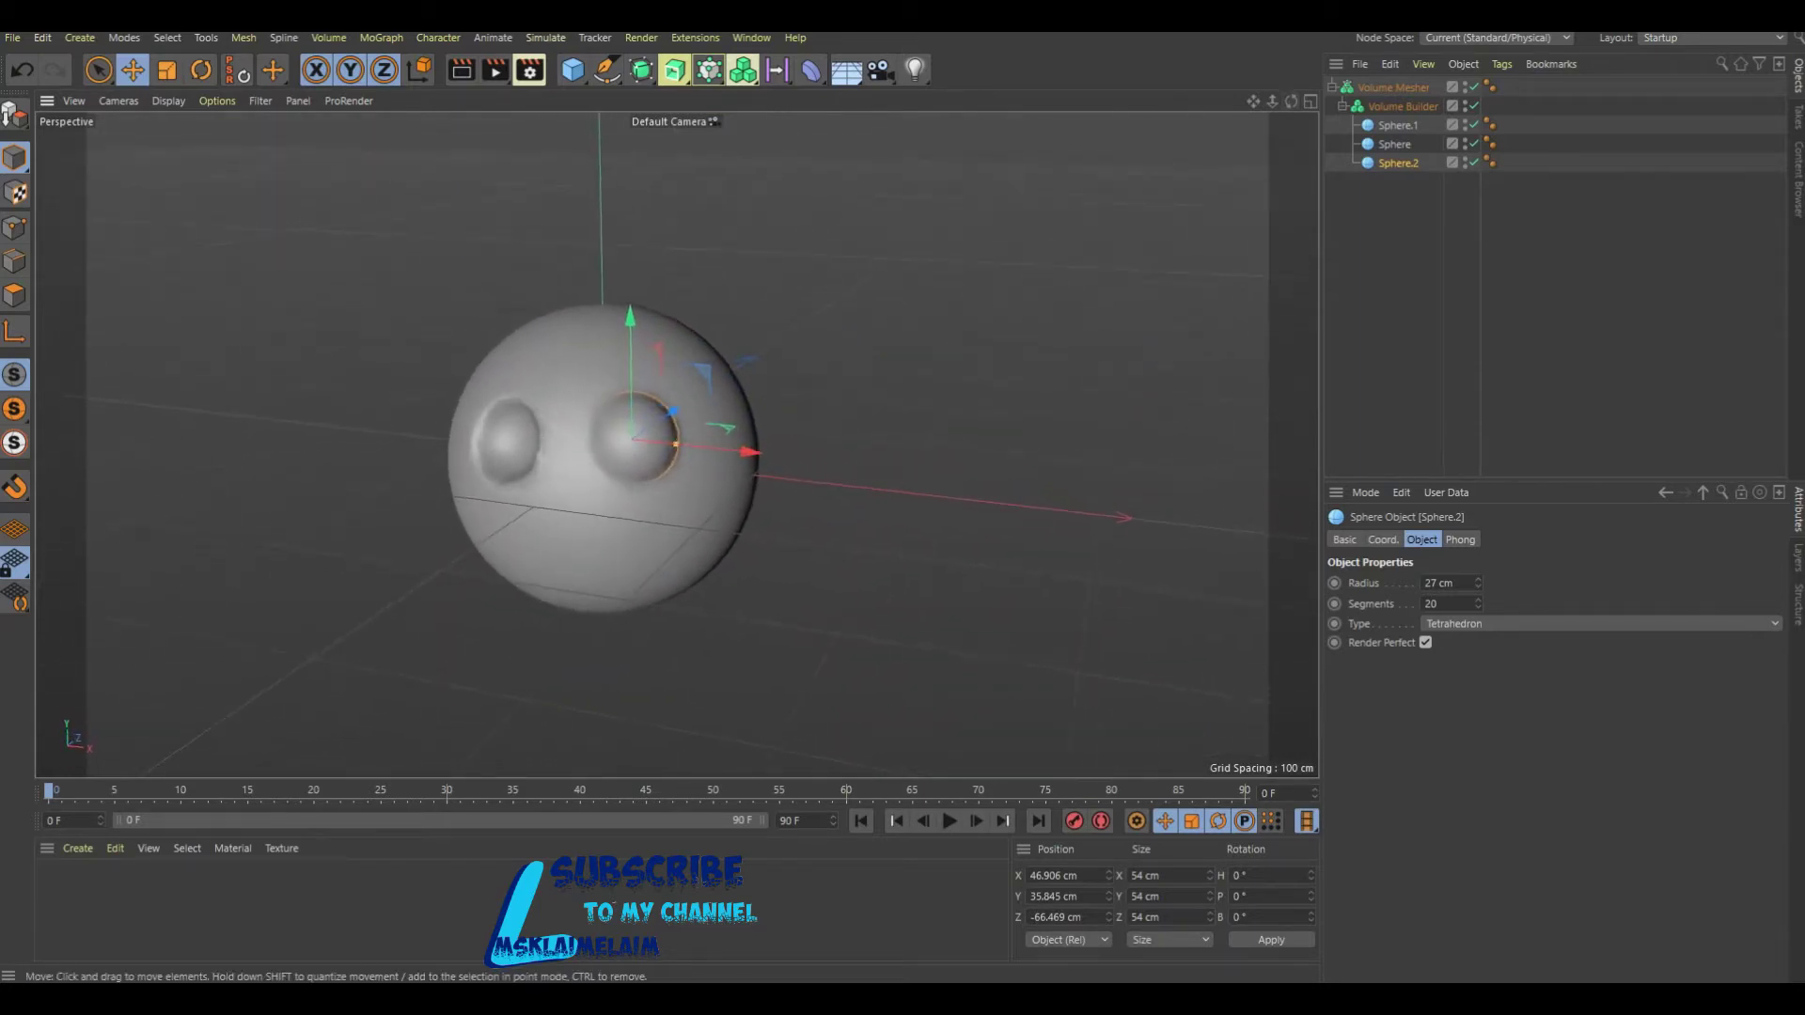
pyautogui.click(1403, 107)
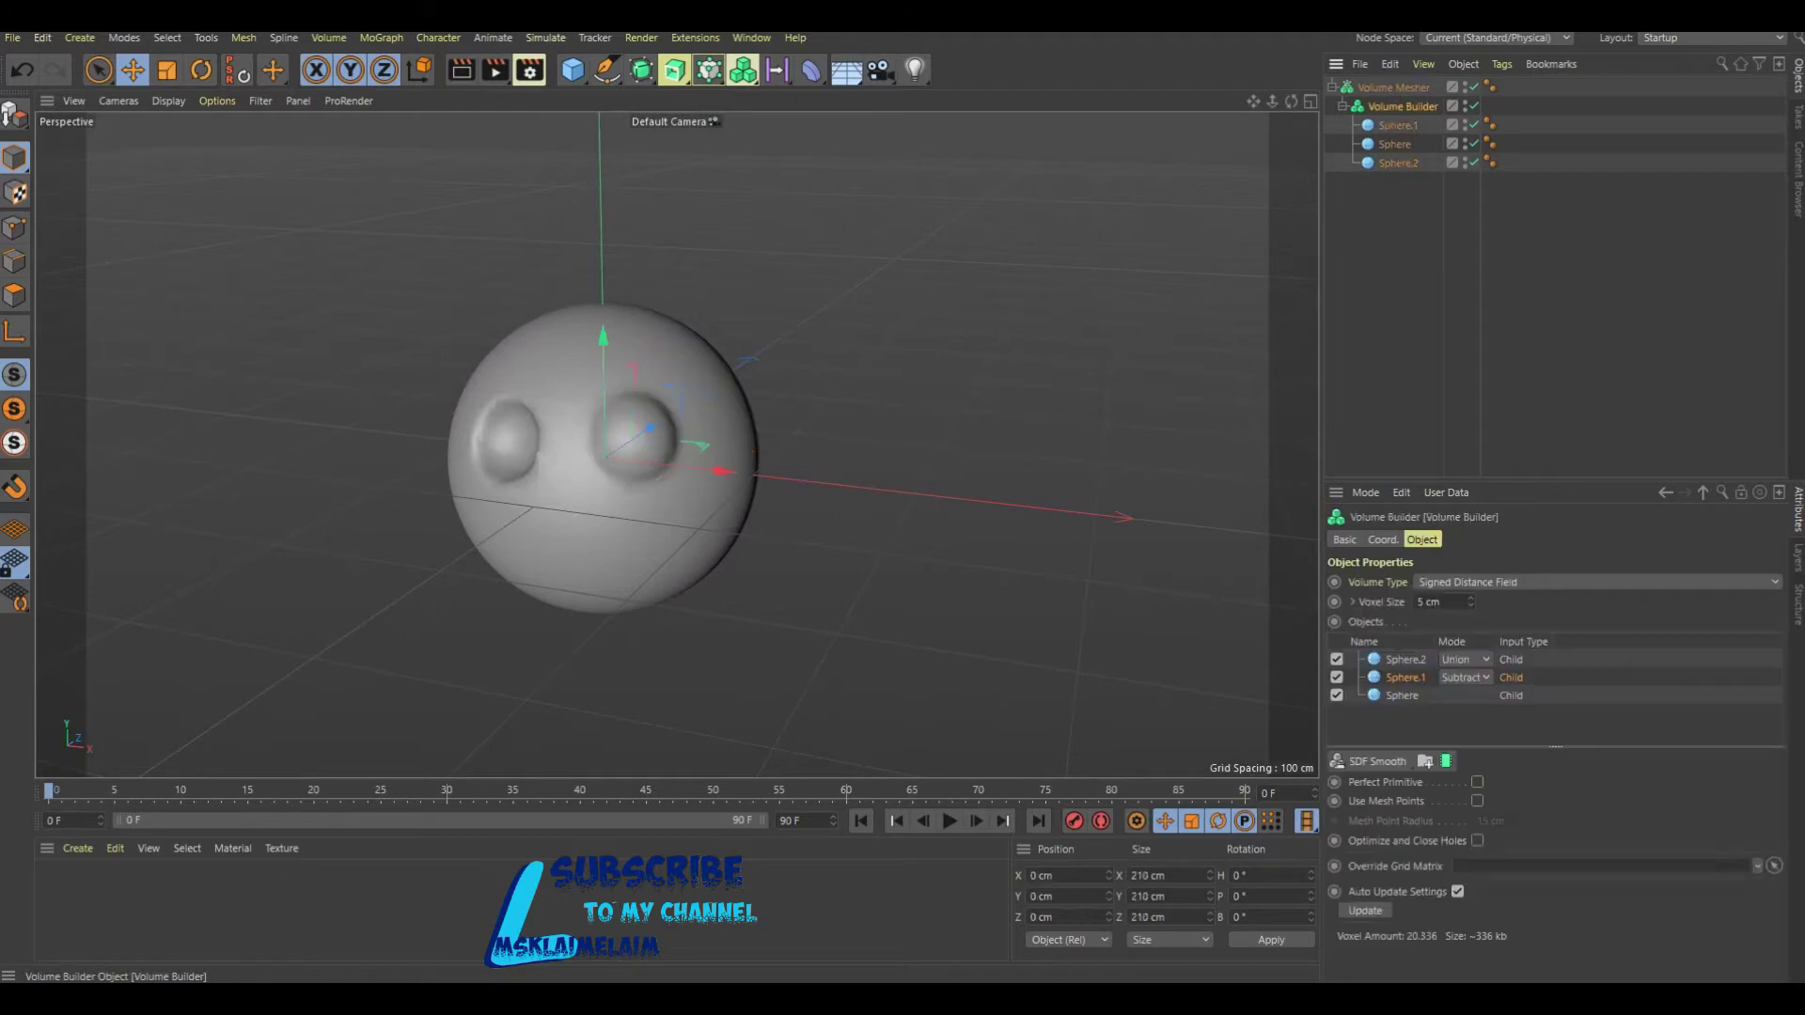
pyautogui.click(1464, 659)
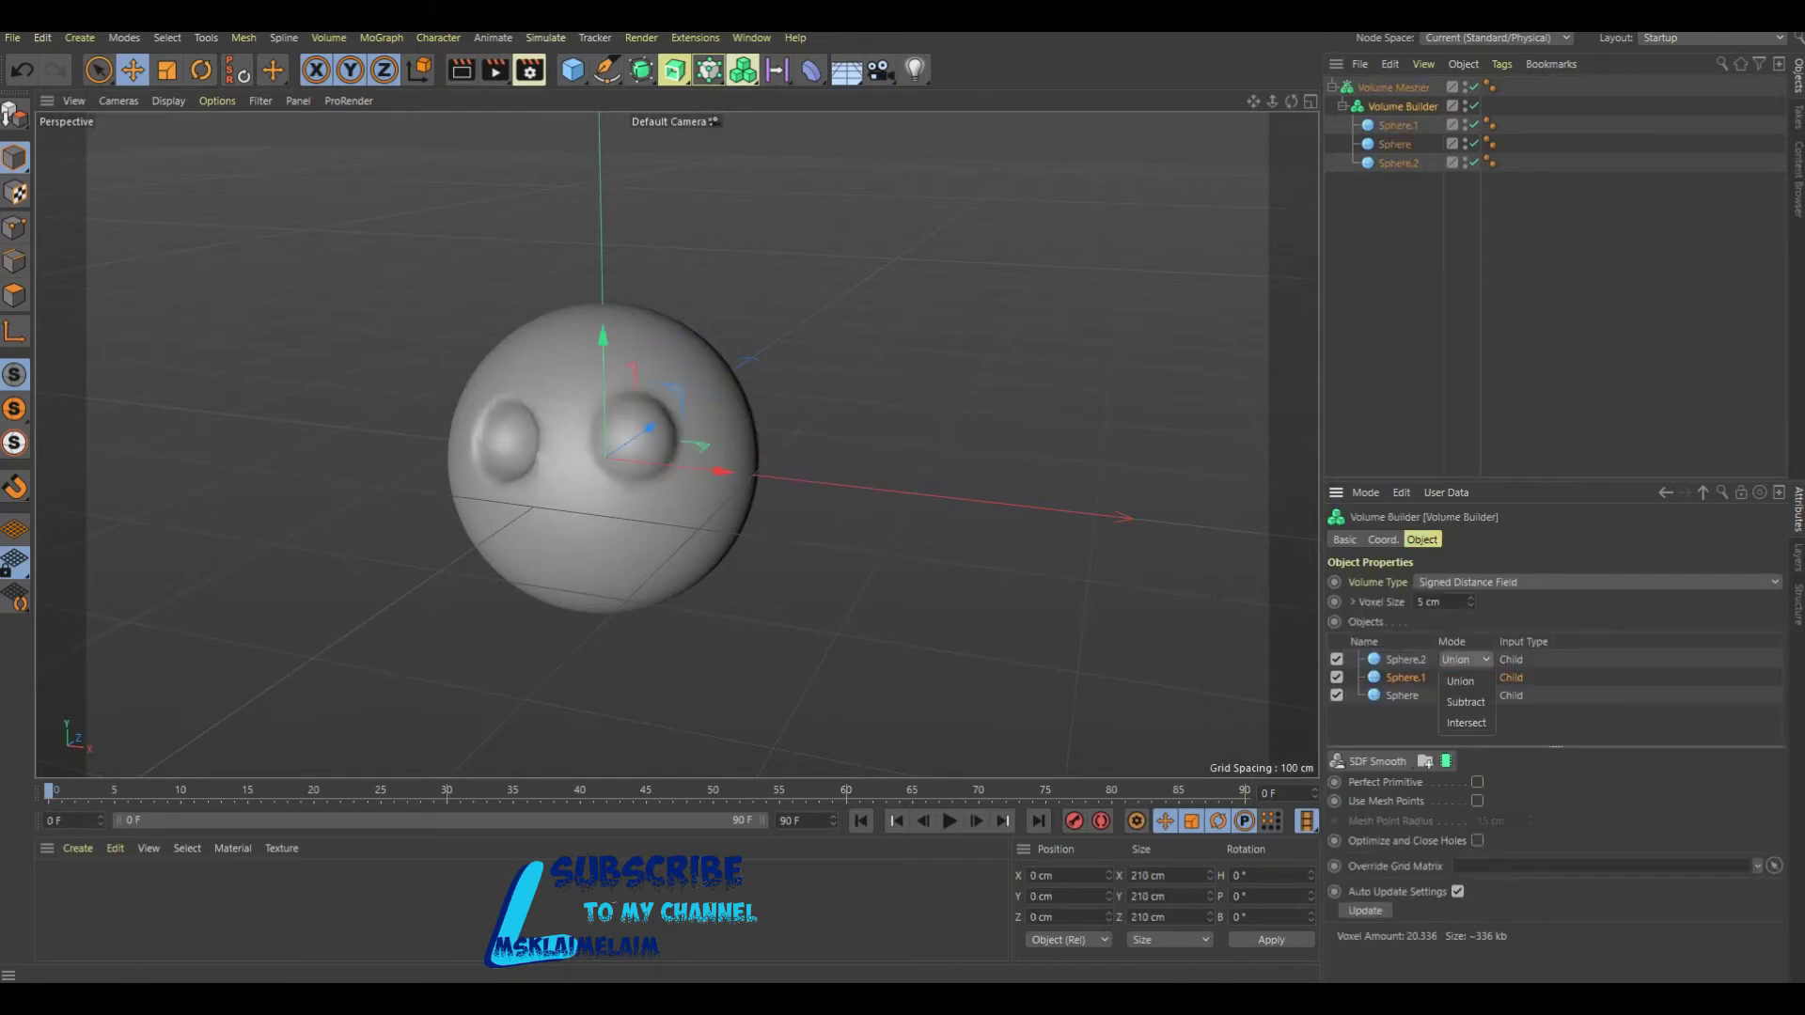
pyautogui.click(1462, 677)
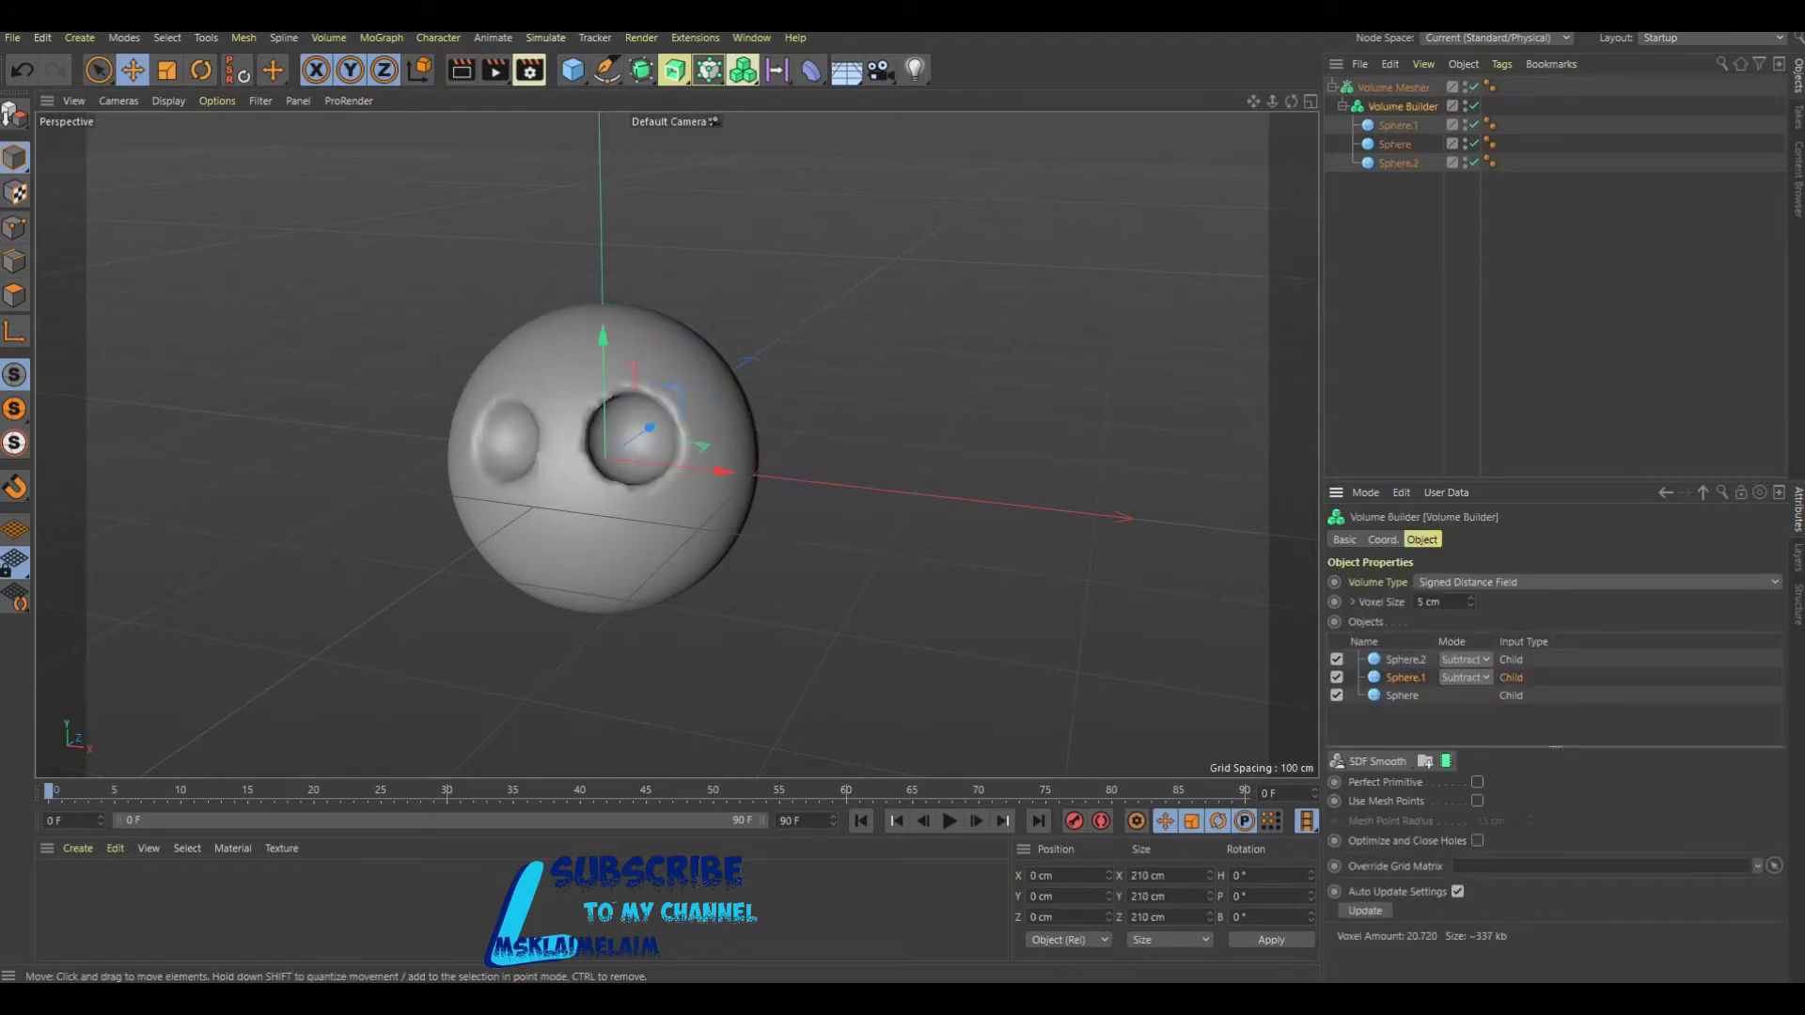
# Move Sphere.1 back to Z -75.811 cm and select both eye spheres.
pyautogui.keyDown('alt'); pyautogui.moveTo(658, 451); pyautogui.dragTo(620, 451); pyautogui.keyUp('alt')
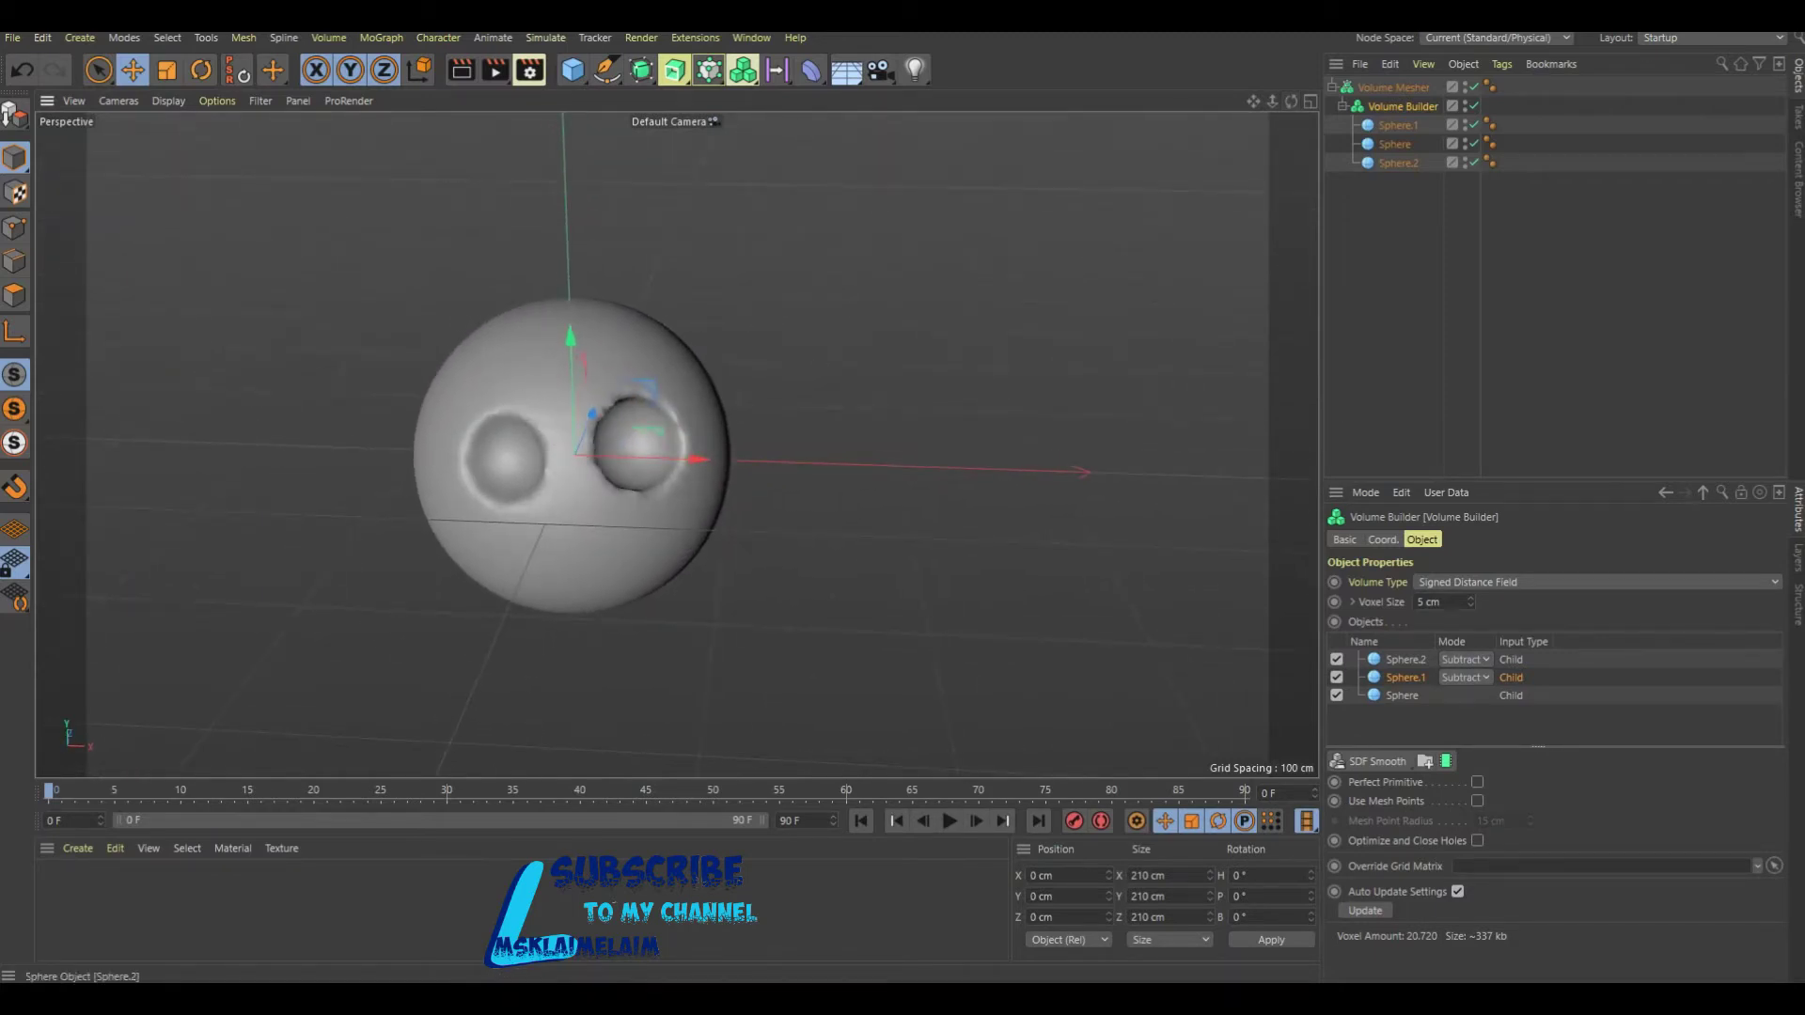
pyautogui.doubleClick(1406, 677)
pyautogui.moveTo(520, 418); pyautogui.dragTo(528, 407)
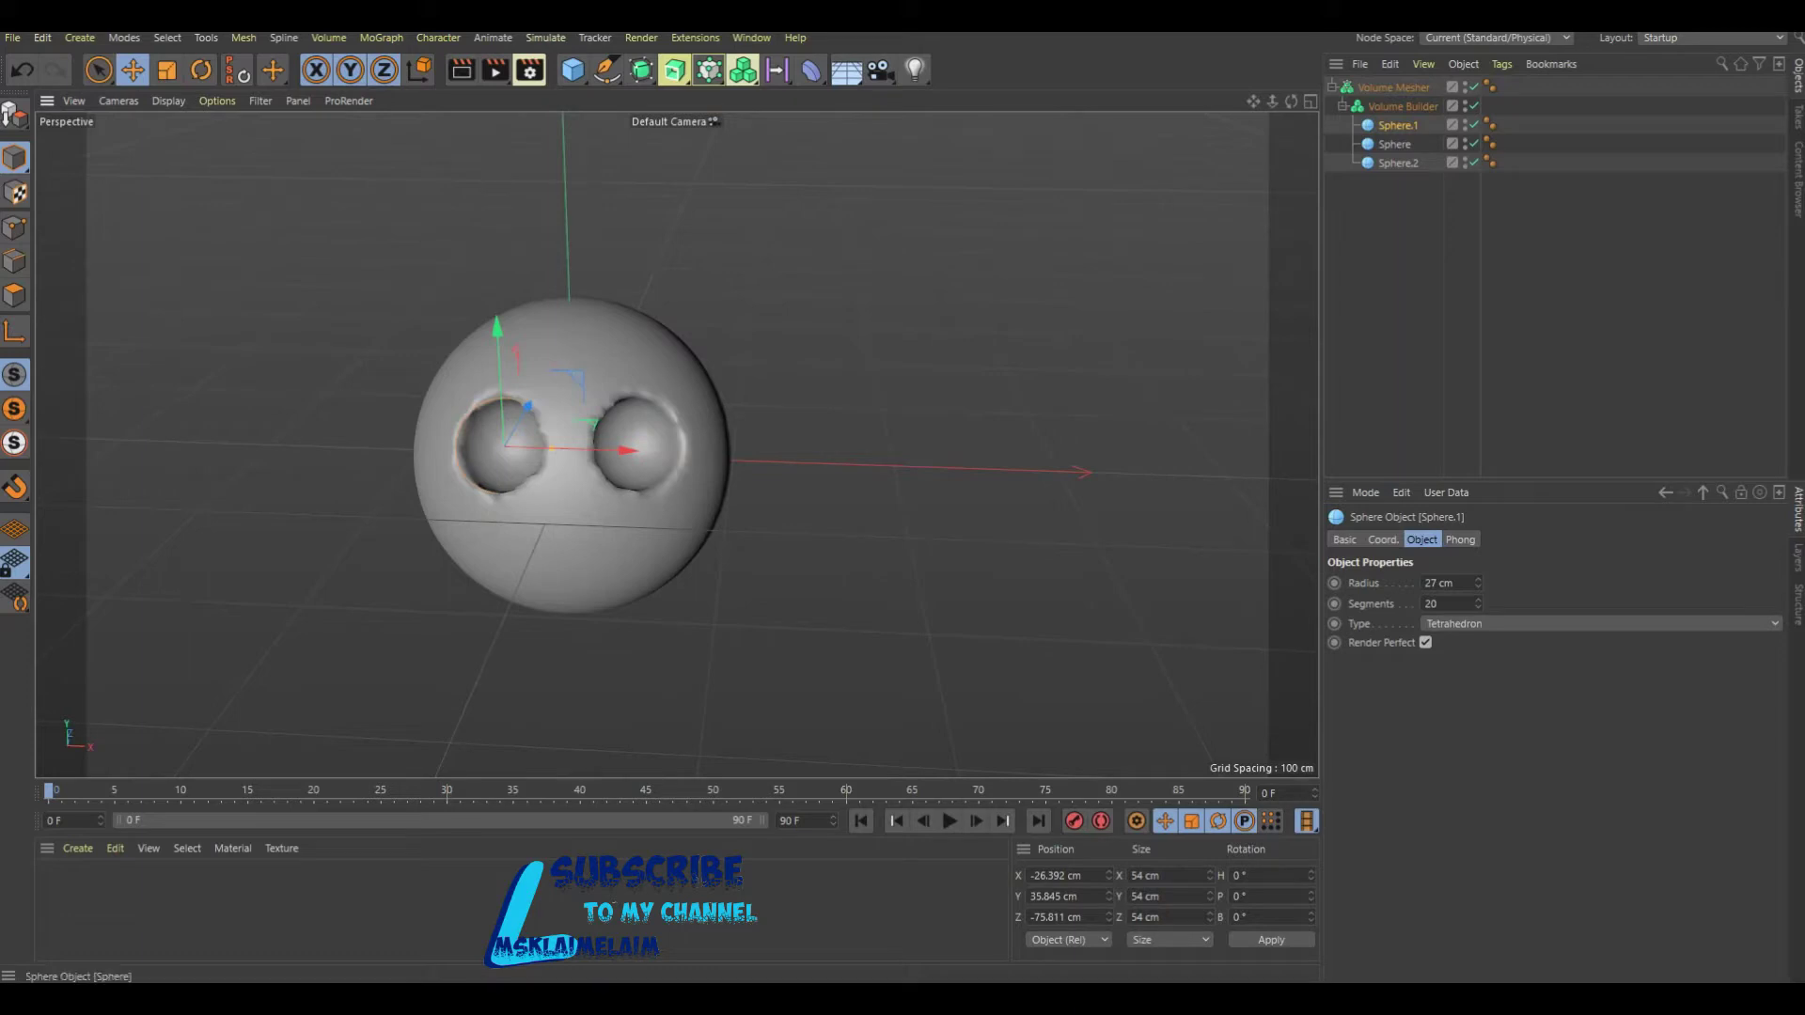
pyautogui.keyDown('ctrl'); pyautogui.click(1398, 163); pyautogui.keyUp('ctrl')
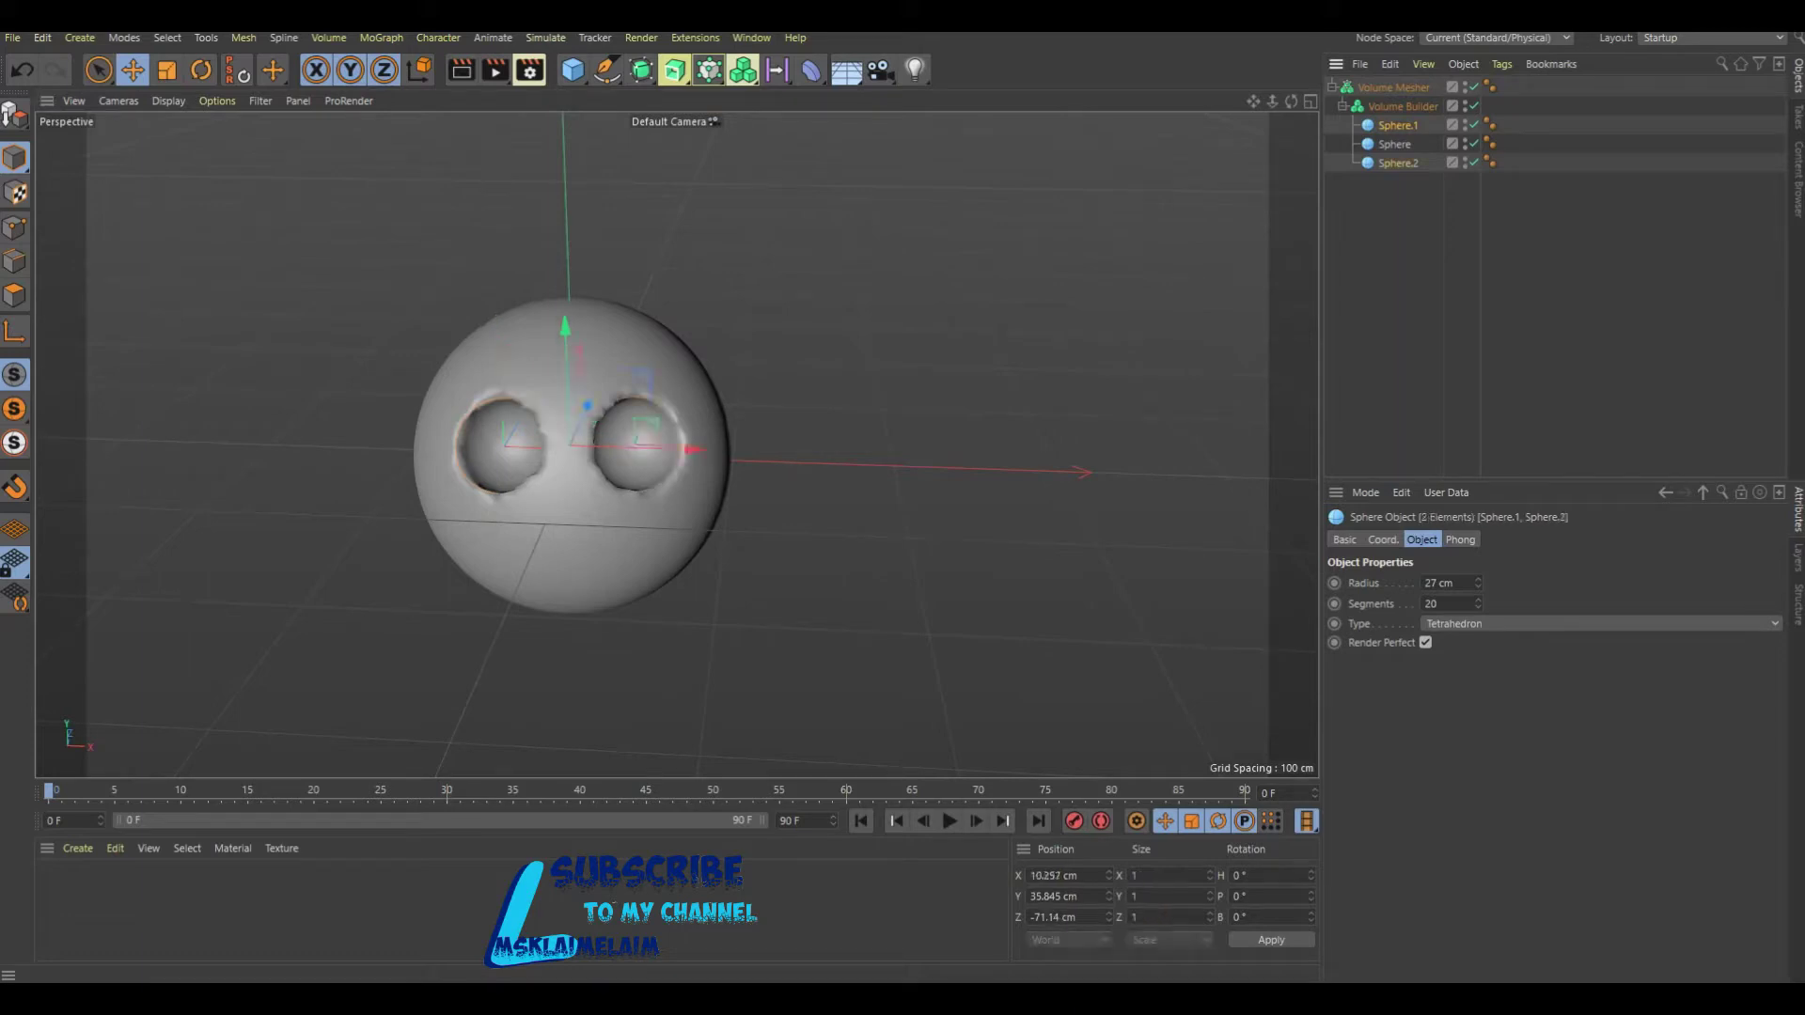
# Ctrl-drag copies of both eye spheres out of the Volume Builder and reduce them to 26 cm radius.
pyautogui.keyDown('ctrl'); pyautogui.moveTo(1398, 162); pyautogui.dragTo(1382, 188); pyautogui.keyUp('ctrl')
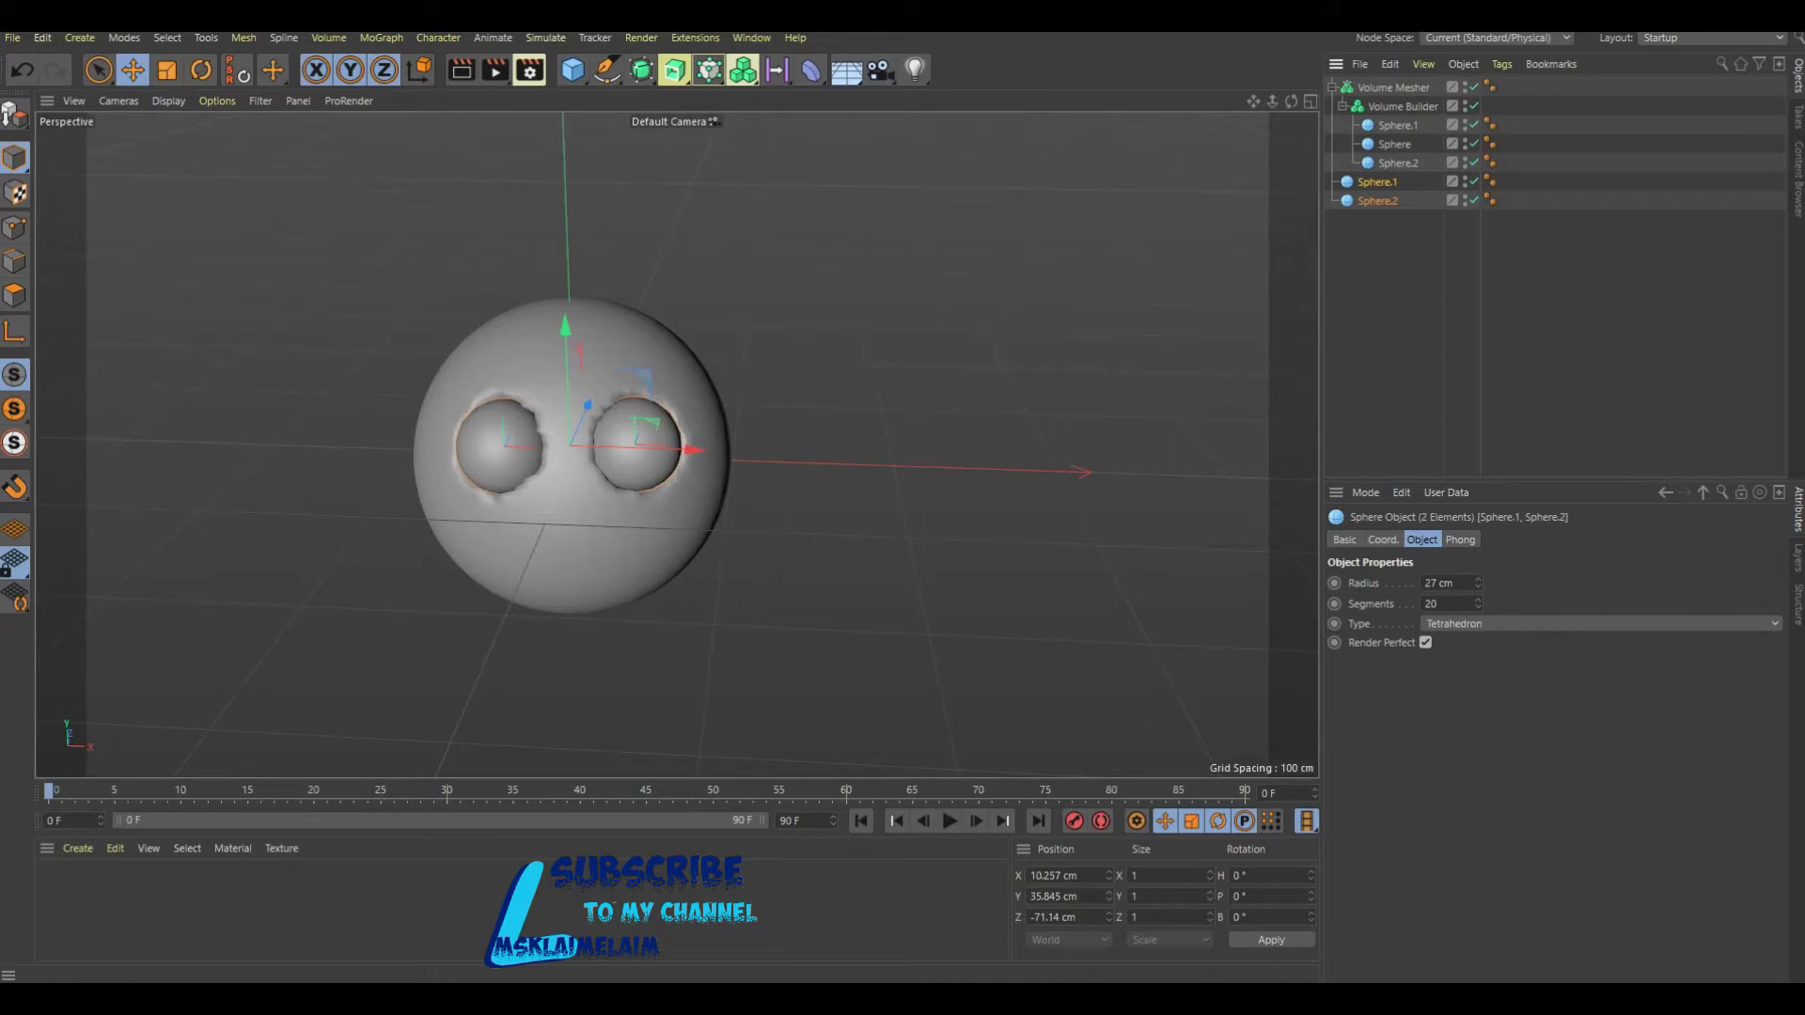
pyautogui.moveTo(1478, 583); pyautogui.dragTo(1478, 575)
pyautogui.keyDown('alt'); pyautogui.moveTo(658, 451); pyautogui.dragTo(527, 461); pyautogui.keyUp('alt')
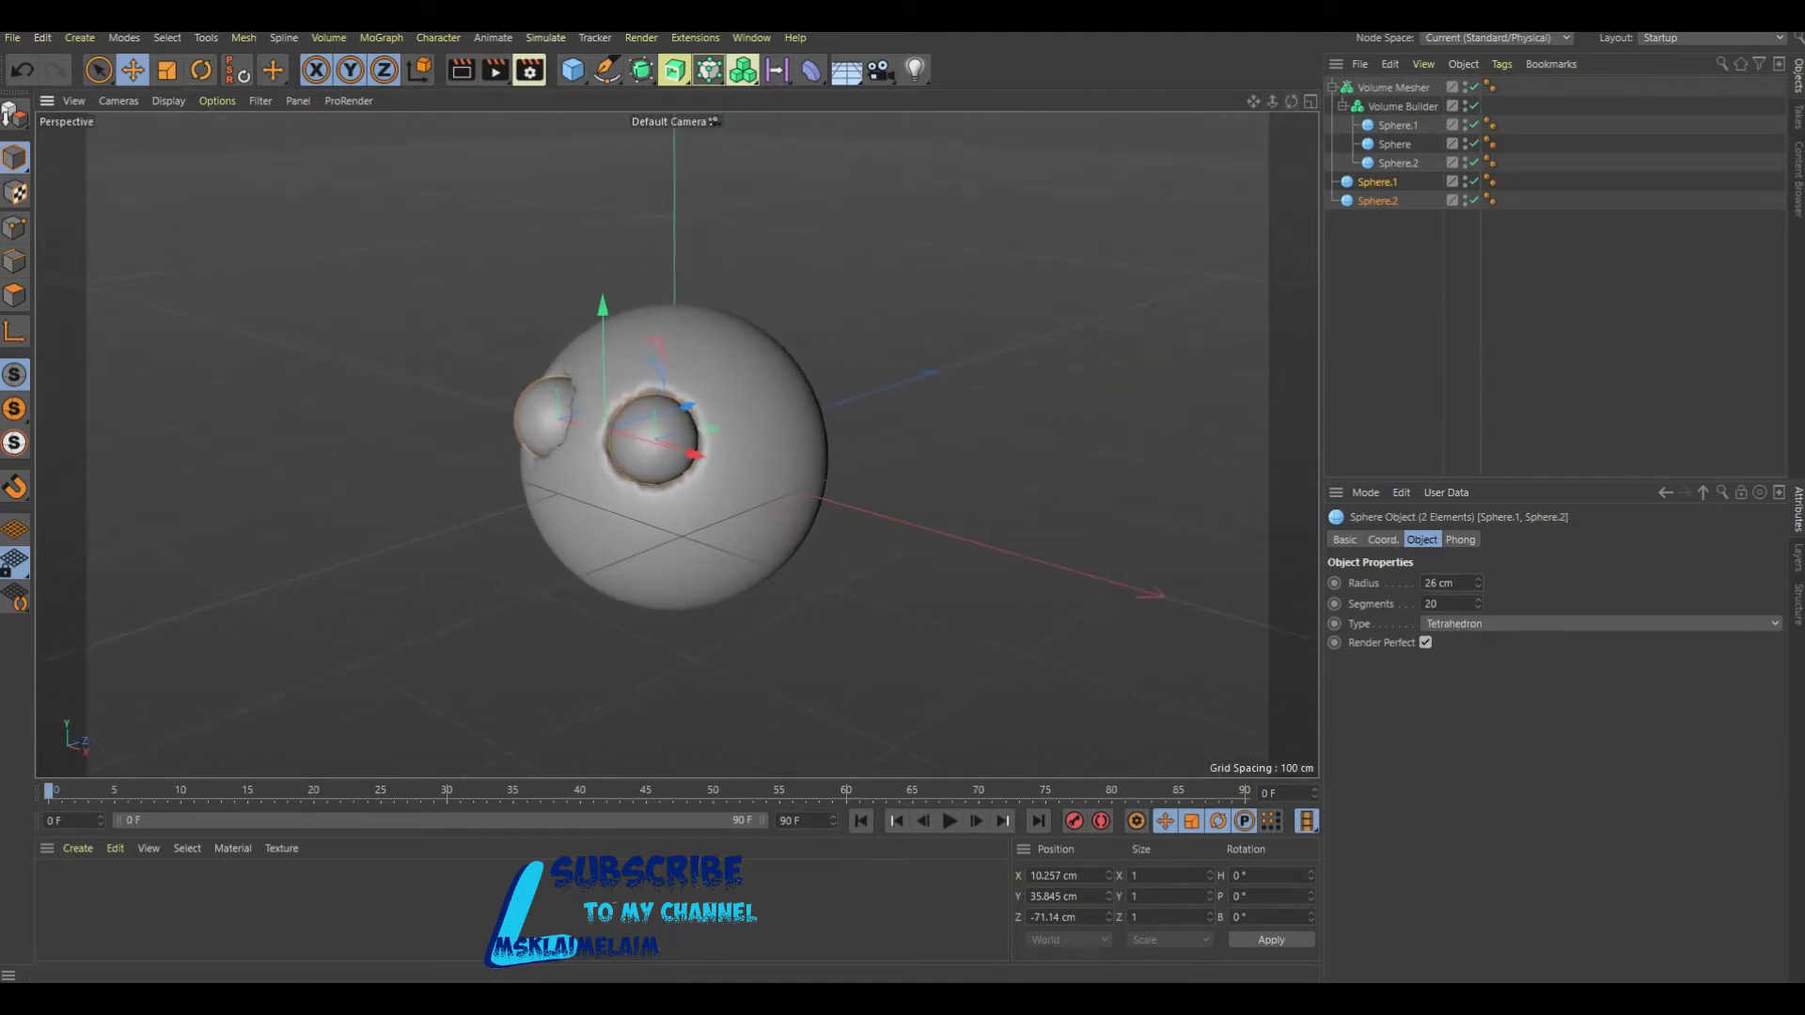
pyautogui.click(78, 848)
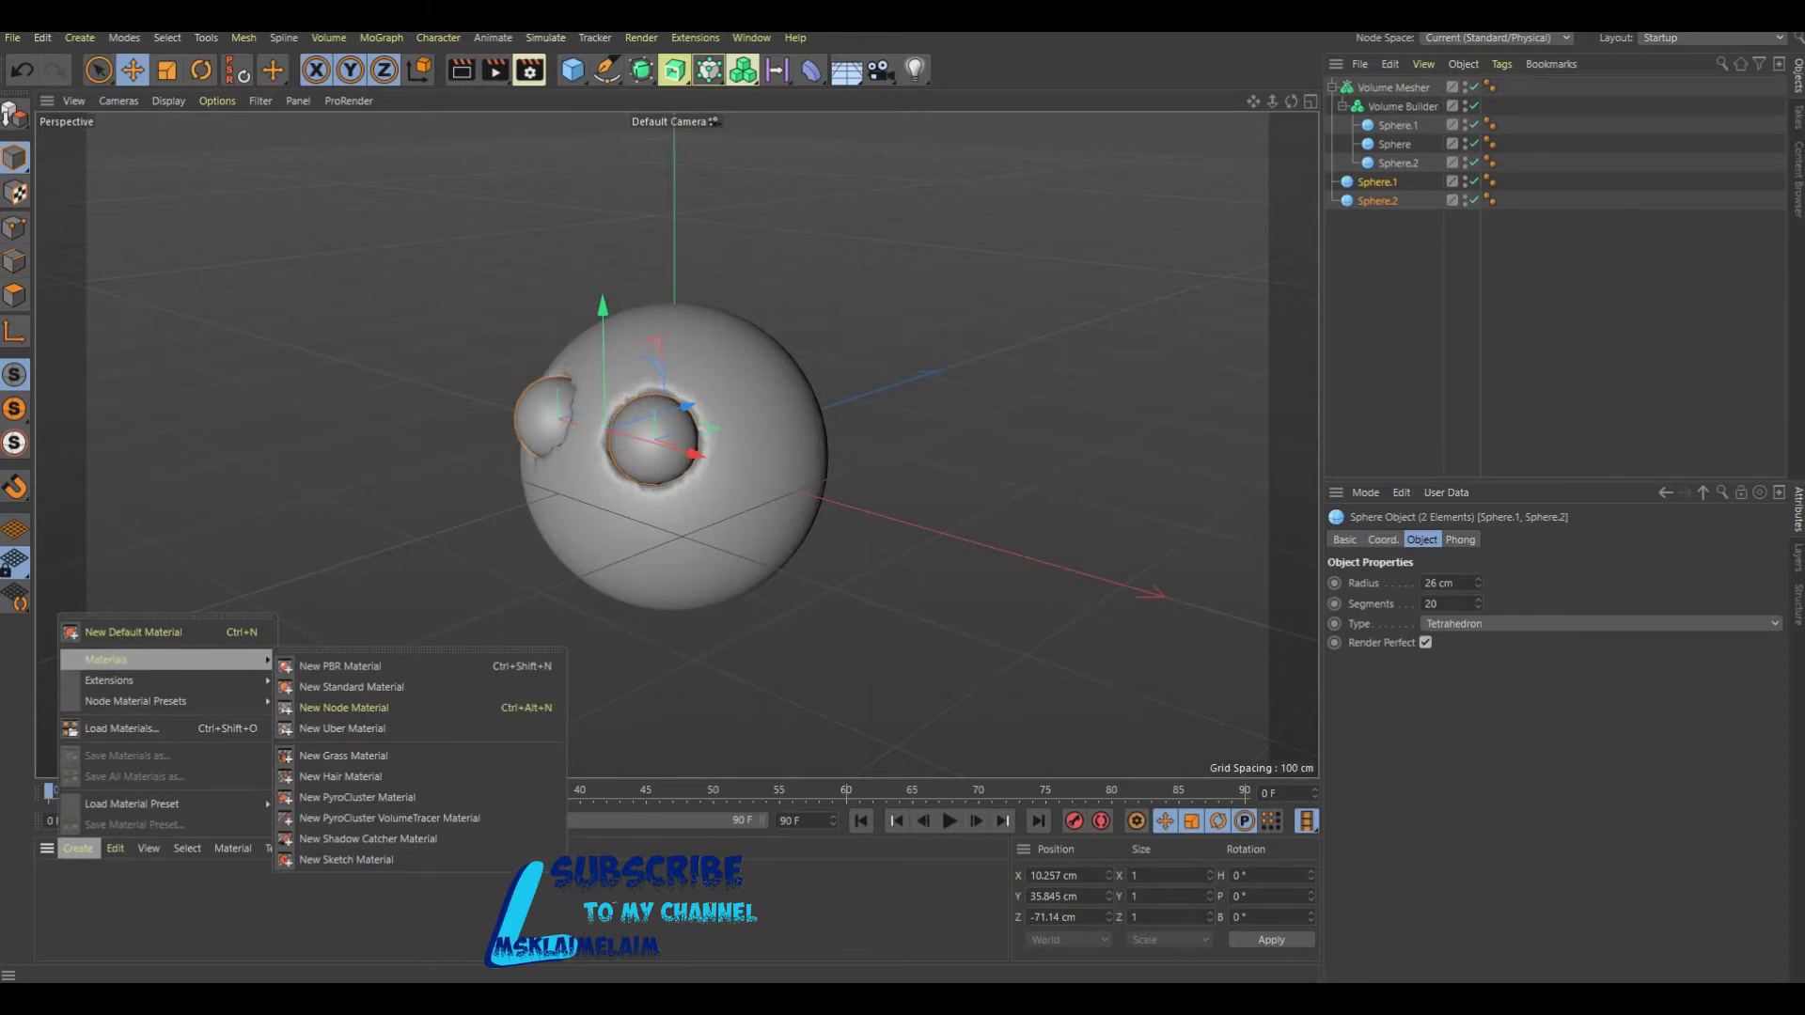
# Create material Mat with Color V 99% and a Beckmann reflectance layer at 48% brightness.
pyautogui.click(350, 686)
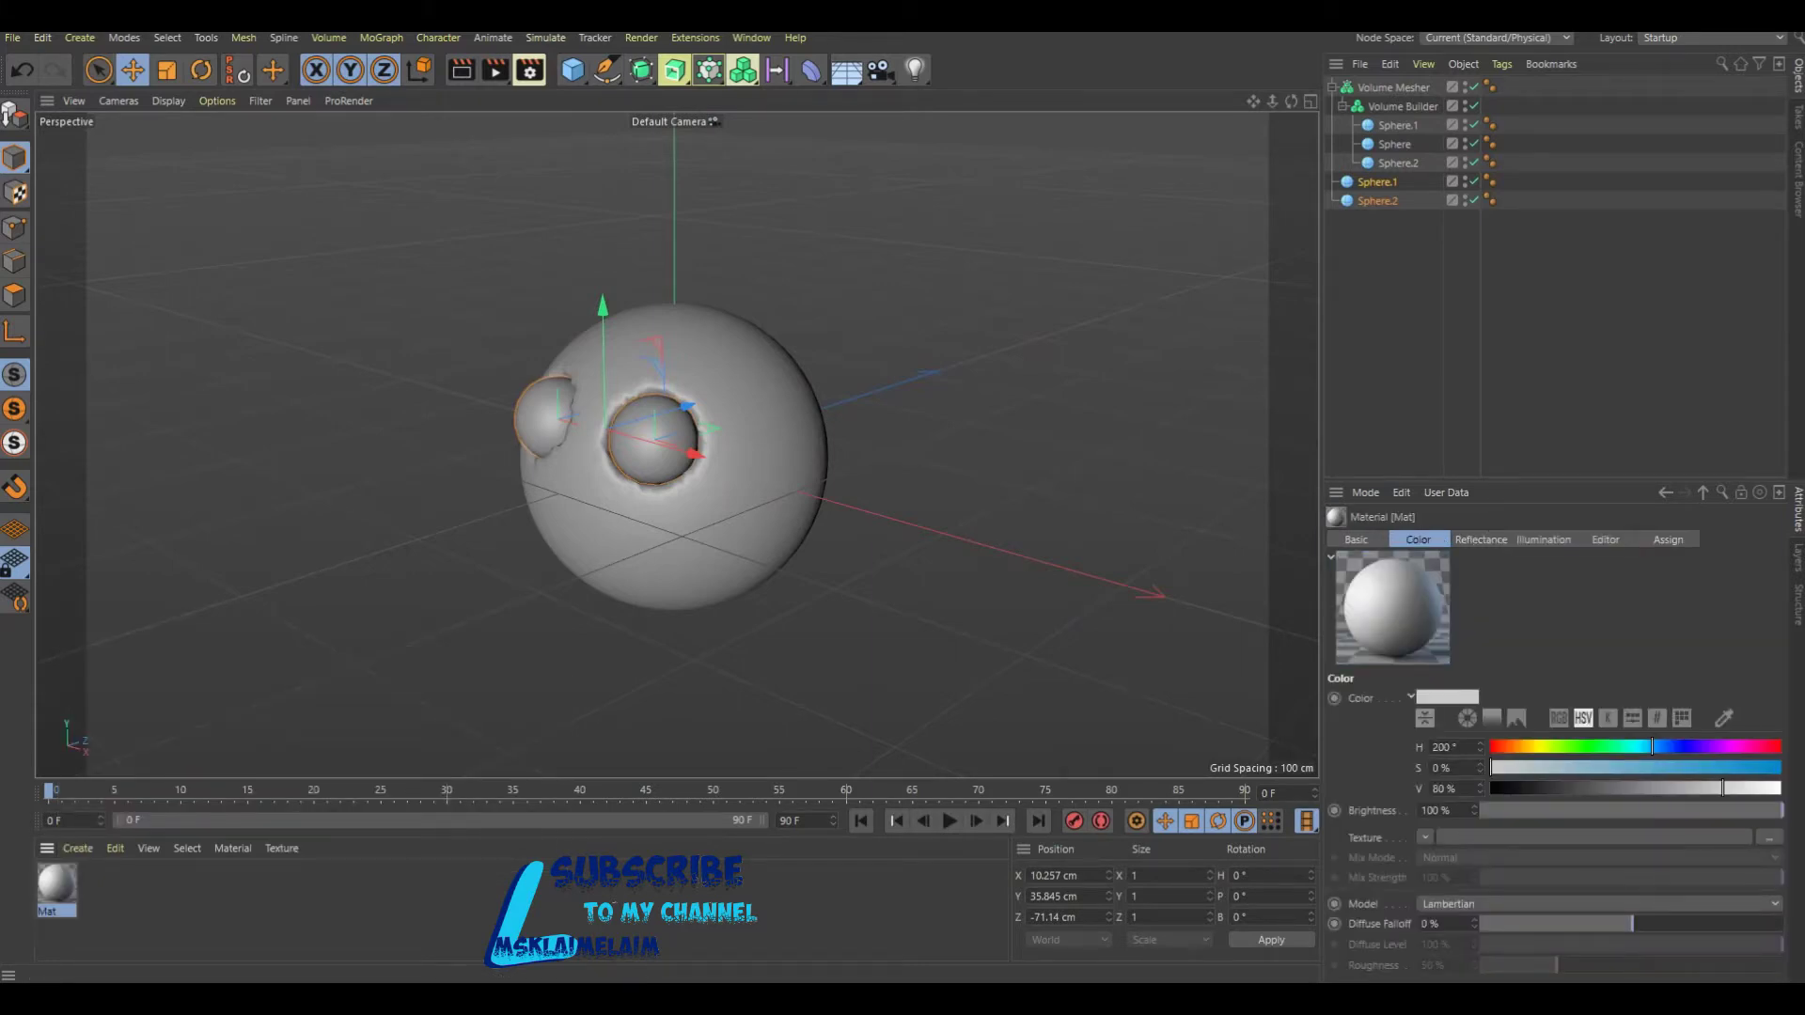
pyautogui.doubleClick(57, 884)
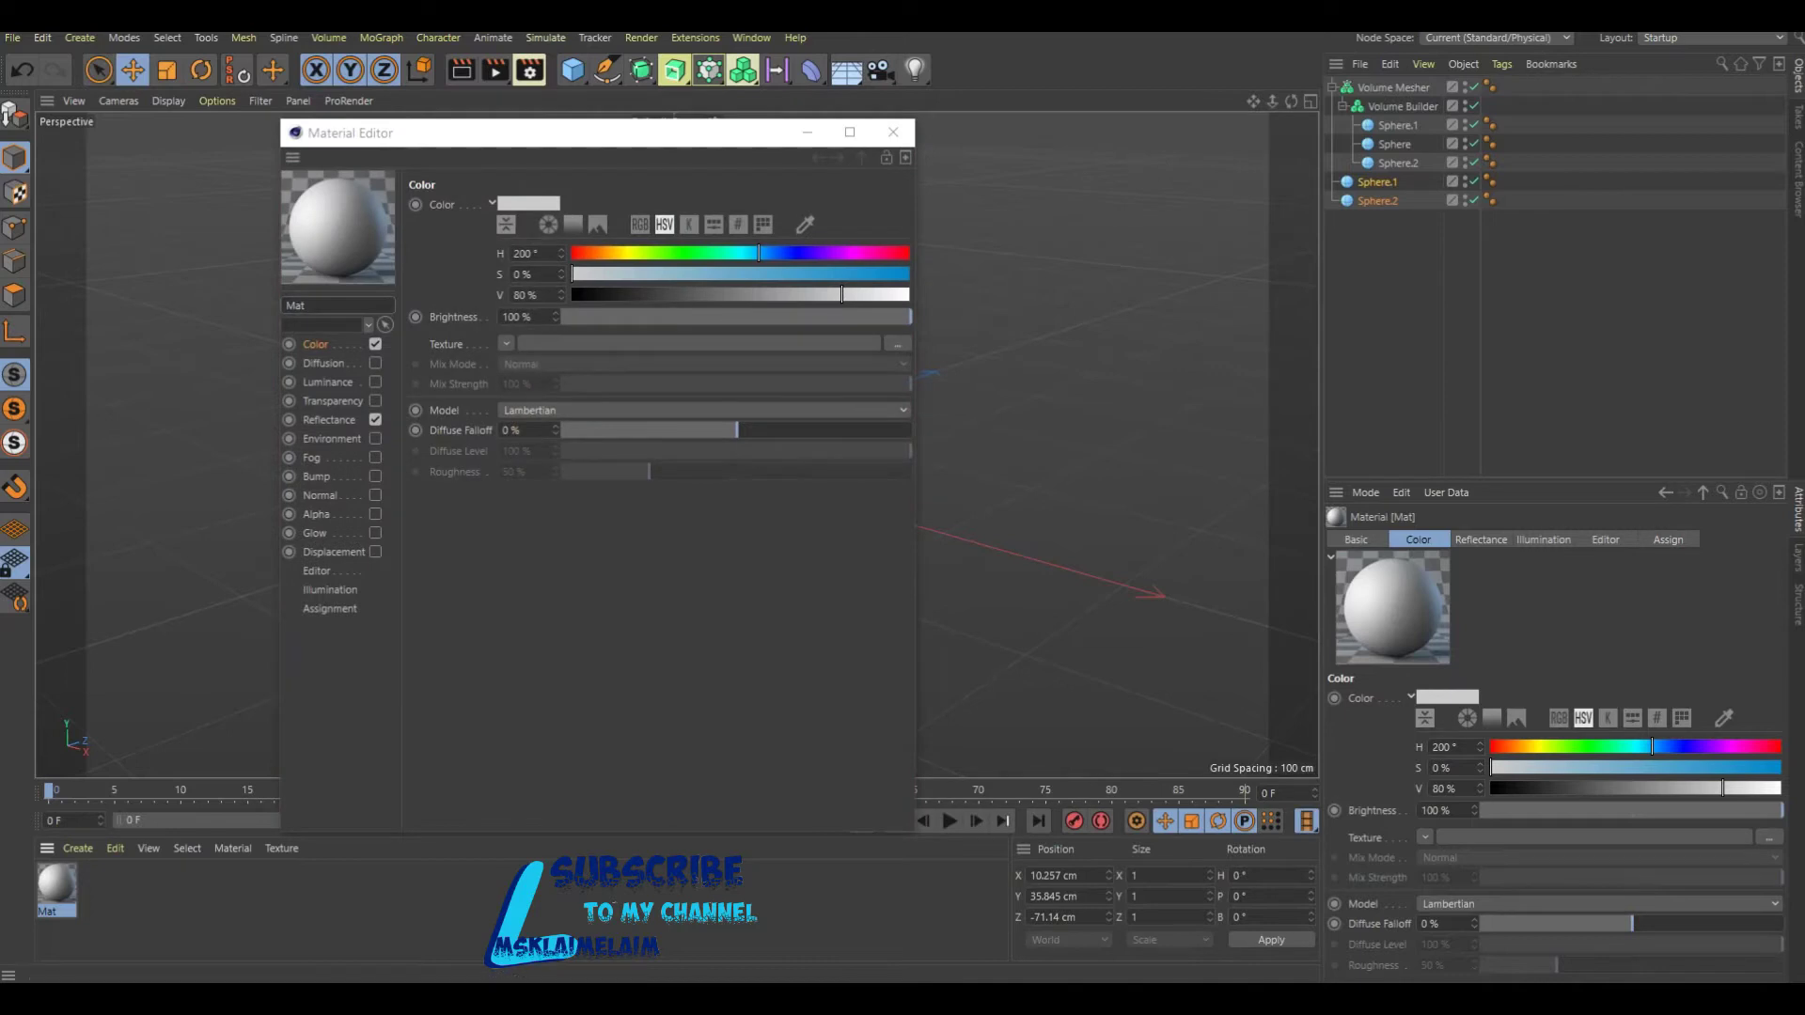
pyautogui.moveTo(841, 294); pyautogui.dragTo(908, 295)
pyautogui.click(329, 419)
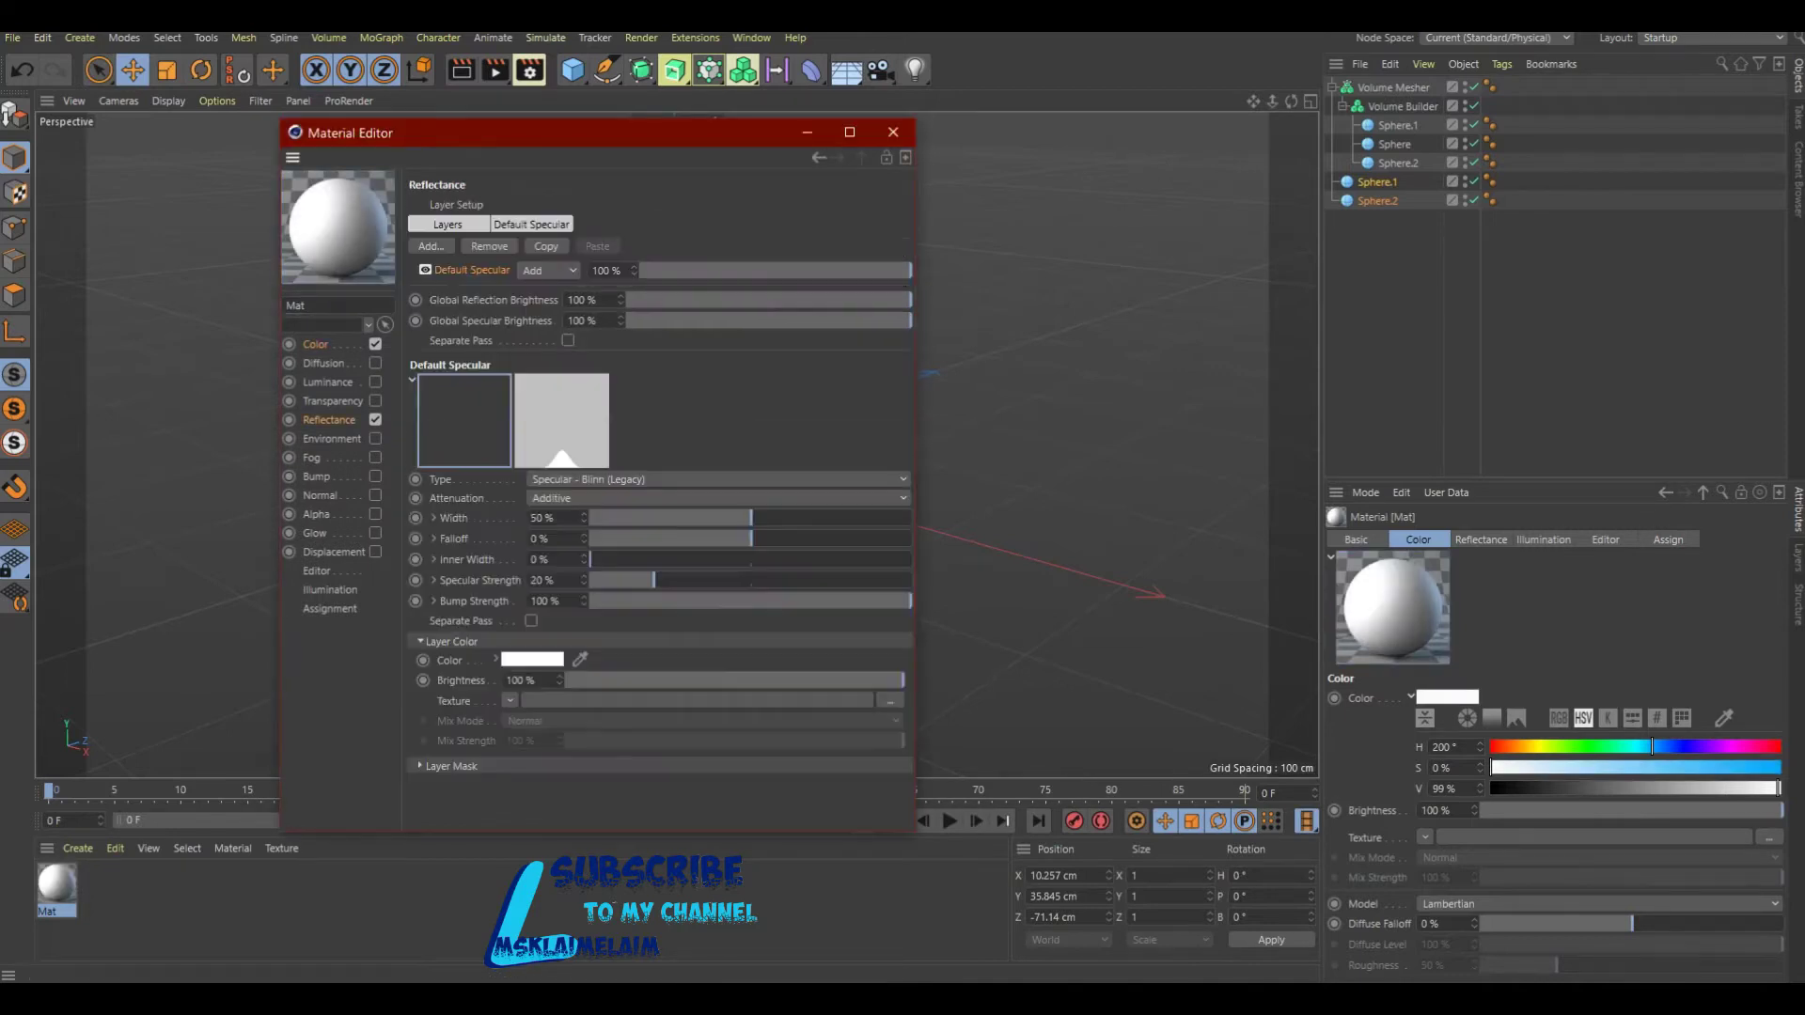
pyautogui.click(431, 245)
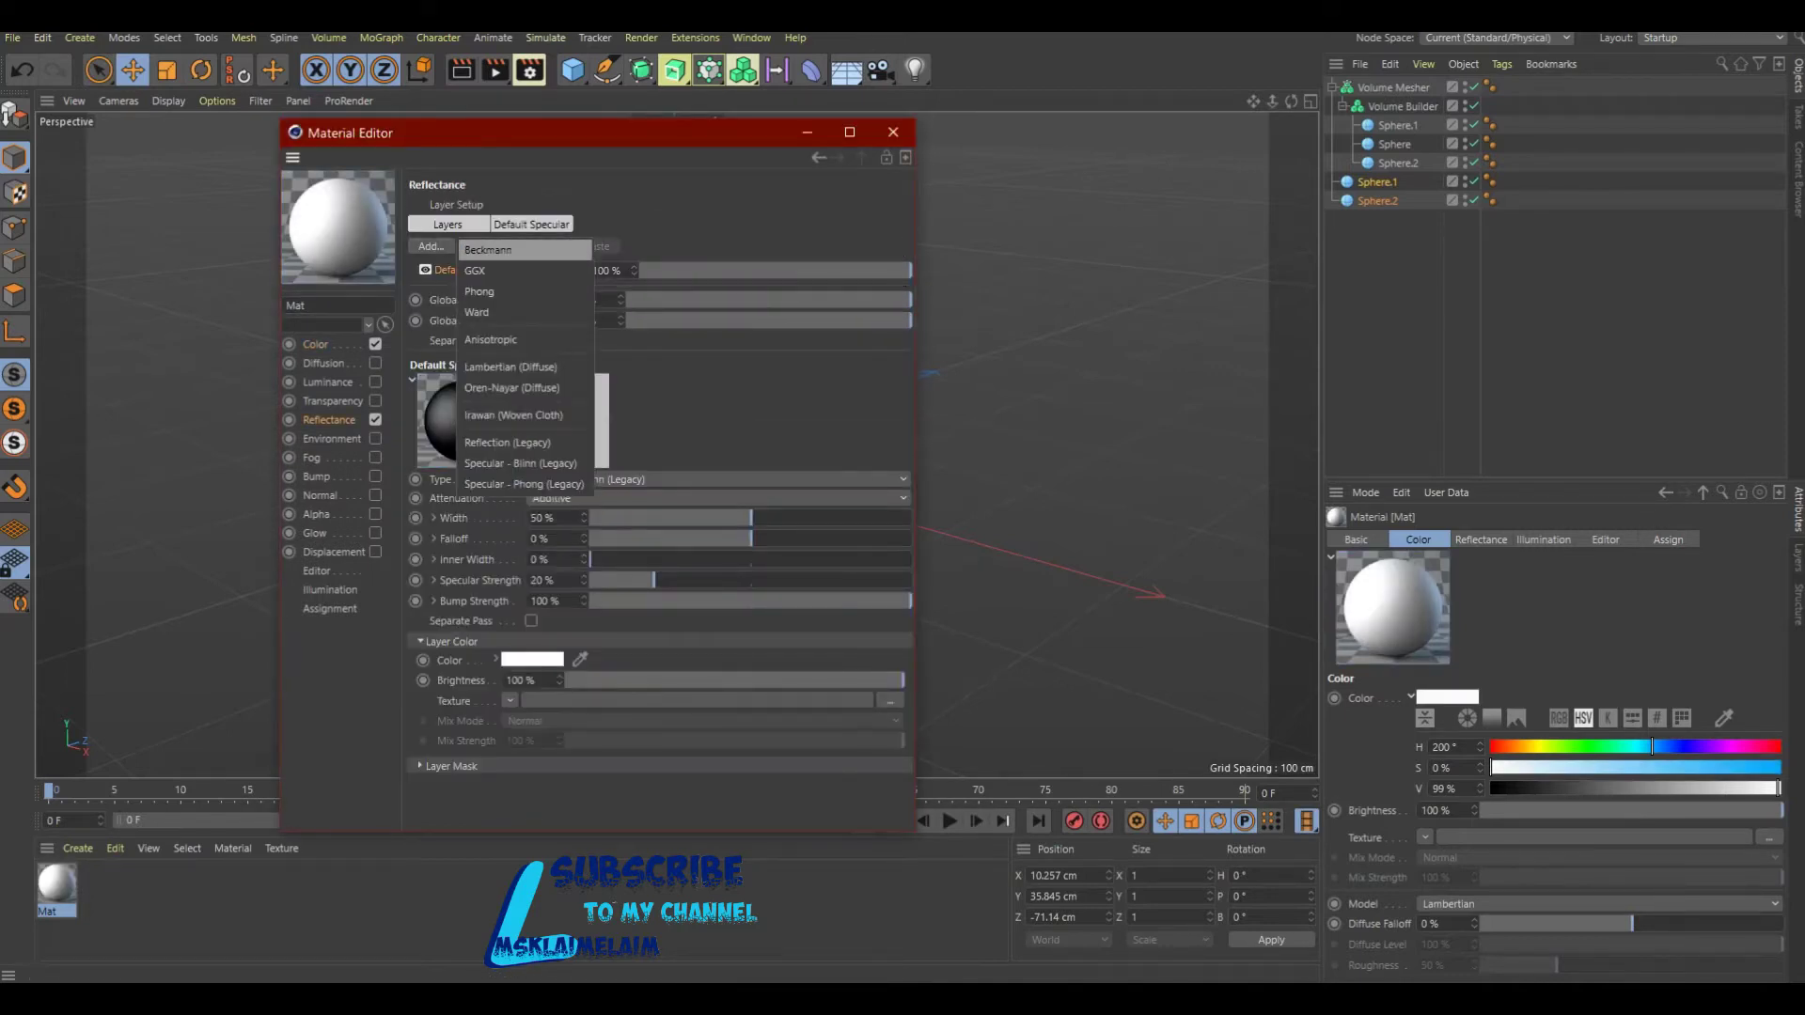
pyautogui.click(499, 368)
pyautogui.click(728, 664)
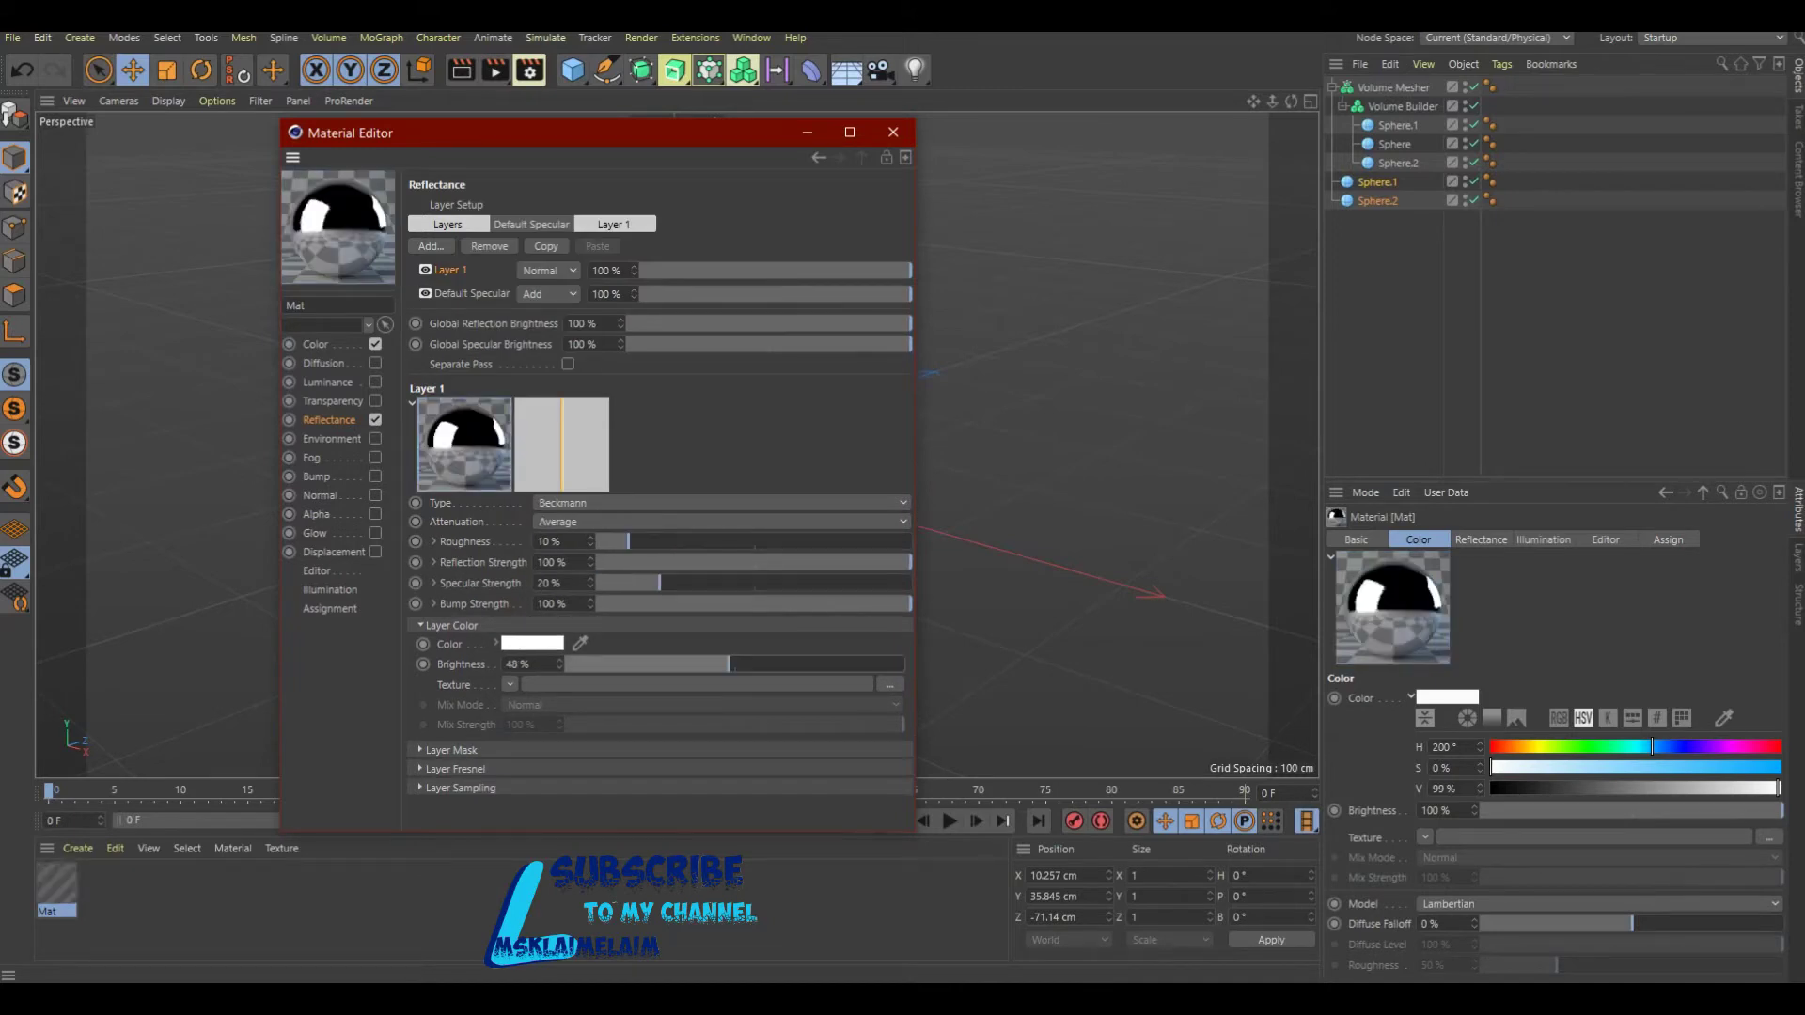
pyautogui.click(893, 131)
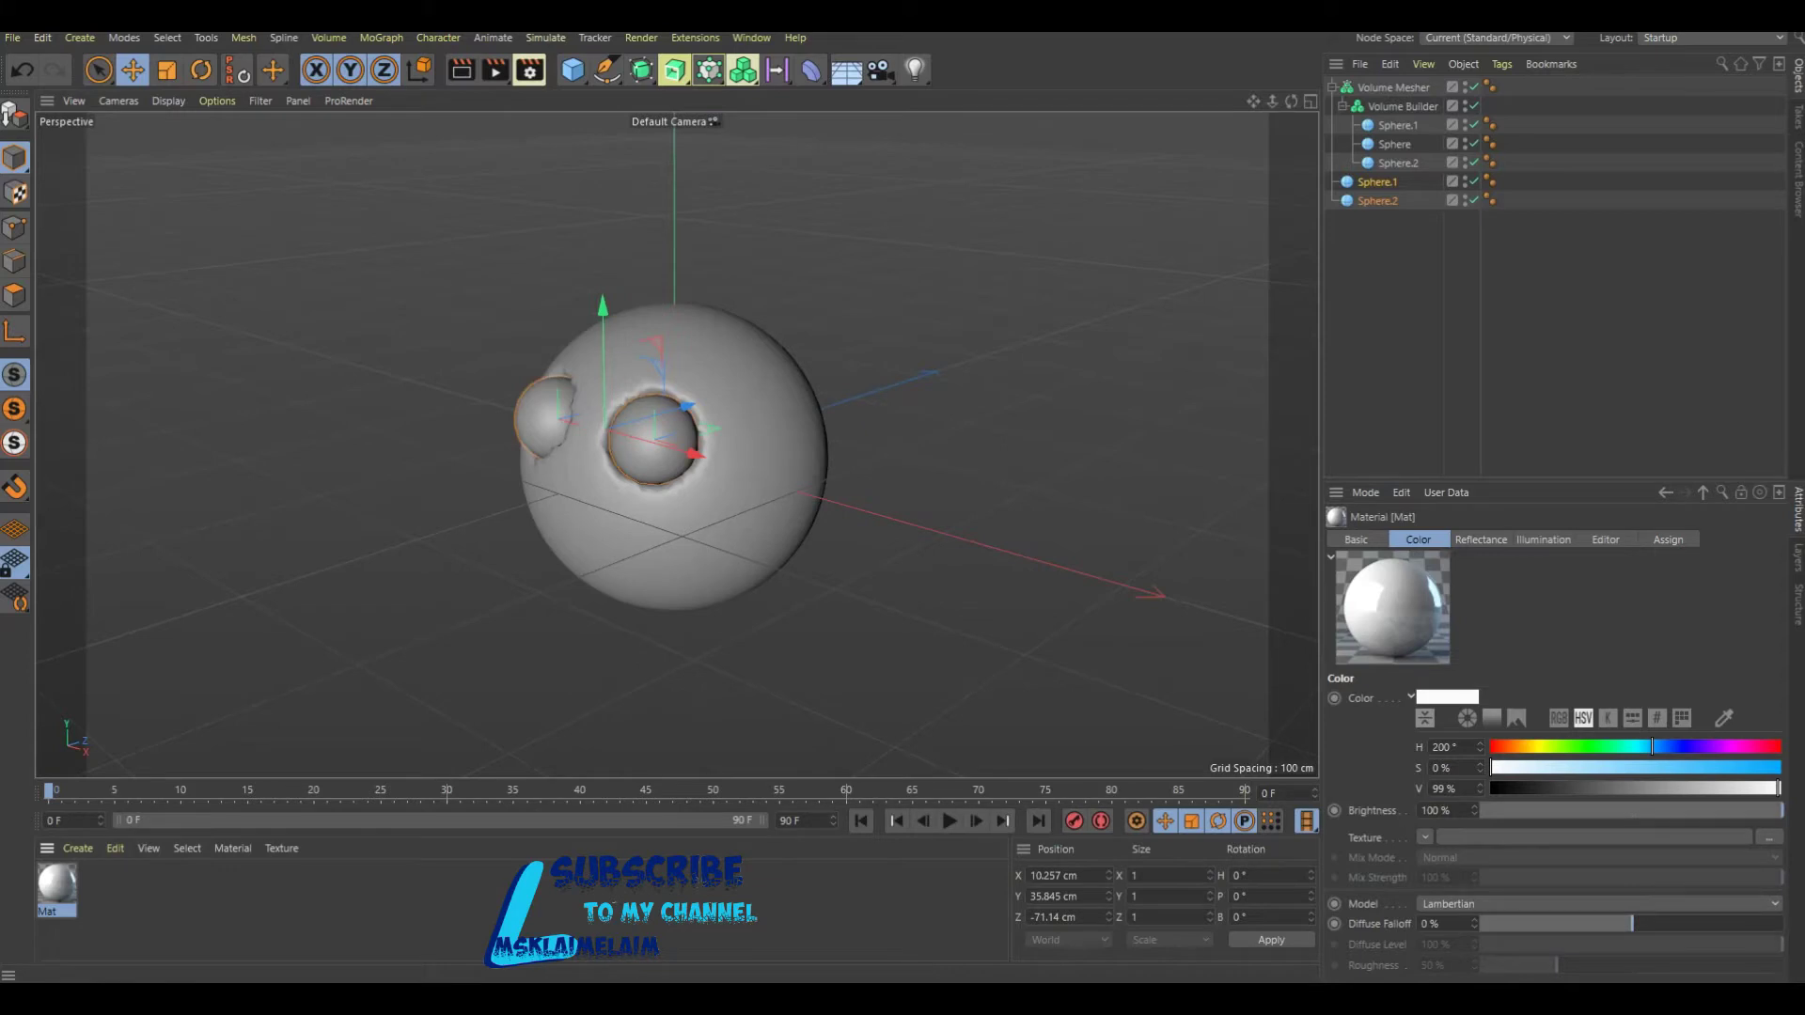
# Apply Mat to the Sphere.1 and Sphere.2 eyeballs and preview-render the view with Ctrl+R.
pyautogui.moveTo(57, 884); pyautogui.dragTo(1508, 200)
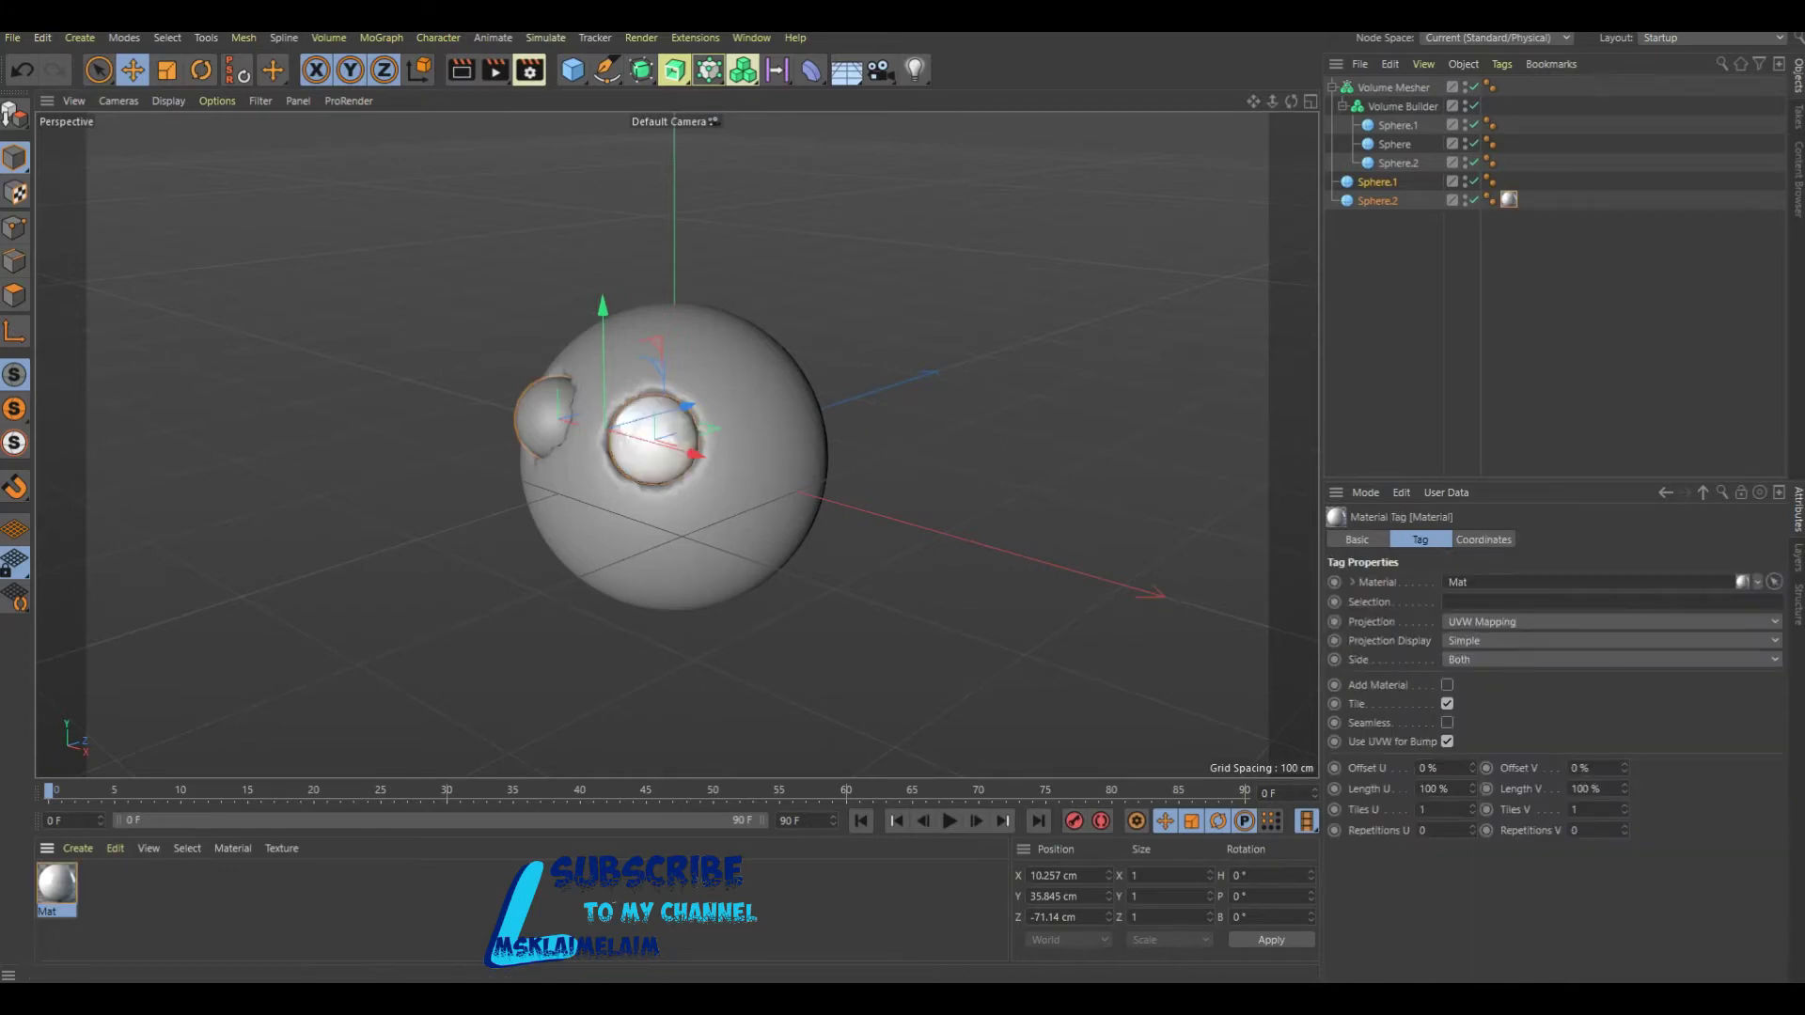
pyautogui.keyDown('ctrl'); pyautogui.moveTo(1508, 200); pyautogui.dragTo(1508, 181); pyautogui.keyUp('ctrl')
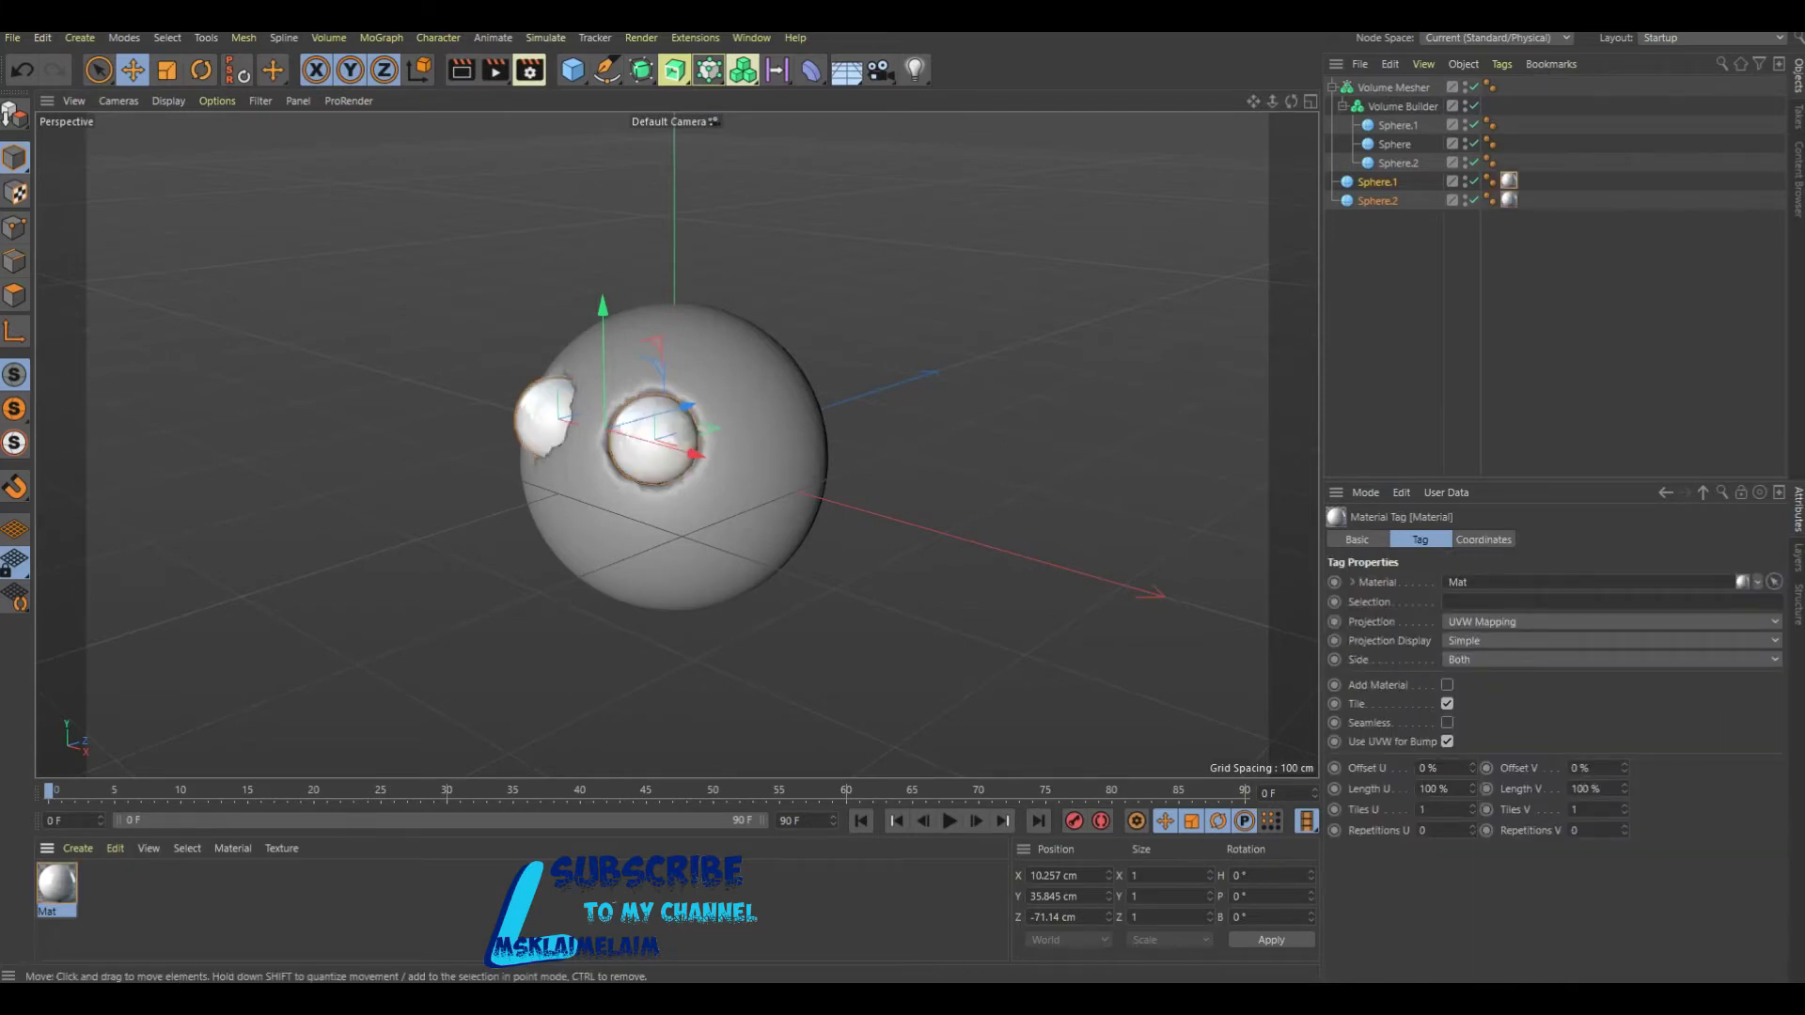
pyautogui.moveTo(1291, 101)
pyautogui.mouseDown()
pyautogui.moveTo(1260, 104)
pyautogui.moveTo(1291, 100)
pyautogui.mouseUp()
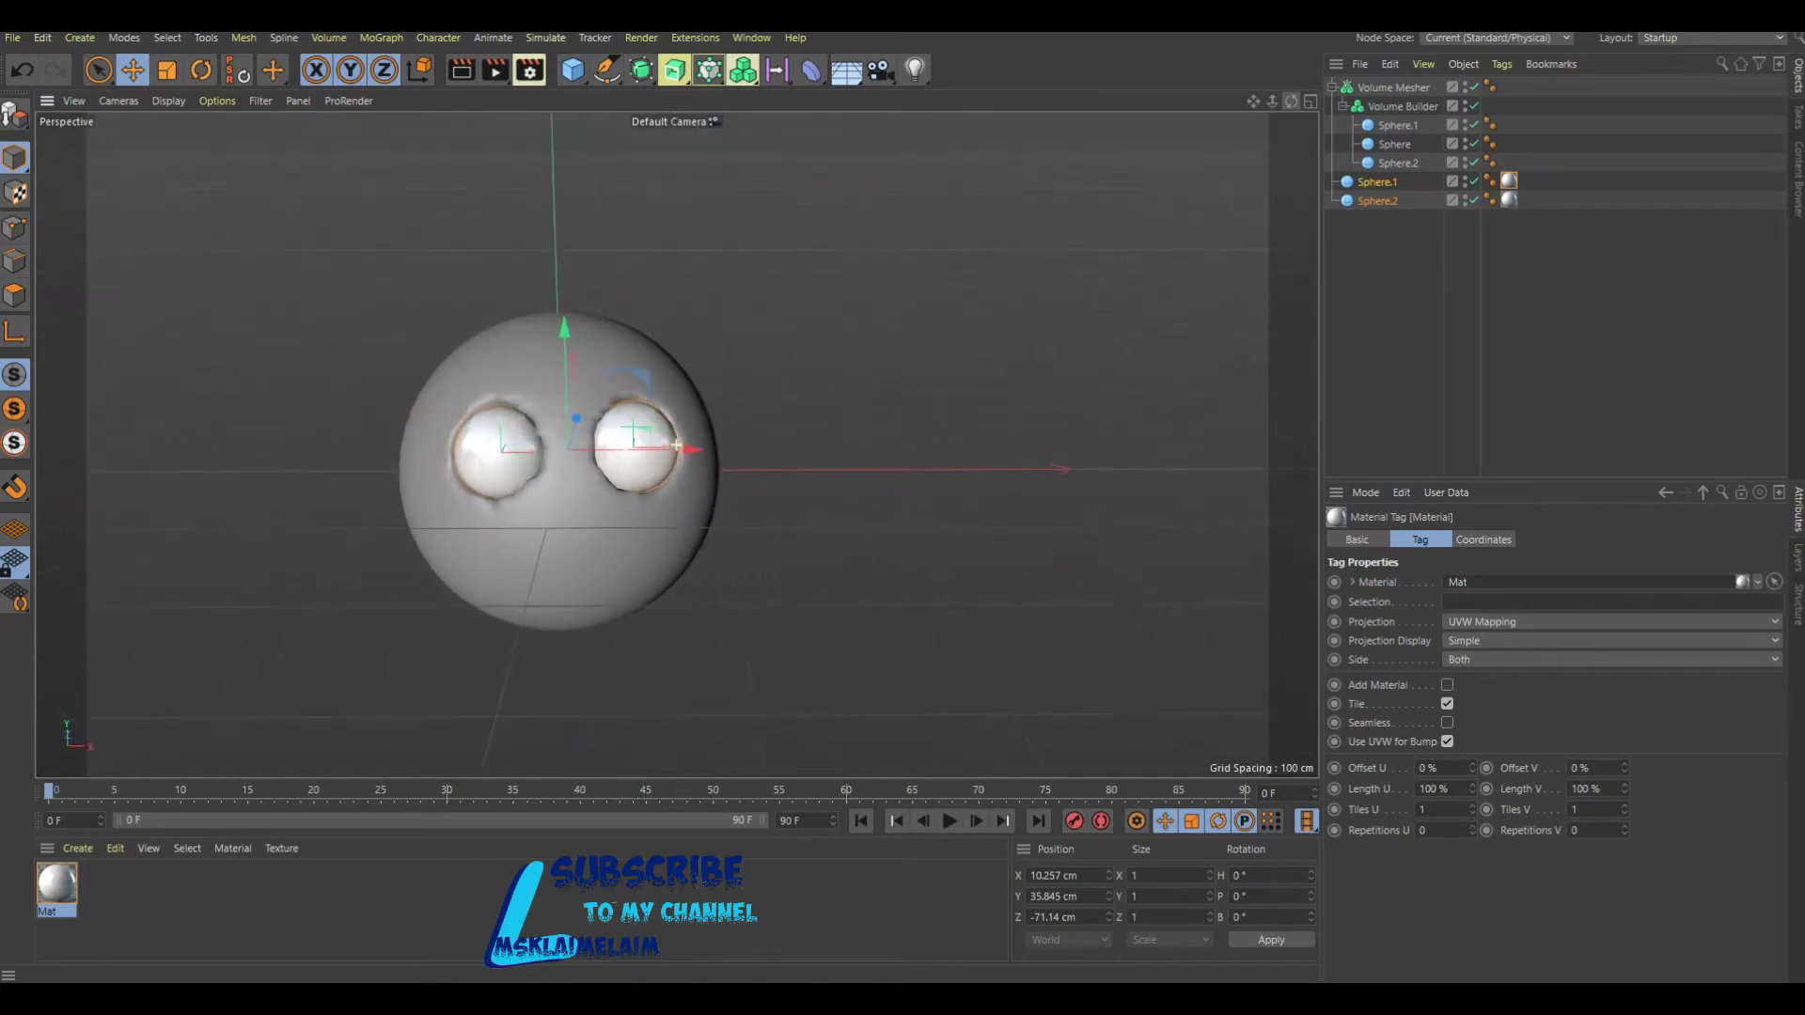
pyautogui.hotkey('ctrl', 'r')
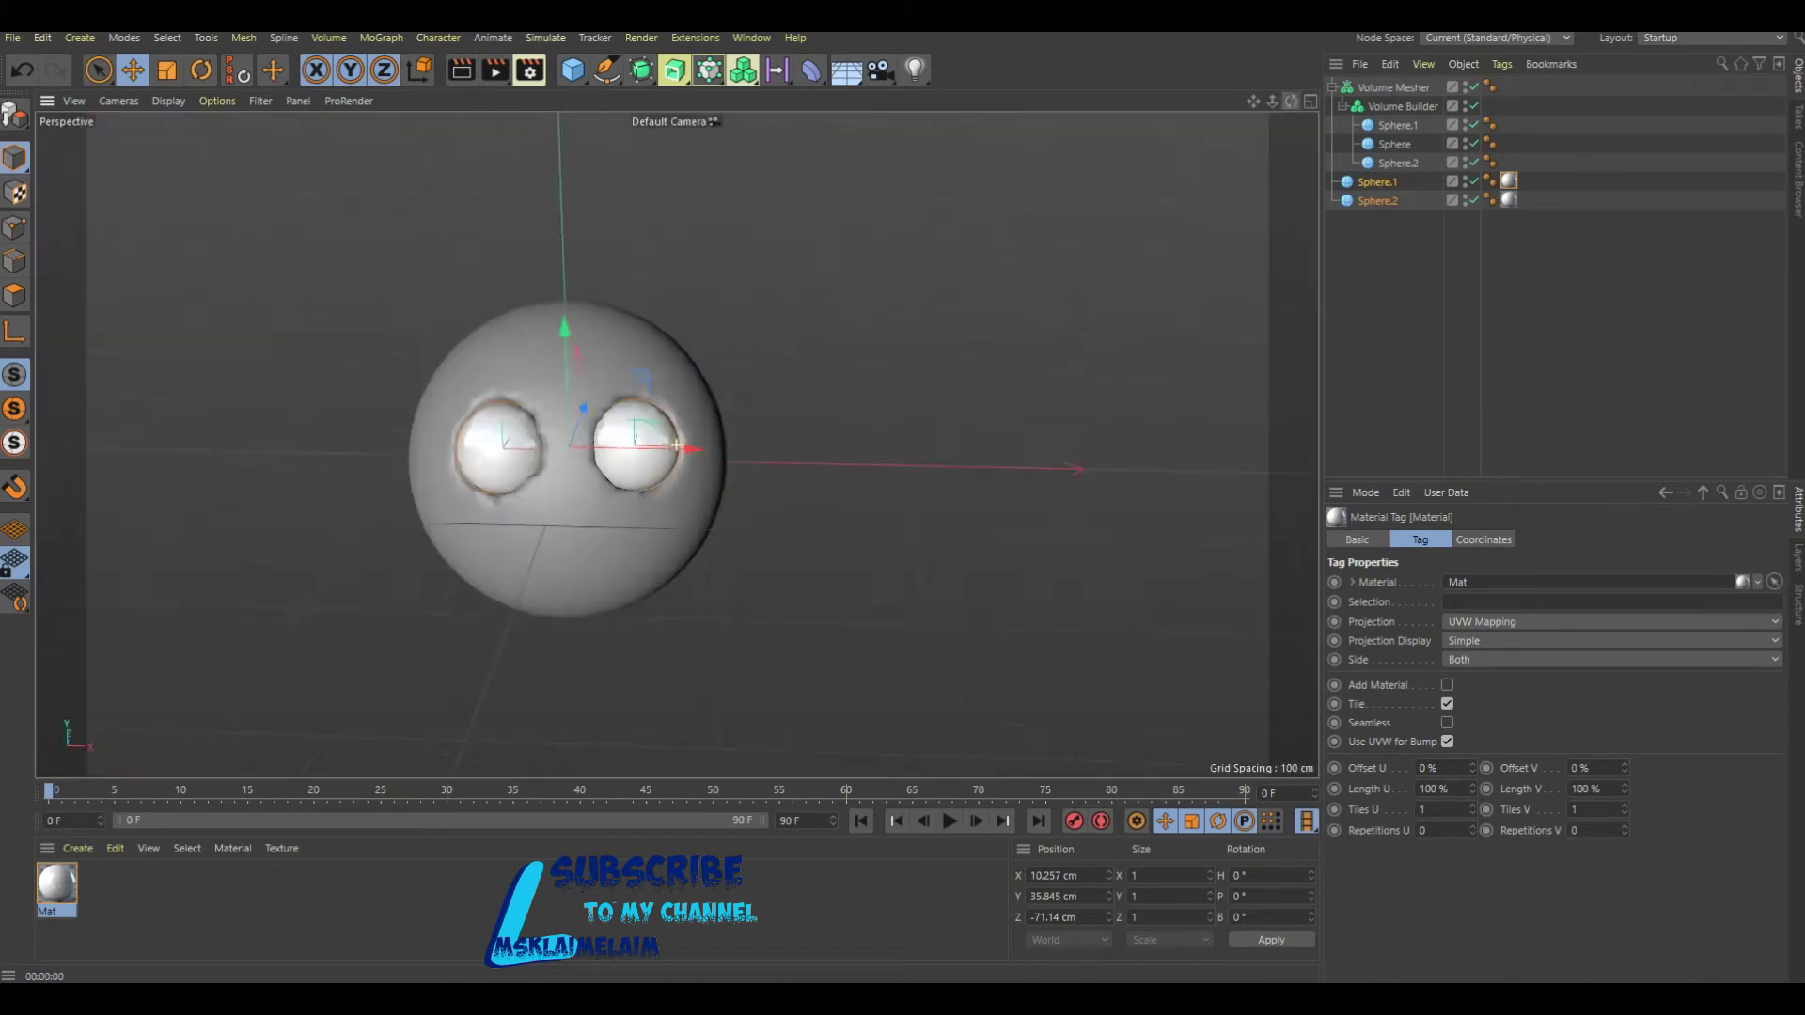
pyautogui.moveTo(1290, 101); pyautogui.dragTo(1307, 105)
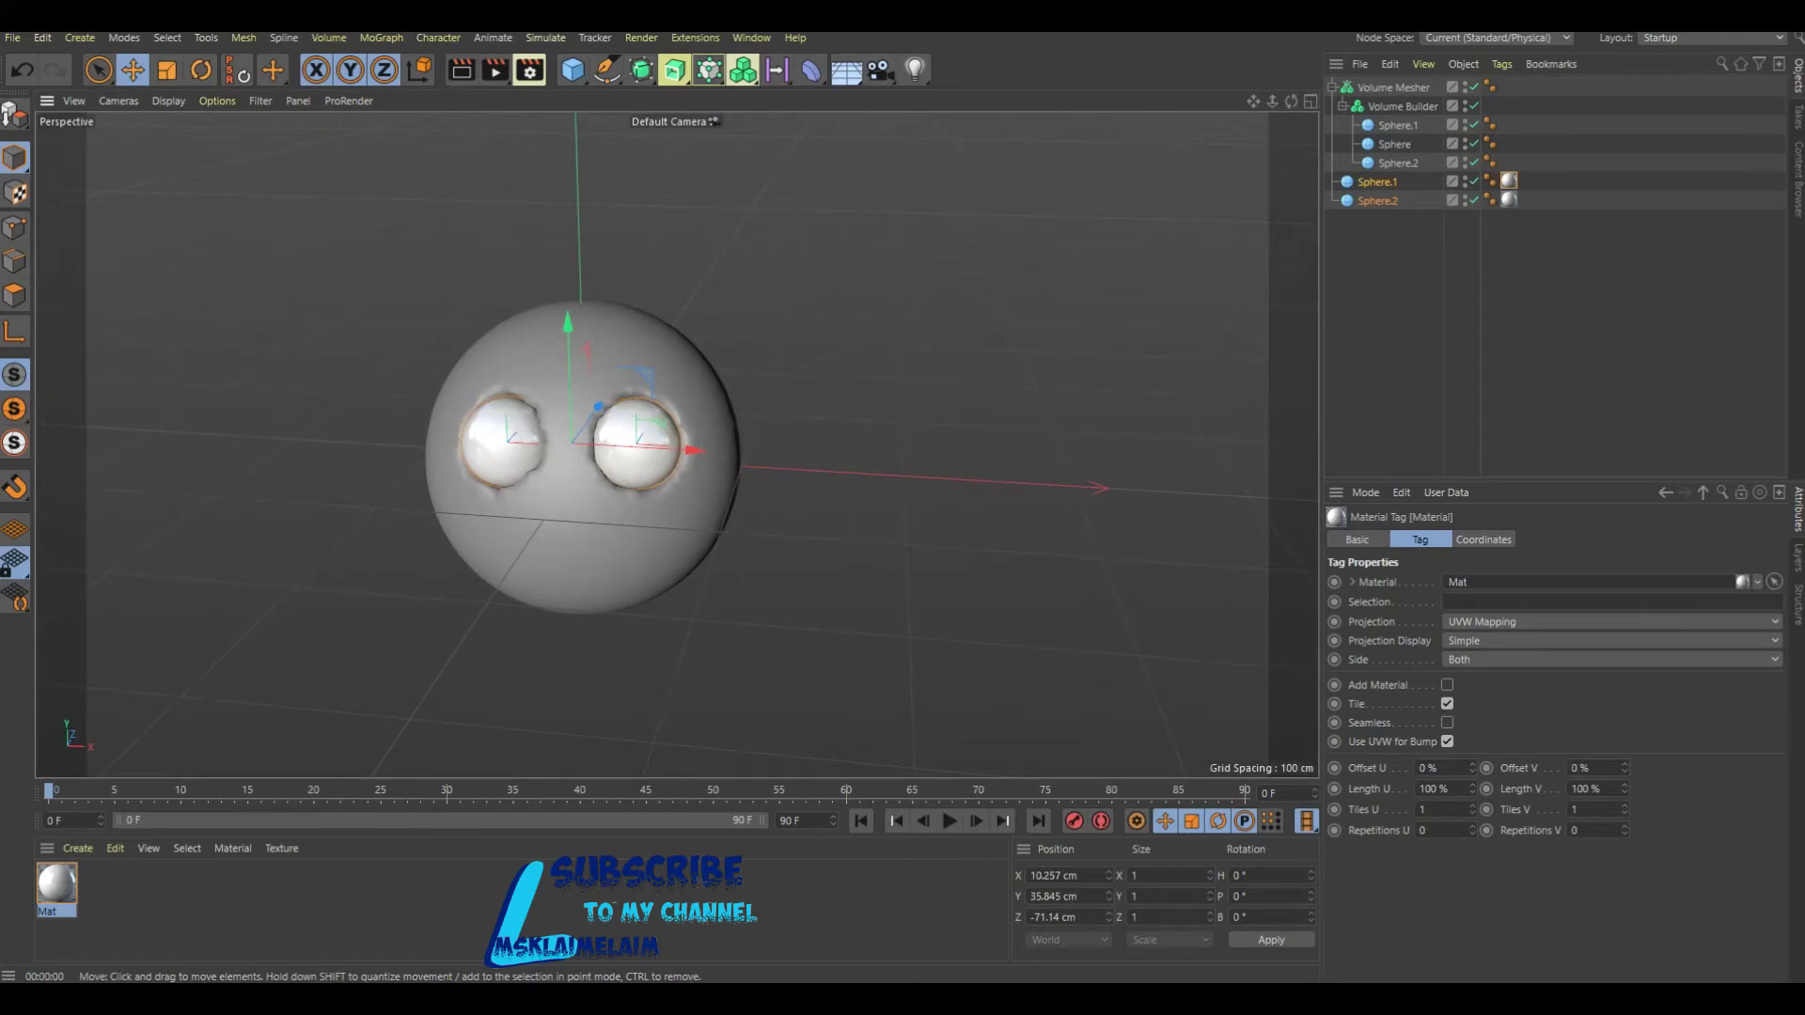
pyautogui.click(1377, 200)
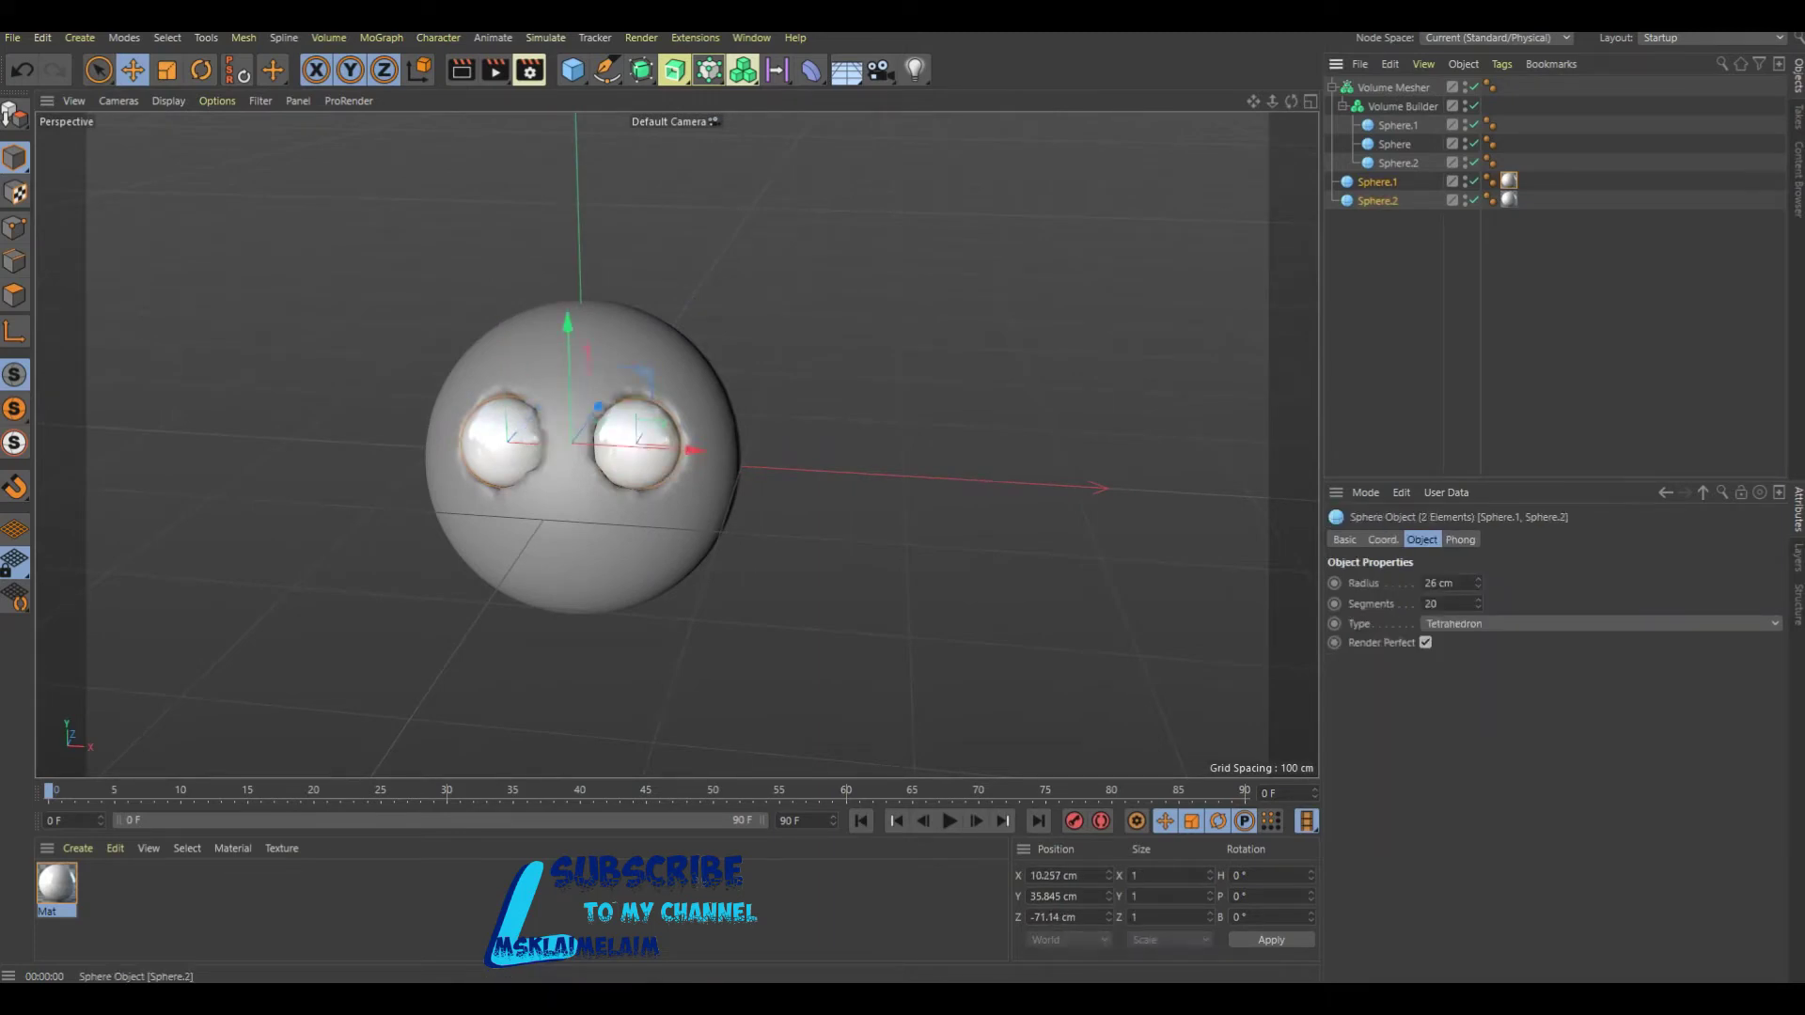
# Duplicate the two eyeballs, shrink the copies and push them forward and up as pupils.
pyautogui.hotkey('ctrl', 'c')
pyautogui.hotkey('ctrl', 'v')
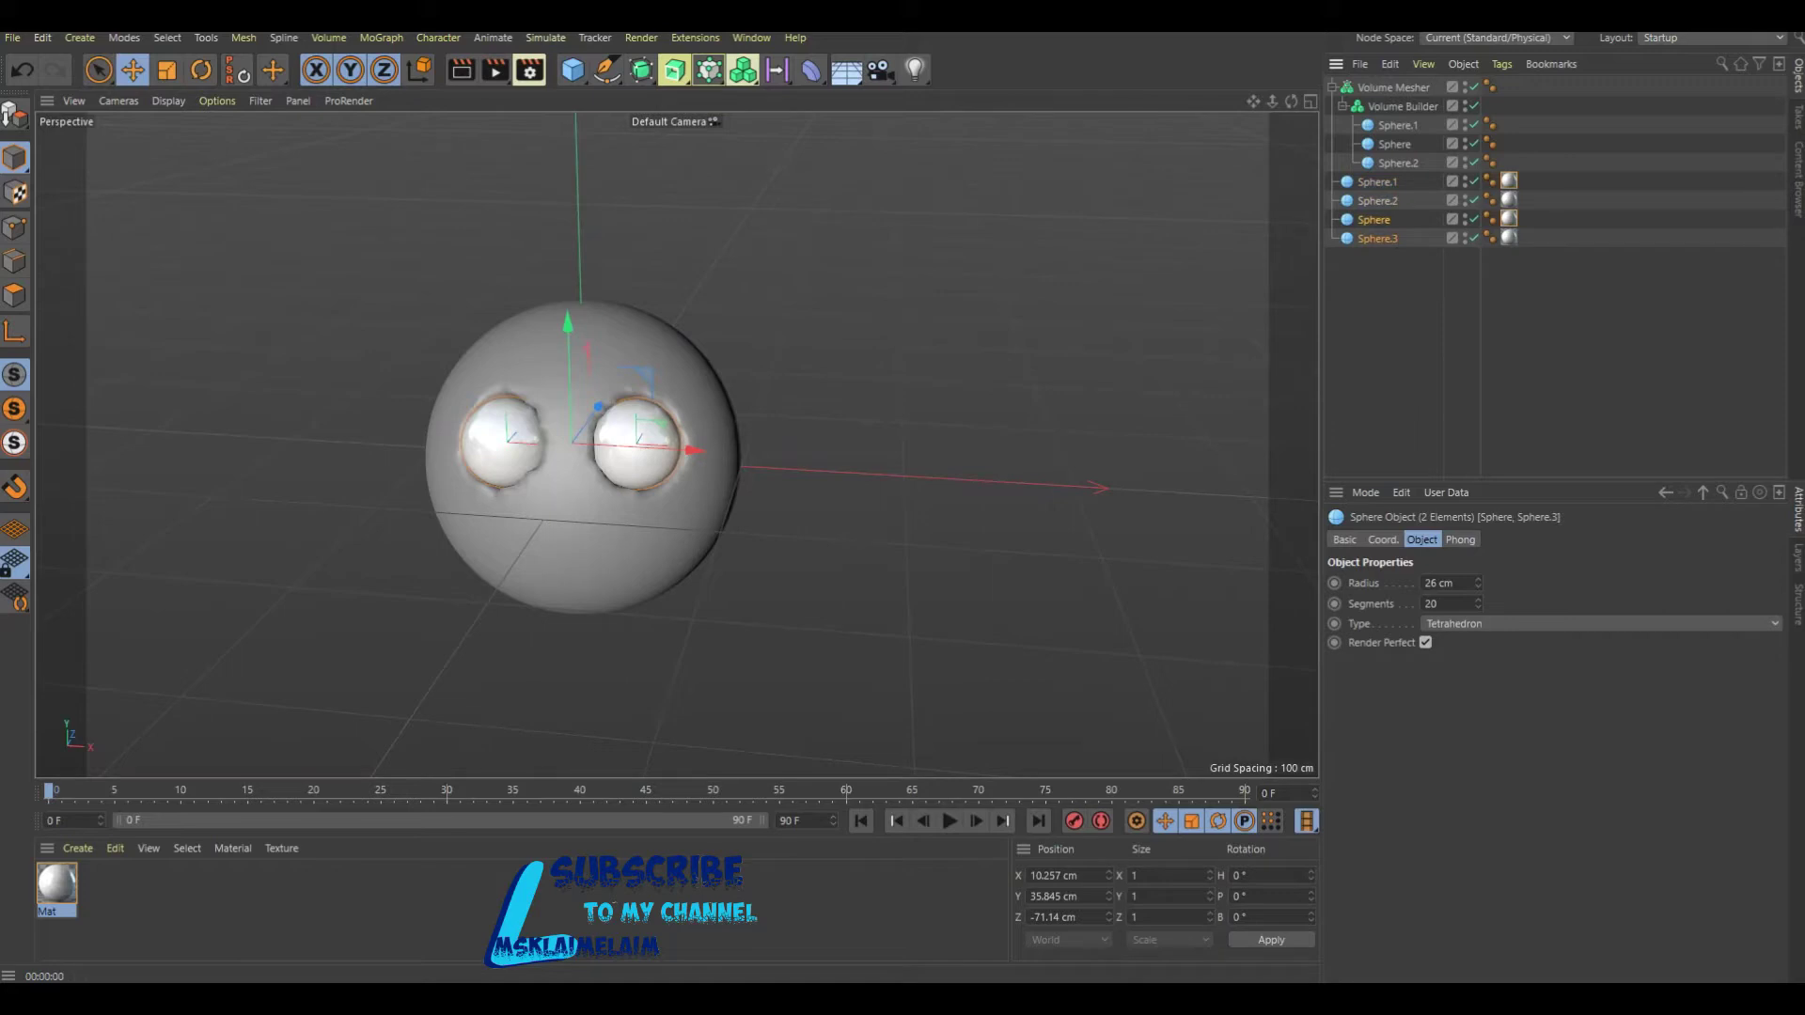
pyautogui.moveTo(1478, 583); pyautogui.dragTo(1477, 589)
pyautogui.moveTo(1291, 100); pyautogui.dragTo(1213, 103)
pyautogui.moveTo(785, 384); pyautogui.dragTo(676, 444)
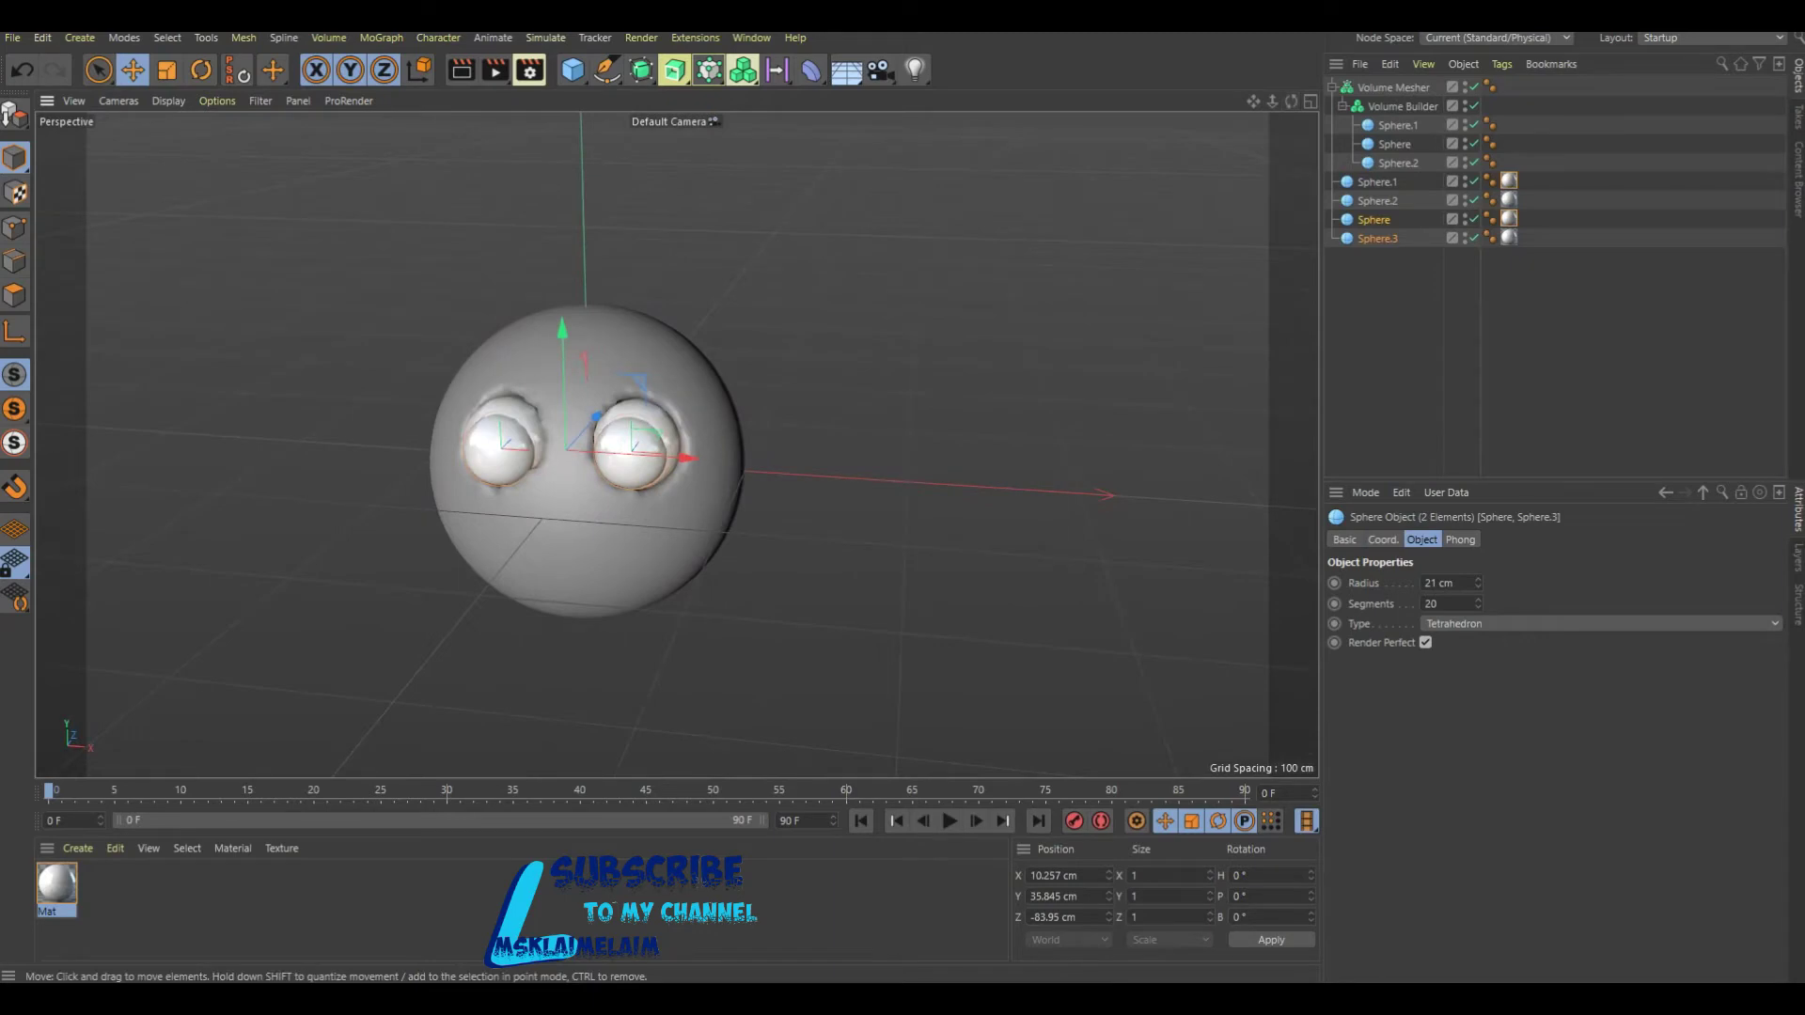
pyautogui.moveTo(562, 329); pyautogui.dragTo(562, 322)
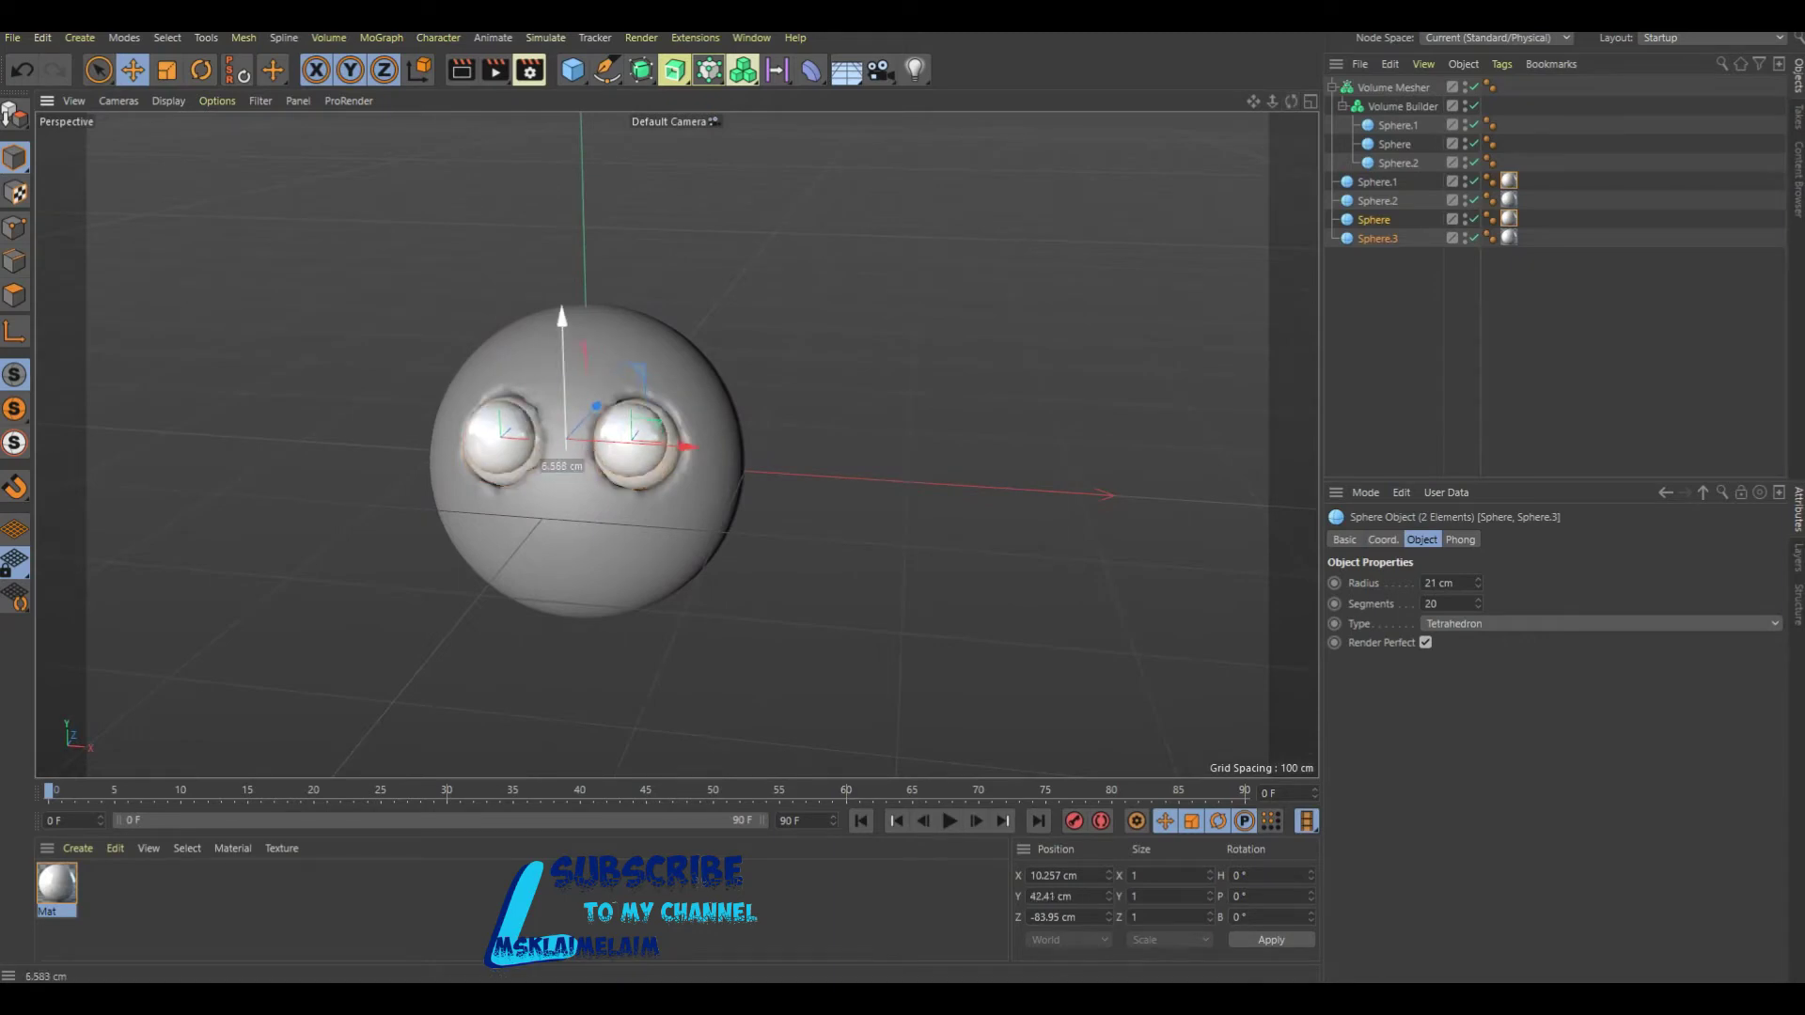
# Settle the eye spheres at Y 38.629 cm, Z -79.356 cm and create material Mat.1.
pyautogui.keyDown('alt'); pyautogui.moveTo(583, 451); pyautogui.dragTo(771, 423); pyautogui.keyUp('alt')
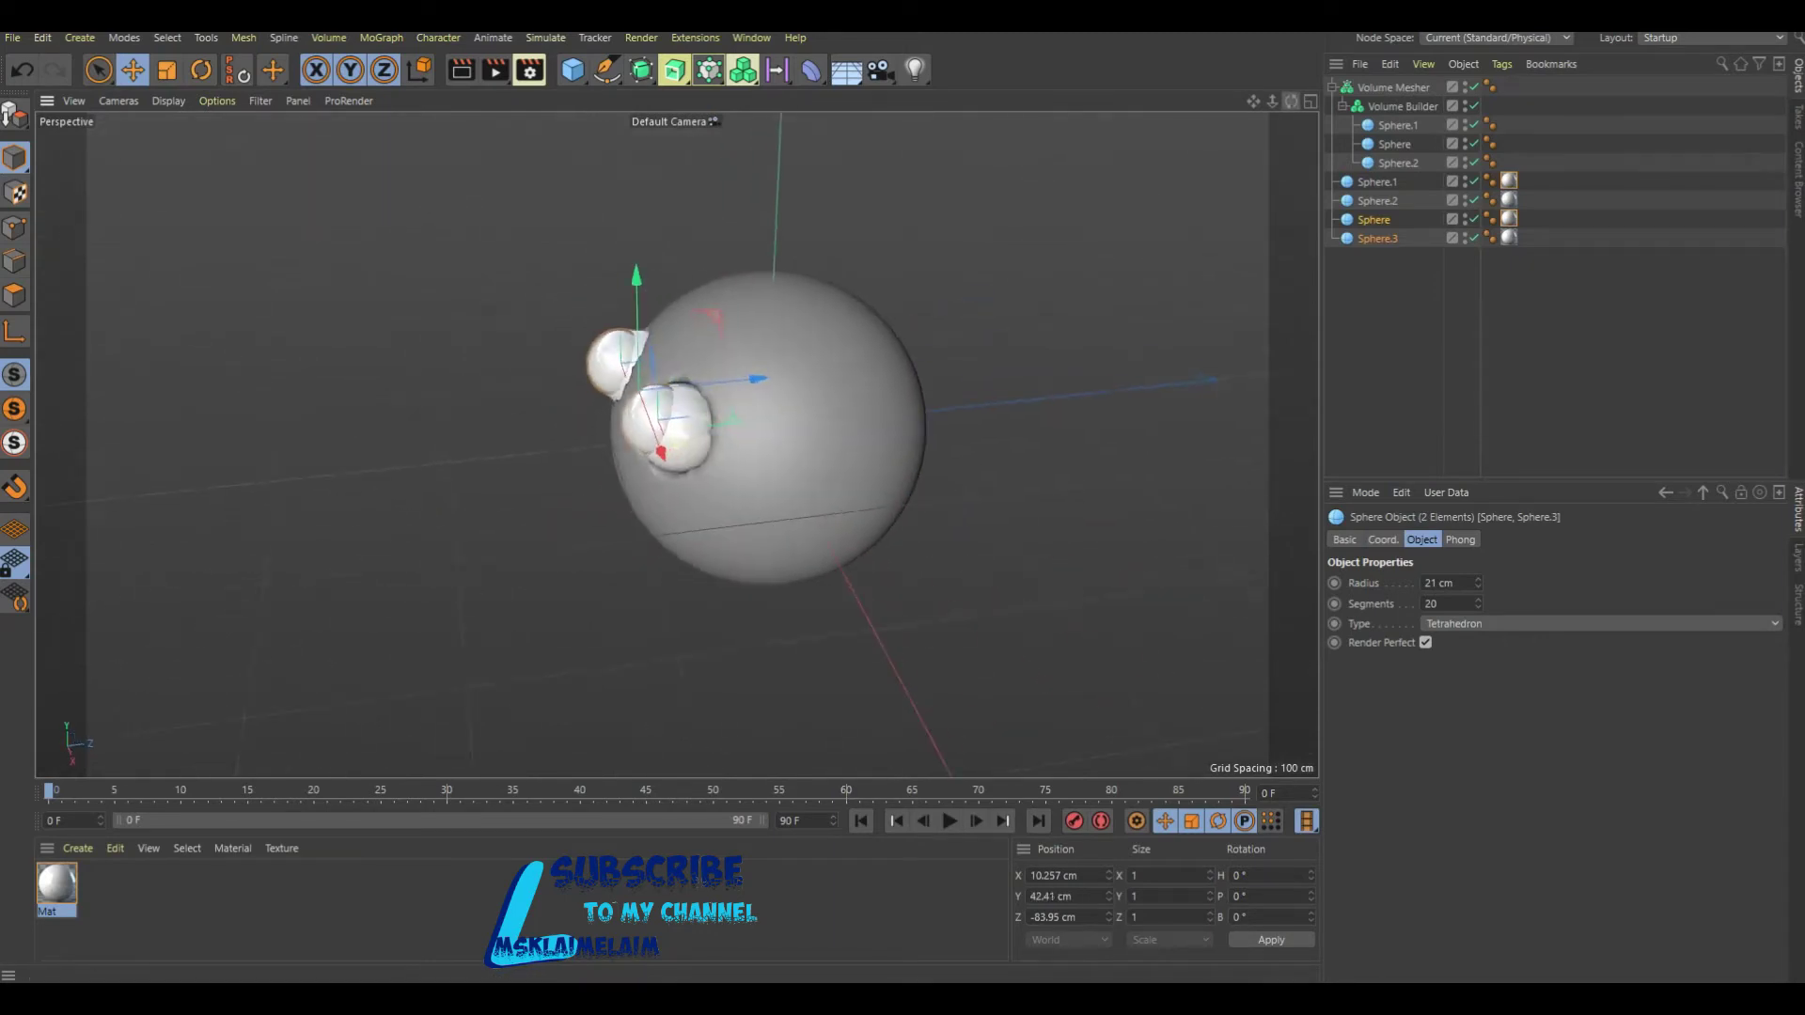
pyautogui.moveTo(636, 277); pyautogui.dragTo(637, 287)
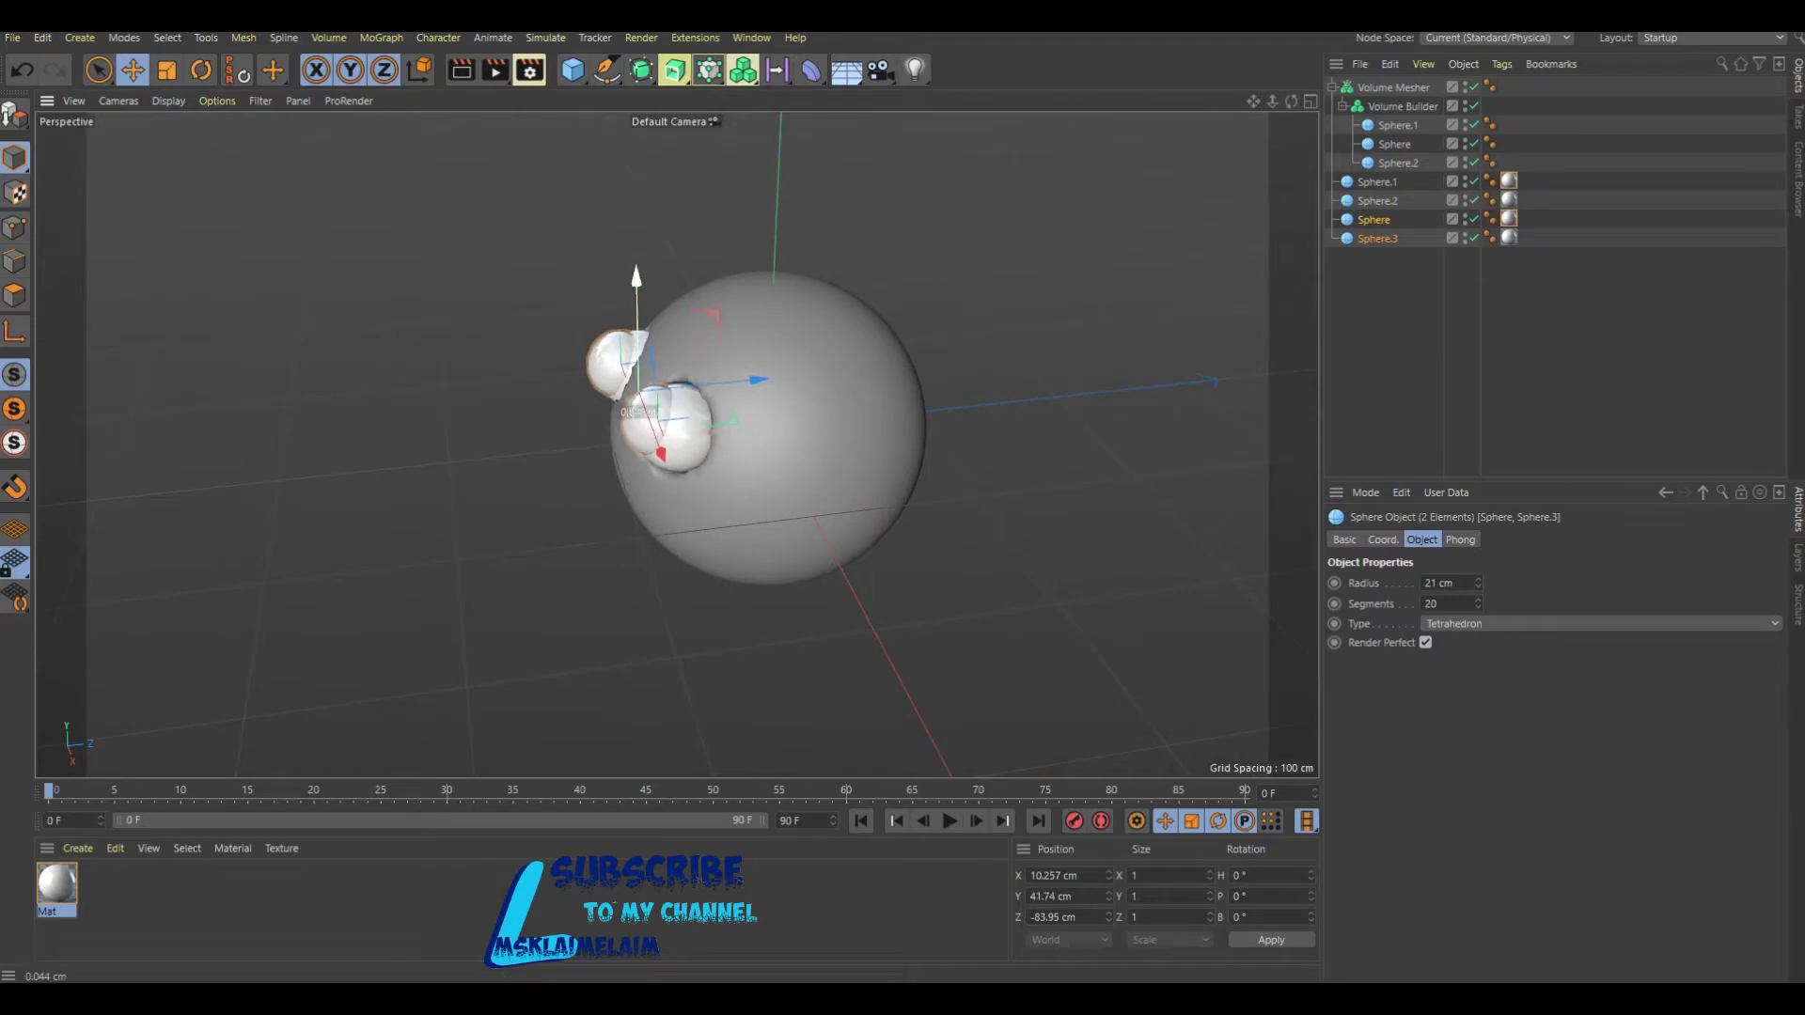
pyautogui.moveTo(637, 301); pyautogui.dragTo(637, 295)
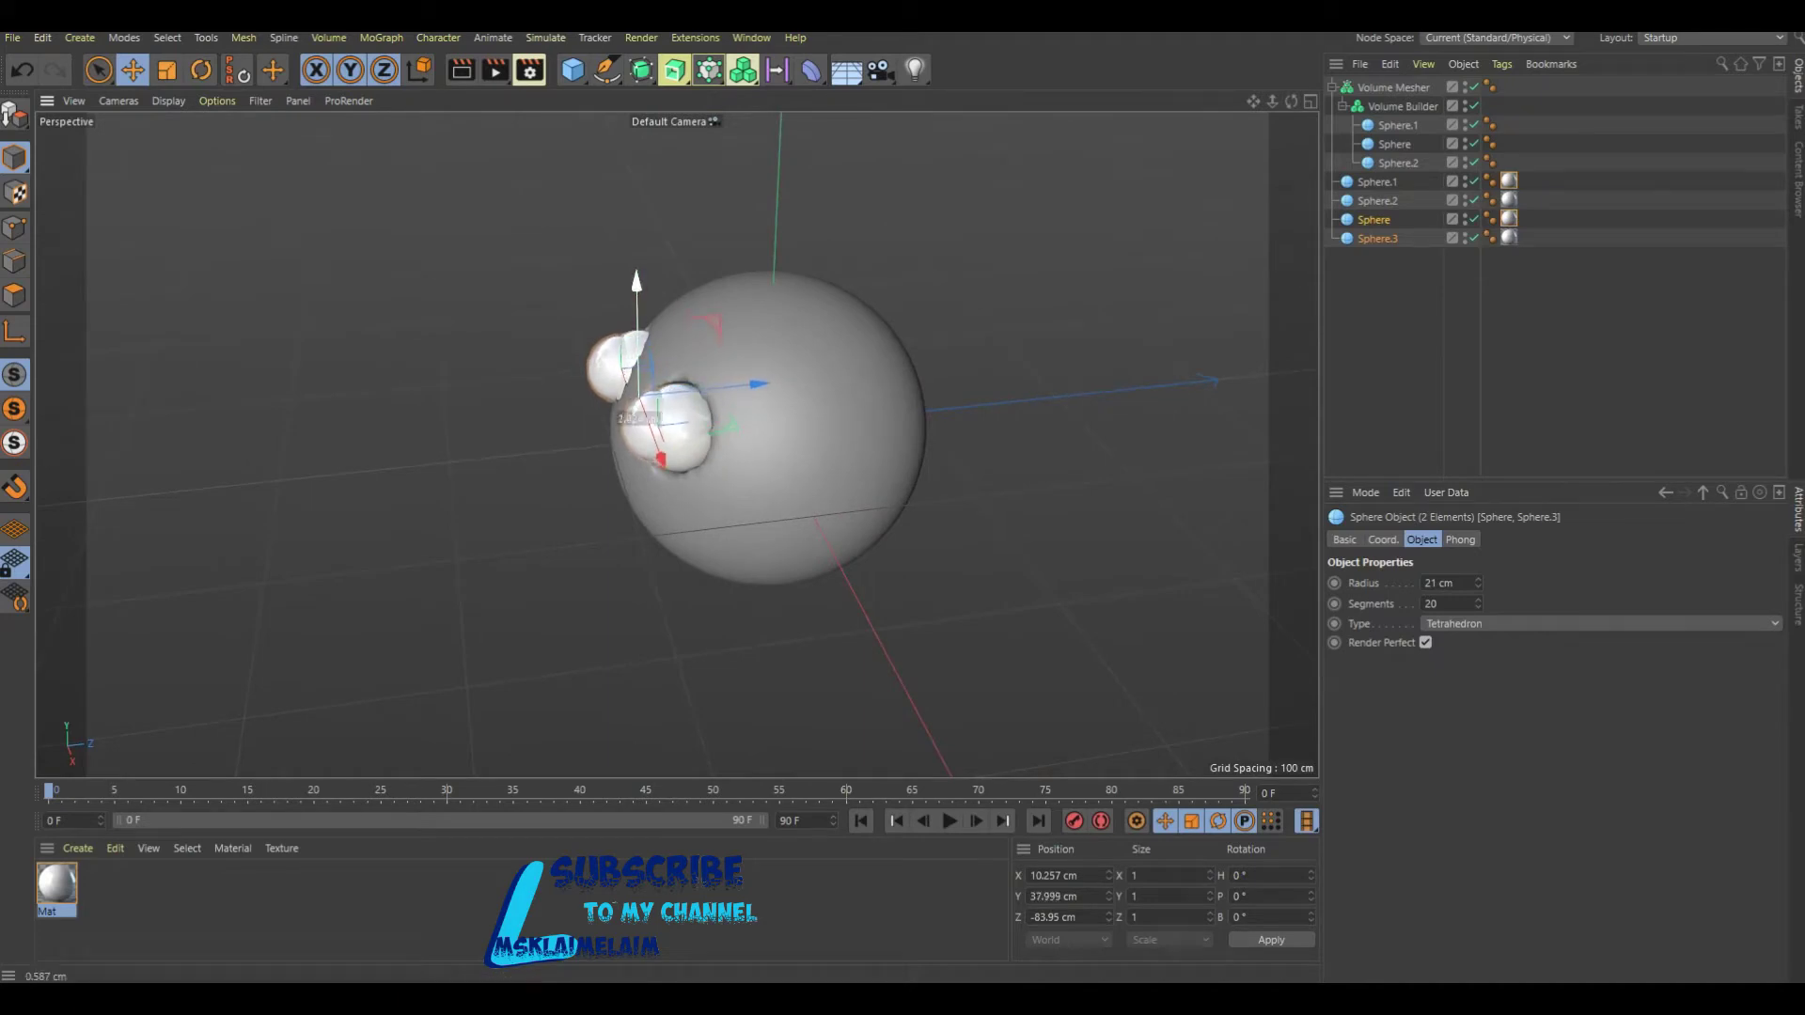
pyautogui.moveTo(752, 384); pyautogui.dragTo(760, 384)
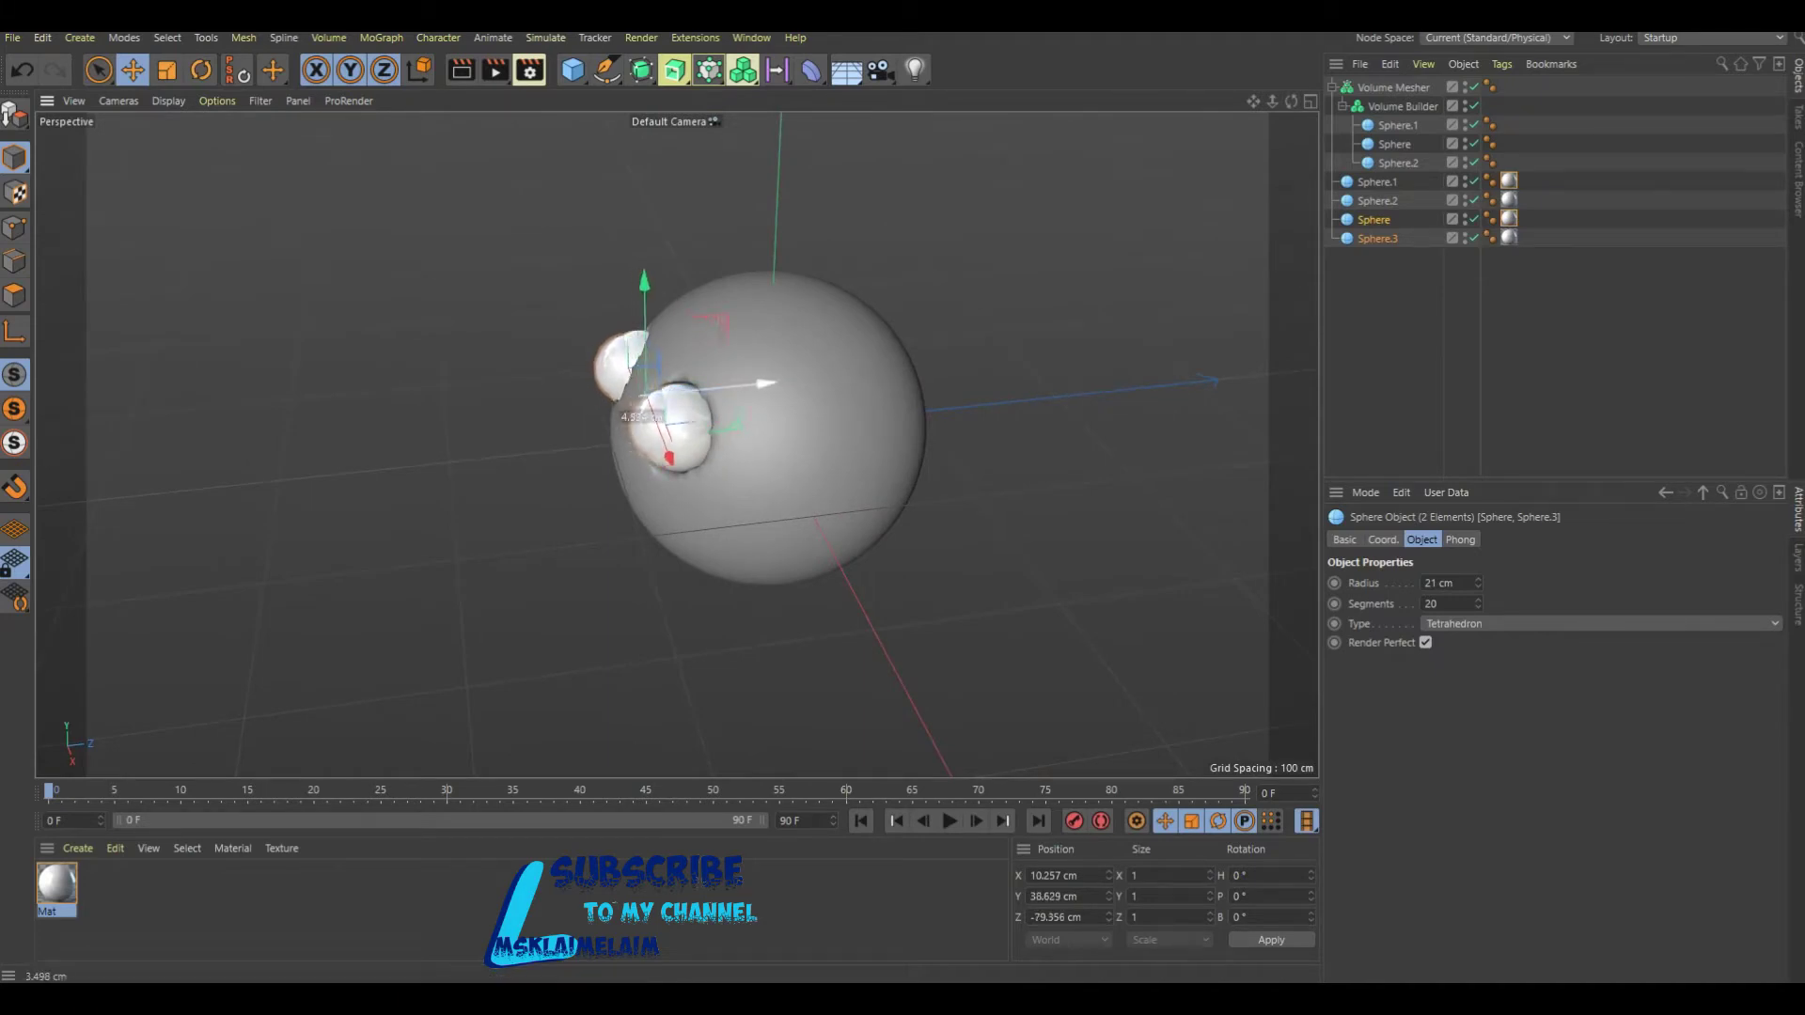
pyautogui.keyDown('alt'); pyautogui.moveTo(658, 423); pyautogui.dragTo(527, 433); pyautogui.keyUp('alt')
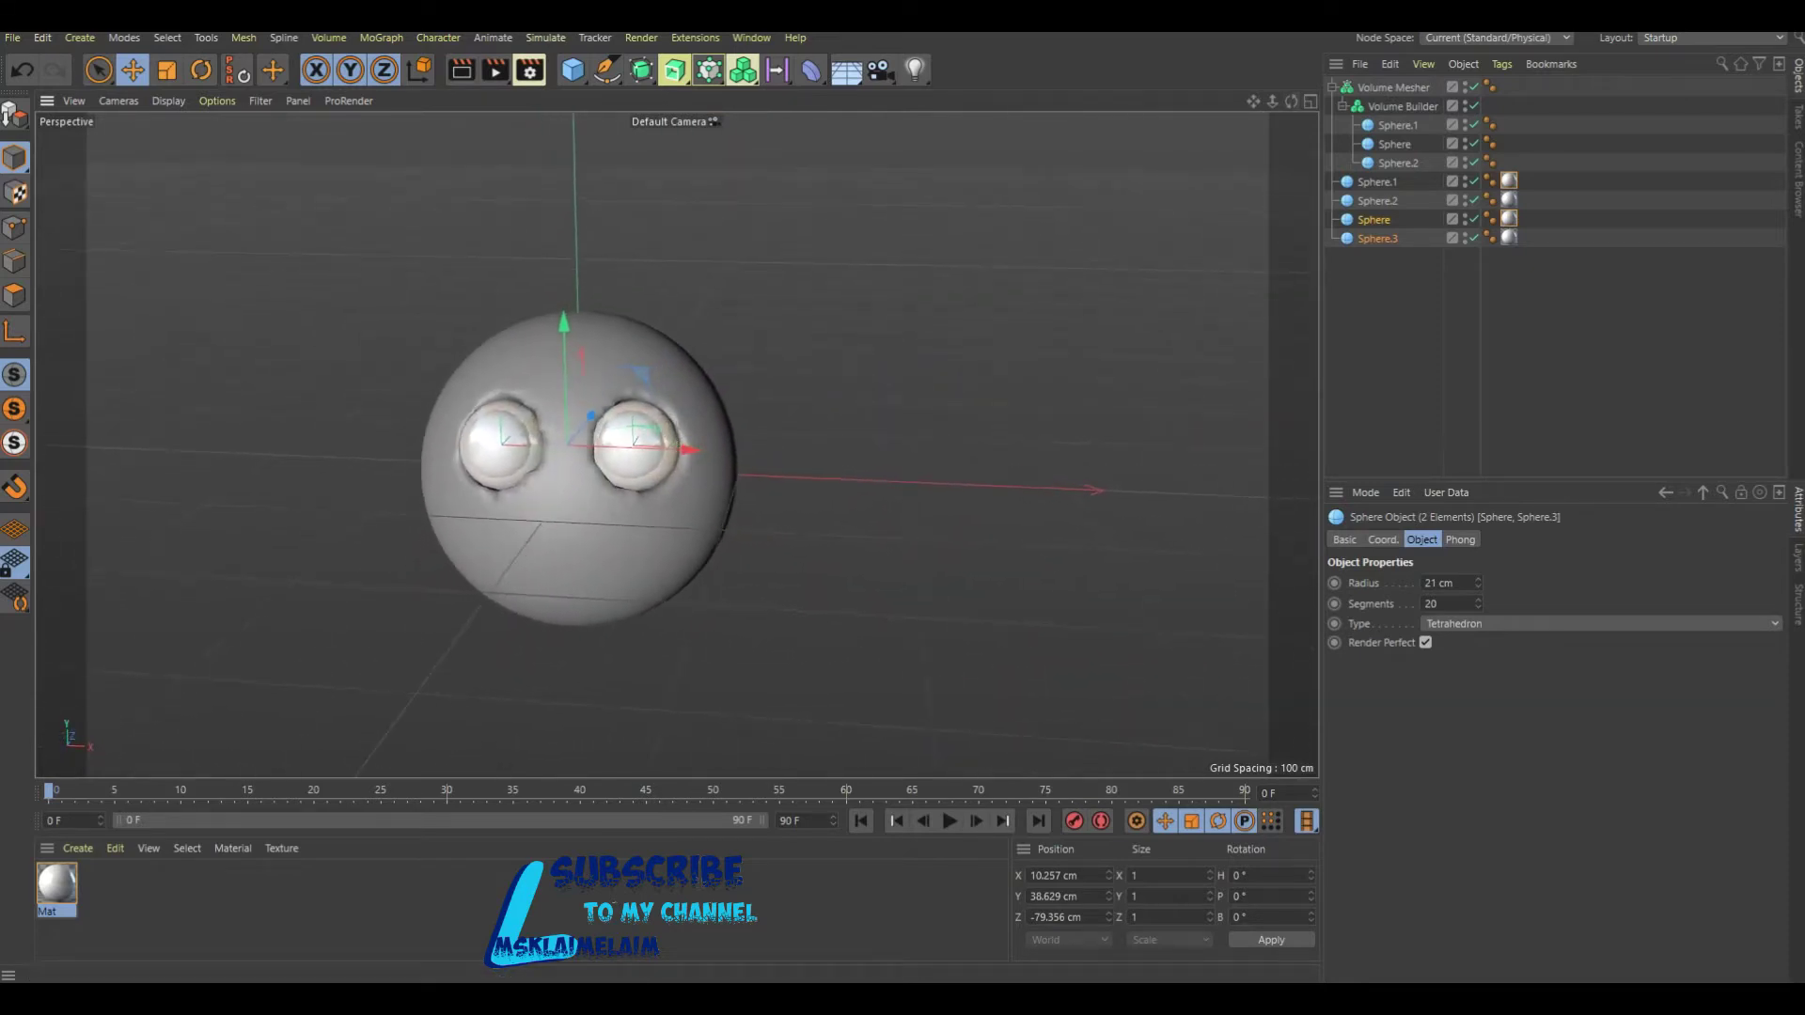
pyautogui.hotkey('ctrl', 'n')
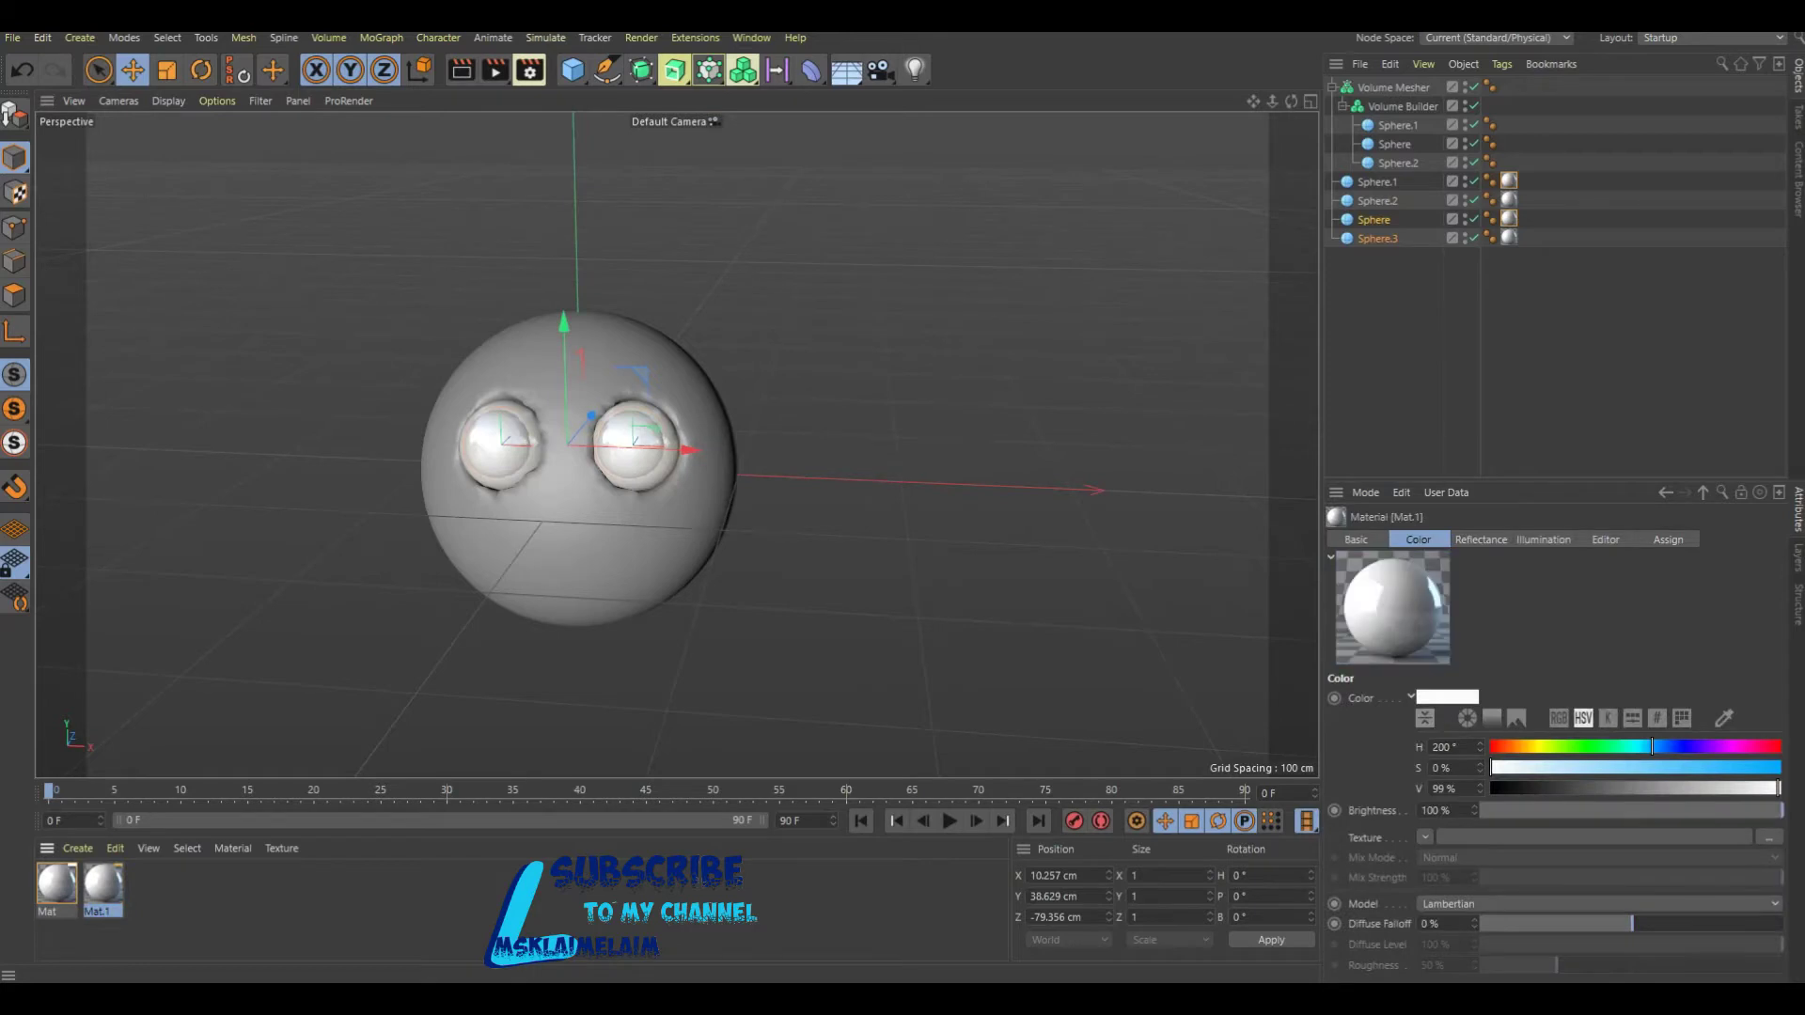
# Turn Mat.1 blue by raising its colour saturation to 76% (H 200°).
pyautogui.doubleClick(103, 884)
pyautogui.click(315, 344)
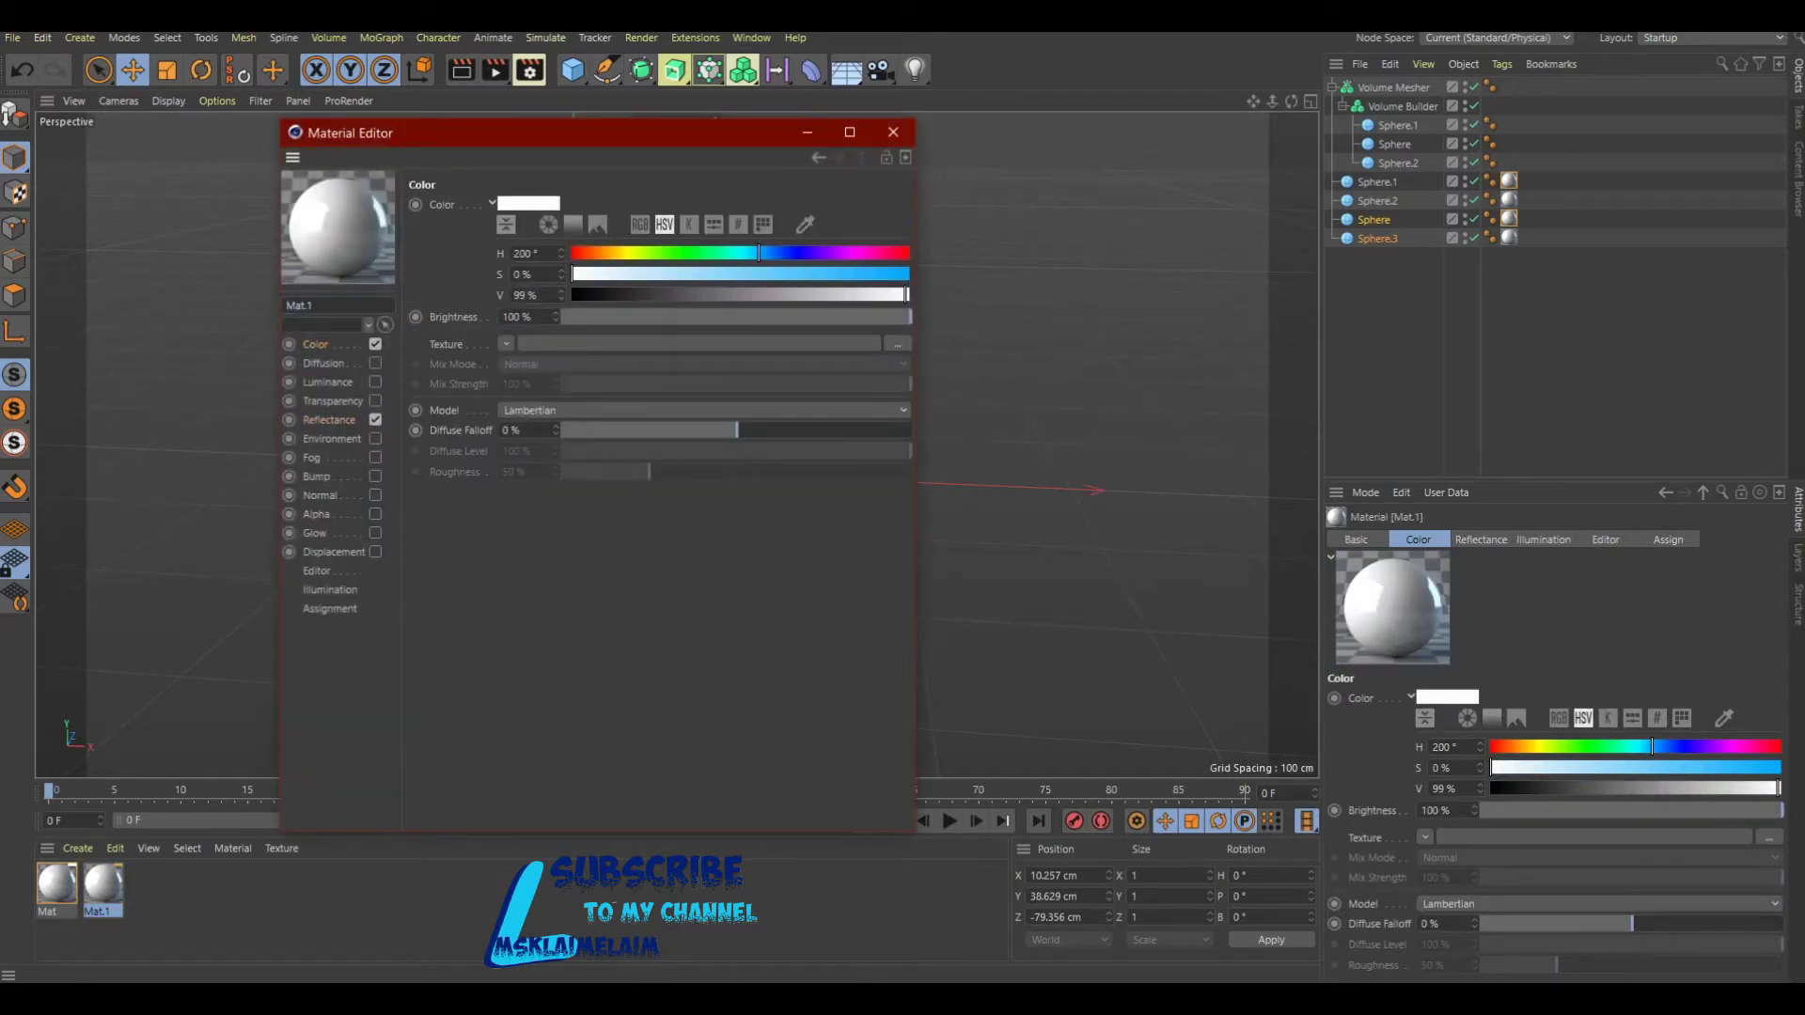
pyautogui.click(827, 273)
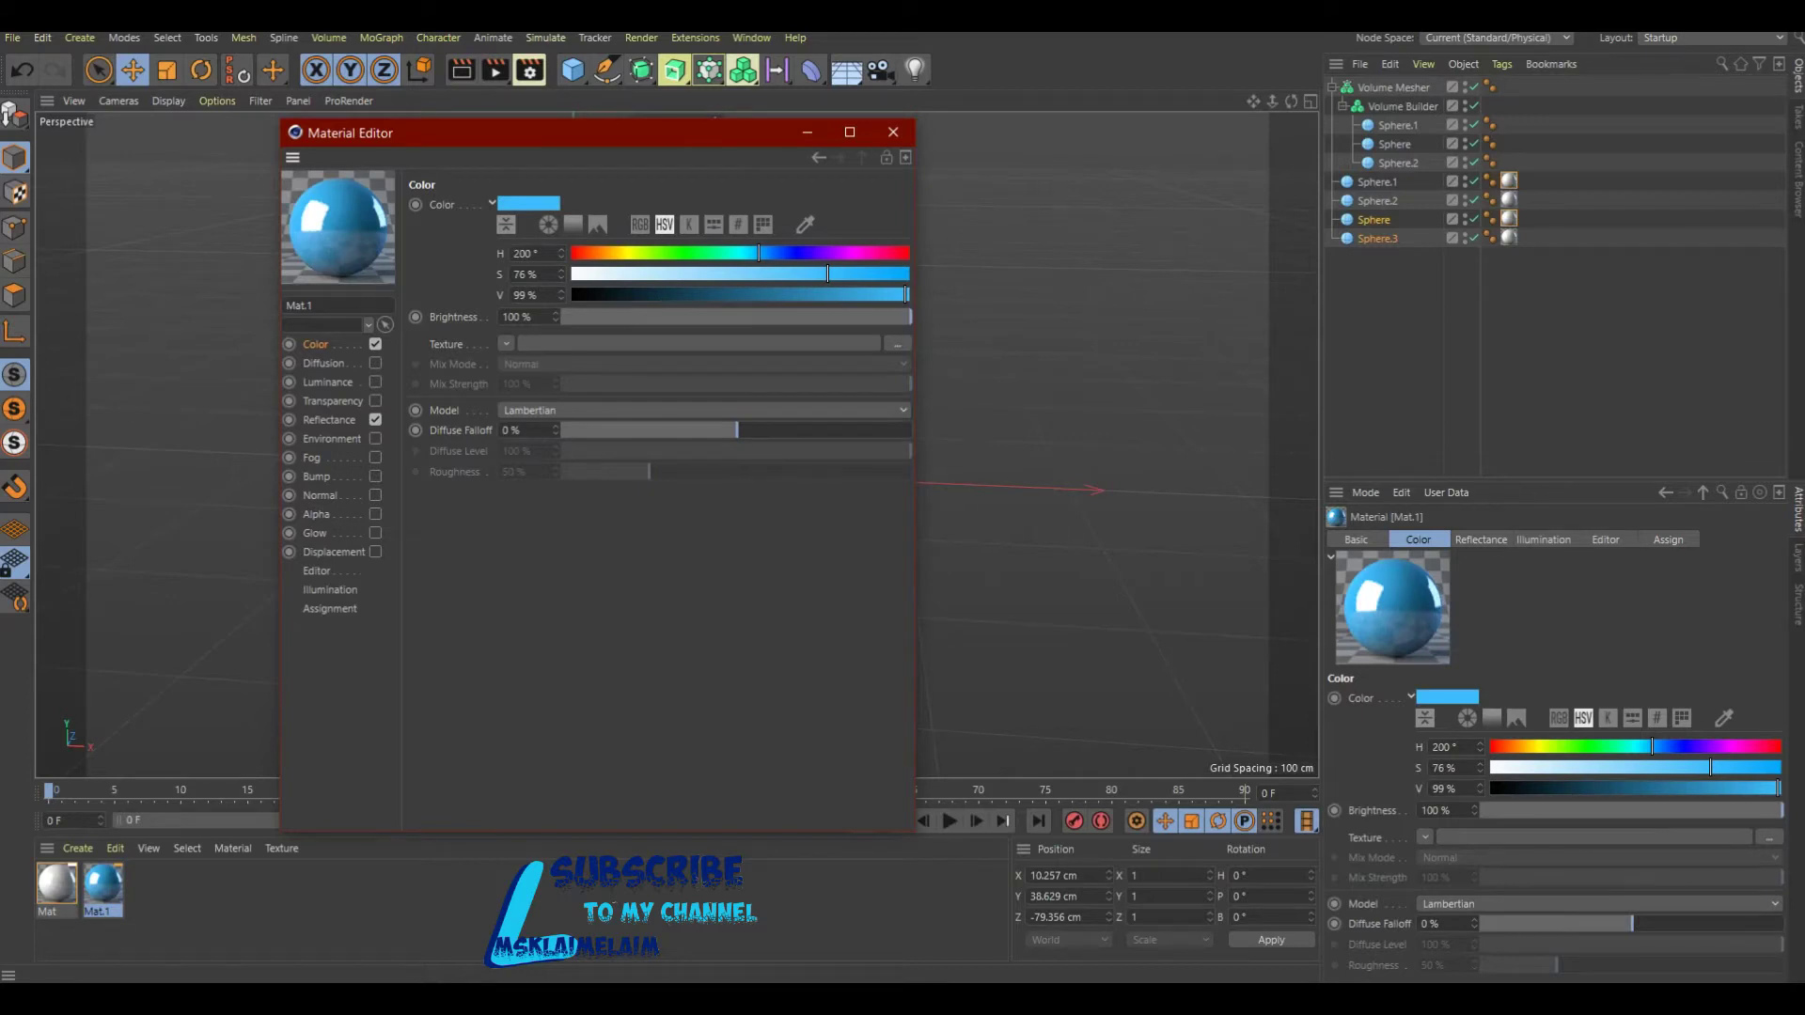
pyautogui.click(506, 343)
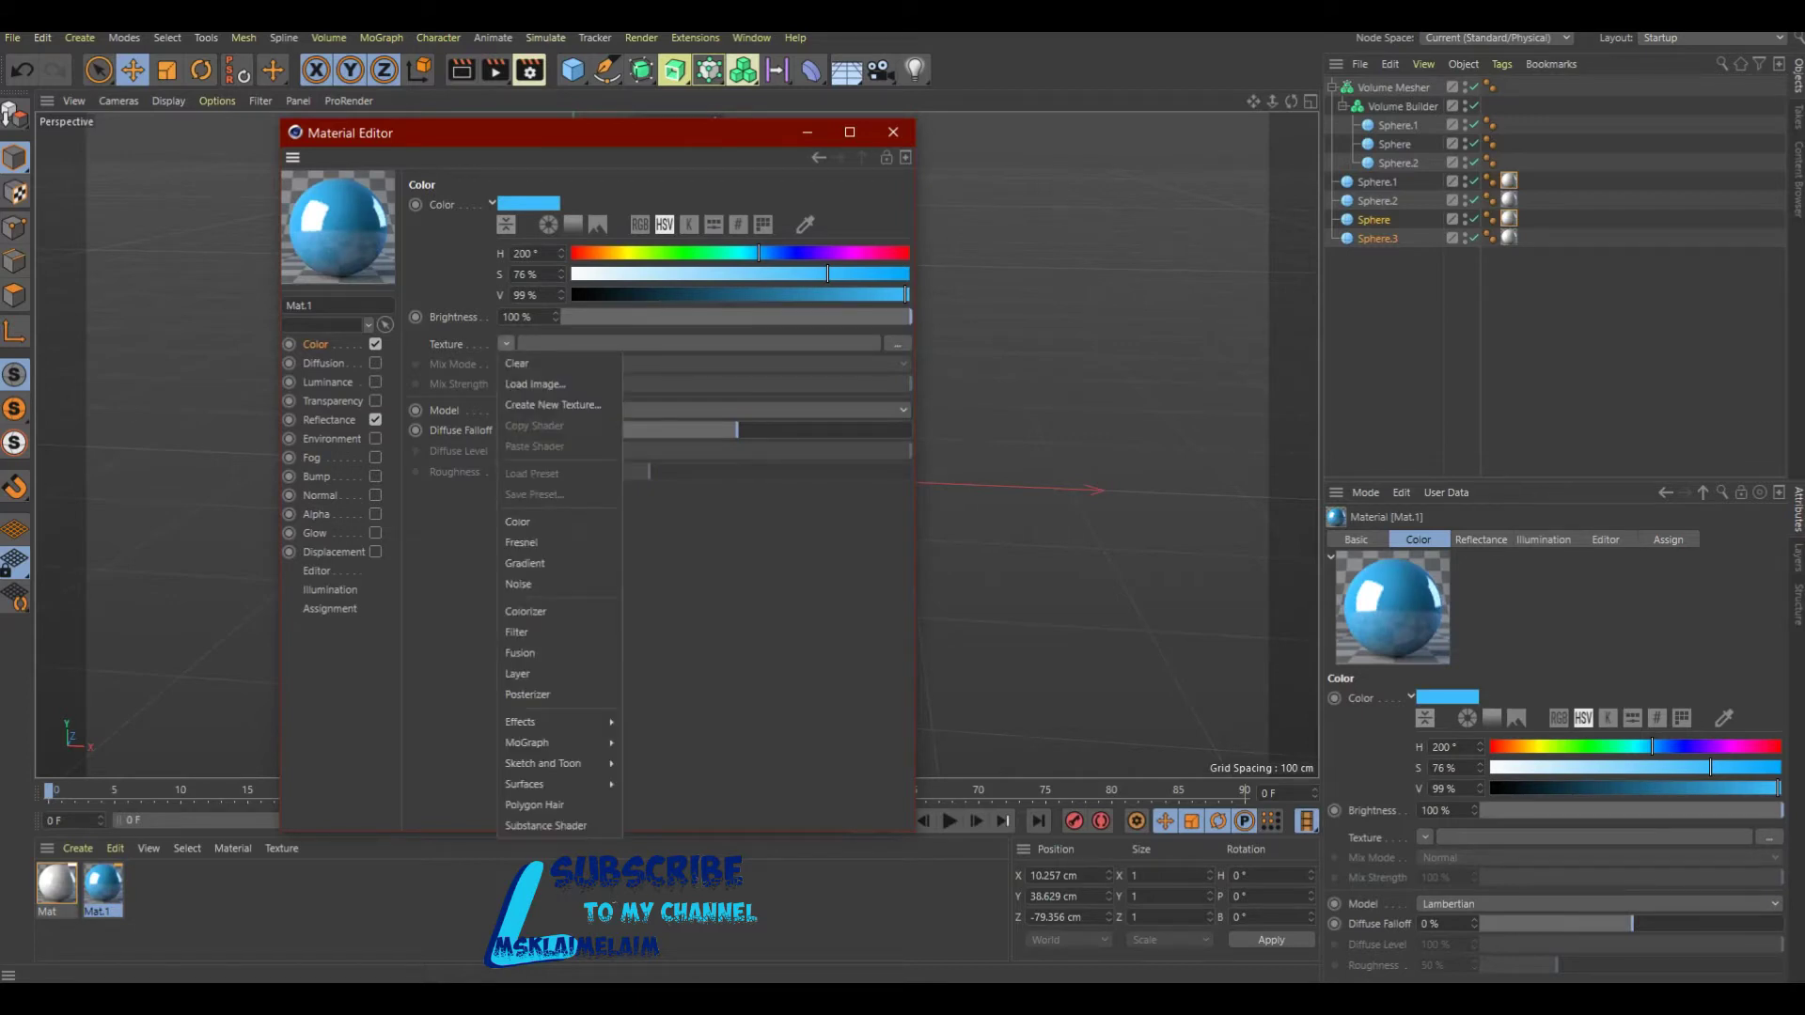
pyautogui.press('Escape')
pyautogui.click(893, 132)
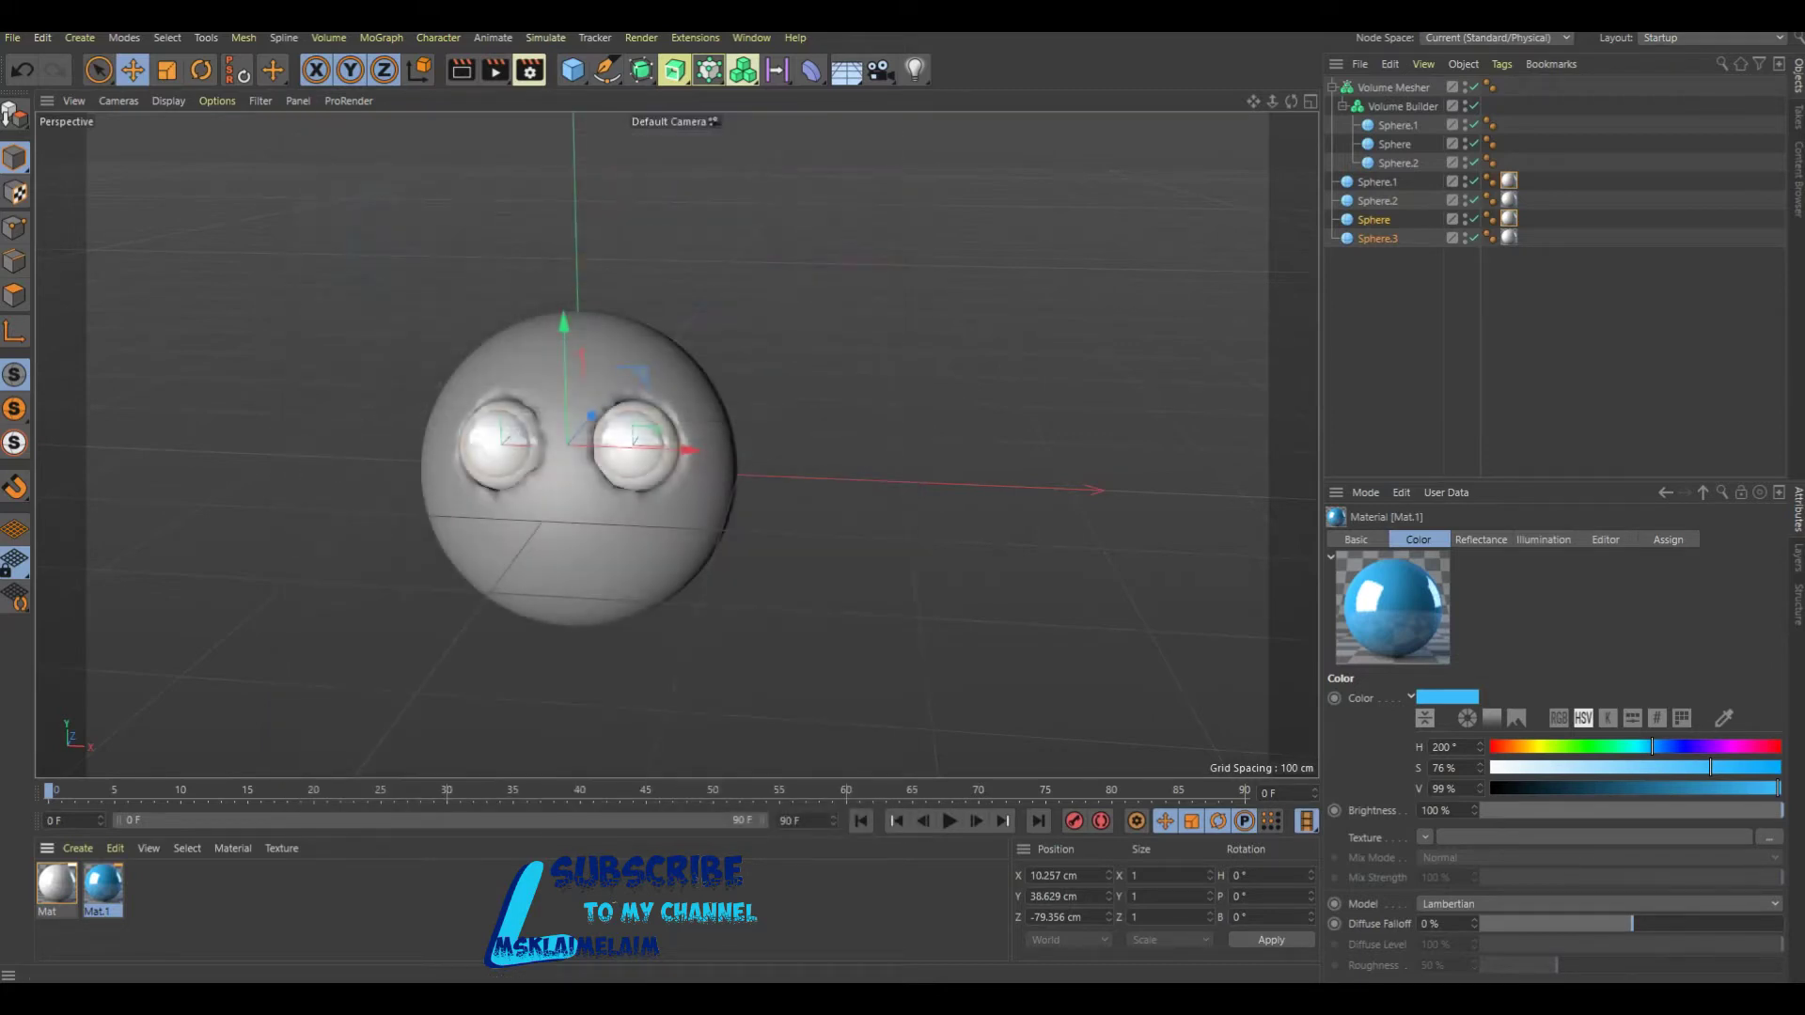
# Apply Mat.1 to Sphere and Sphere.3, deleting the old white Mat tag.
pyautogui.moveTo(104, 884); pyautogui.dragTo(1504, 219)
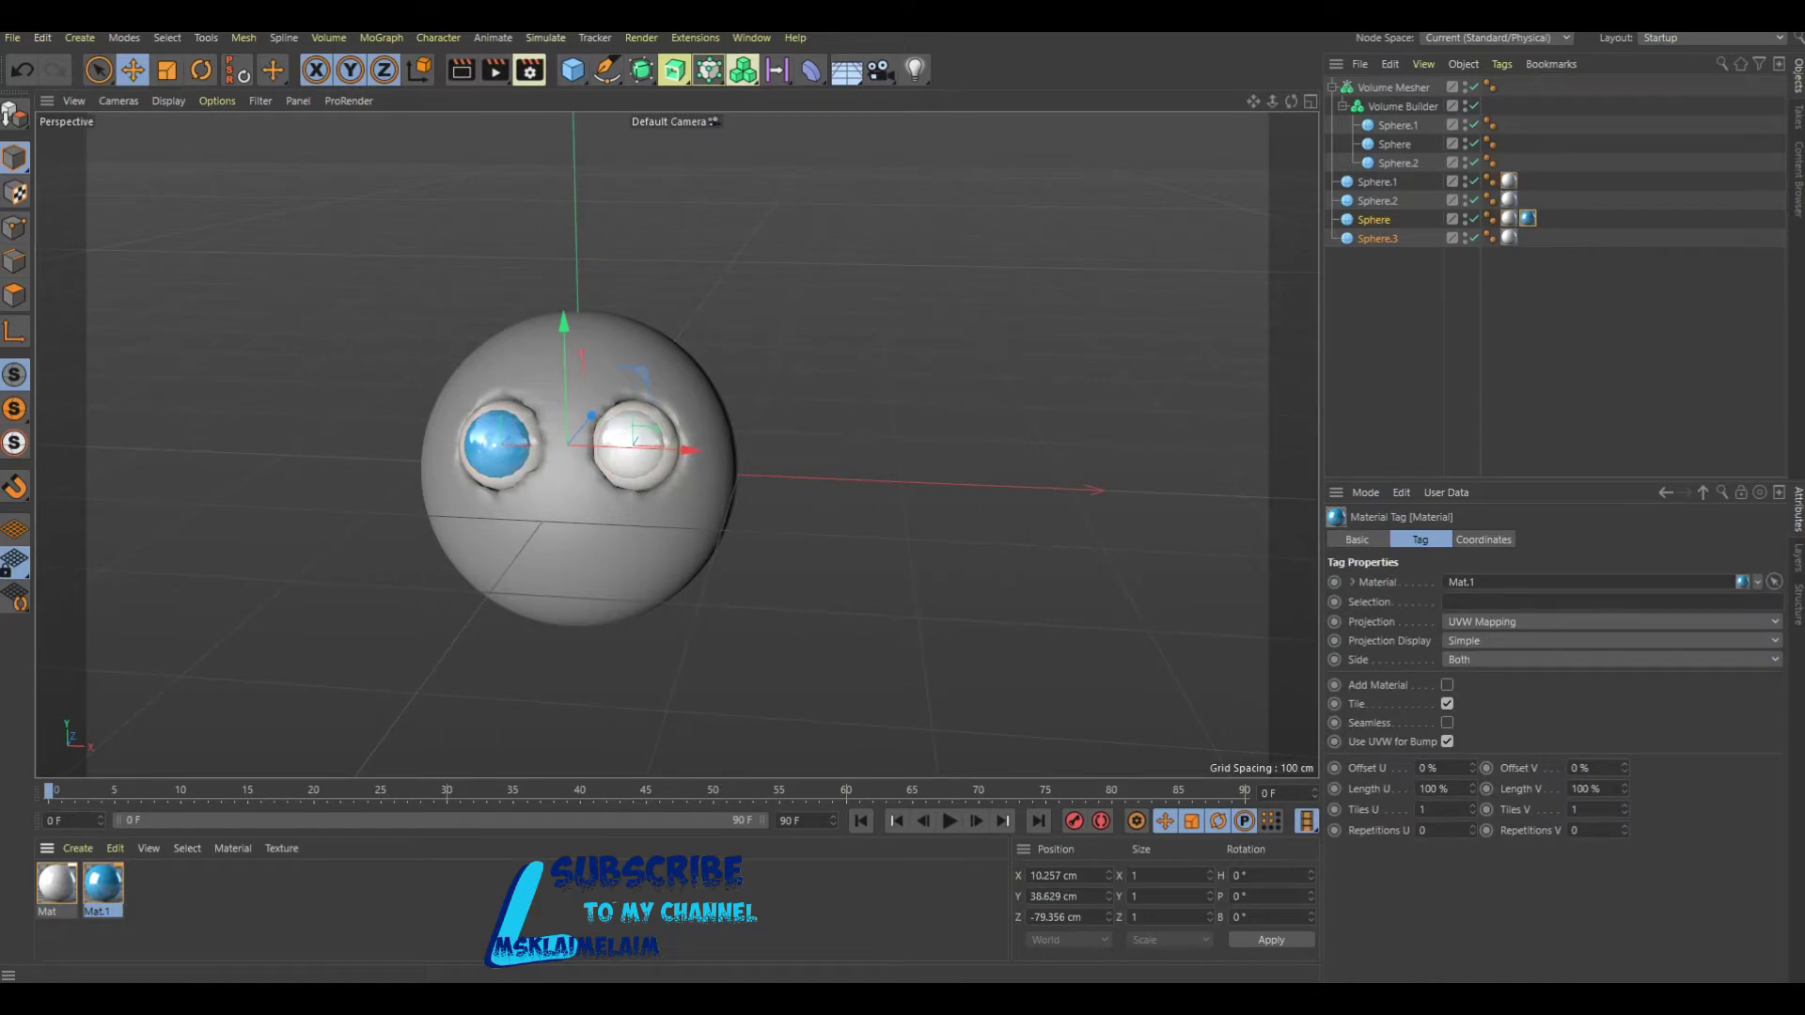
pyautogui.click(1509, 219)
pyautogui.press('Delete')
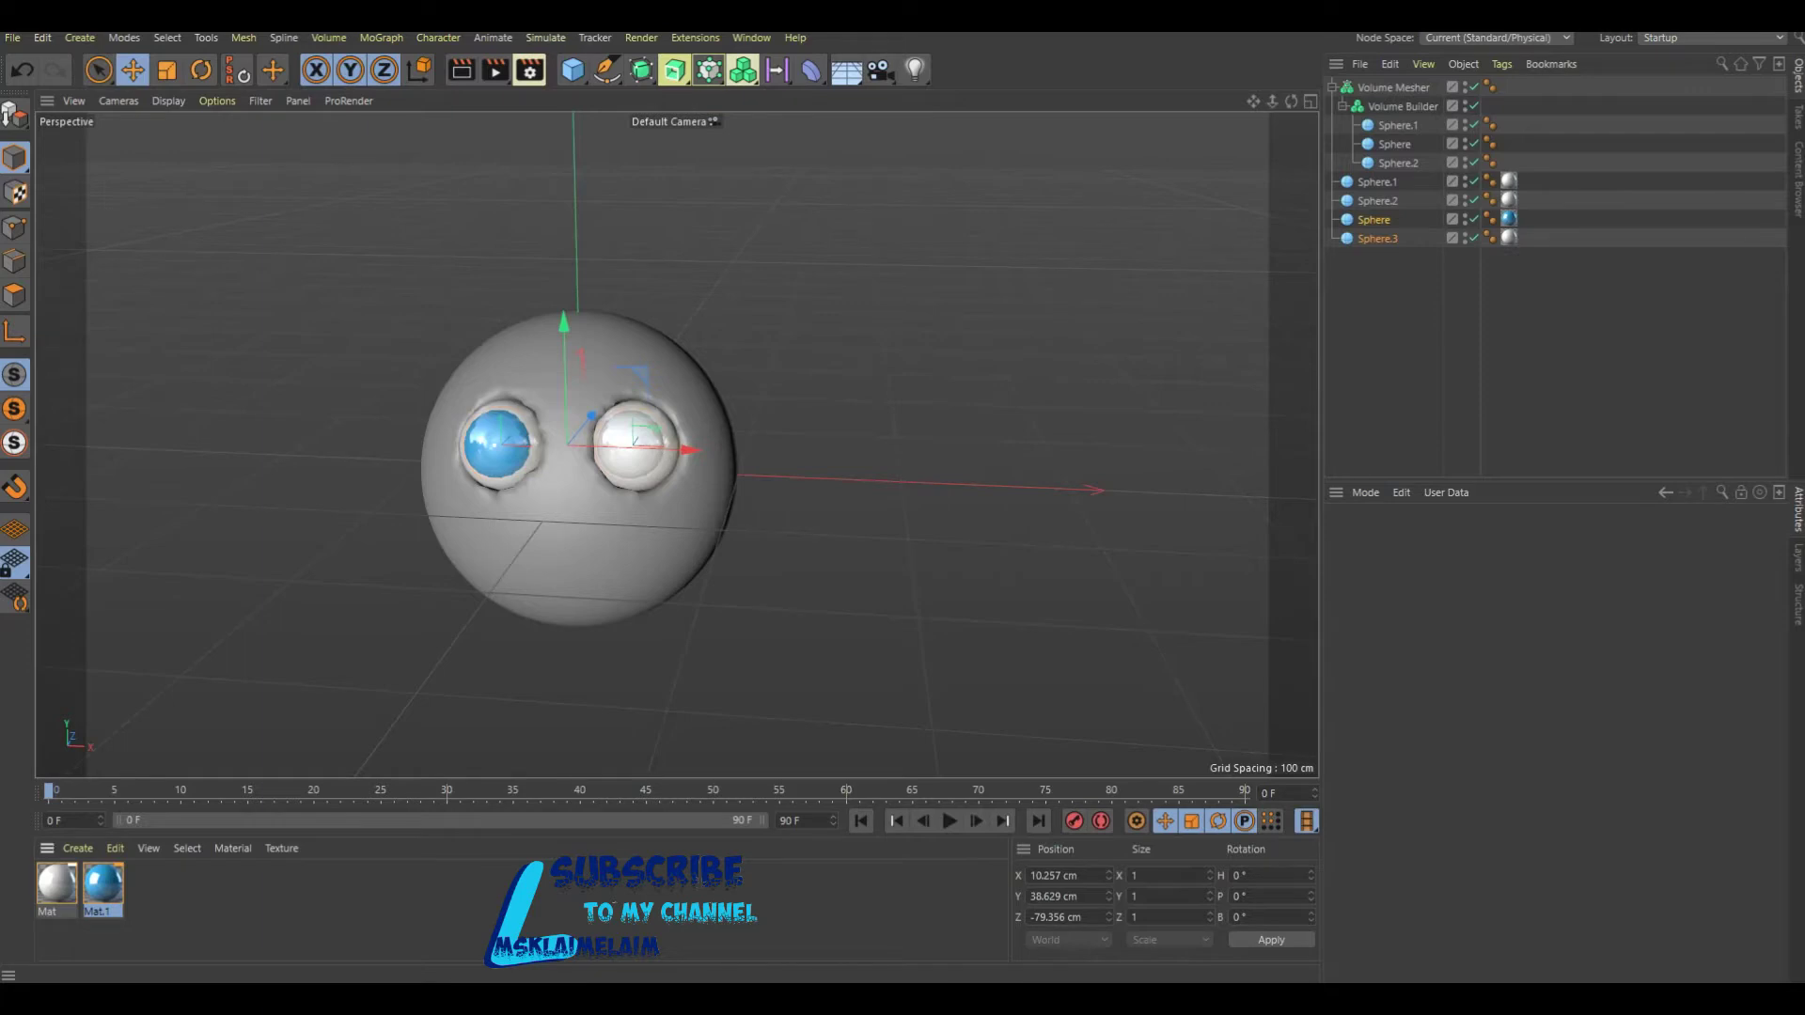
pyautogui.moveTo(103, 884); pyautogui.dragTo(1509, 237)
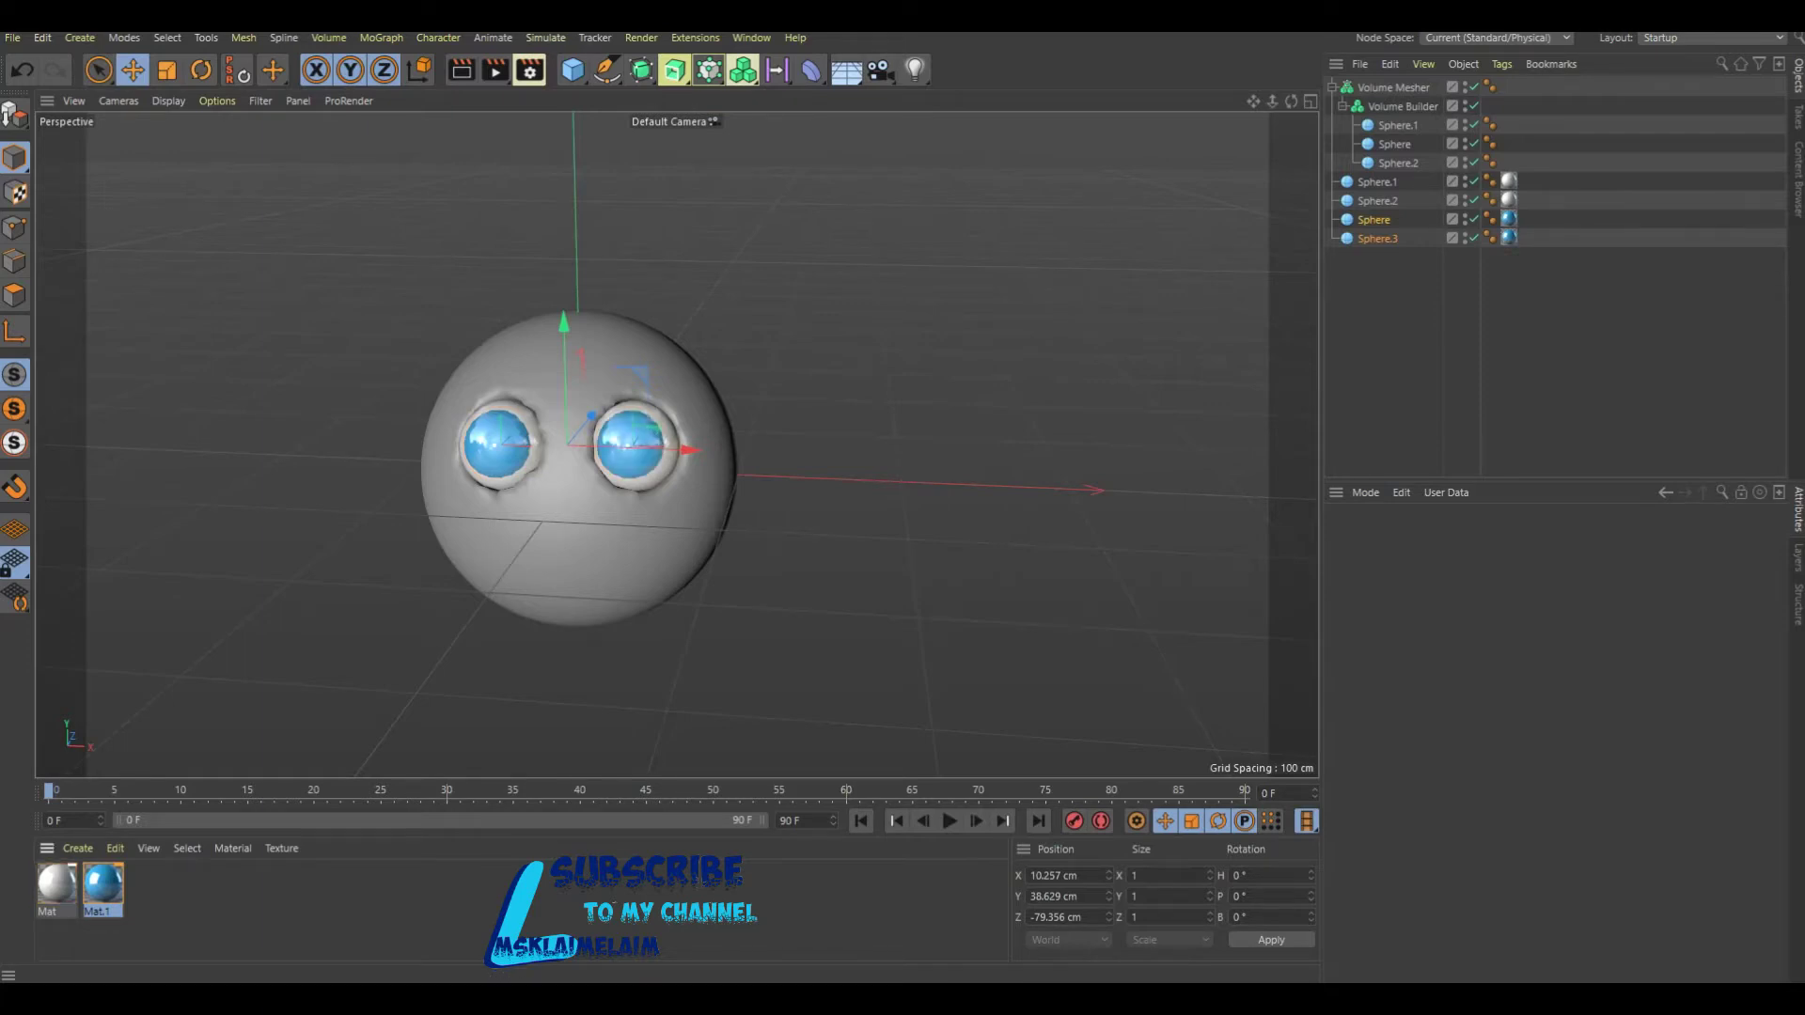
pyautogui.click(498, 444)
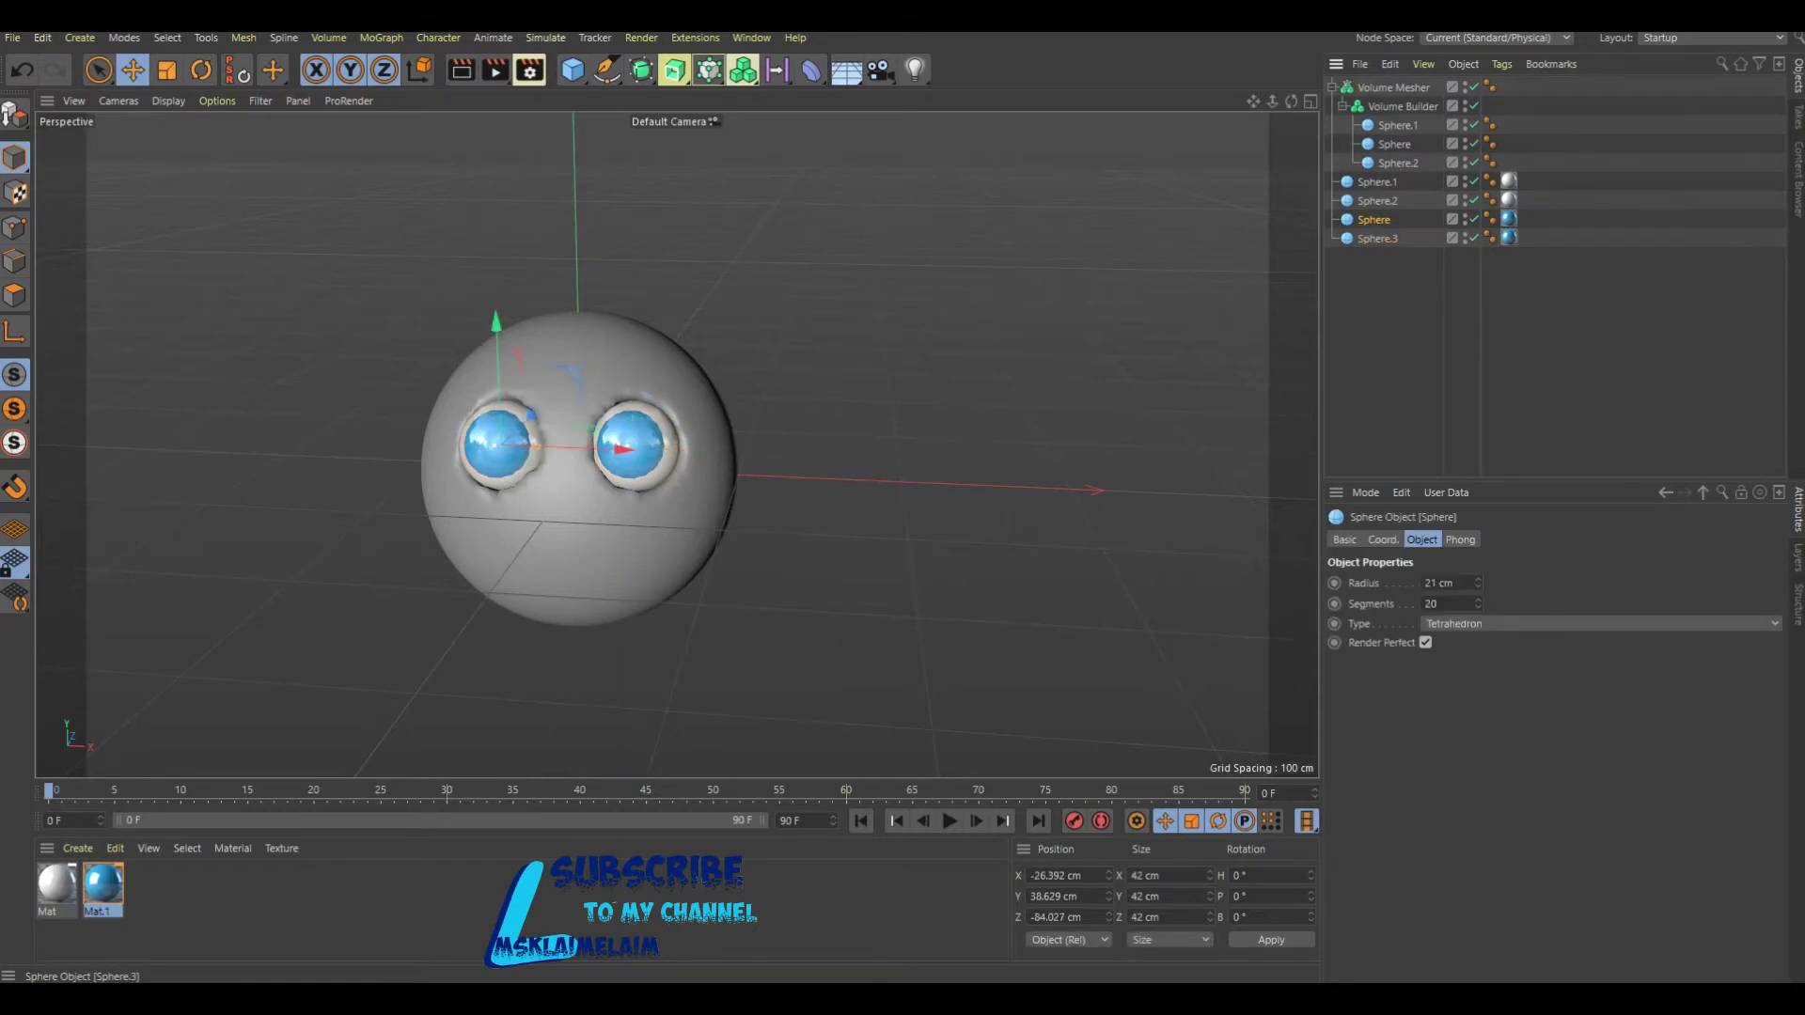
# Copy the two eye spheres, set the copies' radius to 5 cm, and push them forward.
pyautogui.hotkey('ctrl', 'c')
pyautogui.hotkey('ctrl', 'v')
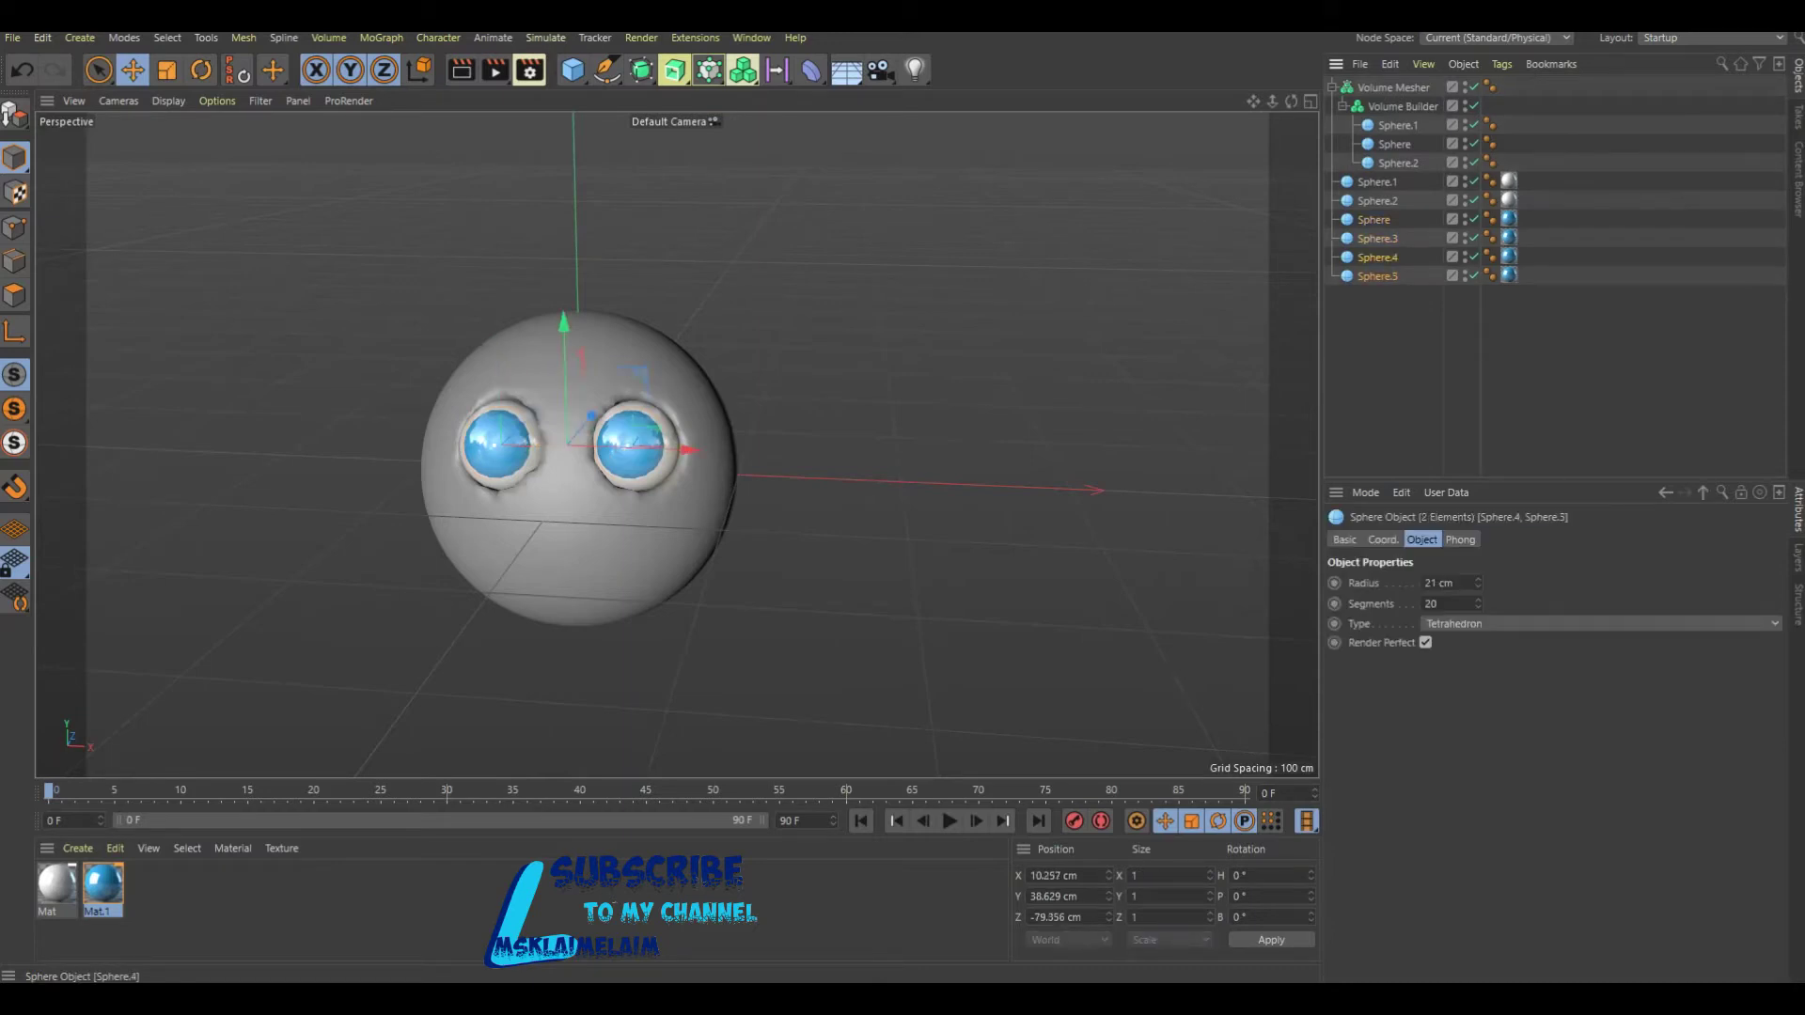
pyautogui.click(1478, 586)
pyautogui.moveTo(1291, 101); pyautogui.dragTo(1260, 105)
pyautogui.moveTo(707, 385); pyautogui.dragTo(535, 402)
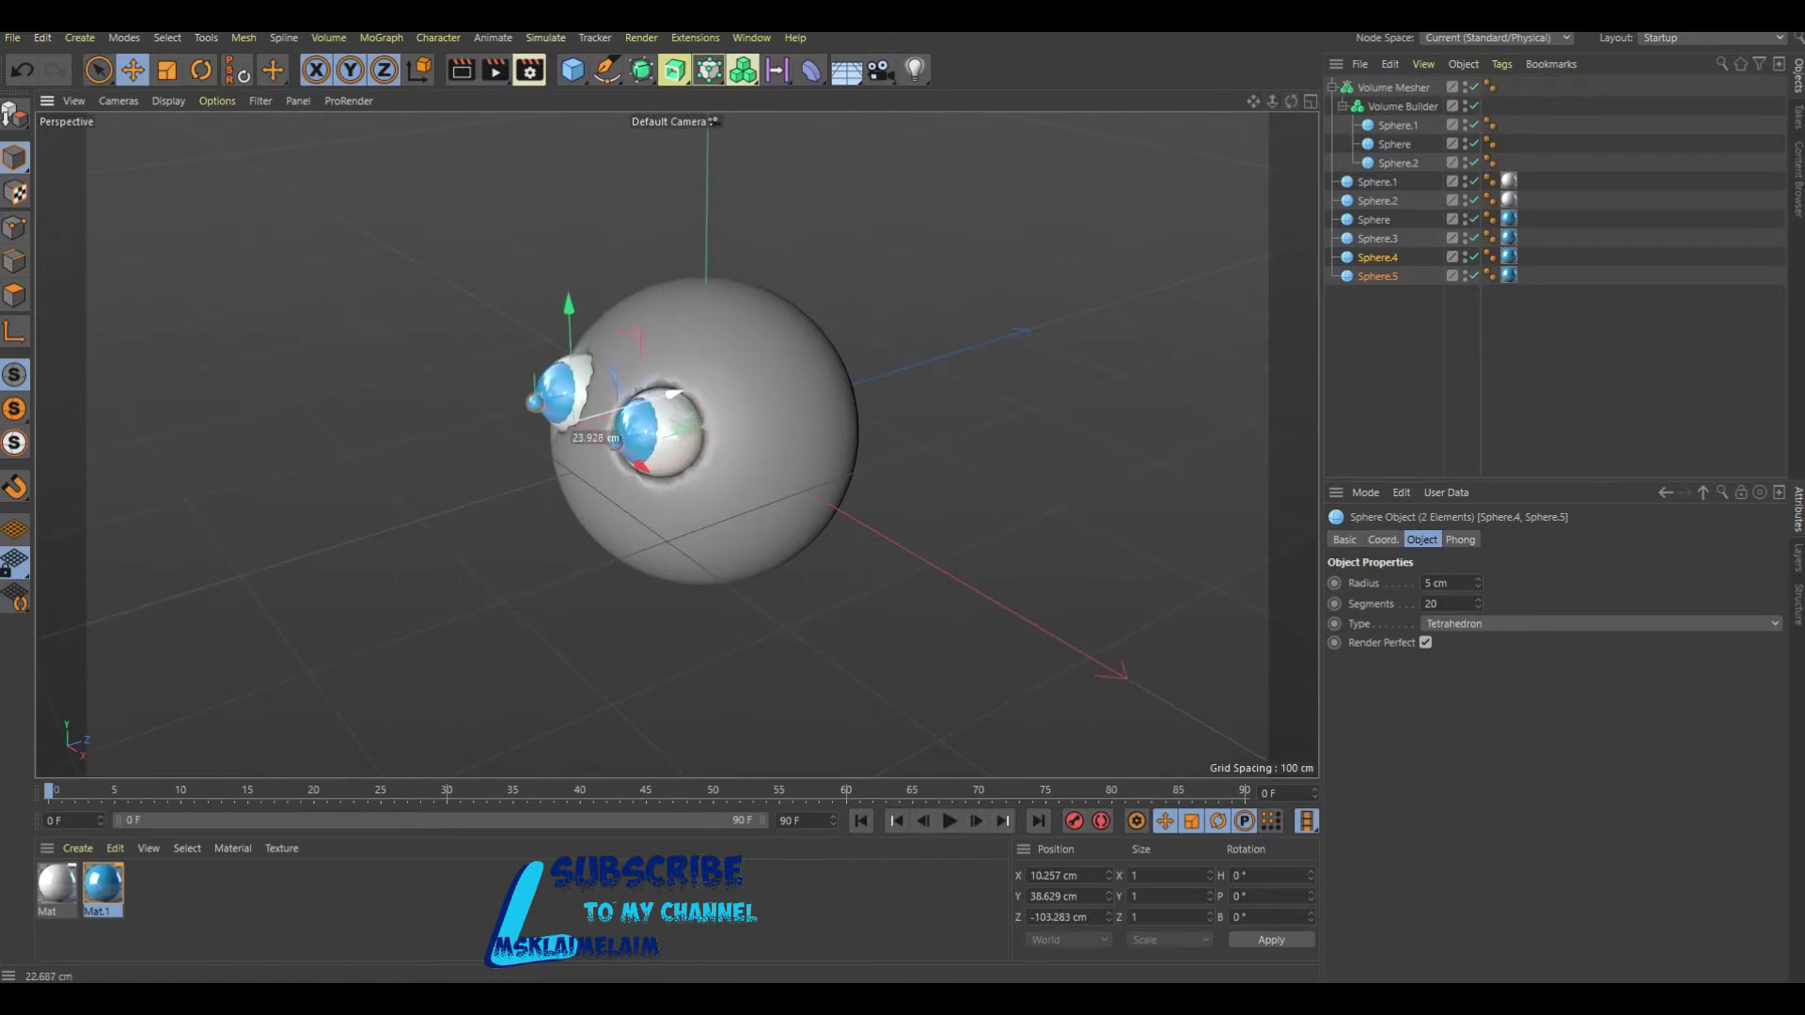
pyautogui.moveTo(535, 403); pyautogui.dragTo(543, 400)
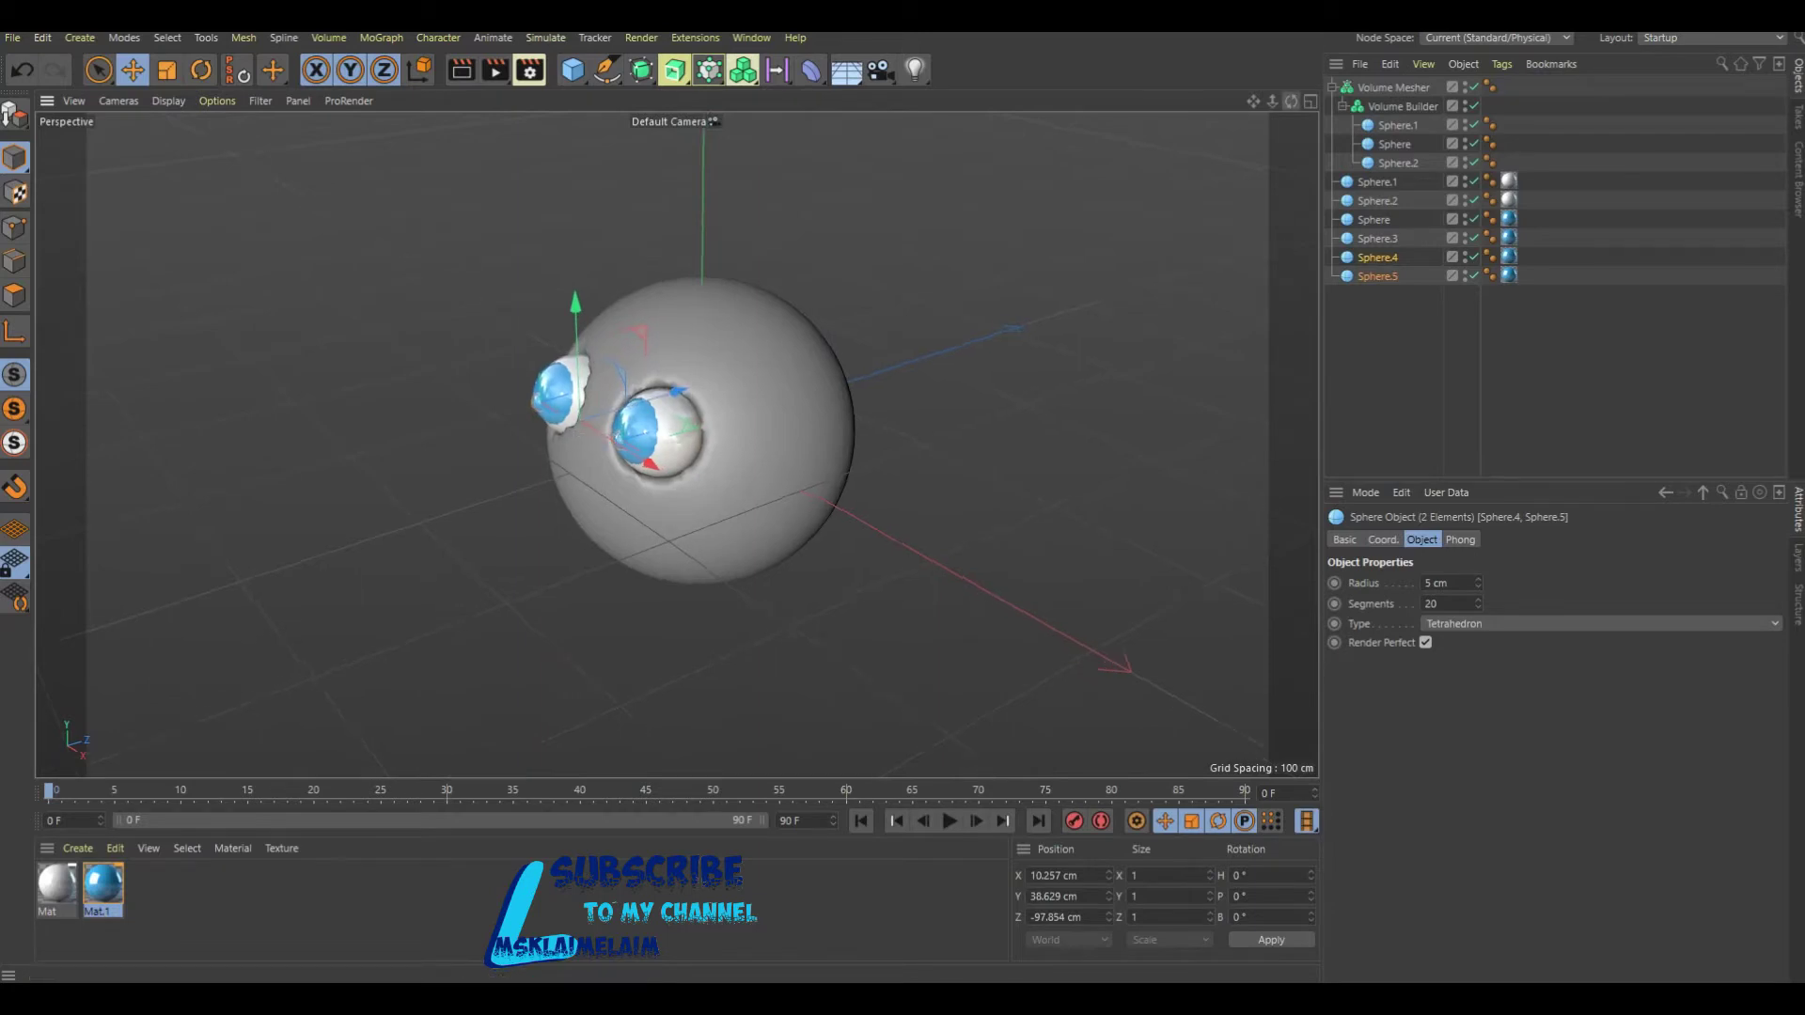
# Raise and fine-tune the pupil spheres onto the irises, then duplicate the blue material as Mat.2.
pyautogui.moveTo(1292, 100); pyautogui.dragTo(1260, 103)
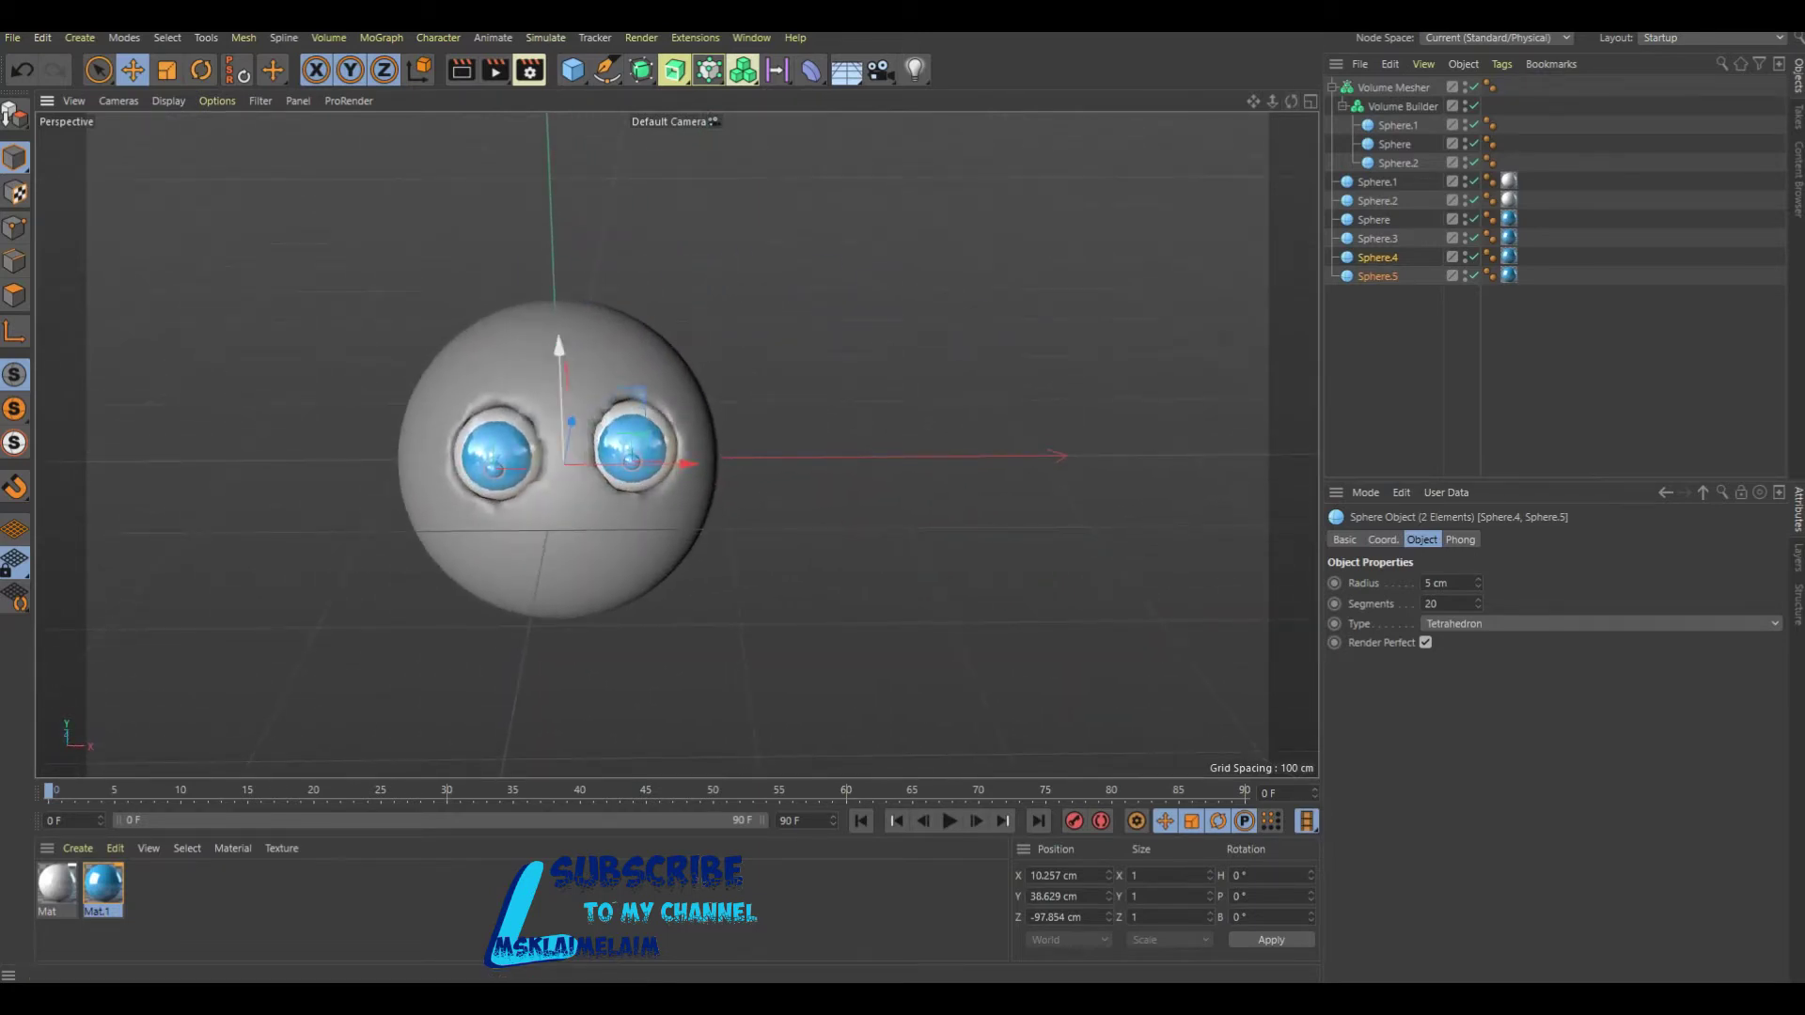
pyautogui.moveTo(559, 346); pyautogui.dragTo(558, 331)
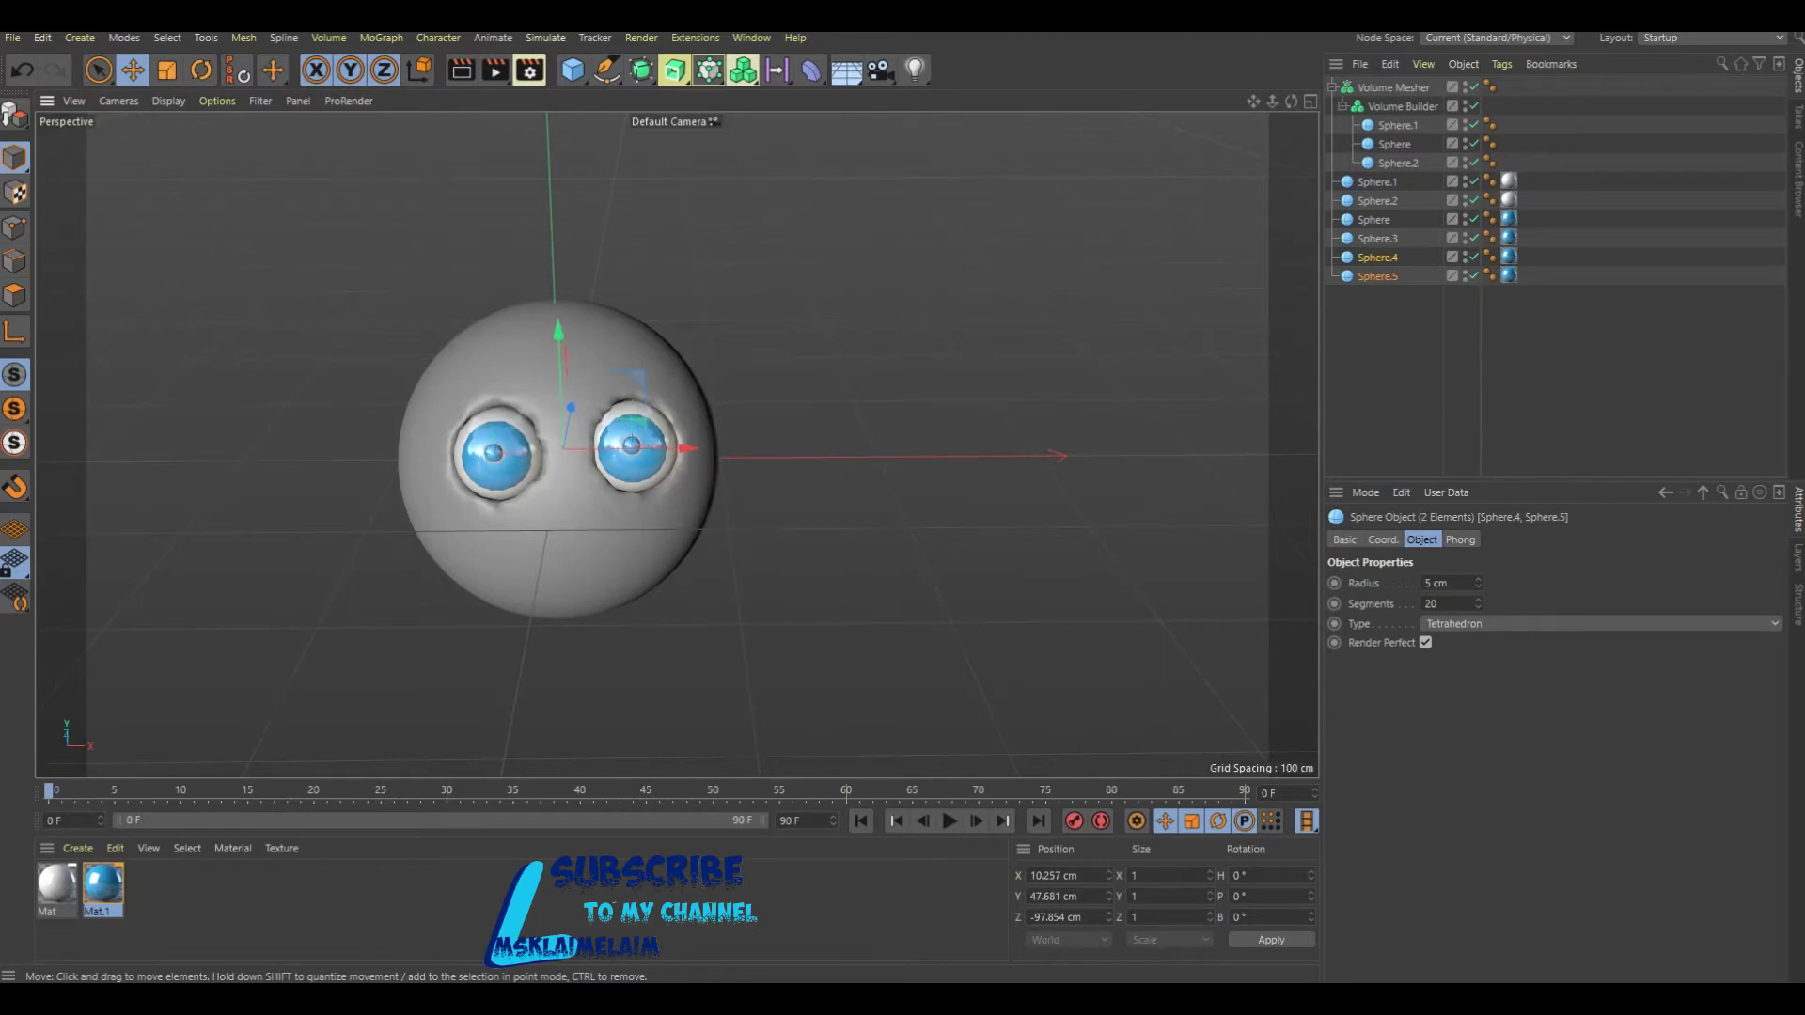
pyautogui.moveTo(1292, 101); pyautogui.dragTo(1335, 103)
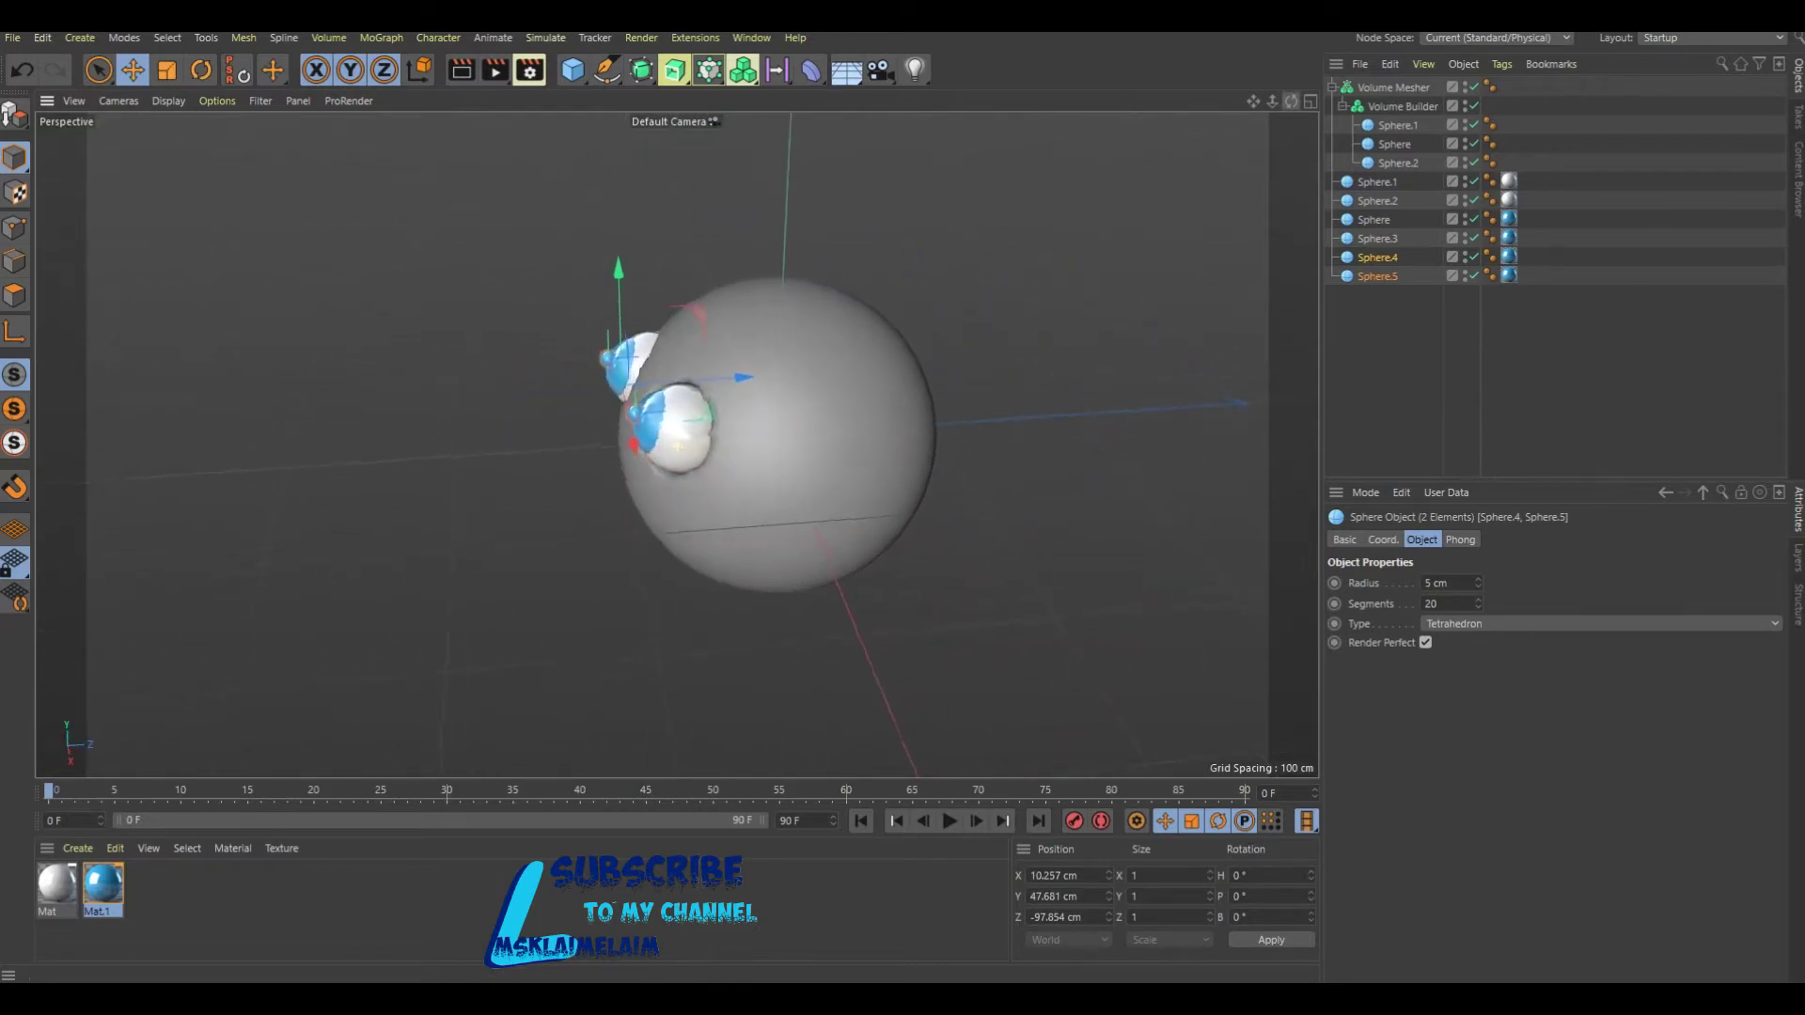
pyautogui.scroll(1, 752, 404)
pyautogui.scroll(1, 752, 404)
pyautogui.scroll(1, 752, 404)
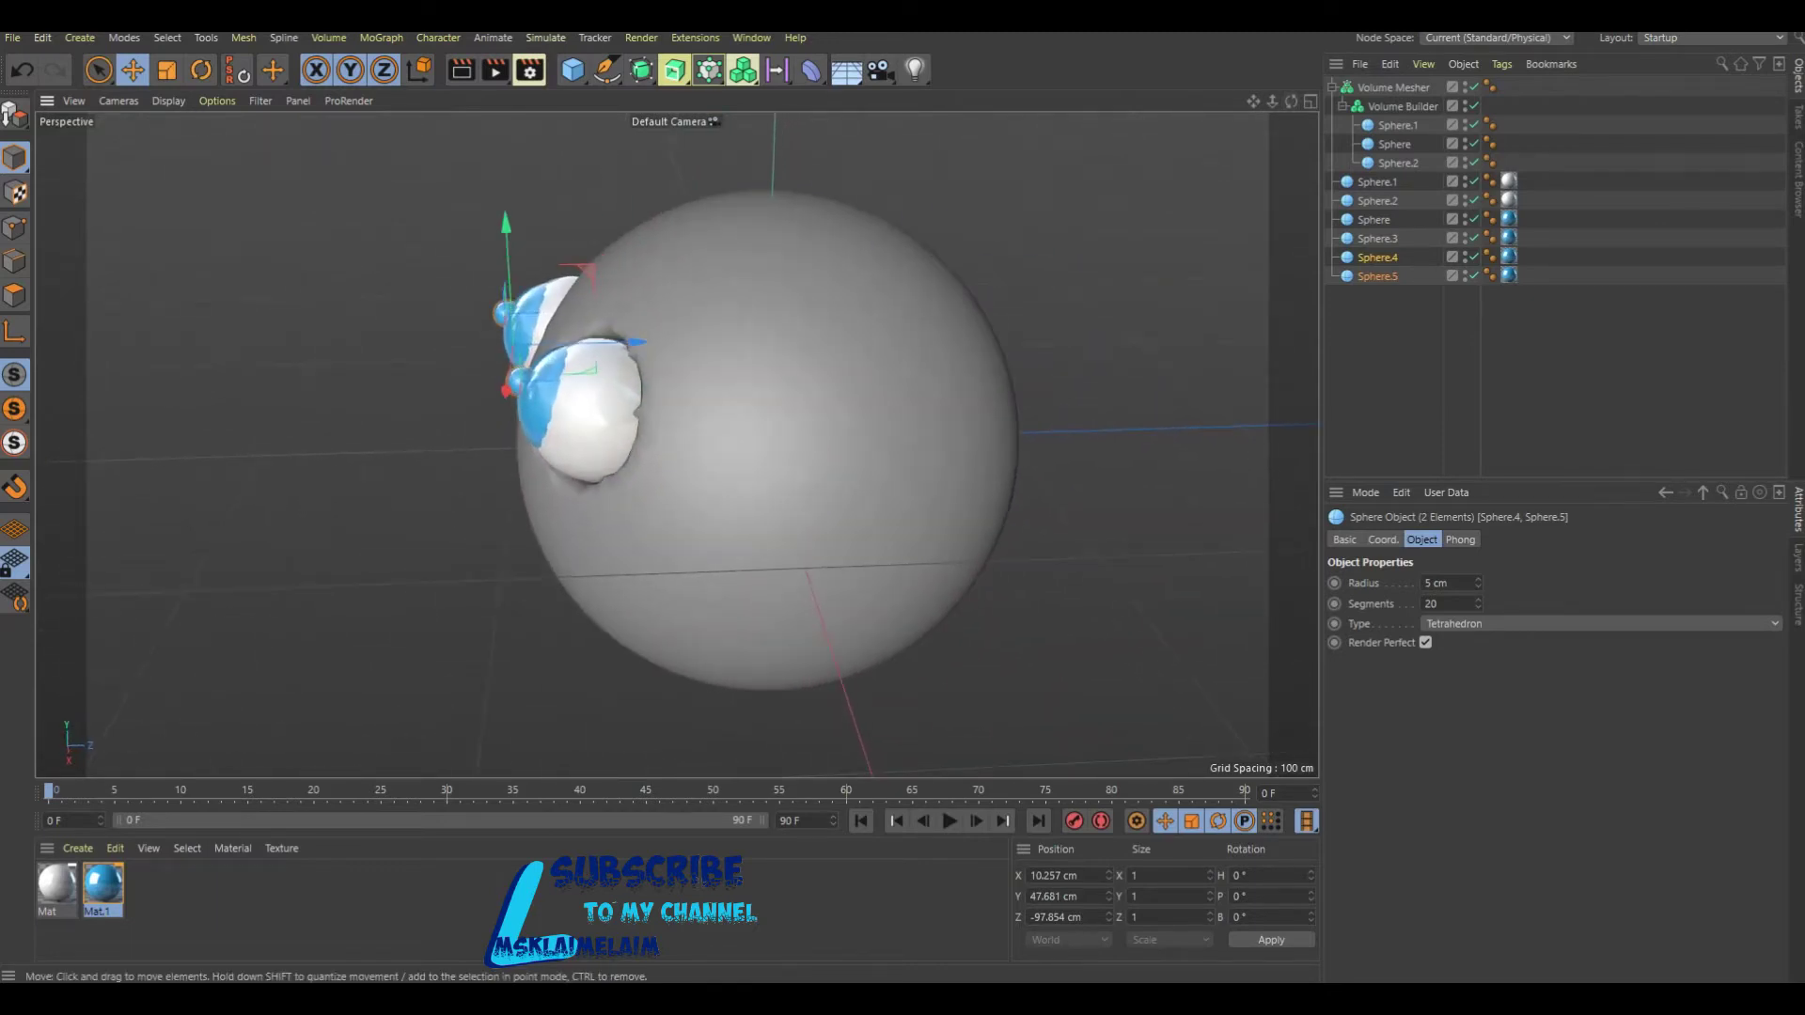
pyautogui.moveTo(506, 258); pyautogui.dragTo(507, 271)
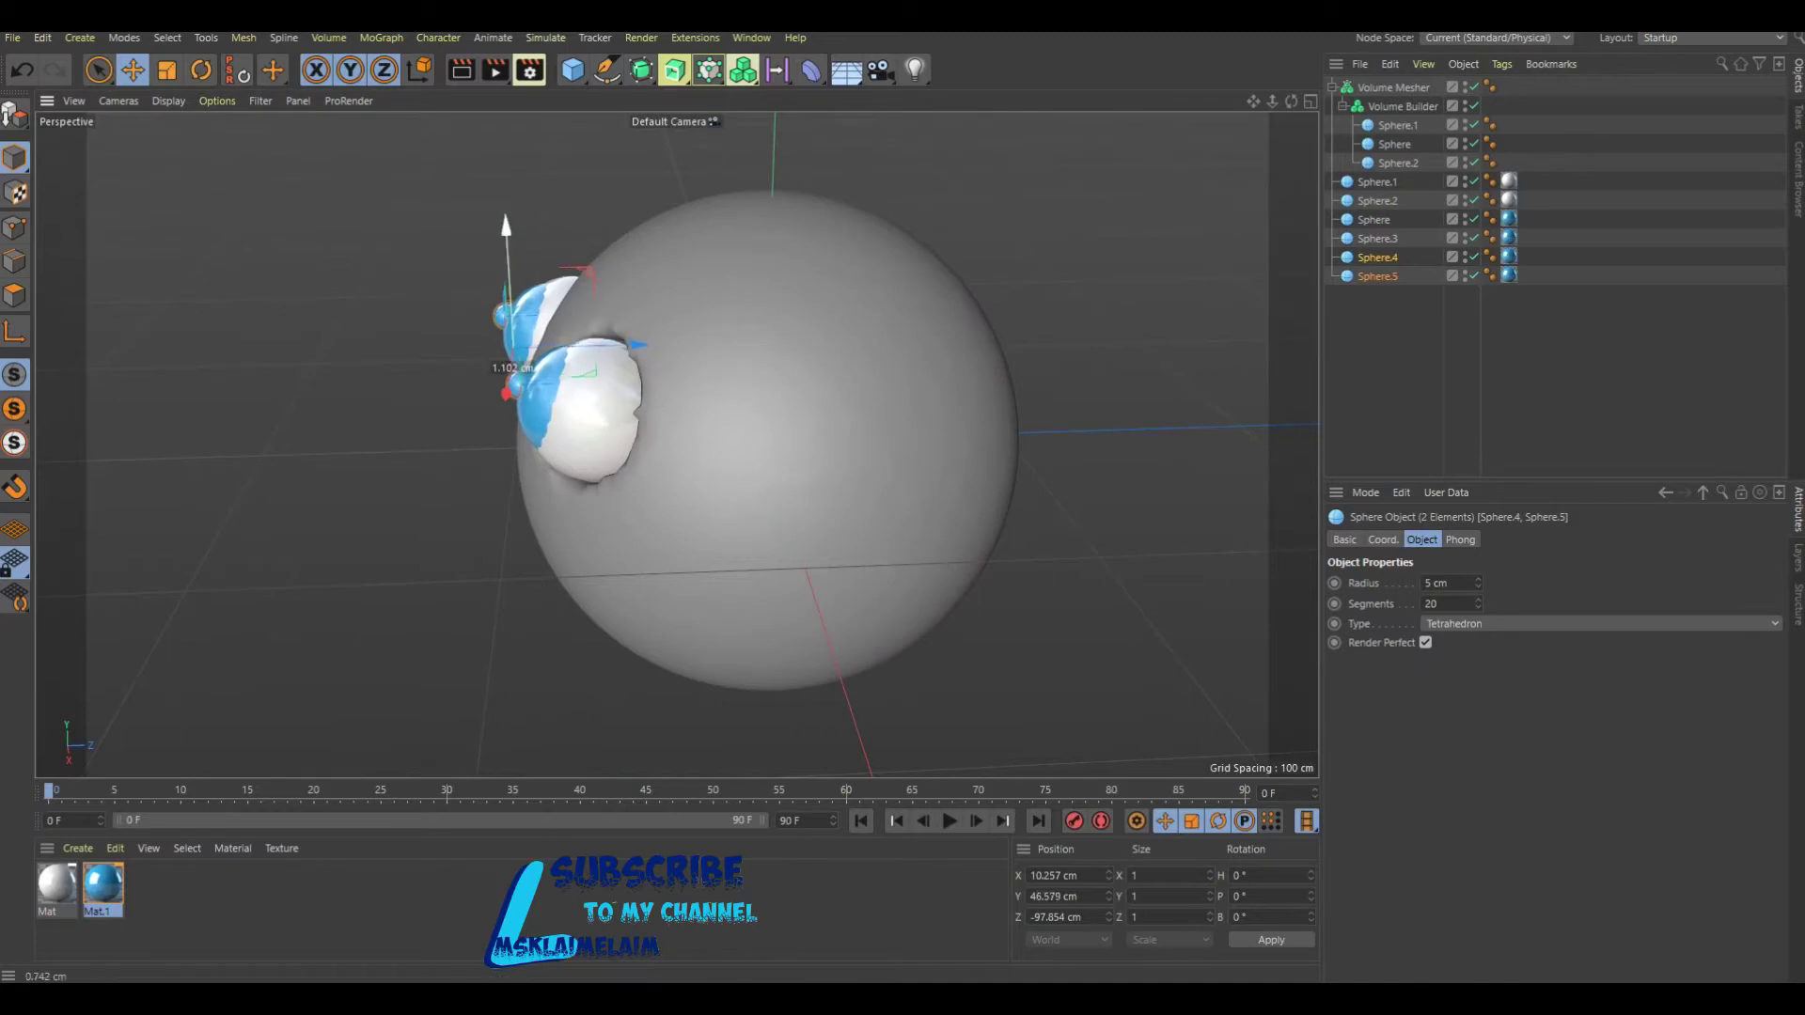
pyautogui.moveTo(636, 356)
pyautogui.mouseDown()
pyautogui.moveTo(676, 444)
pyautogui.moveTo(823, 440)
pyautogui.mouseUp()
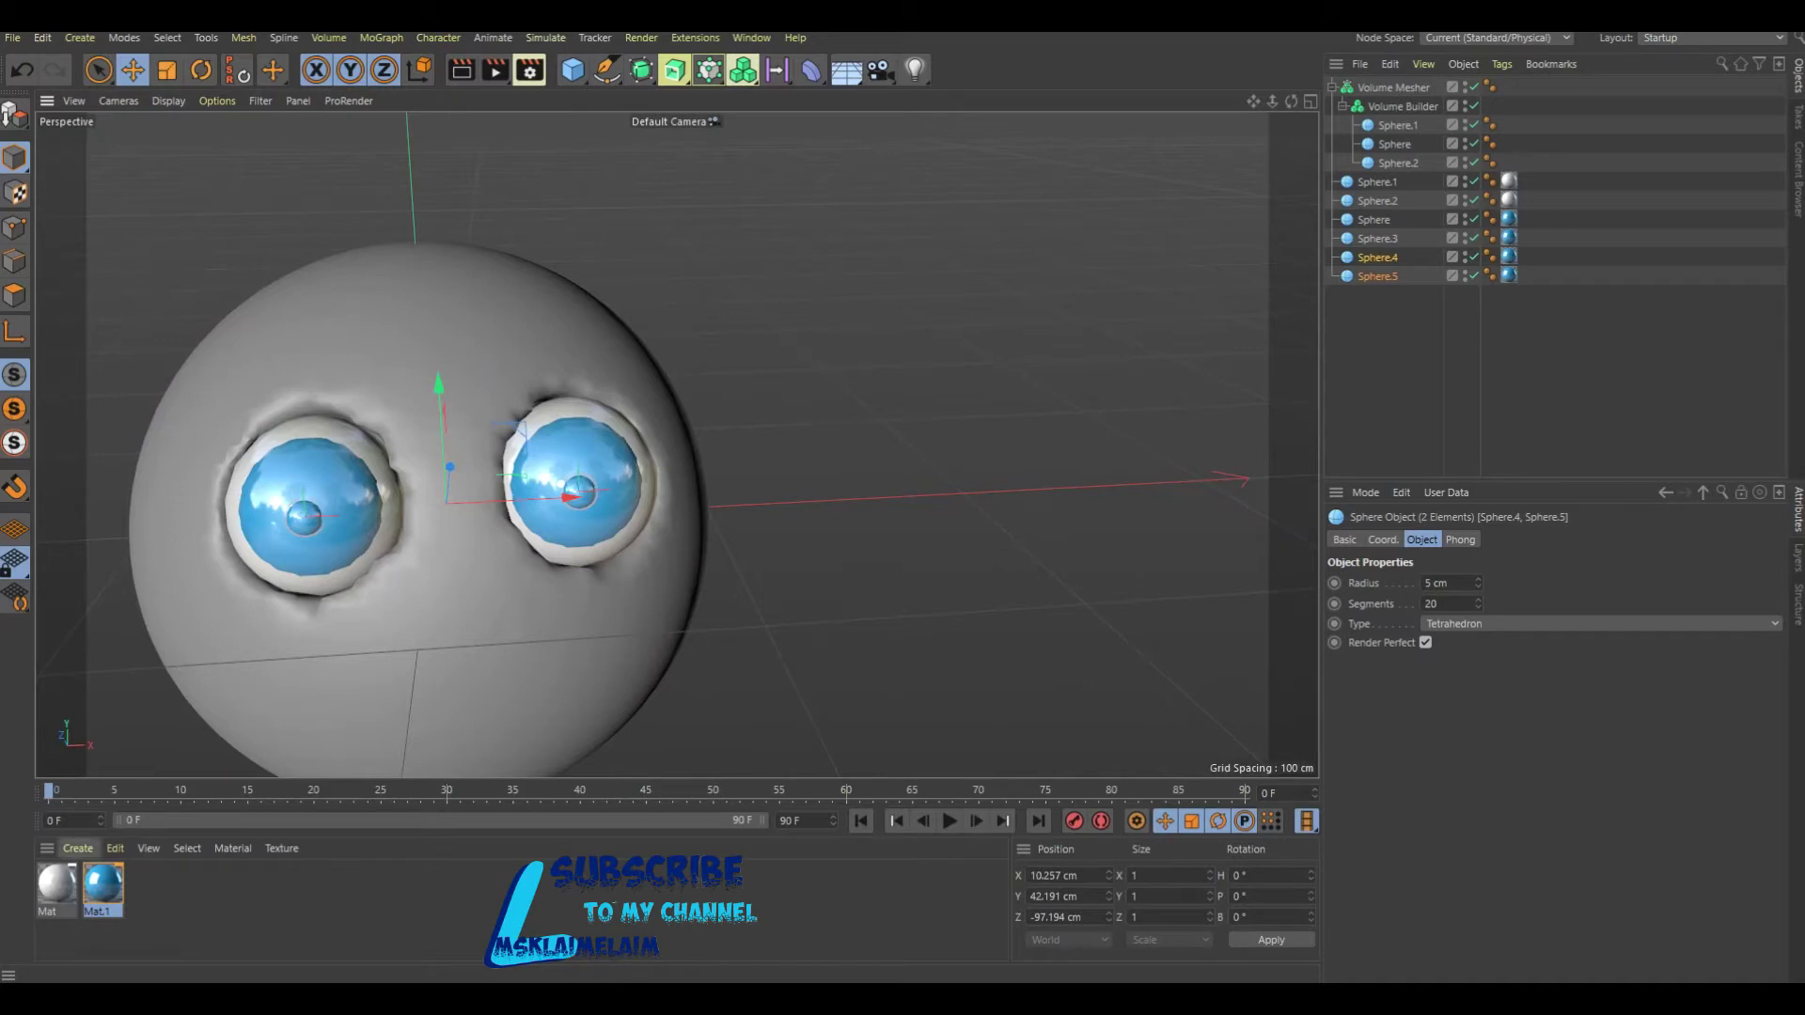
pyautogui.hotkey('ctrl', 'c')
pyautogui.hotkey('ctrl', 'v')
# Turn off Mat.2's Color channel so it becomes black and reflective.
pyautogui.doubleClick(148, 885)
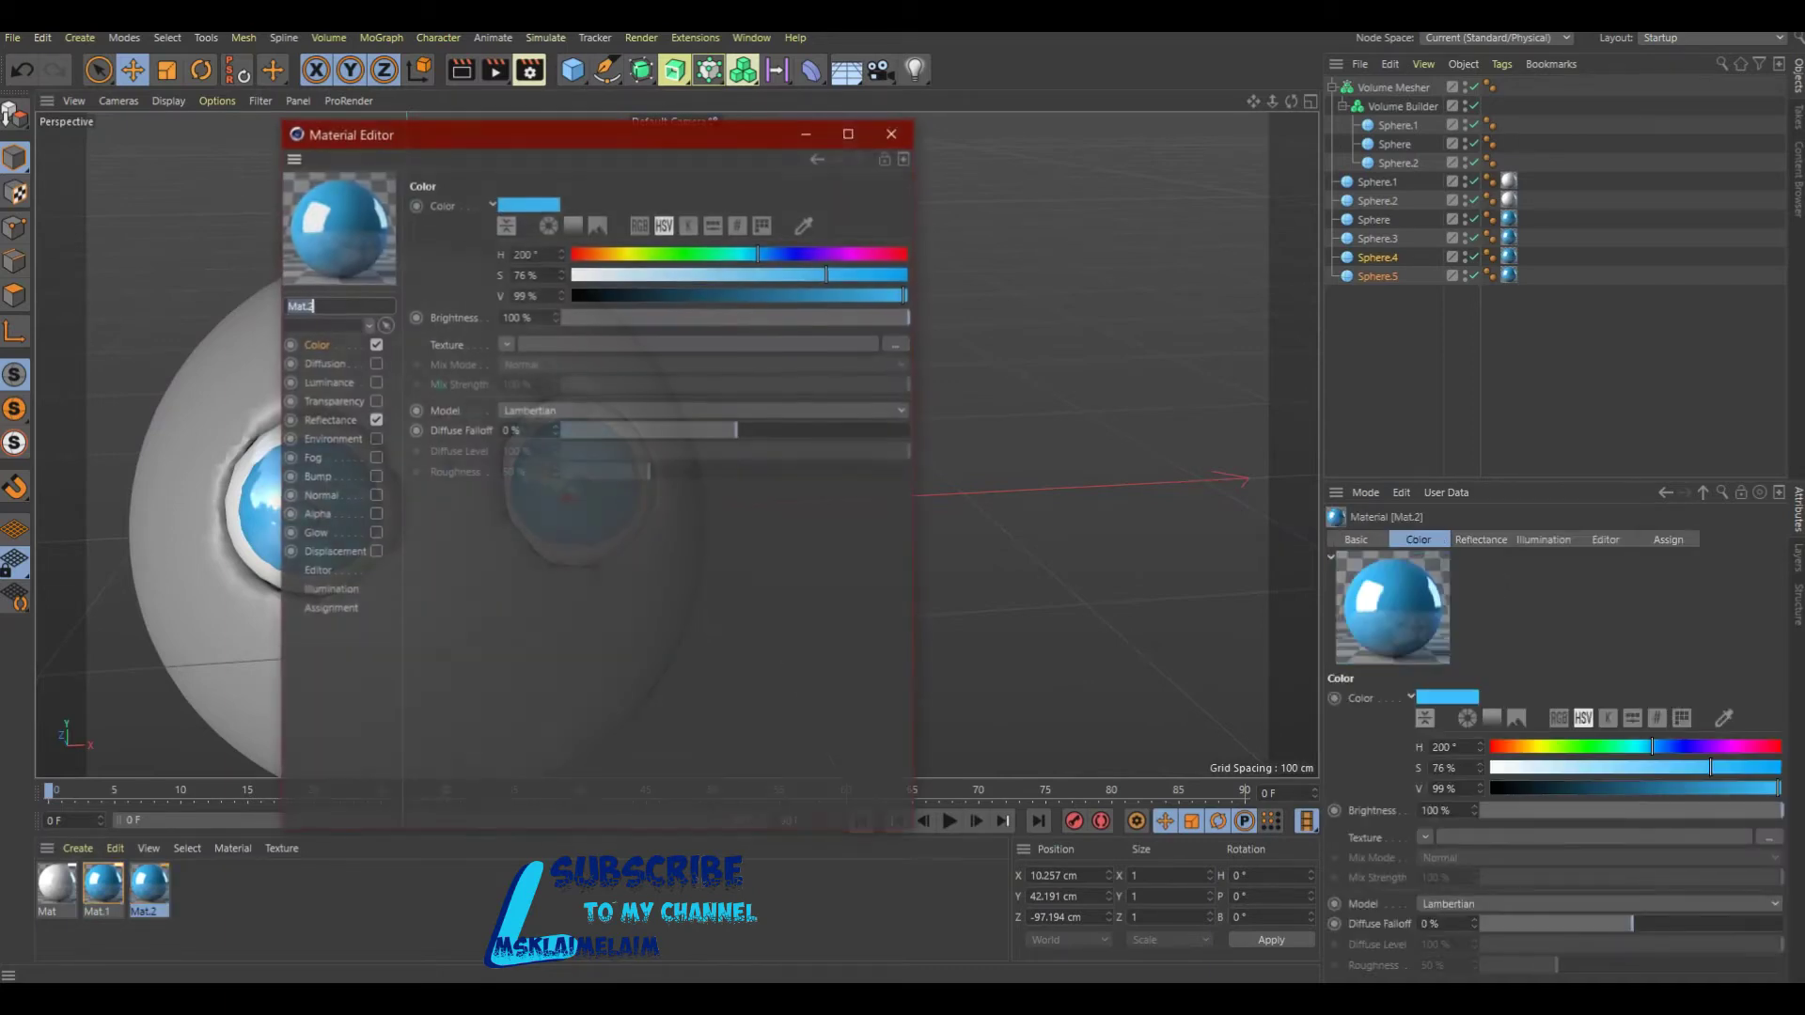
pyautogui.click(375, 344)
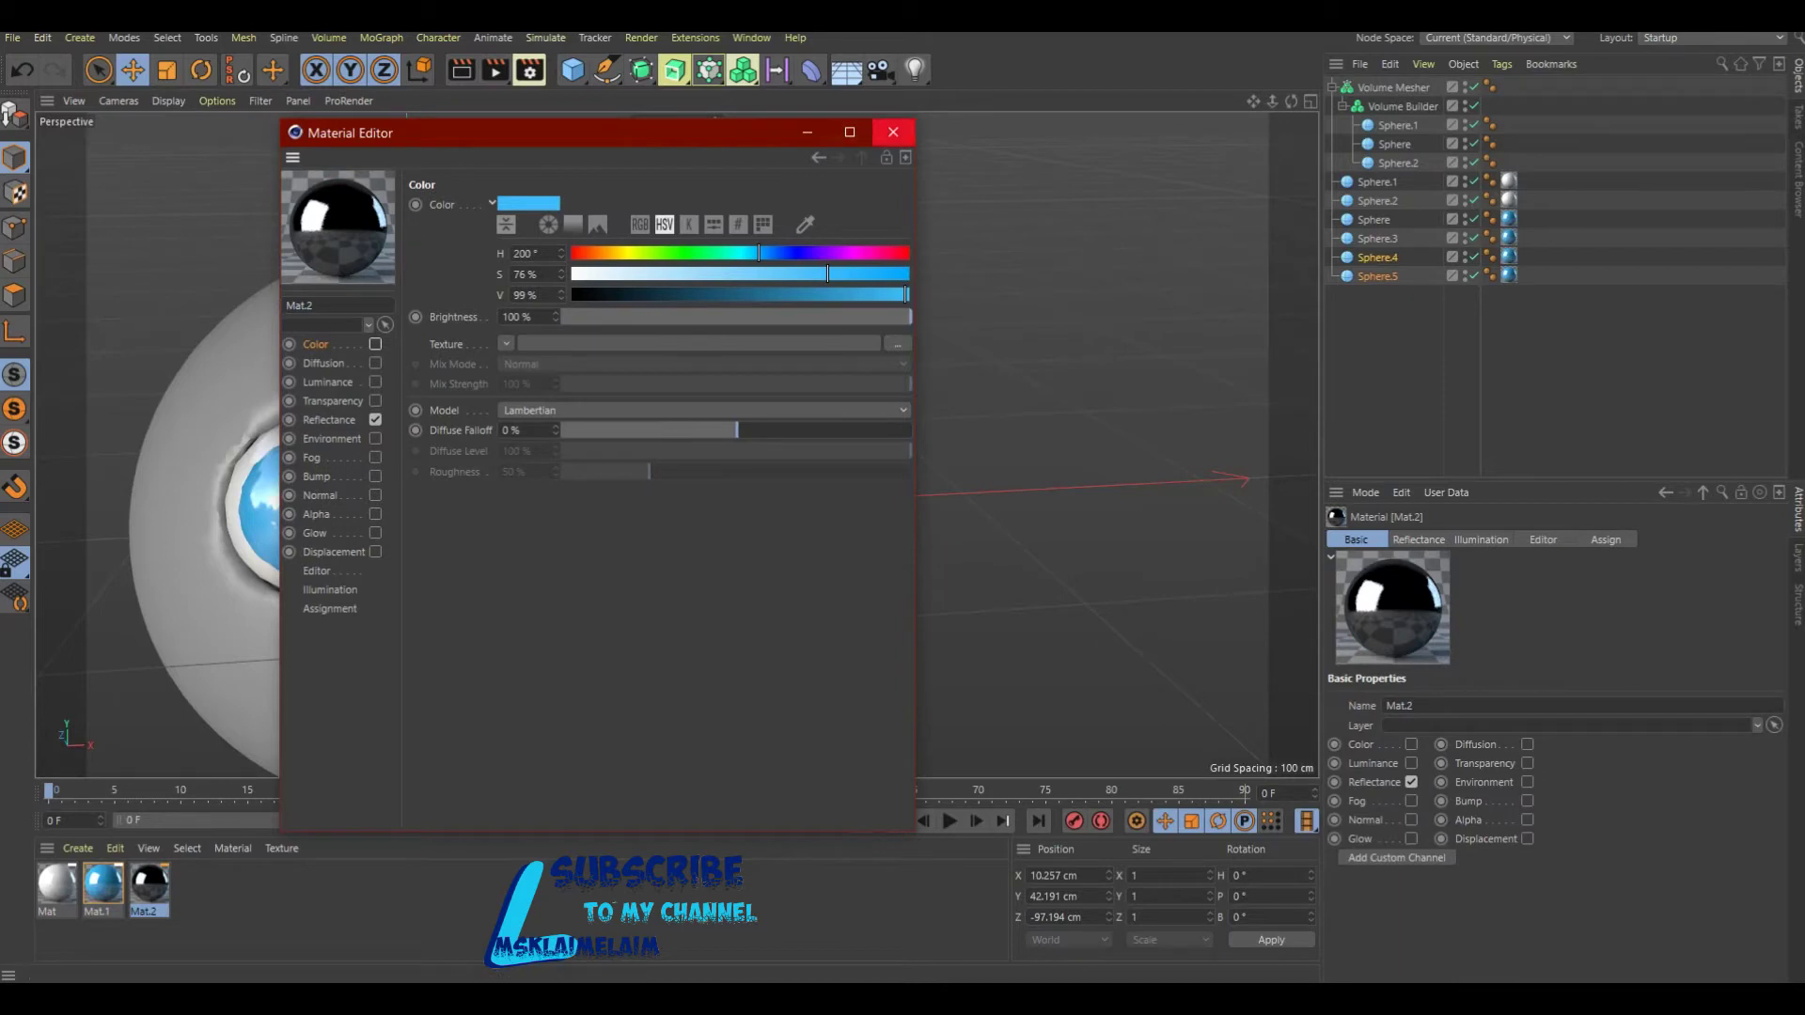
pyautogui.click(893, 131)
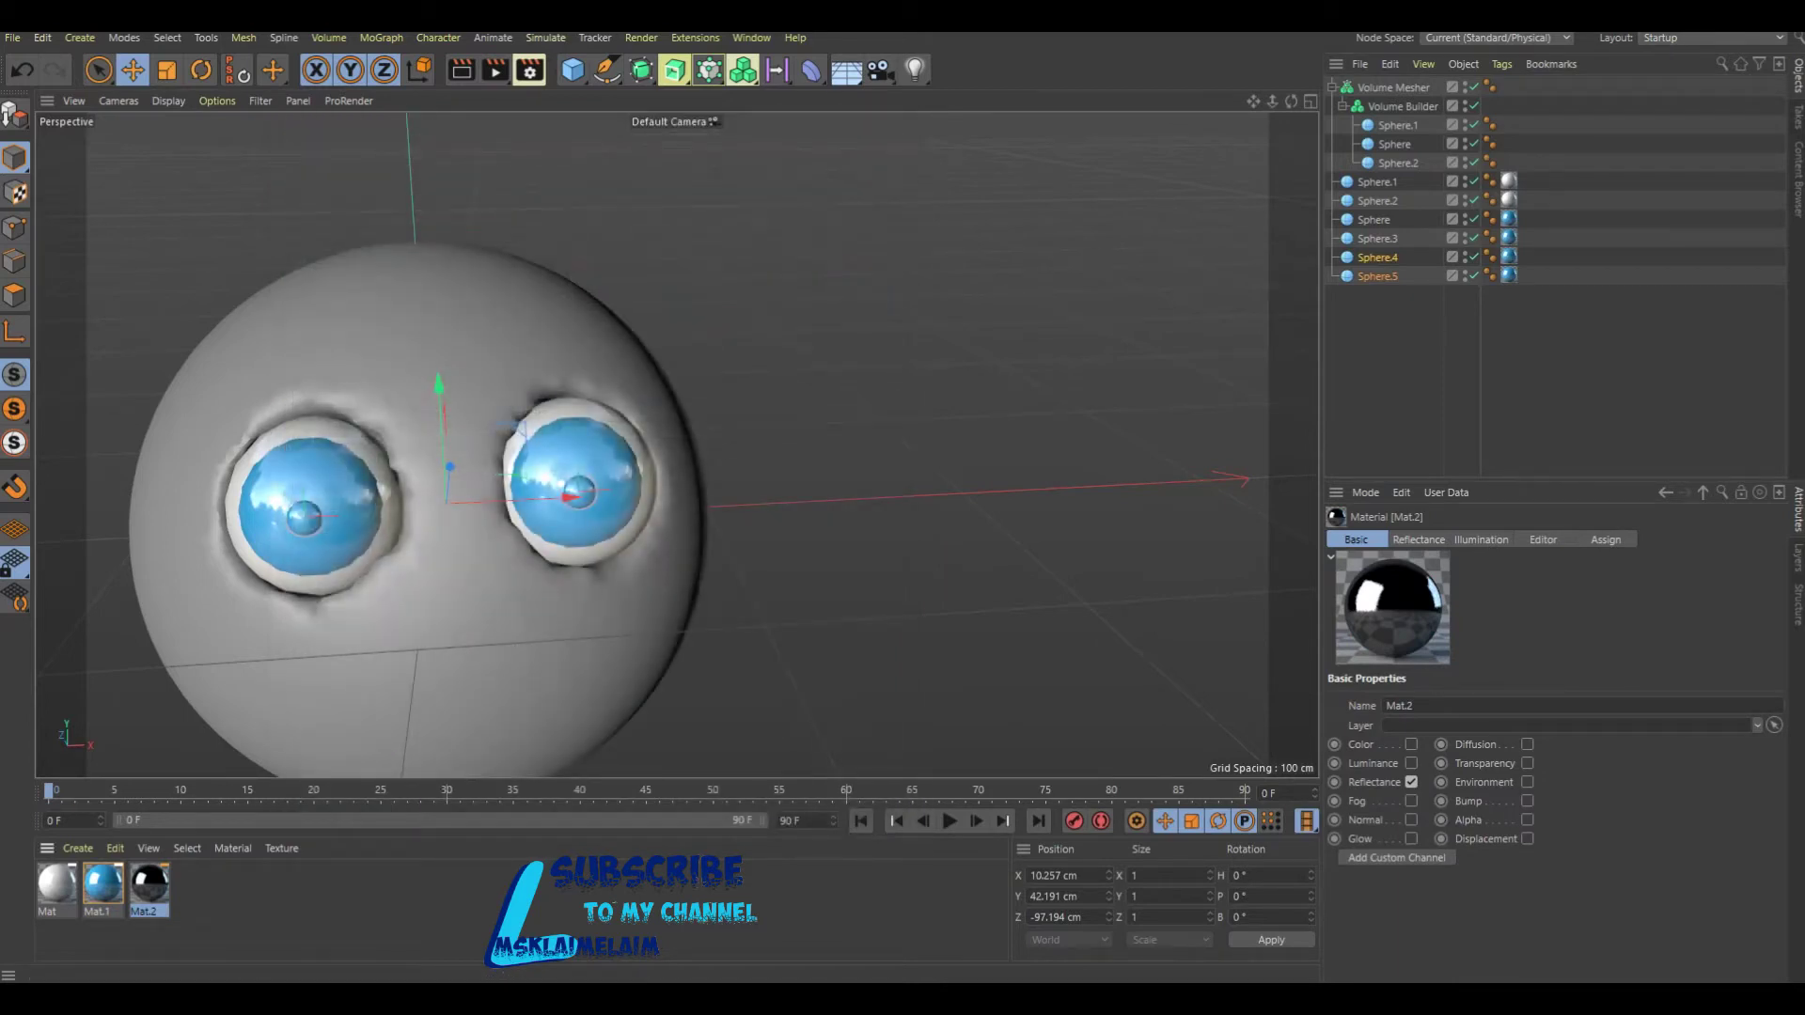
# Apply the black Mat.2 to Sphere.4 and Sphere.5 and render a preview.
pyautogui.moveTo(148, 886); pyautogui.dragTo(304, 516)
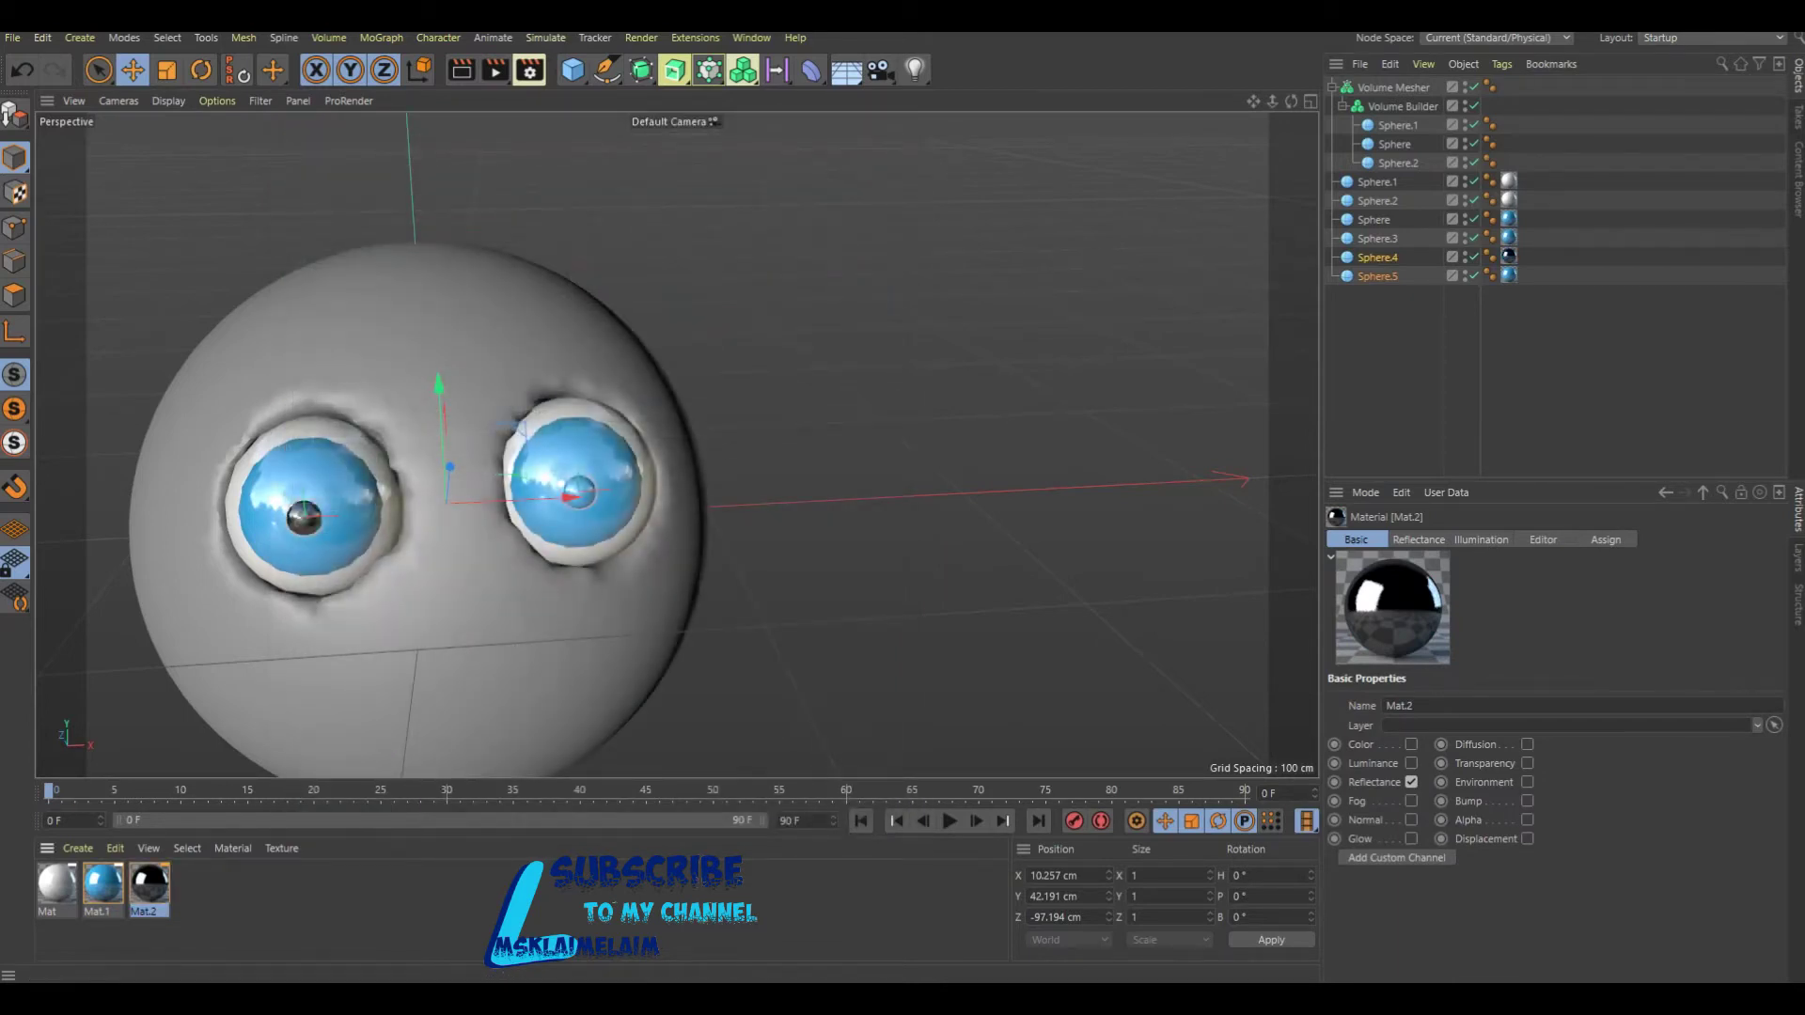
pyautogui.moveTo(148, 886); pyautogui.dragTo(578, 490)
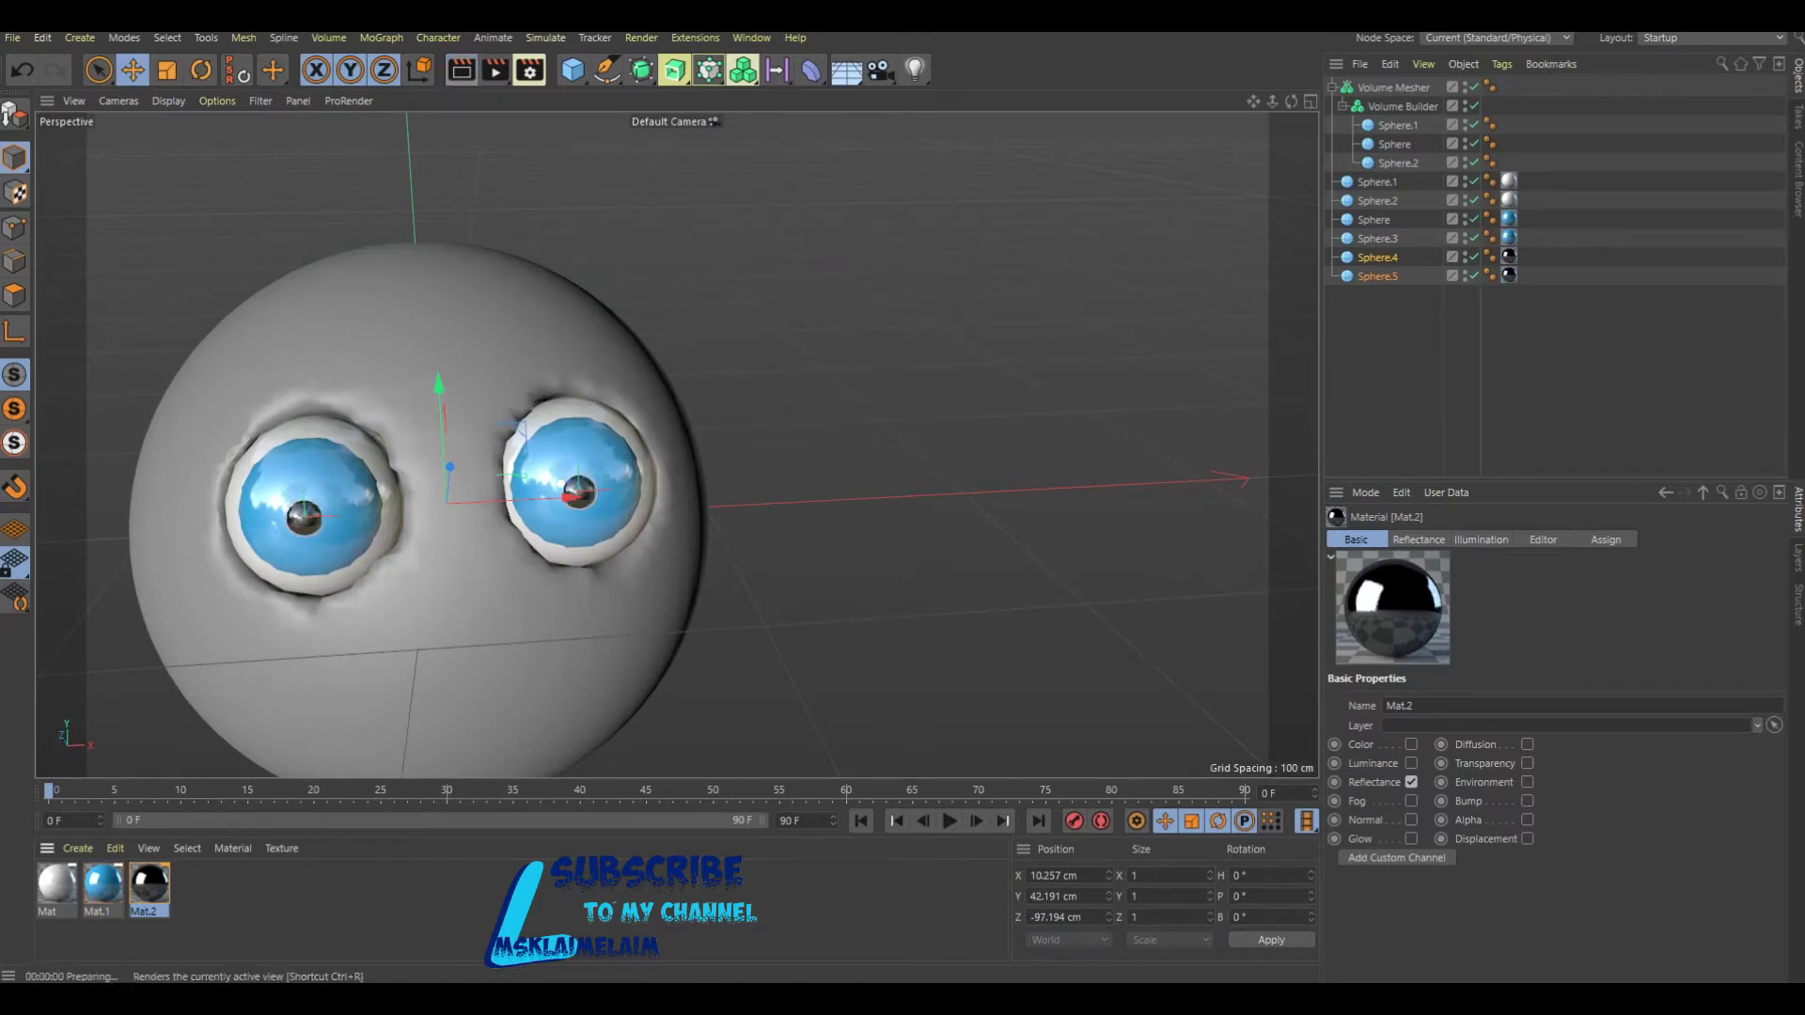
pyautogui.hotkey('ctrl', 'r')
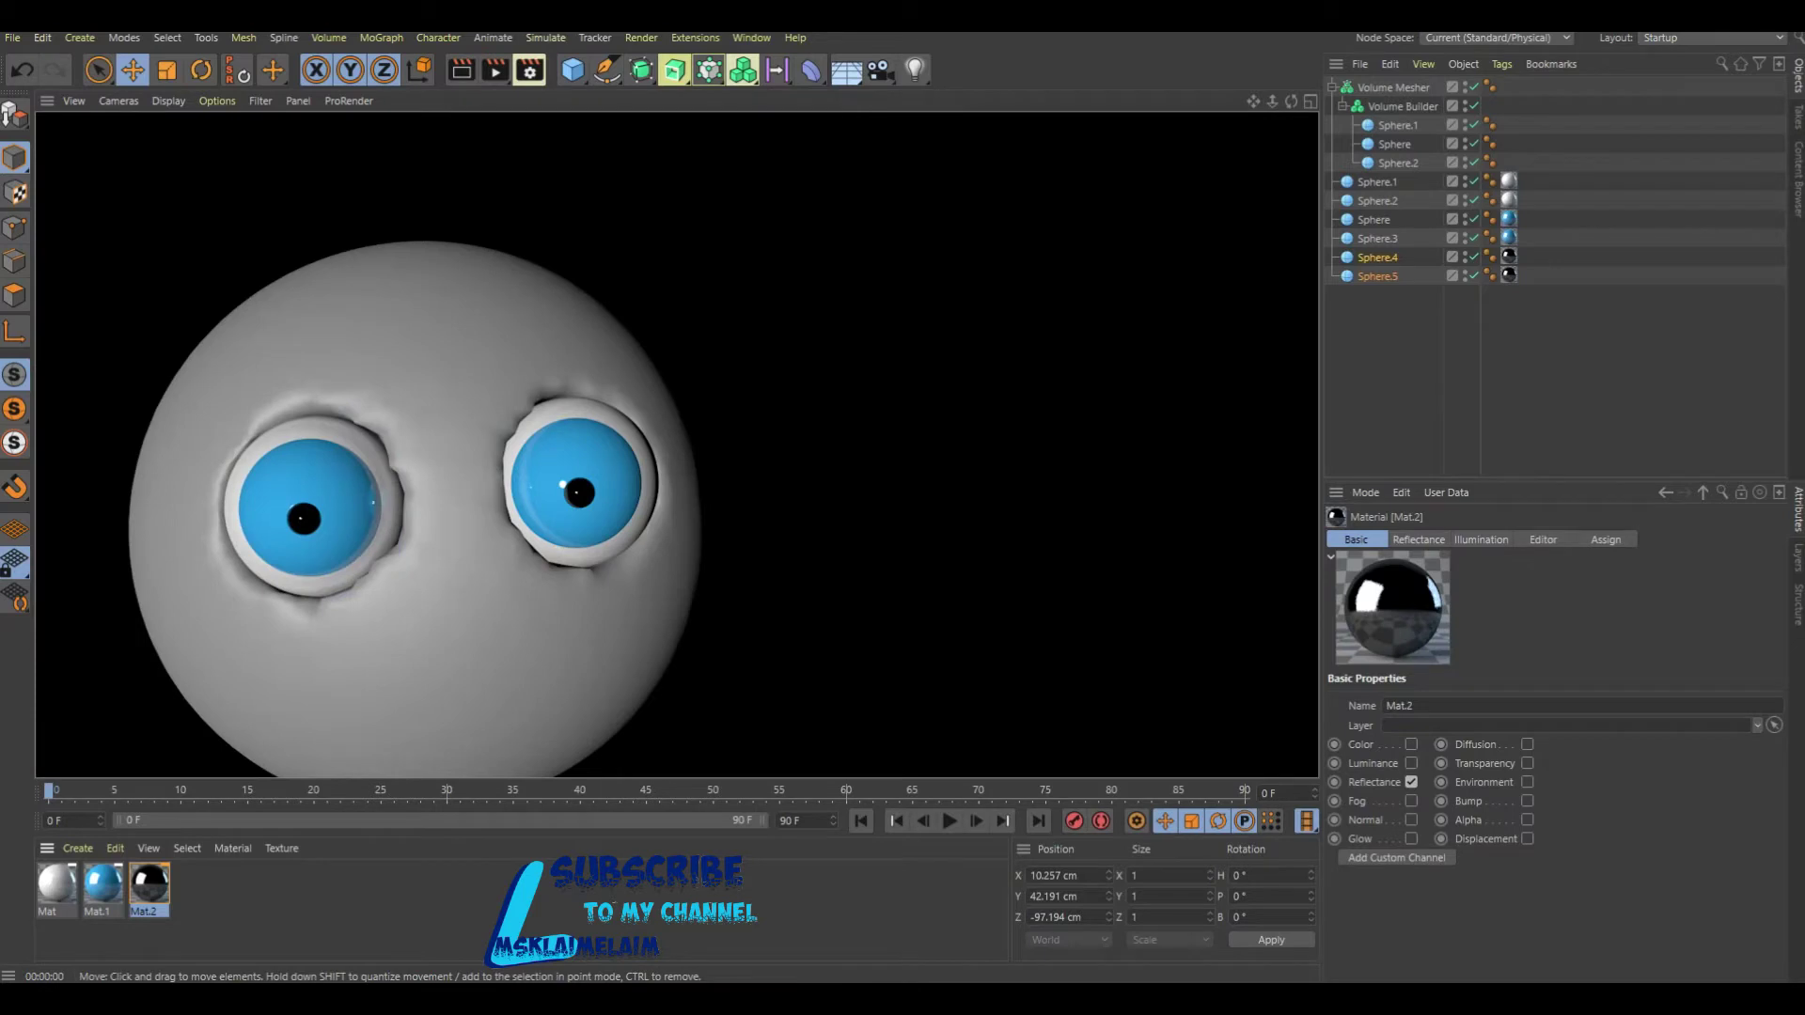
pyautogui.moveTo(1291, 100)
pyautogui.mouseDown()
pyautogui.moveTo(1222, 118)
pyautogui.moveTo(1260, 108)
pyautogui.mouseUp()
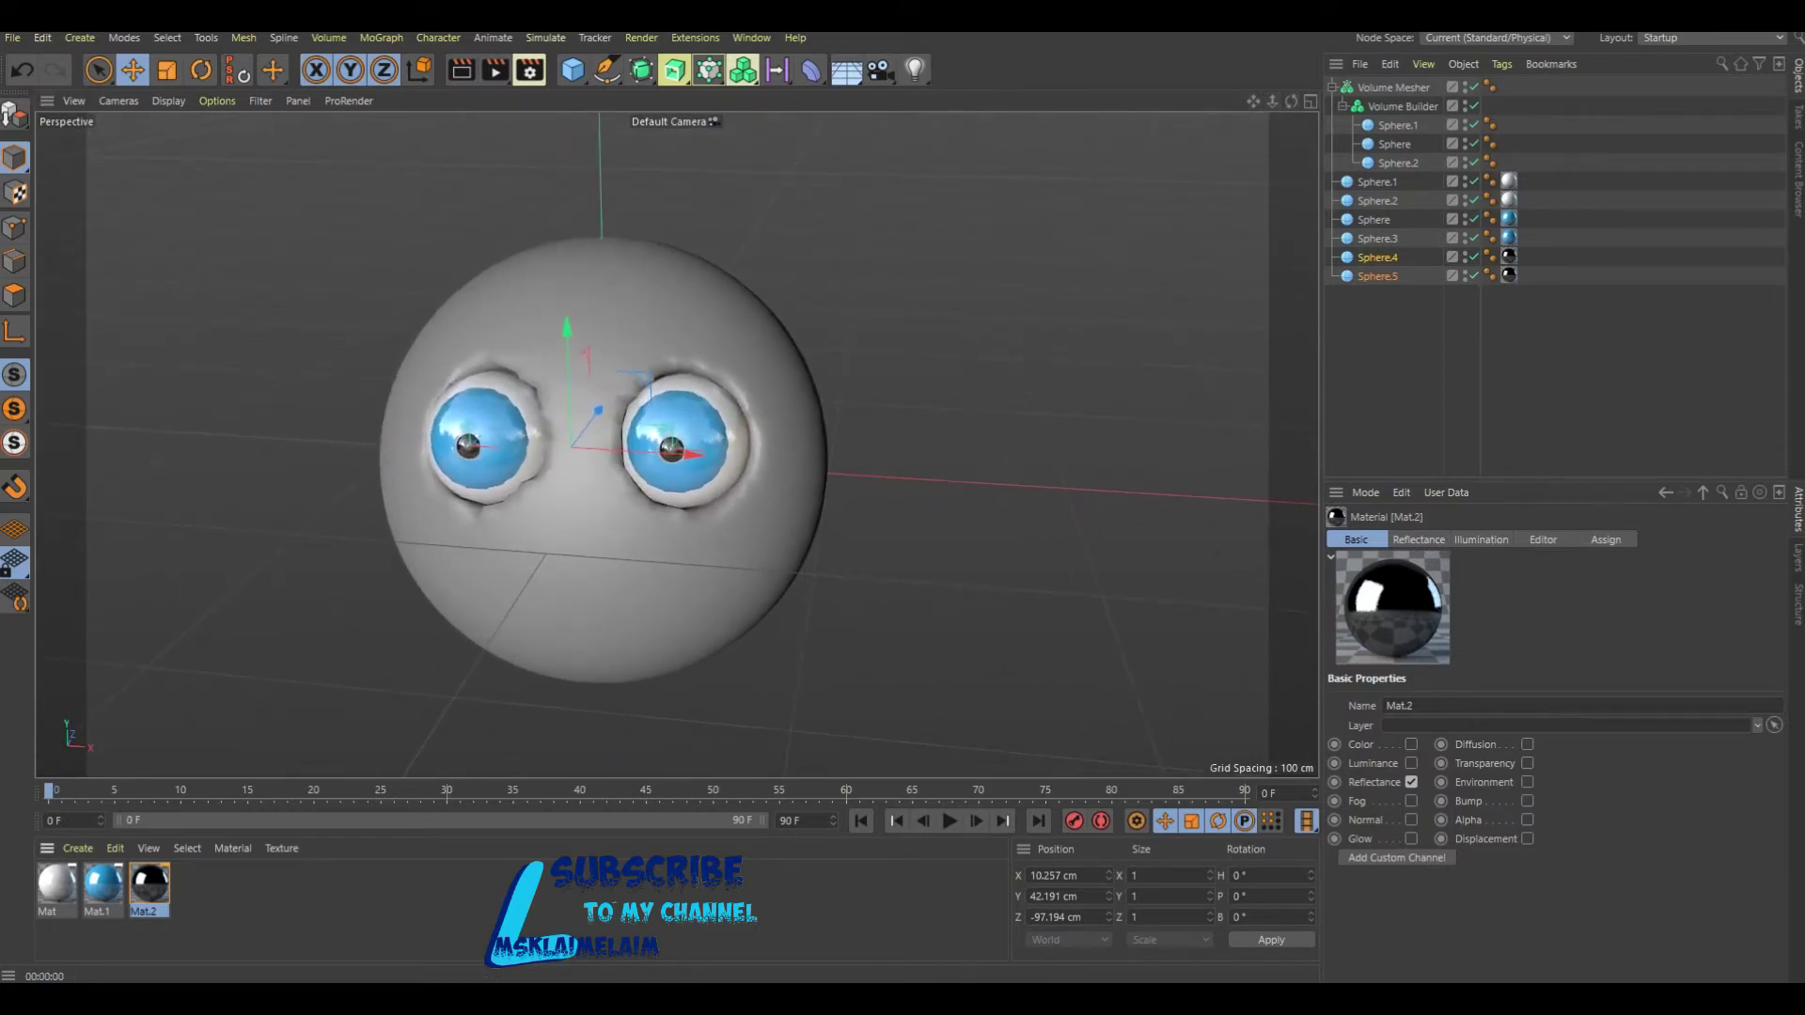
# Create Mat.3 and make it yellow with hue 44° and saturation 90%.
pyautogui.hotkey('ctrl', 'n')
pyautogui.doubleClick(196, 884)
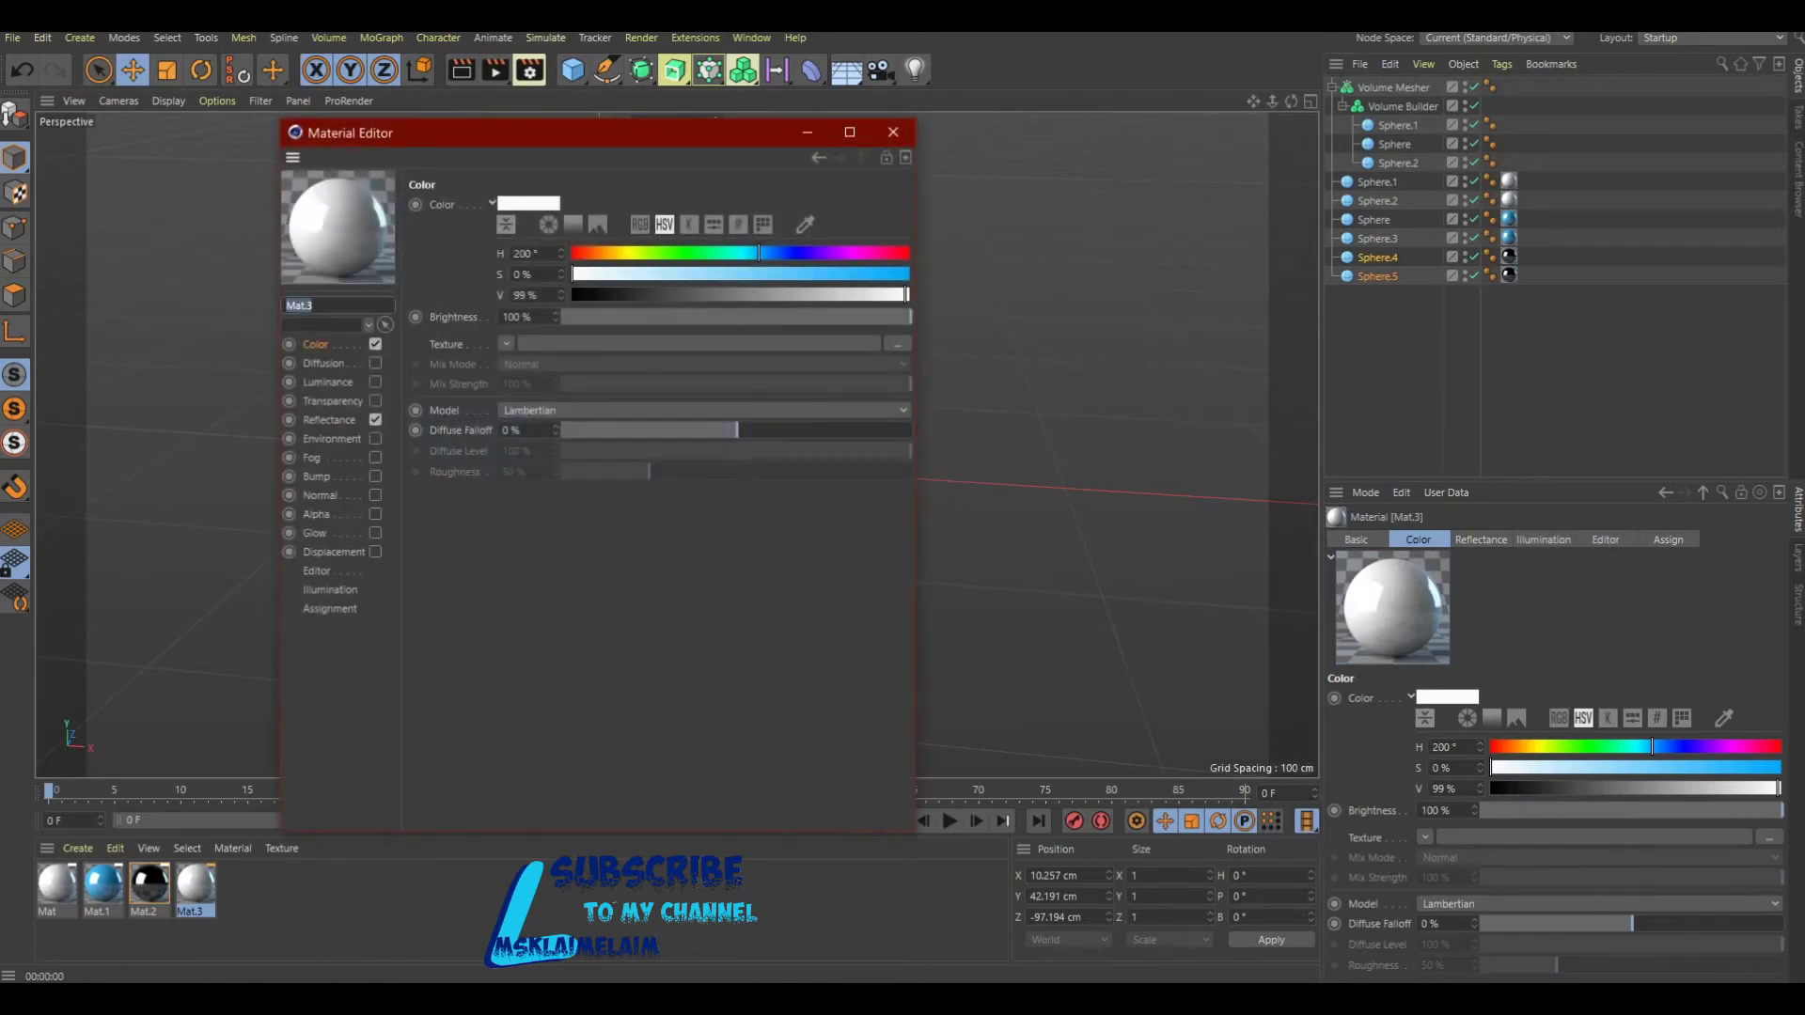
pyautogui.click(613, 253)
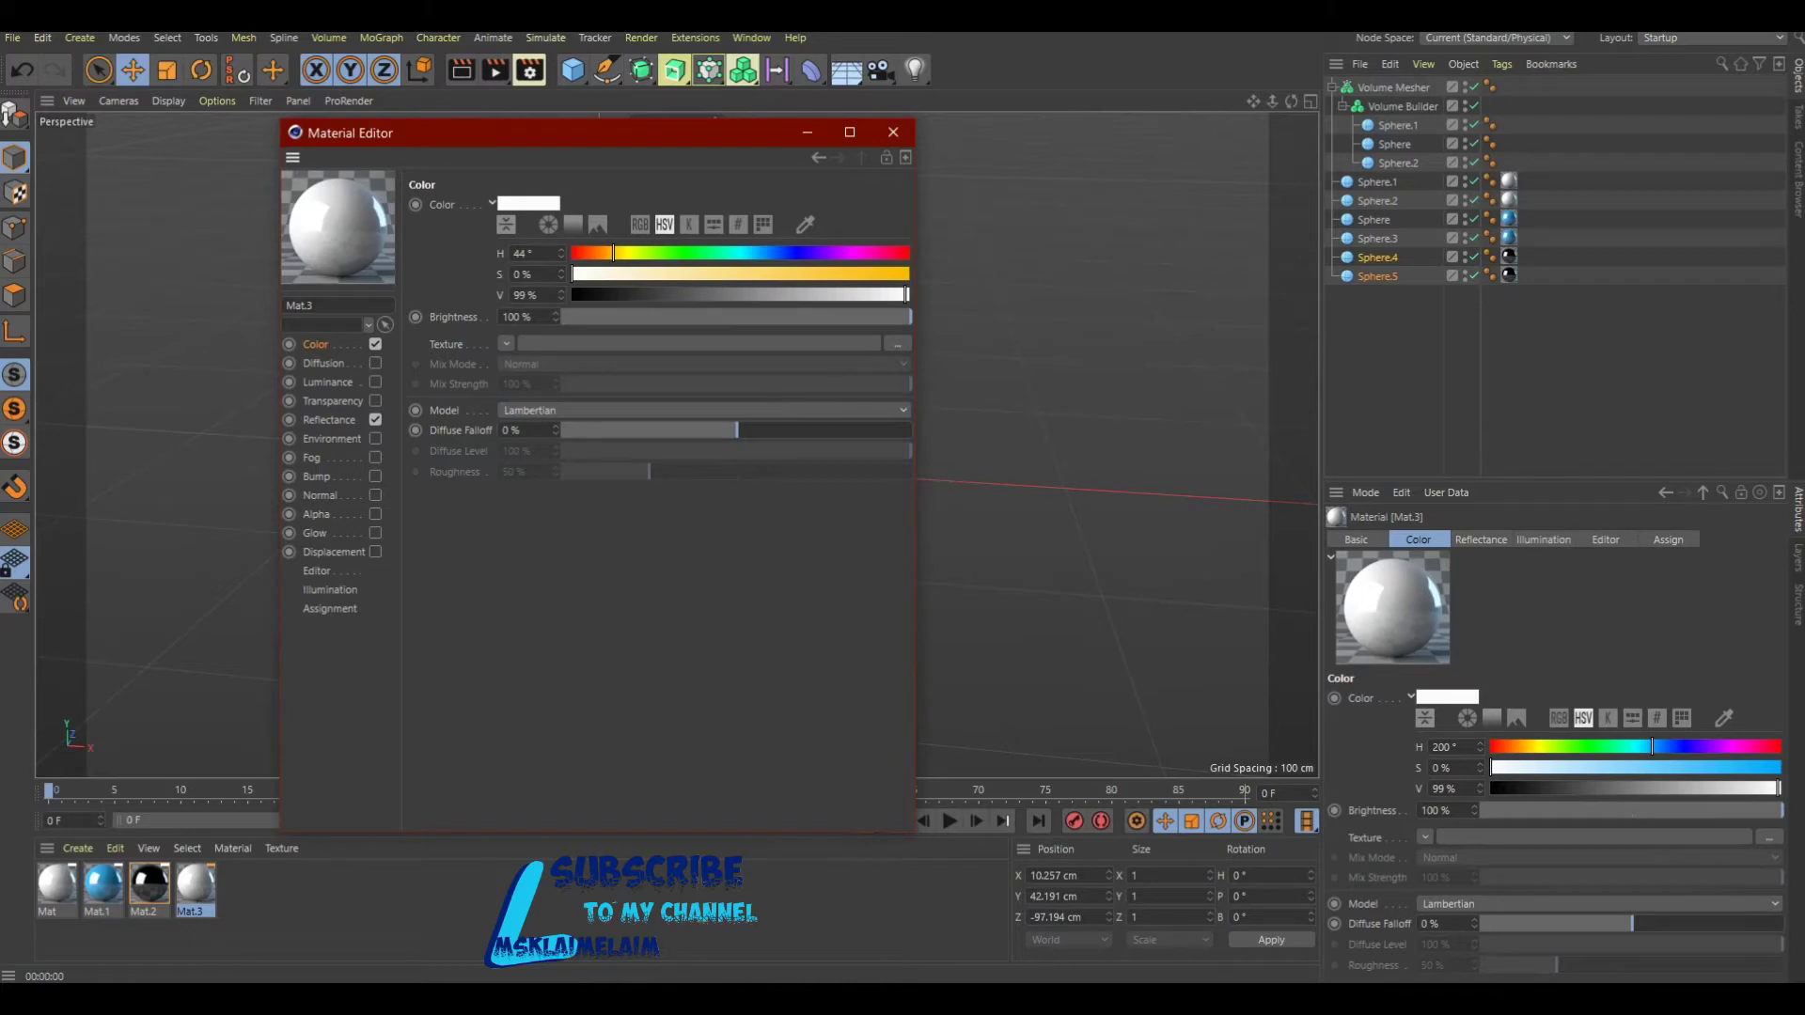
pyautogui.click(875, 274)
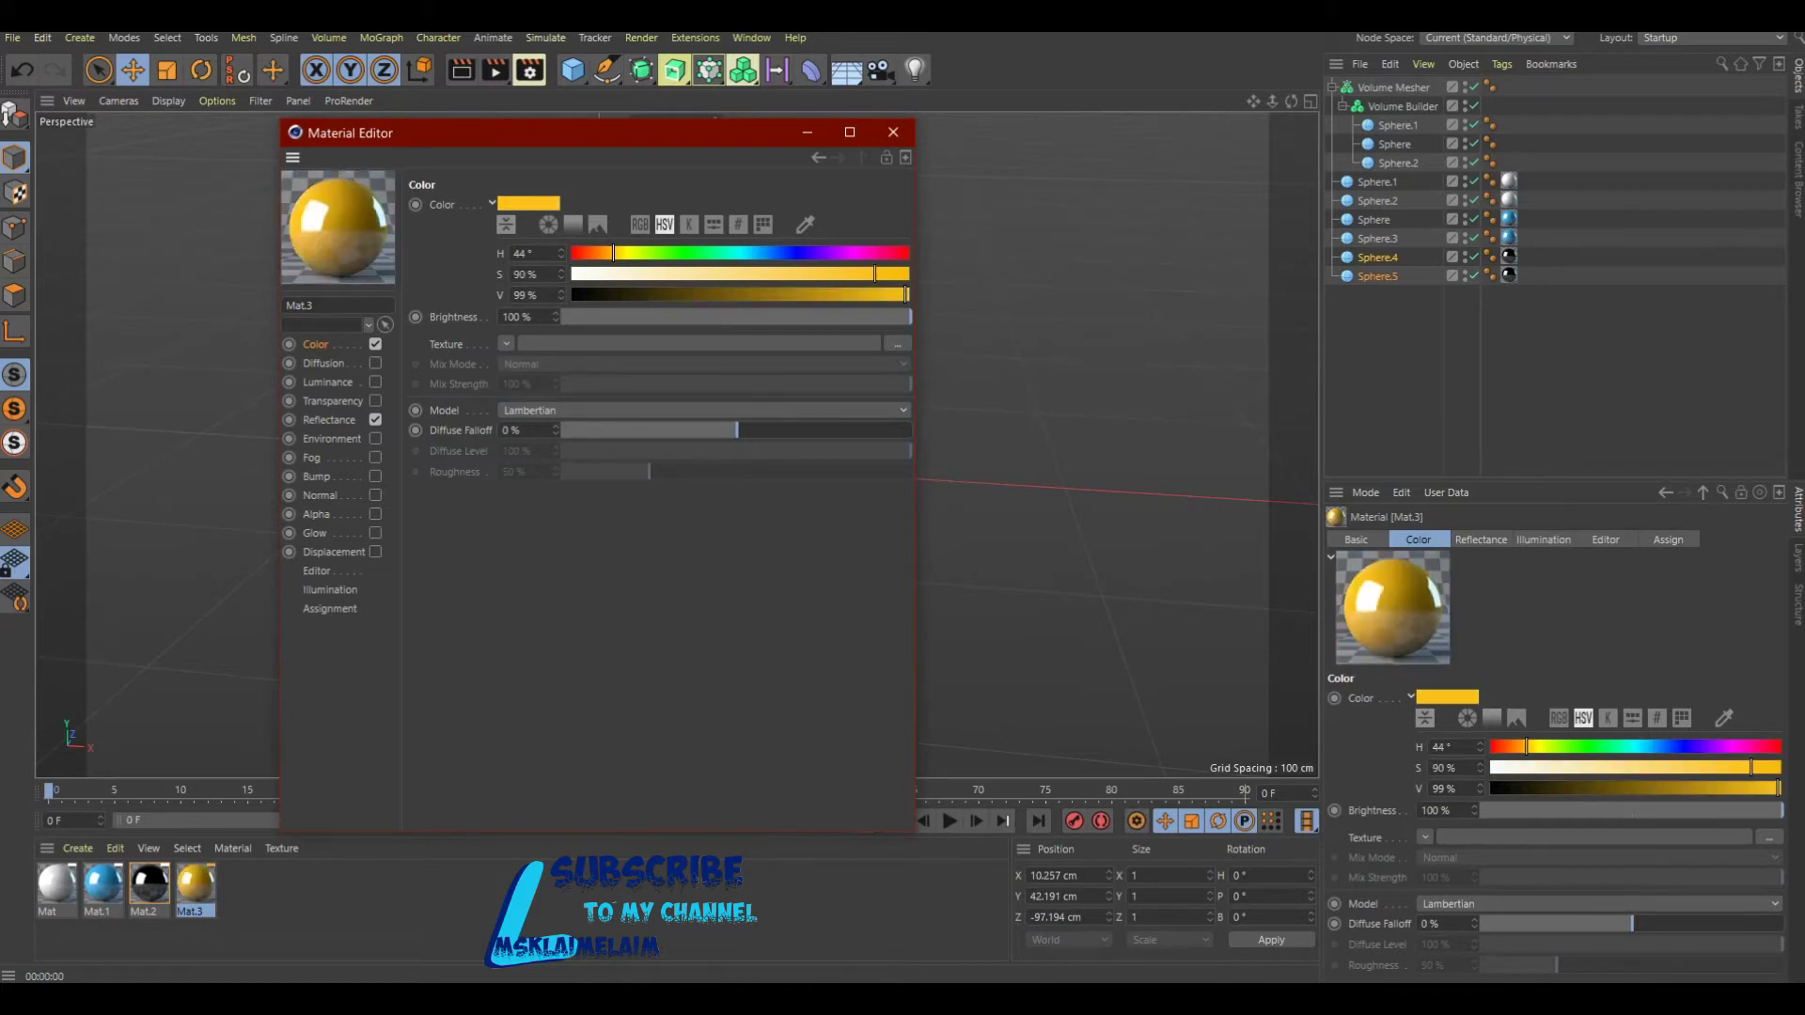
pyautogui.click(894, 132)
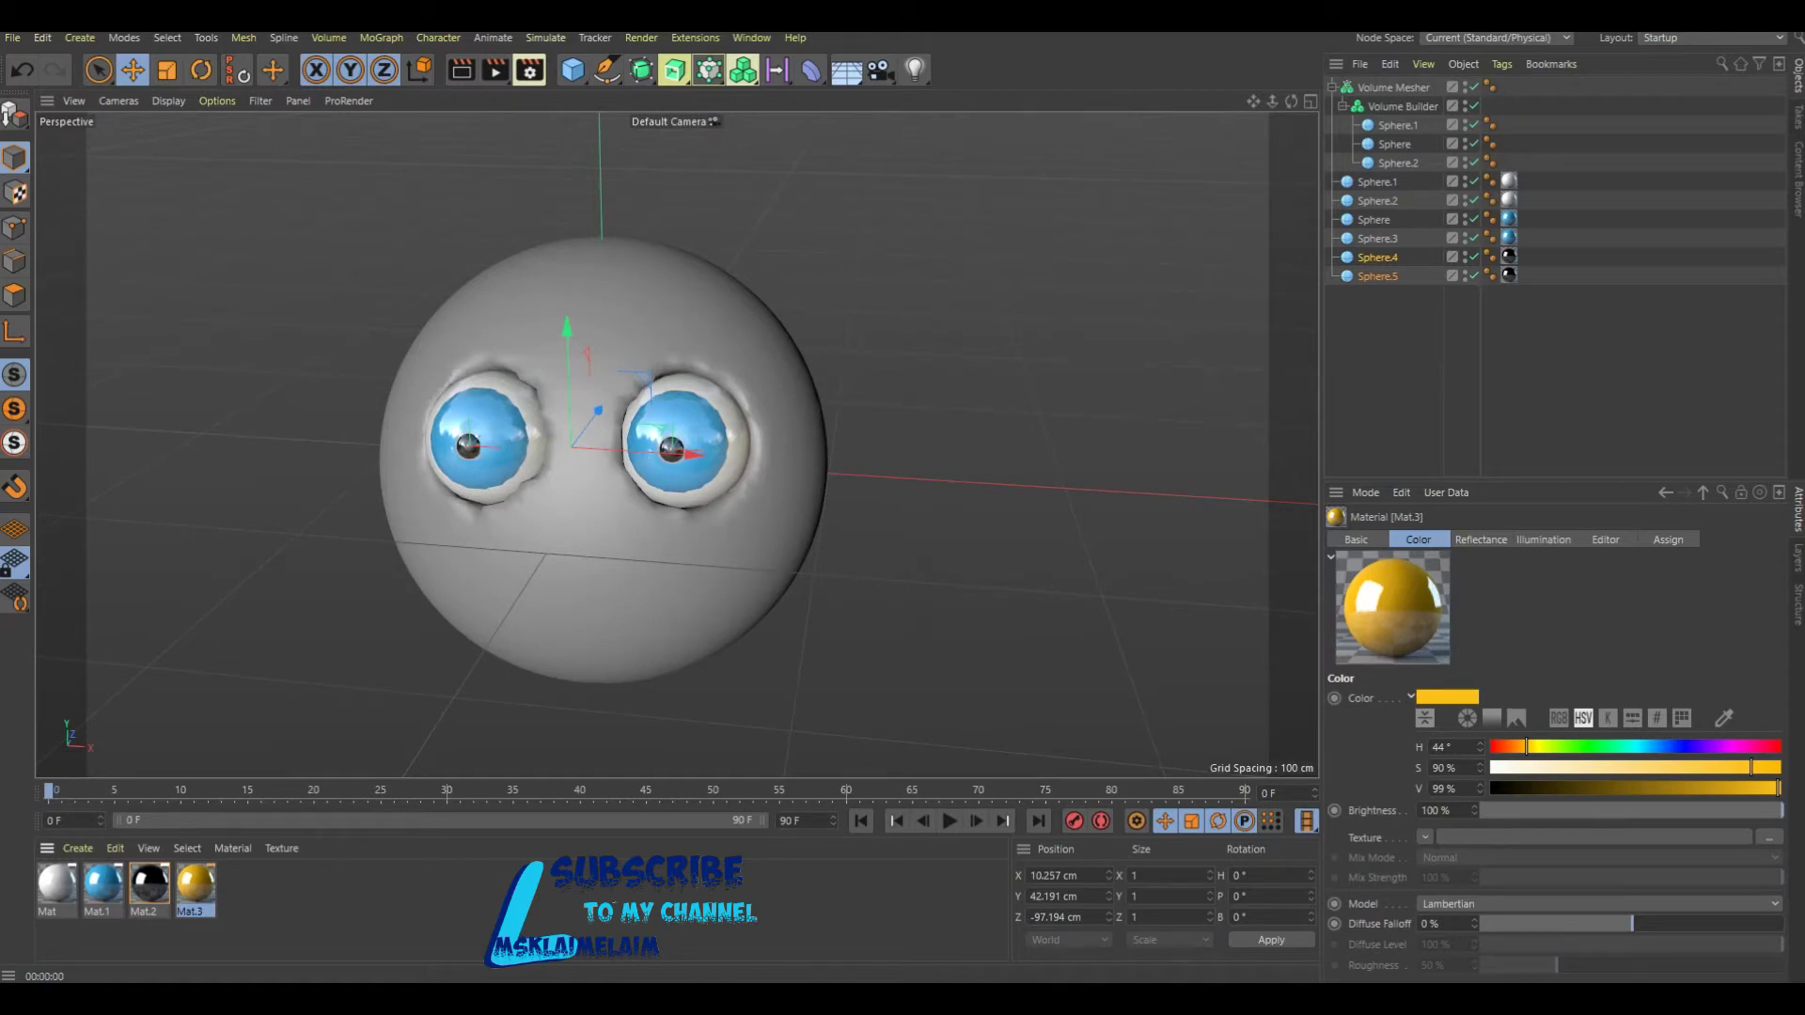
# Apply yellow Mat.3 to the Volume Mesher head and run a test render.
pyautogui.moveTo(195, 884); pyautogui.dragTo(602, 545)
pyautogui.hotkey('ctrl', 'r')
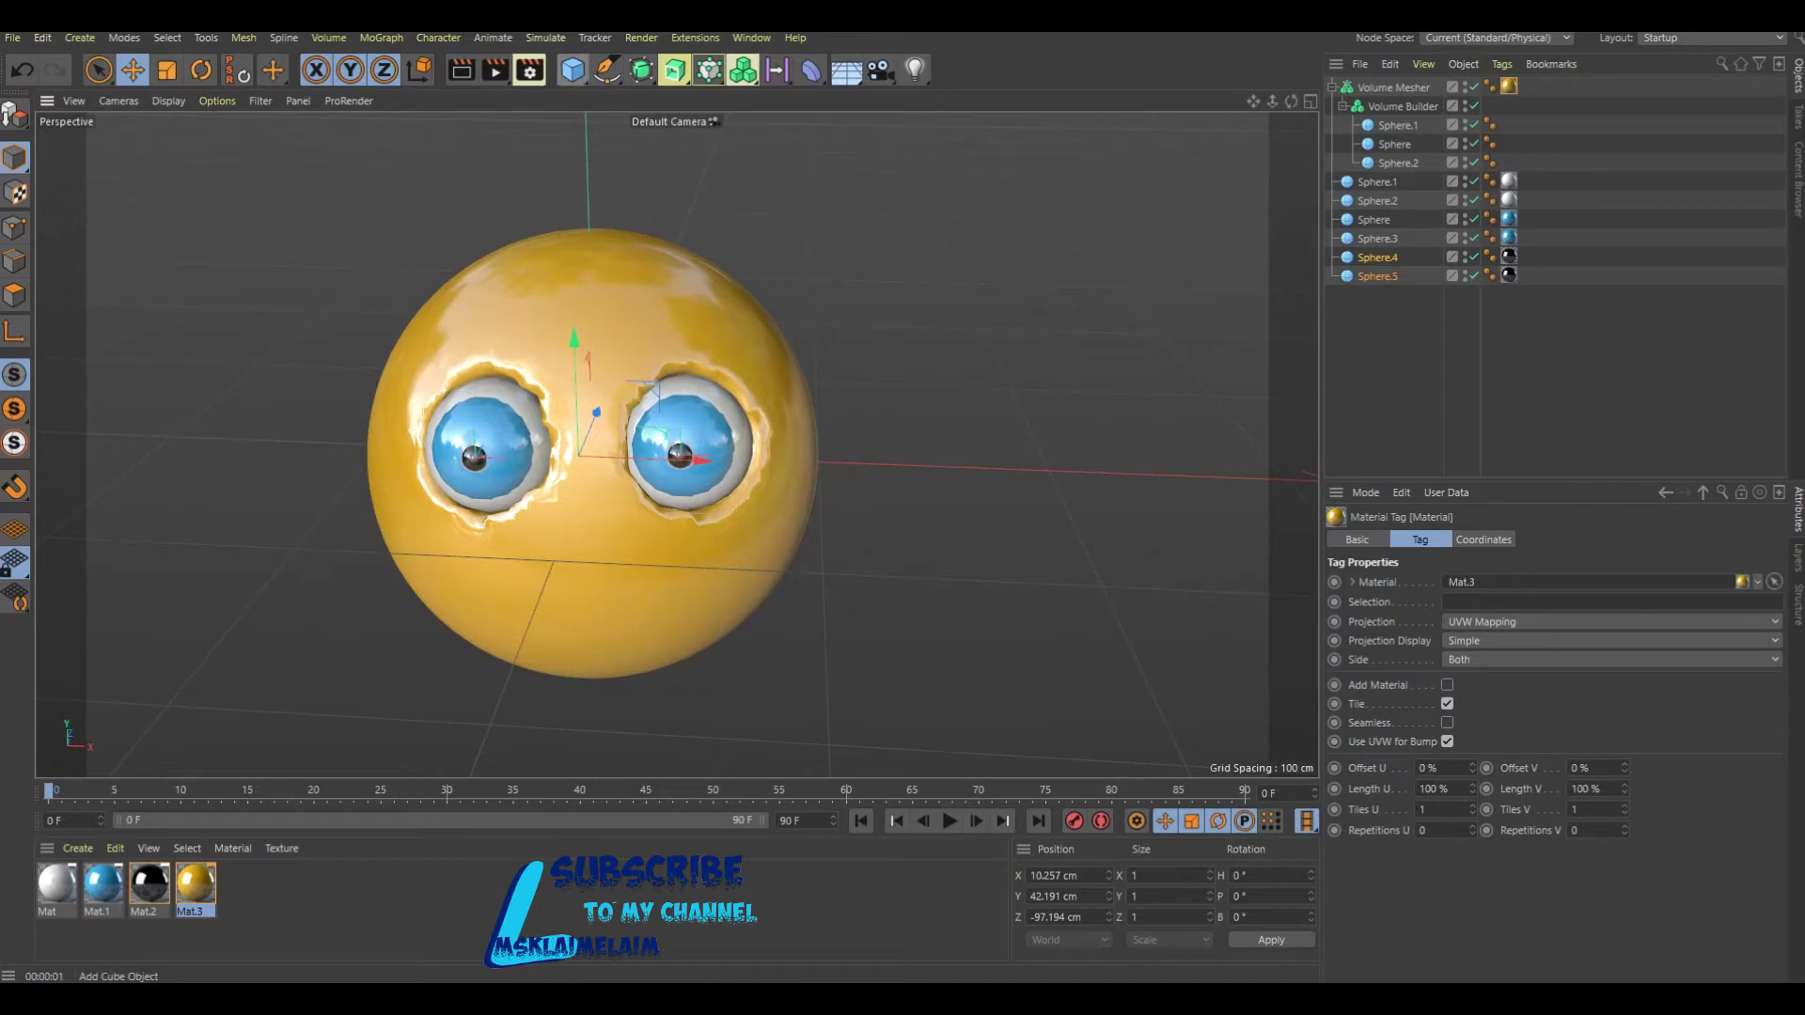
pyautogui.click(607, 69)
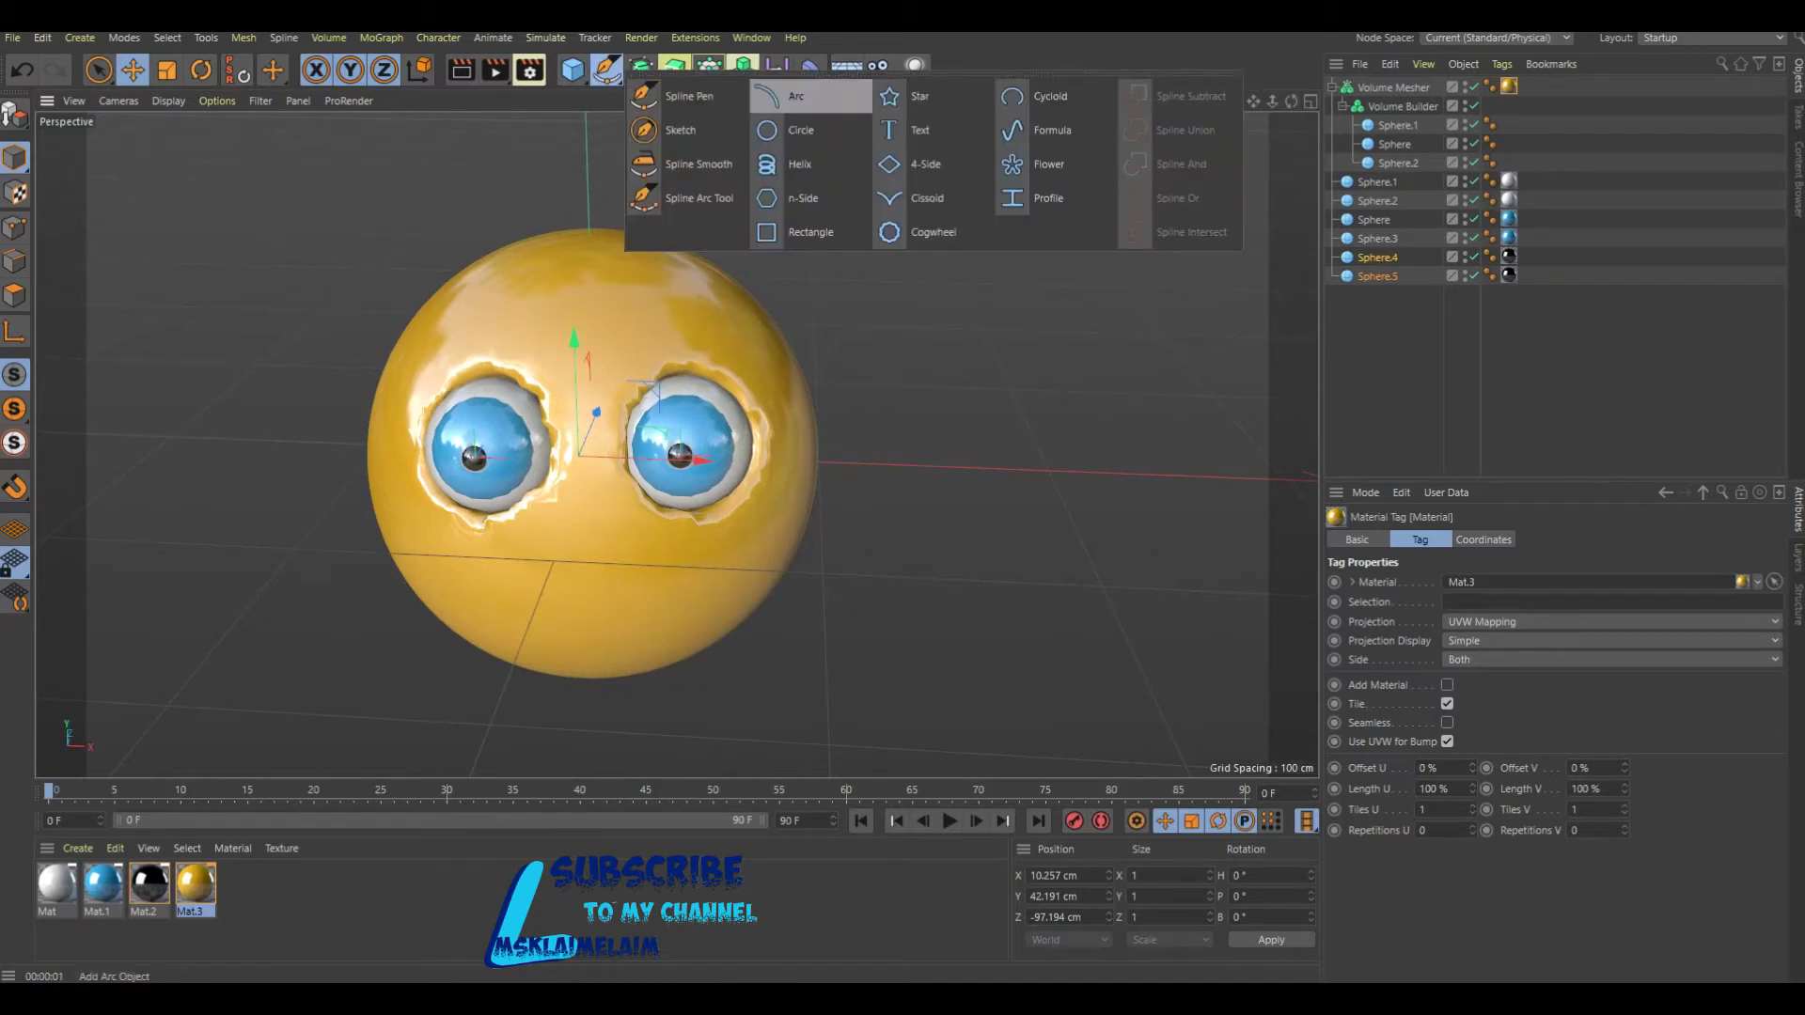
# Add an Arc spline with a 50 cm radius and move it below the sphere.
pyautogui.click(796, 96)
pyautogui.scroll(-2, 830, 387)
pyautogui.scroll(-1, 831, 387)
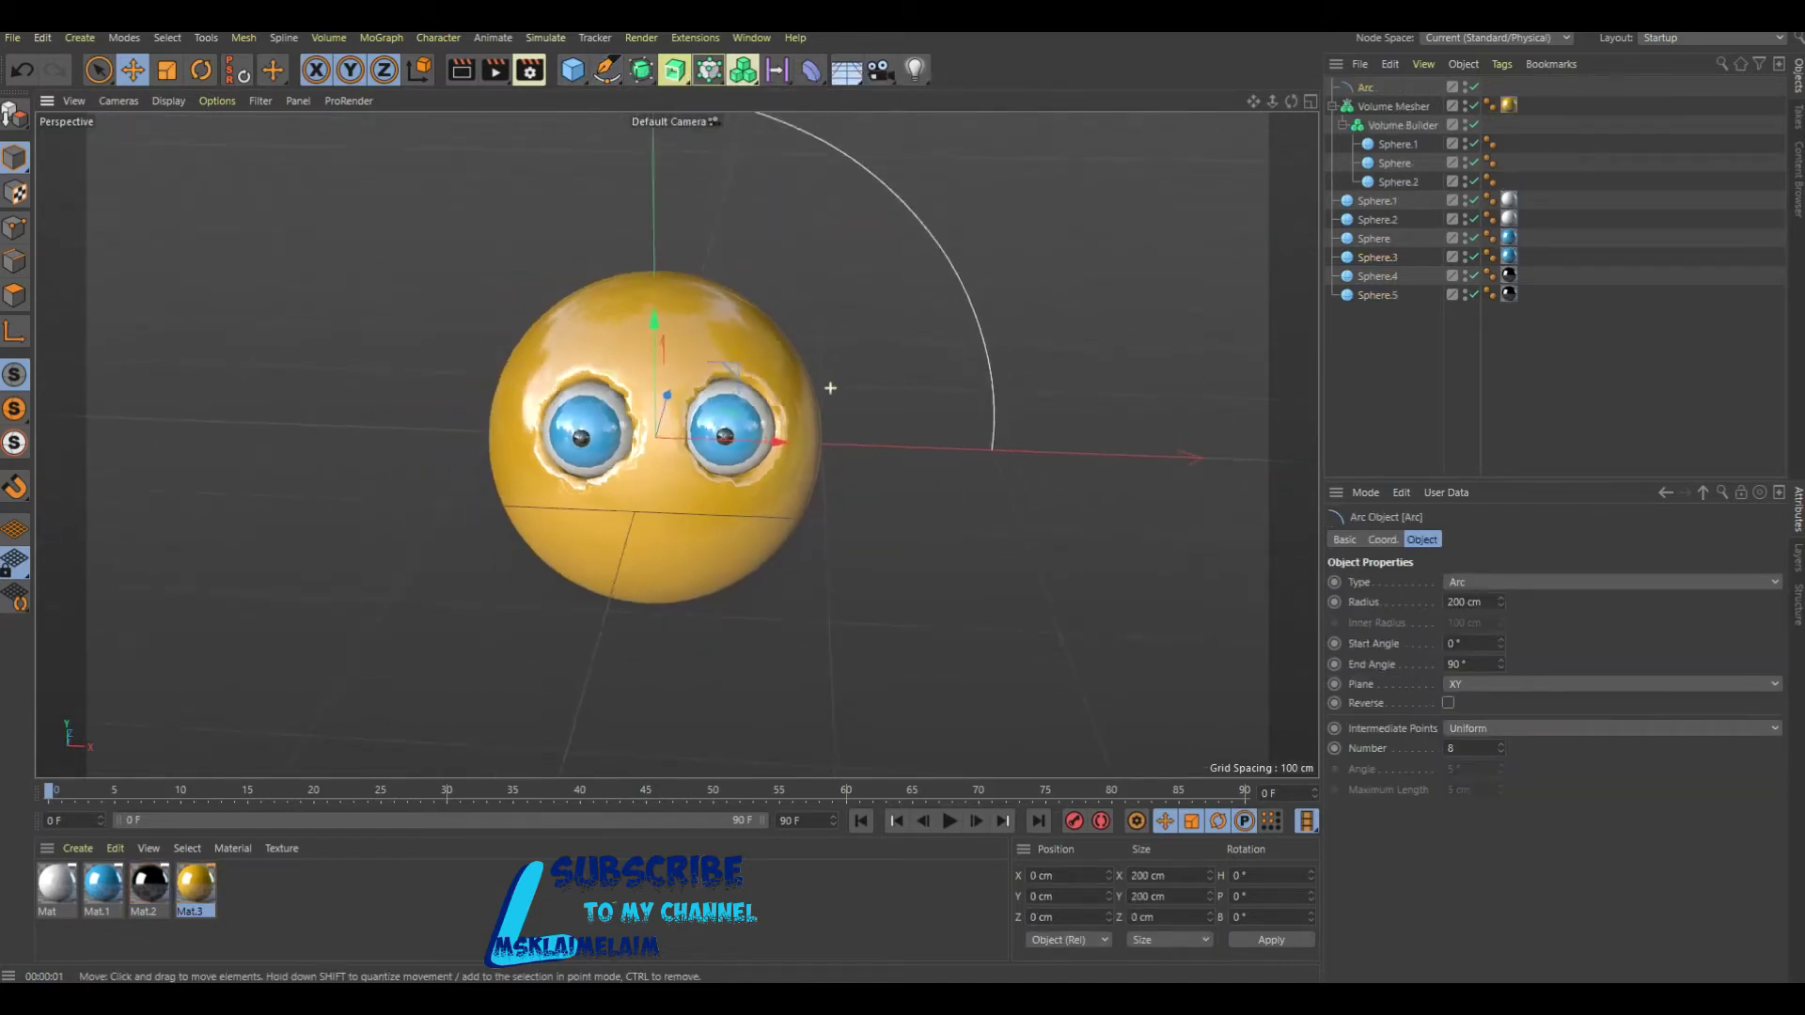
pyautogui.scroll(-2, 830, 388)
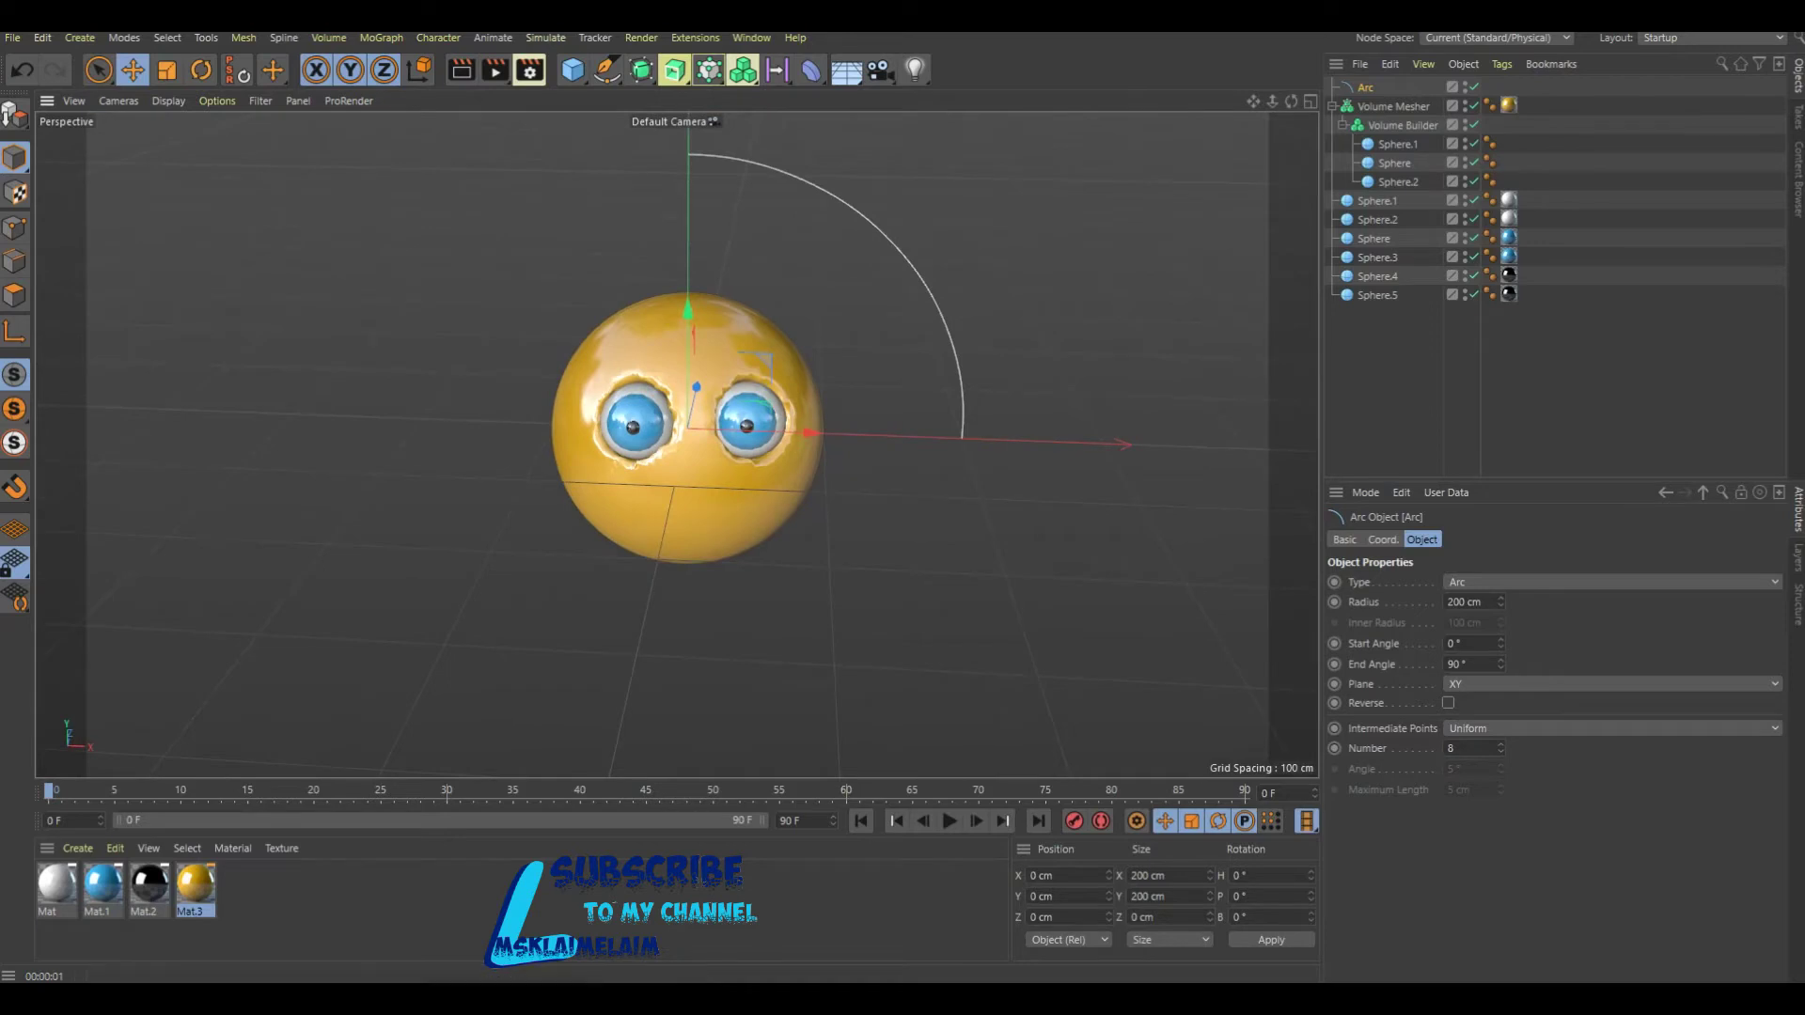
pyautogui.doubleClick(1456, 602)
pyautogui.write('50')
pyautogui.press('Return')
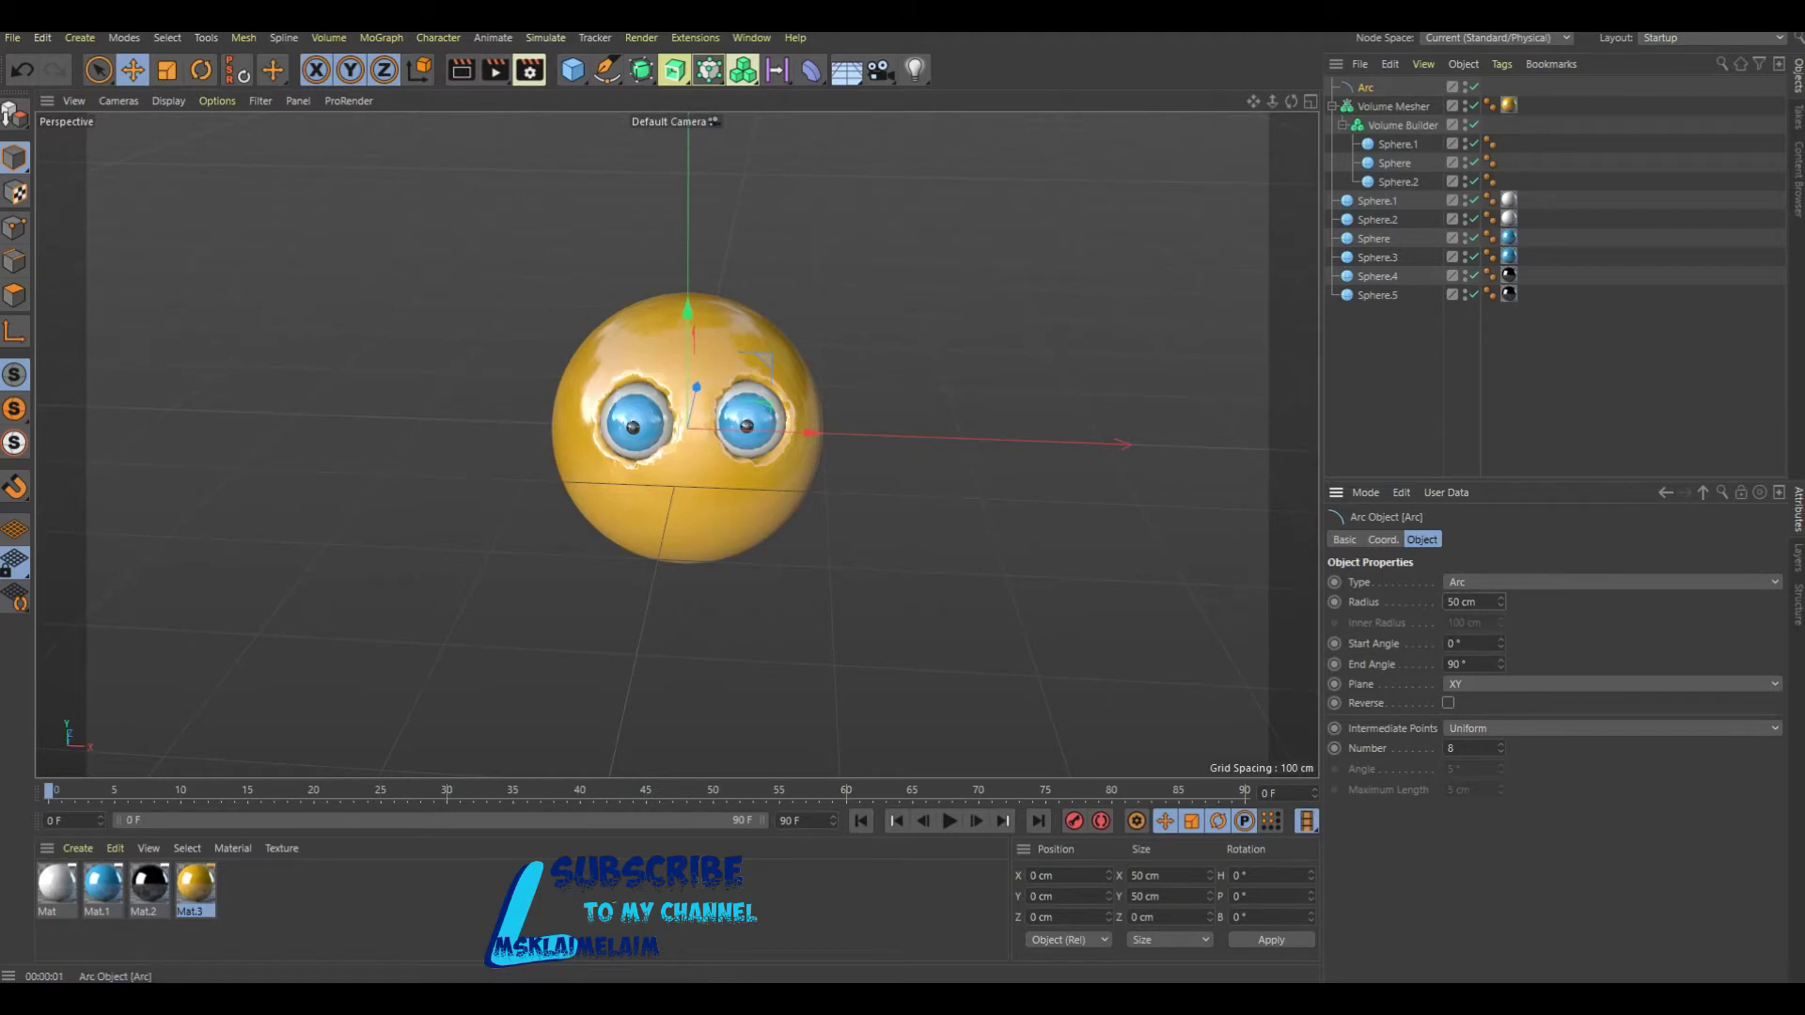
pyautogui.moveTo(697, 386); pyautogui.dragTo(657, 558)
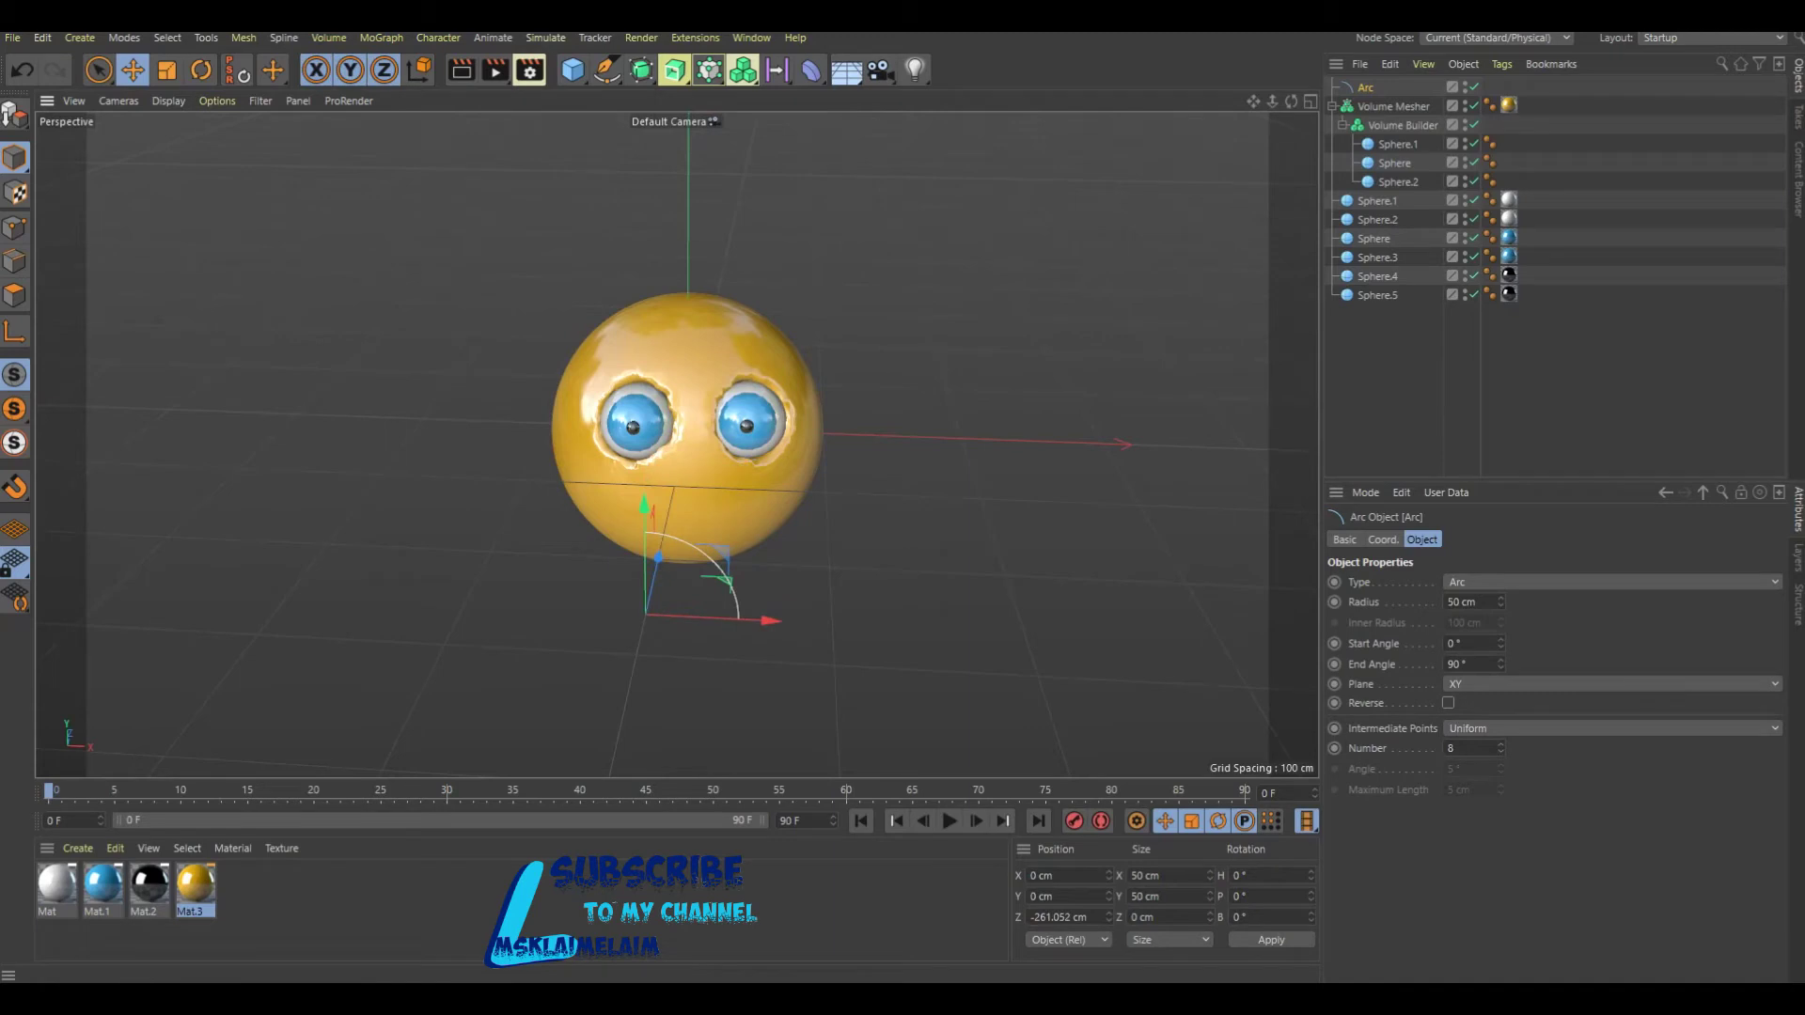
# Set the arc's start angle to 351° and end angle to 194°, then shift it along X.
pyautogui.write('109')
pyautogui.press('Return')
pyautogui.moveTo(1500, 643); pyautogui.dragTo(1500, 643)
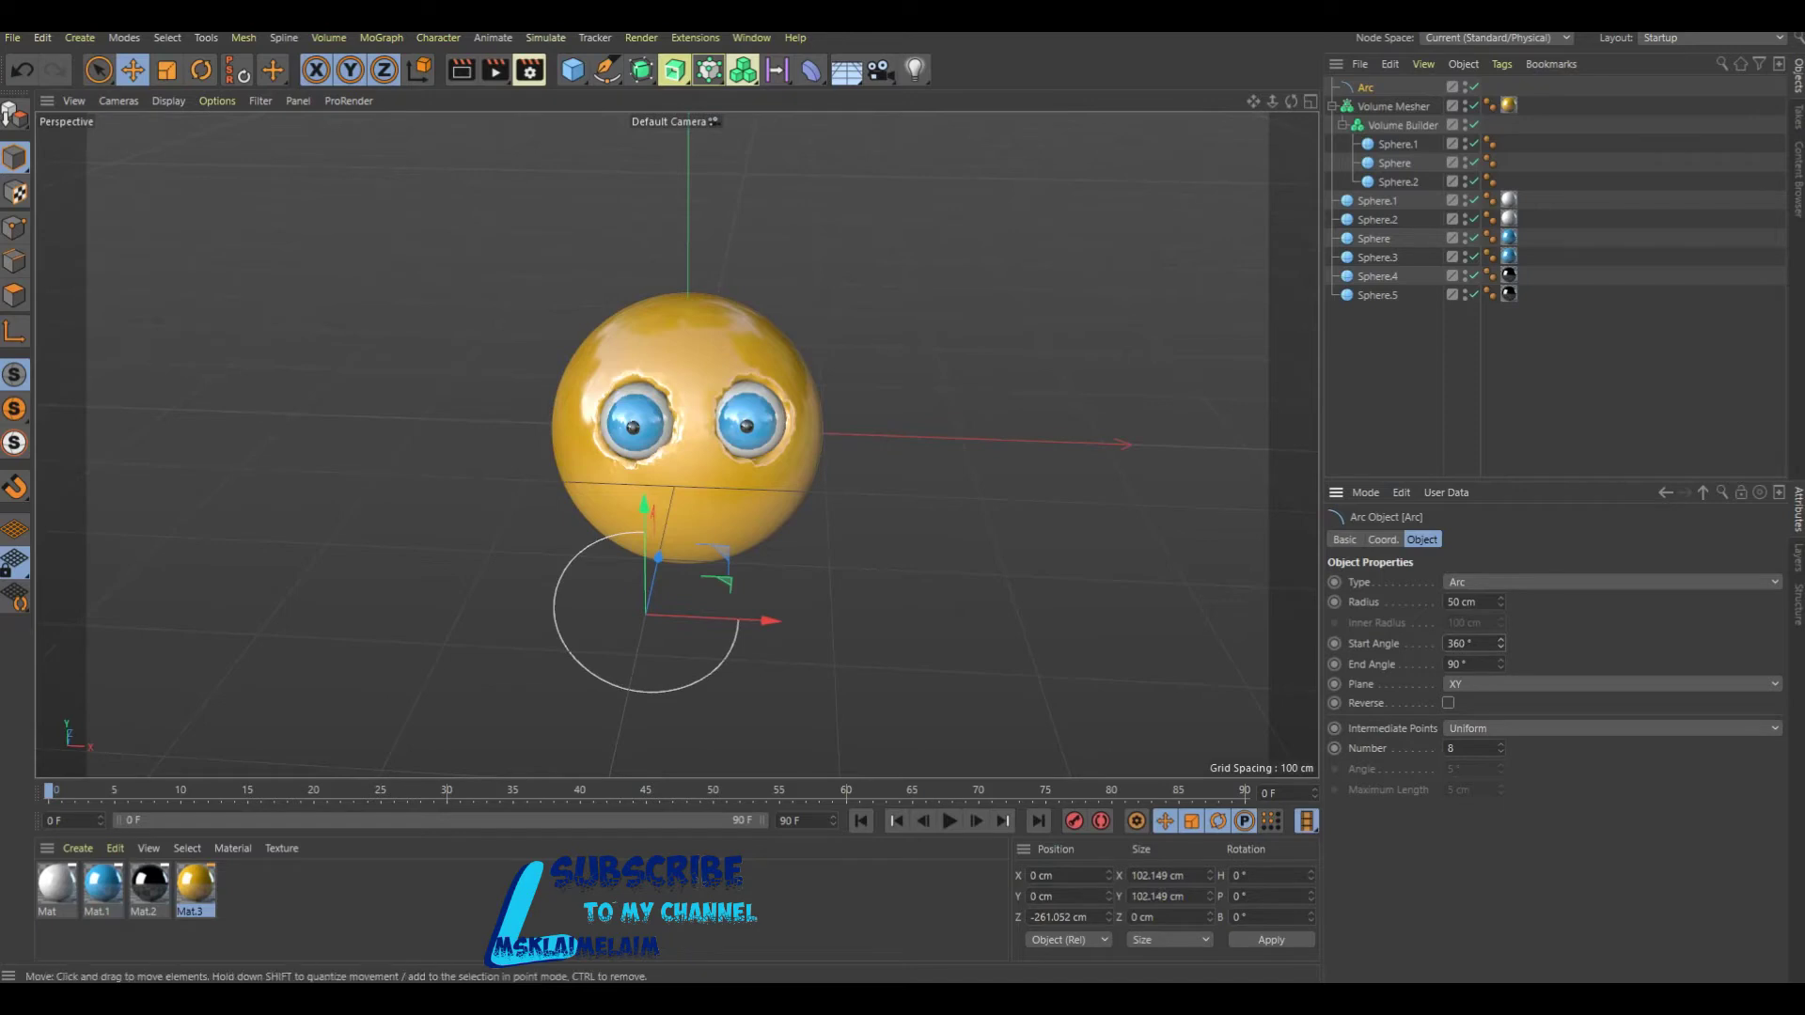
pyautogui.moveTo(1501, 663); pyautogui.dragTo(1501, 658)
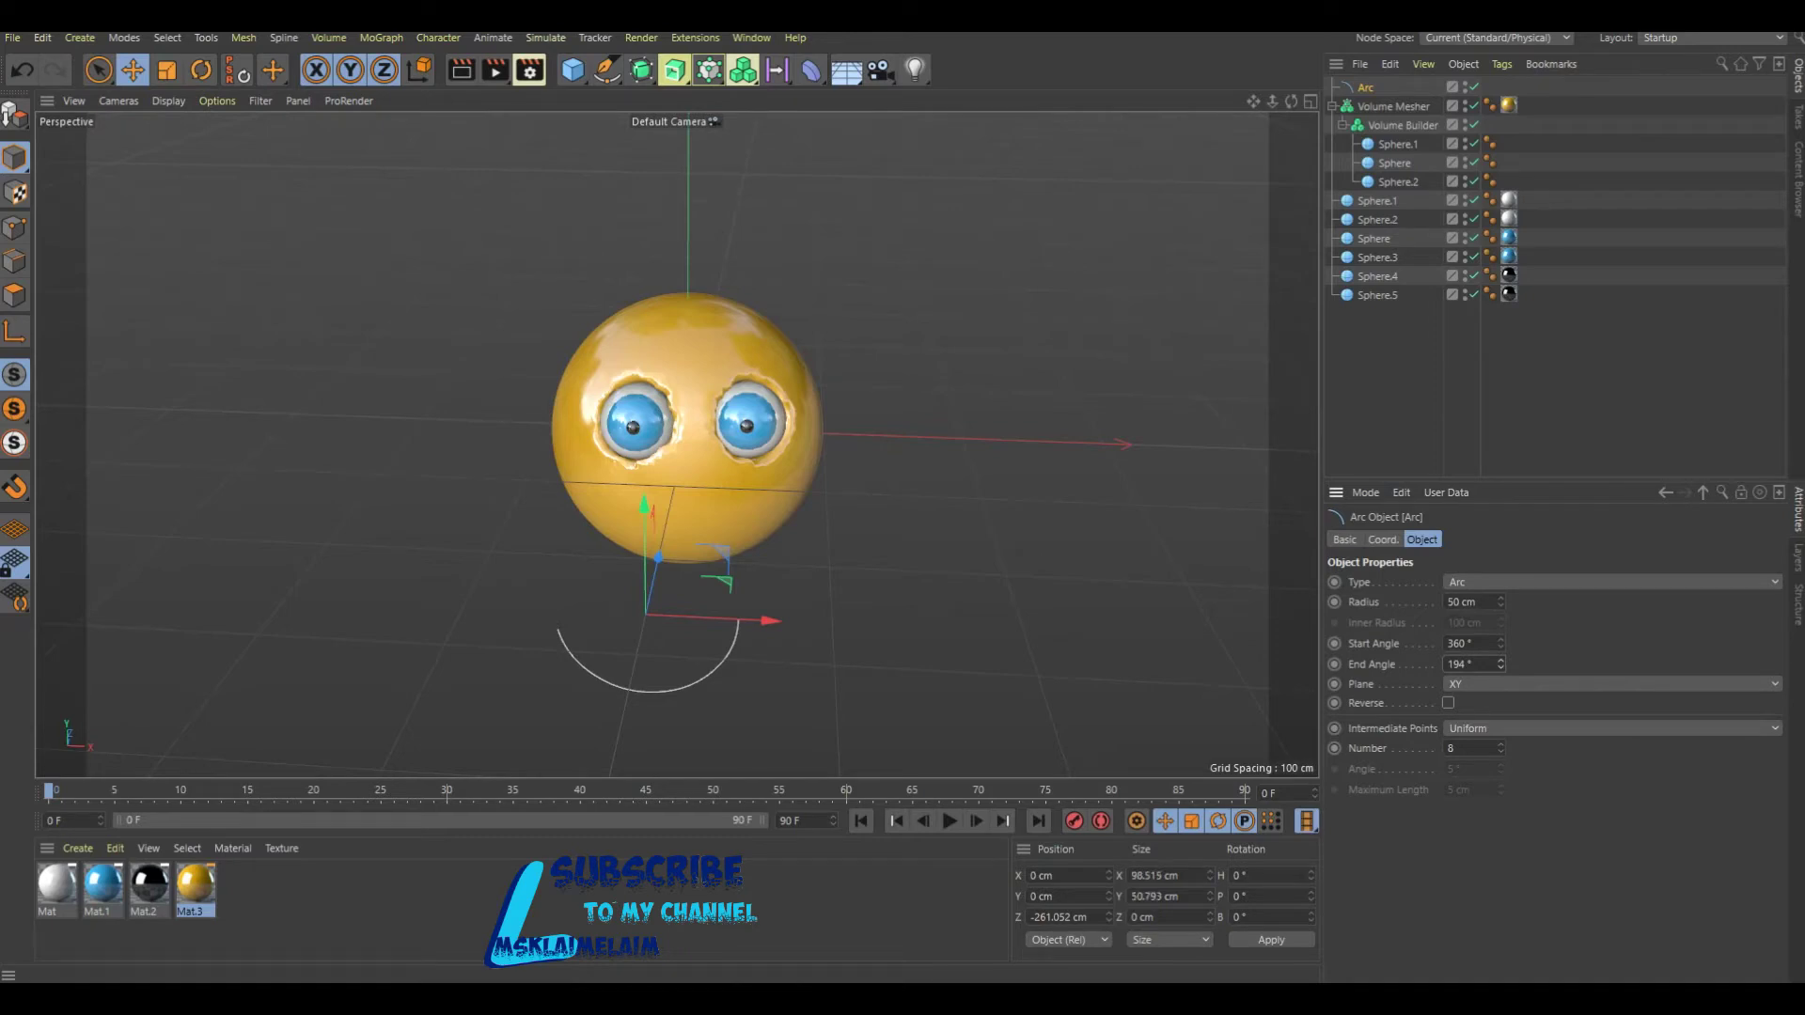
pyautogui.moveTo(1501, 643); pyautogui.dragTo(1500, 645)
pyautogui.moveTo(753, 619); pyautogui.dragTo(810, 622)
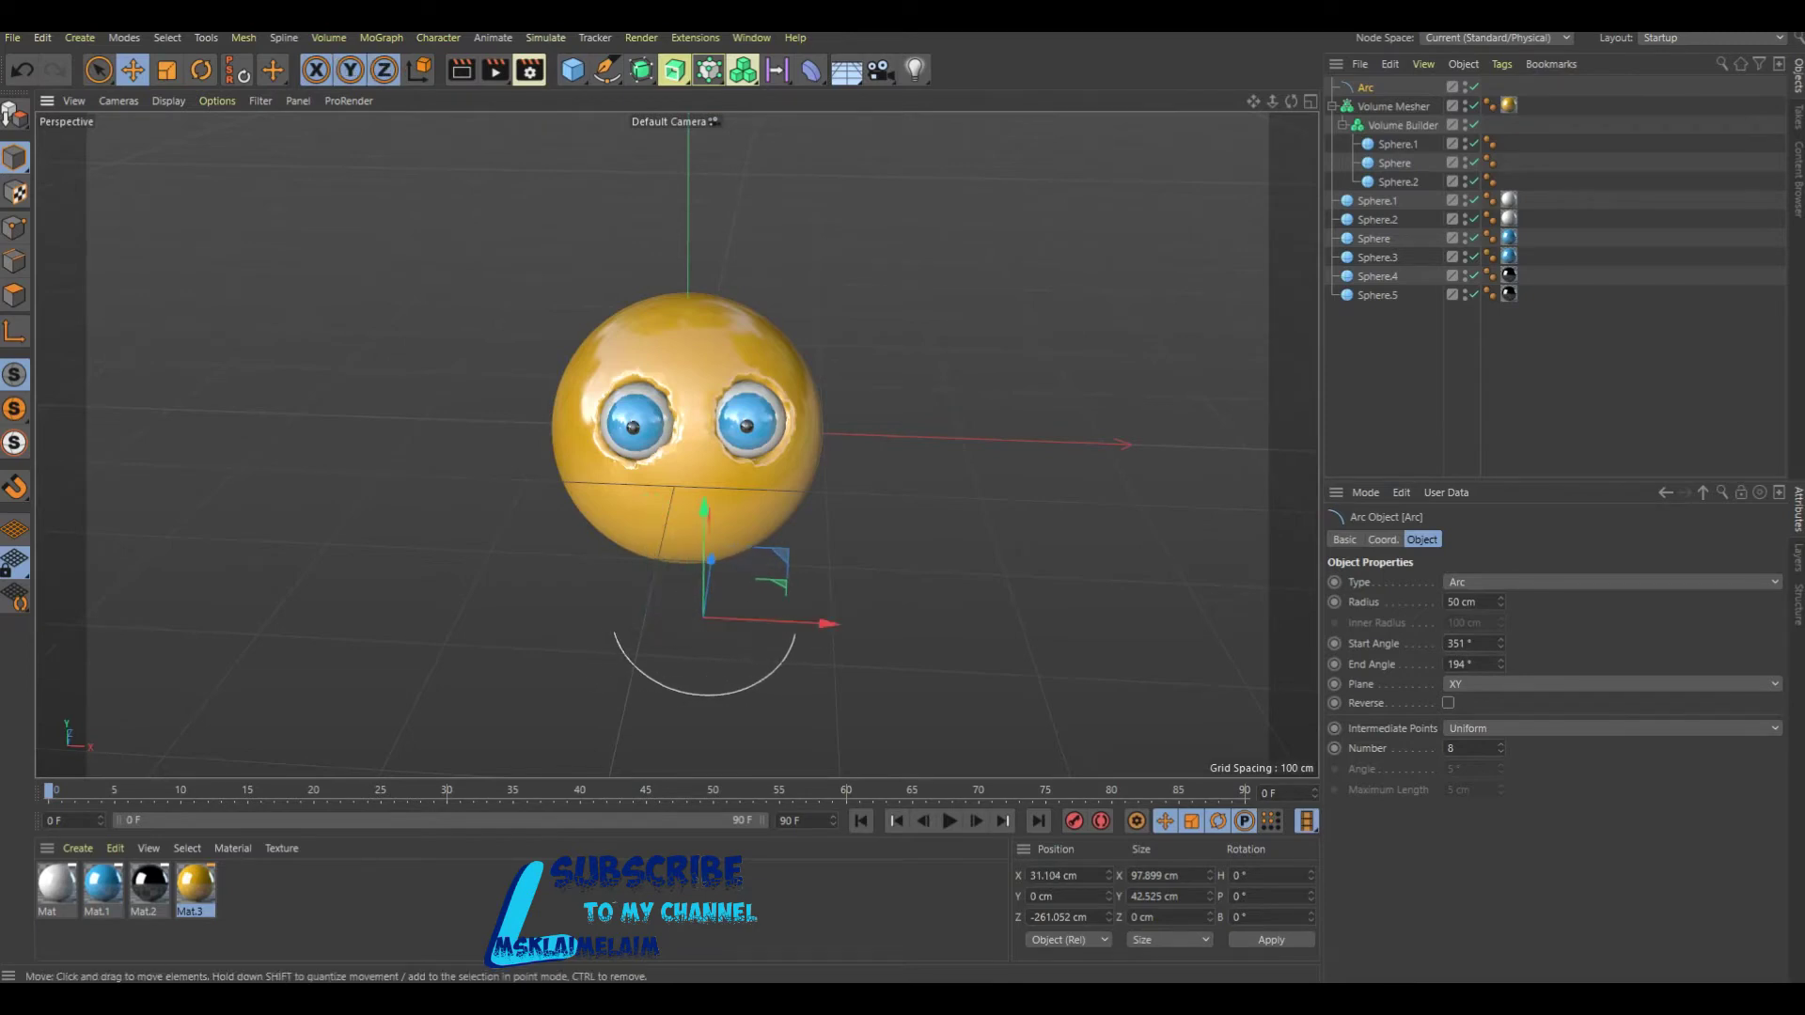
pyautogui.click(674, 69)
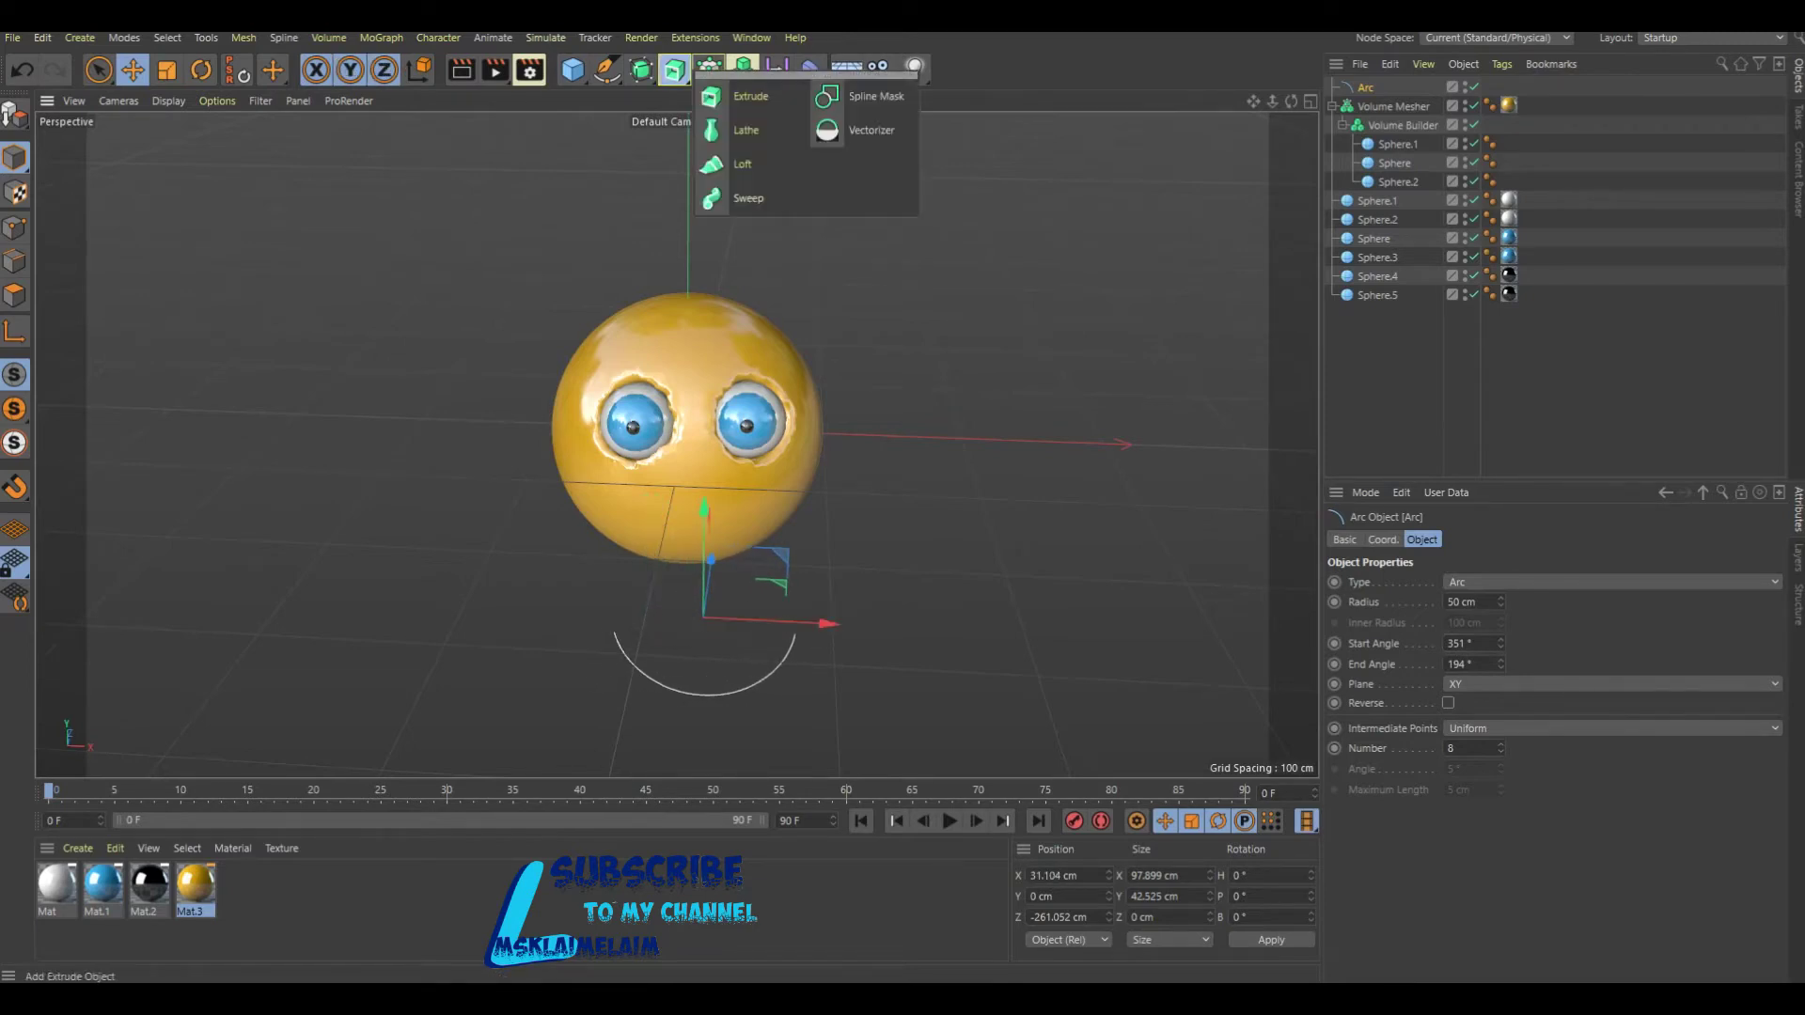
# Add an Extrude, nest the Arc inside it, and raise the smile onto the face.
pyautogui.click(742, 96)
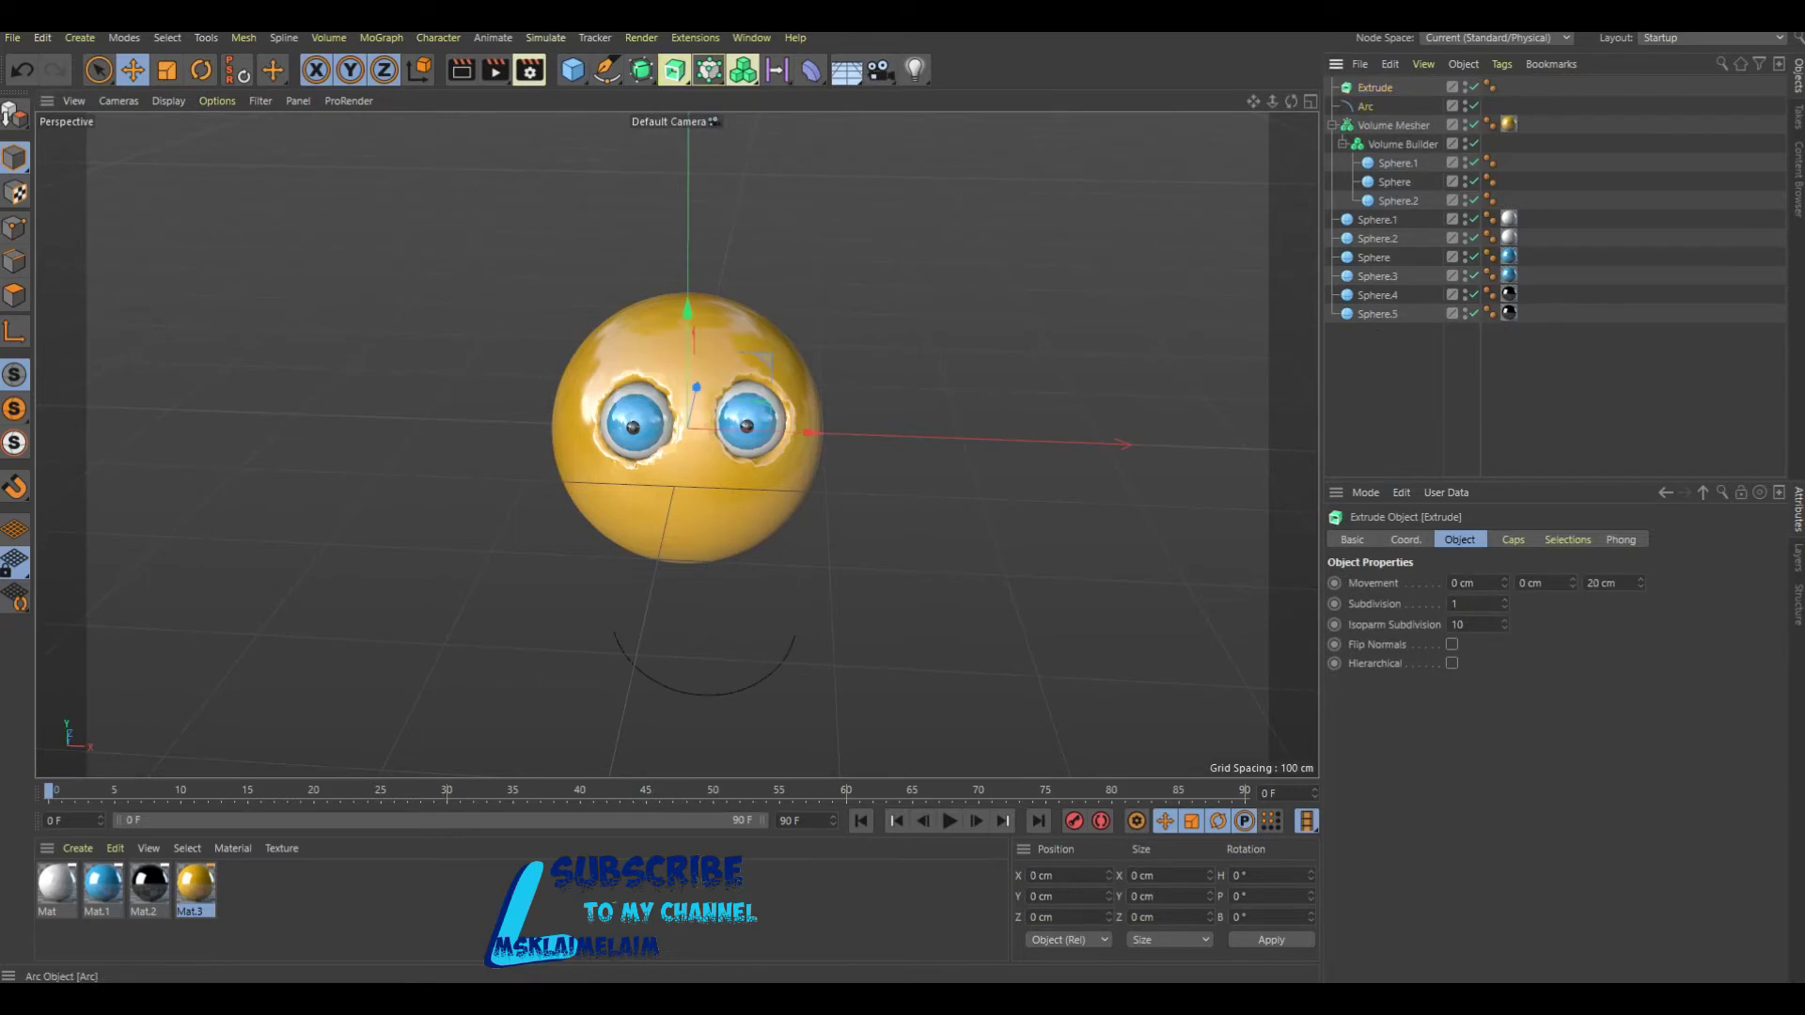
pyautogui.moveTo(1365, 106); pyautogui.dragTo(1374, 87)
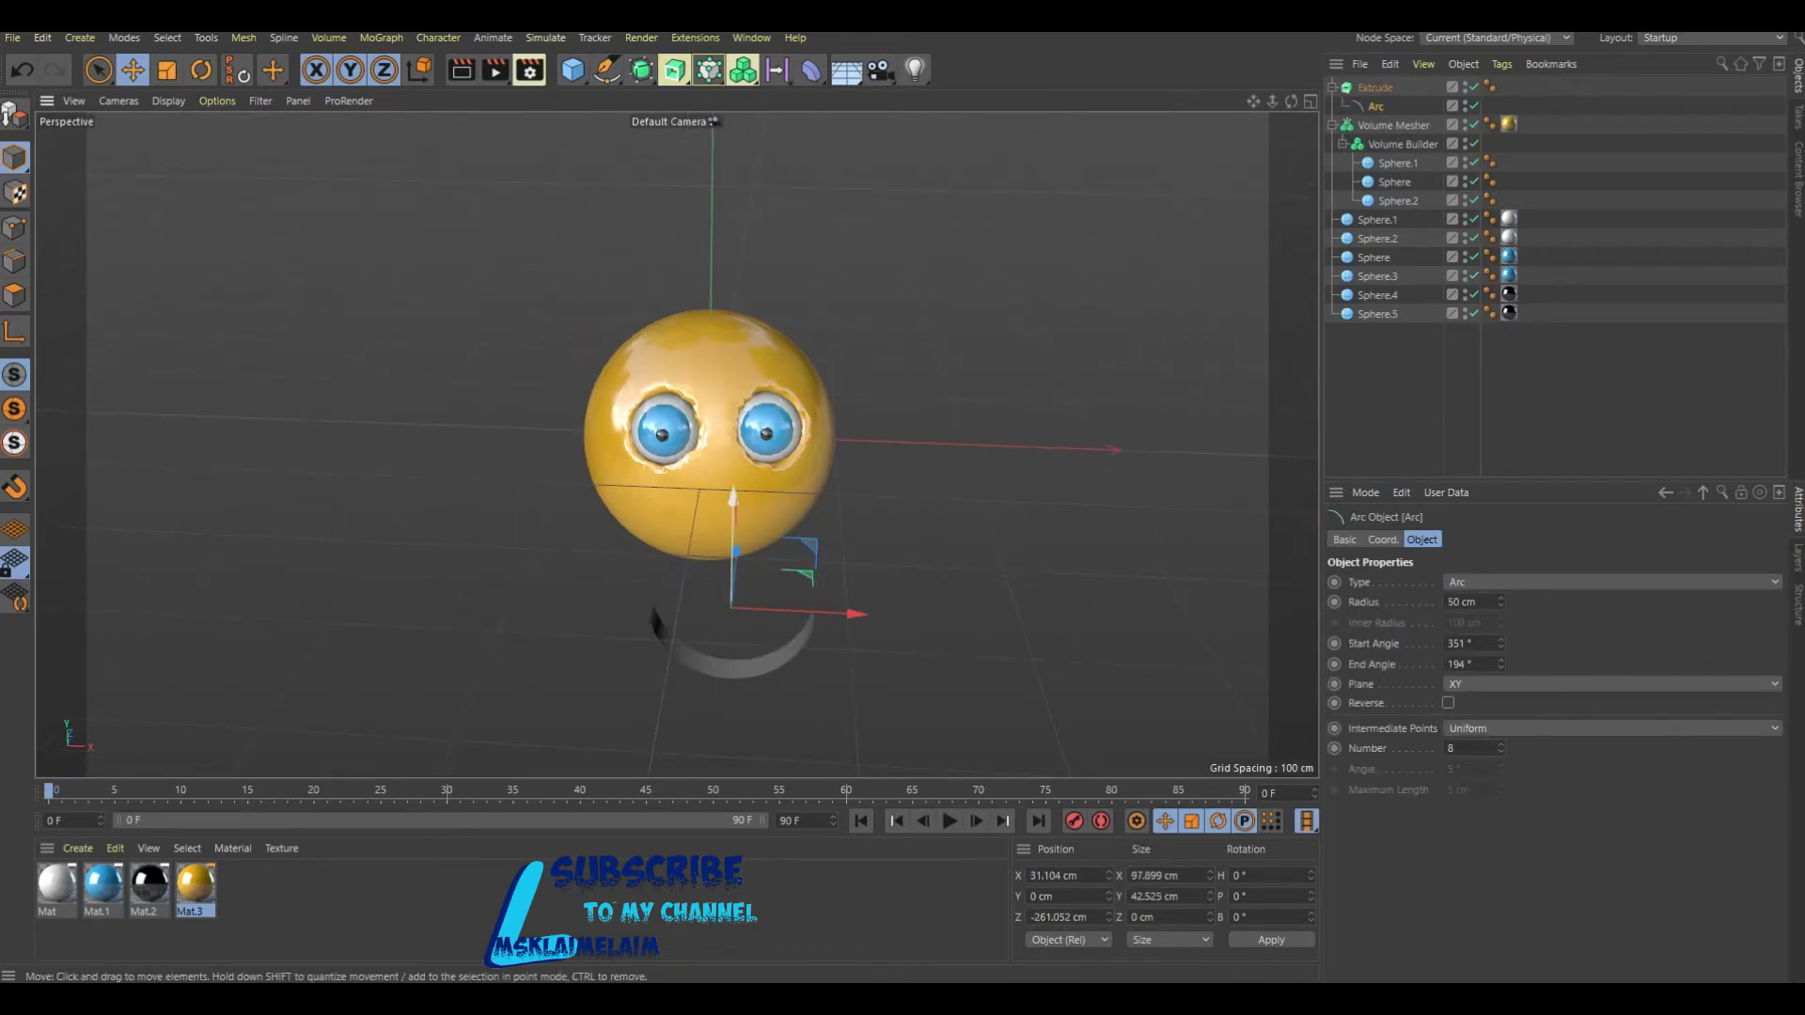
pyautogui.moveTo(733, 499); pyautogui.dragTo(736, 367)
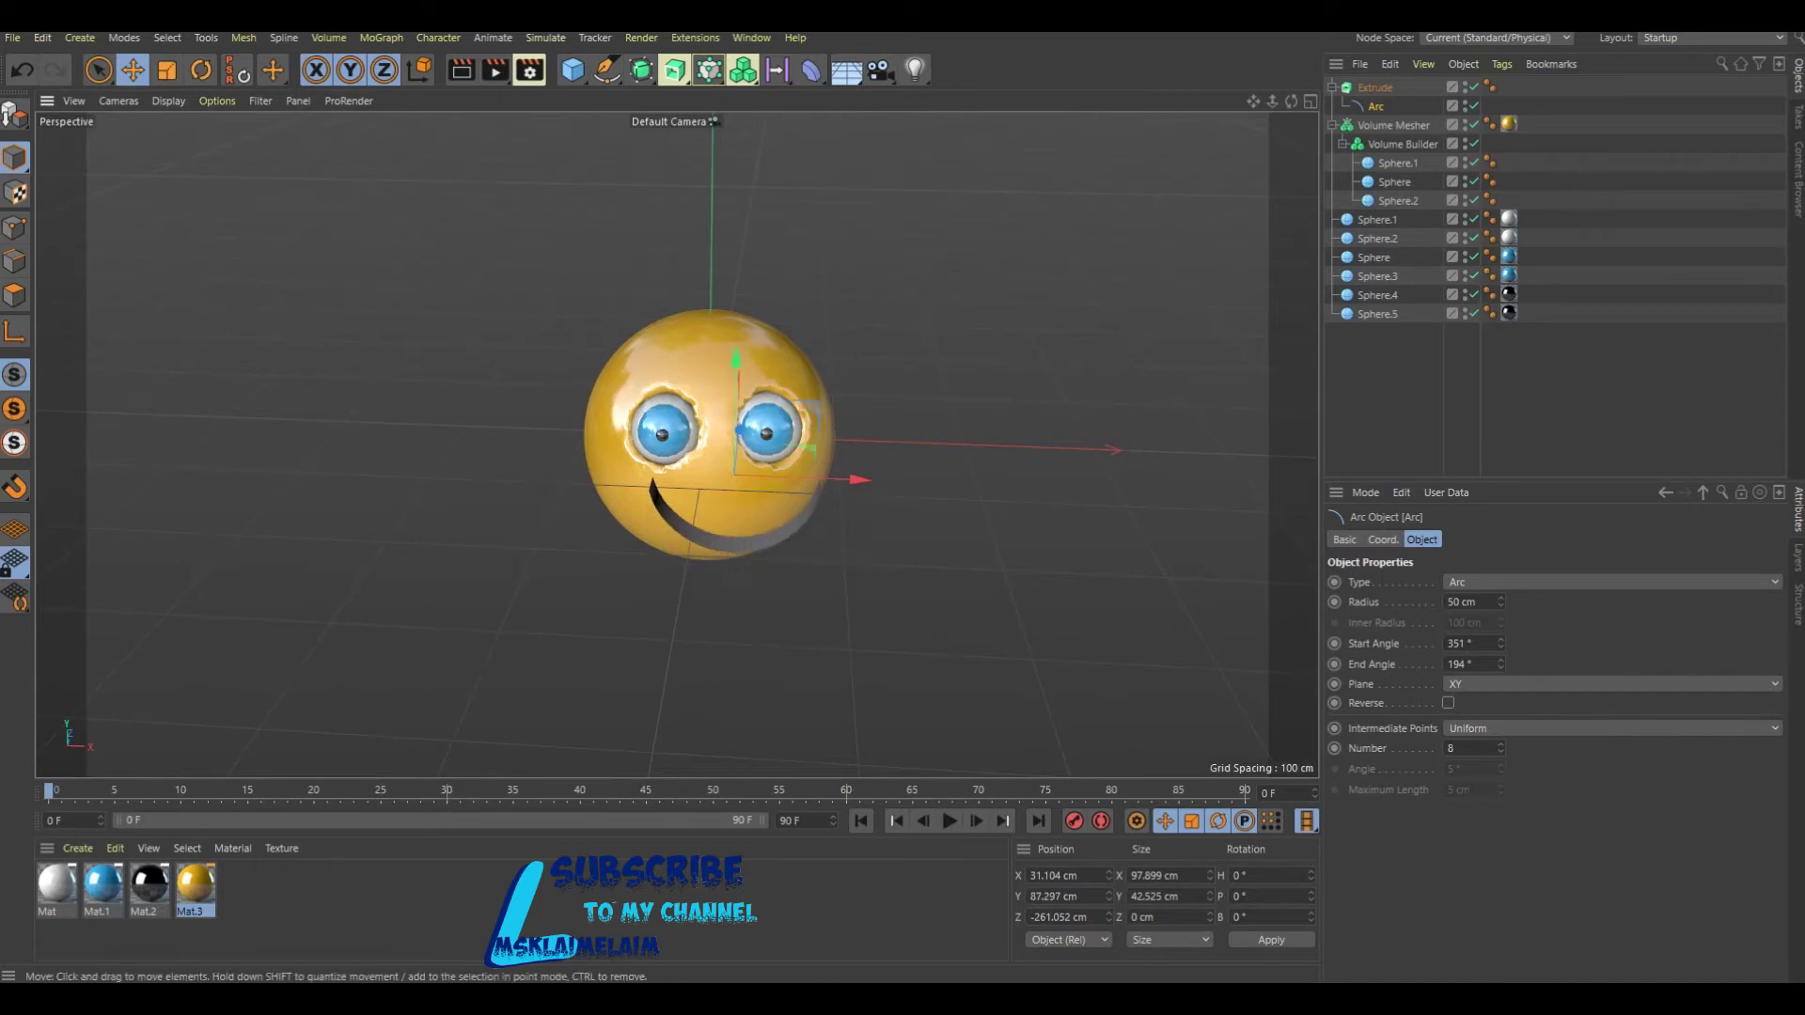
pyautogui.moveTo(1291, 101); pyautogui.dragTo(1222, 104)
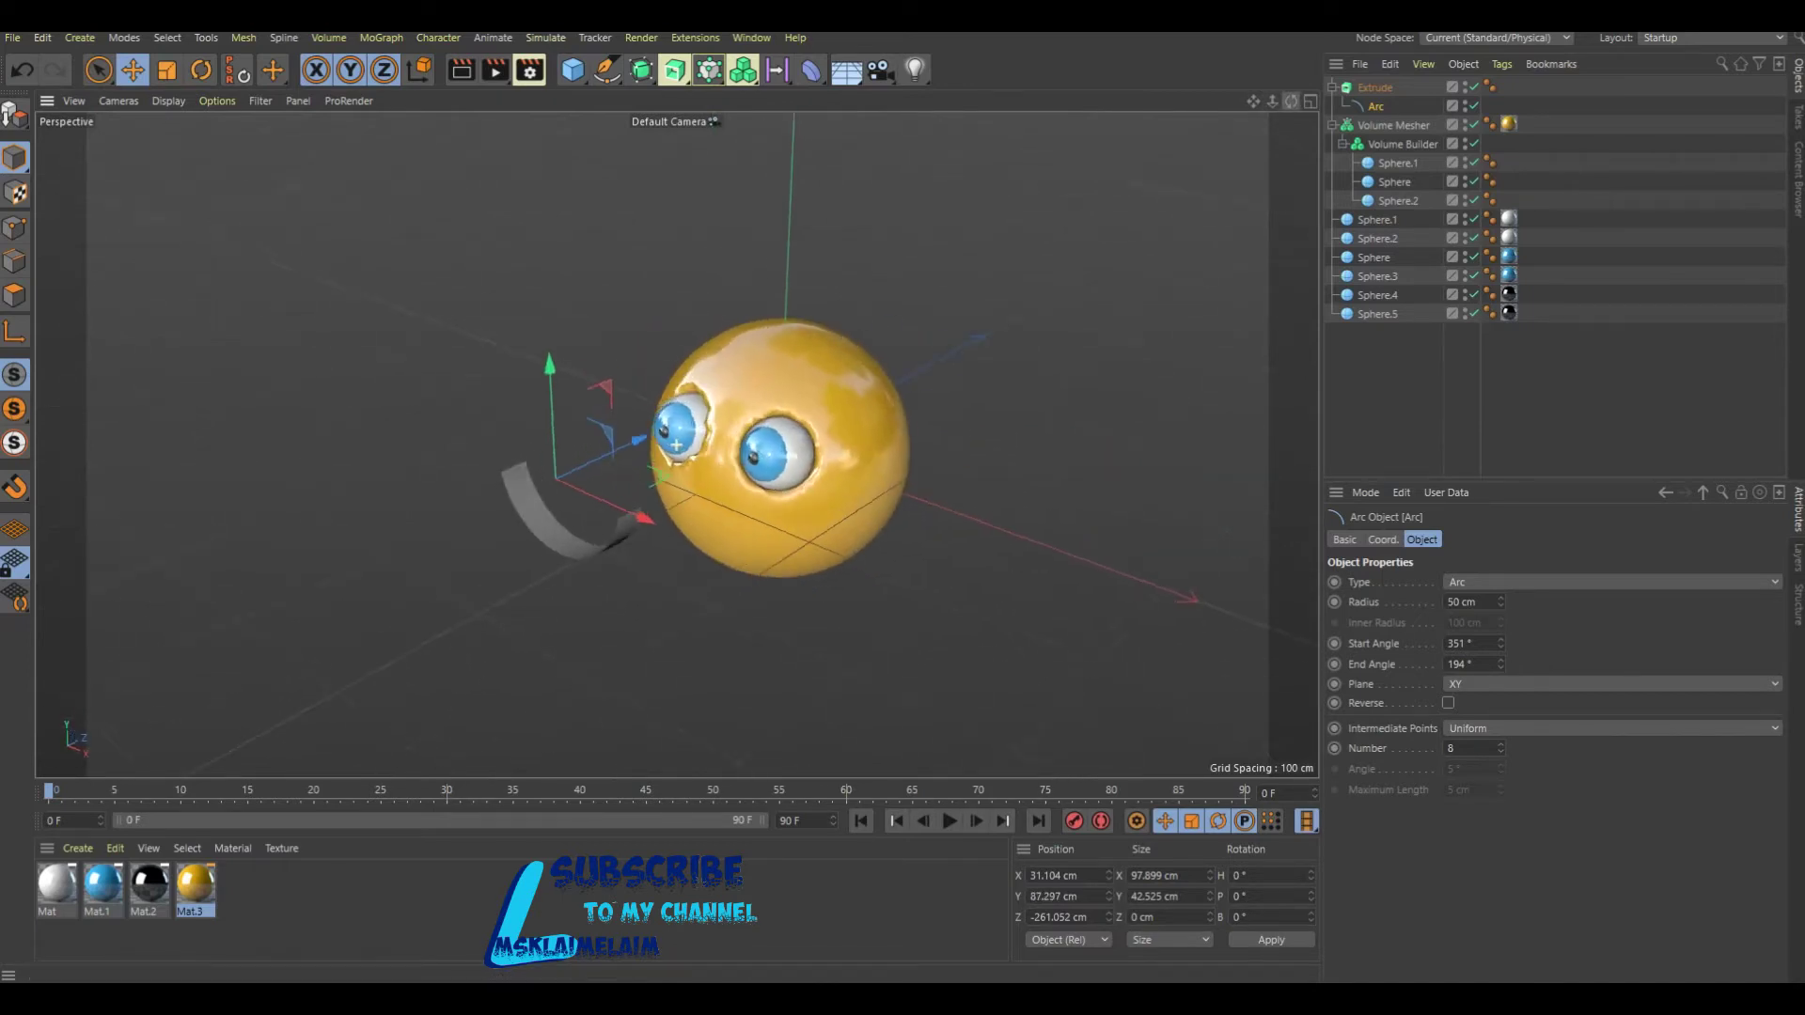
pyautogui.moveTo(676, 444)
pyautogui.keyDown('alt'); pyautogui.mouseDown()
pyautogui.moveTo(733, 442)
pyautogui.moveTo(715, 368)
pyautogui.mouseUp(); pyautogui.keyUp('alt')
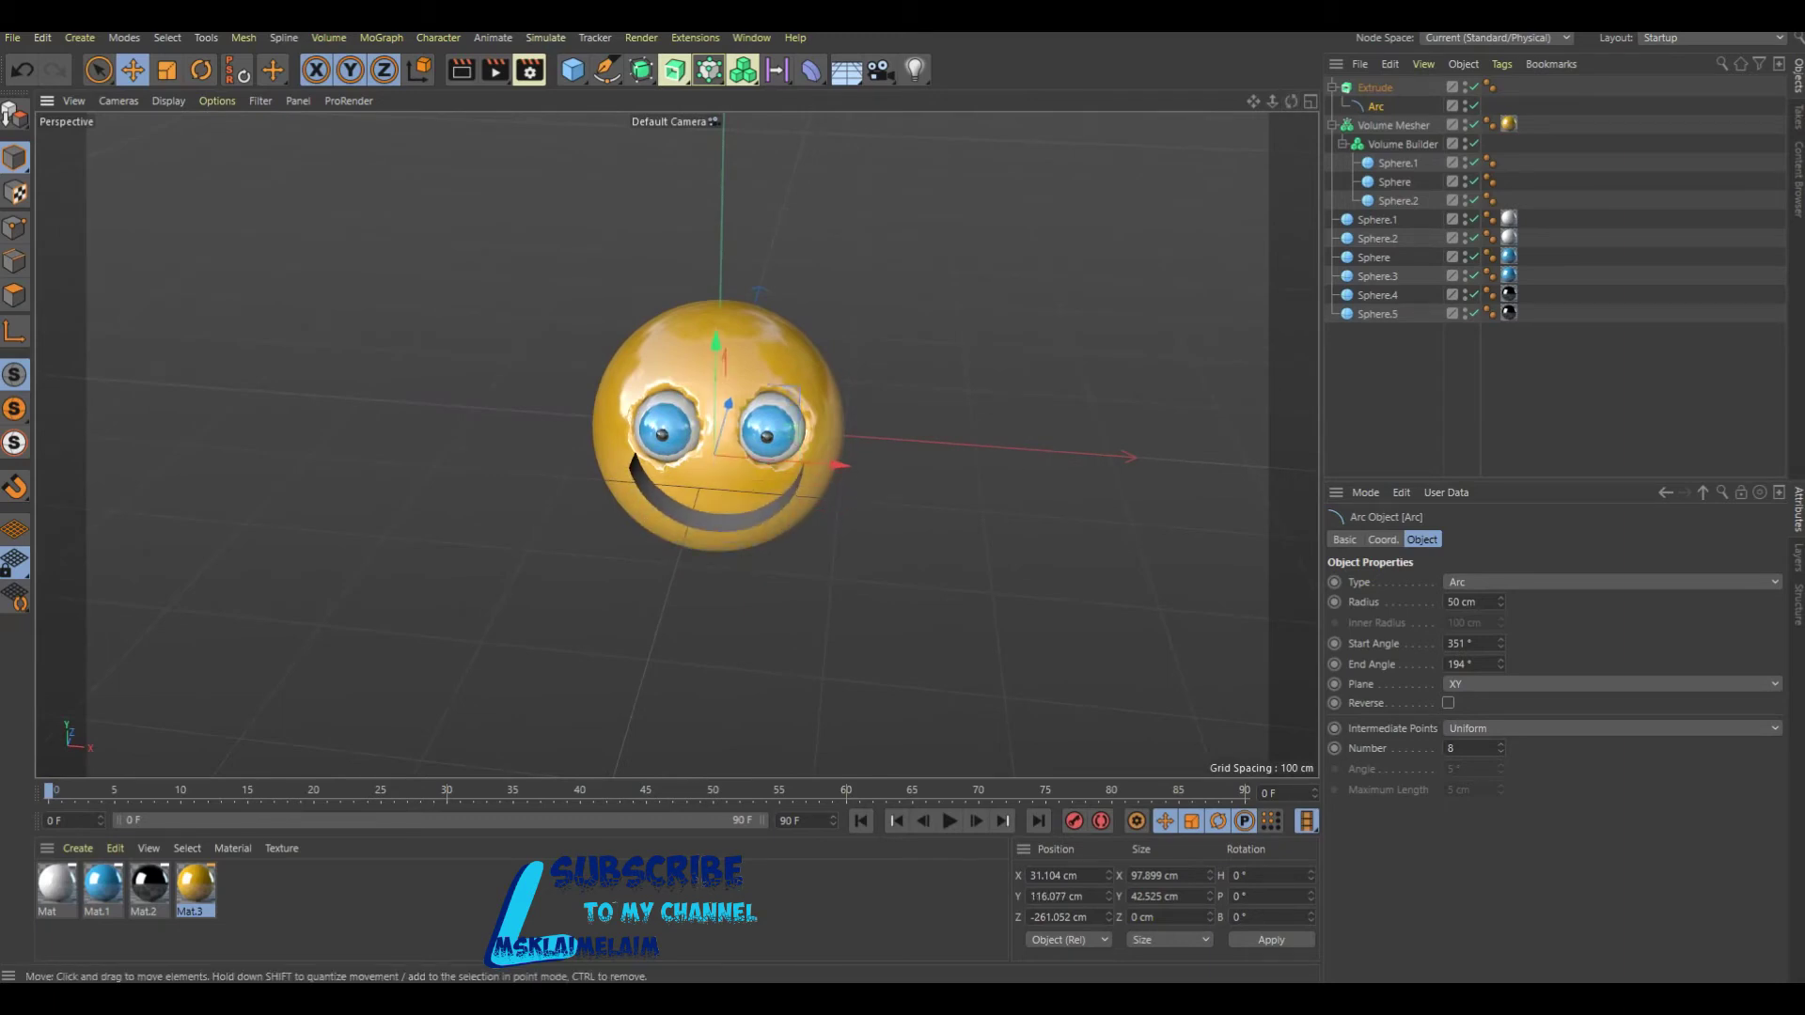
# Align the smile against the sphere's front using the four-view layout and perspective view.
pyautogui.click(1310, 101)
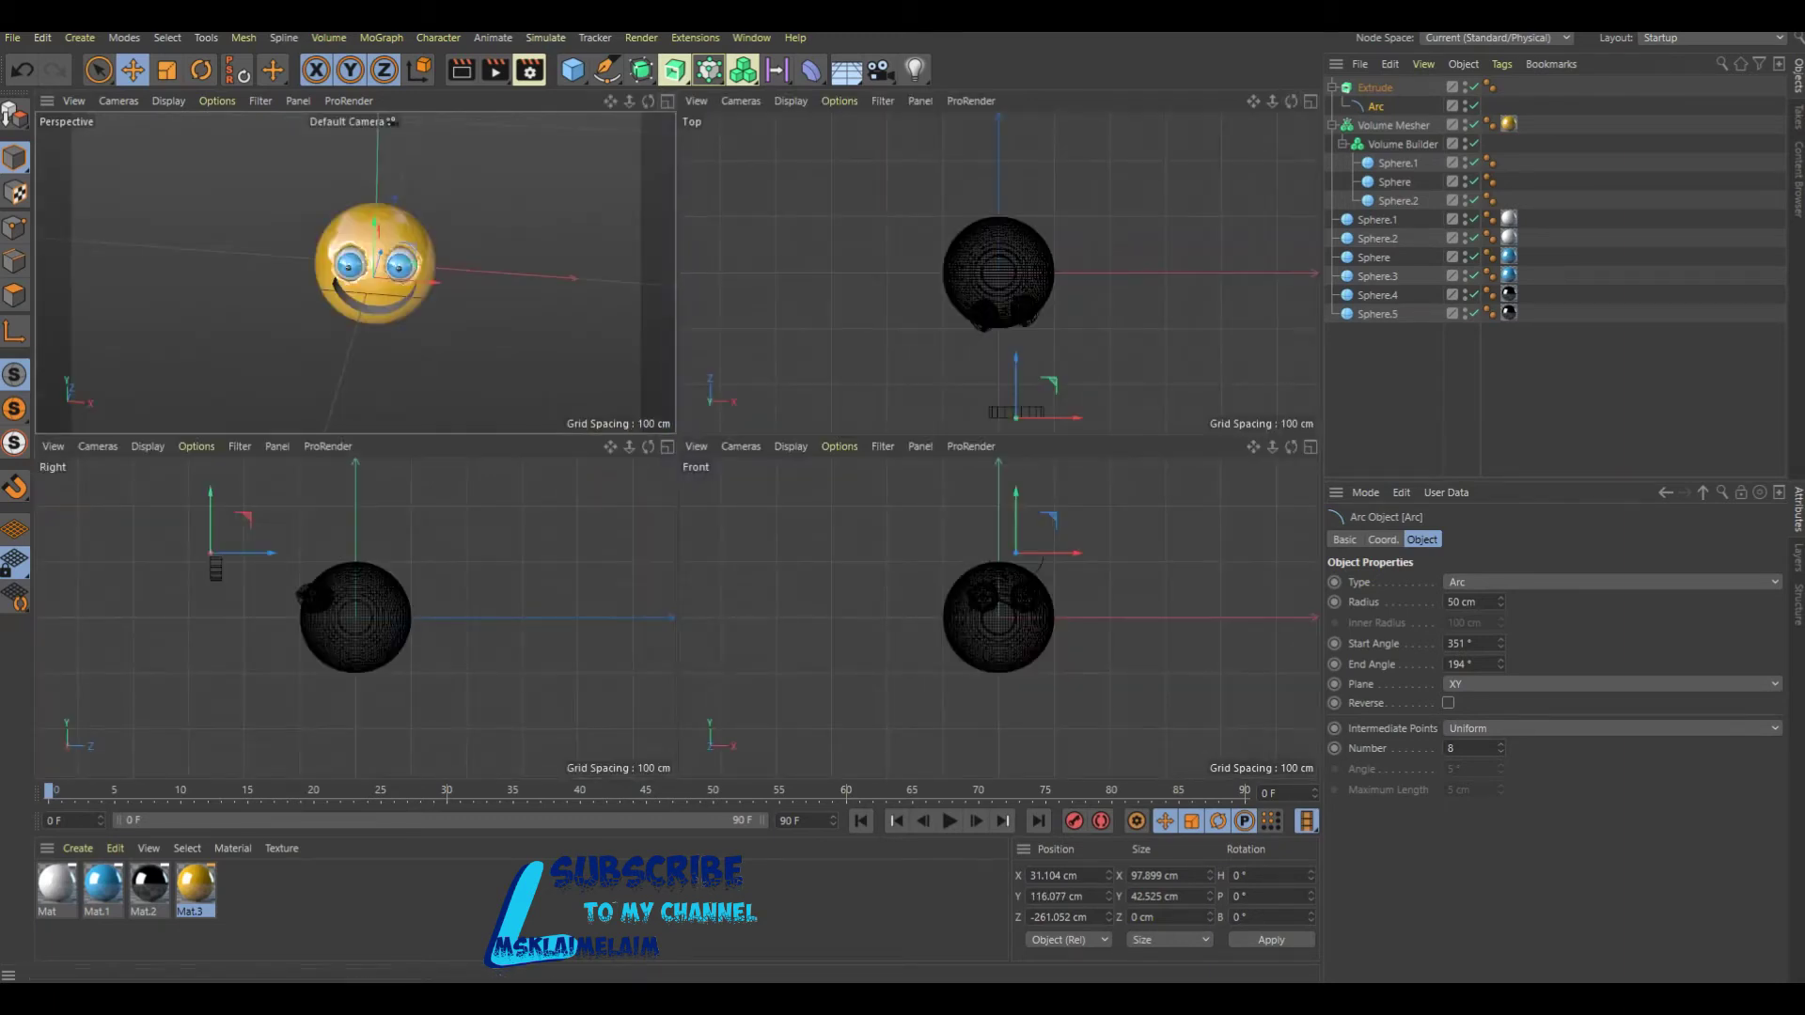
pyautogui.moveTo(212, 515)
pyautogui.mouseDown()
pyautogui.moveTo(214, 575)
pyautogui.moveTo(353, 614)
pyautogui.mouseUp()
pyautogui.moveTo(1072, 331); pyautogui.dragTo(1062, 331)
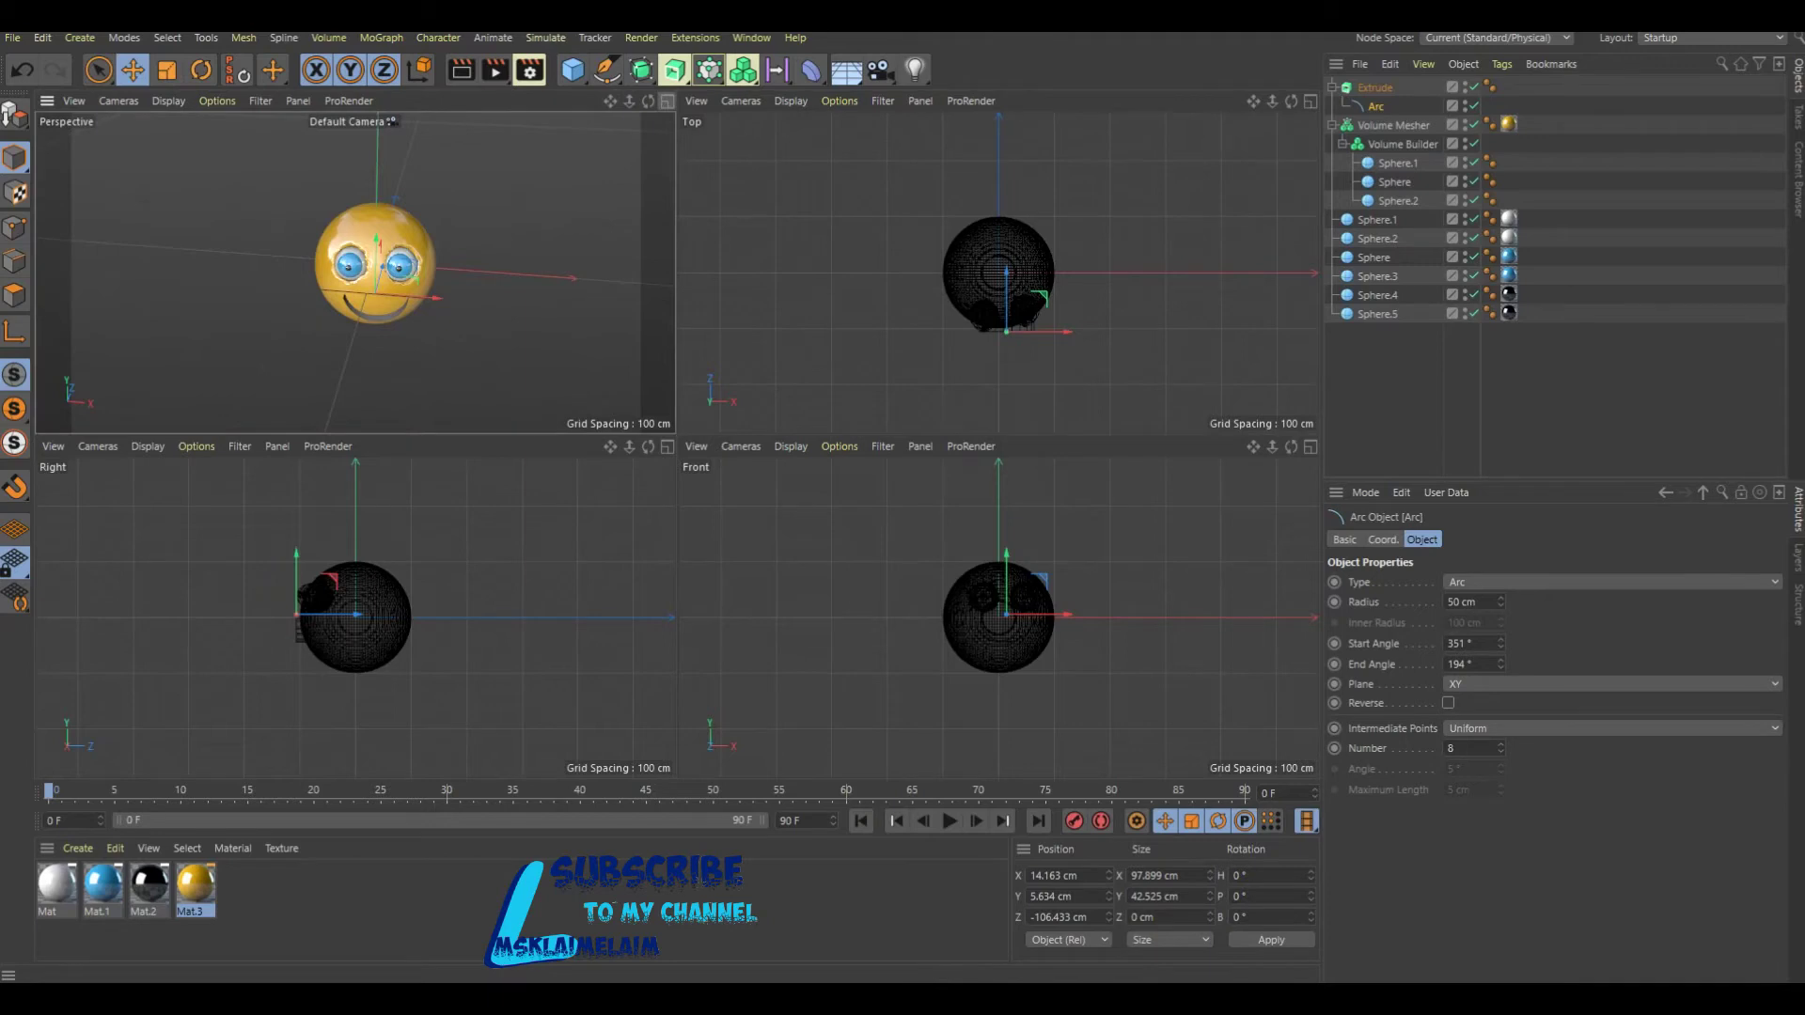
pyautogui.click(666, 101)
pyautogui.moveTo(1291, 102); pyautogui.dragTo(1250, 113)
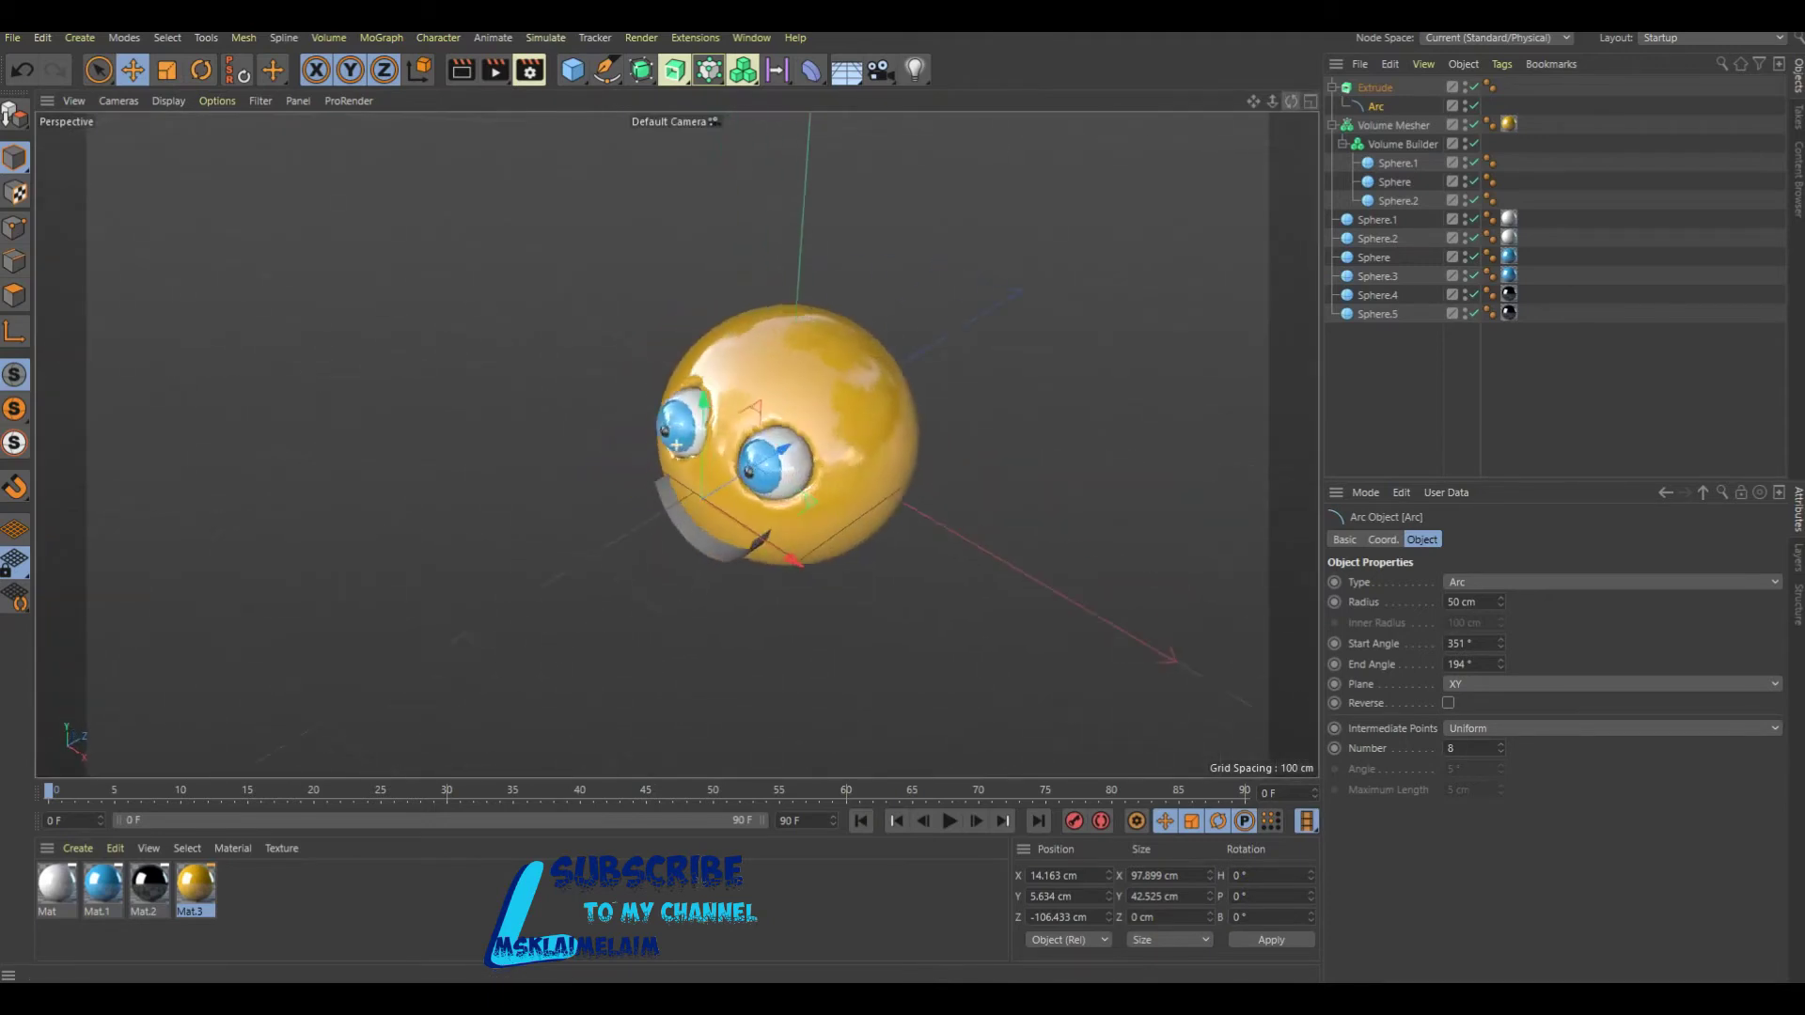
pyautogui.moveTo(686, 390); pyautogui.dragTo(689, 381)
pyautogui.moveTo(801, 477); pyautogui.dragTo(809, 473)
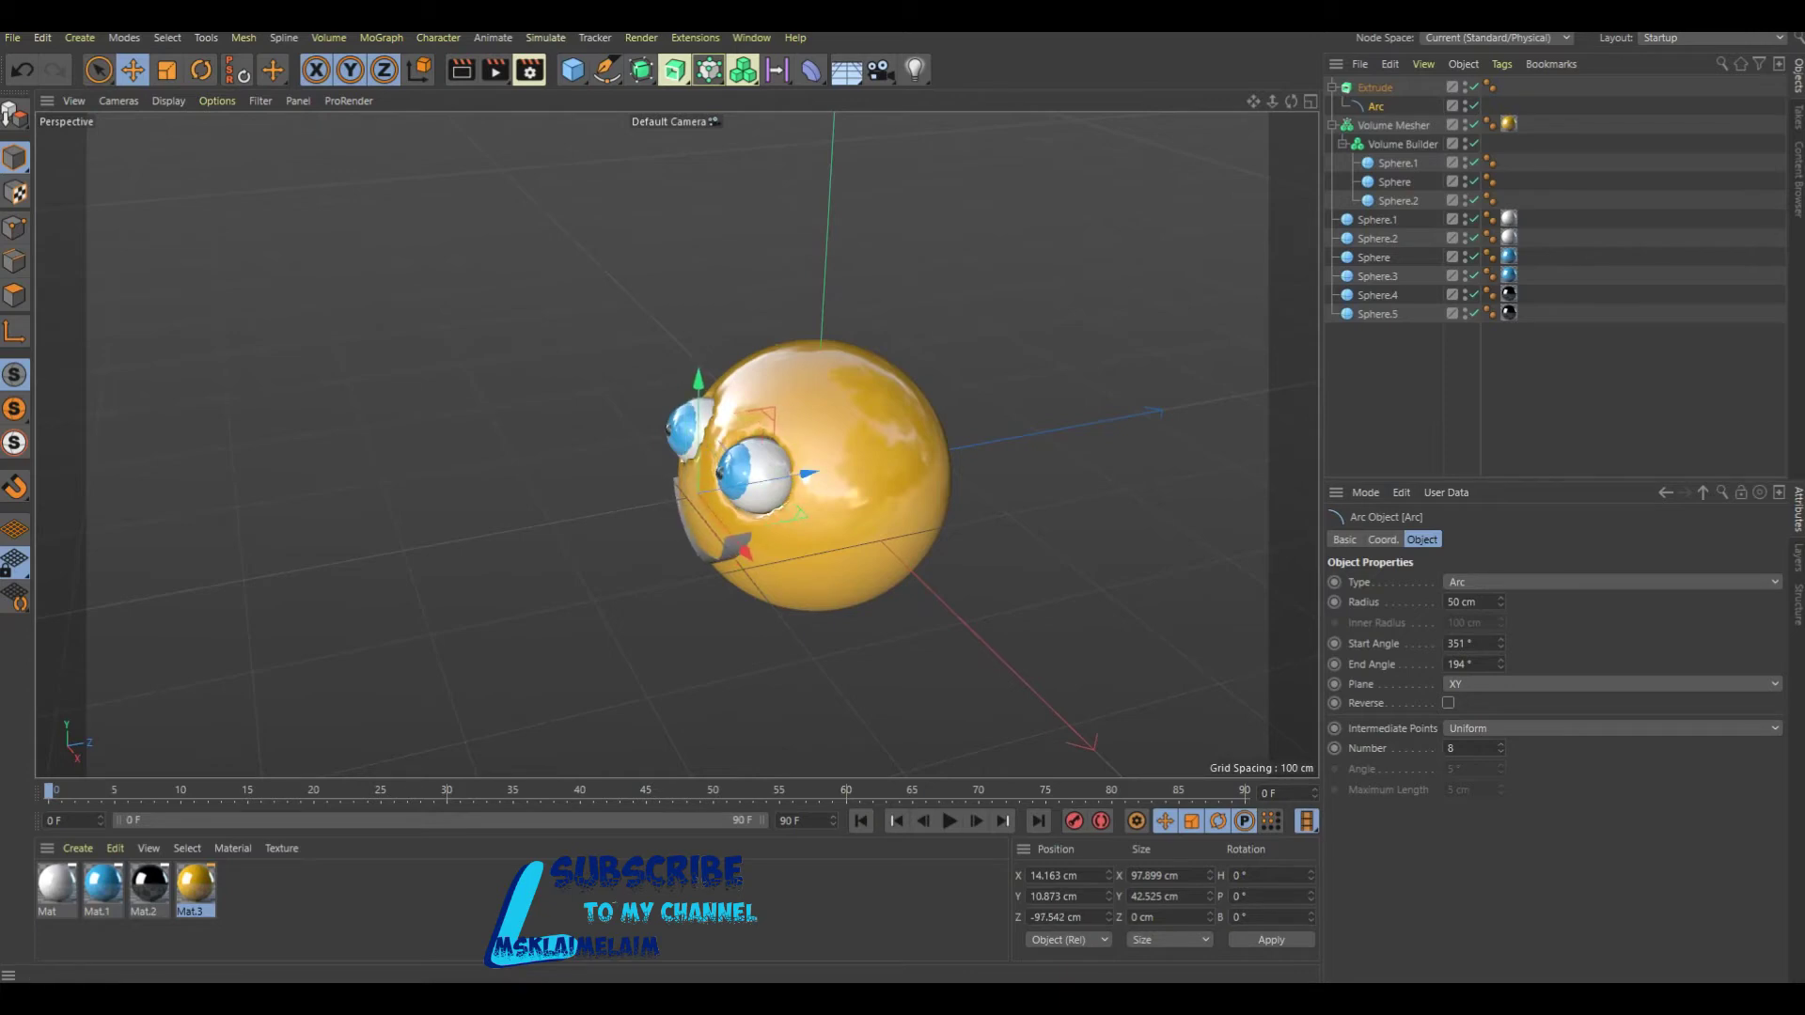
pyautogui.moveTo(1290, 101); pyautogui.dragTo(1259, 106)
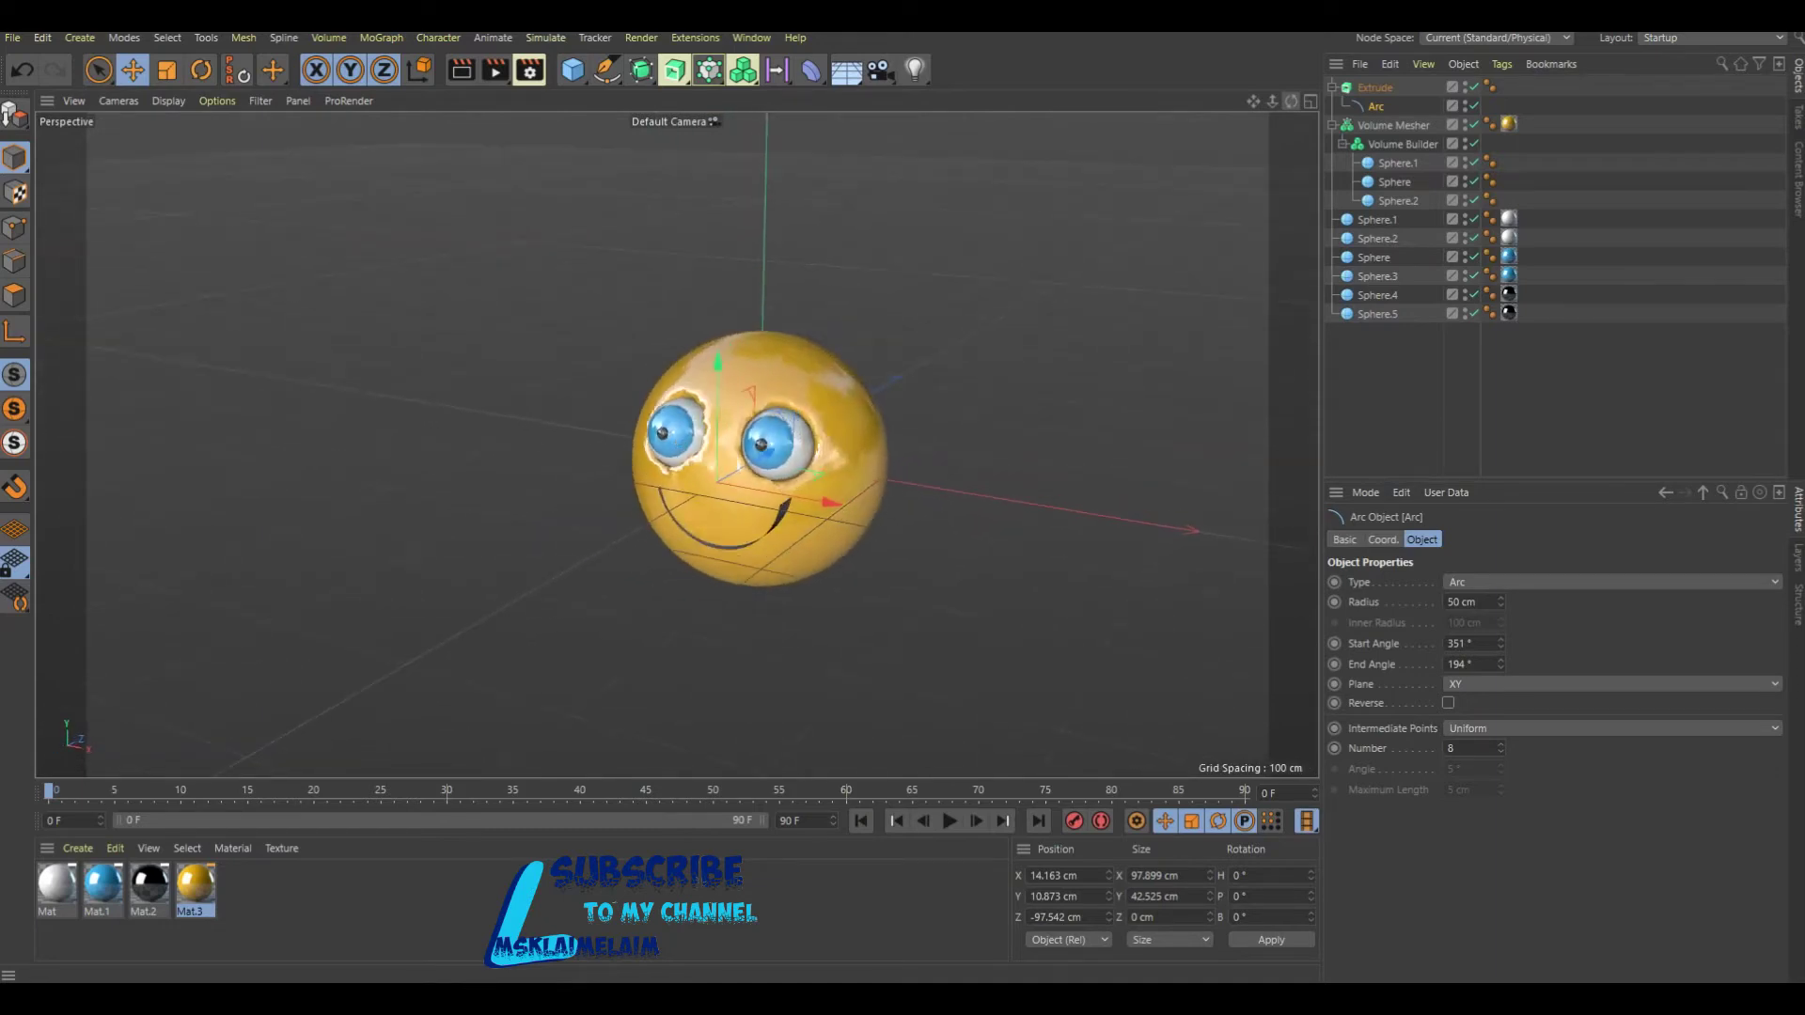
pyautogui.moveTo(832, 500); pyautogui.dragTo(823, 508)
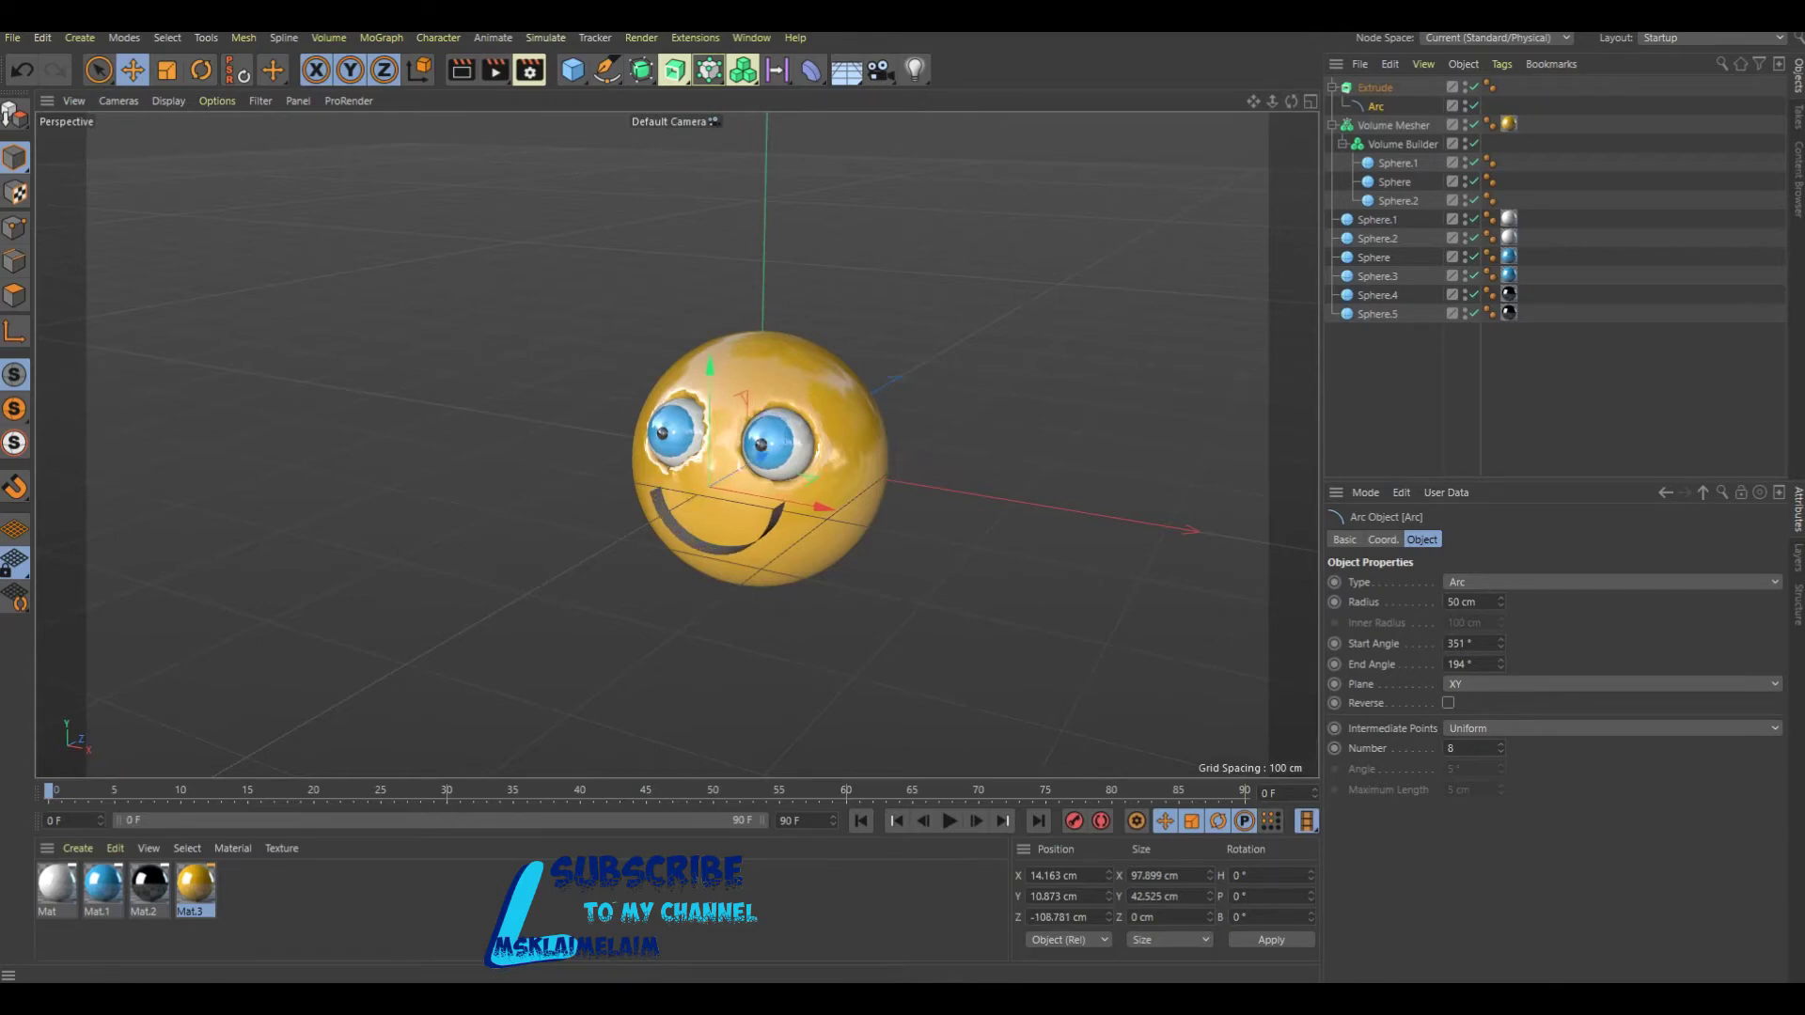
pyautogui.press('Up')
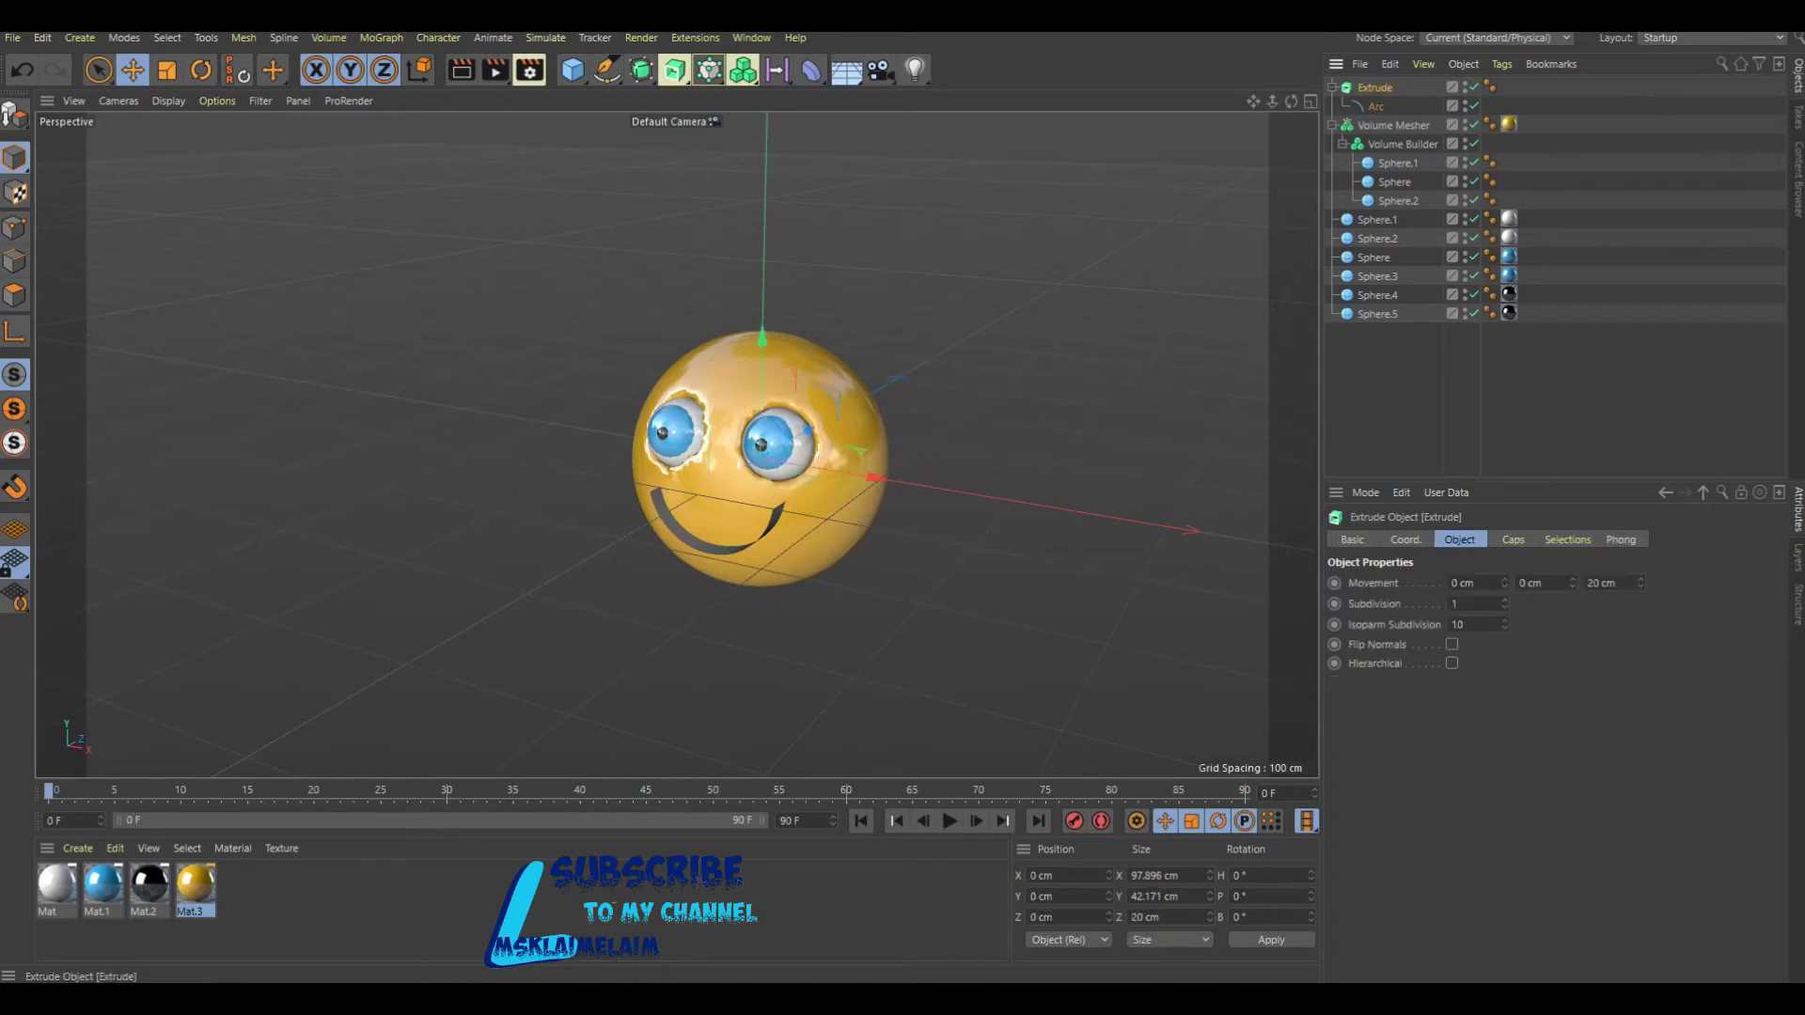
# Move the Extrude into the Volume Builder and set its mode to Subtract.
pyautogui.moveTo(1640, 583); pyautogui.dragTo(1641, 575)
pyautogui.click(1333, 86)
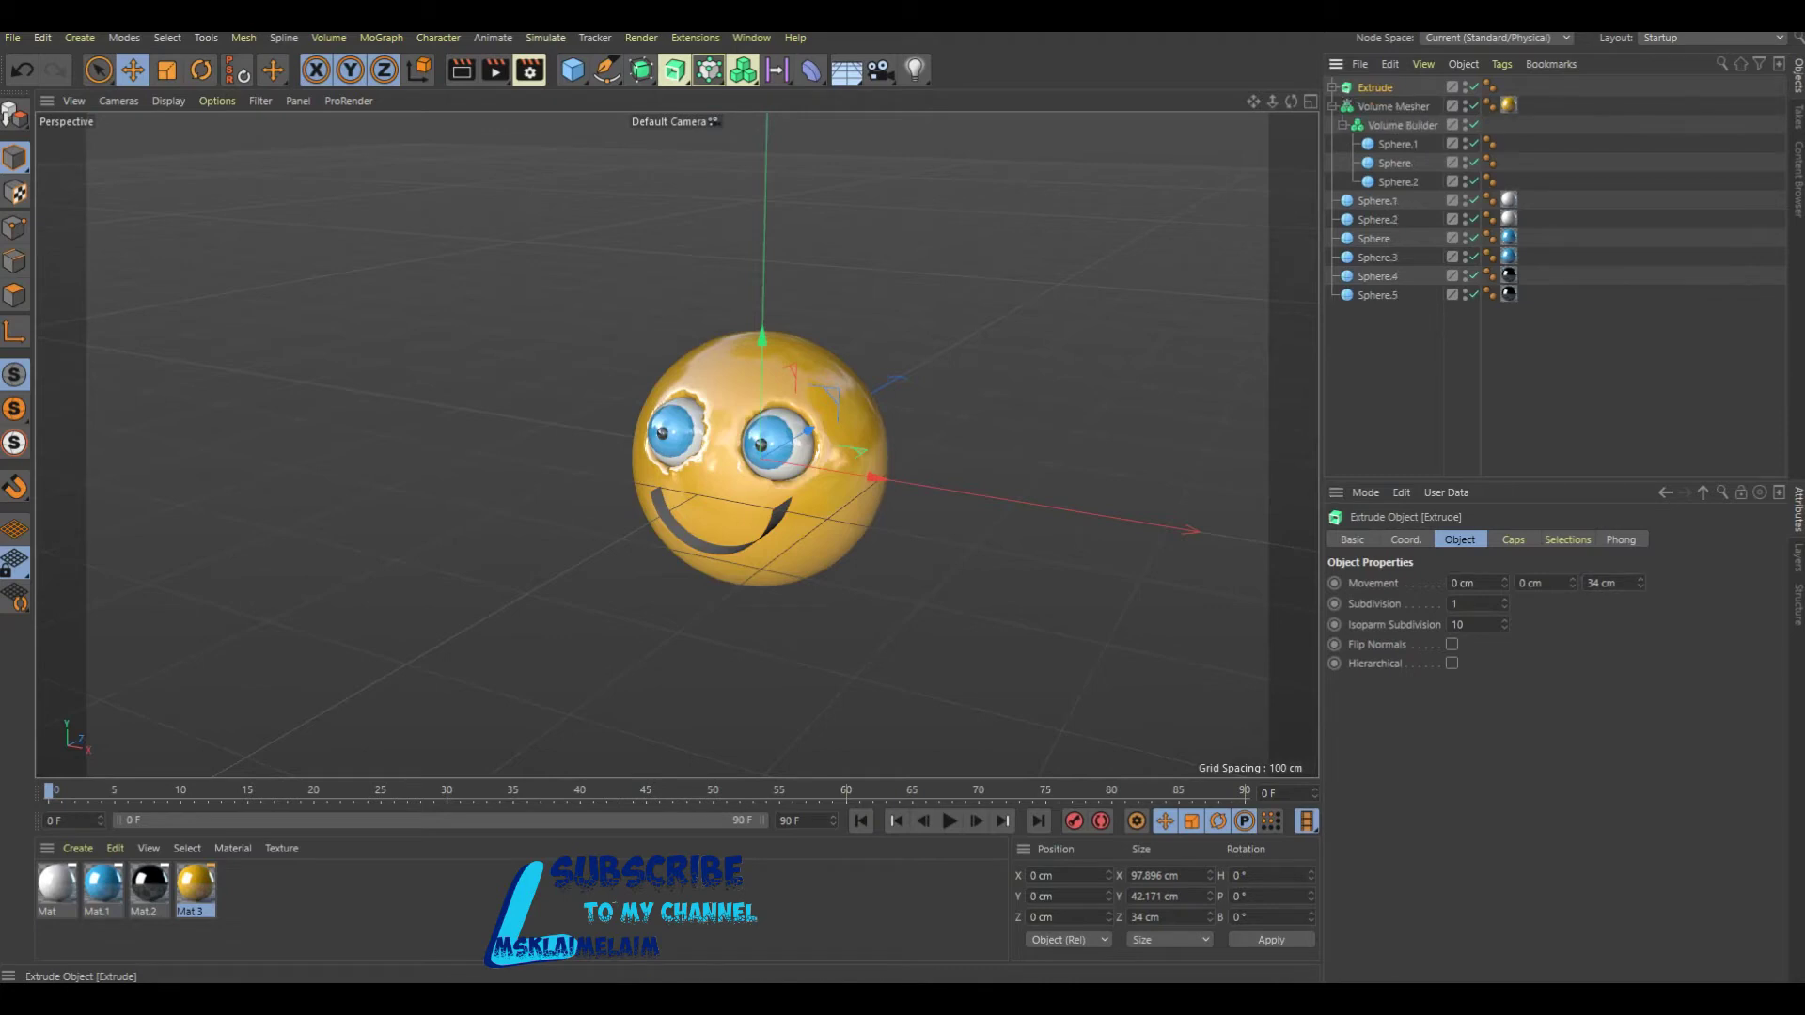
pyautogui.moveTo(1375, 86); pyautogui.dragTo(1387, 127)
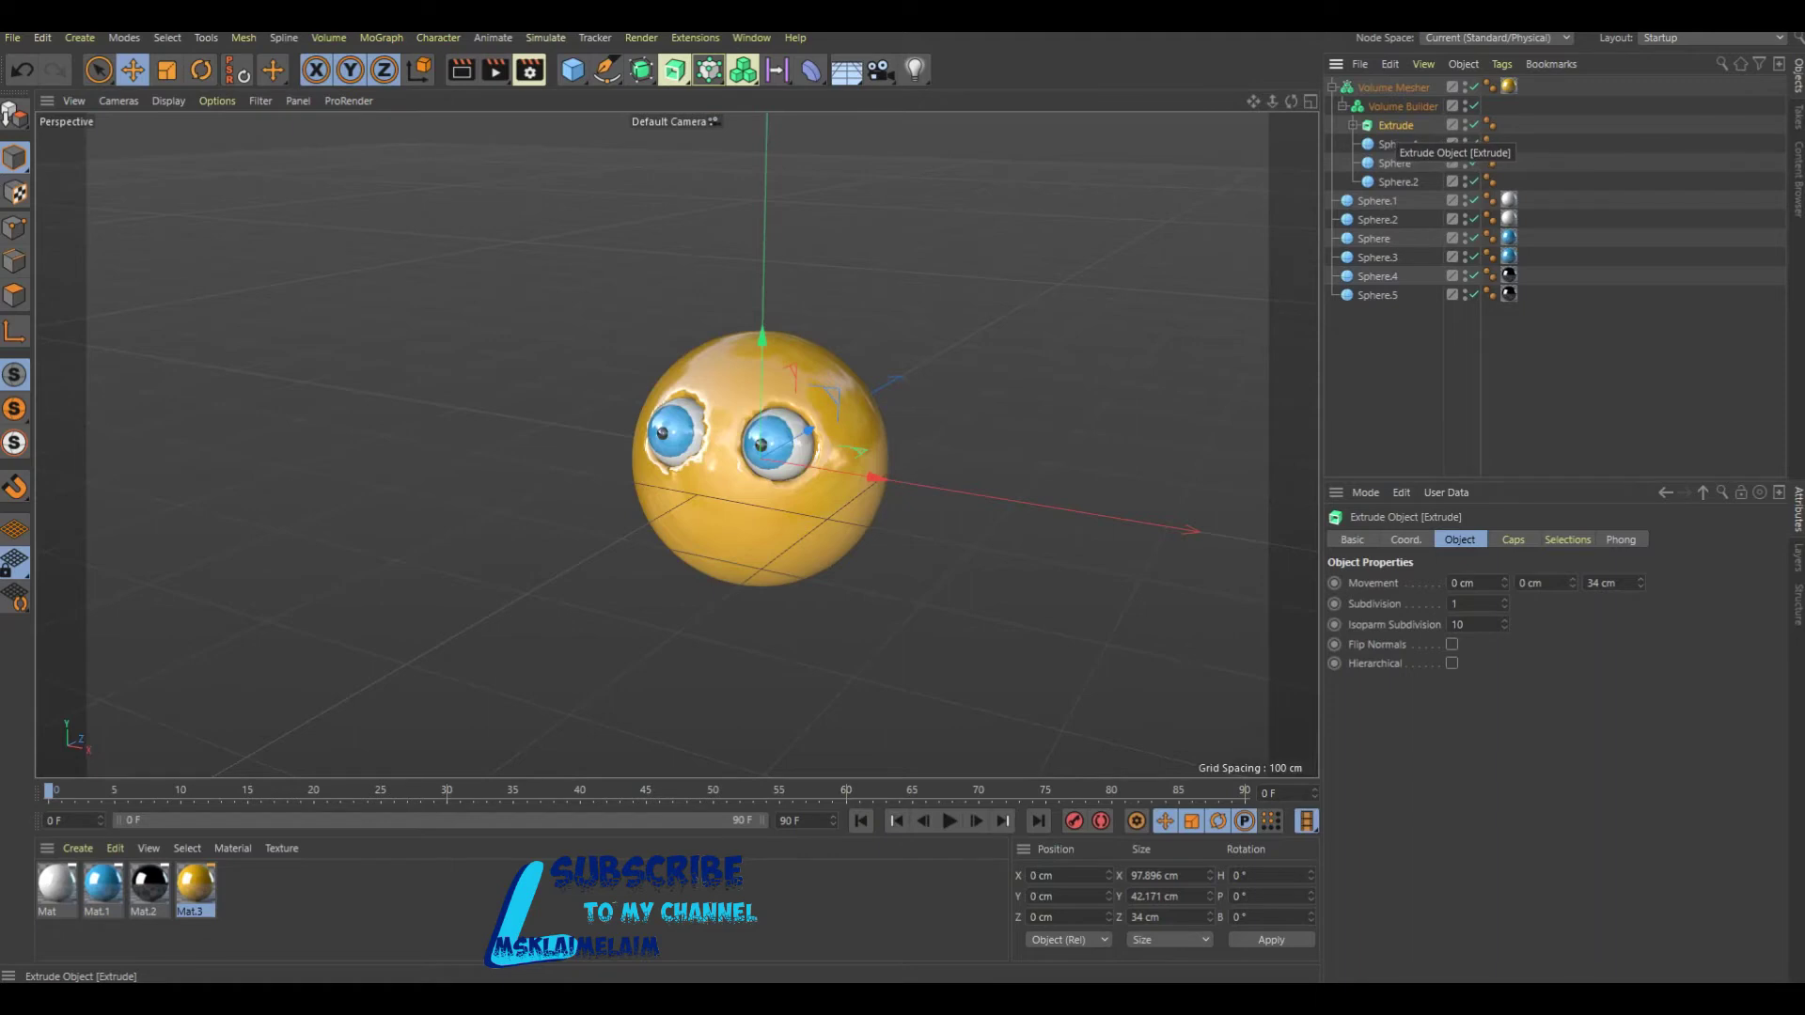
pyautogui.click(1401, 106)
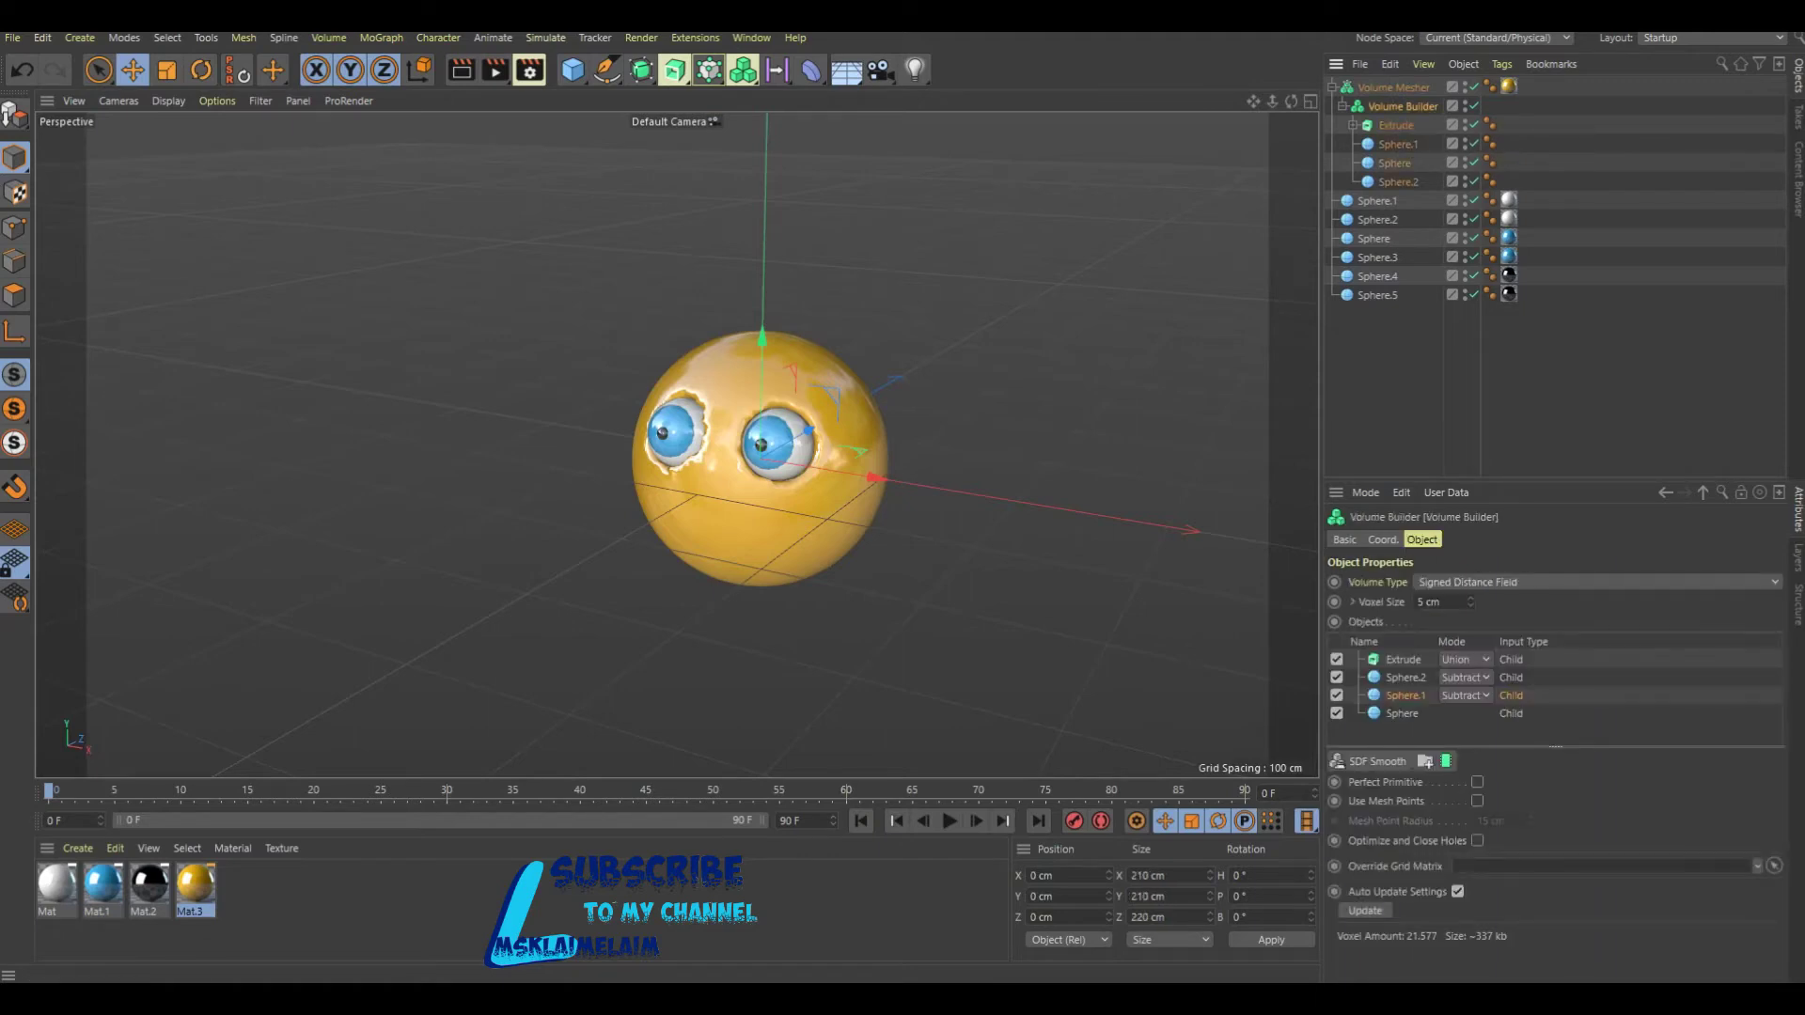
pyautogui.click(1465, 659)
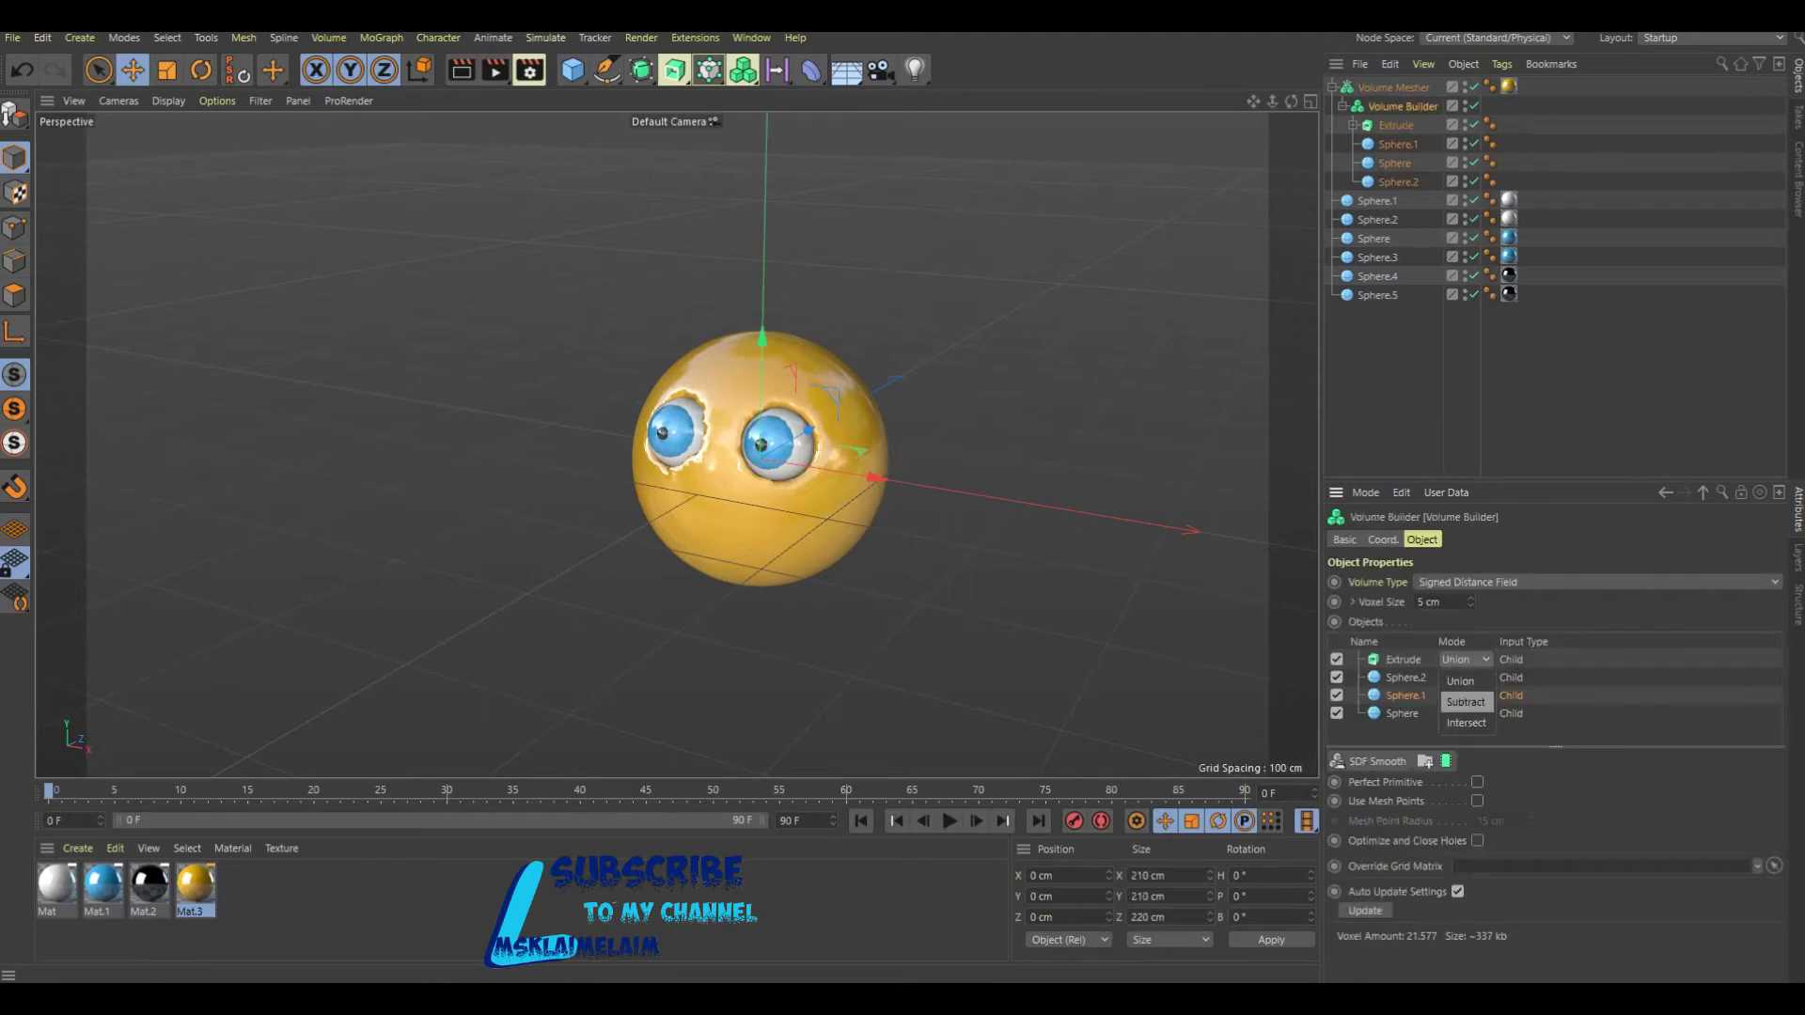
pyautogui.click(1466, 701)
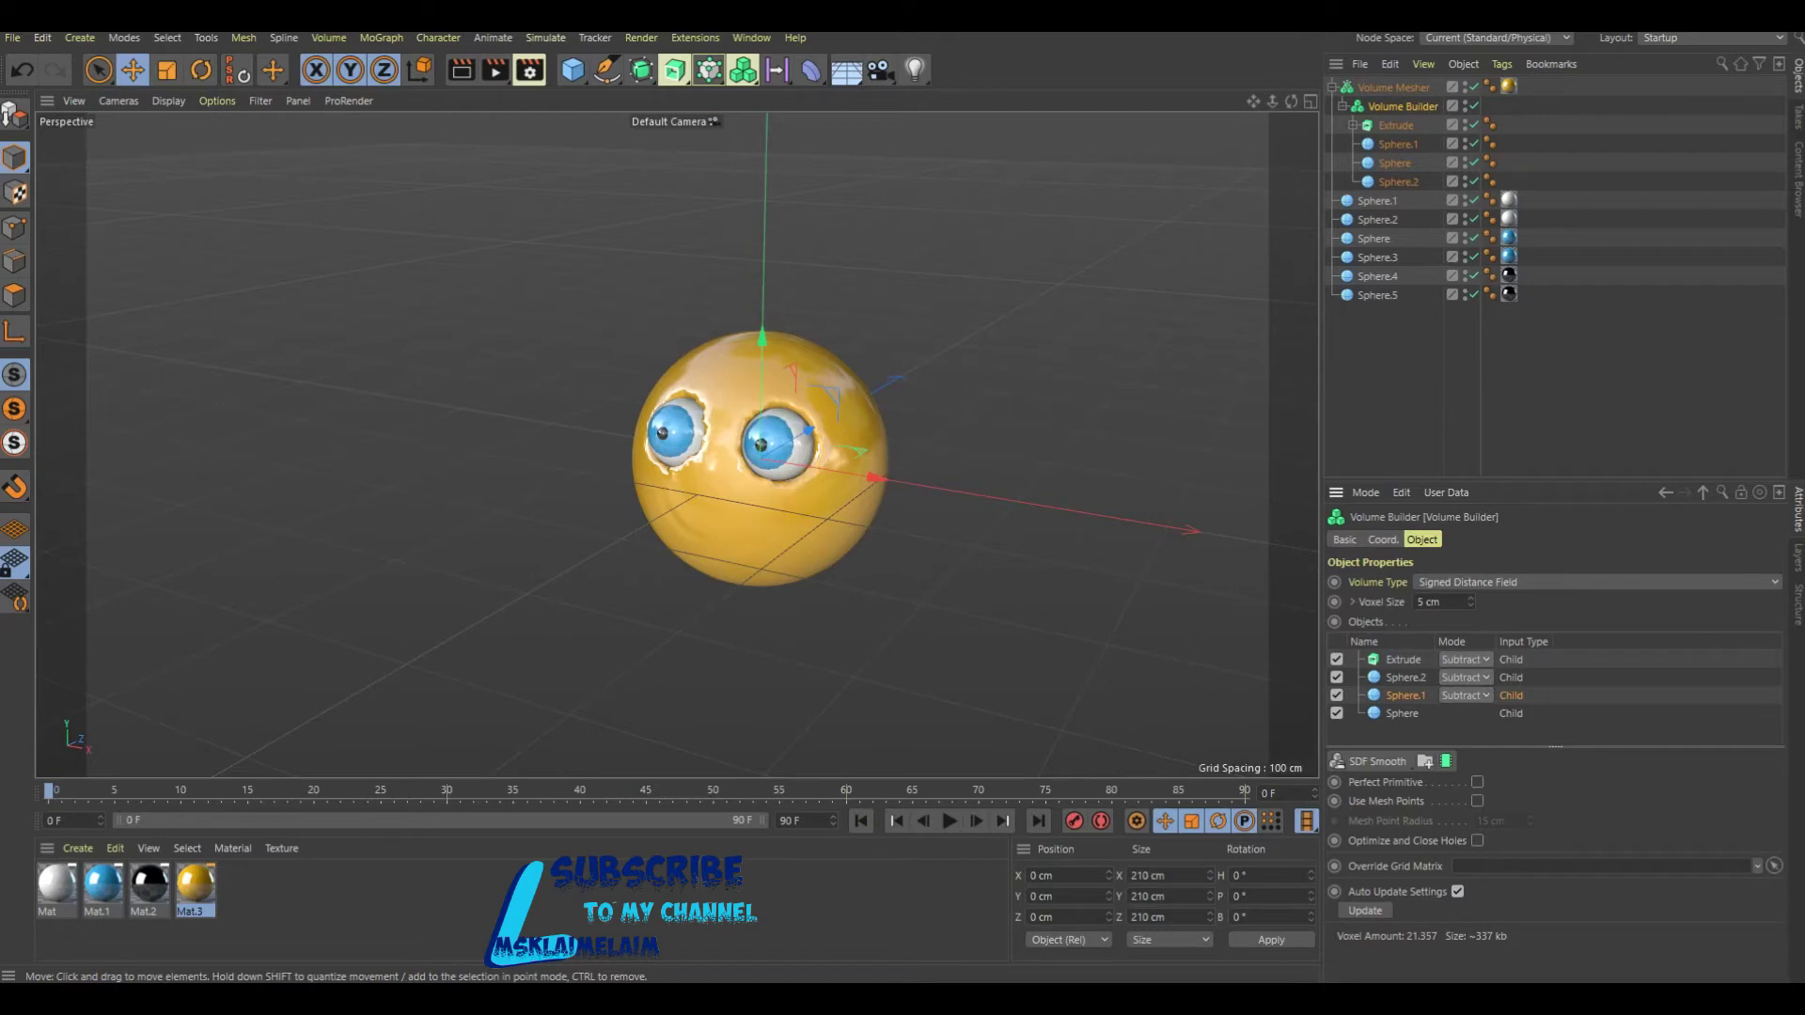
# Slide the mouth shape along Z and render to check the carving.
pyautogui.moveTo(1291, 101); pyautogui.dragTo(1250, 105)
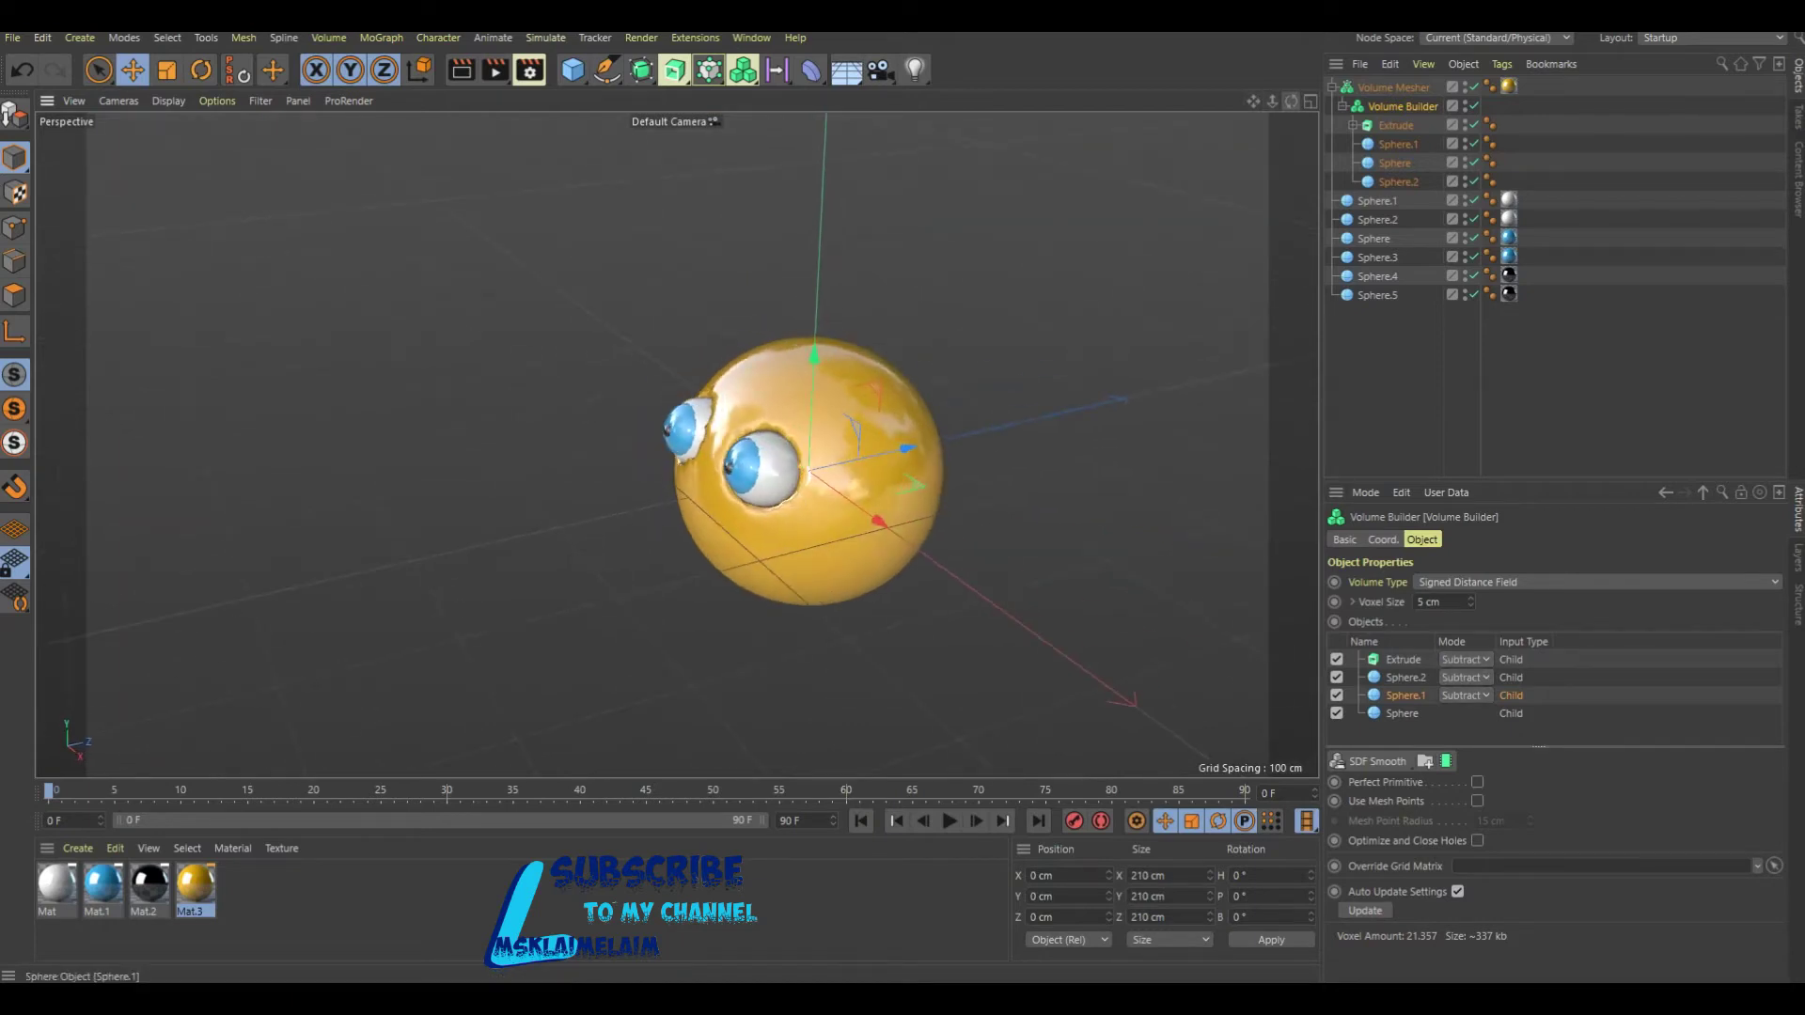
pyautogui.click(1396, 125)
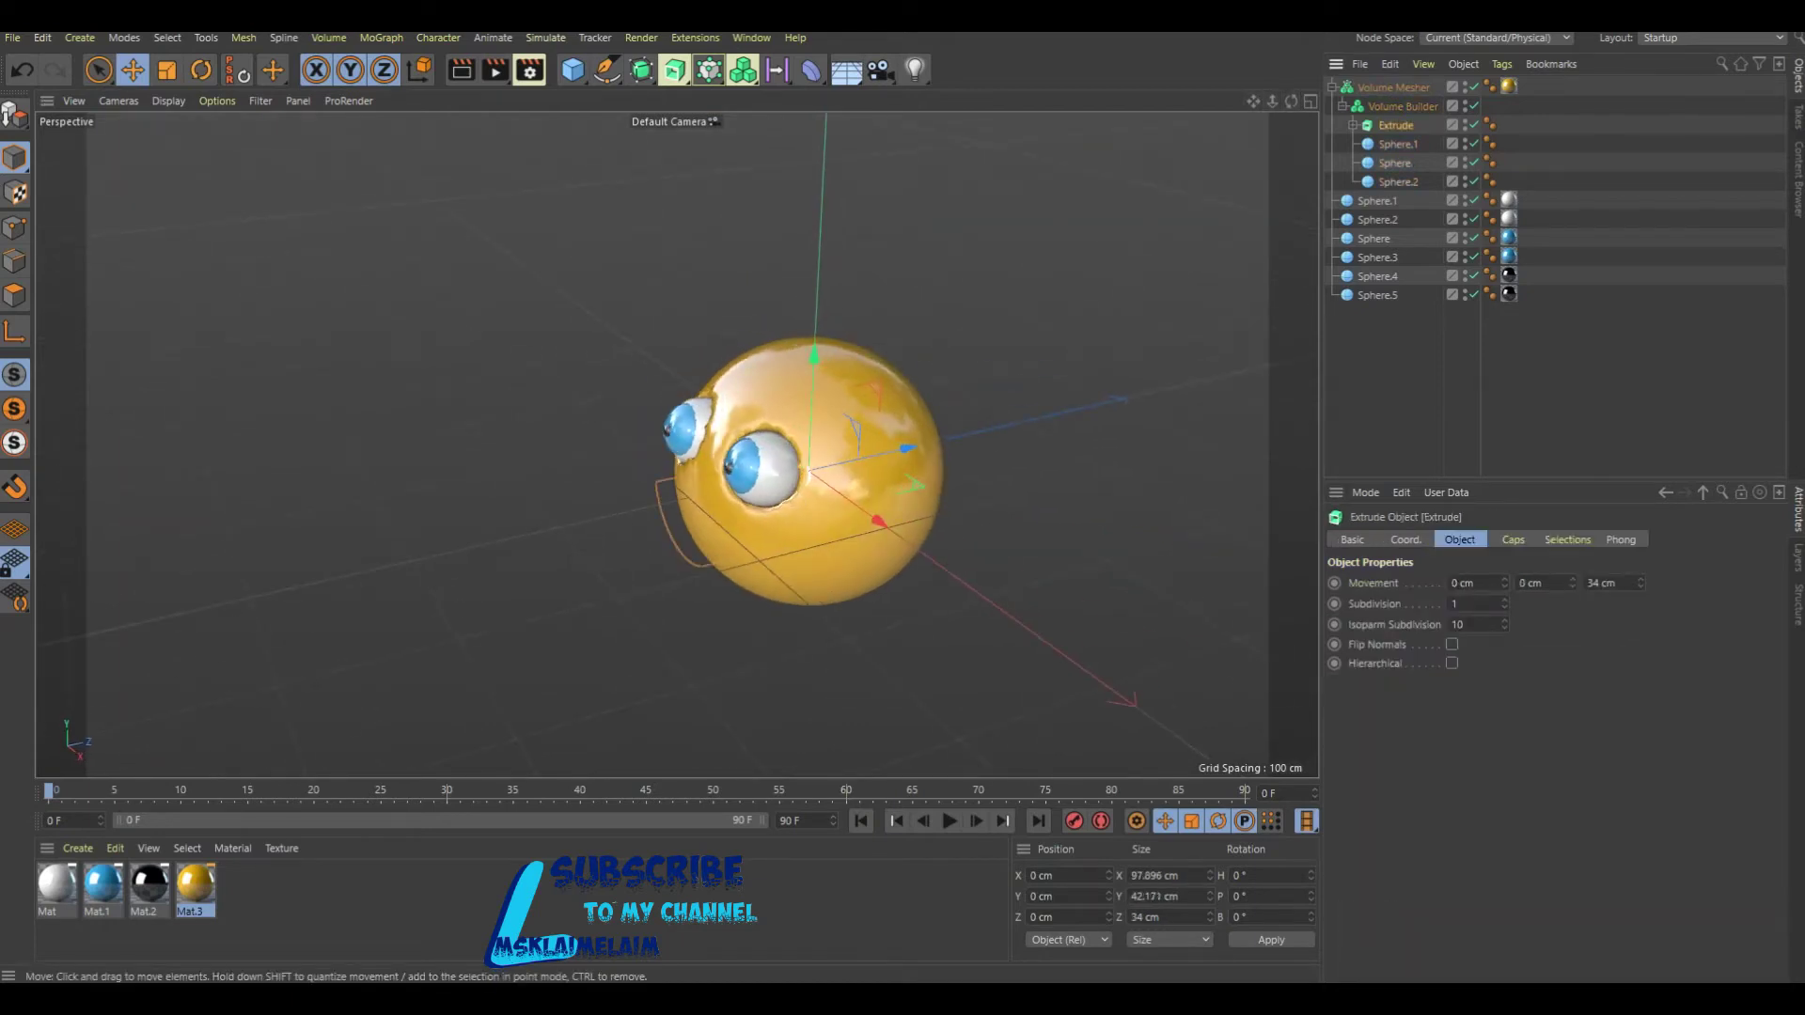
pyautogui.moveTo(907, 449); pyautogui.dragTo(893, 452)
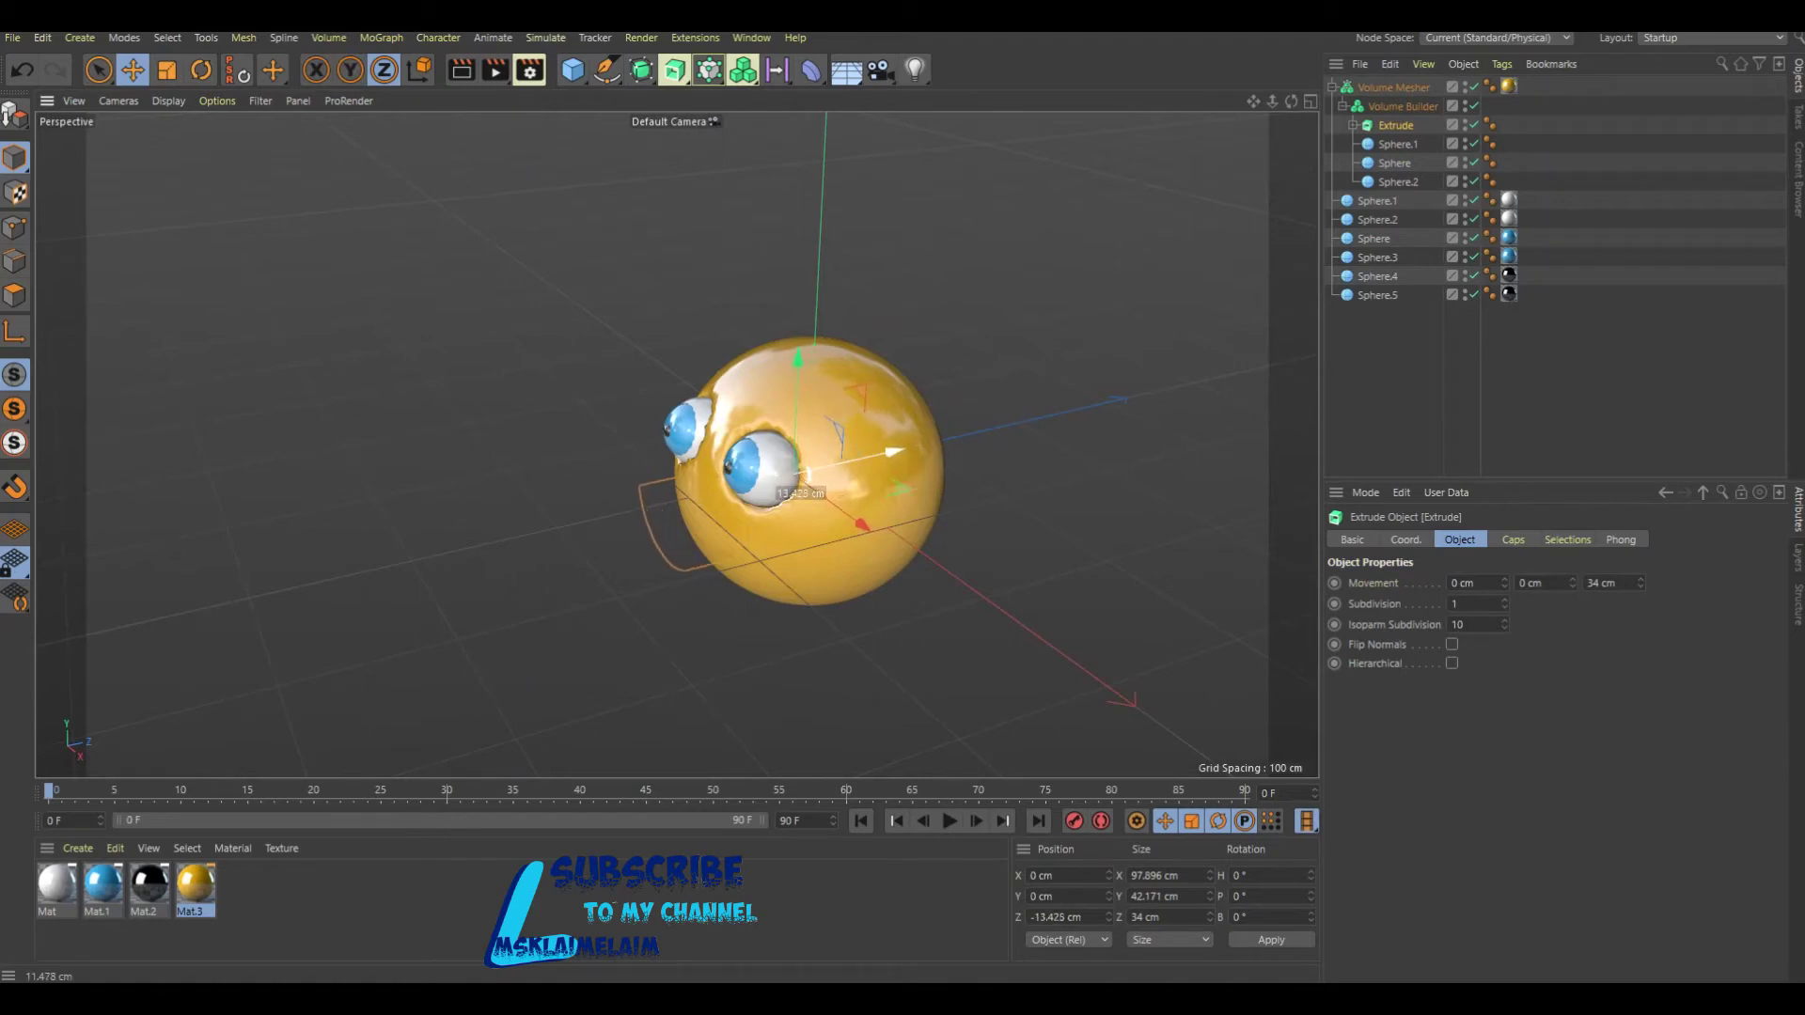
pyautogui.moveTo(893, 453); pyautogui.dragTo(904, 449)
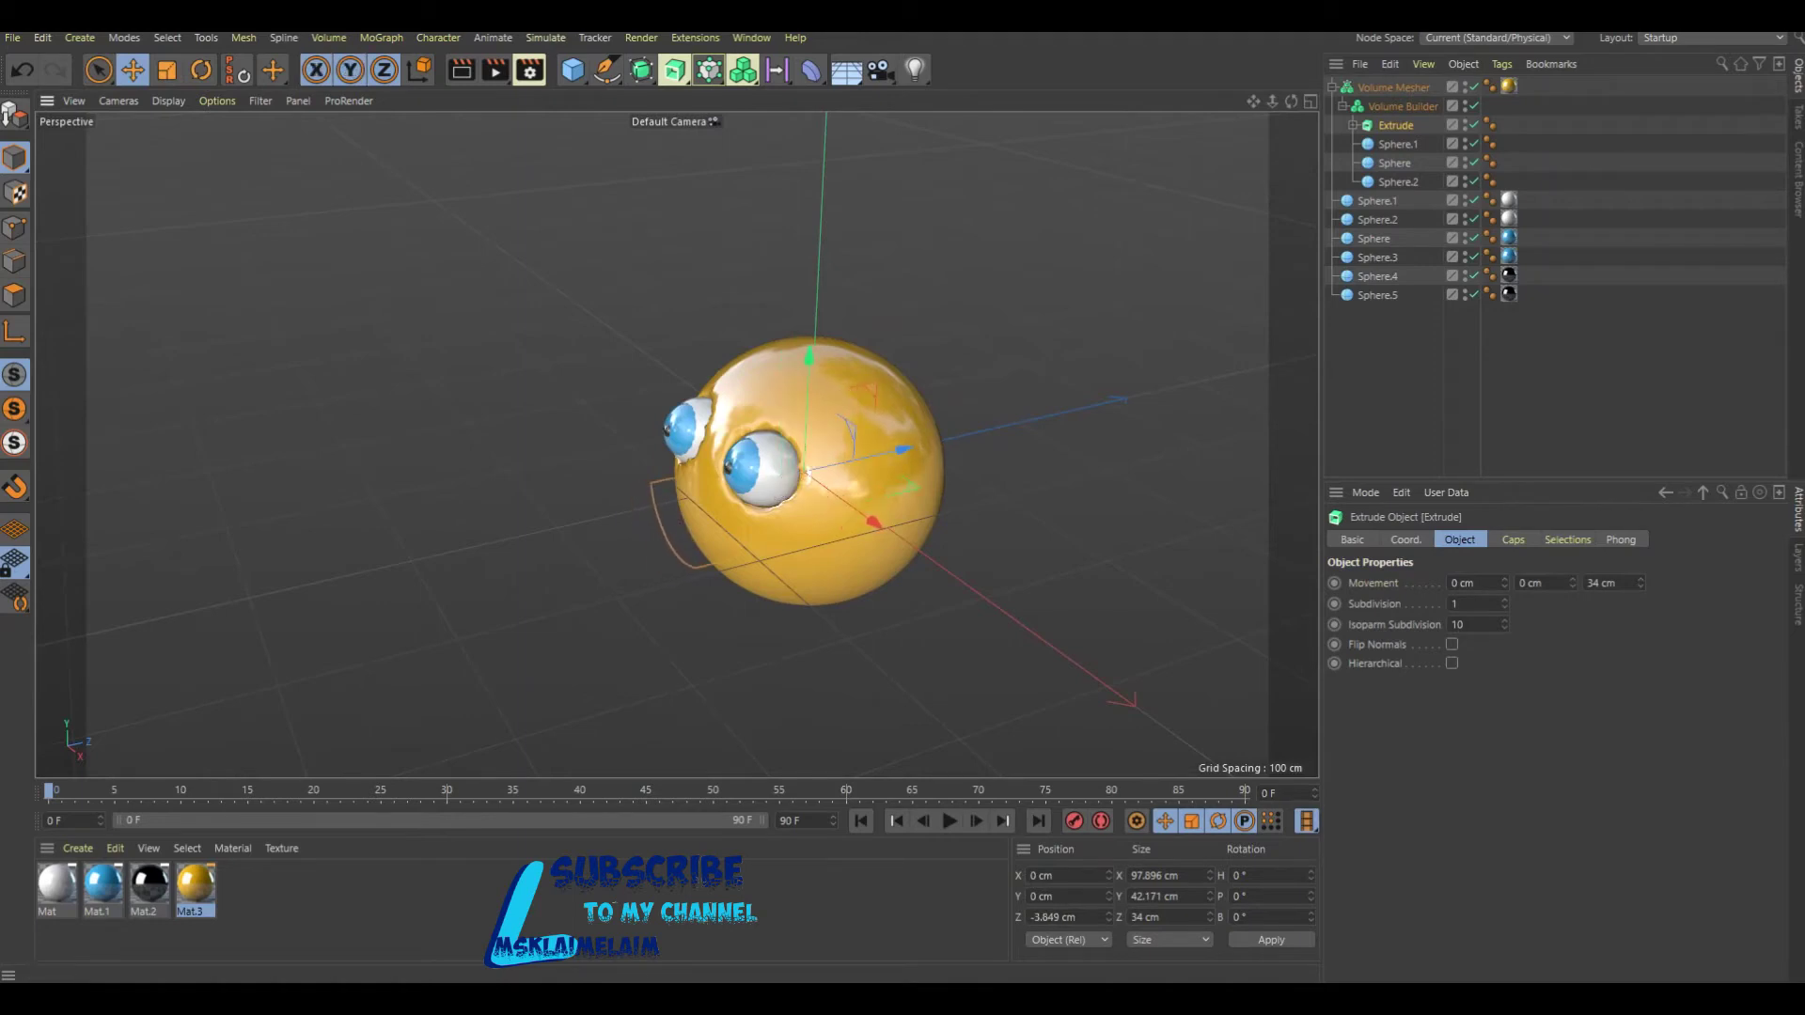
pyautogui.moveTo(1290, 100); pyautogui.dragTo(1326, 117)
pyautogui.scroll(2, 817, 394)
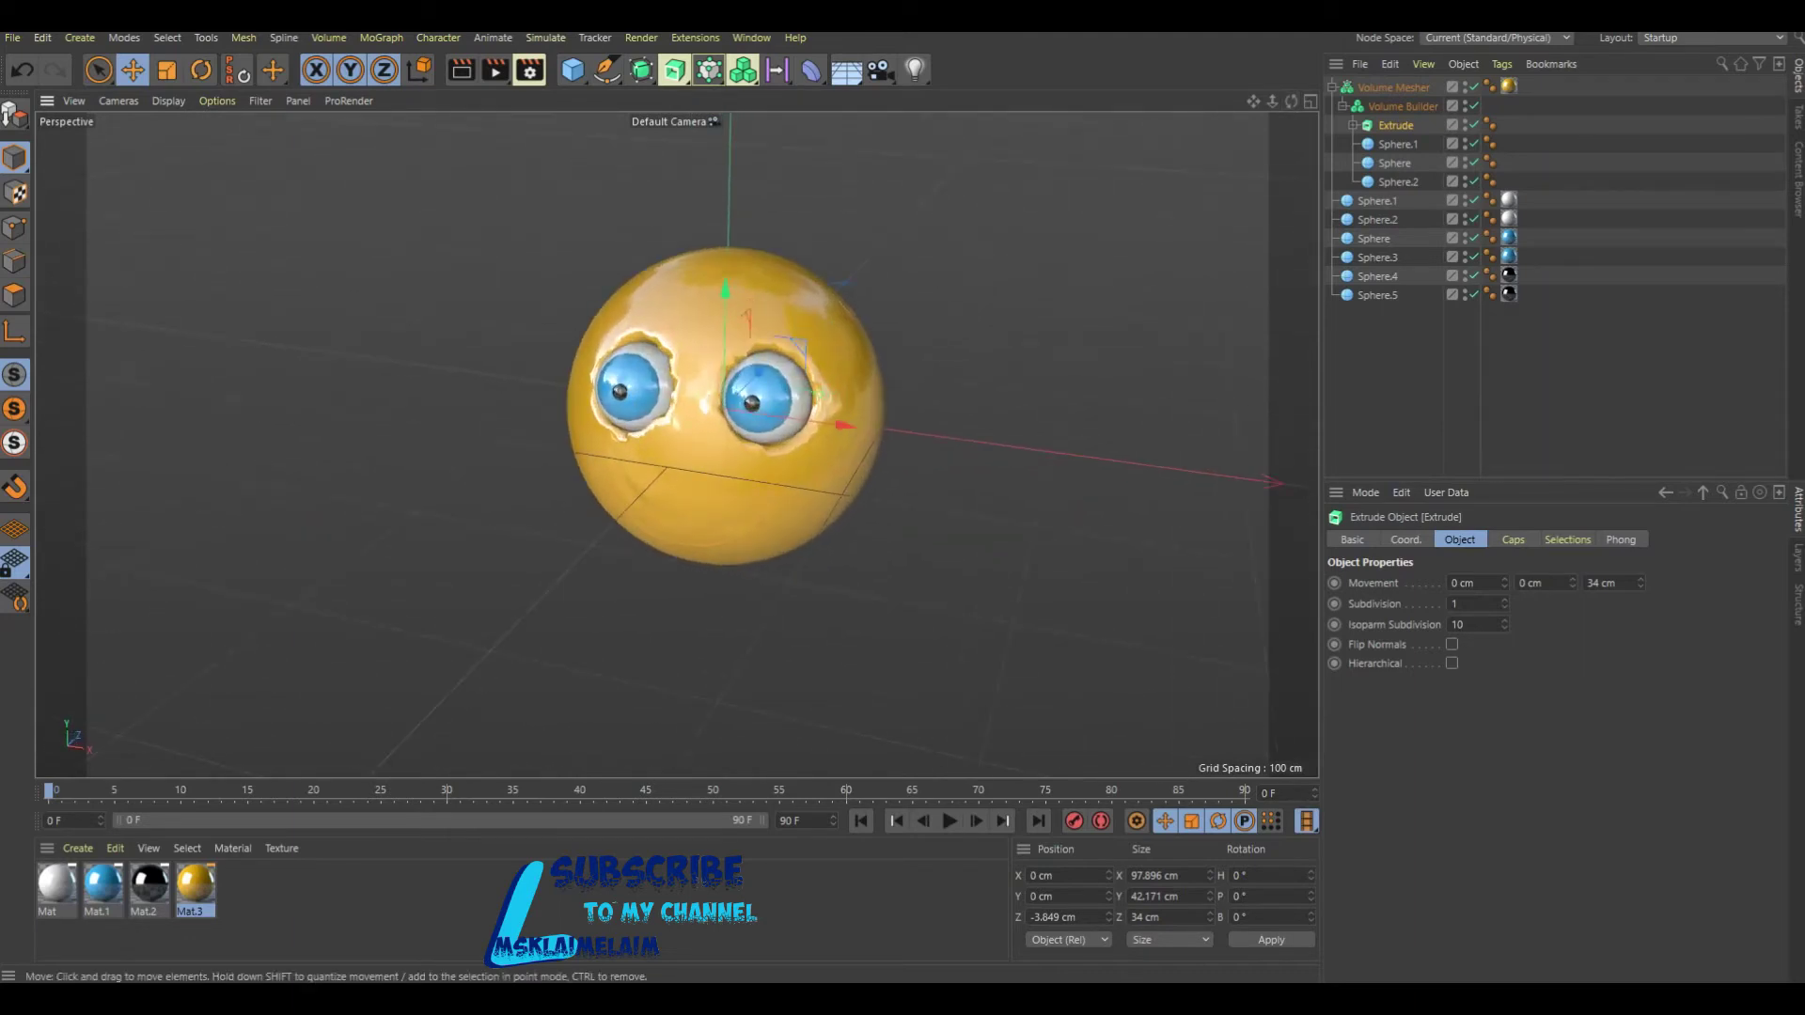
pyautogui.scroll(1, 725, 394)
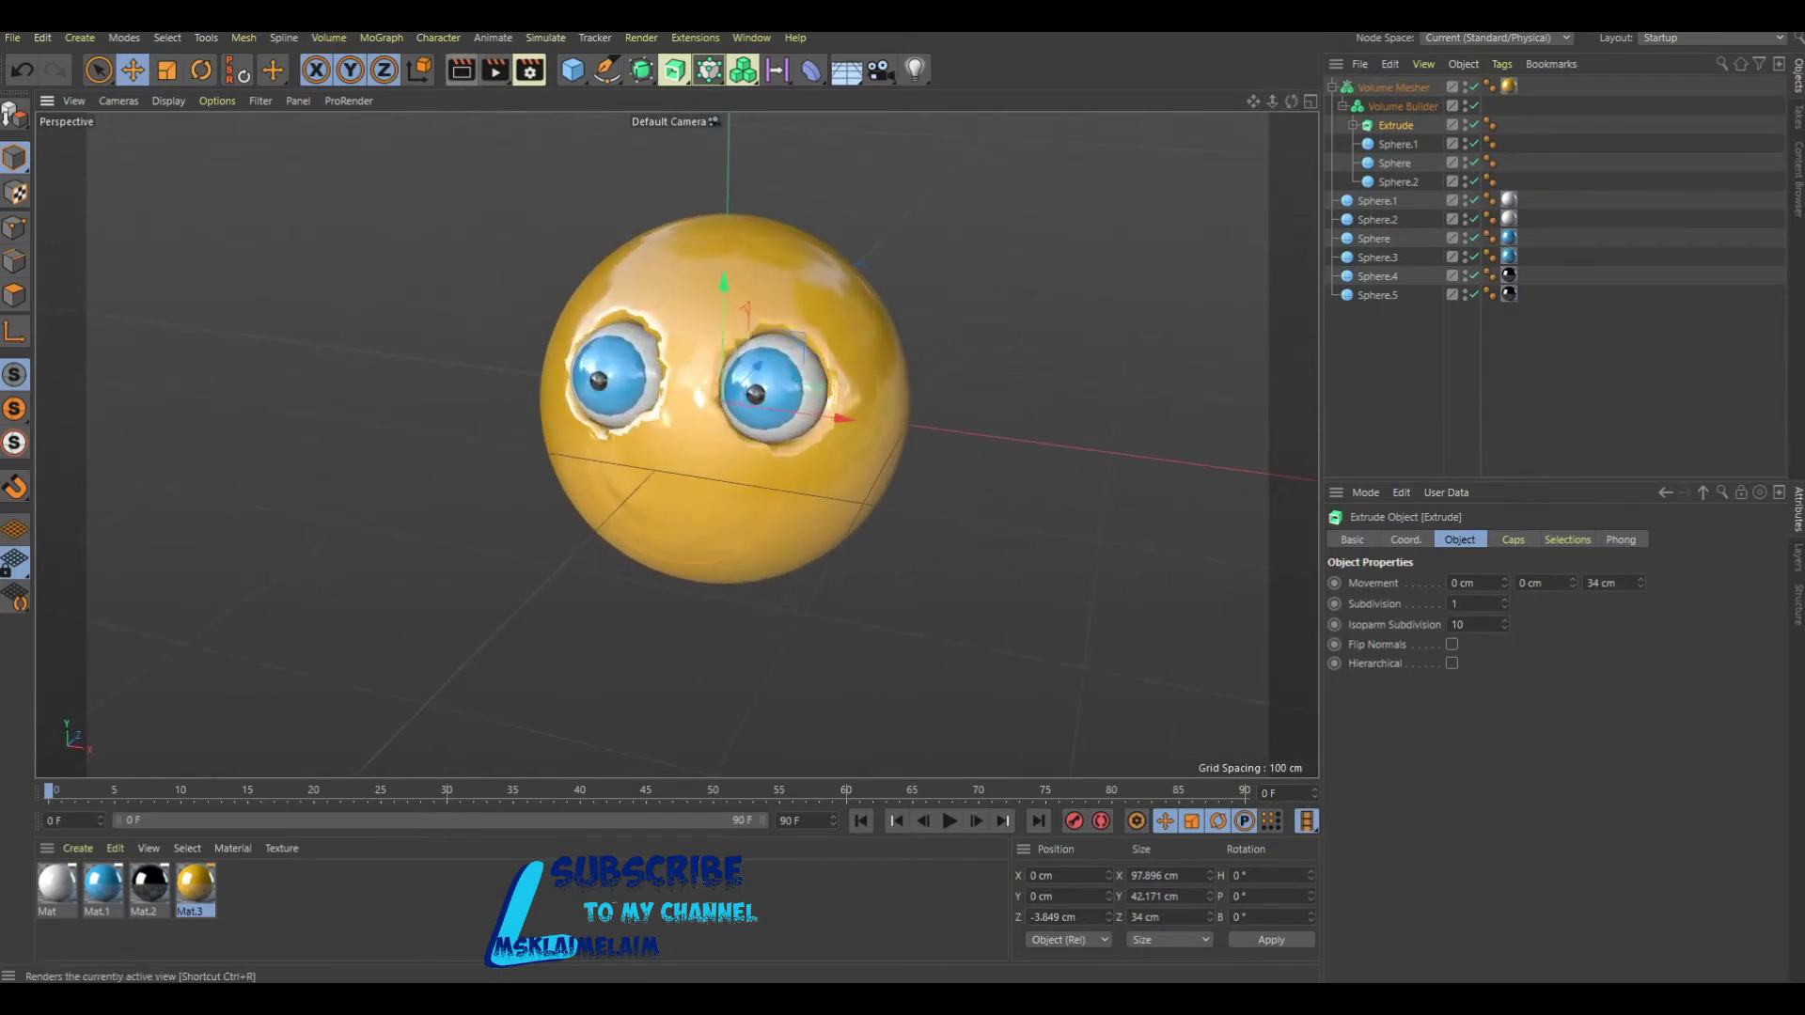
pyautogui.hotkey('ctrl', 'r')
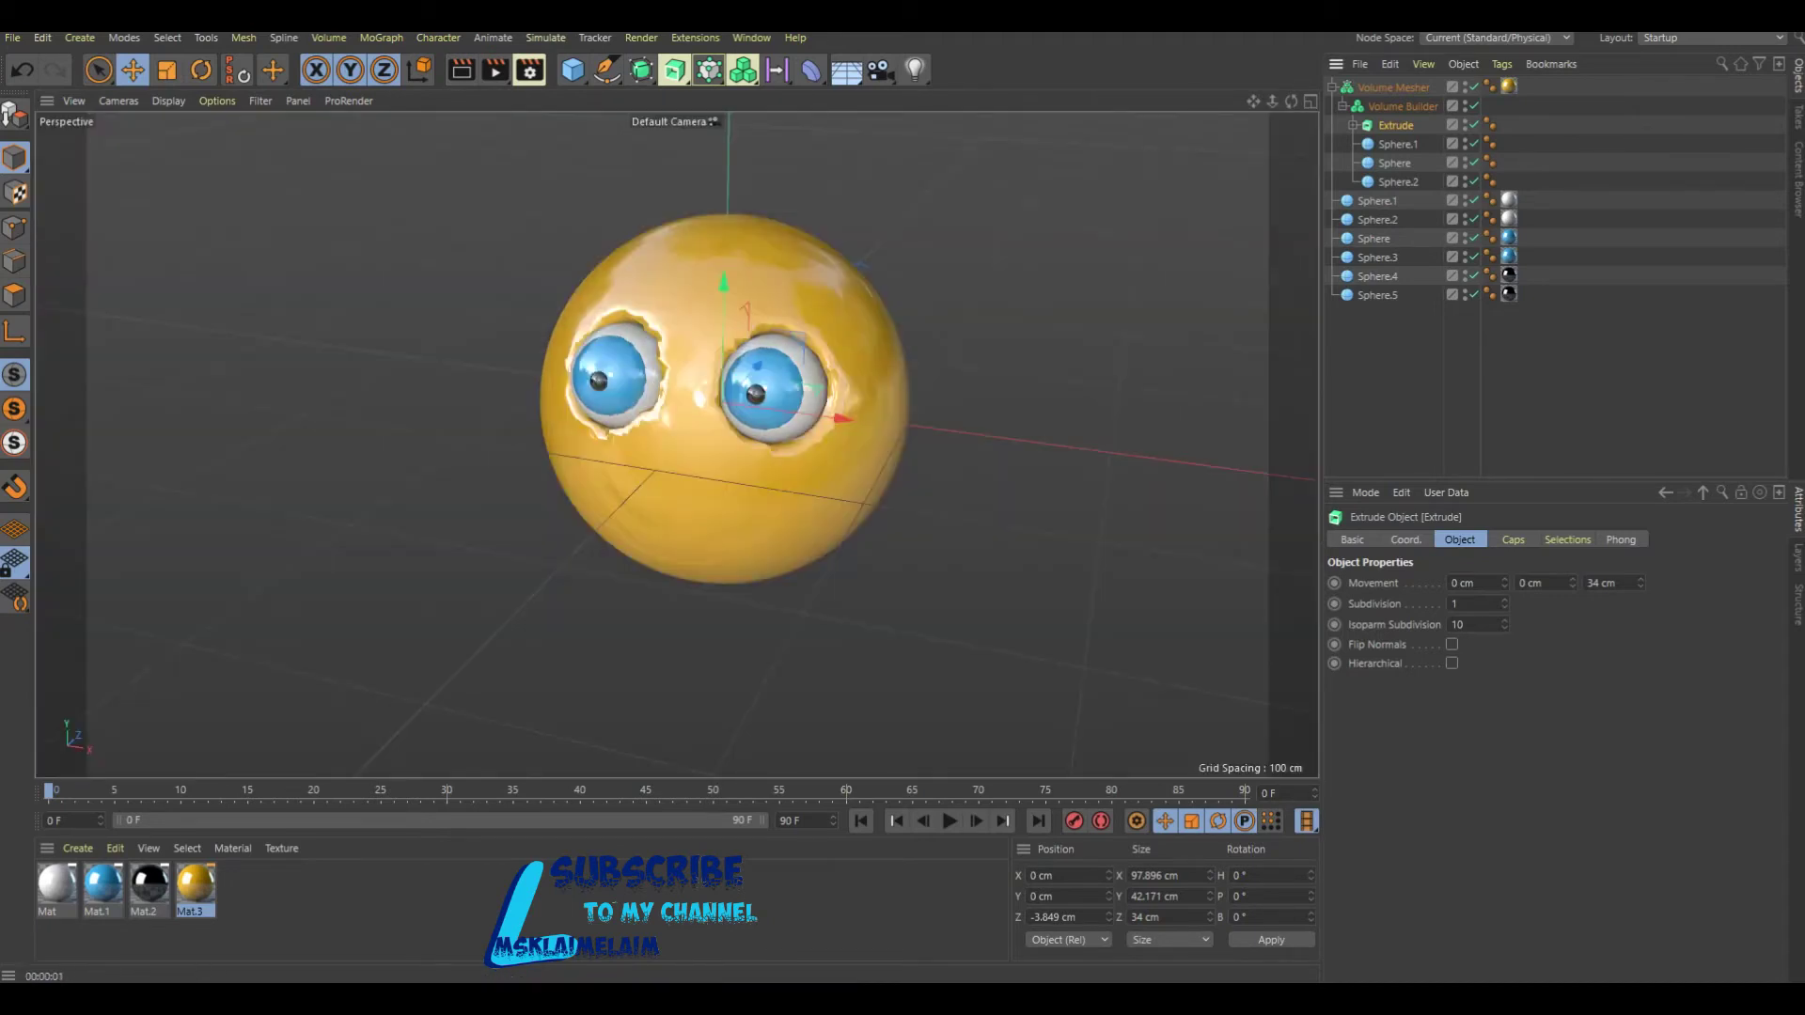
# Reduce the mouth extrusion's Movement Z depth to 20 cm and inspect it from the side.
pyautogui.moveTo(1641, 583)
pyautogui.mouseDown()
pyautogui.moveTo(1641, 611)
pyautogui.moveTo(1641, 575)
pyautogui.mouseUp()
pyautogui.keyDown('alt'); pyautogui.moveTo(724, 395); pyautogui.dragTo(847, 404); pyautogui.keyUp('alt')
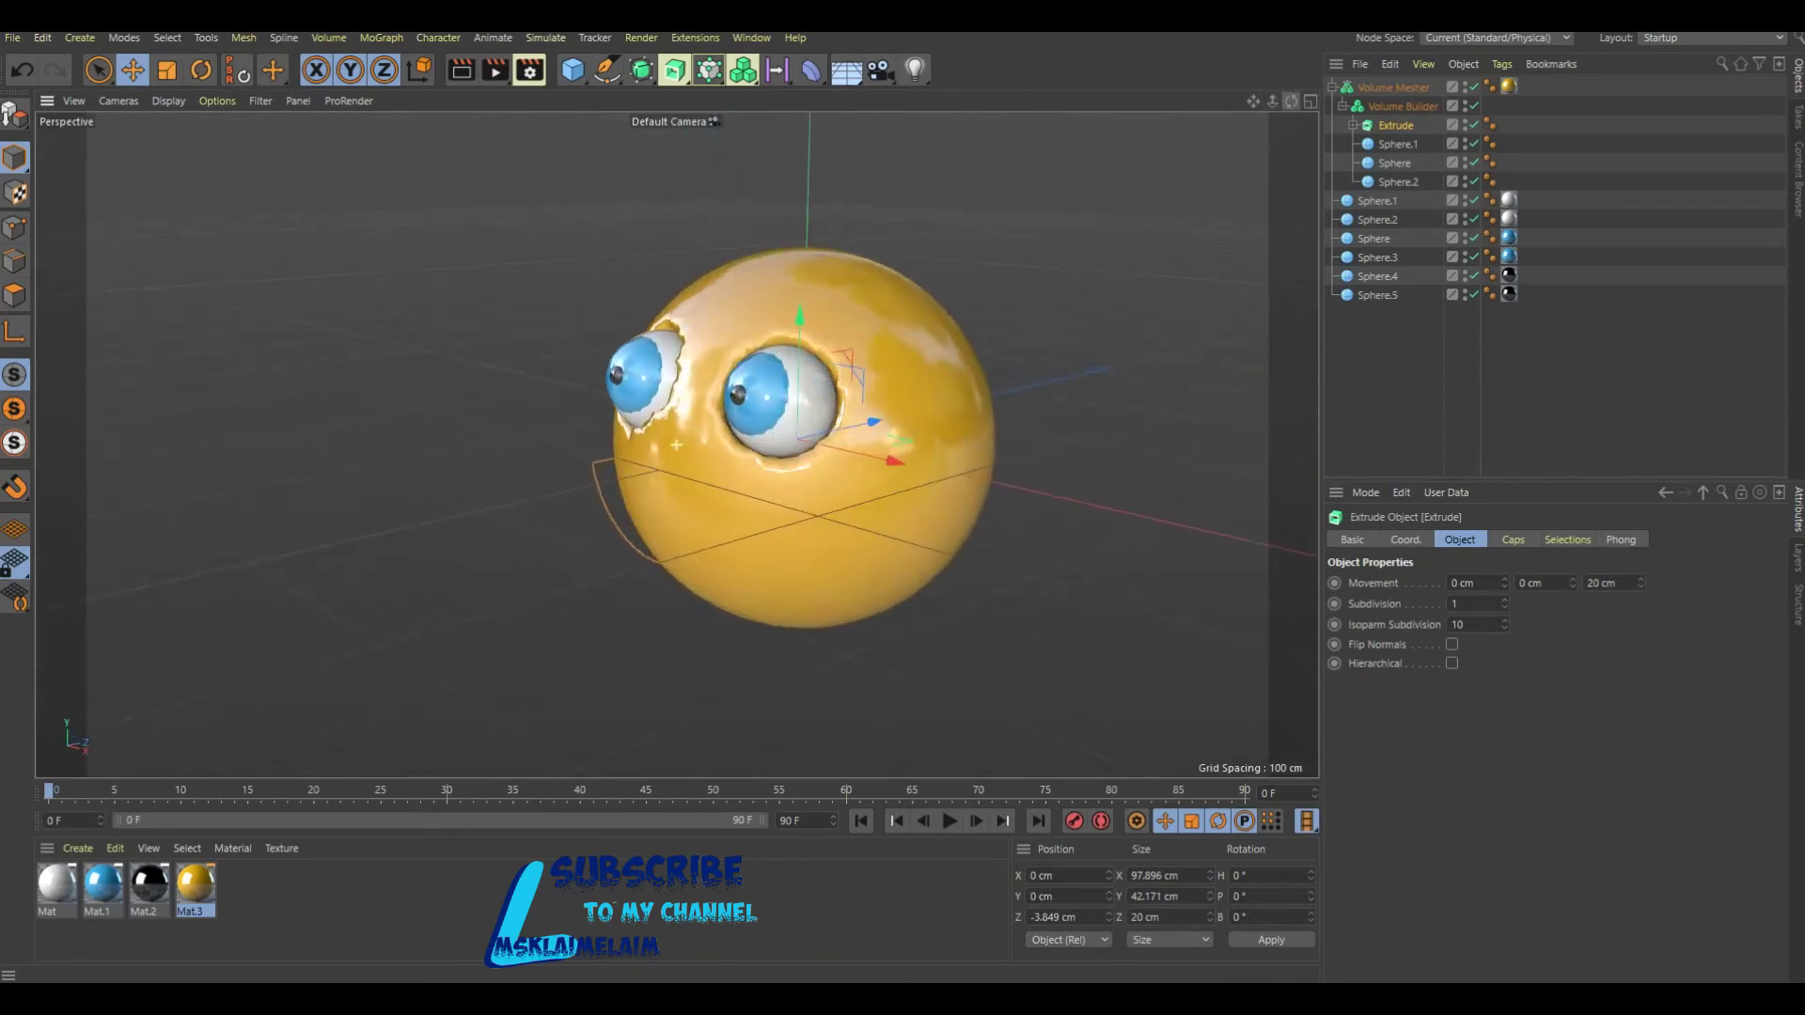
pyautogui.keyDown('alt'); pyautogui.moveTo(677, 444); pyautogui.dragTo(663, 442); pyautogui.keyUp('alt')
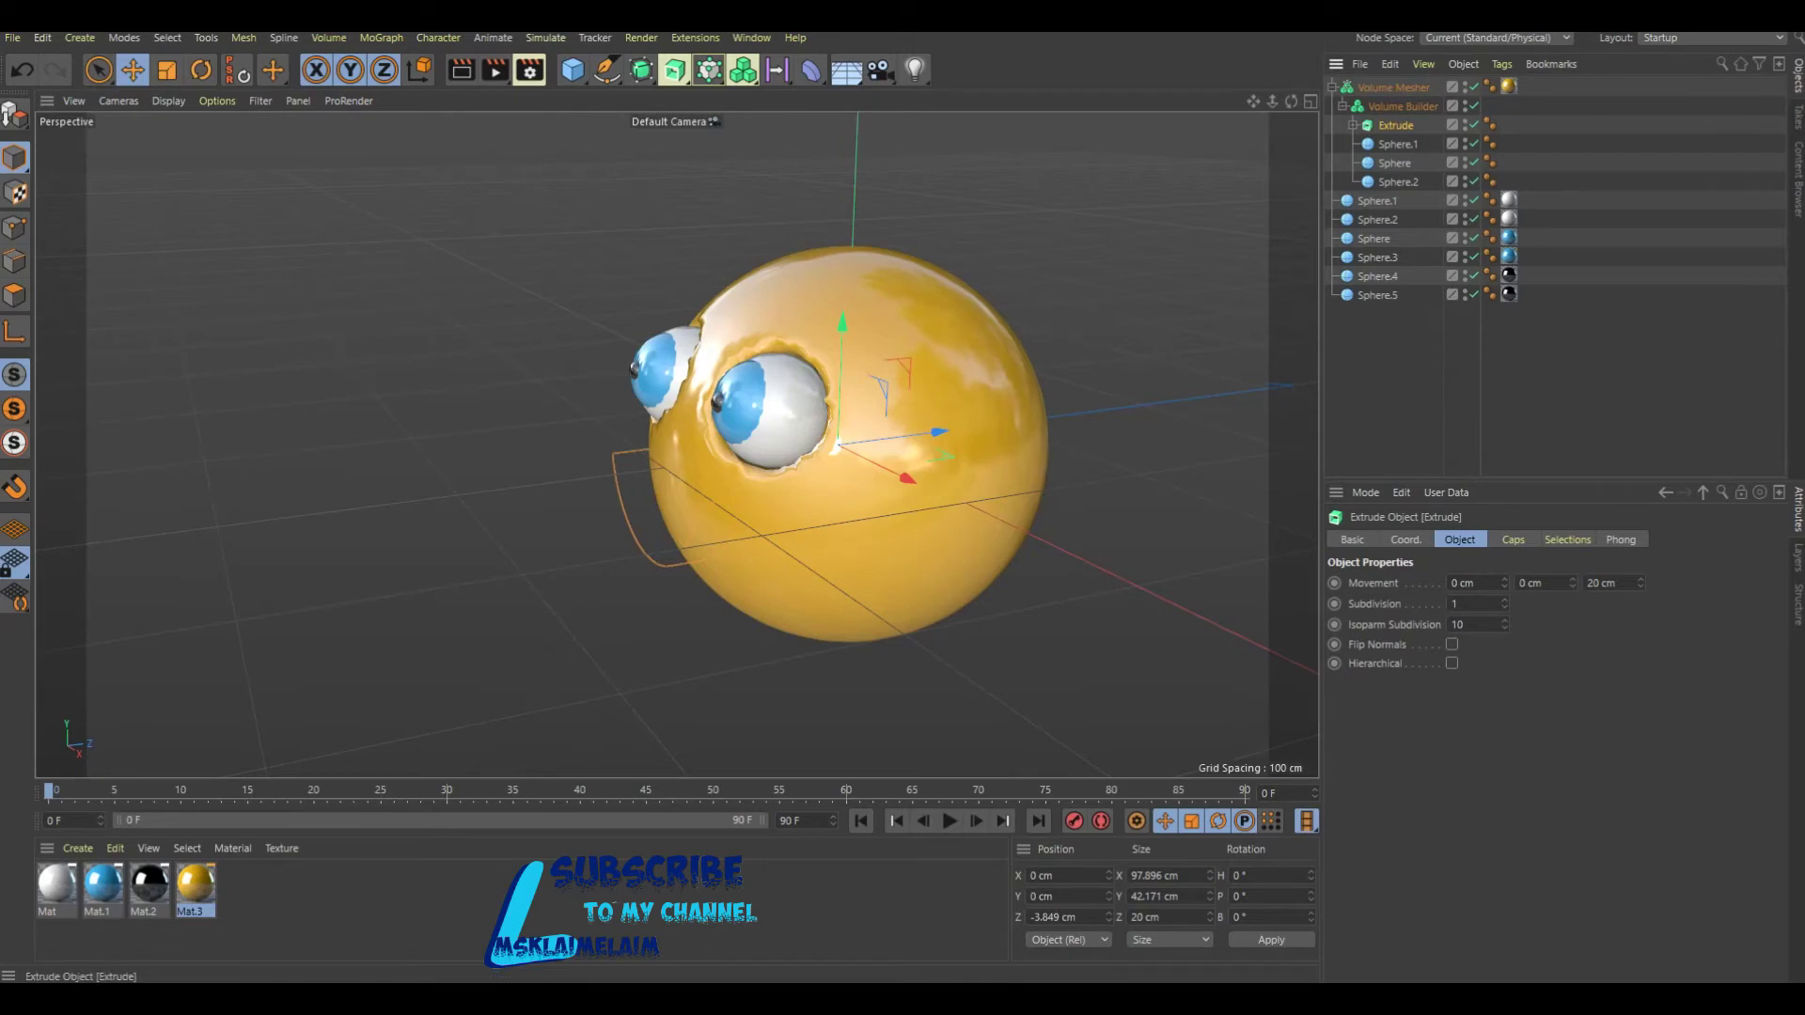
pyautogui.click(1403, 106)
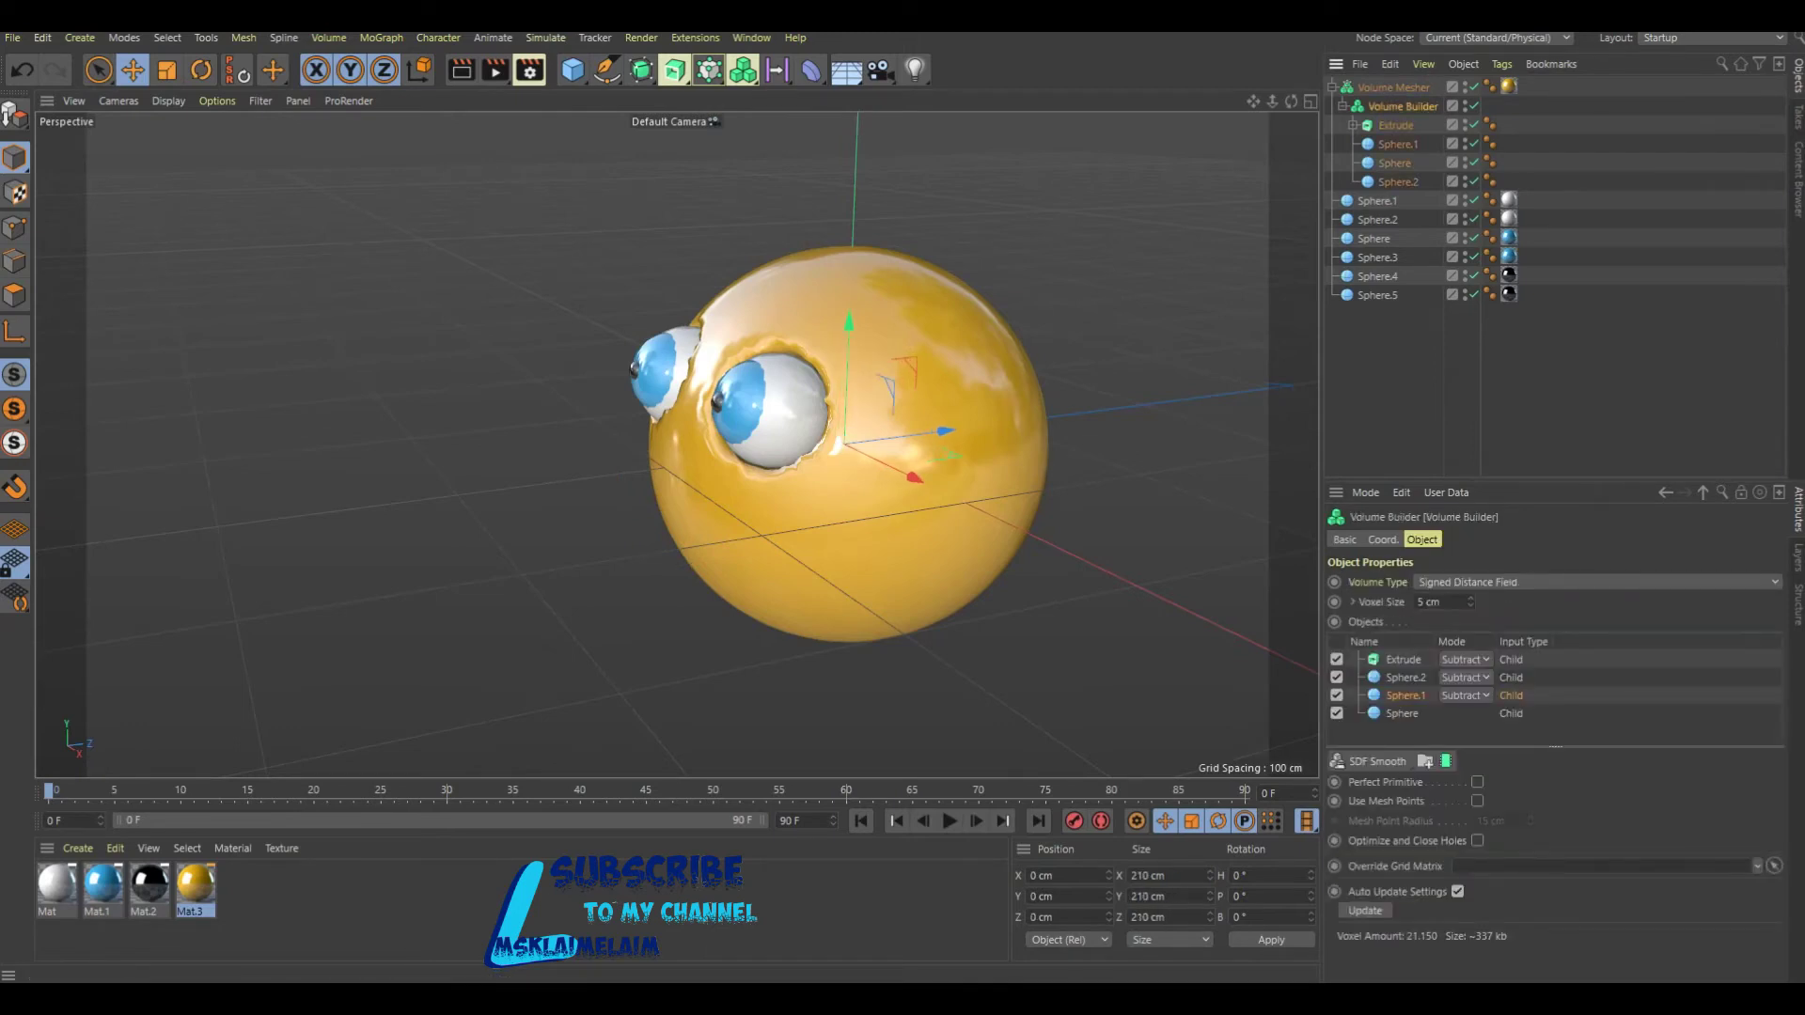
# Switch the Extrude to Union and reposition the mouth along Z onto the face.
pyautogui.click(1465, 659)
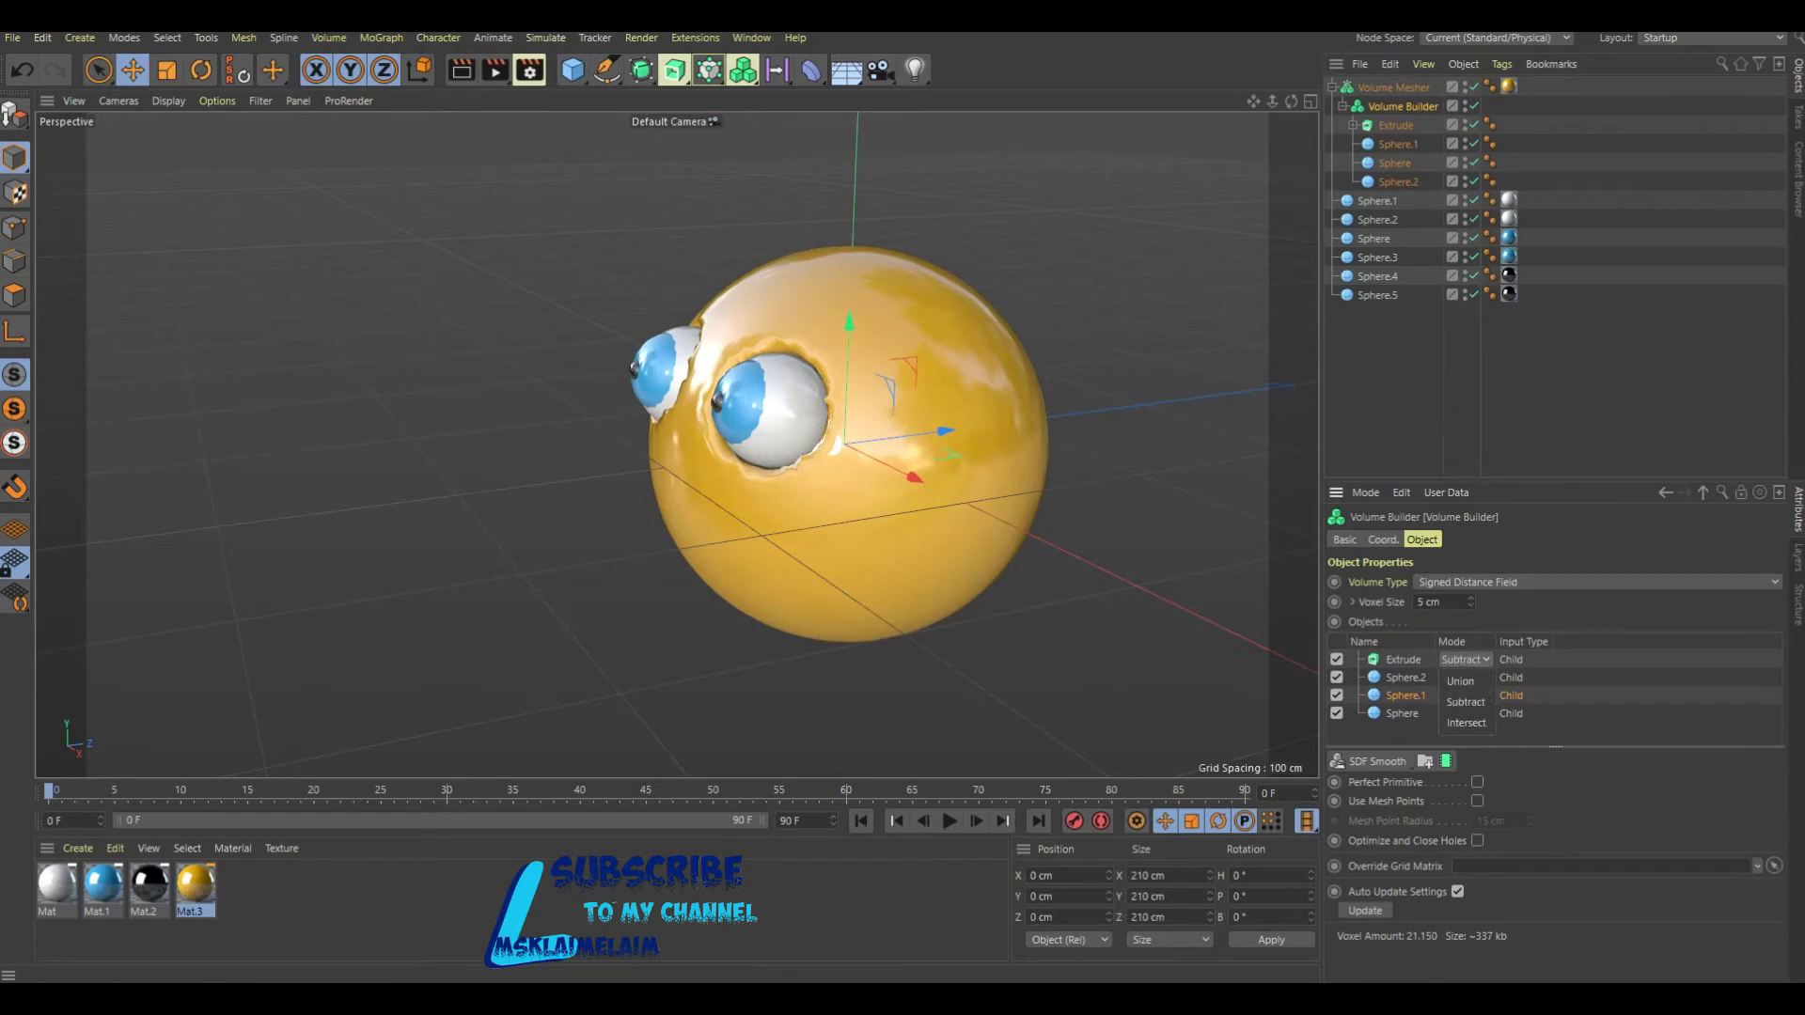
pyautogui.click(1457, 660)
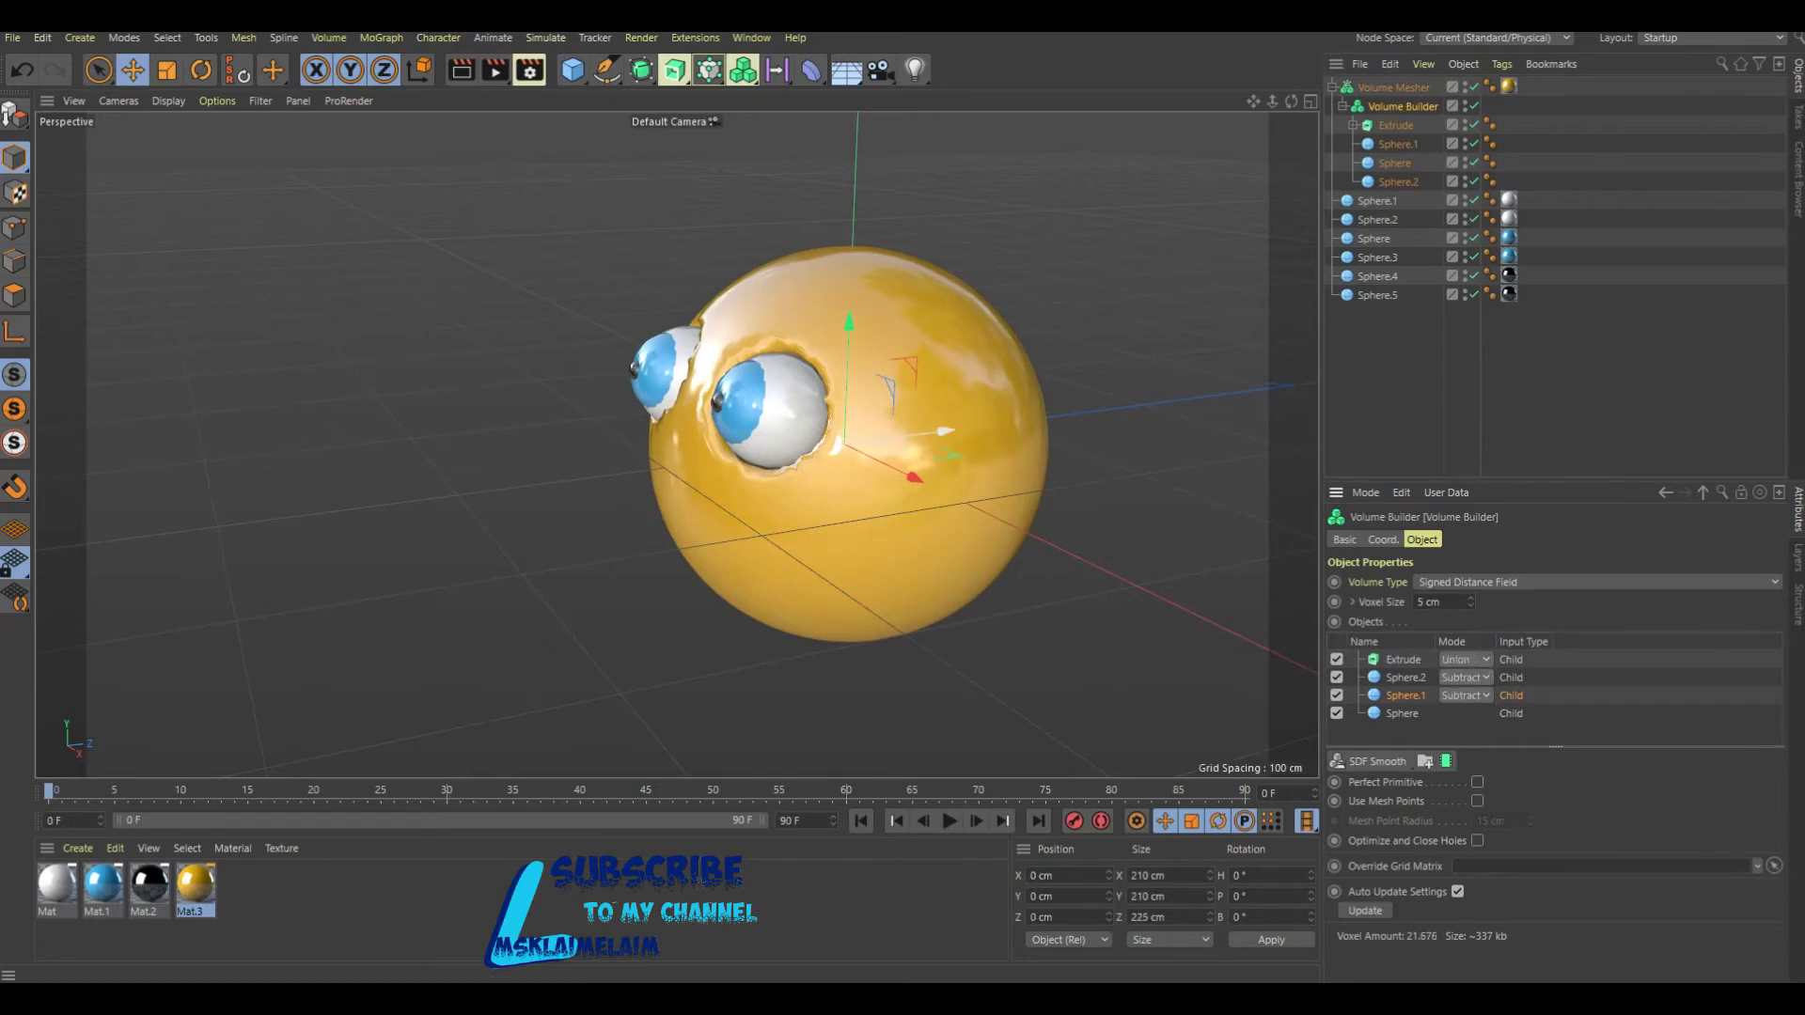
pyautogui.moveTo(930, 432); pyautogui.dragTo(899, 436)
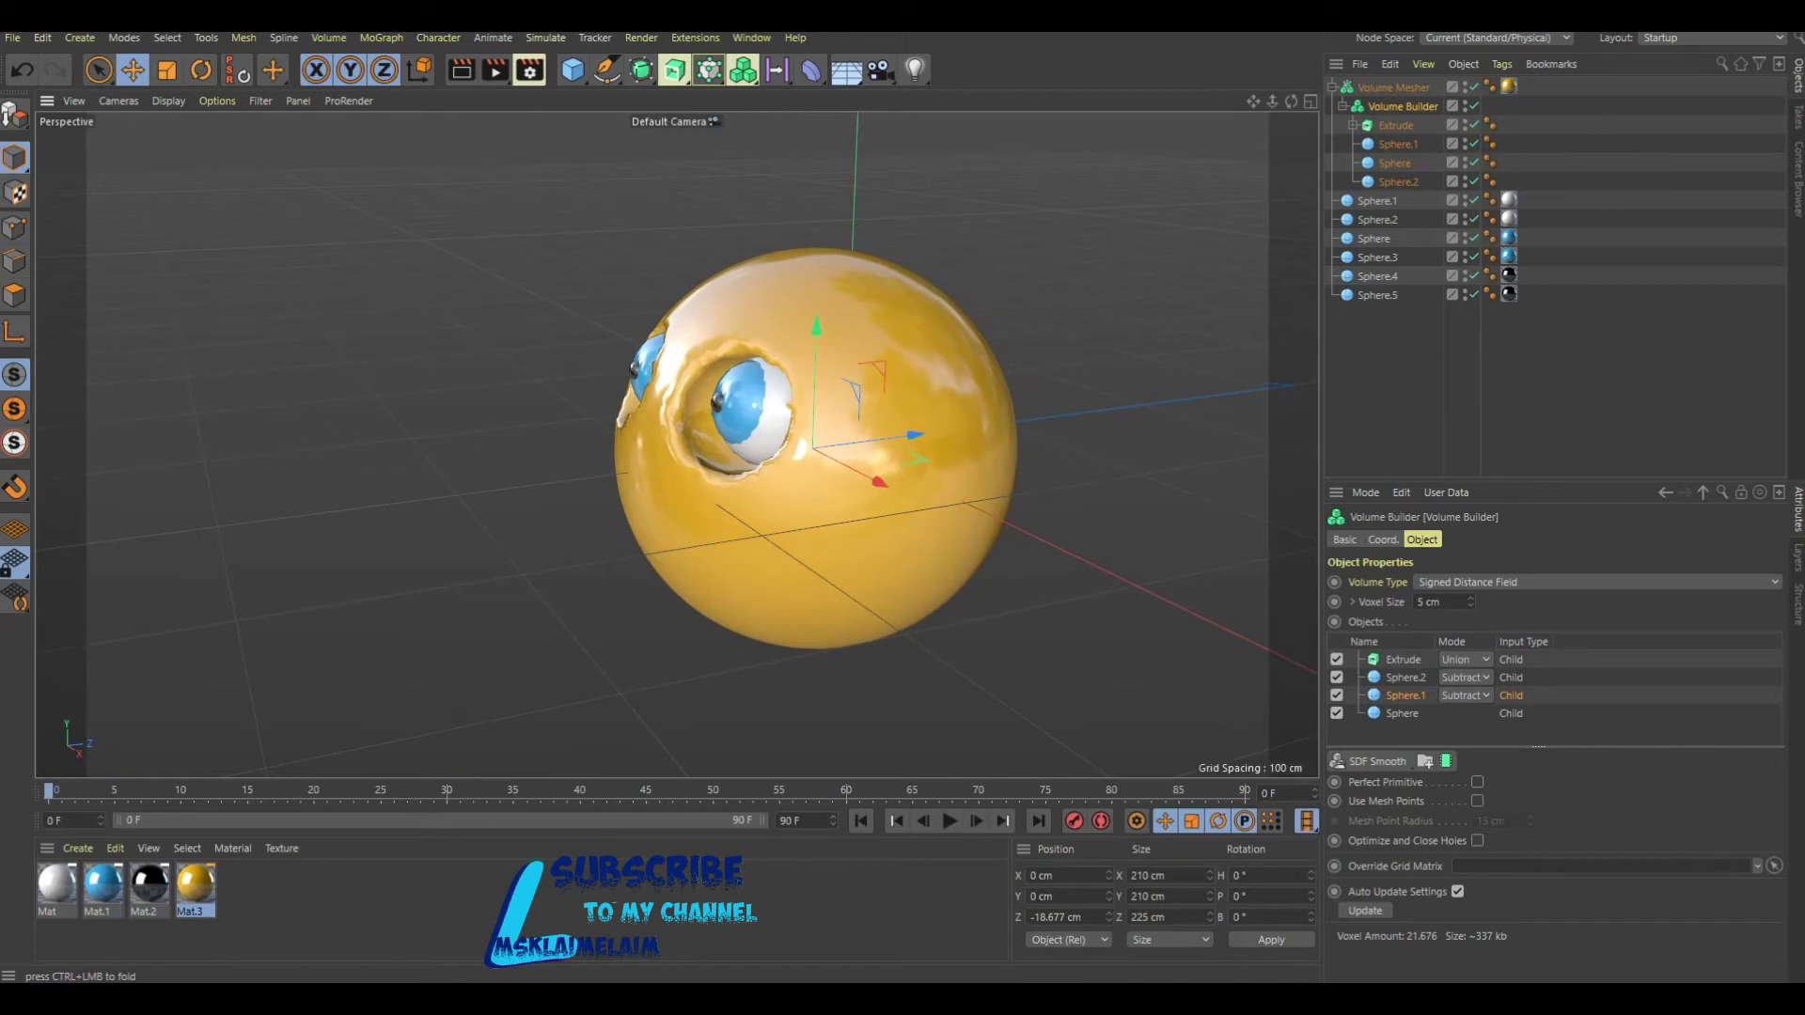
pyautogui.click(22, 69)
pyautogui.click(1396, 125)
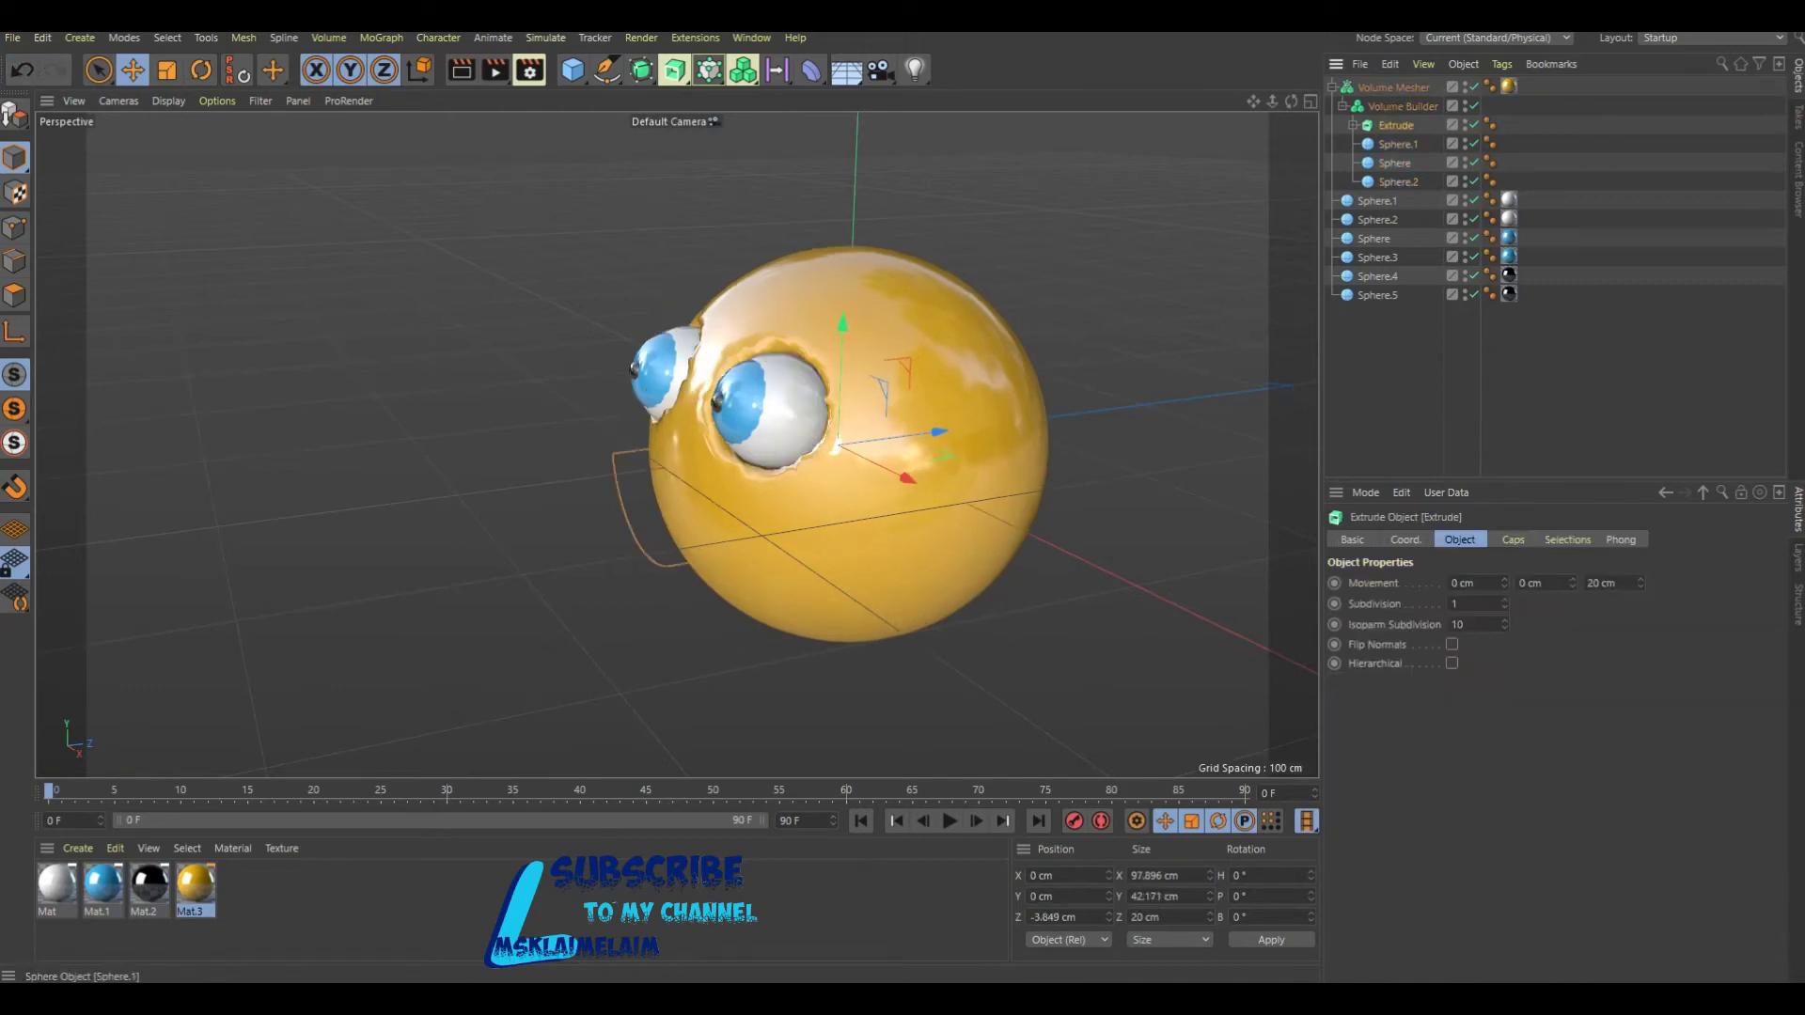
pyautogui.moveTo(800, 460); pyautogui.dragTo(820, 460)
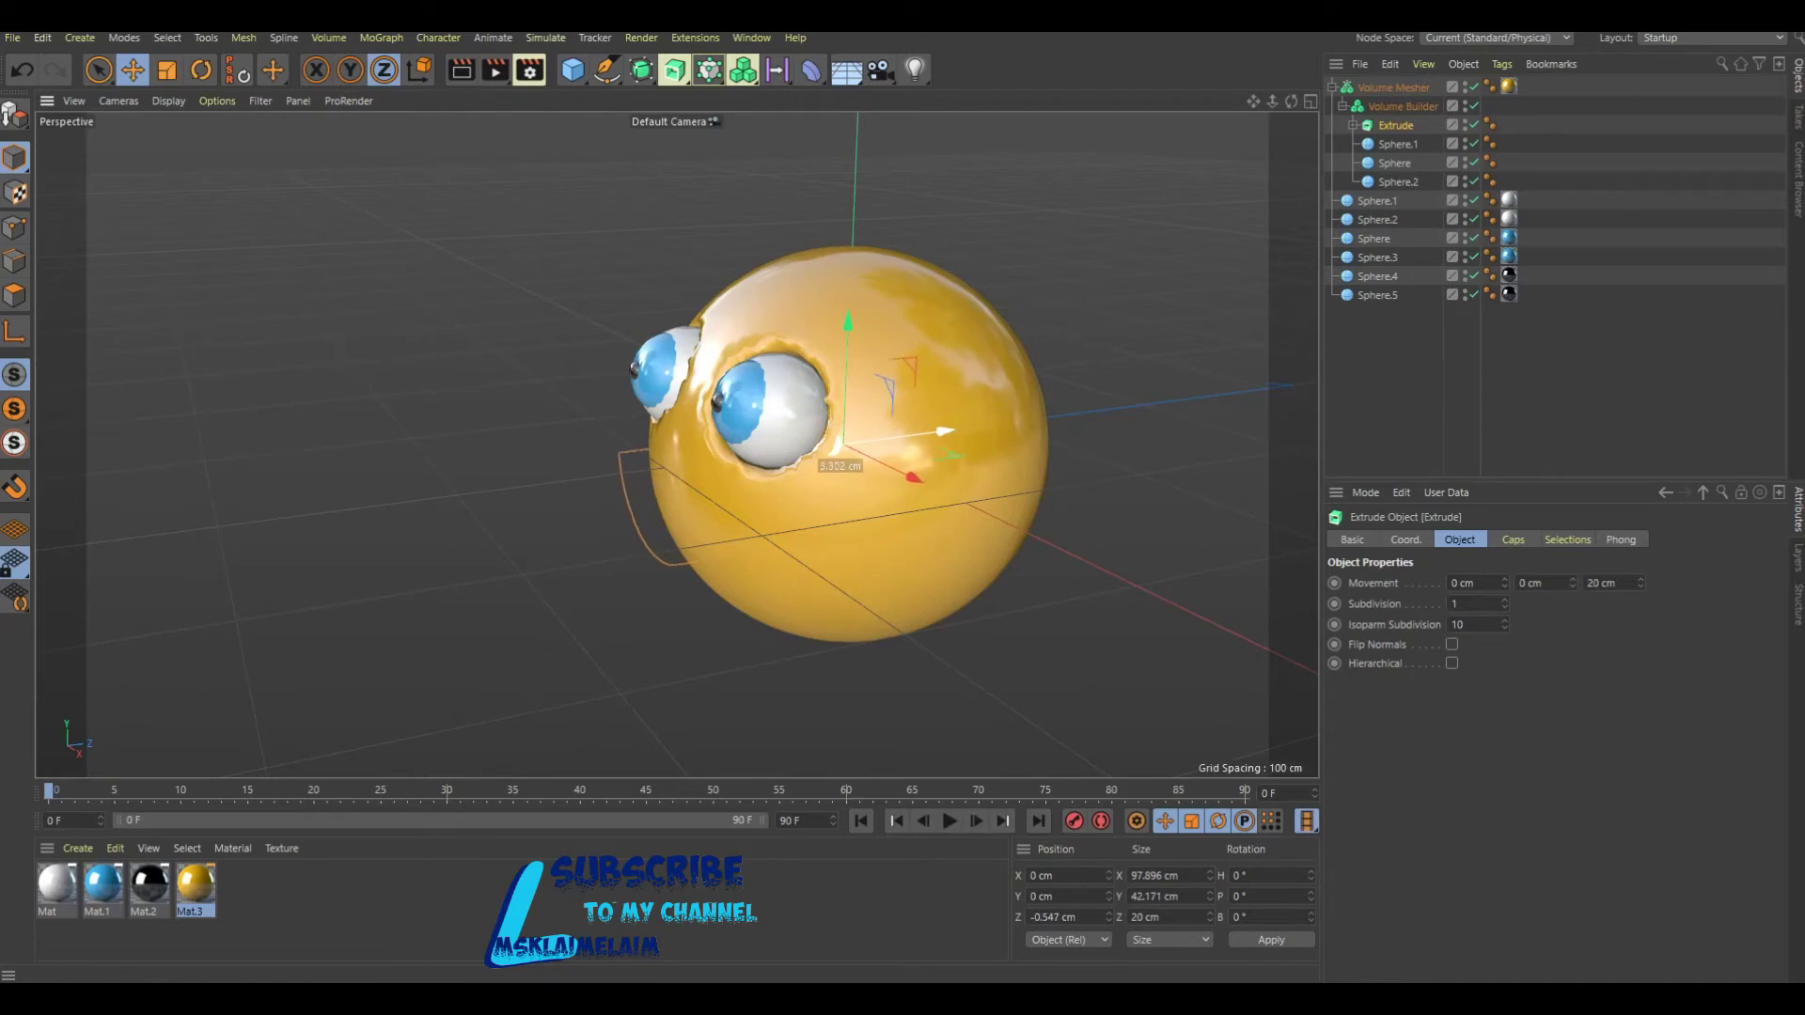
pyautogui.moveTo(1291, 101)
pyautogui.mouseDown()
pyautogui.moveTo(1260, 105)
pyautogui.moveTo(1279, 101)
pyautogui.mouseUp()
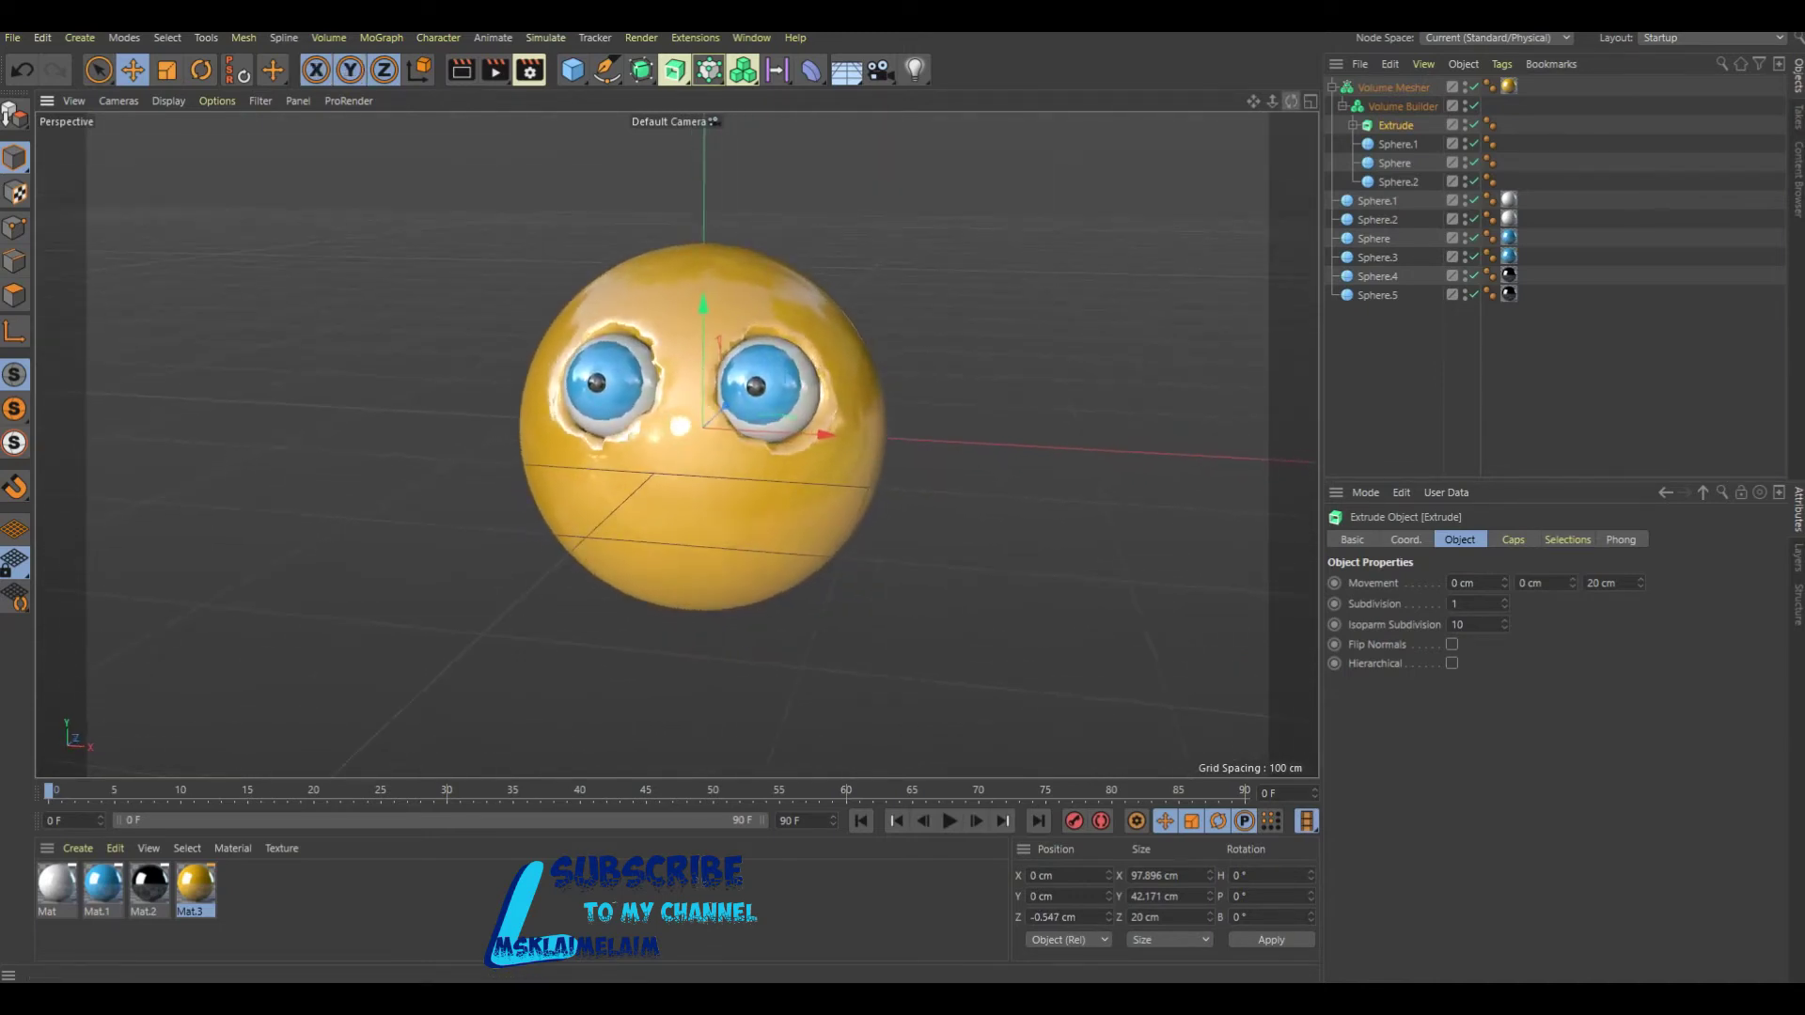
# Take the Extrude out of the Volume Builder and set its depth to Z 13.107 cm.
pyautogui.moveTo(1396, 125); pyautogui.dragTo(1375, 297)
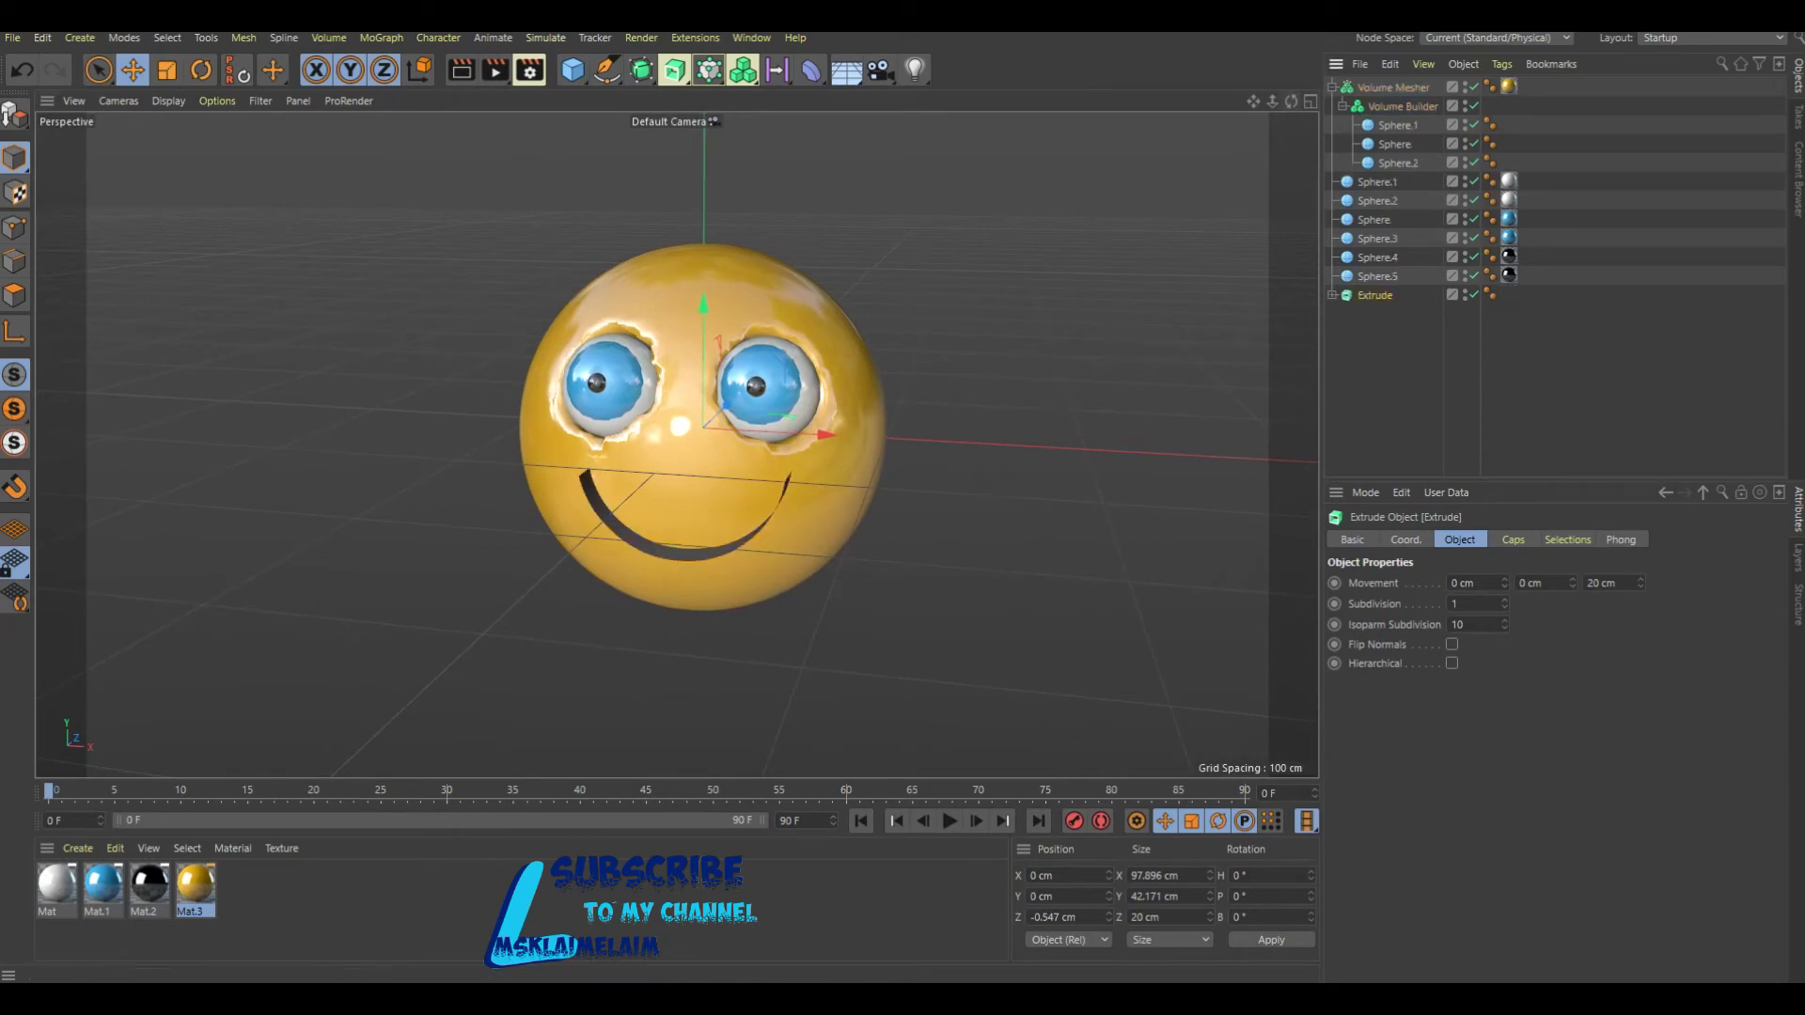
pyautogui.moveTo(1291, 101); pyautogui.dragTo(1283, 122)
pyautogui.keyDown('alt'); pyautogui.moveTo(676, 444); pyautogui.dragTo(752, 442); pyautogui.keyUp('alt')
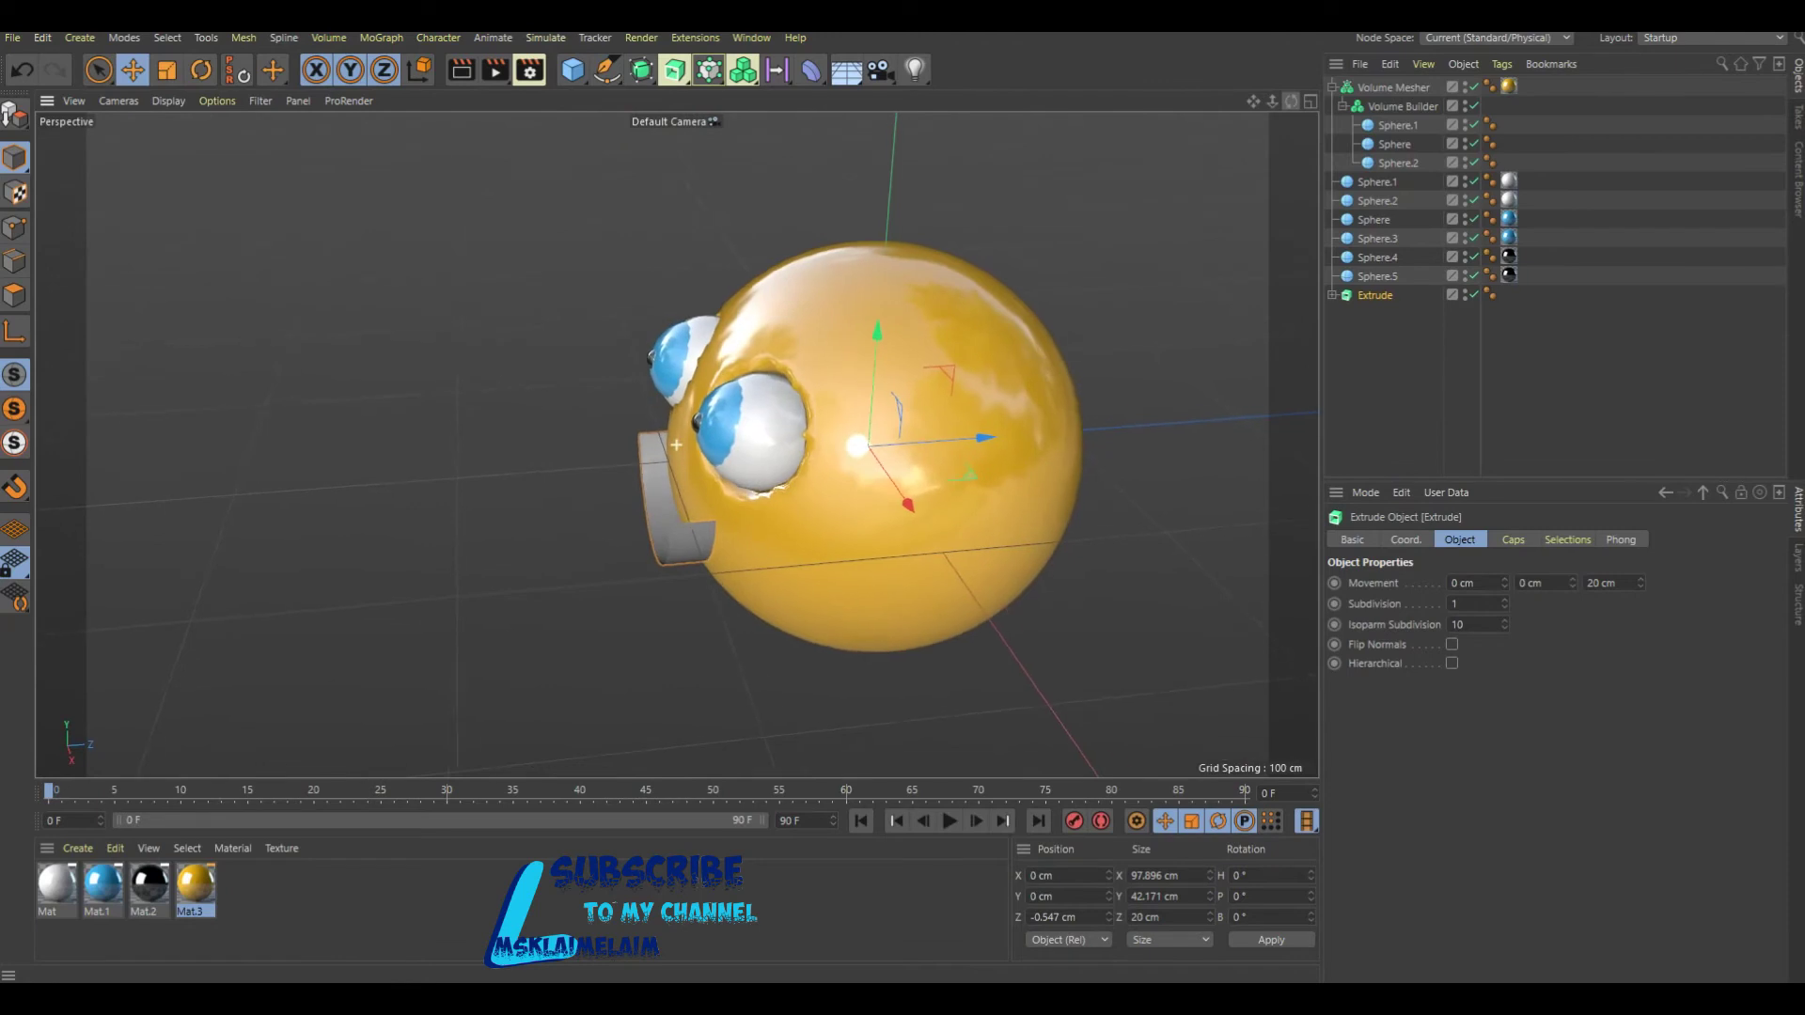
pyautogui.moveTo(941, 429); pyautogui.dragTo(849, 439)
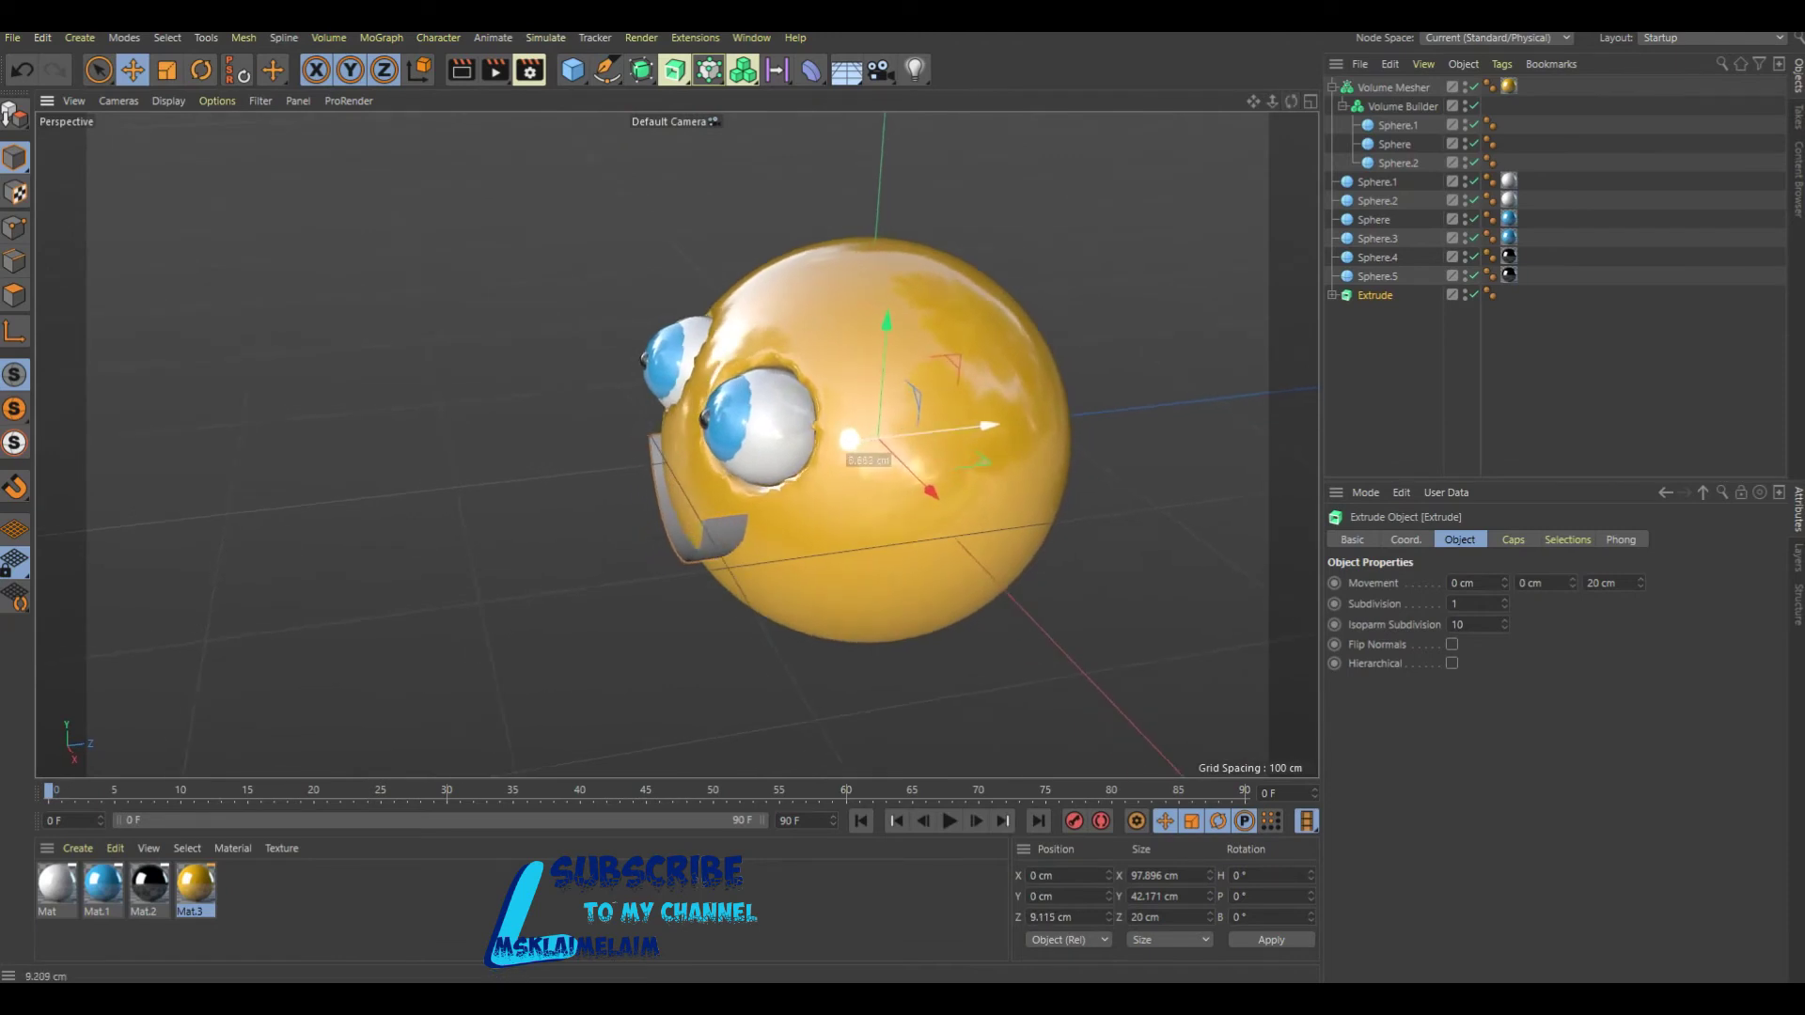
pyautogui.moveTo(849, 439)
pyautogui.keyDown('alt'); pyautogui.mouseDown()
pyautogui.moveTo(676, 445)
pyautogui.moveTo(670, 425)
pyautogui.mouseUp(); pyautogui.keyUp('alt')
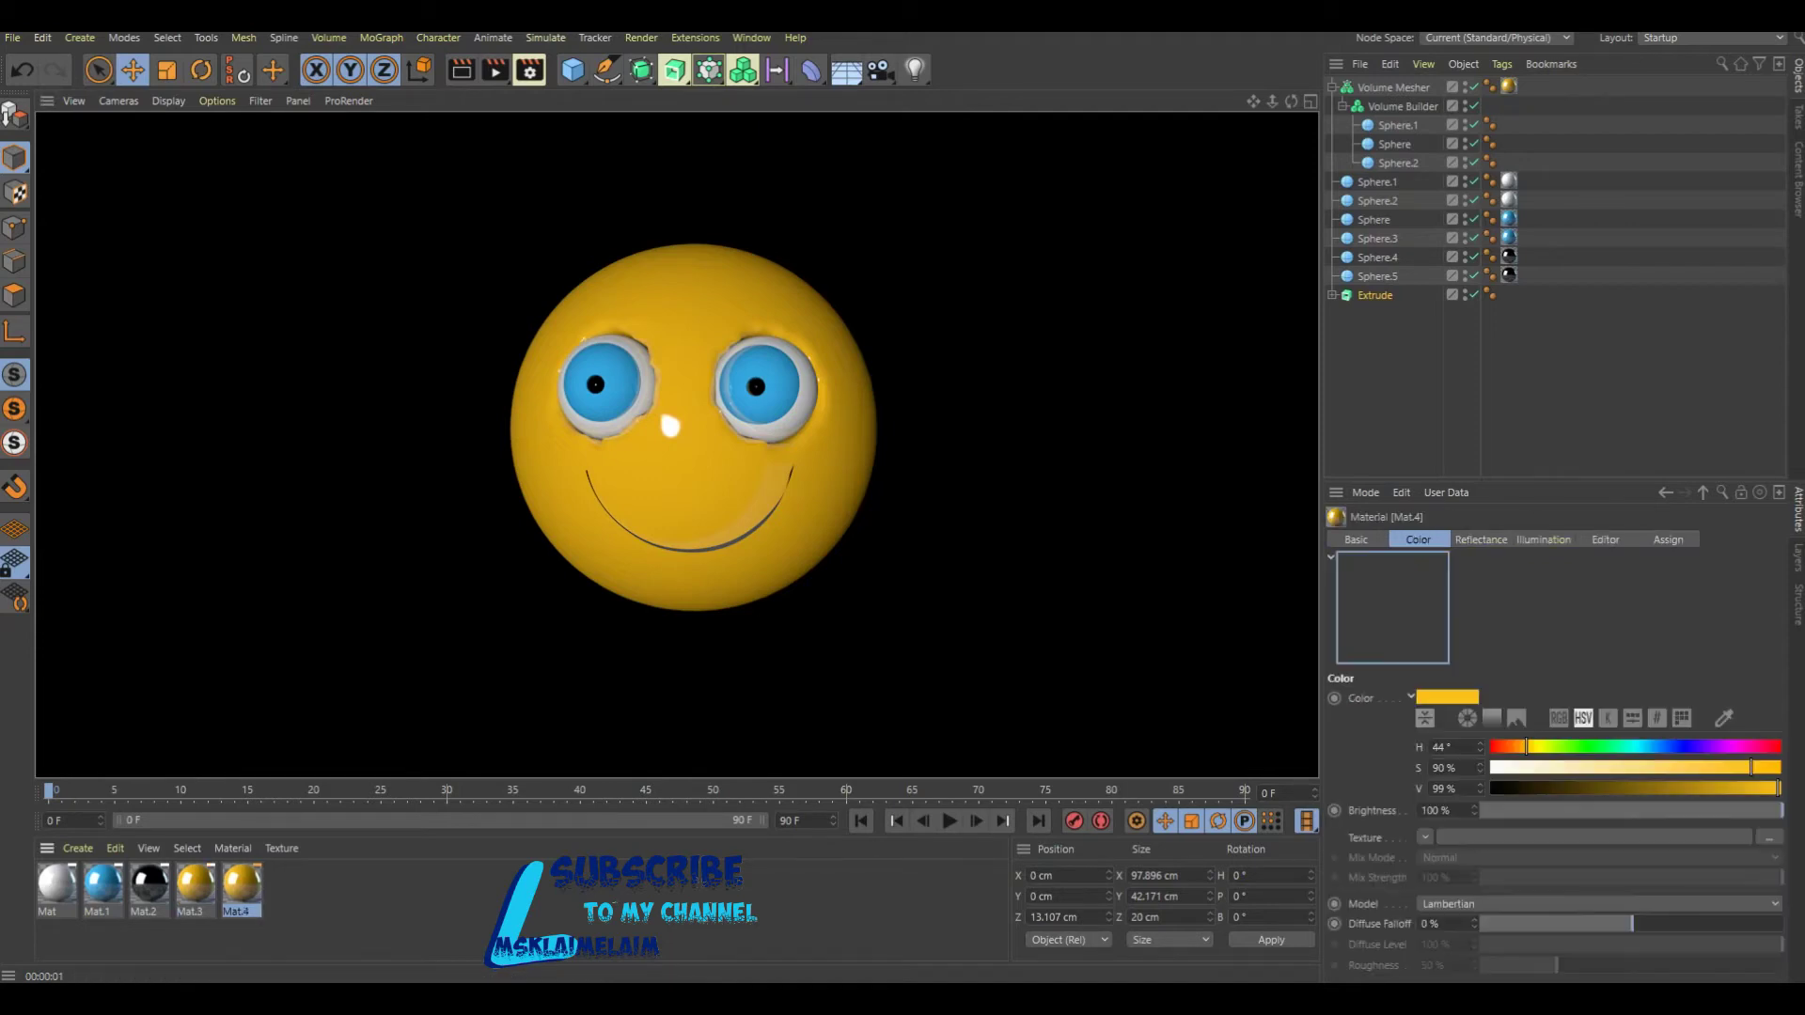
# Create Mat.4, shift its hue to 7° red, and apply it to the smile Extrude.
pyautogui.hotkey('ctrl', 'c')
pyautogui.hotkey('ctrl', 'v')
pyautogui.doubleClick(240, 884)
pyautogui.press('Return')
pyautogui.moveTo(613, 253); pyautogui.dragTo(588, 253)
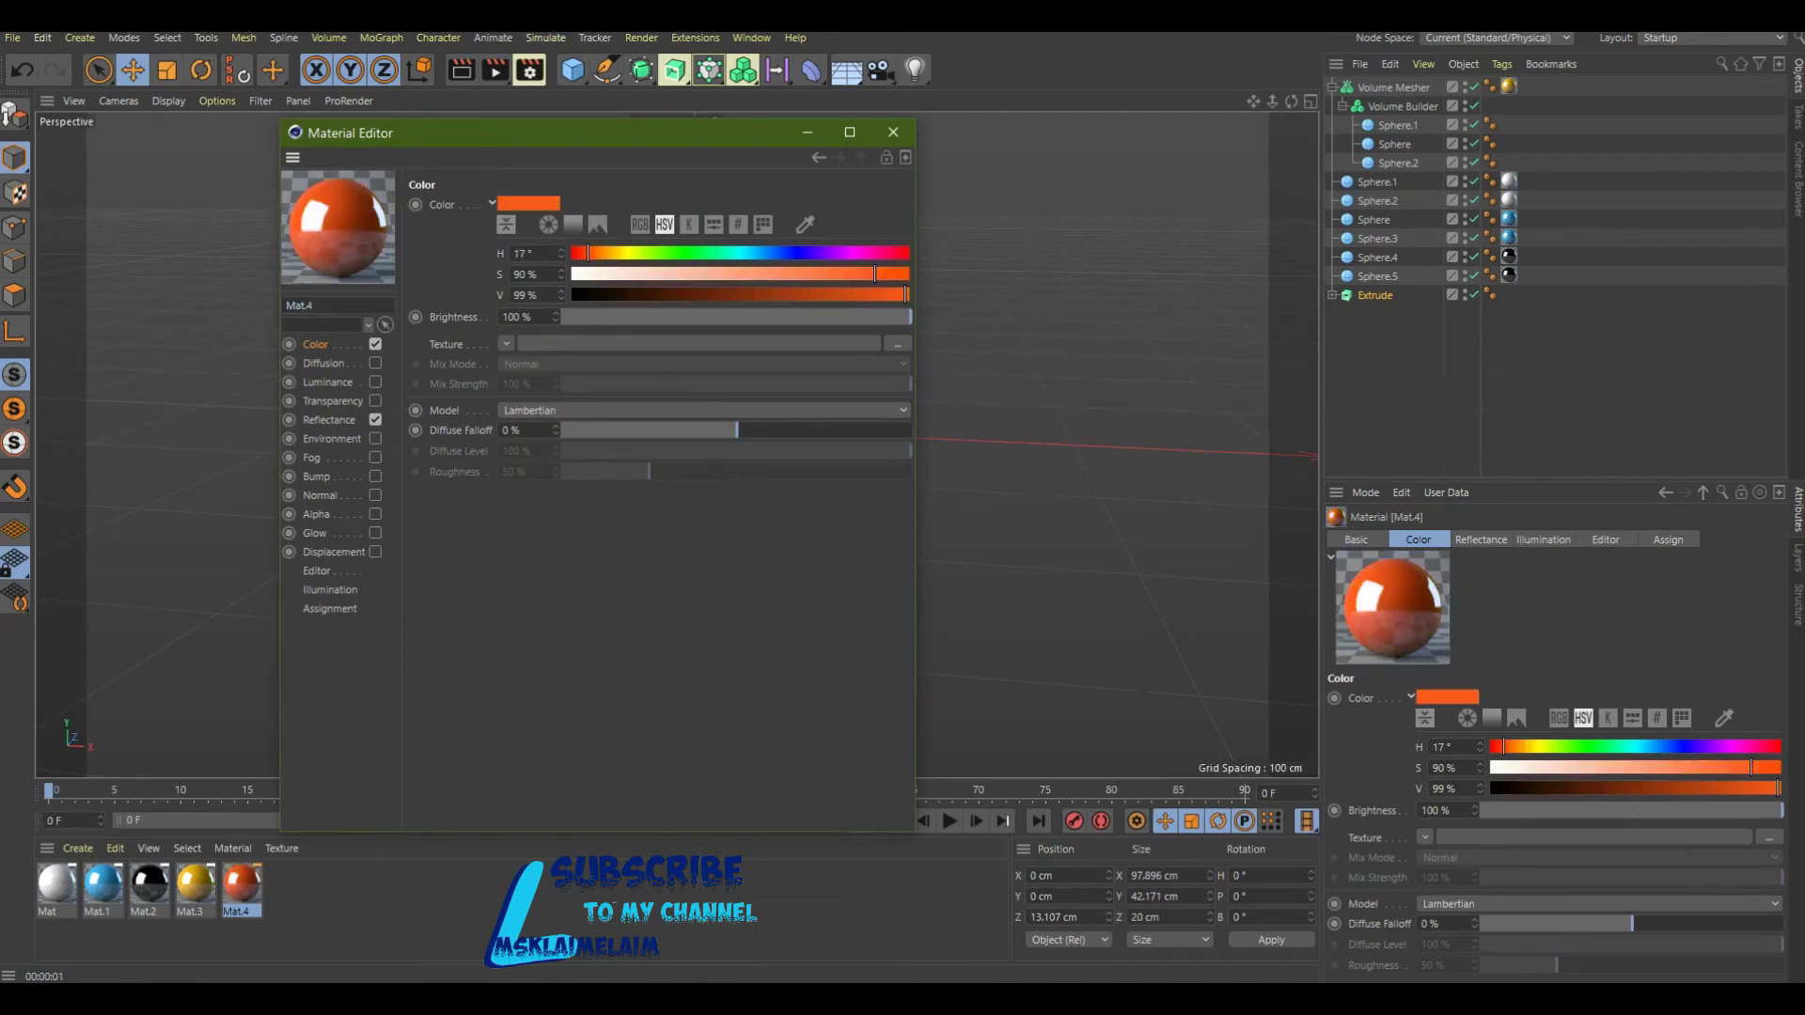
pyautogui.moveTo(588, 253); pyautogui.dragTo(578, 253)
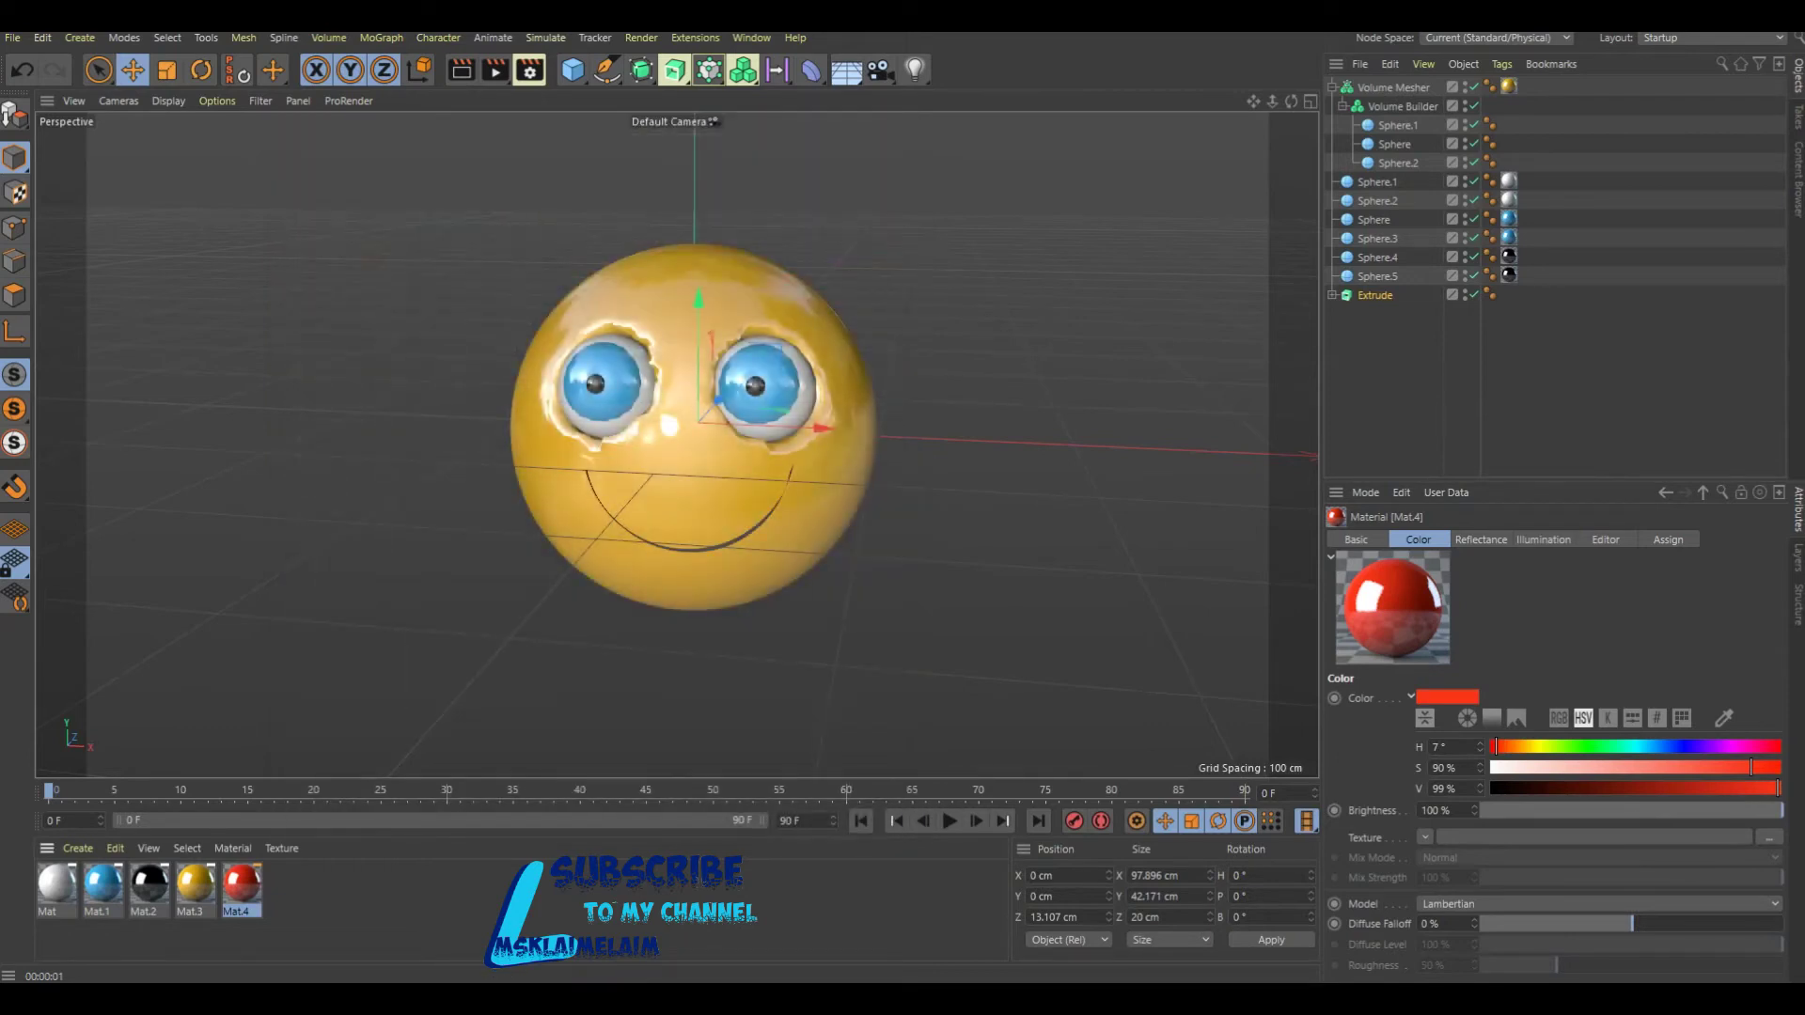
pyautogui.moveTo(241, 884); pyautogui.dragTo(1374, 296)
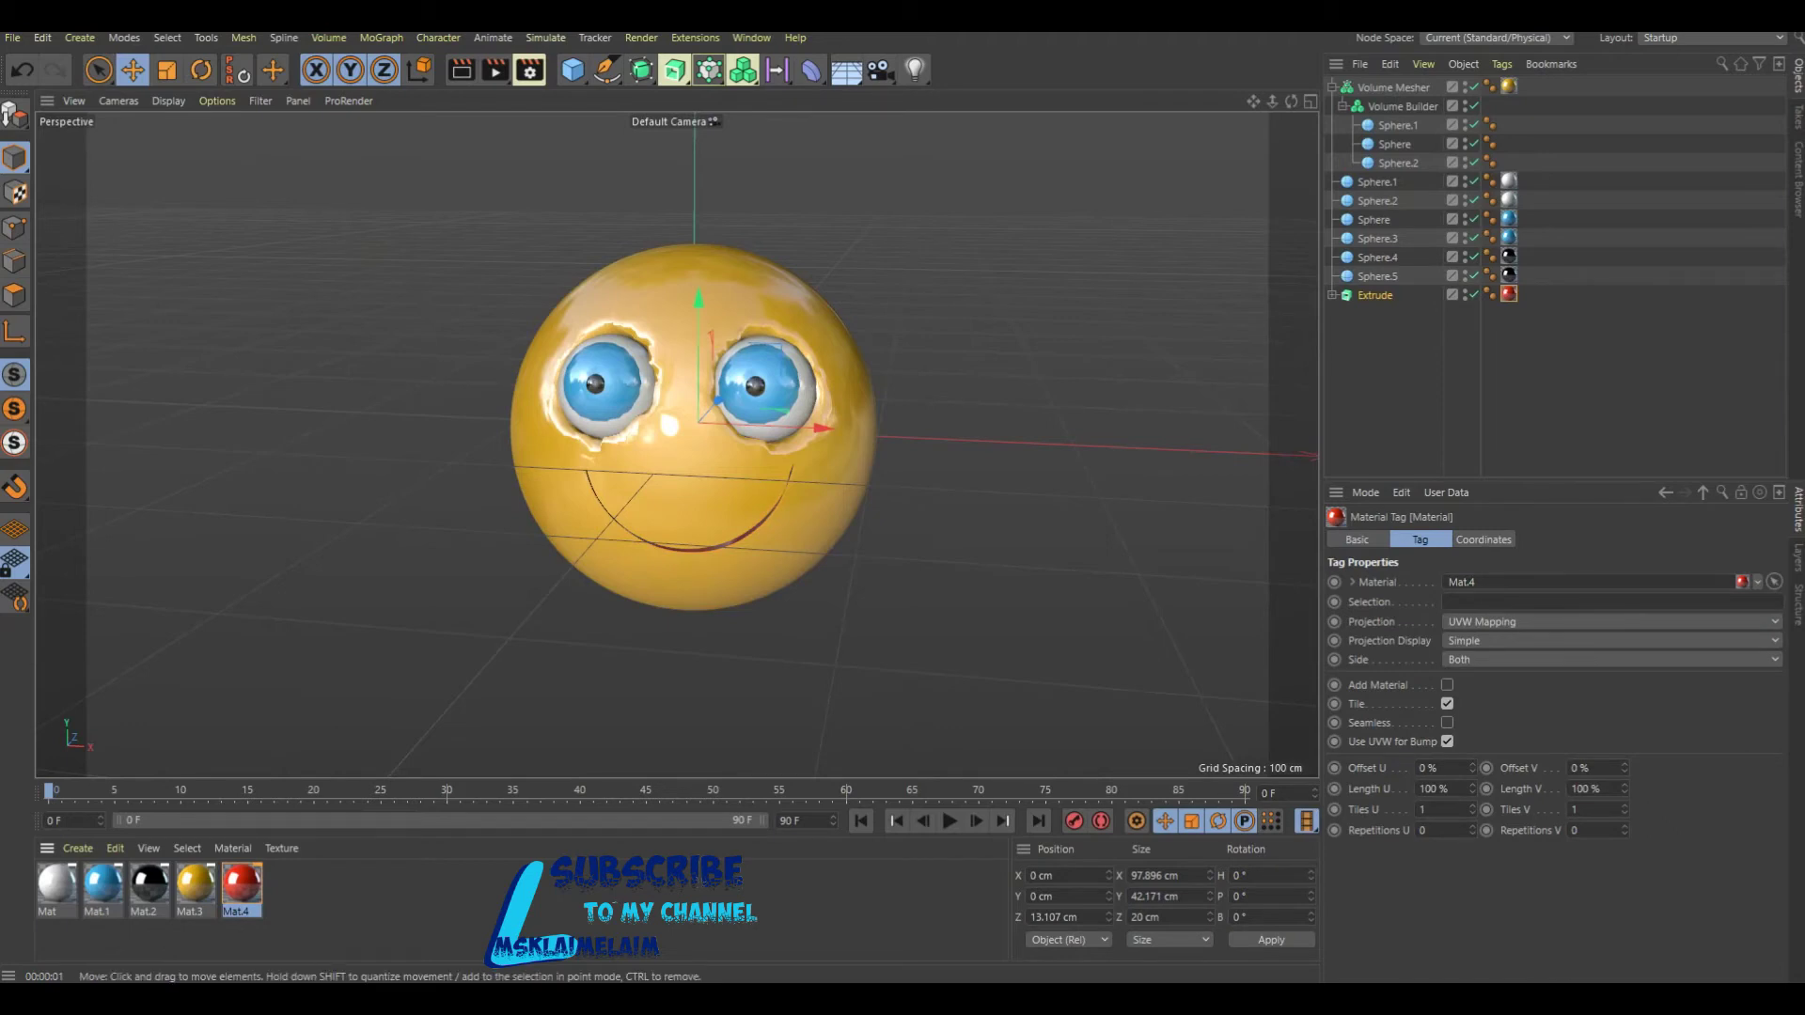
# Render a preview, then group all smiley objects under a Null hidden from the viewport.
pyautogui.hotkey('ctrl', 'r')
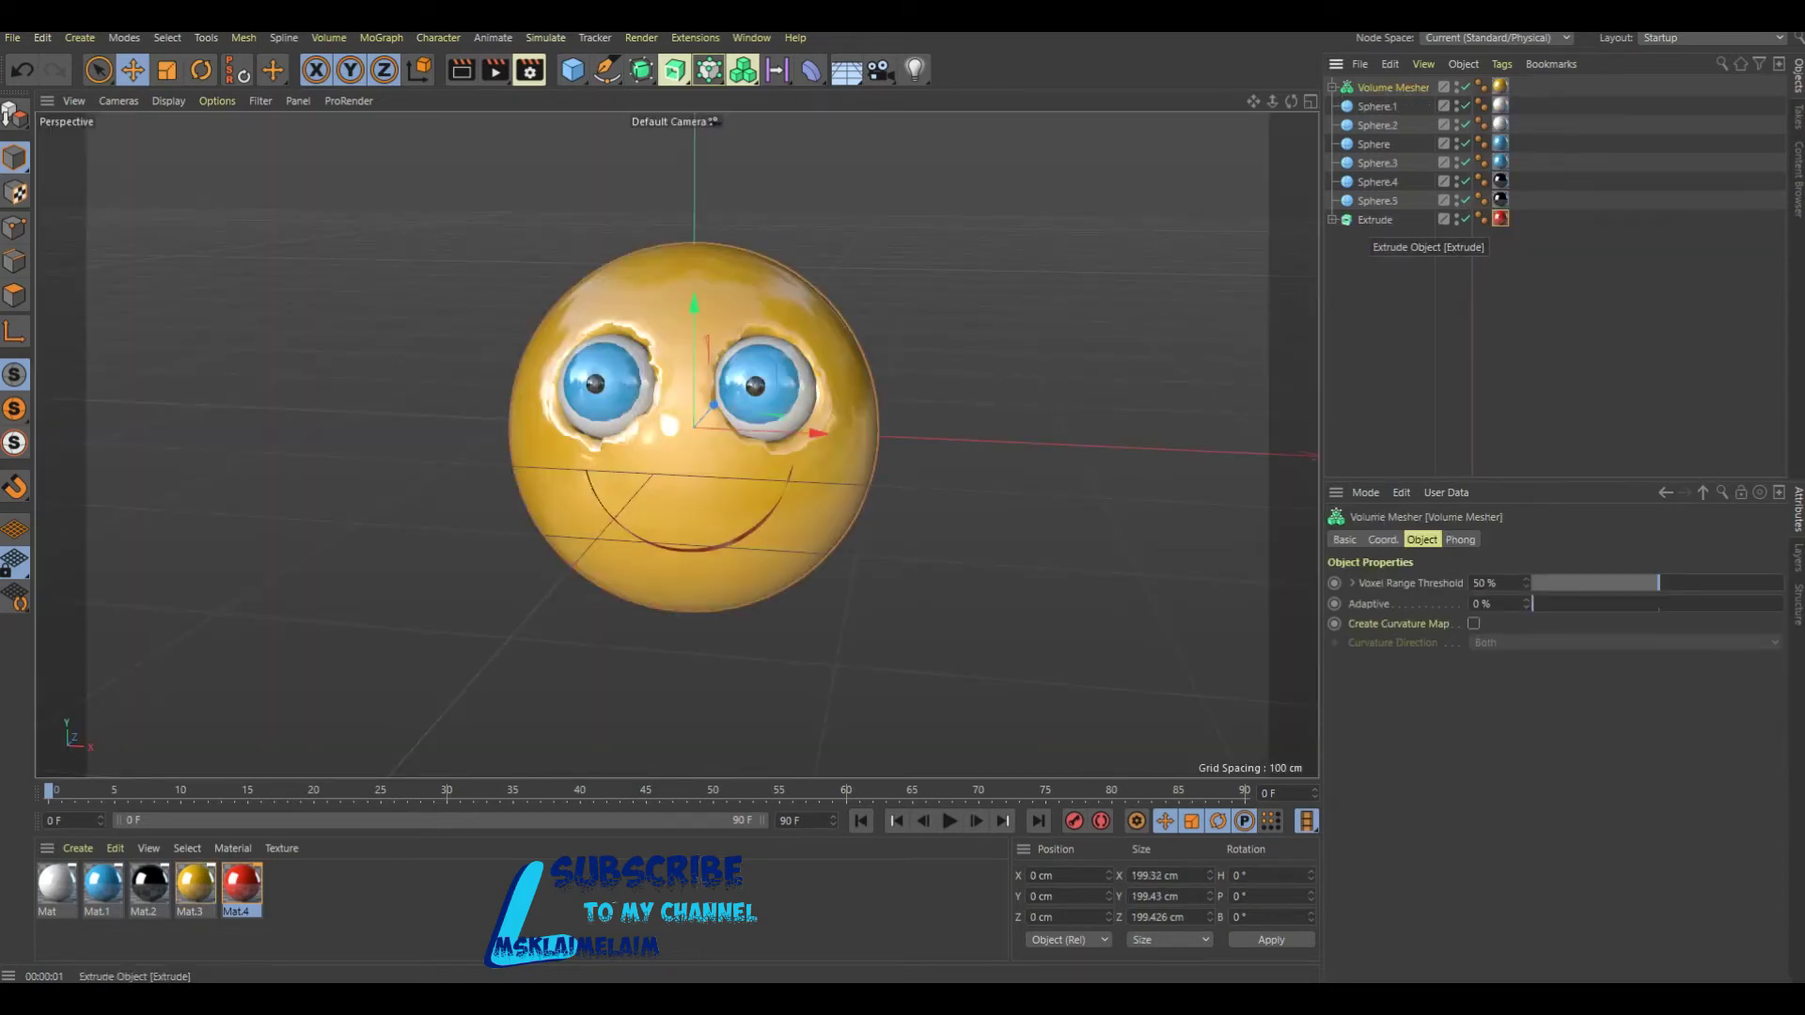
pyautogui.keyDown('shift'); pyautogui.click(1374, 220); pyautogui.keyUp('shift')
pyautogui.rightClick(1375, 220)
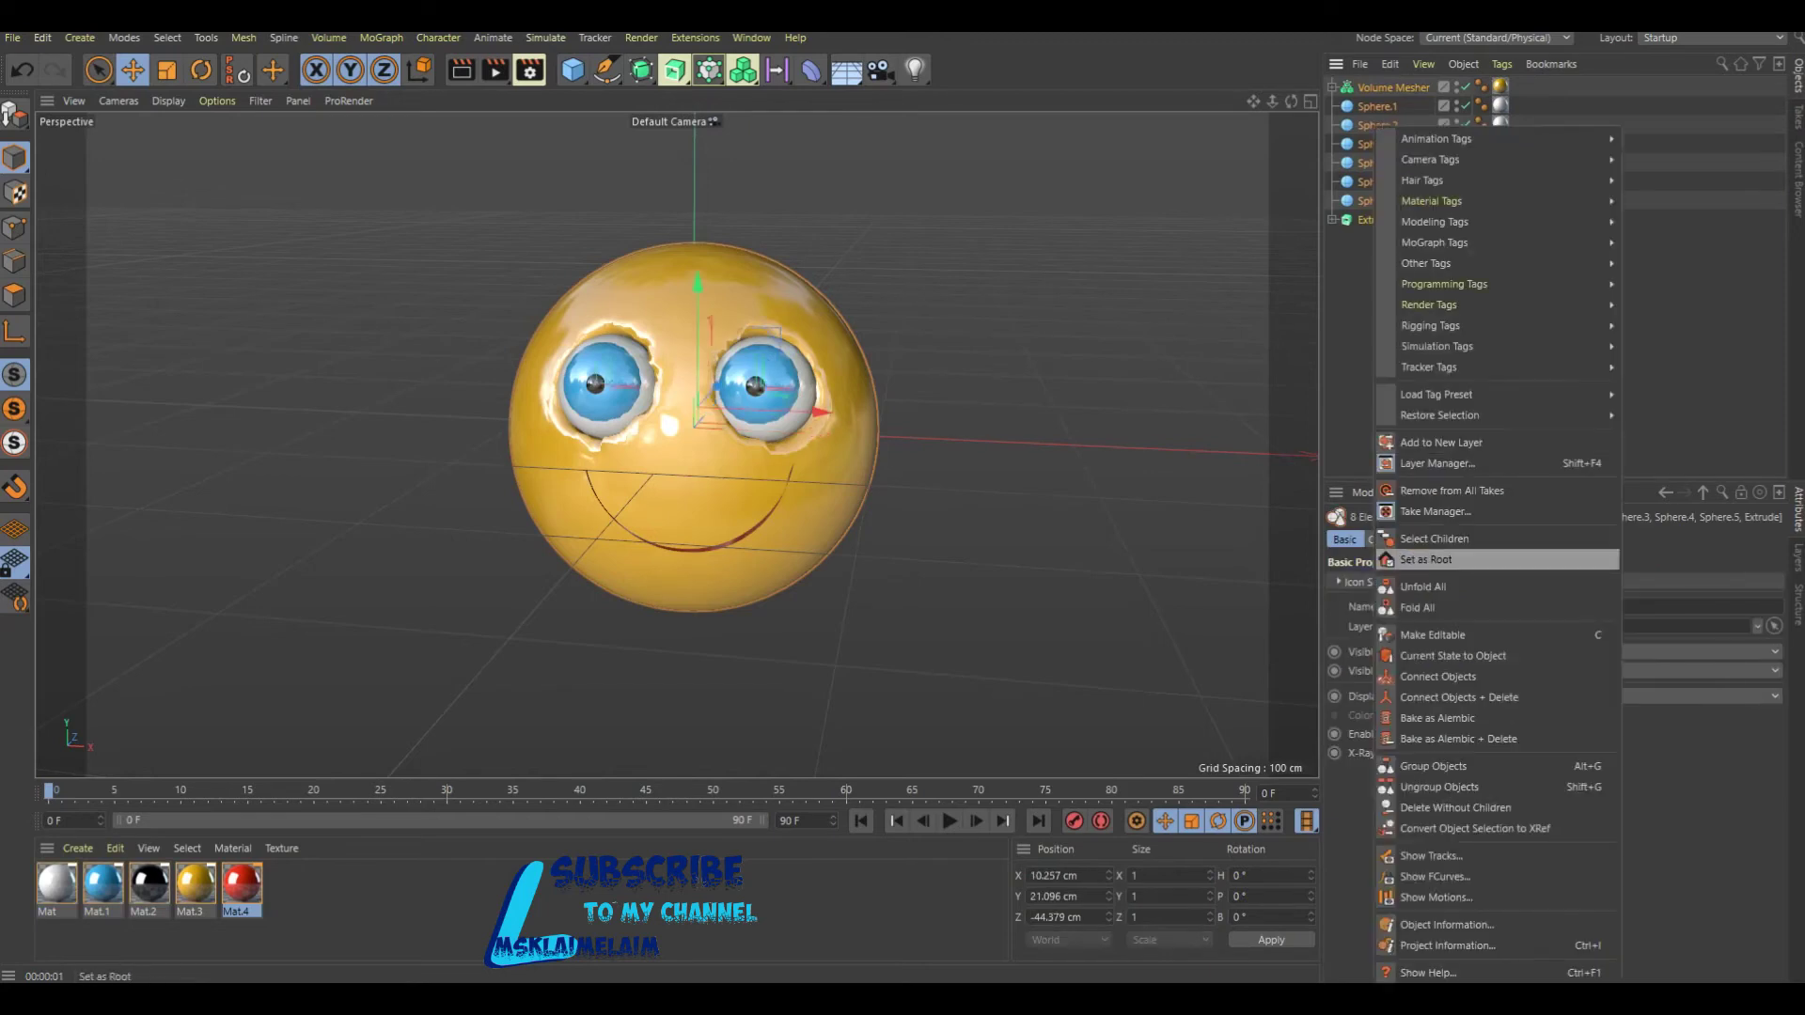
pyautogui.click(1433, 767)
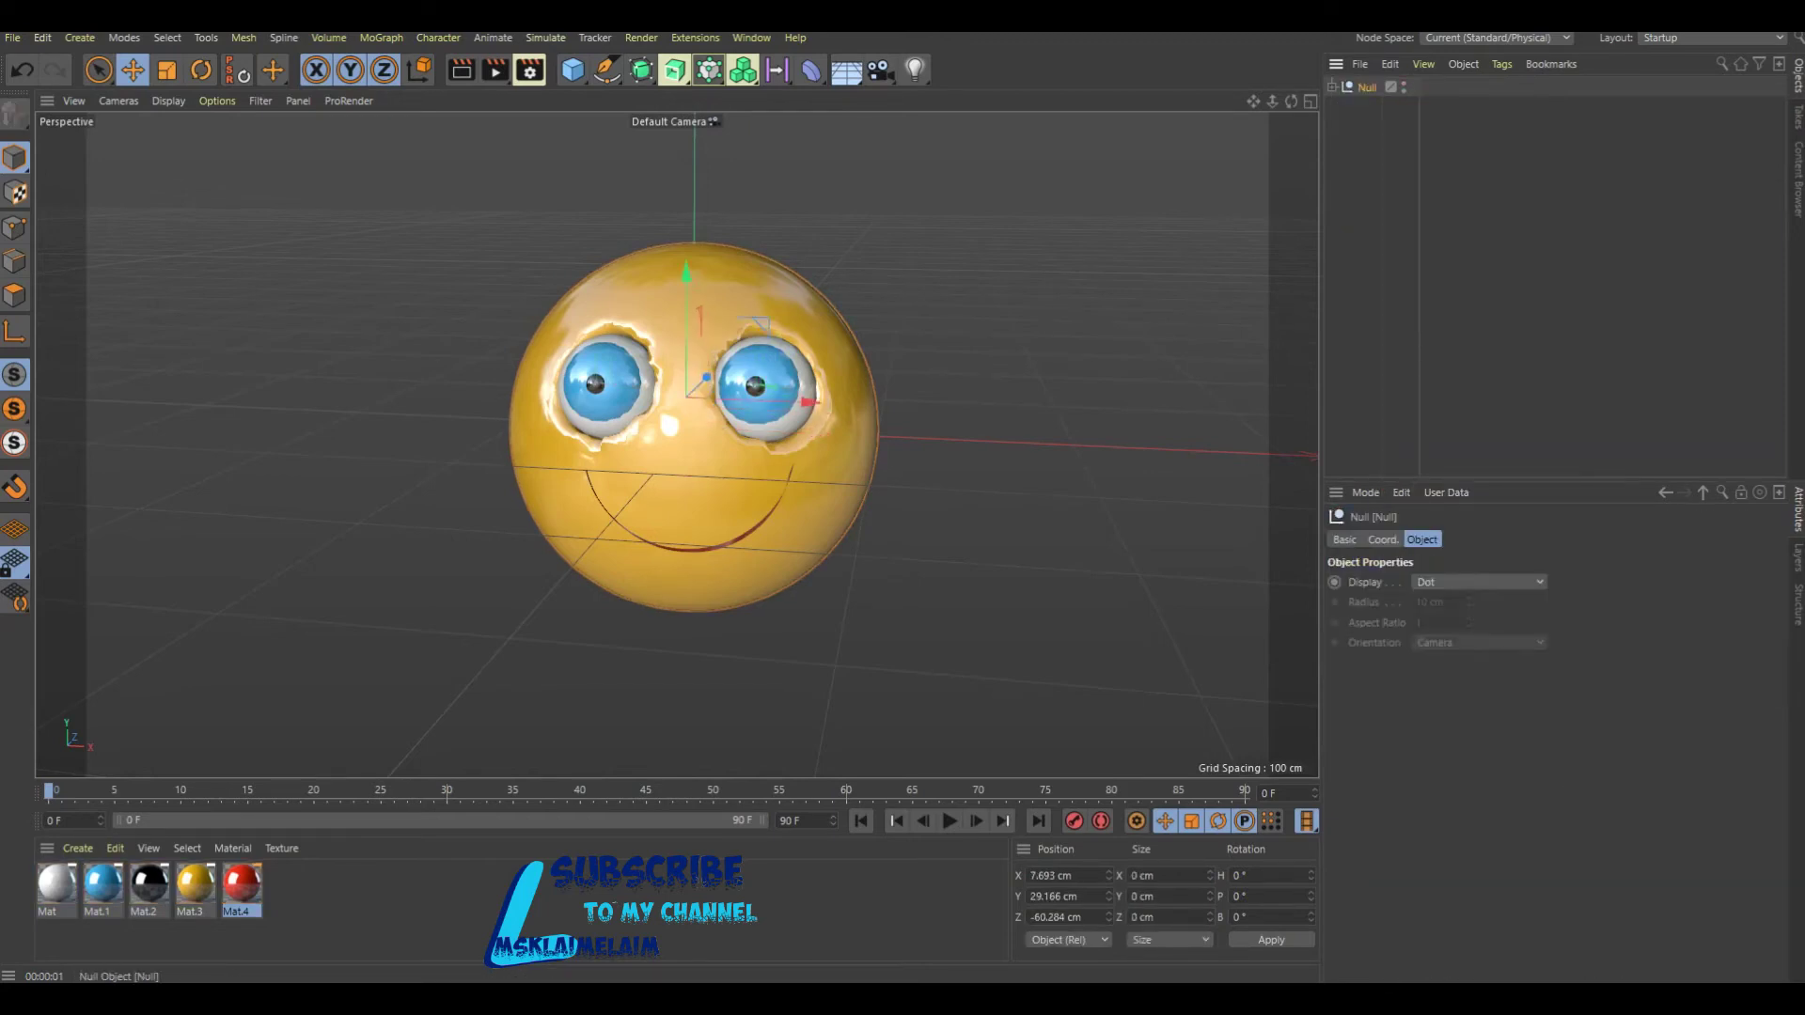
pyautogui.click(1403, 84)
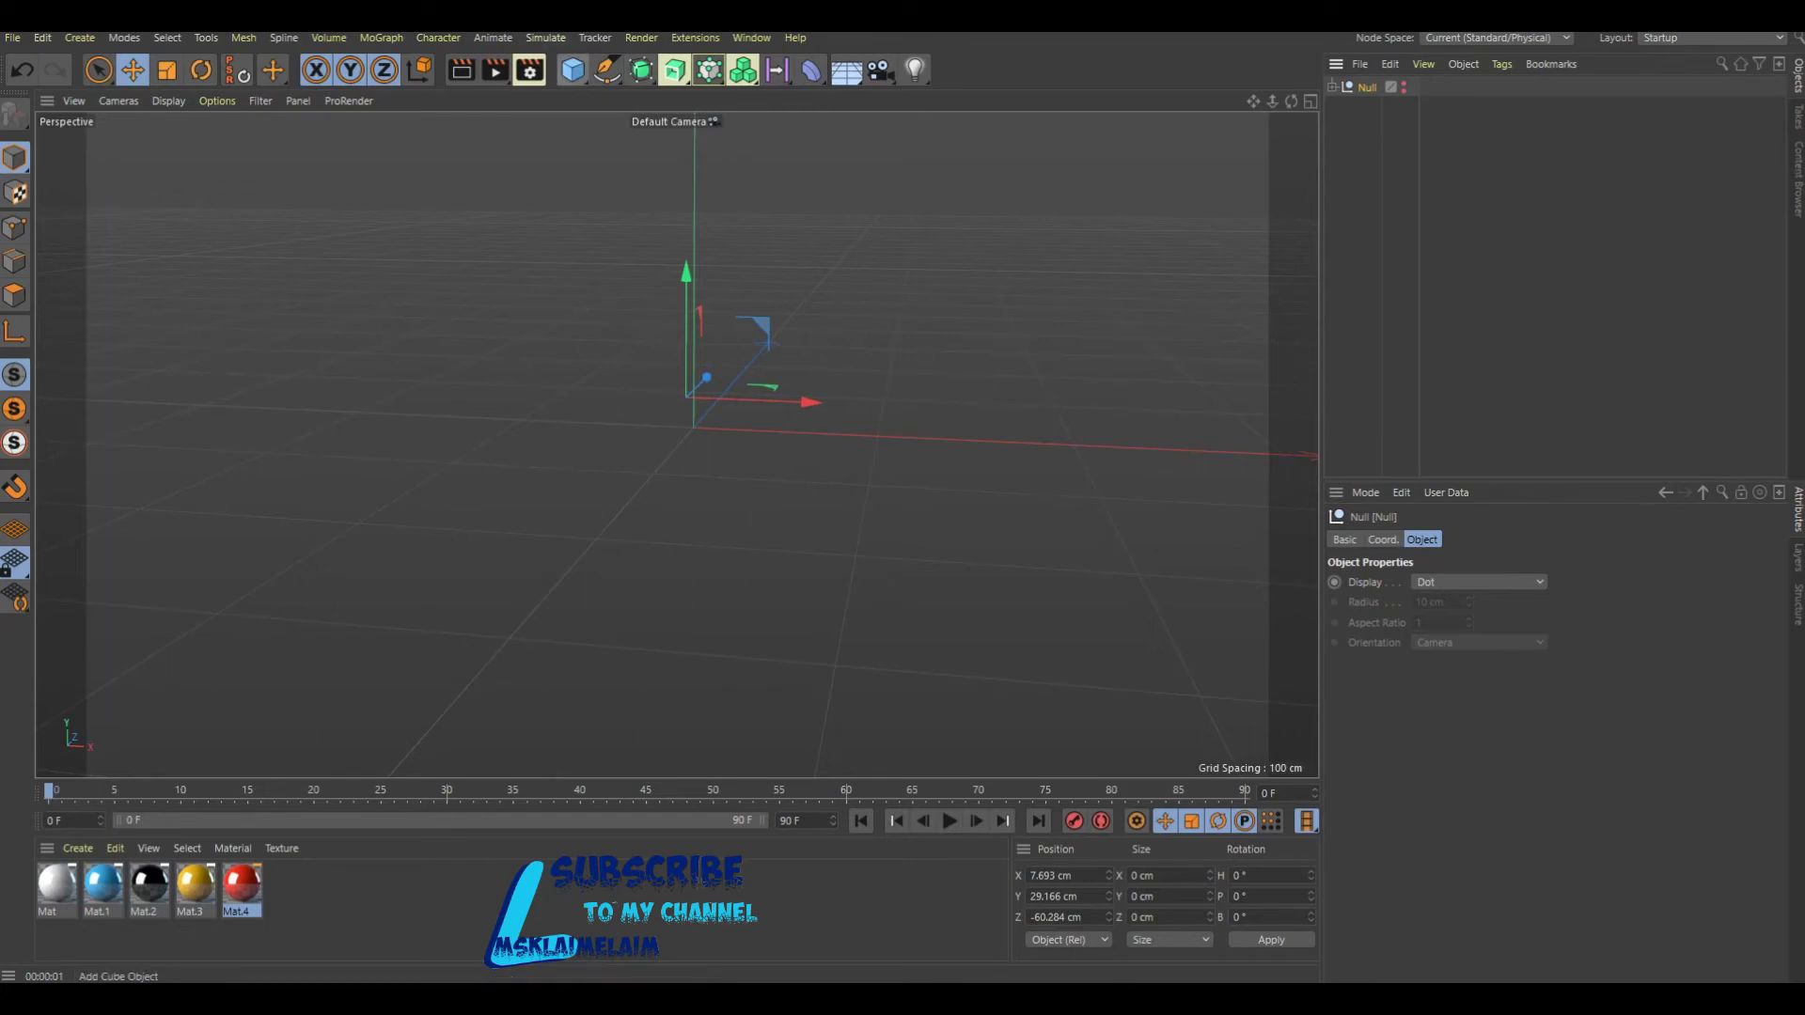
pyautogui.click(572, 69)
# Add a Cylinder and set its radius to 5 cm.
pyautogui.click(940, 96)
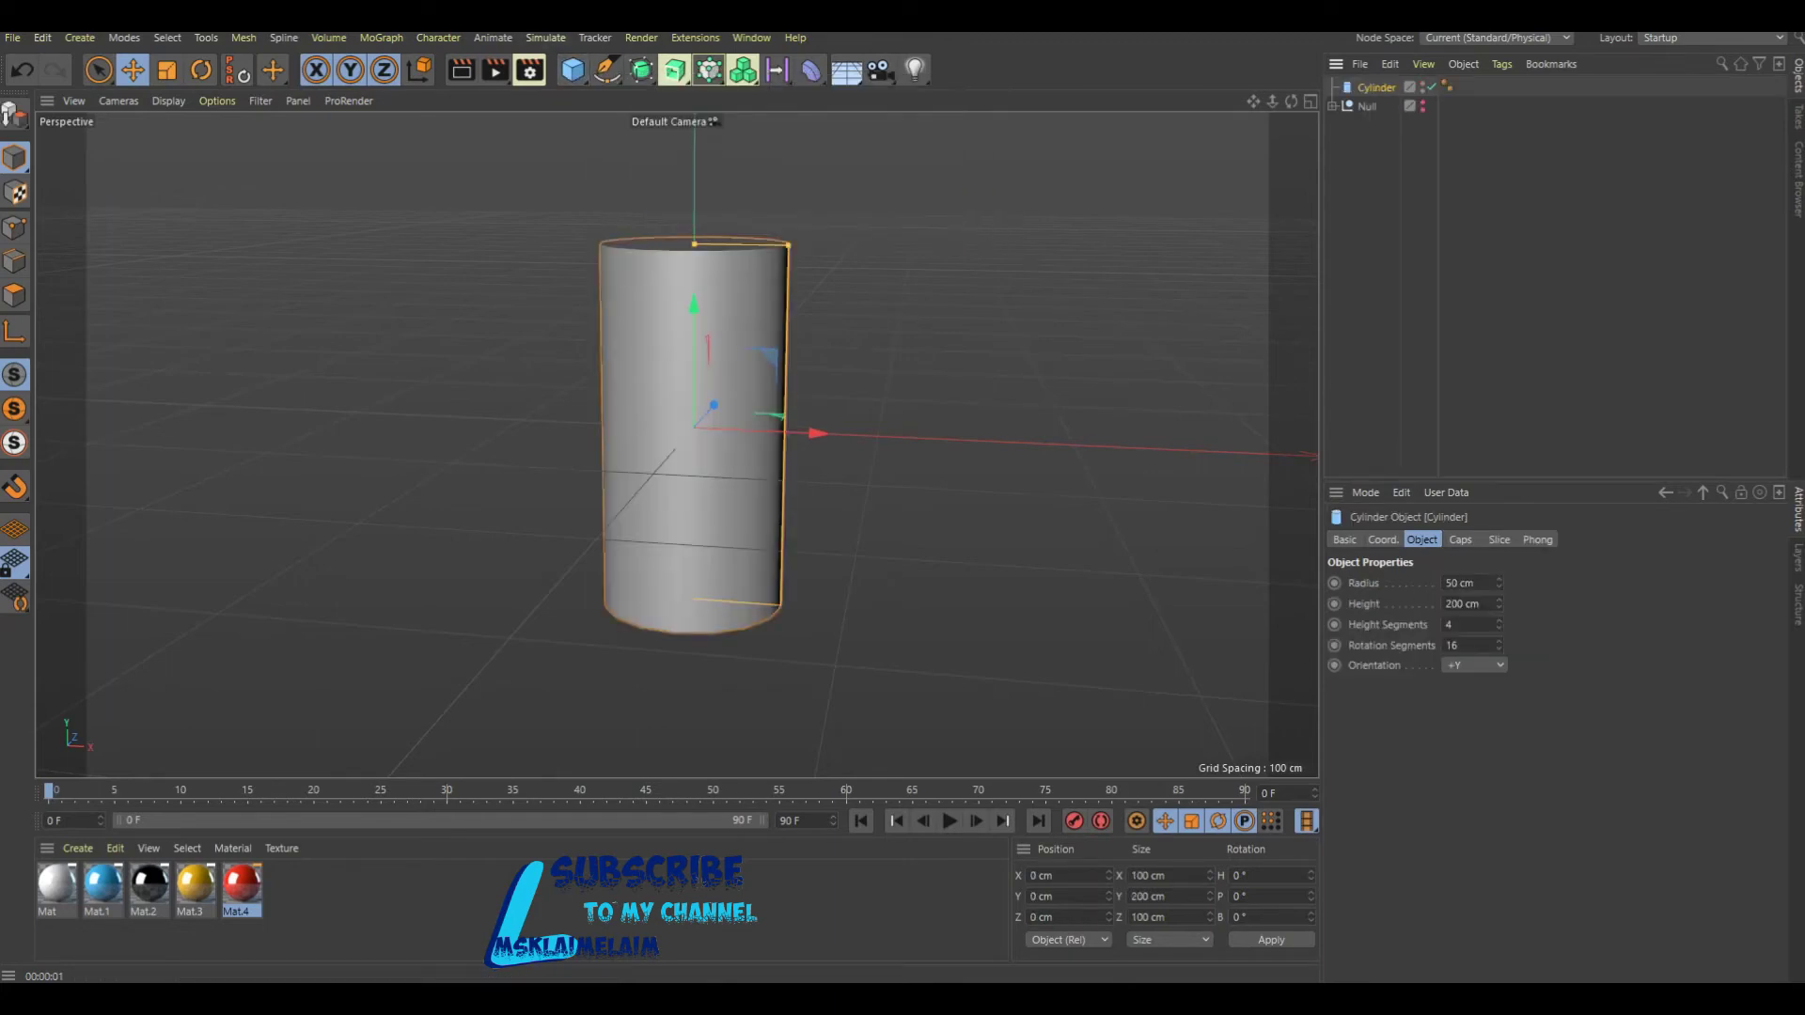
pyautogui.write('5')
pyautogui.press('Return')
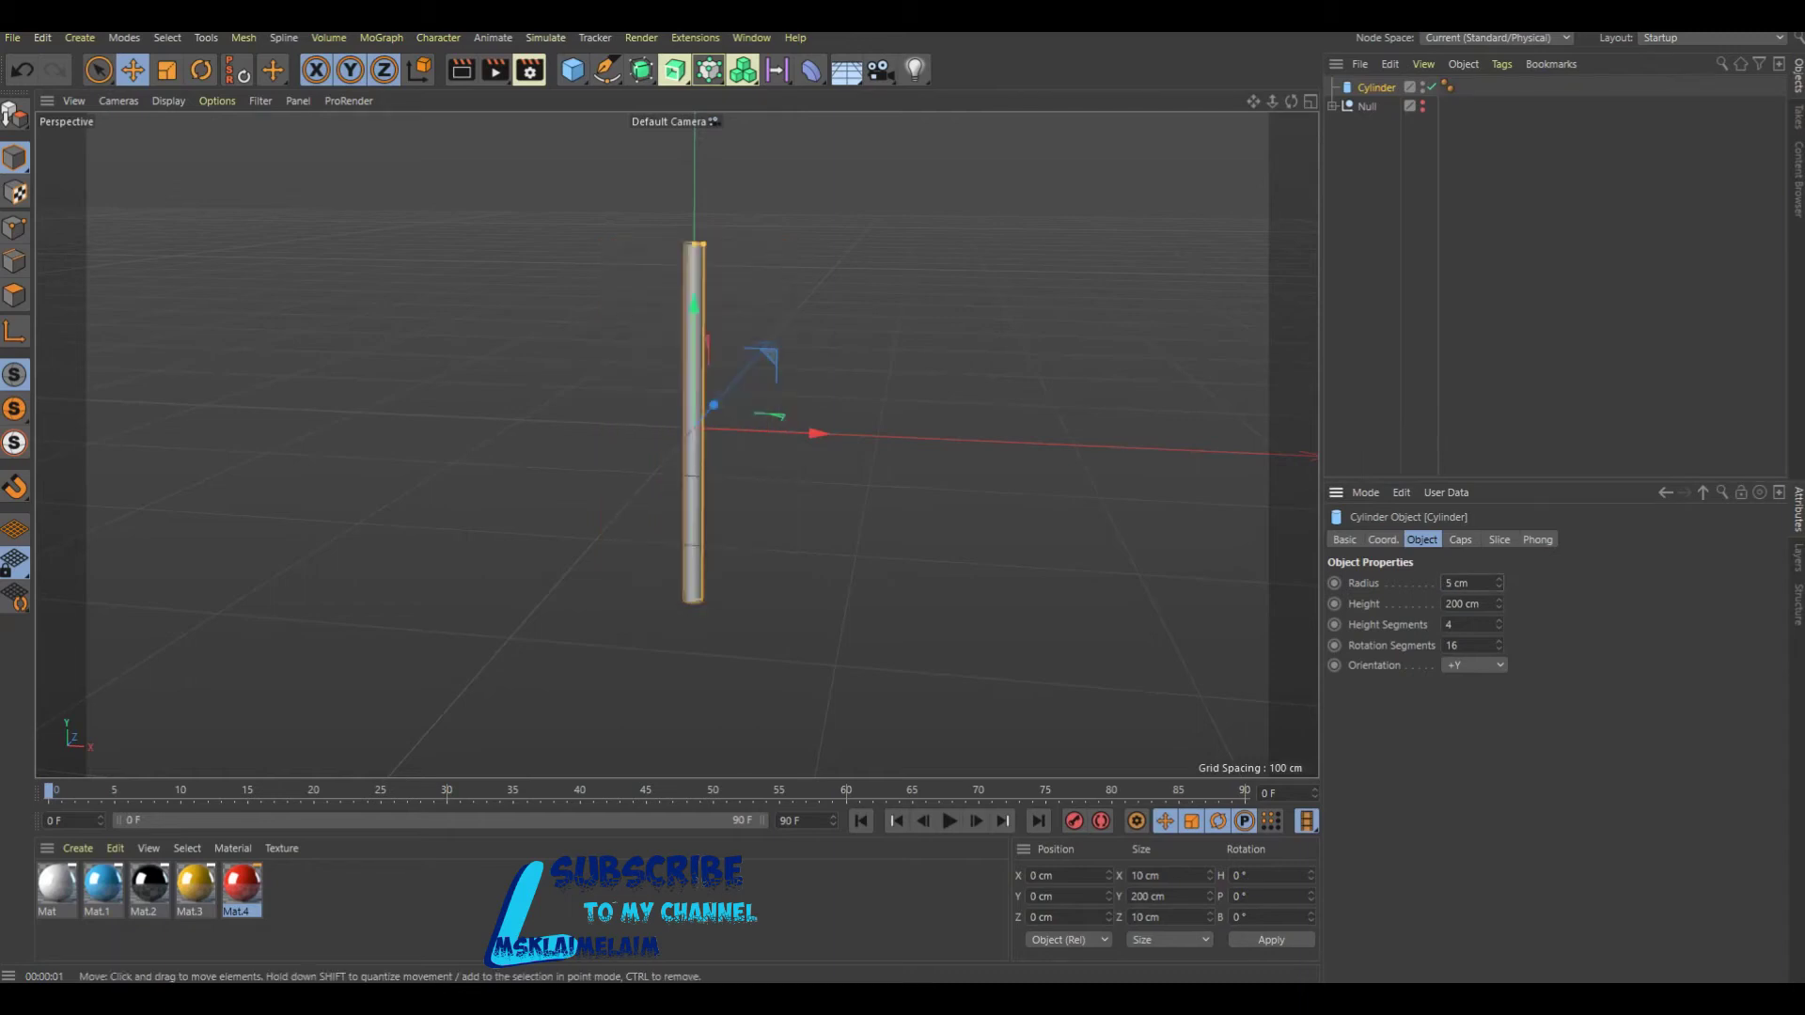
# Add a 69 cm Cone with a 12 cm base atop the cylinder and parent it as an arrowhead.
pyautogui.click(573, 69)
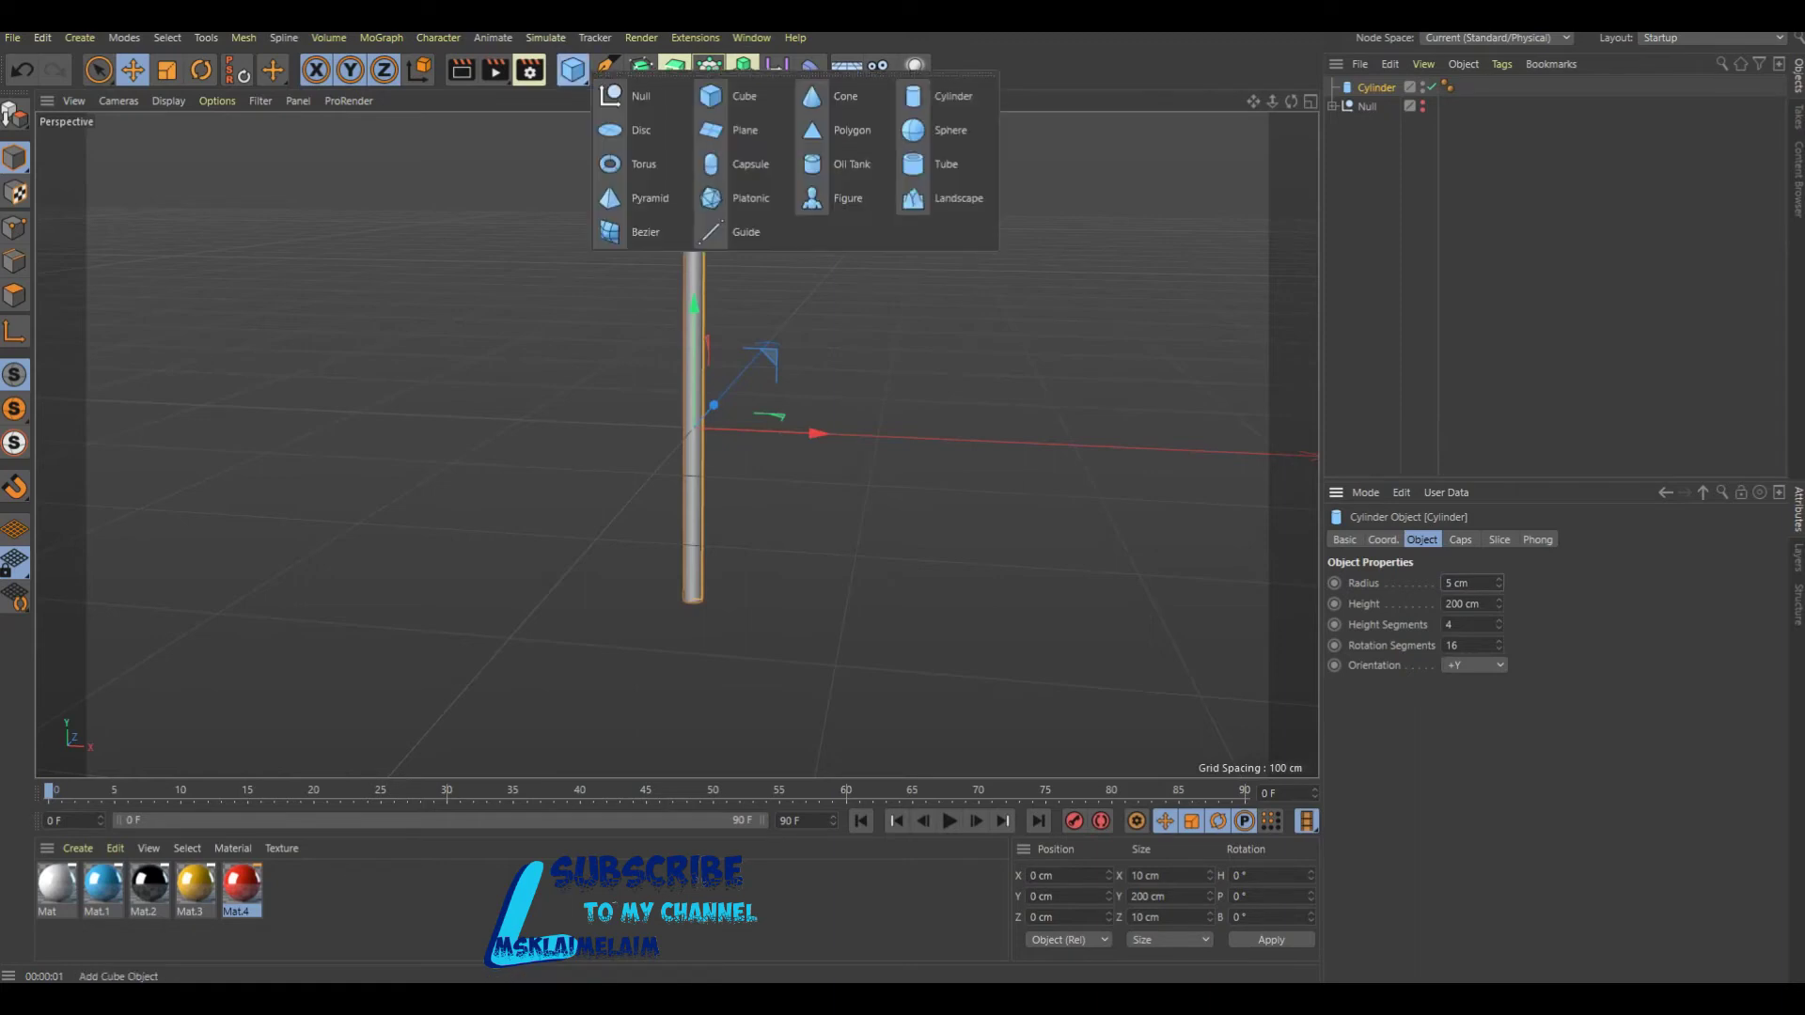
pyautogui.click(832, 96)
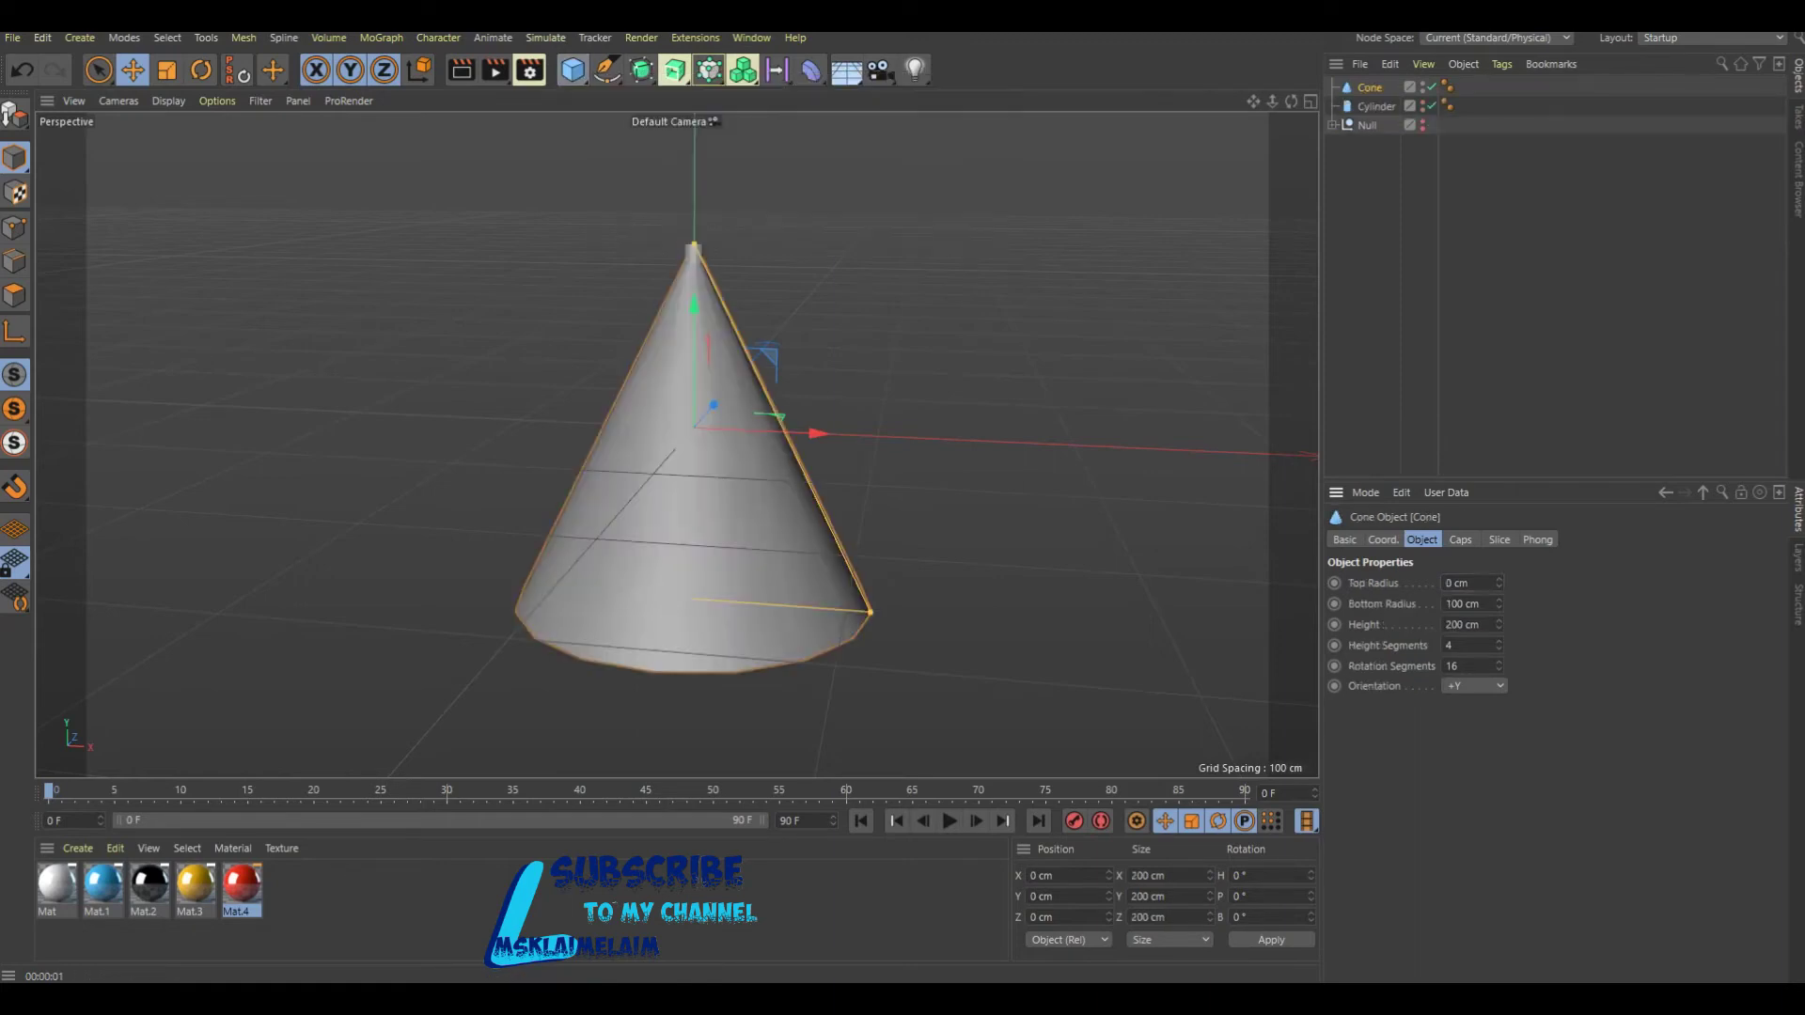
pyautogui.moveTo(871, 612); pyautogui.dragTo(714, 599)
pyautogui.moveTo(1479, 624)
pyautogui.mouseDown()
pyautogui.moveTo(1479, 677)
pyautogui.moveTo(1479, 658)
pyautogui.mouseUp()
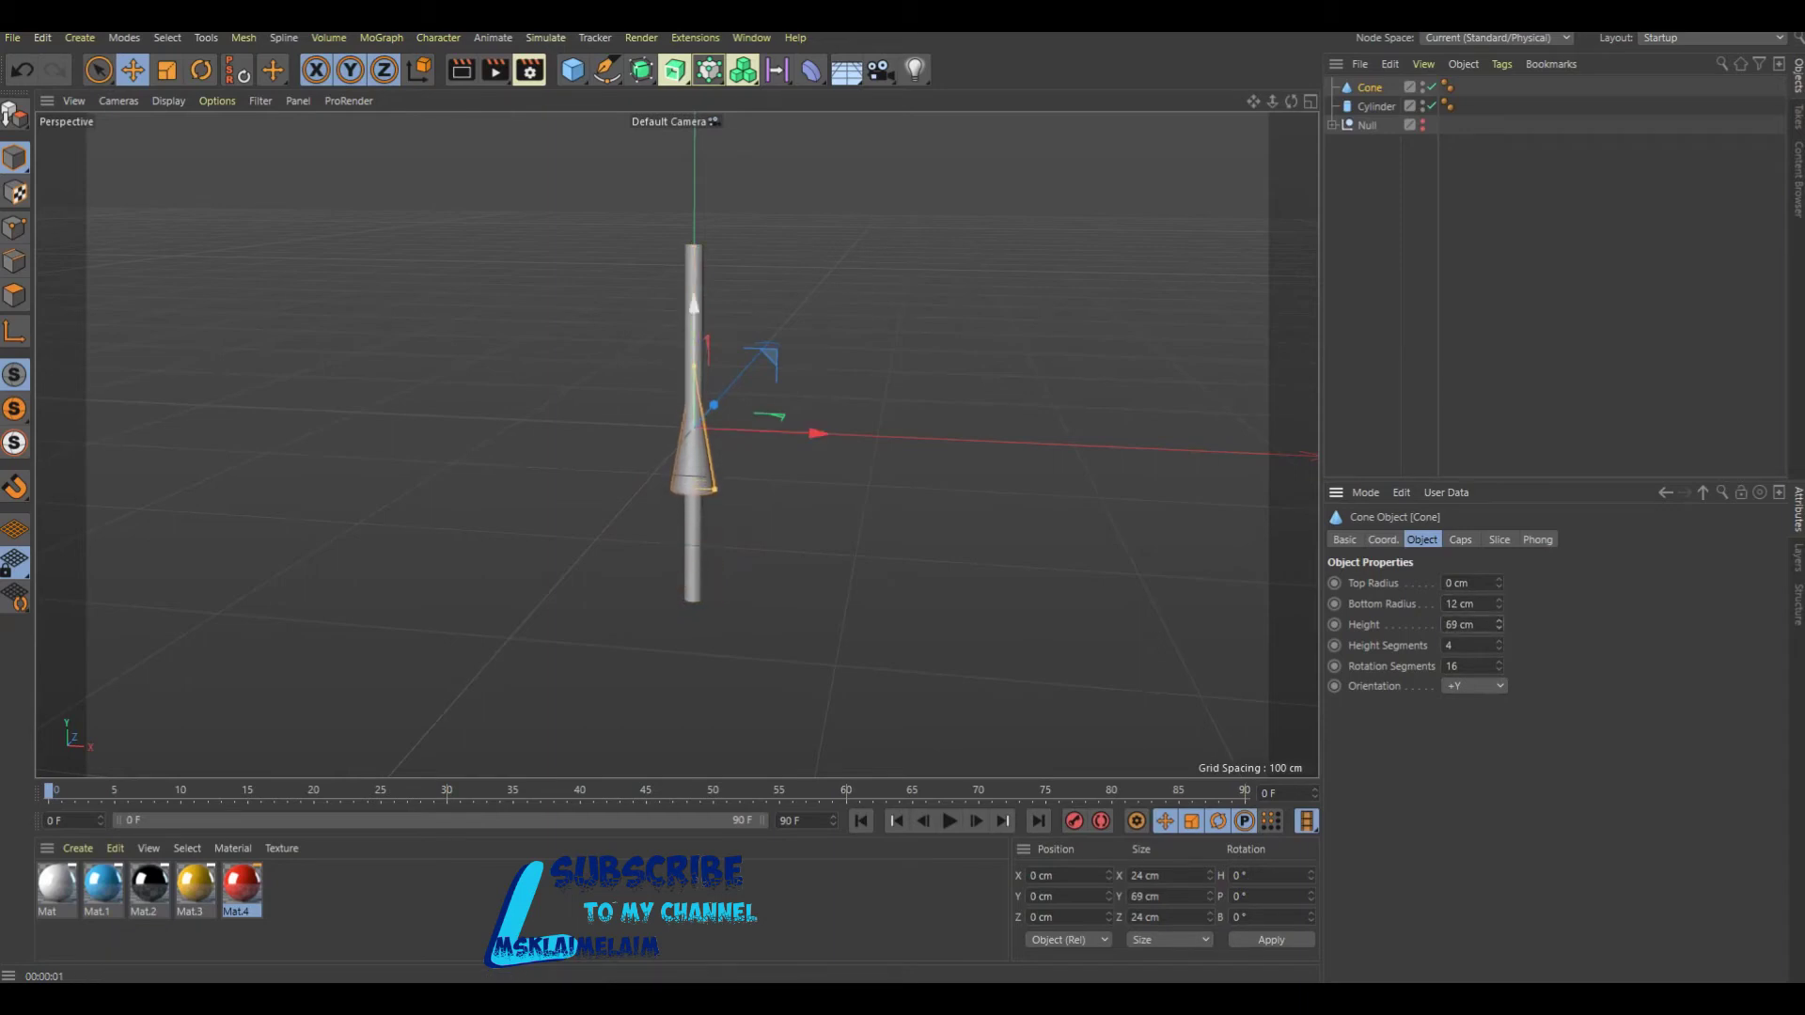
pyautogui.moveTo(694, 303); pyautogui.dragTo(696, 141)
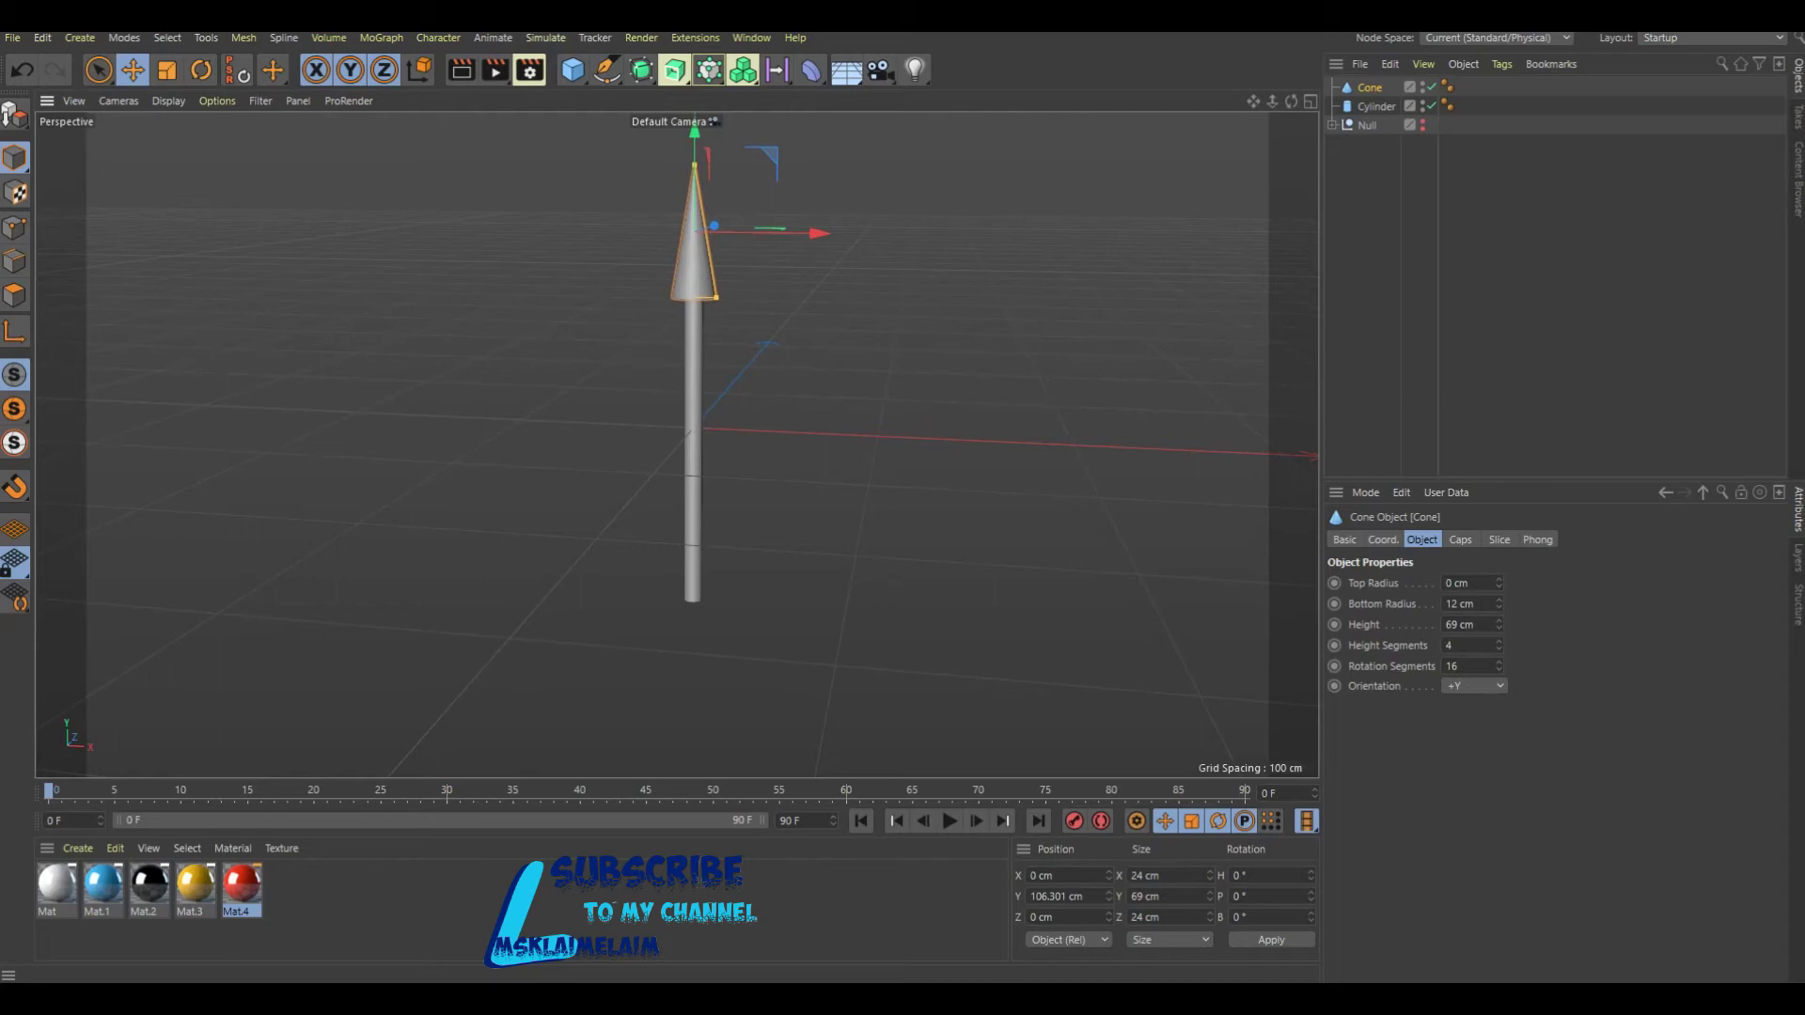
pyautogui.keyDown('alt'); pyautogui.moveTo(753, 423); pyautogui.dragTo(780, 414); pyautogui.keyUp('alt')
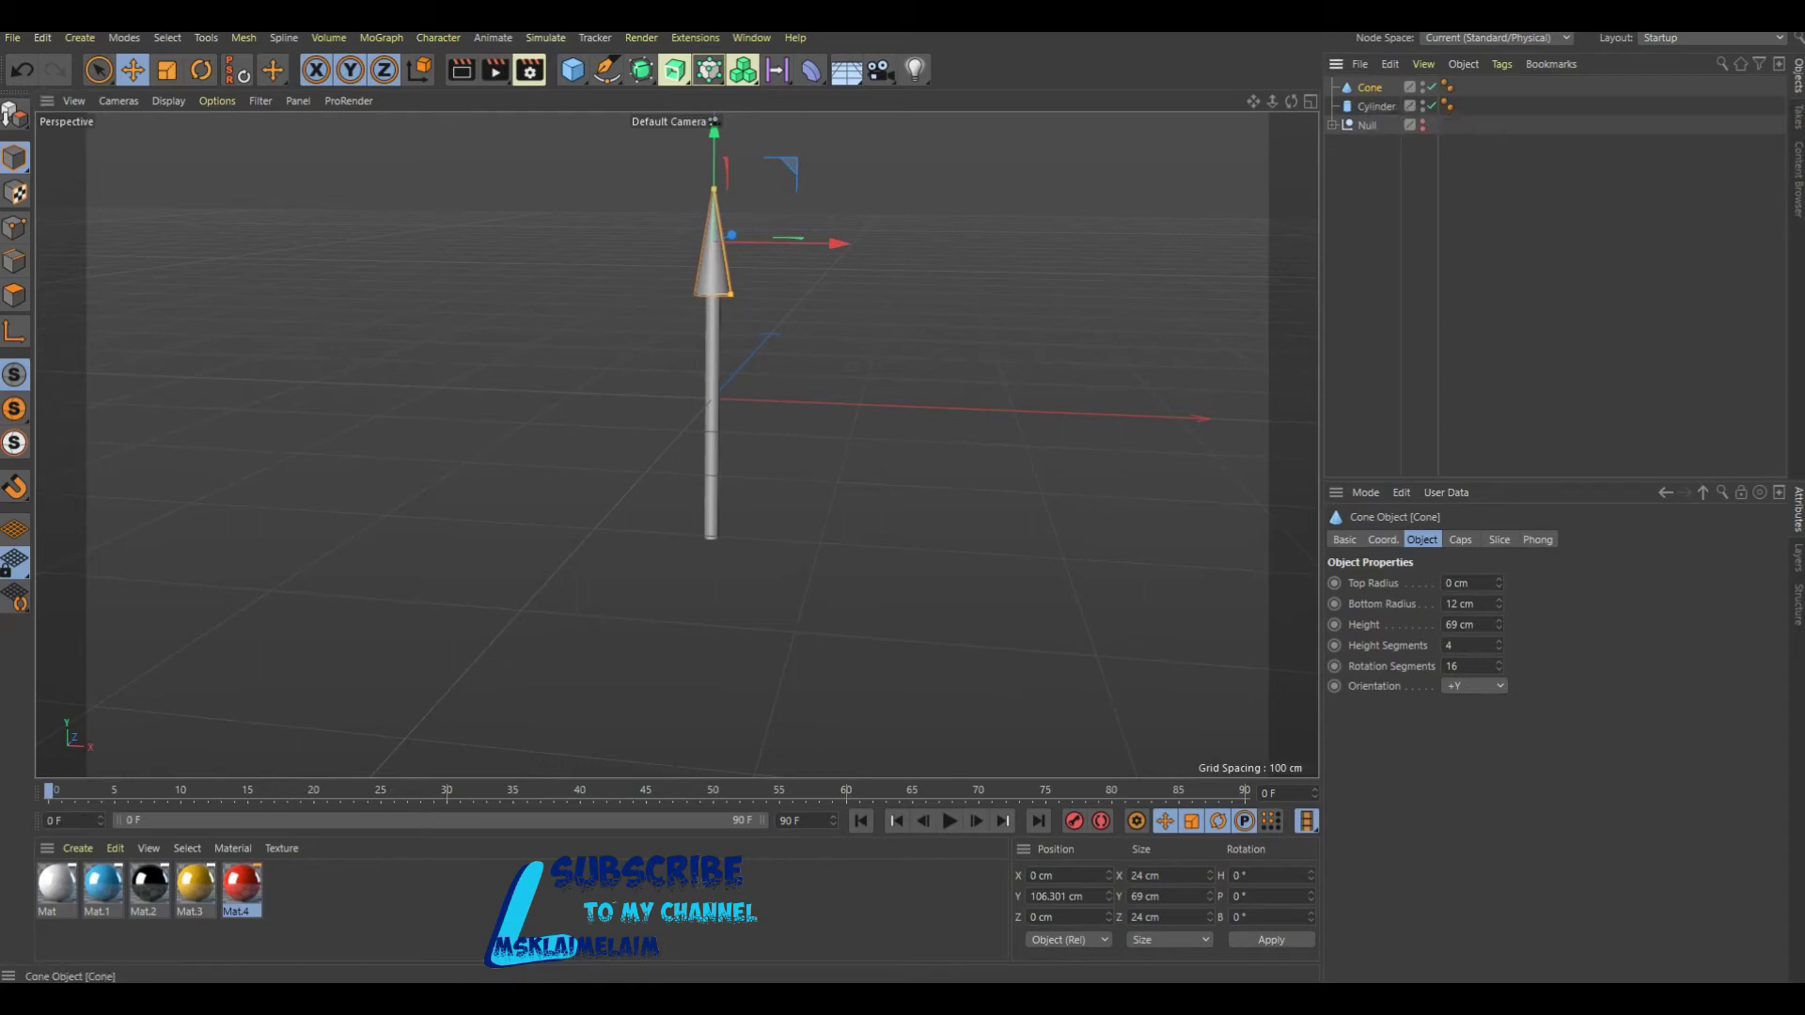
pyautogui.moveTo(1370, 87); pyautogui.dragTo(1377, 106)
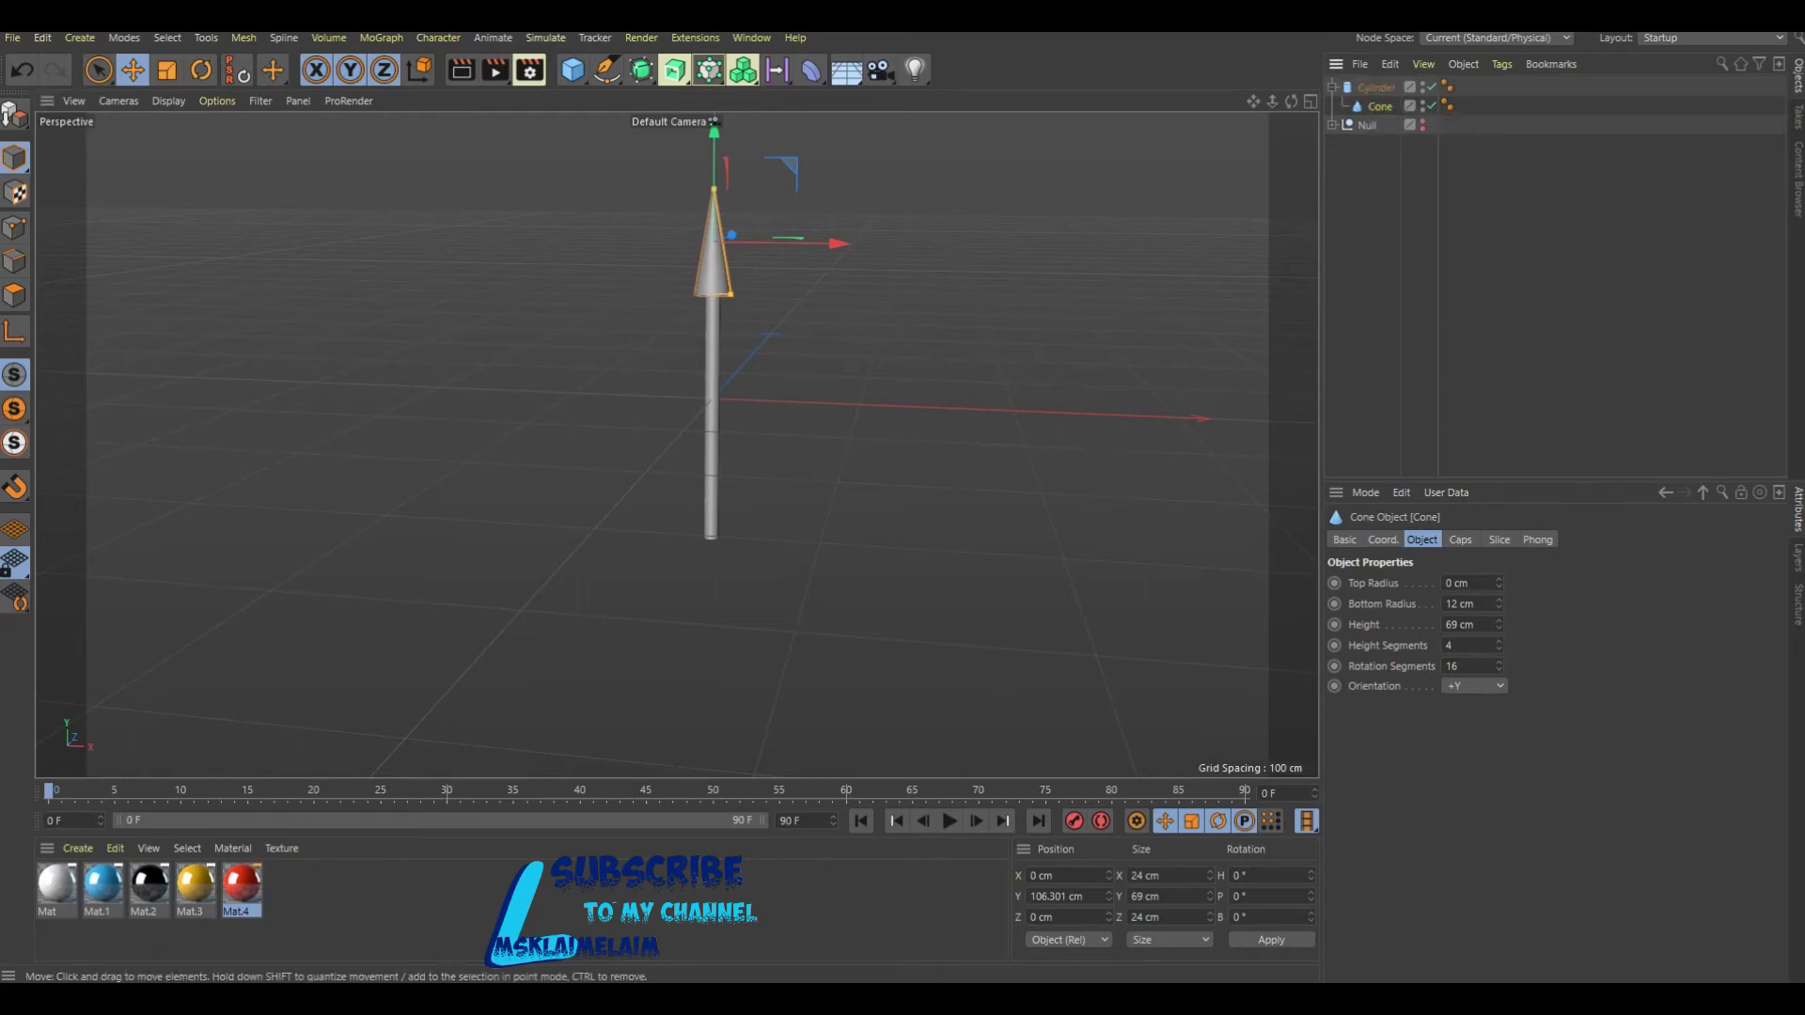
pyautogui.click(572, 69)
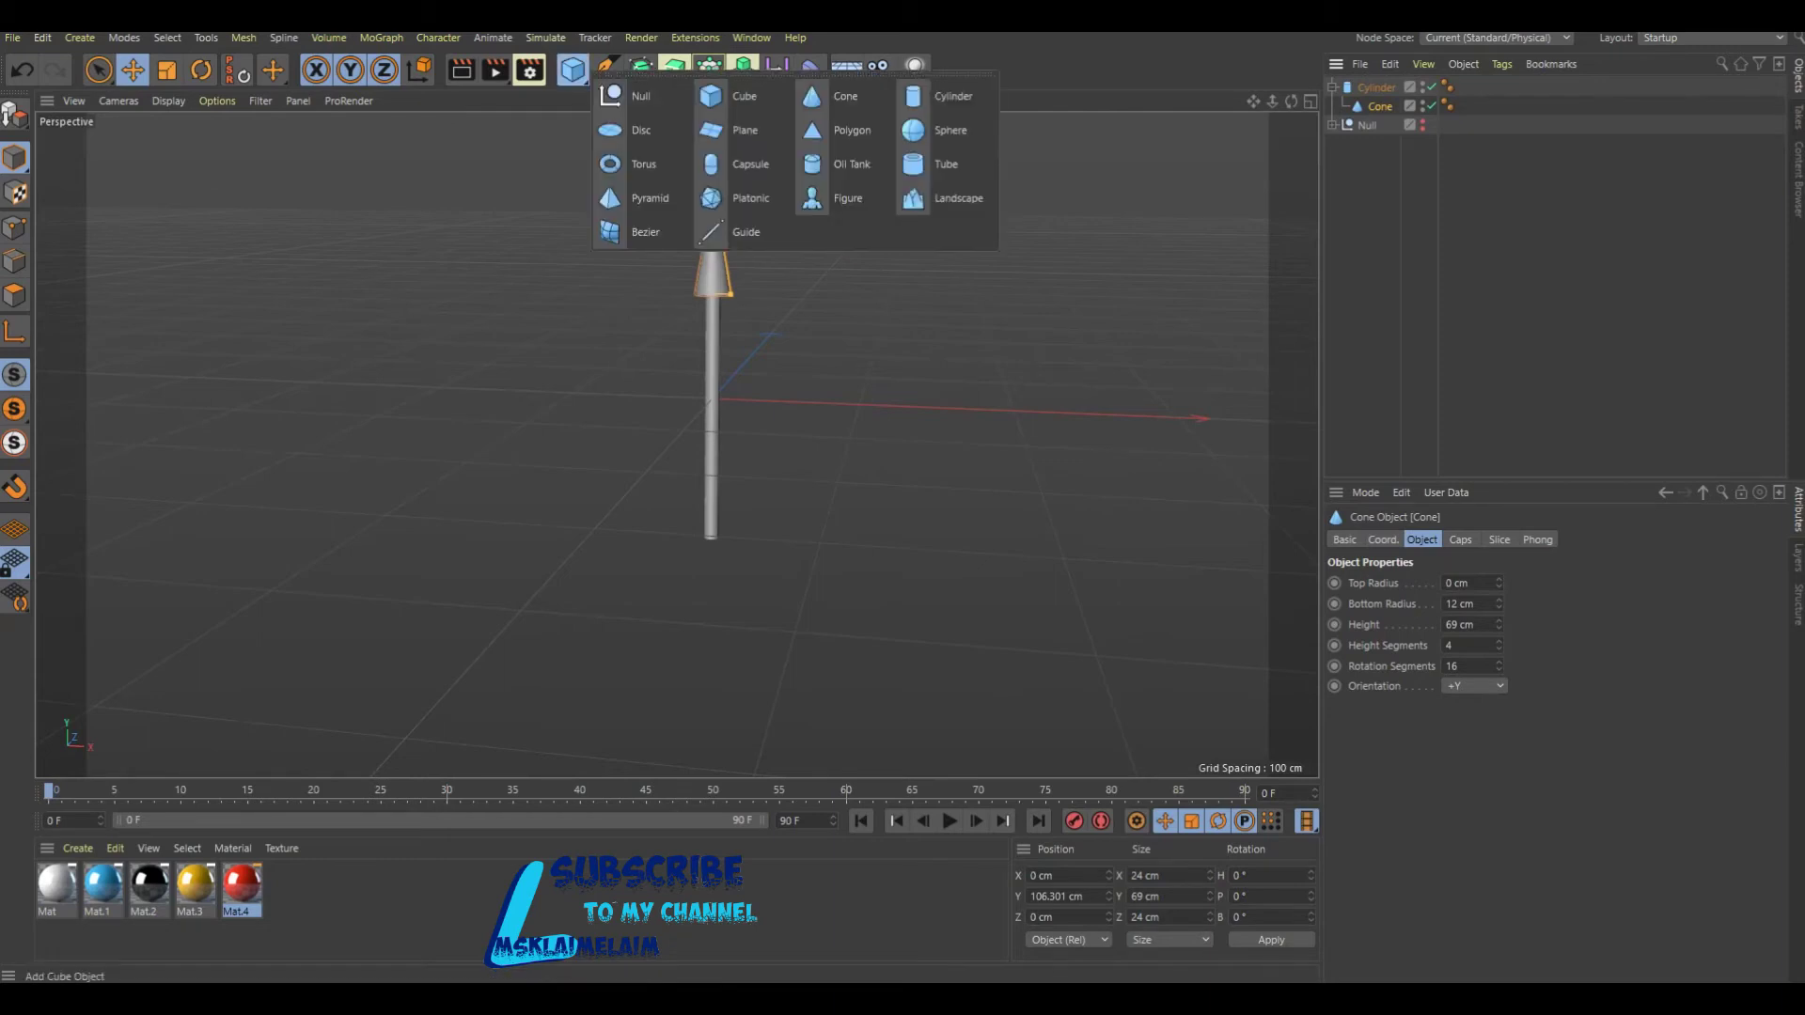
# Add a Null for the cylinder-and-cone arrow, delete the stray duplicate, and begin renaming Null.2 to 1.
pyautogui.click(628, 96)
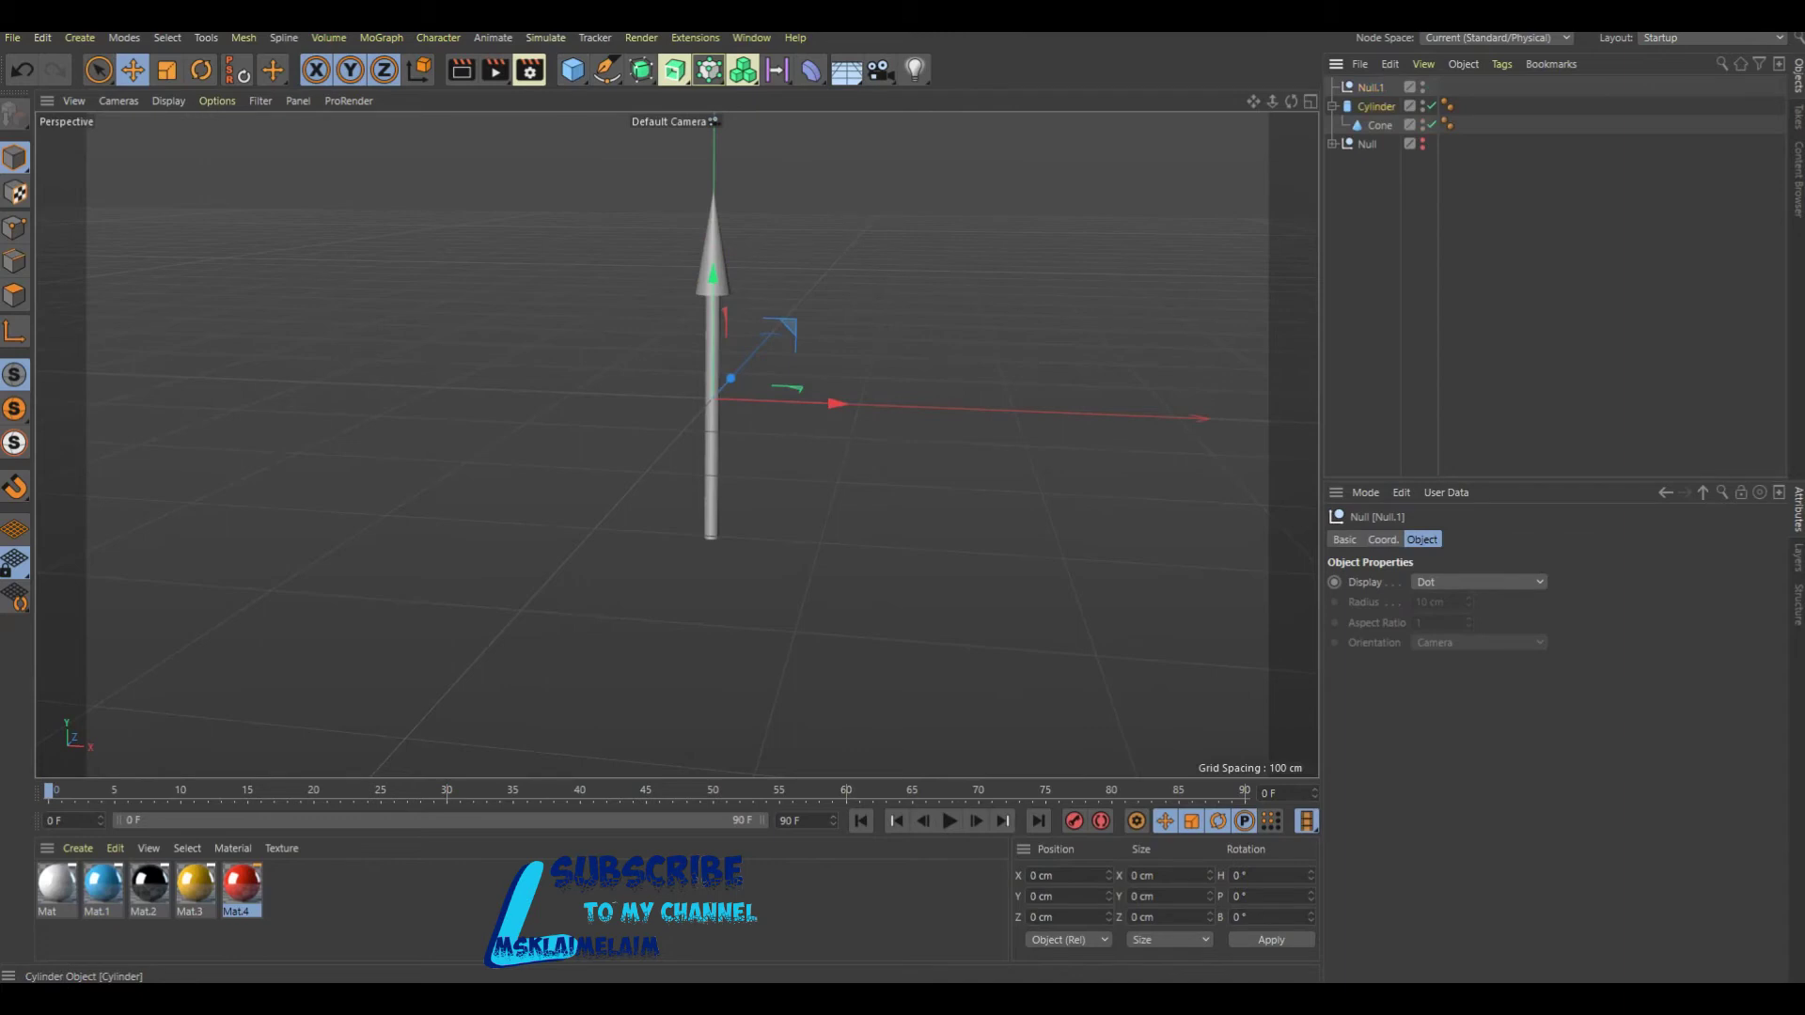
pyautogui.click(1377, 107)
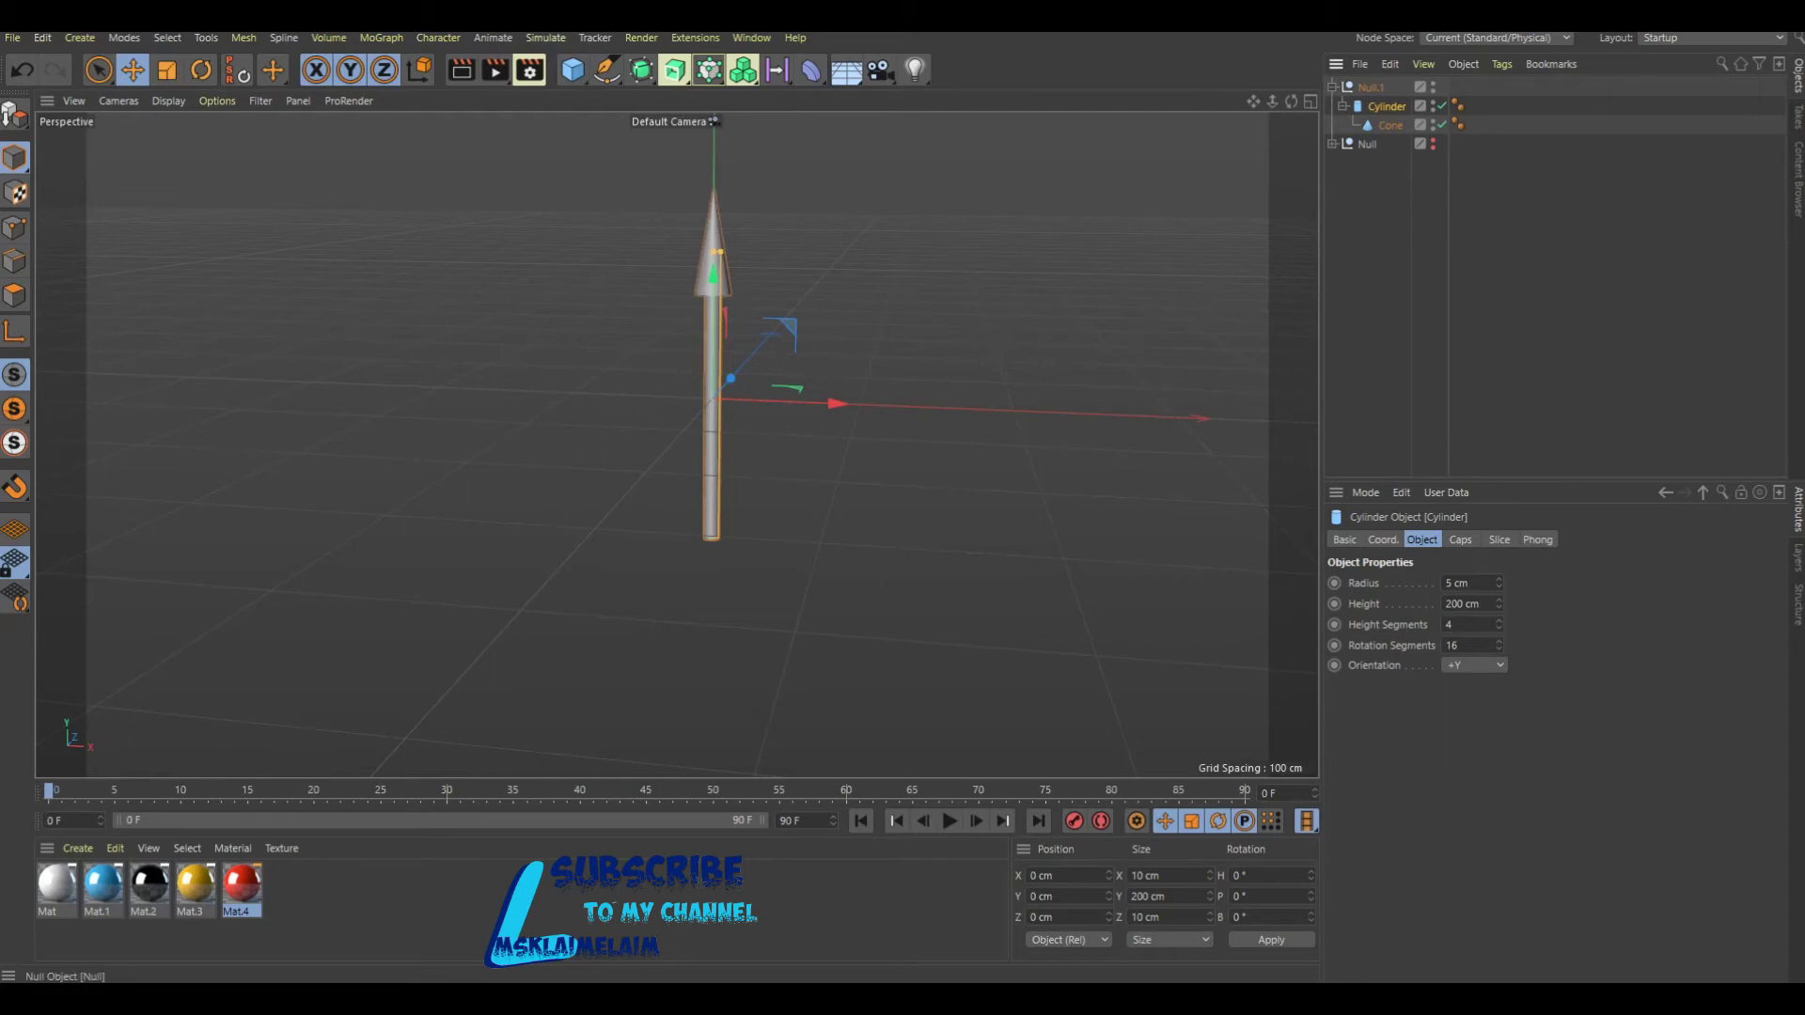
pyautogui.hotkey('ctrl', 'c')
pyautogui.hotkey('ctrl', 'v')
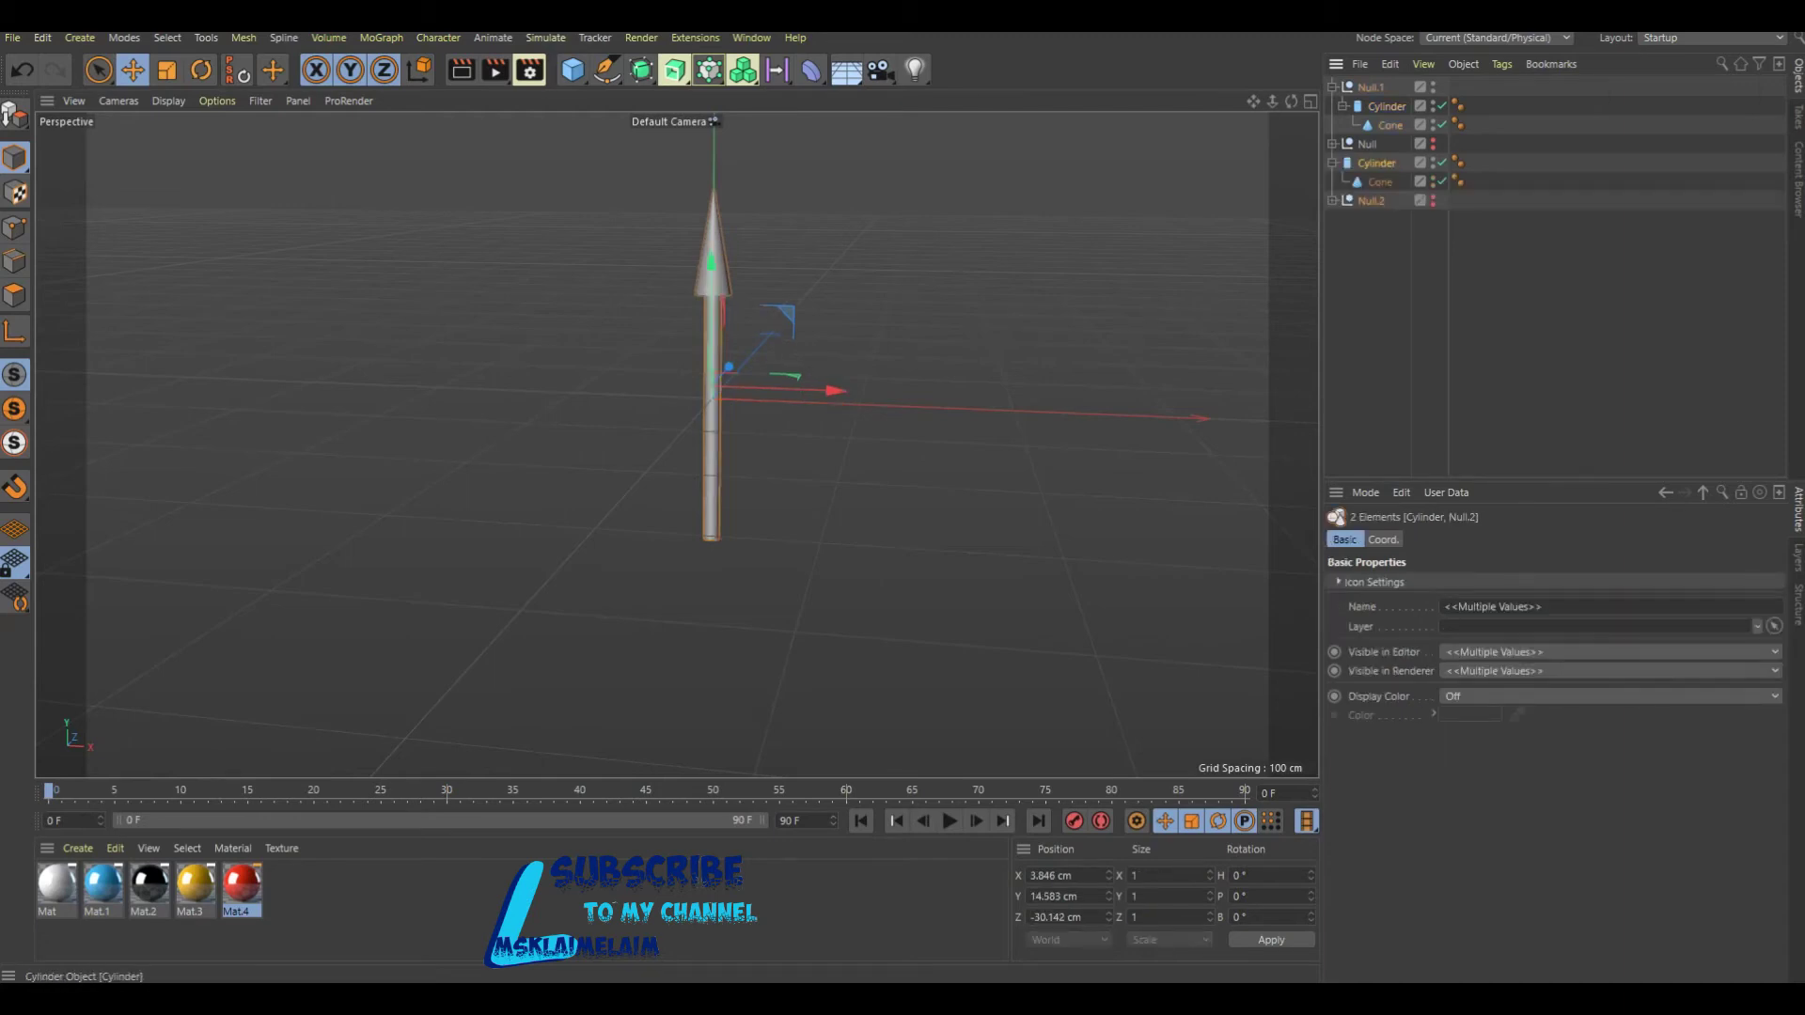
pyautogui.press('Delete')
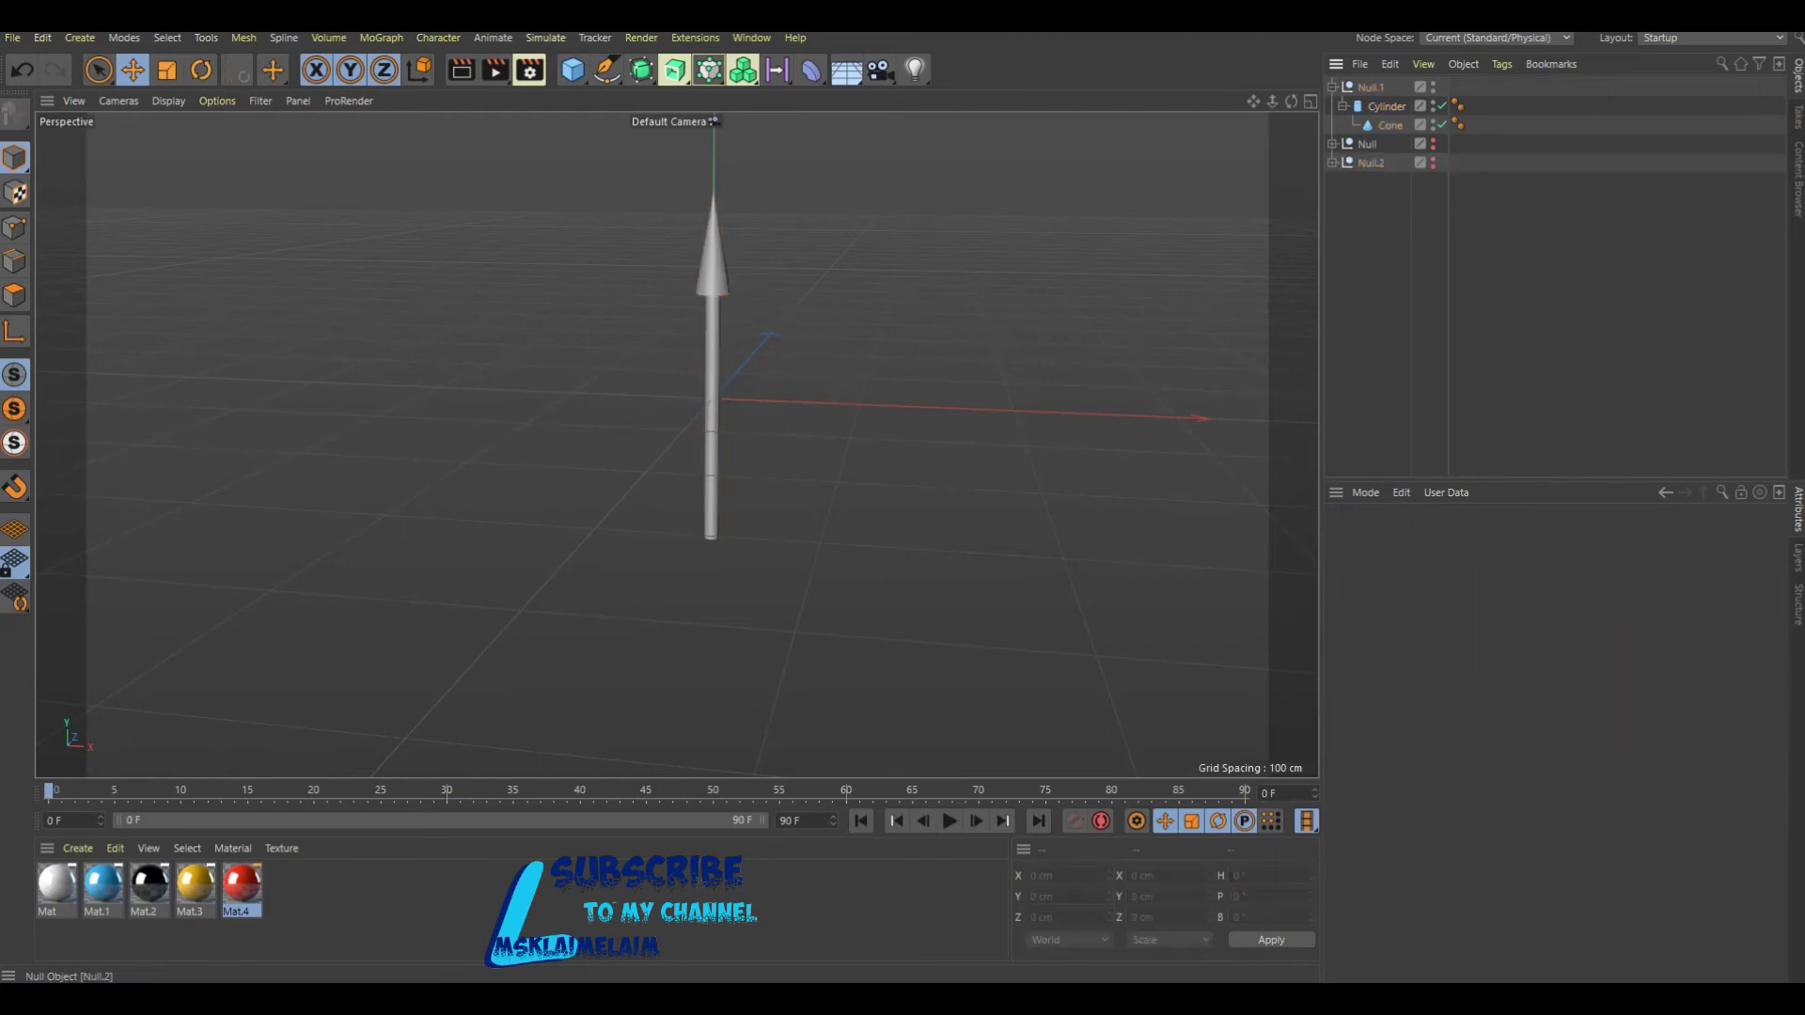
pyautogui.doubleClick(1374, 163)
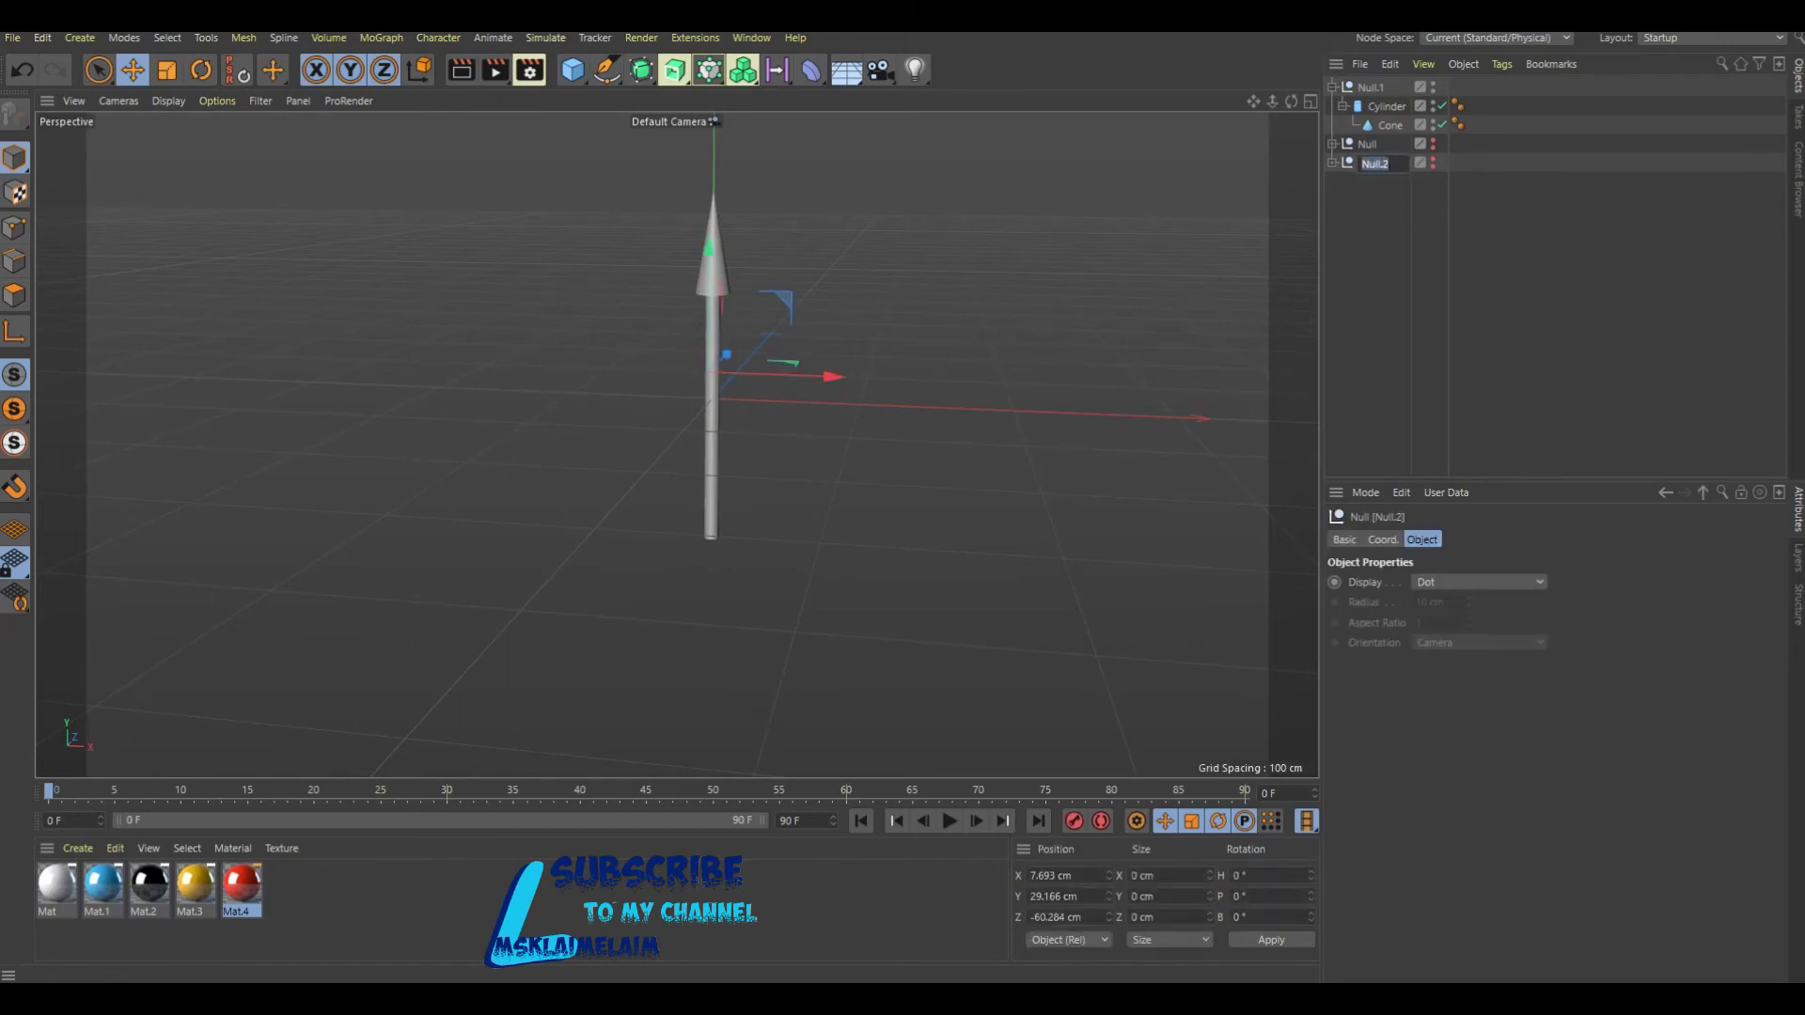
pyautogui.press('BackSpace')
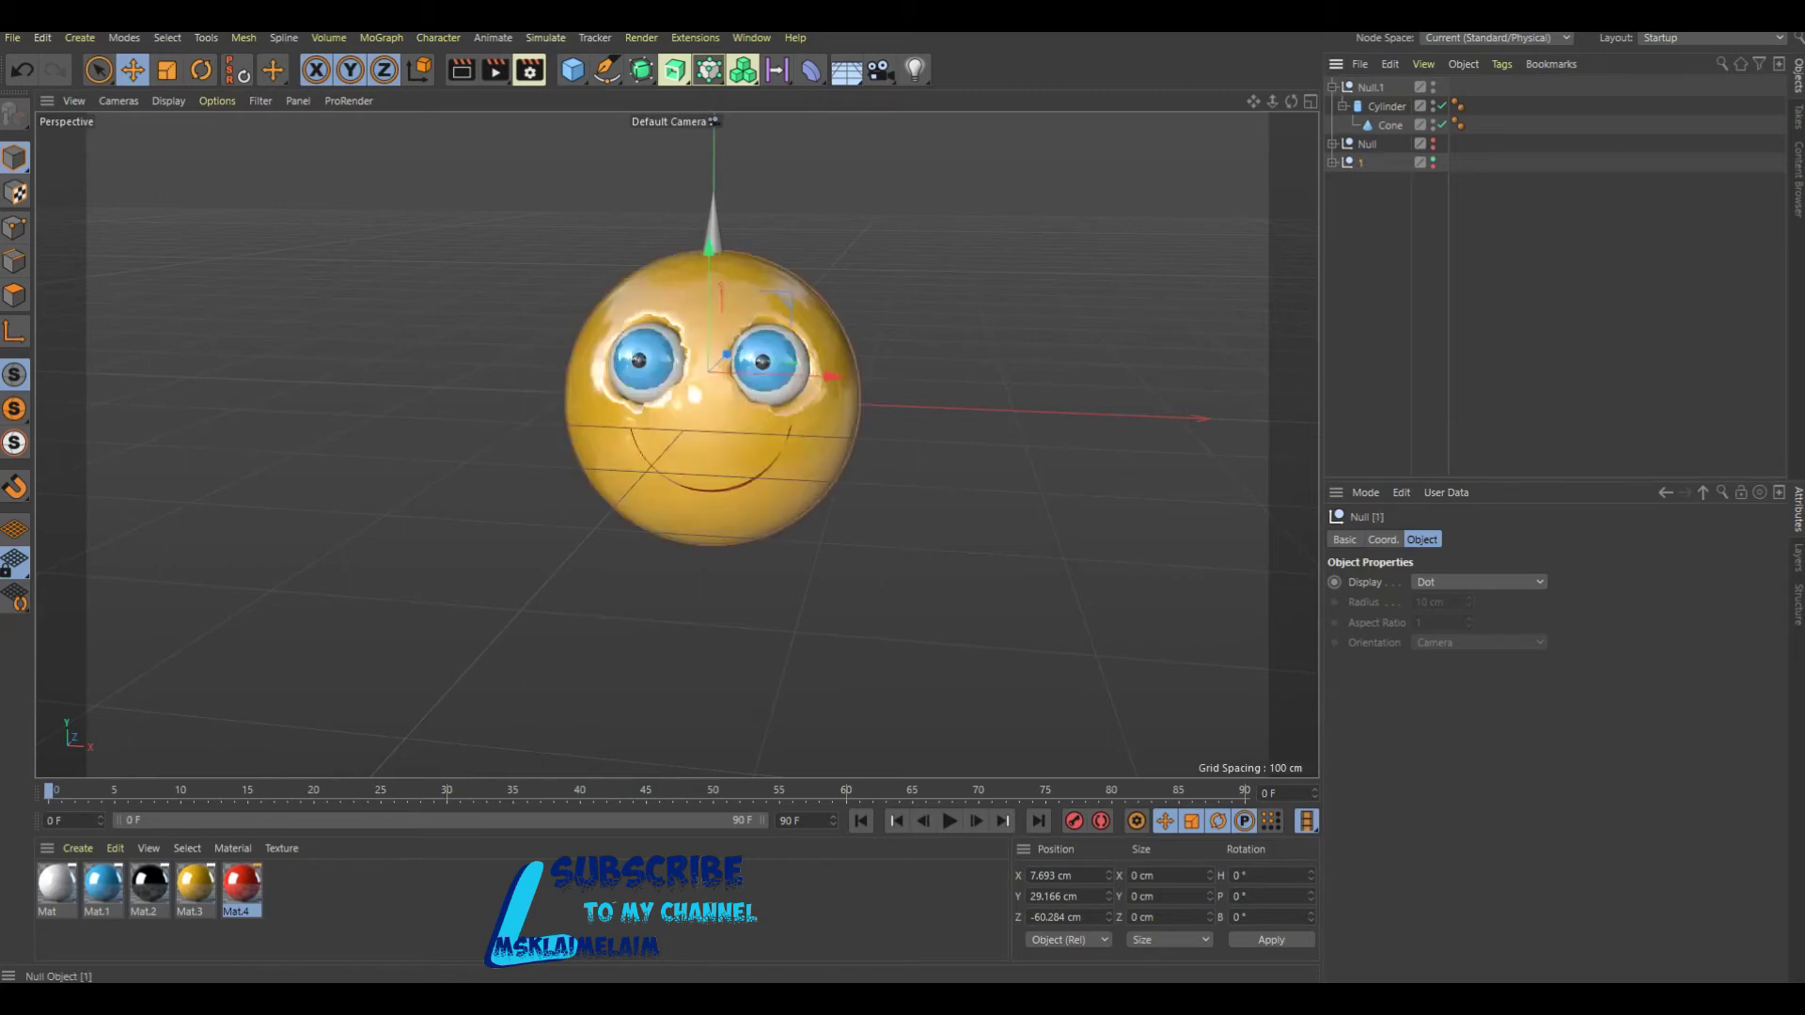
# Move the arrow group Null.1 up on Y, well above the smiley sphere.
pyautogui.click(1370, 87)
pyautogui.moveTo(714, 281); pyautogui.dragTo(715, 90)
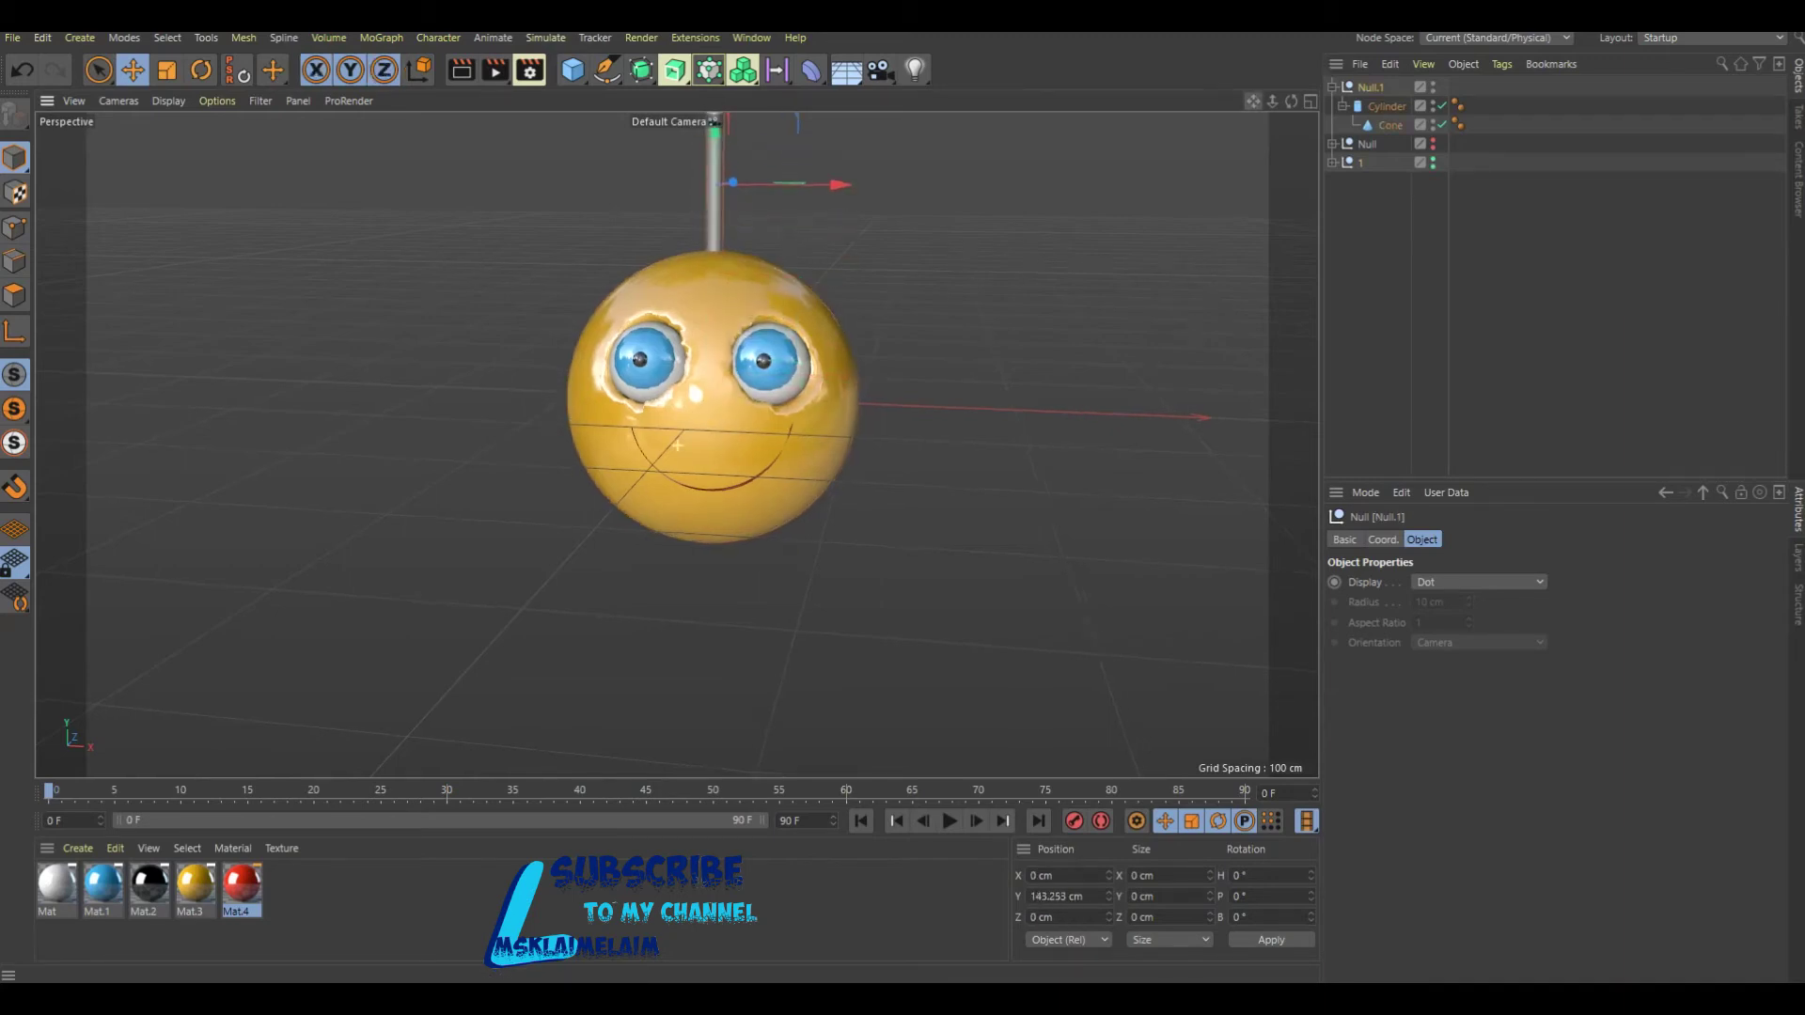
pyautogui.moveTo(1254, 101); pyautogui.dragTo(1199, 302)
pyautogui.moveTo(656, 432); pyautogui.dragTo(656, 354)
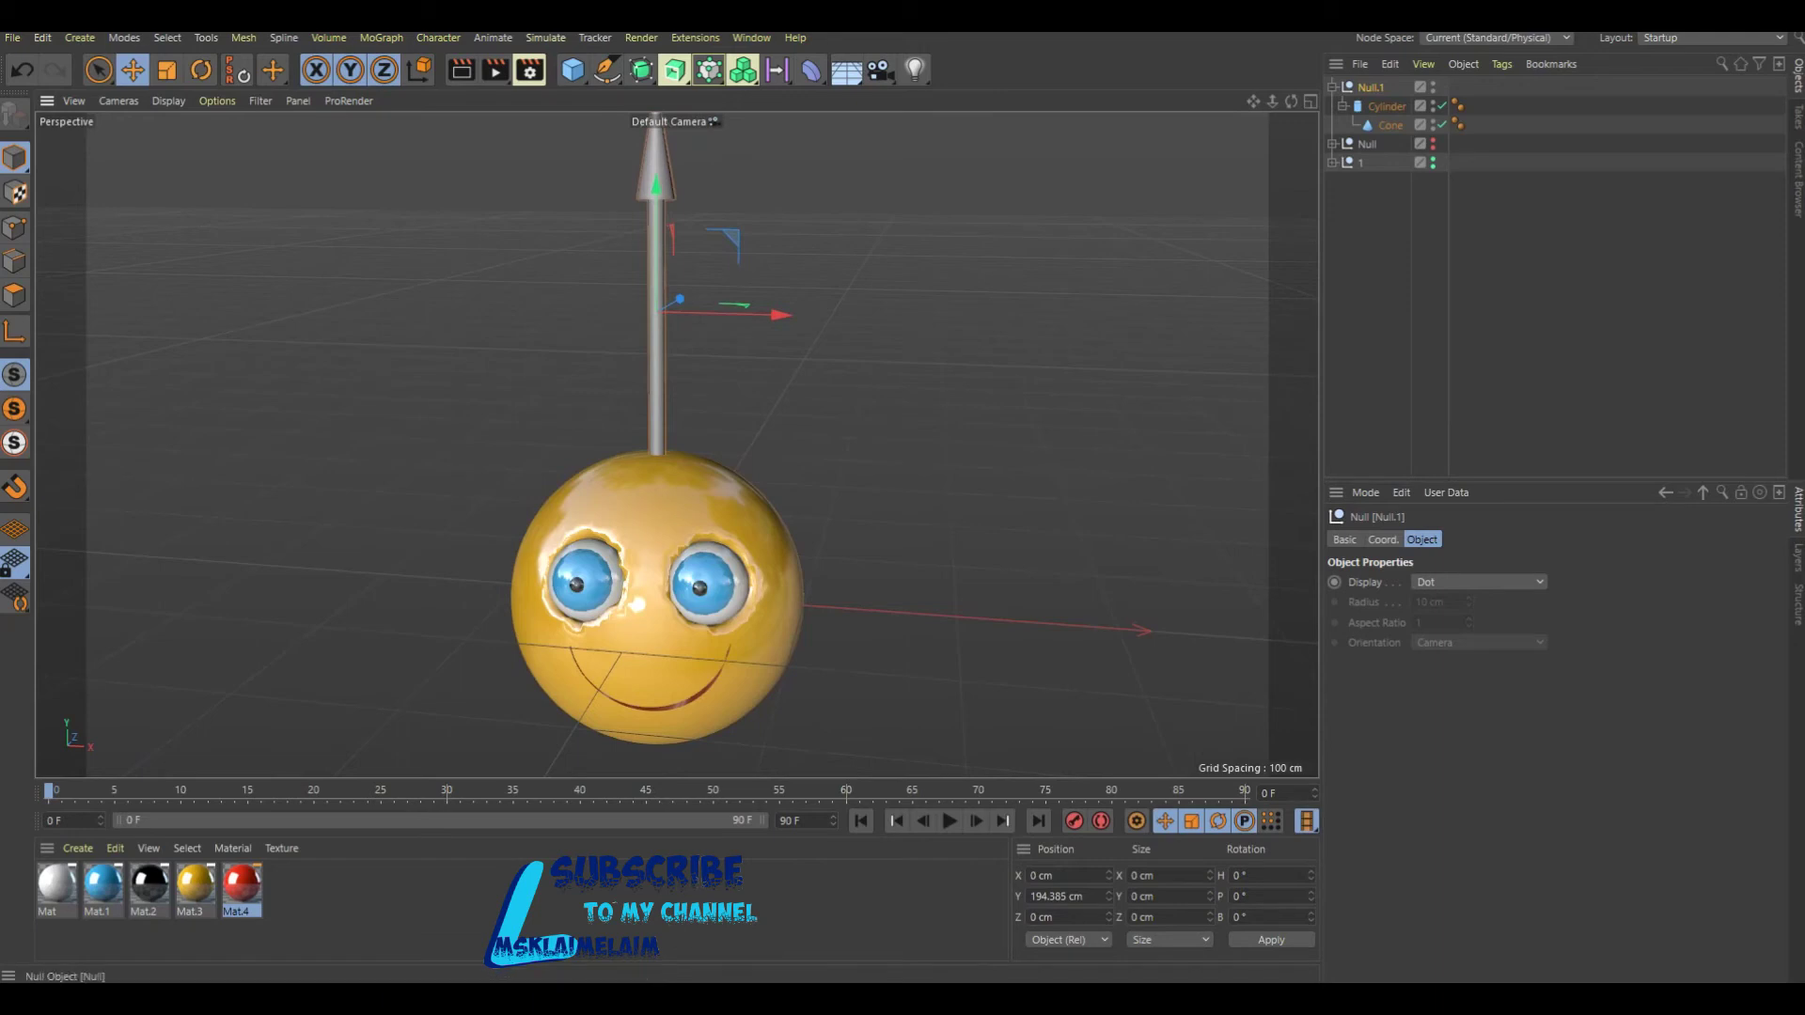
# Select all children of group 1 and merge them with Connect Objects + Delete.
pyautogui.click(1360, 161)
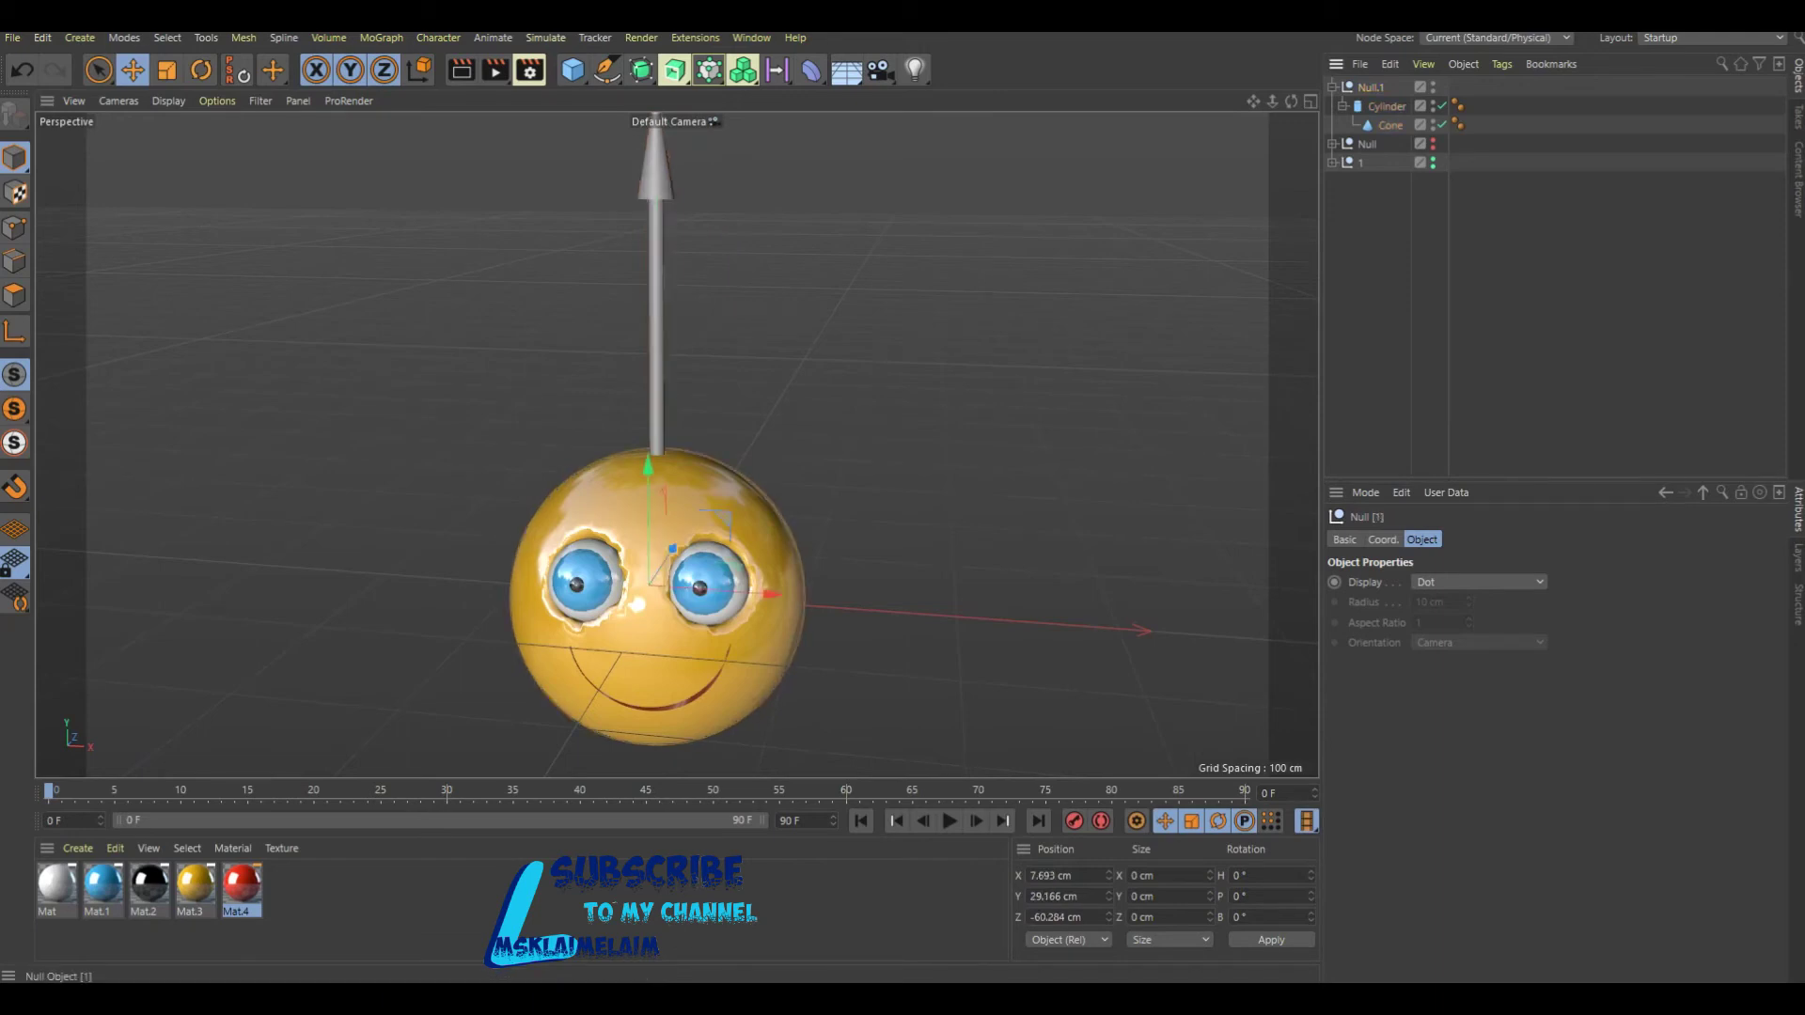
pyautogui.rightClick(1361, 162)
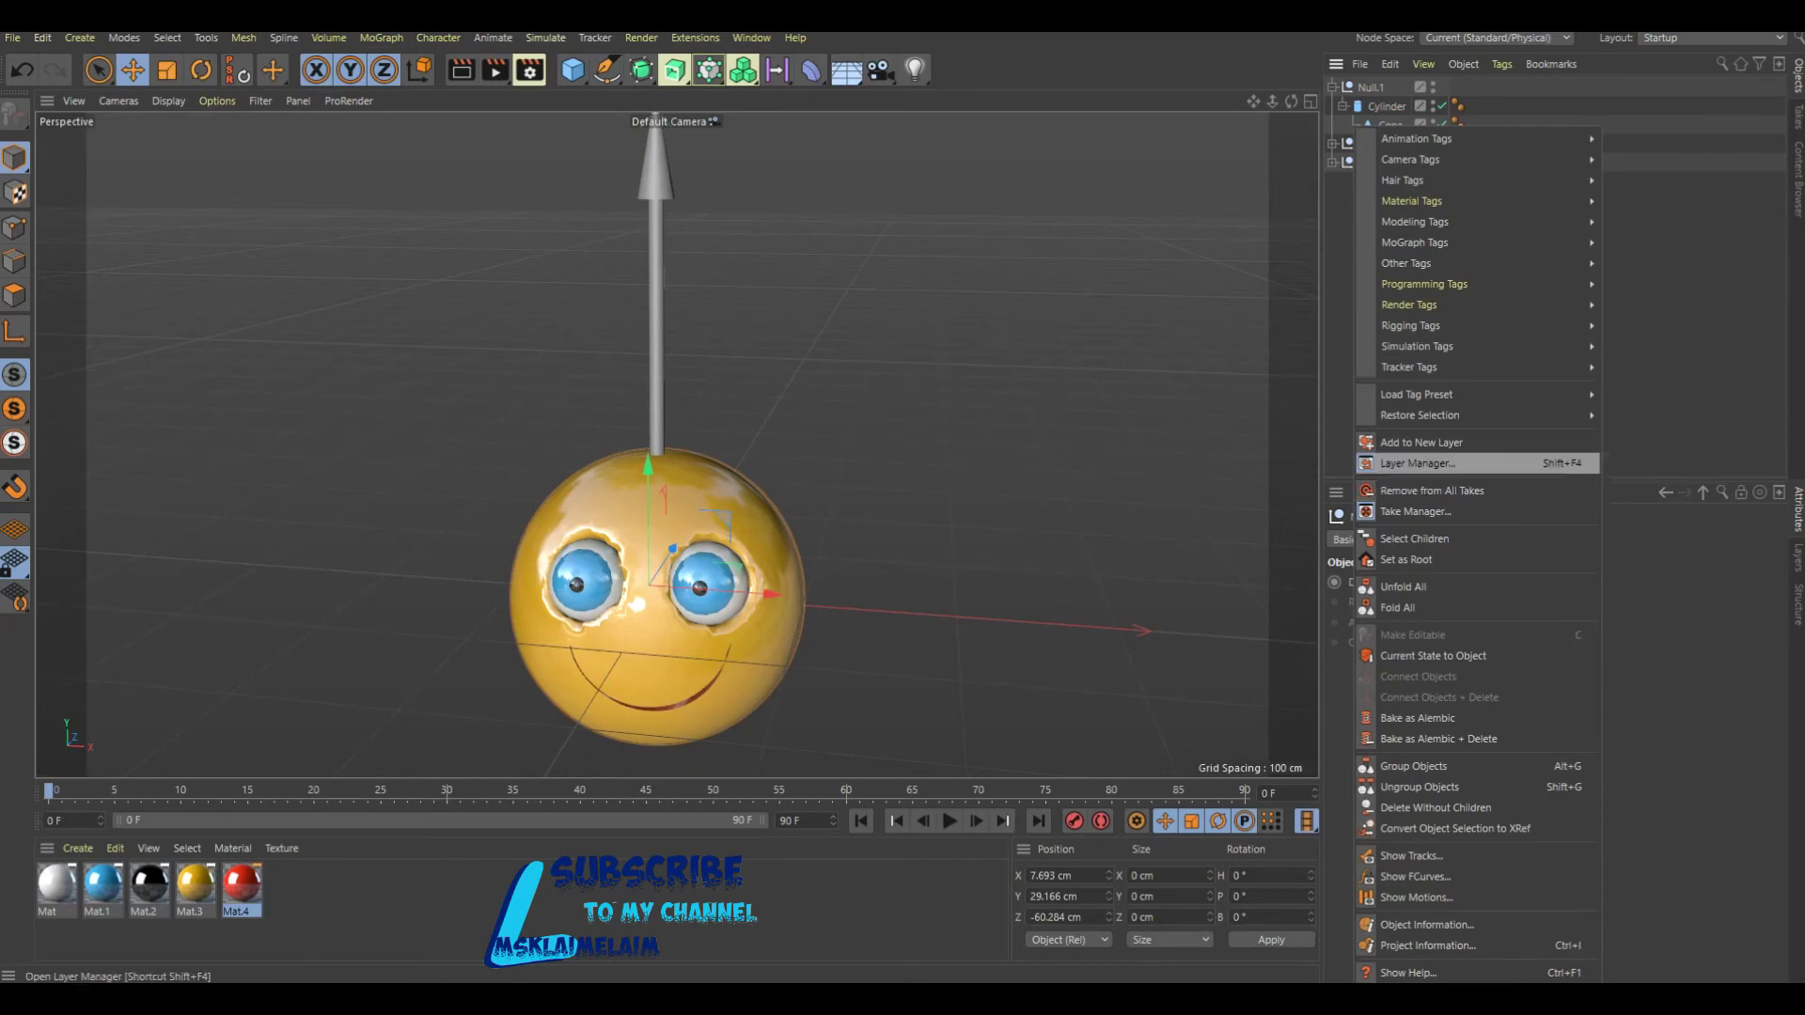
pyautogui.click(1415, 539)
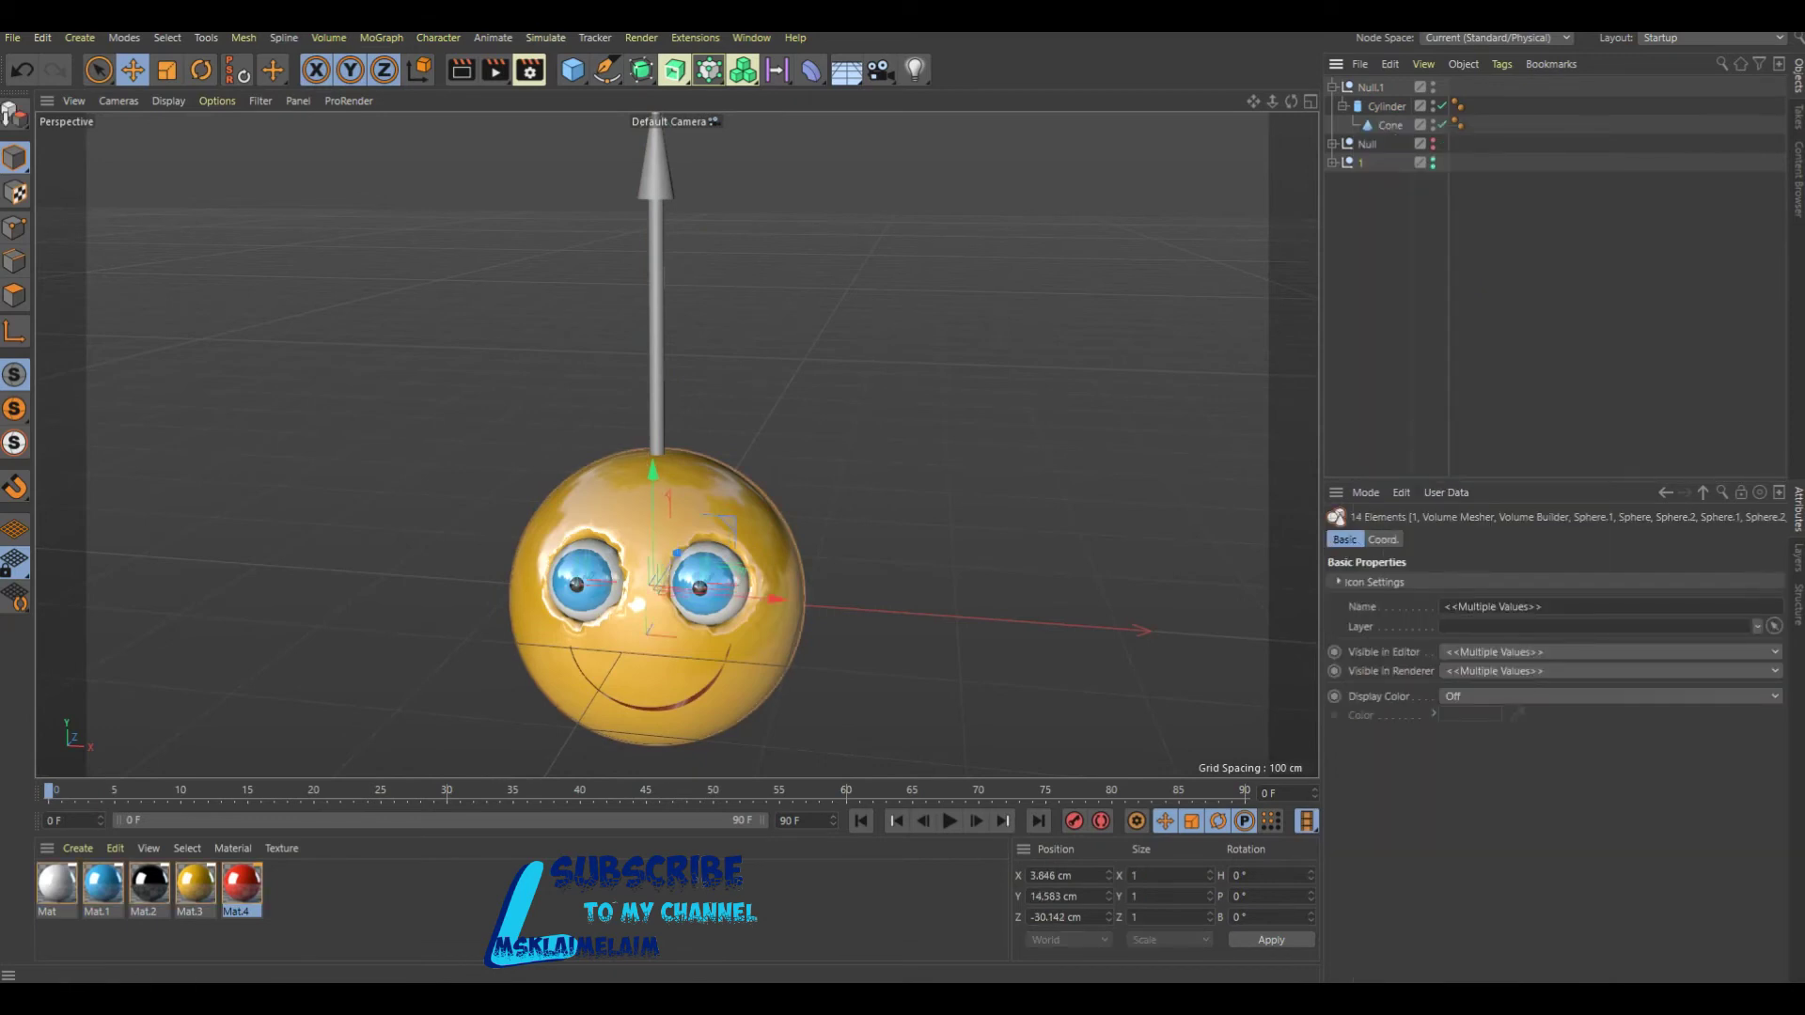
pyautogui.rightClick(1358, 143)
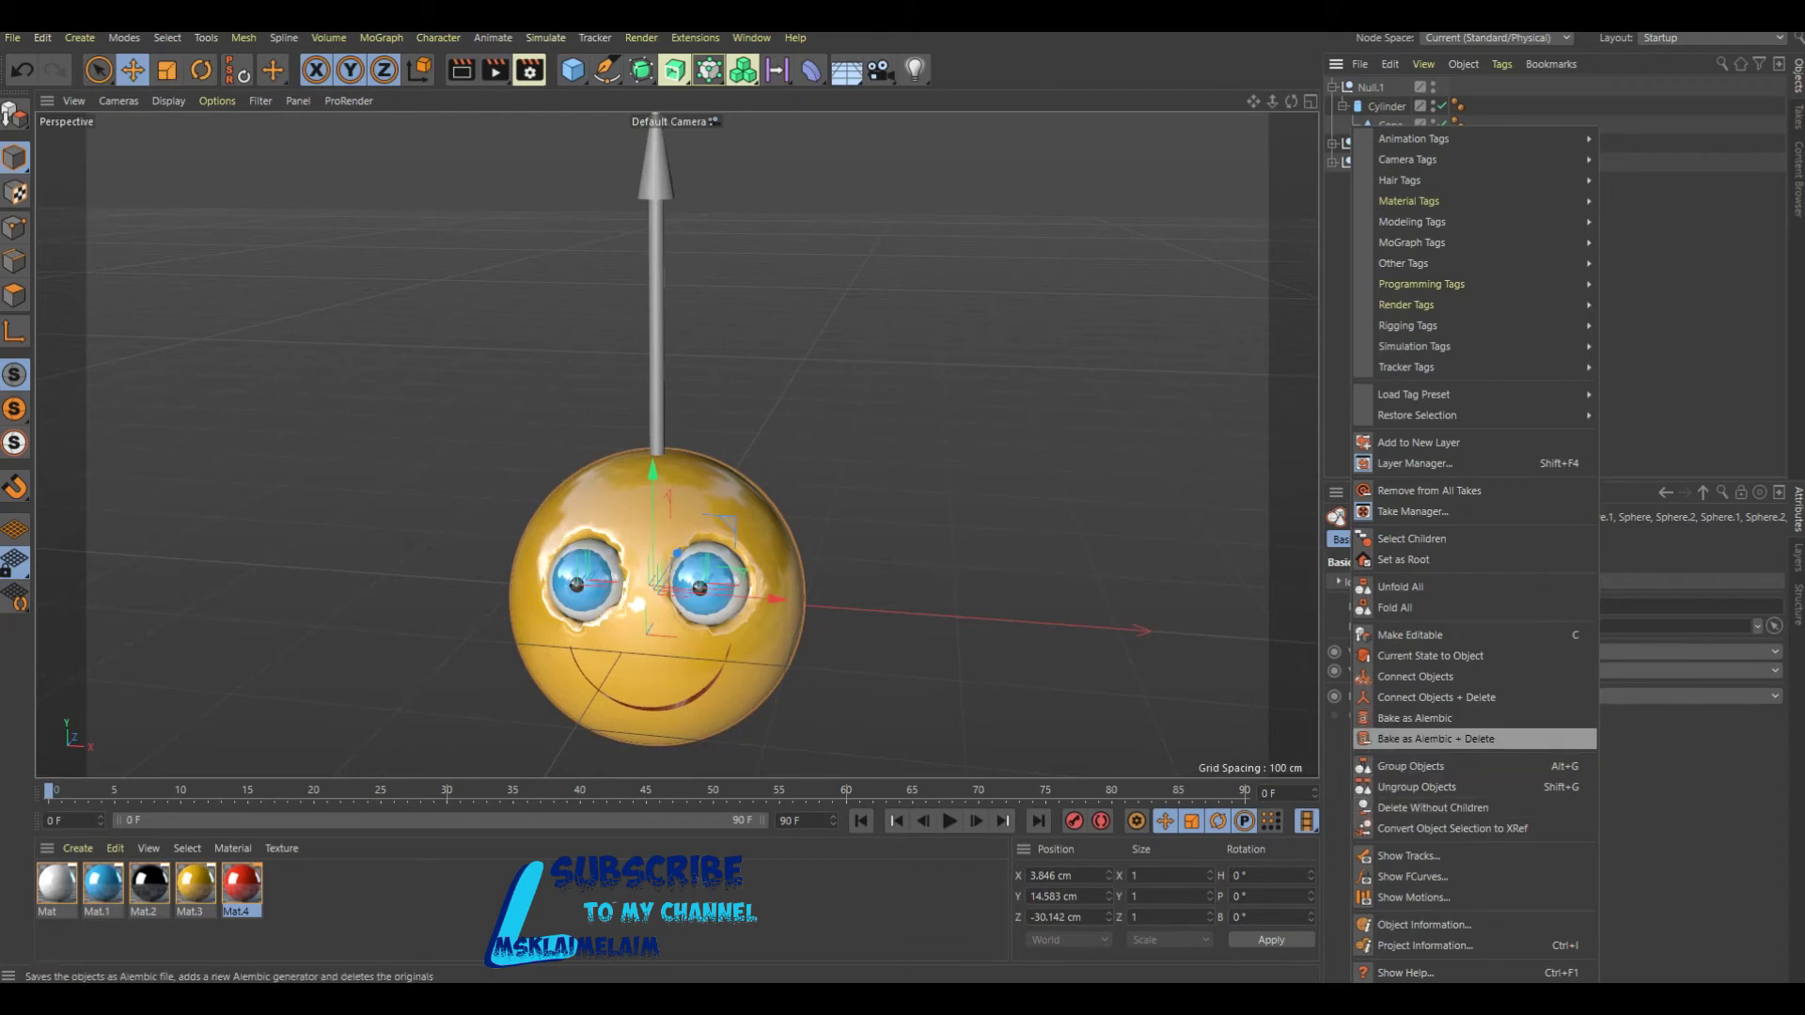
pyautogui.click(1420, 698)
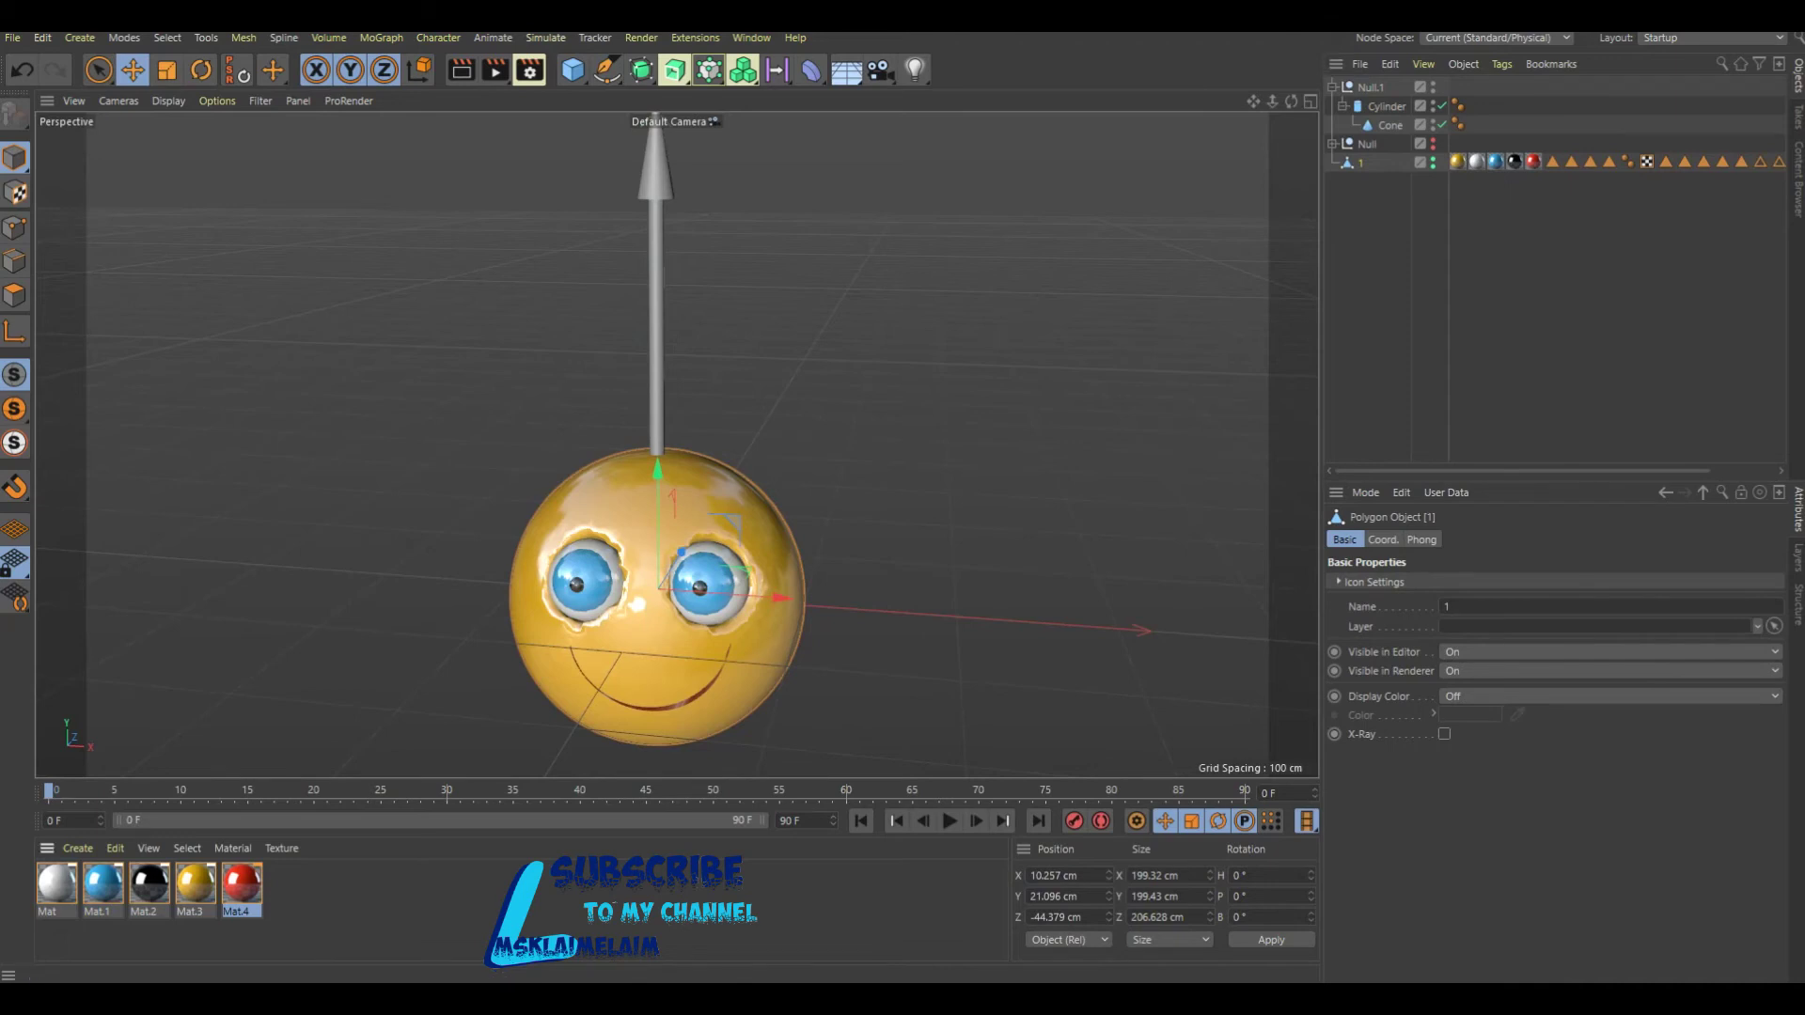
# Apply the gold Mat.3 to the arrow group Null.1 and add a MoGraph Cloner.
pyautogui.moveTo(195, 884); pyautogui.dragTo(1371, 87)
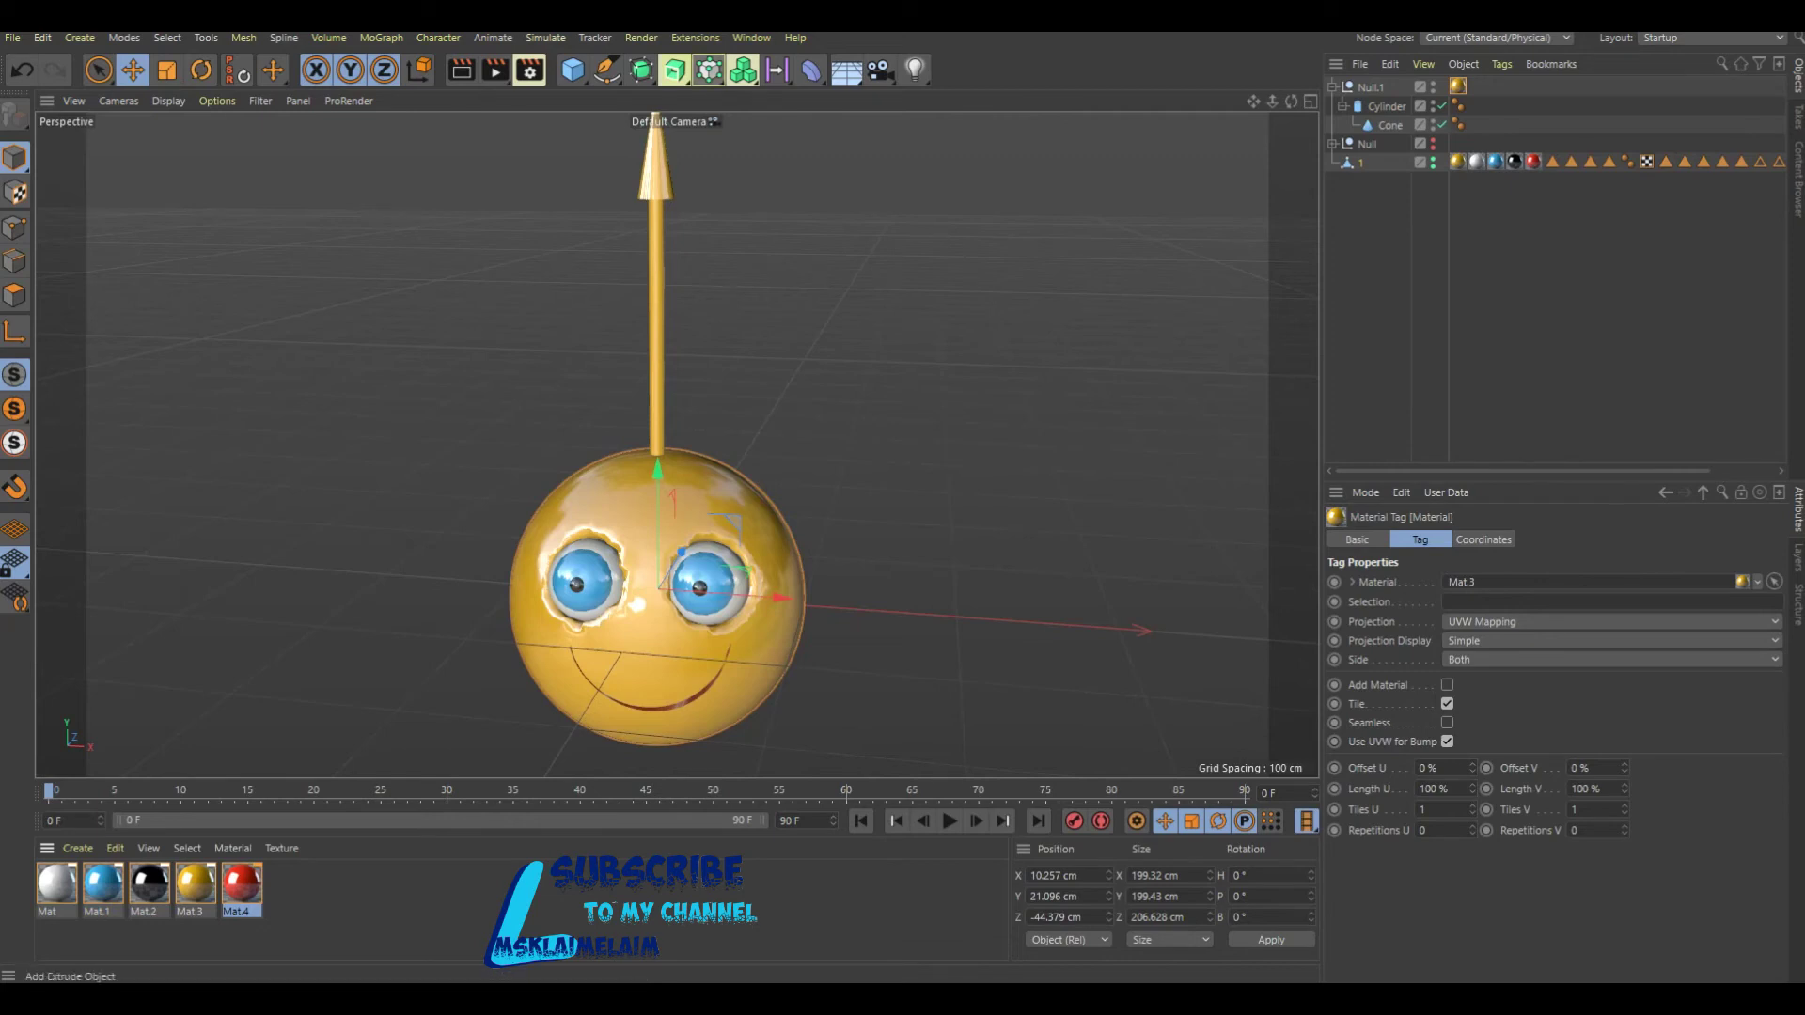
pyautogui.click(743, 68)
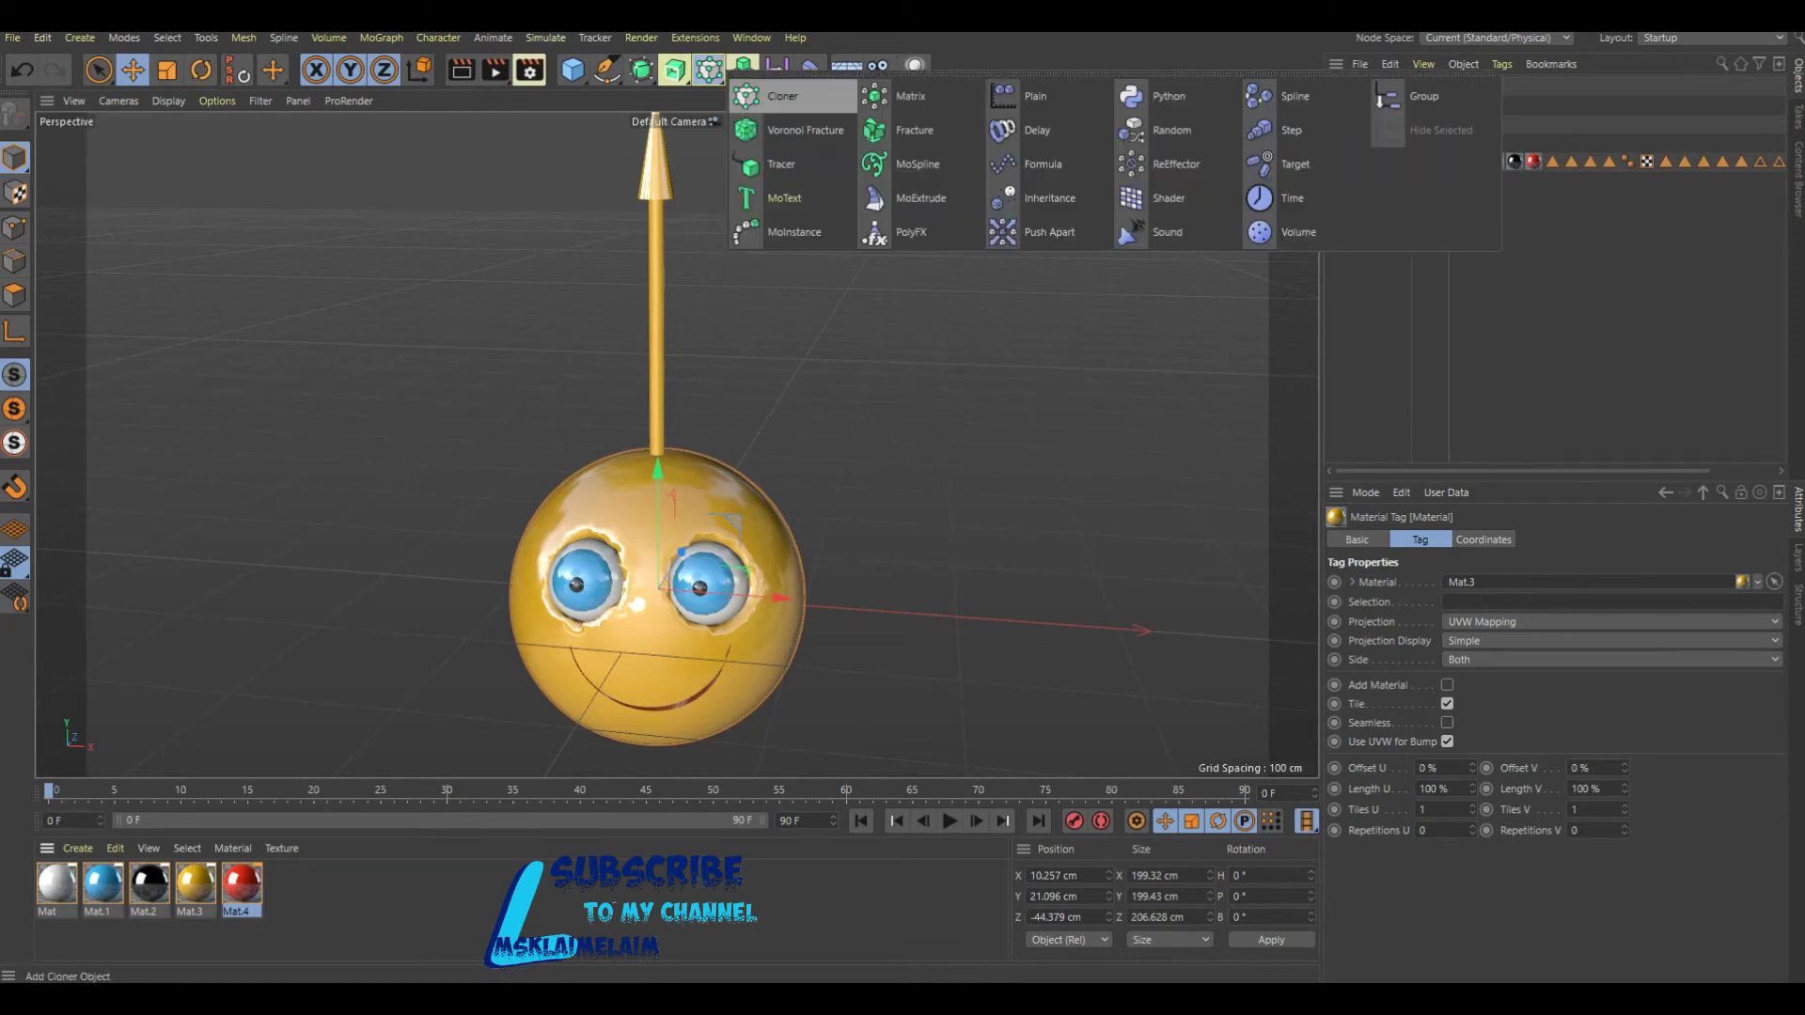
pyautogui.click(767, 96)
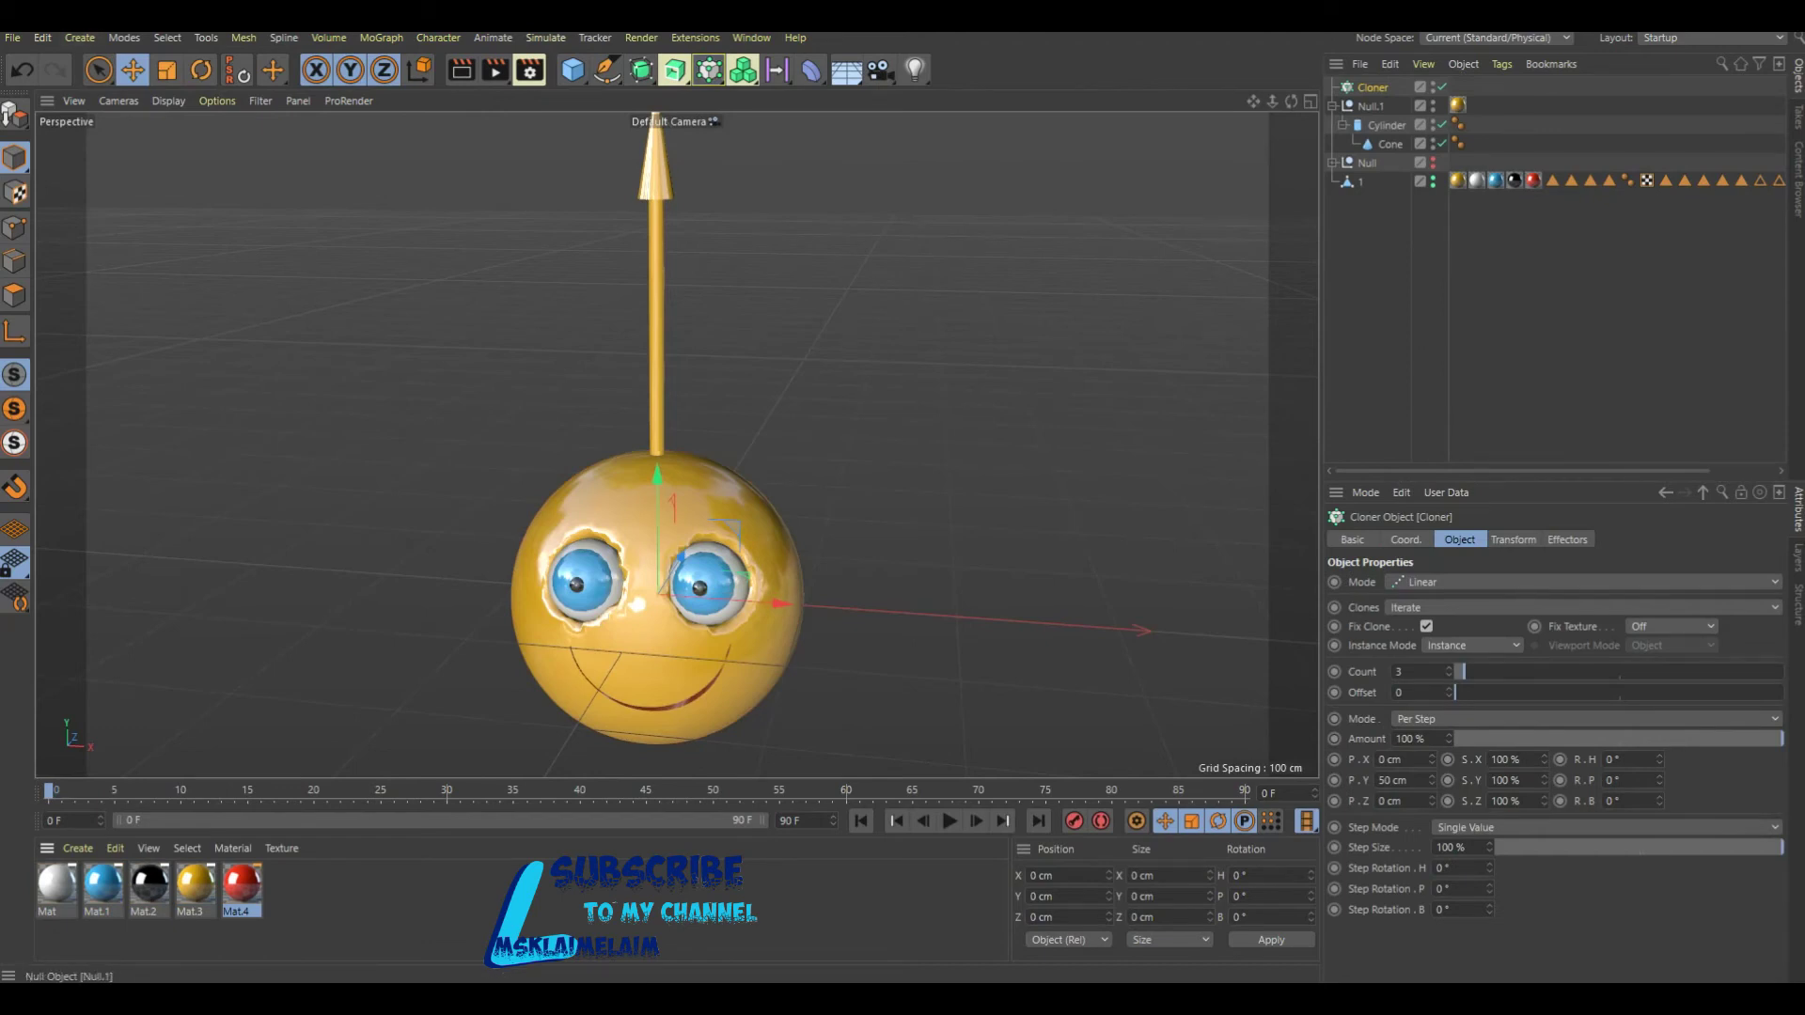
# Make Null.1 the Cloner's source in Object mode, cloning onto the smiley object 1.
pyautogui.moveTo(1370, 106); pyautogui.dragTo(1373, 87)
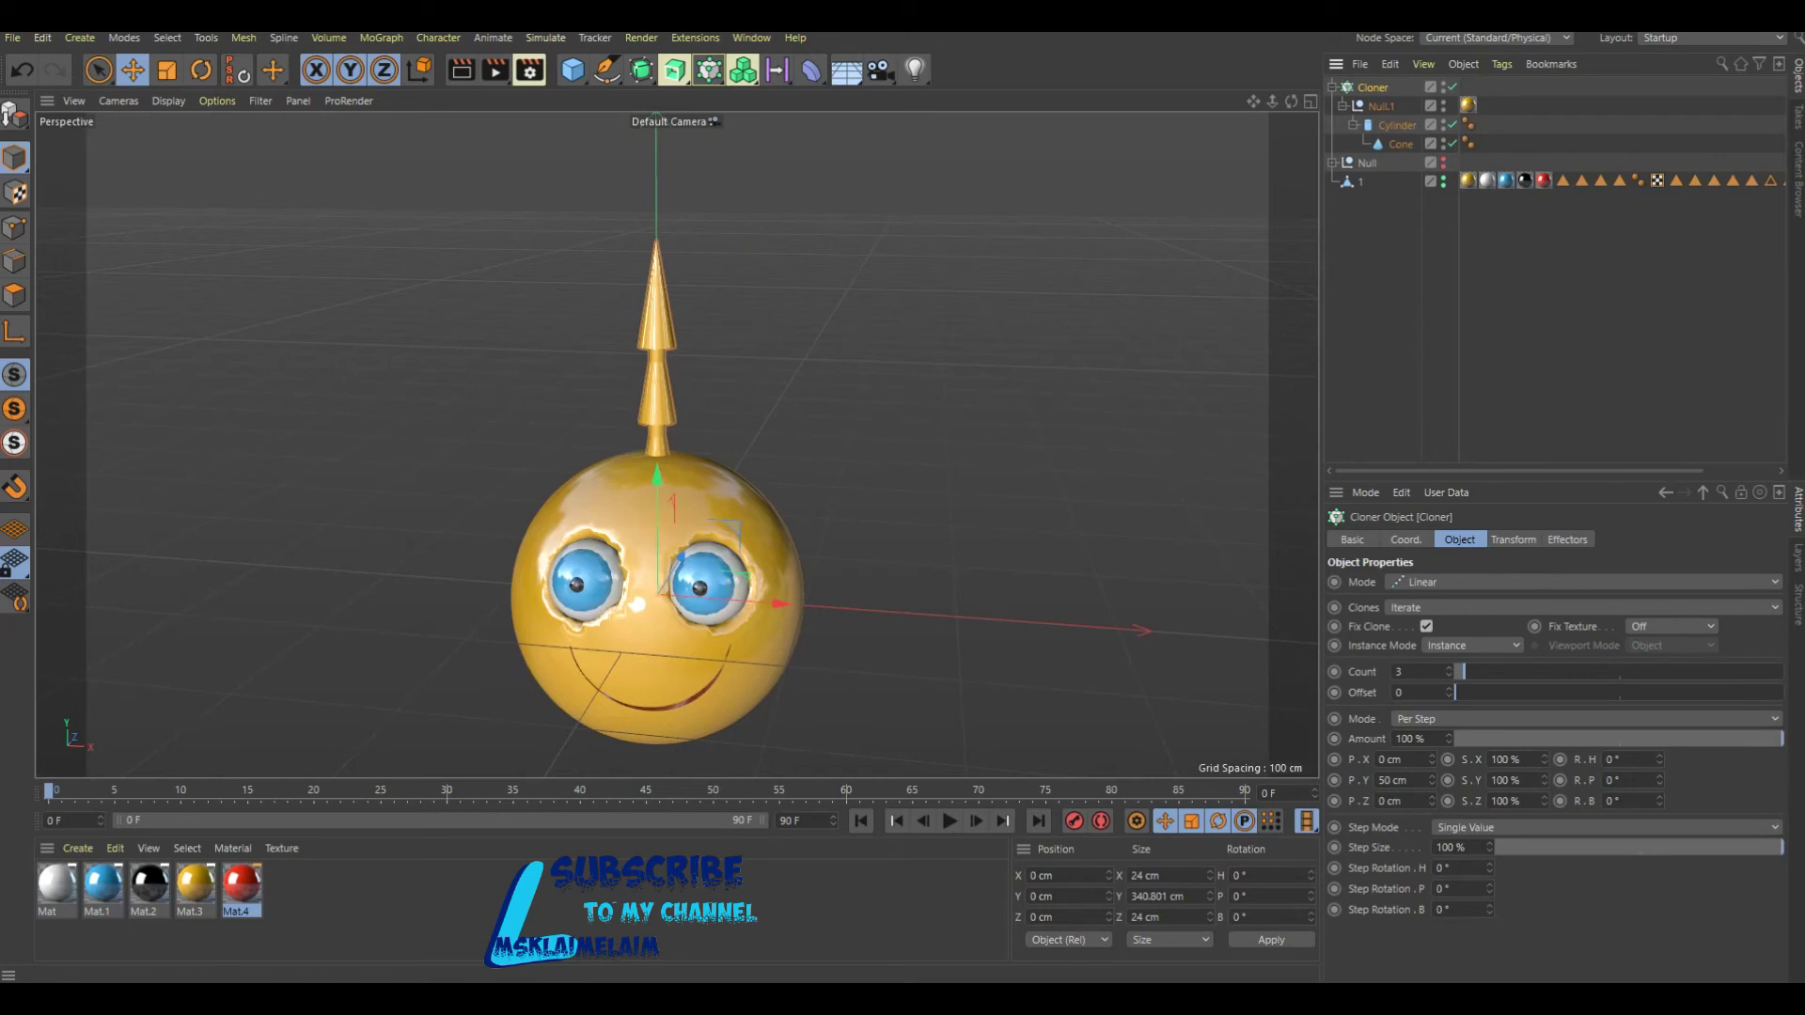
pyautogui.click(1424, 582)
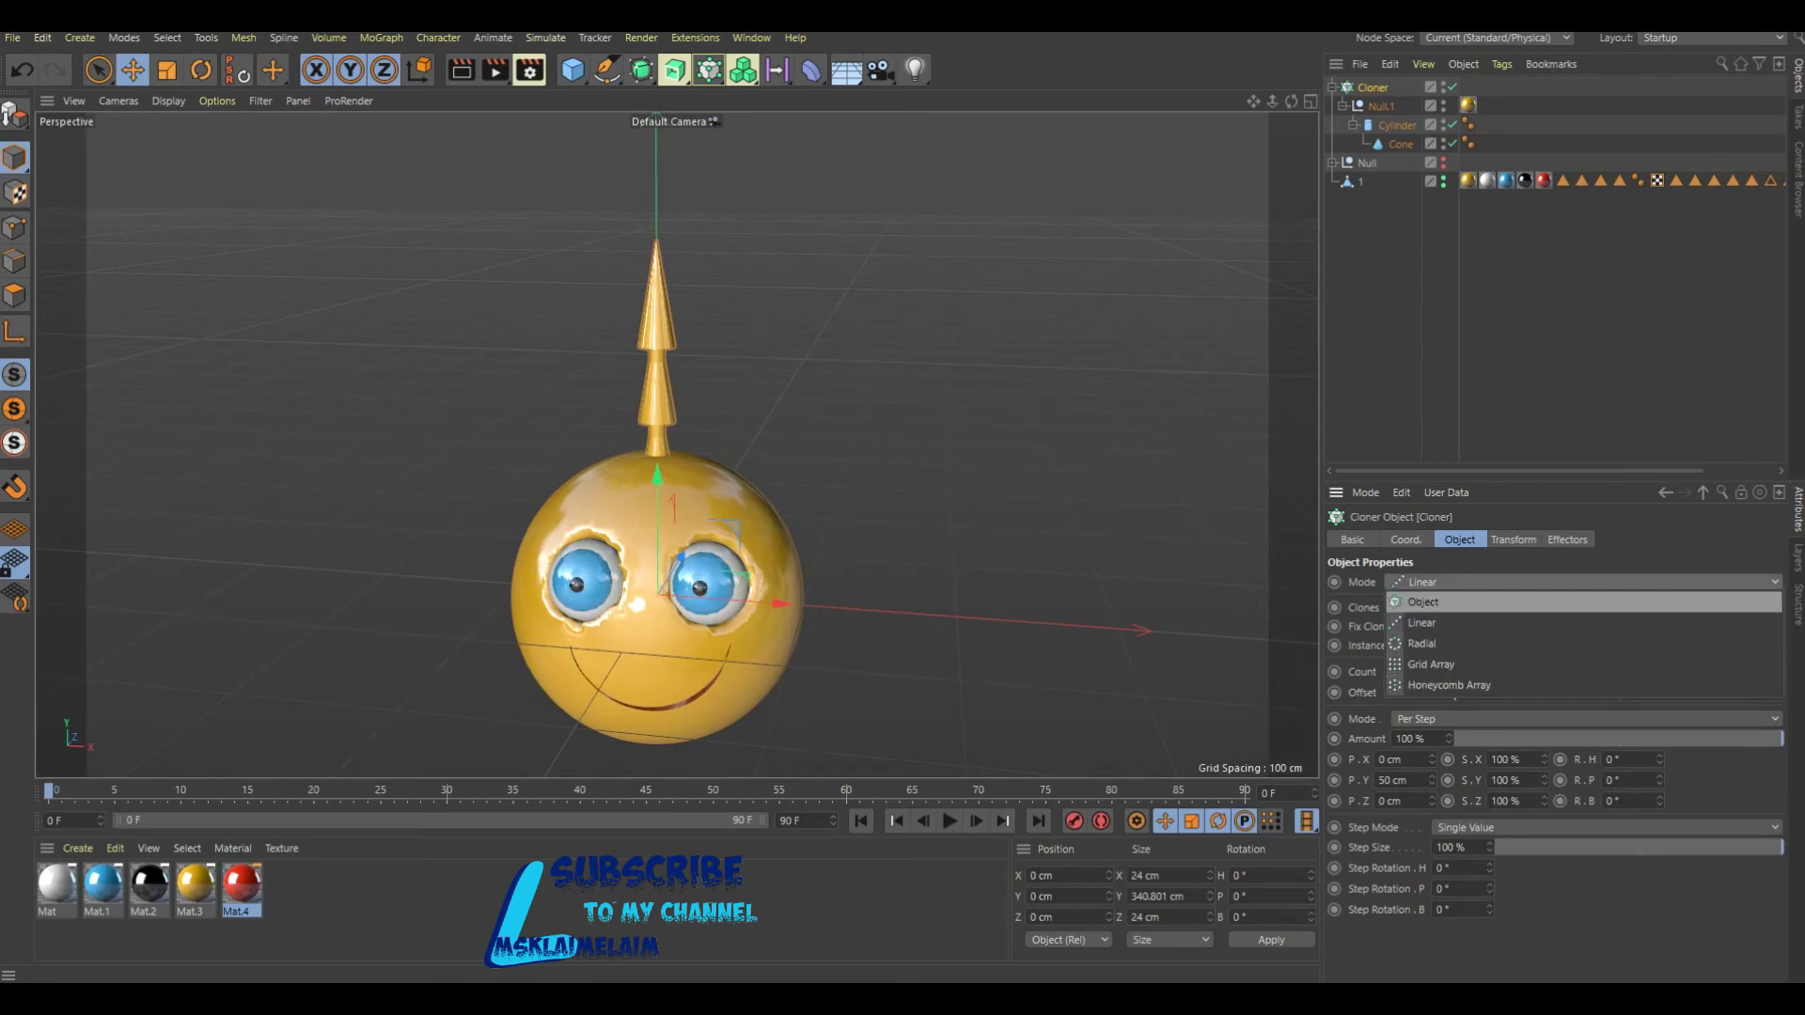
pyautogui.click(1423, 602)
pyautogui.click(1774, 670)
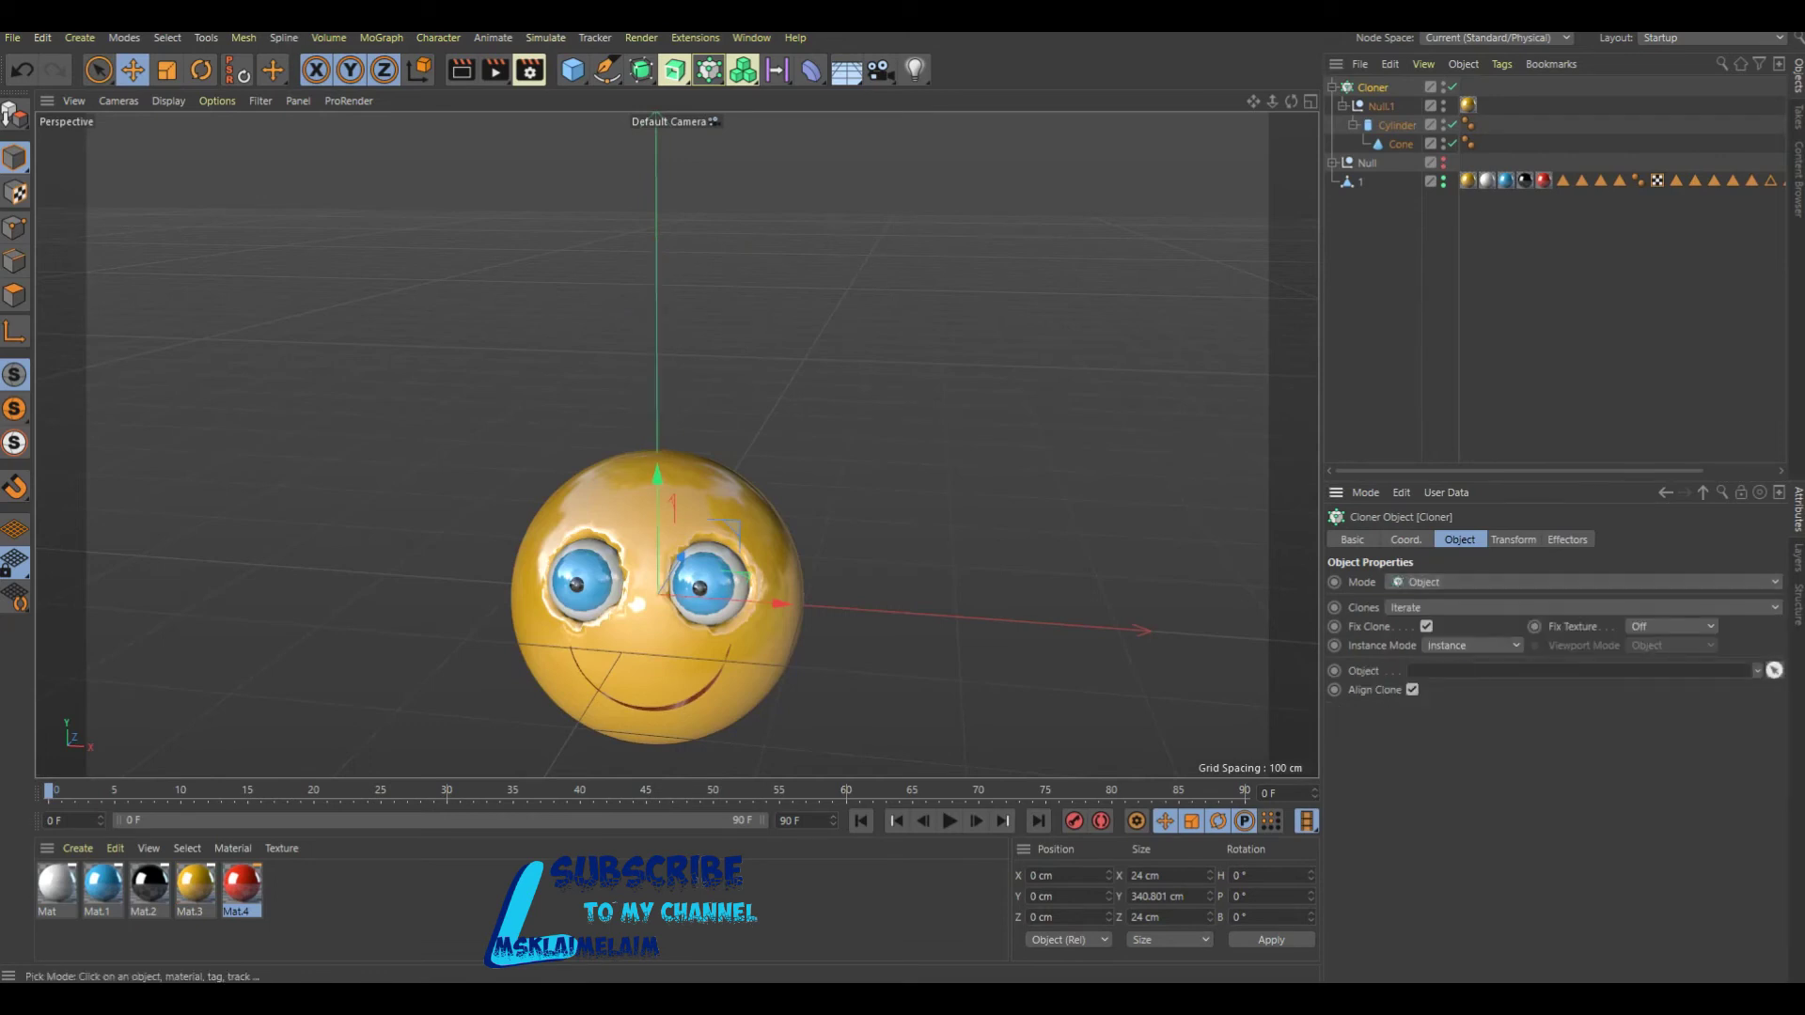
pyautogui.click(1360, 181)
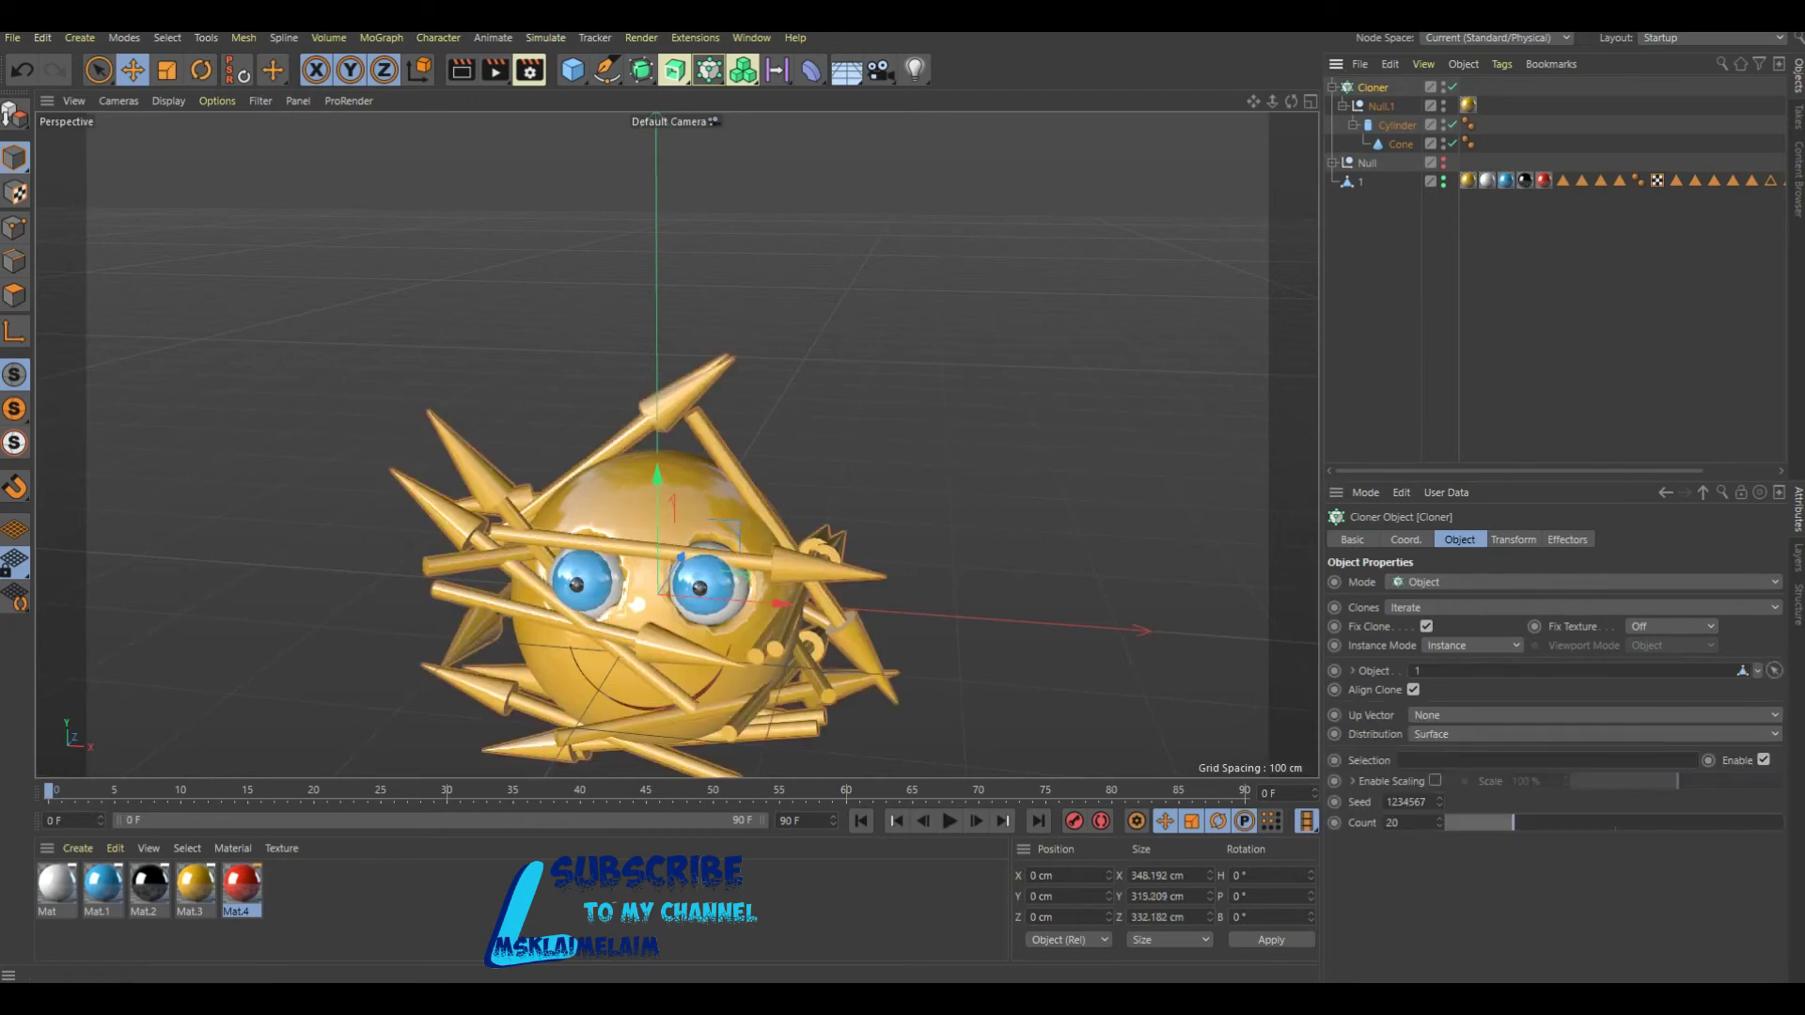
# Set the Cloner's pitch rotation R.P to -93° so the arrows point outward.
pyautogui.click(1598, 734)
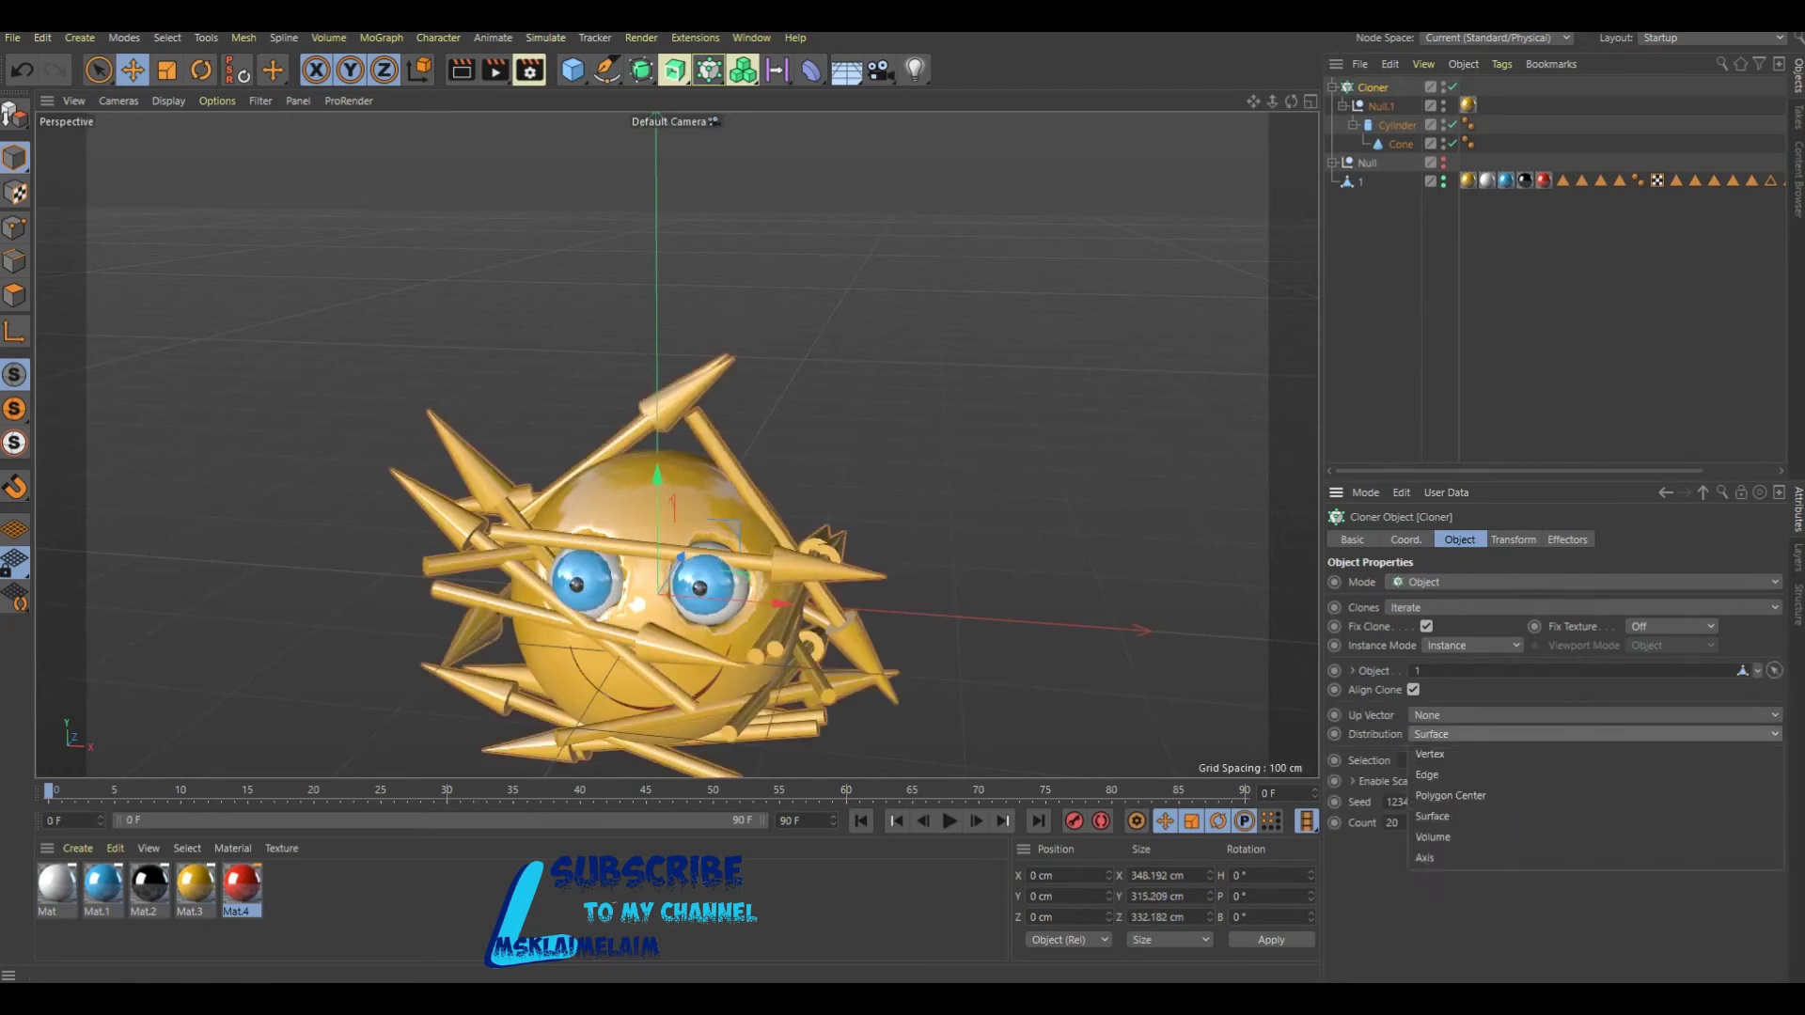
pyautogui.click(1513, 539)
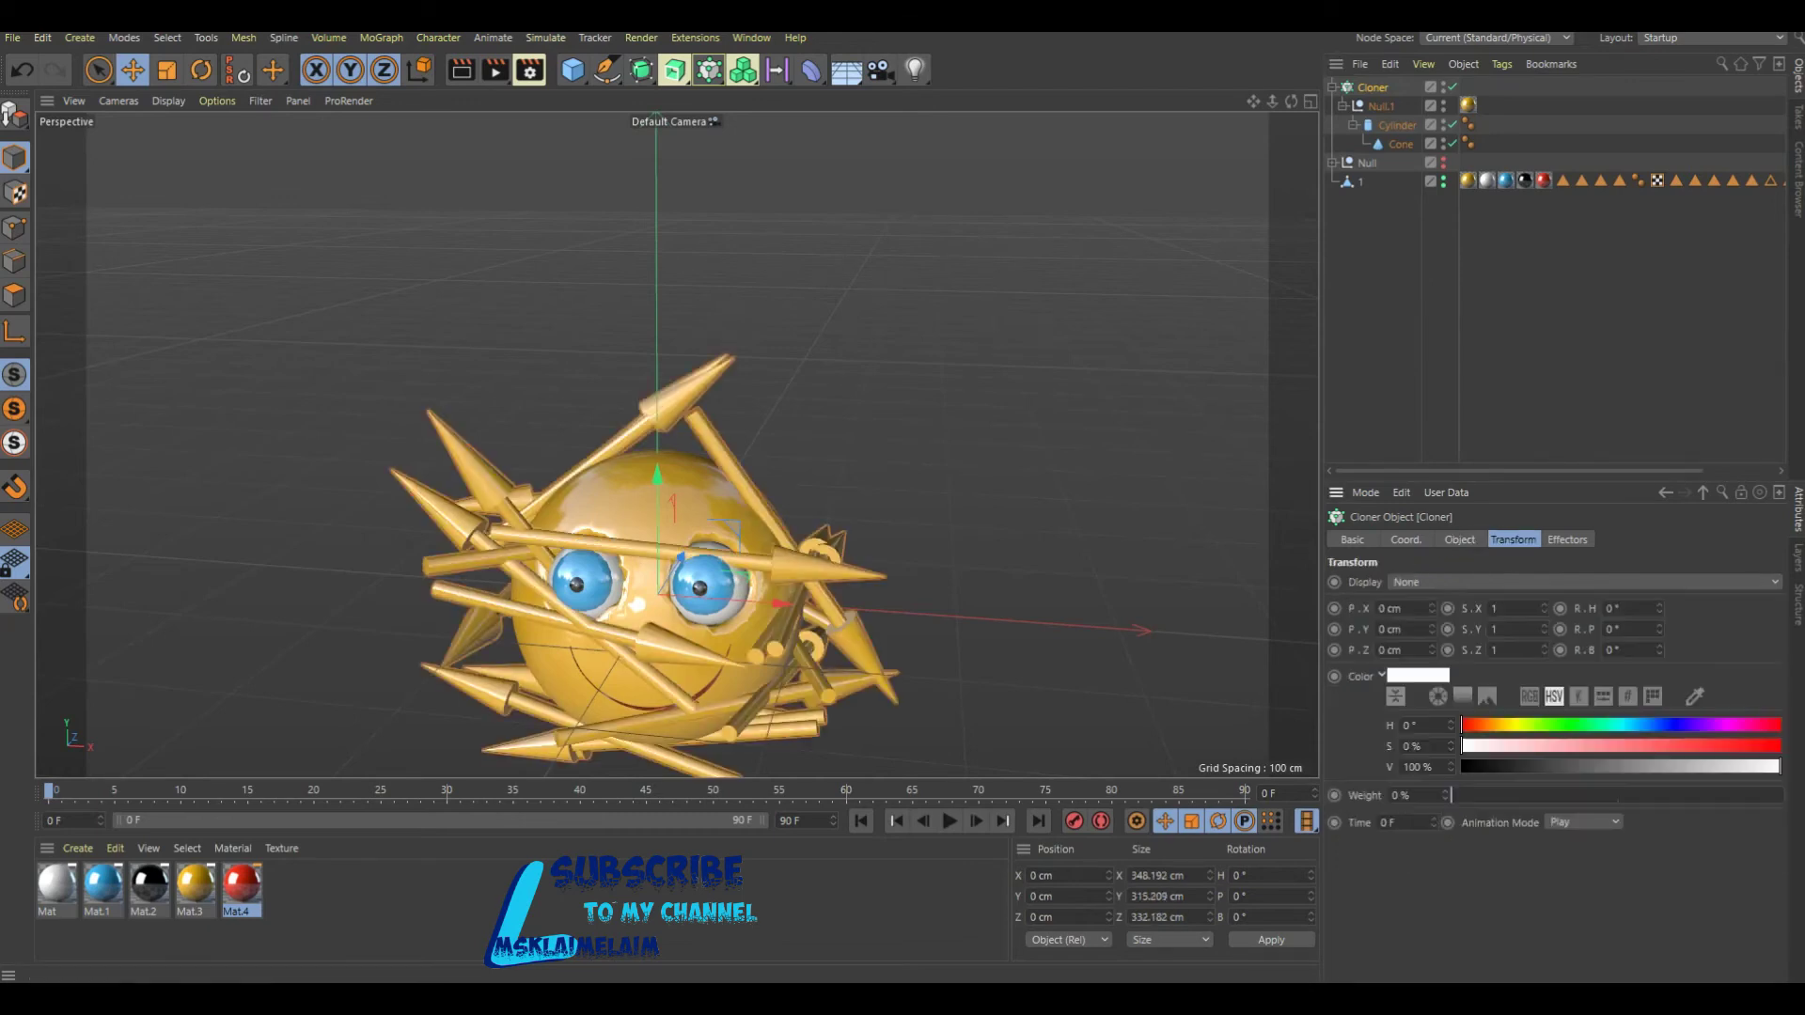
pyautogui.click(1617, 629)
pyautogui.write('-93')
pyautogui.press('Return')
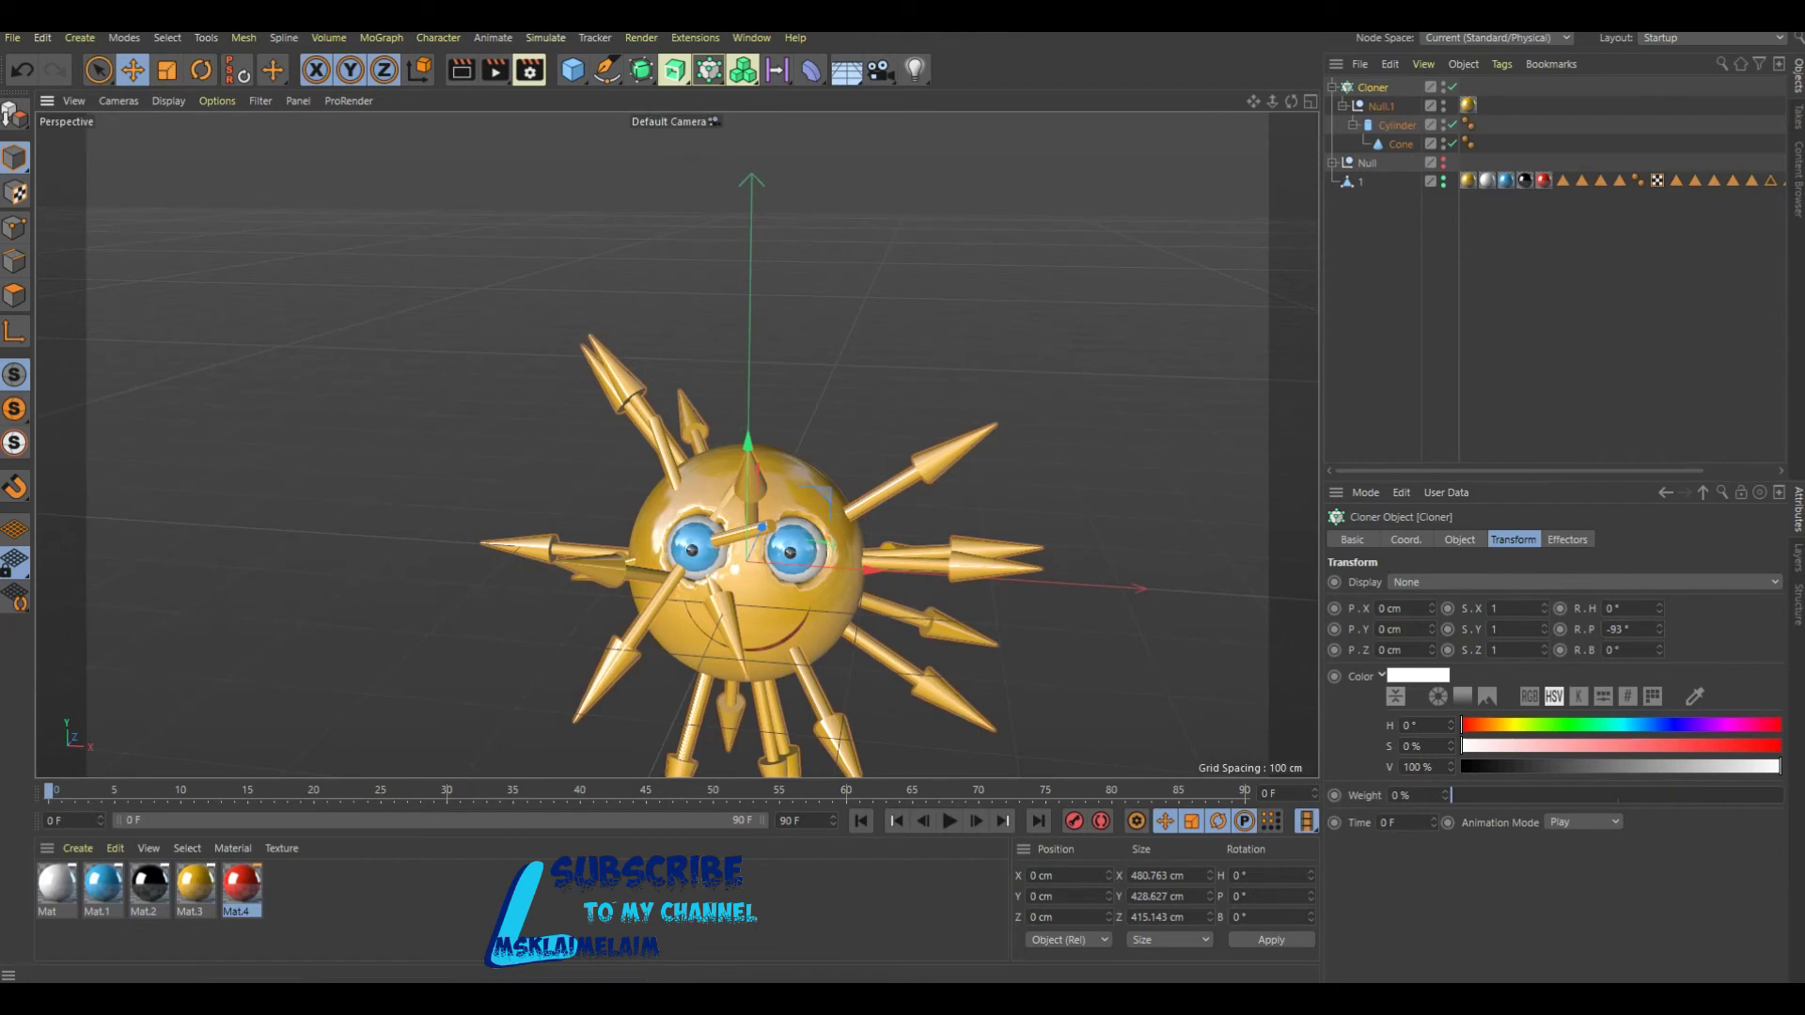
# Lower the Cloner's random Seed a few steps to reshuffle the arrow layout.
pyautogui.click(1460, 539)
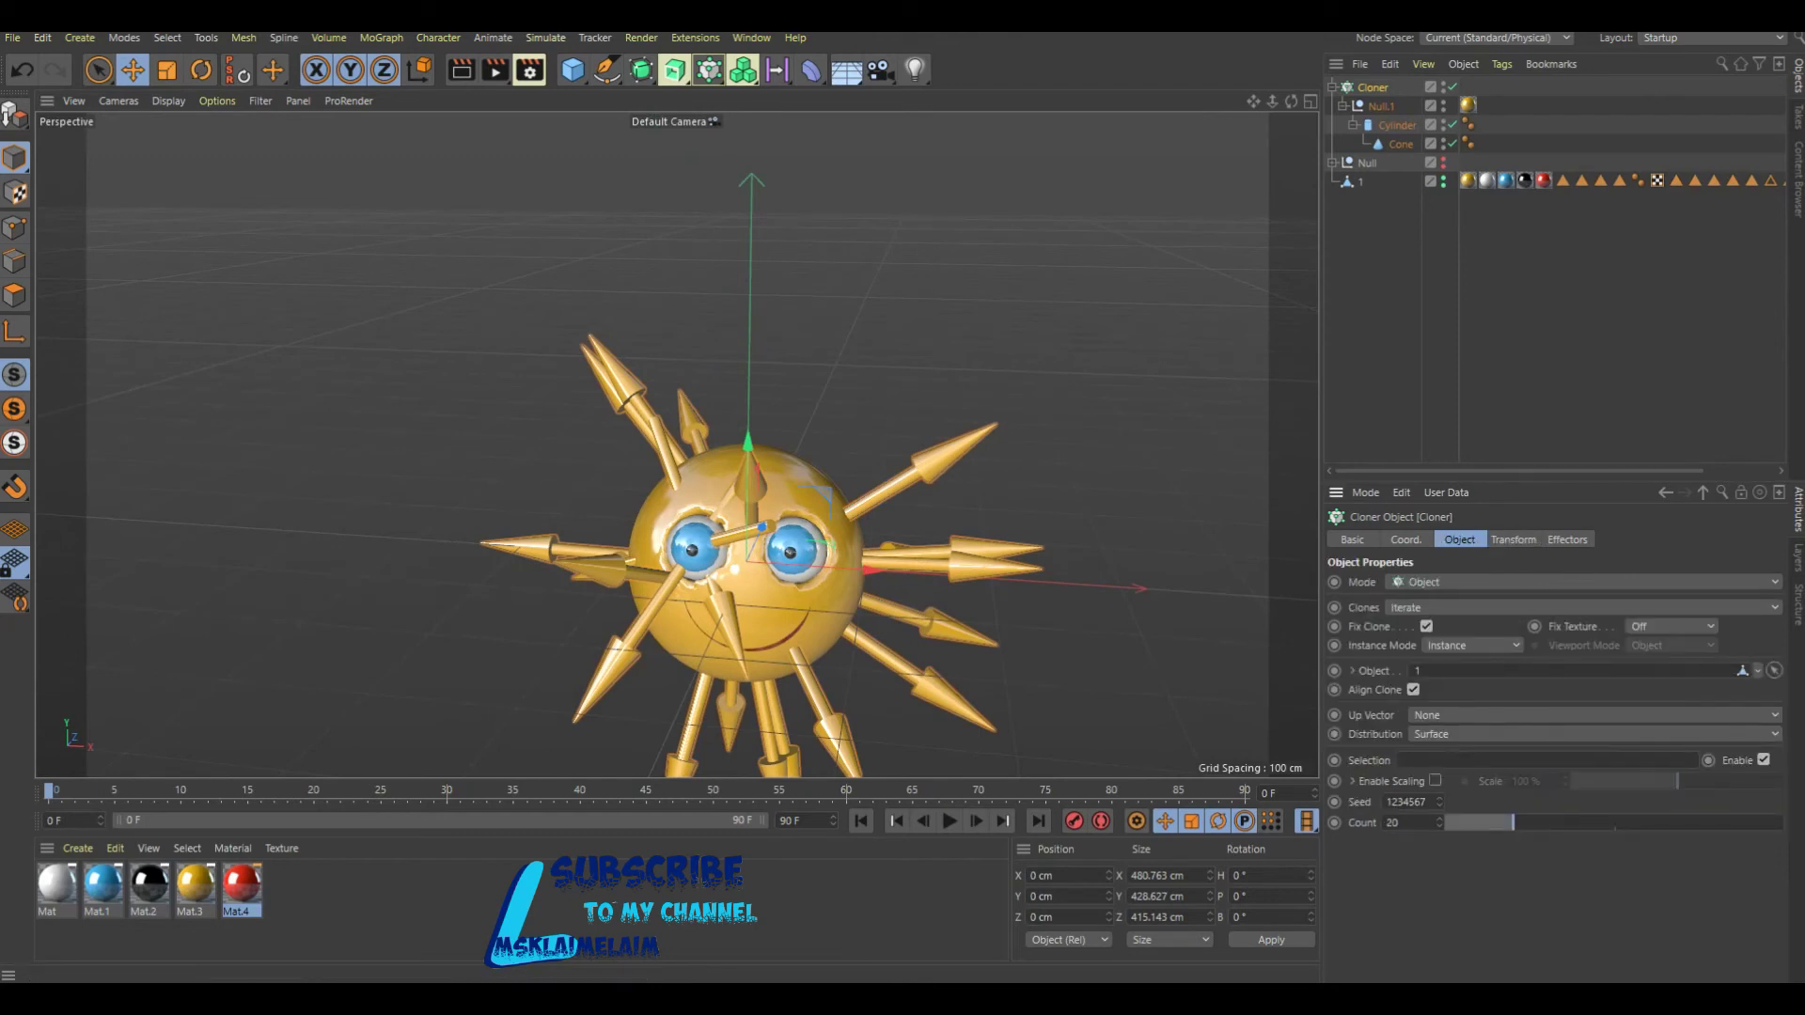
pyautogui.click(1440, 806)
pyautogui.click(1439, 806)
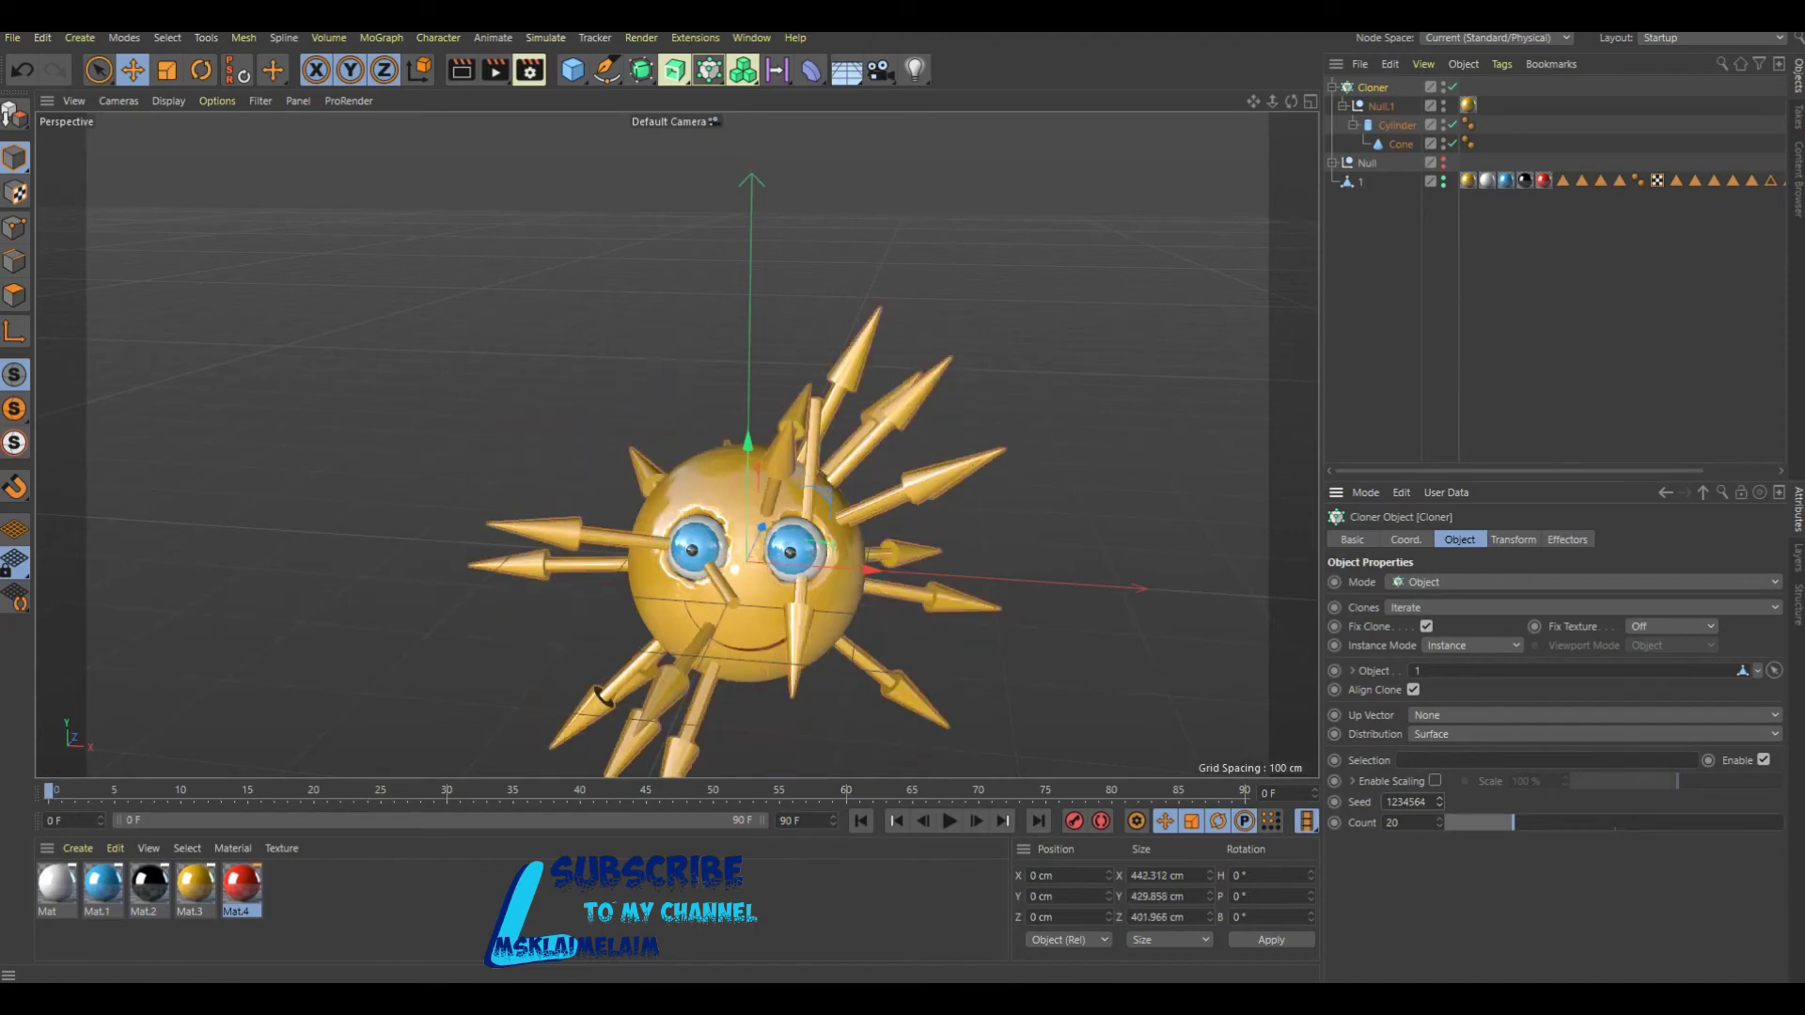
pyautogui.click(1439, 806)
pyautogui.click(1440, 806)
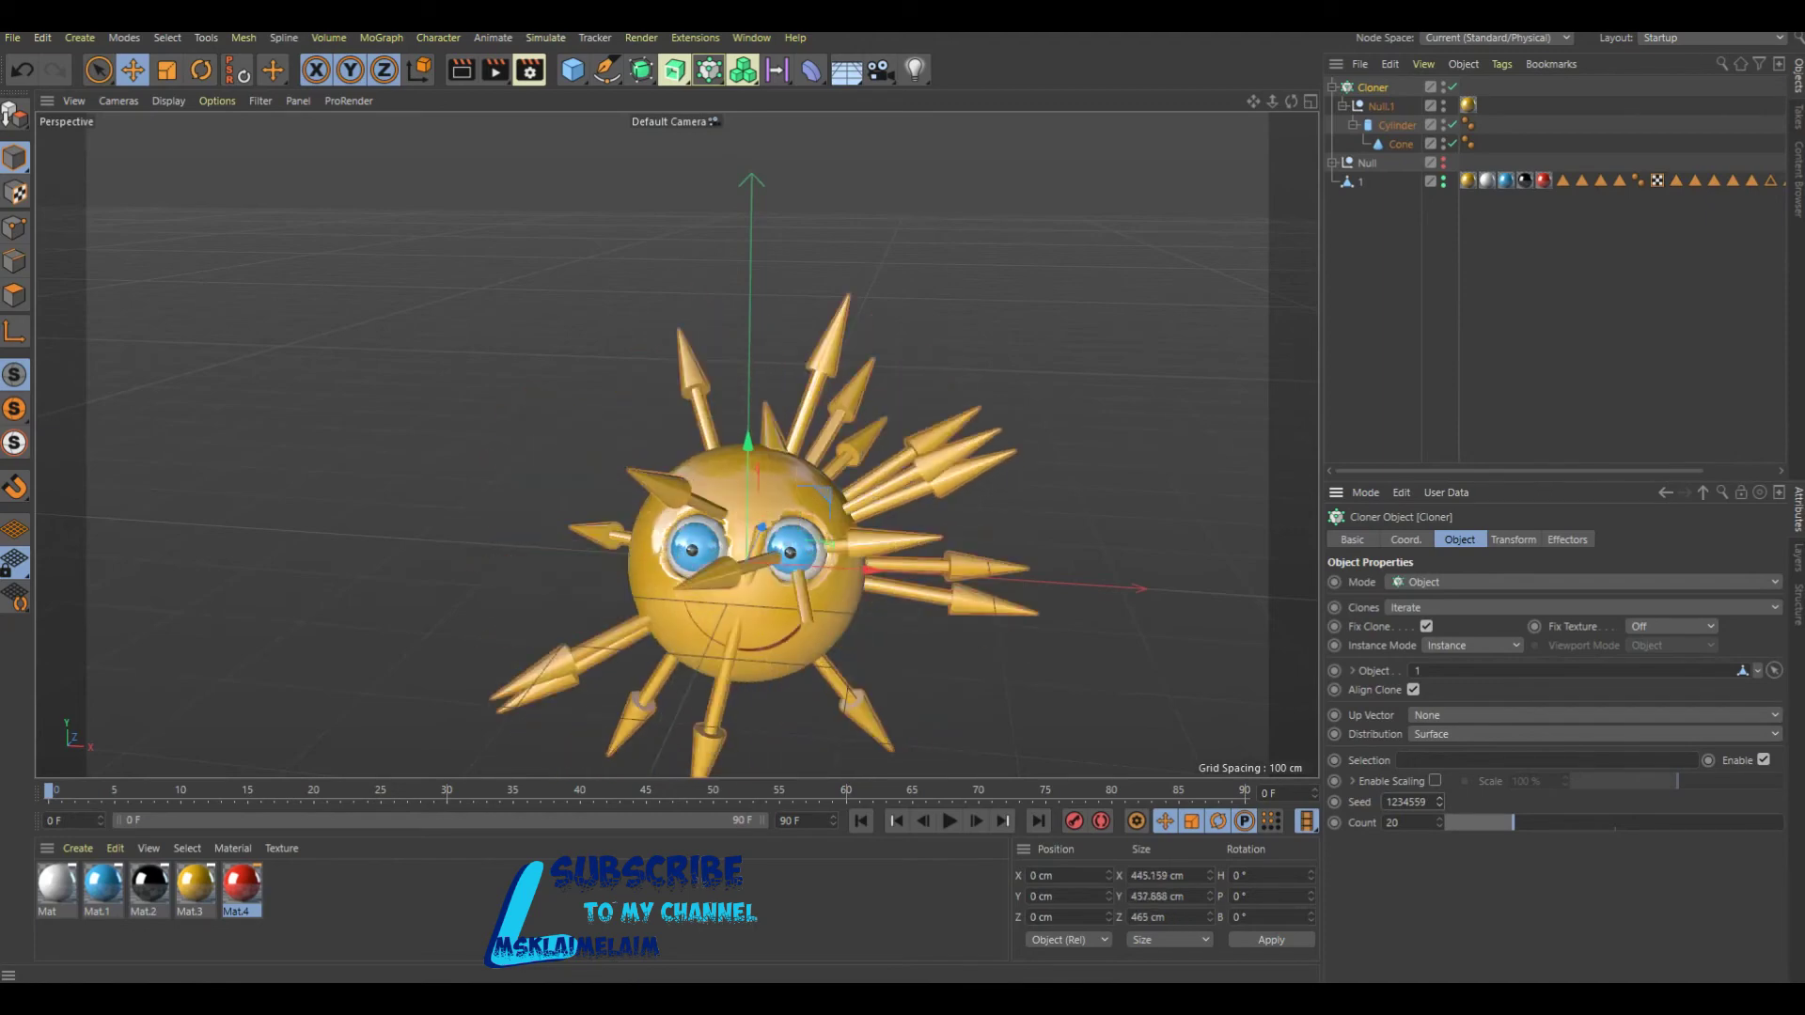
pyautogui.click(1580, 582)
# Switch the Cloner to Radial mode with a 201 cm radius, trying plane XY then XZ.
pyautogui.click(1429, 622)
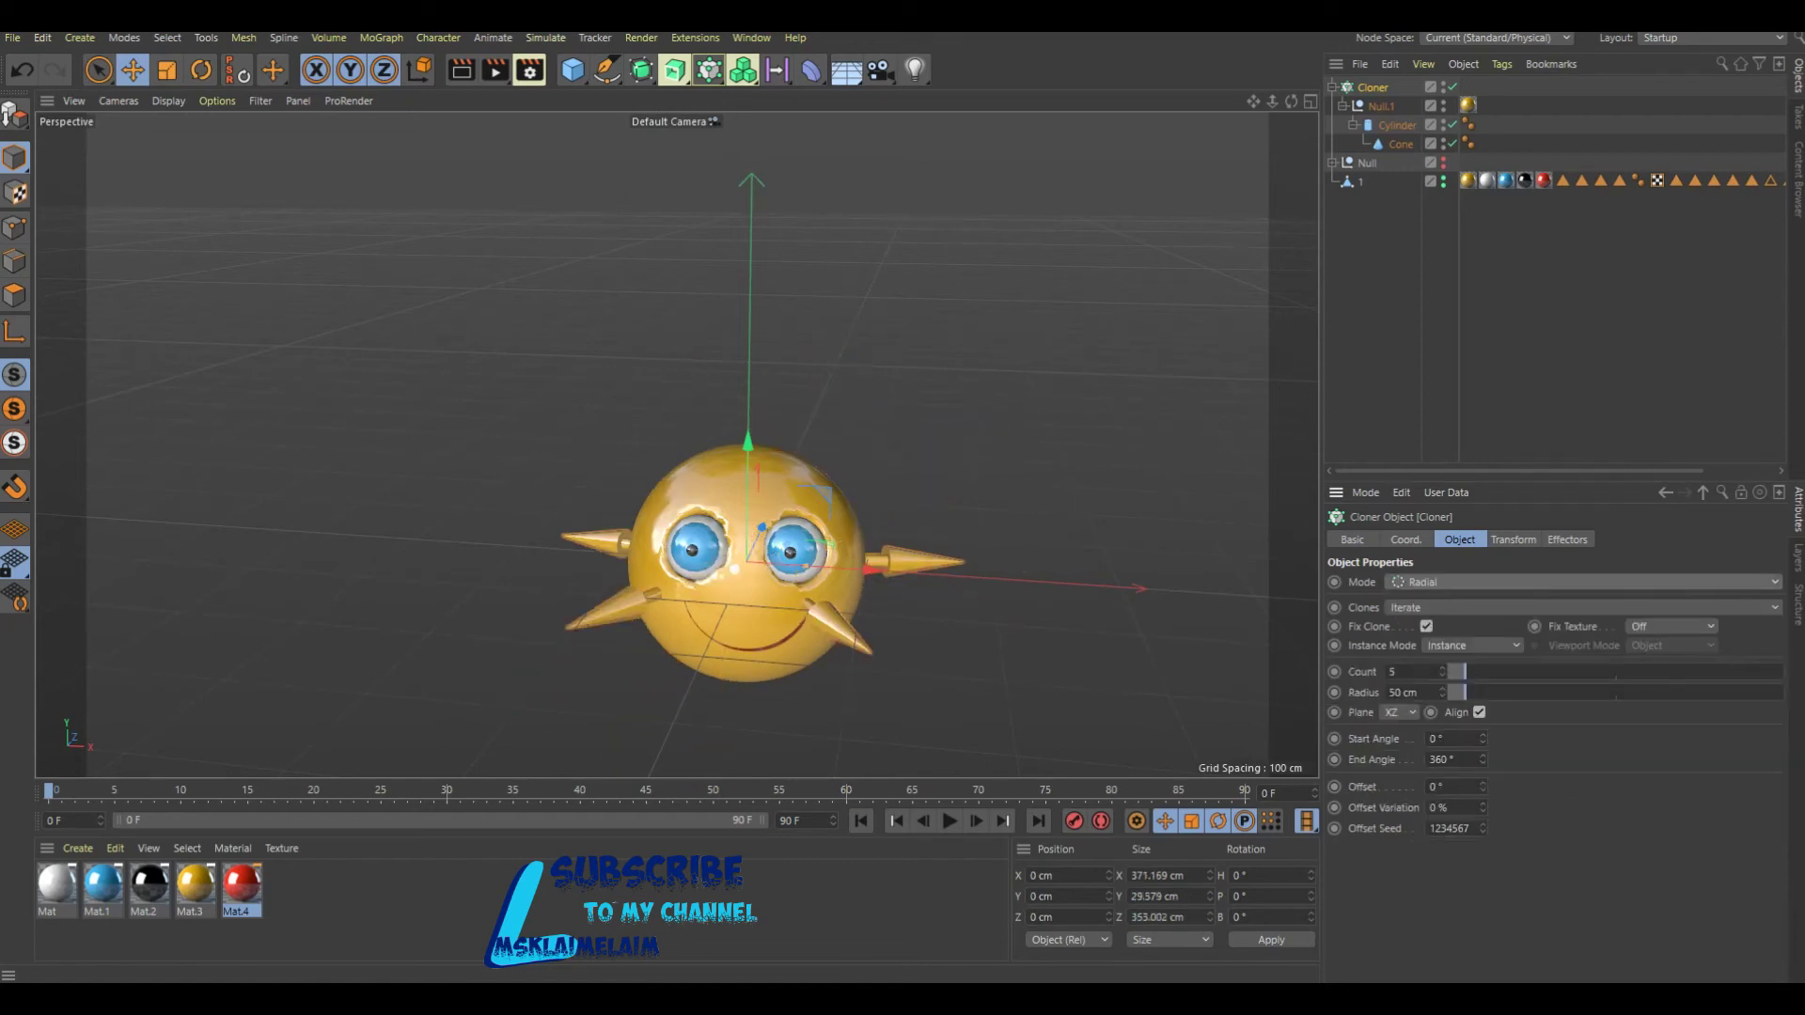
pyautogui.moveTo(1464, 692); pyautogui.dragTo(1516, 692)
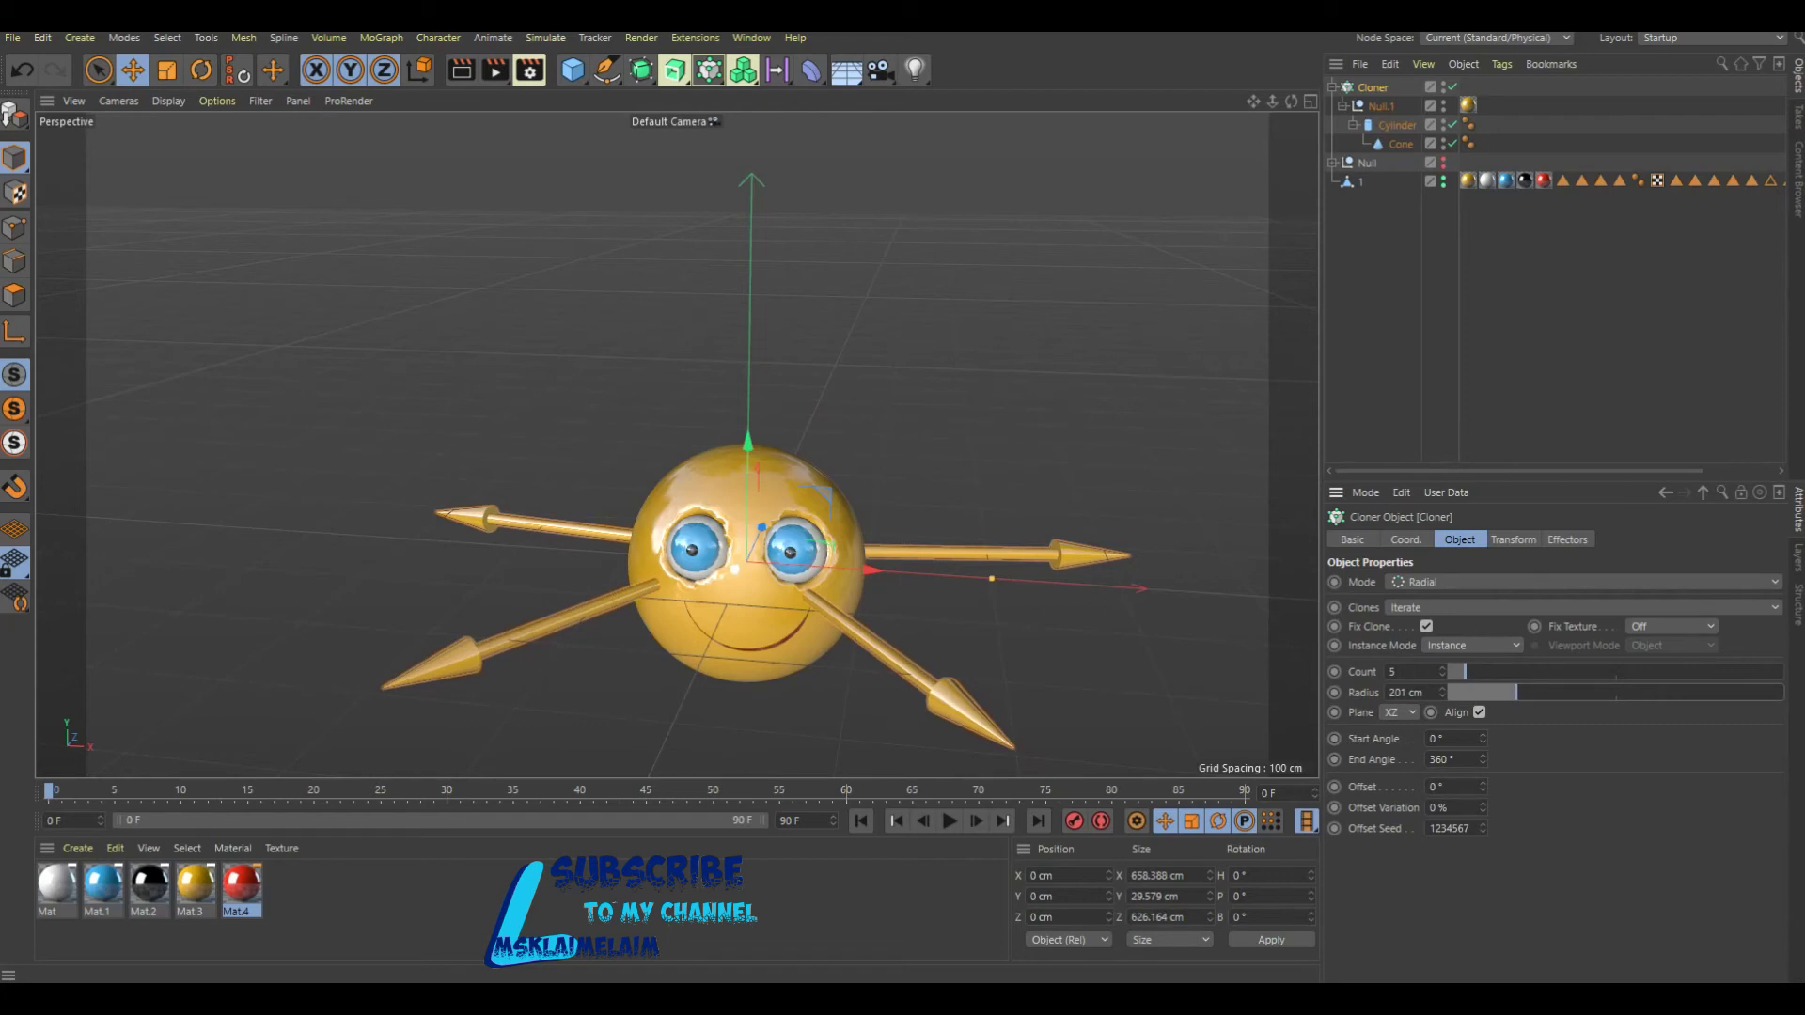
pyautogui.click(1398, 713)
pyautogui.click(1396, 733)
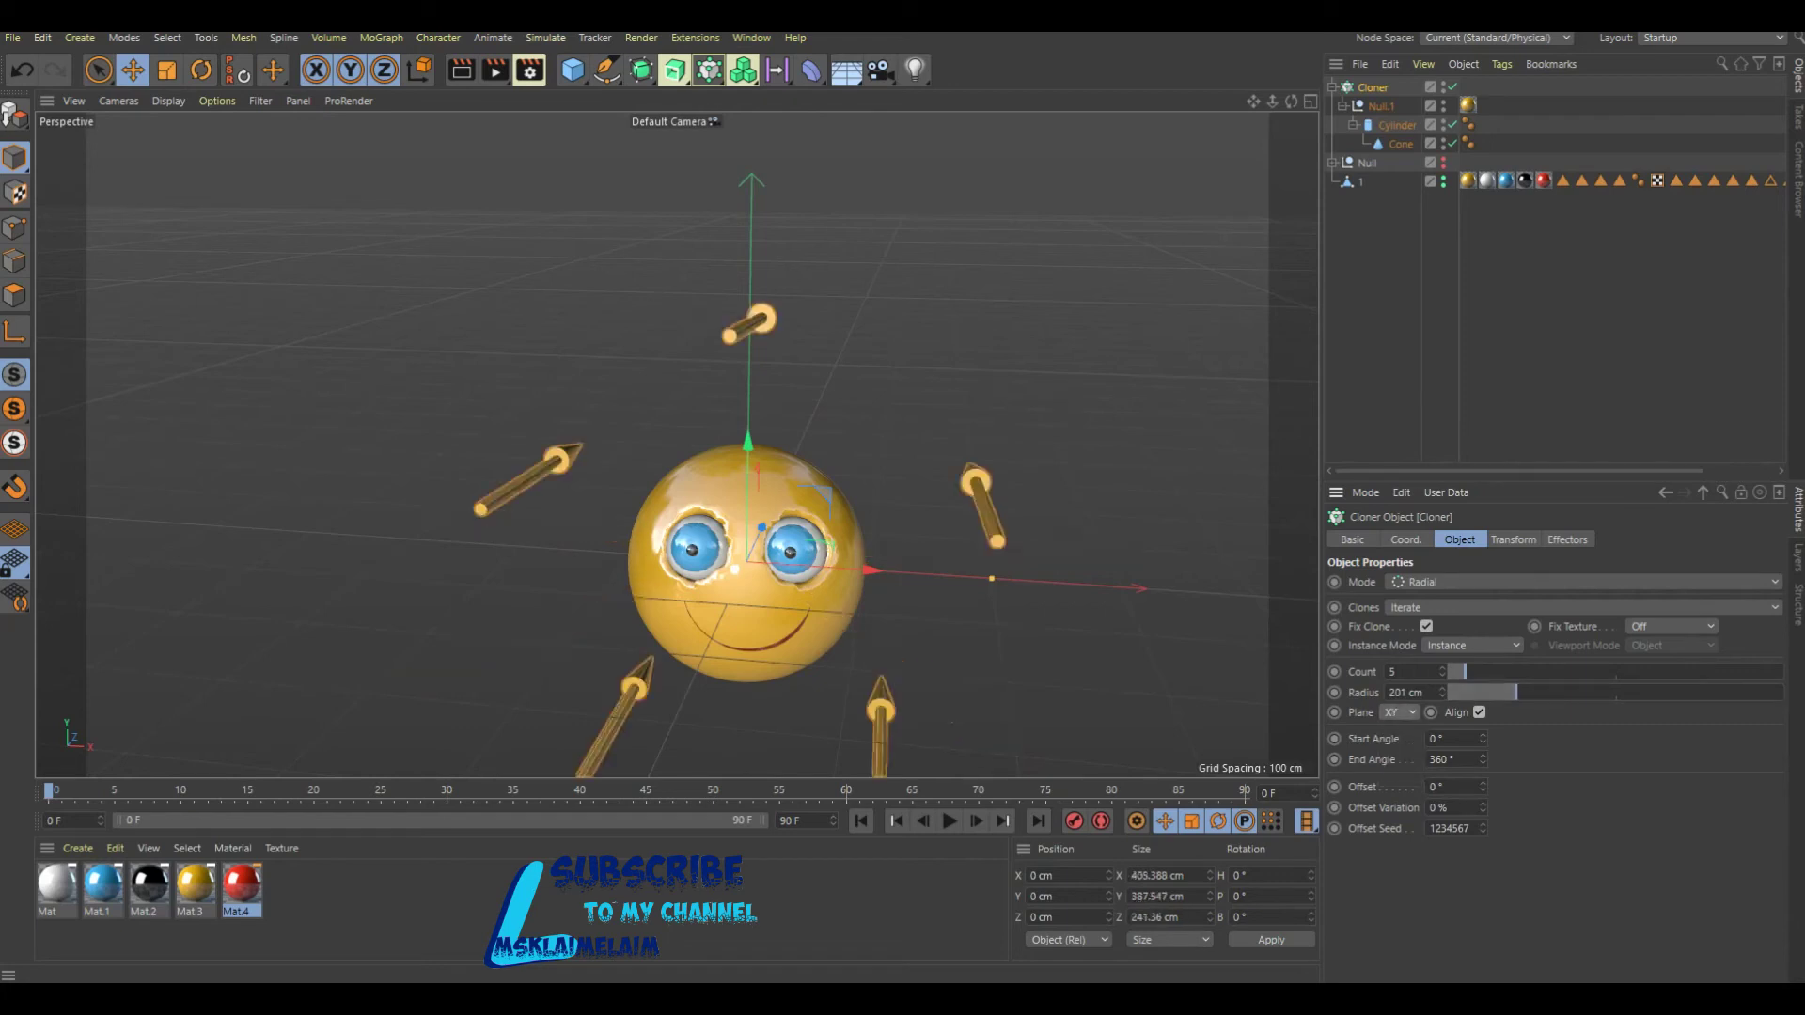
pyautogui.click(1398, 713)
pyautogui.click(1398, 775)
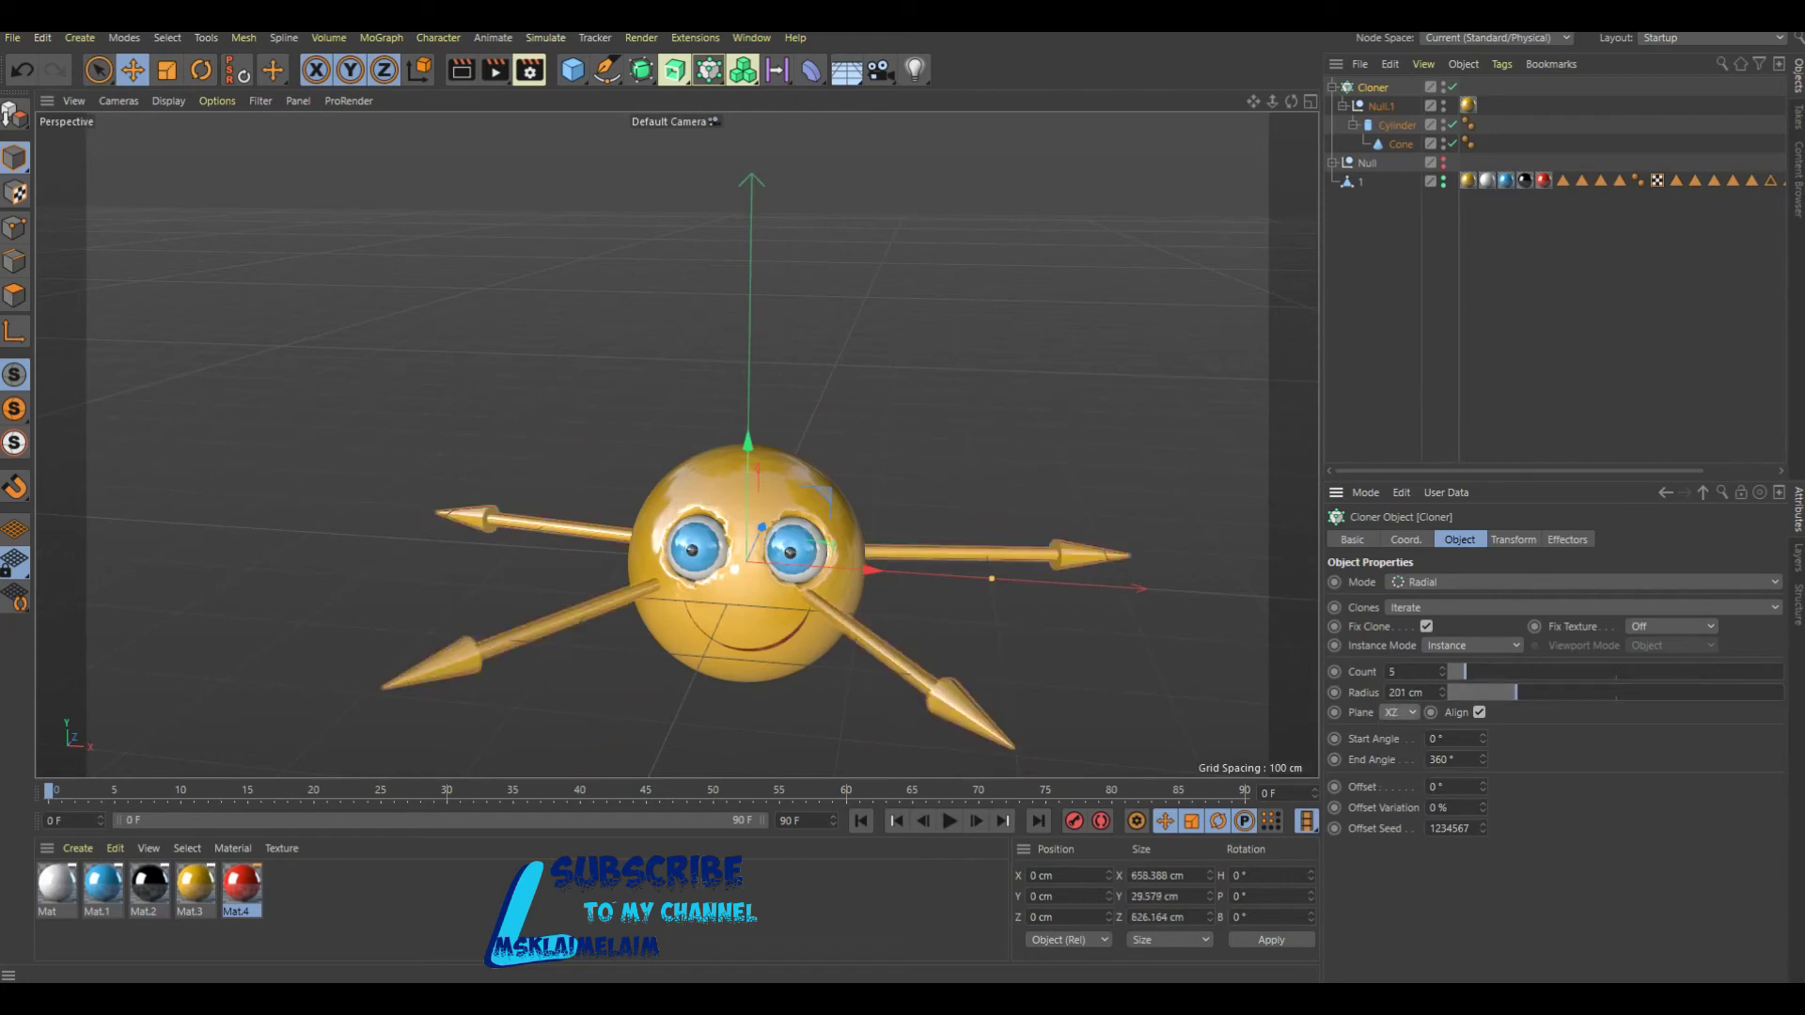
# Raise the clone Count to 11 and try planes ZY and XY before returning to XZ.
pyautogui.scroll(2, 865, 597)
pyautogui.scroll(2, 865, 597)
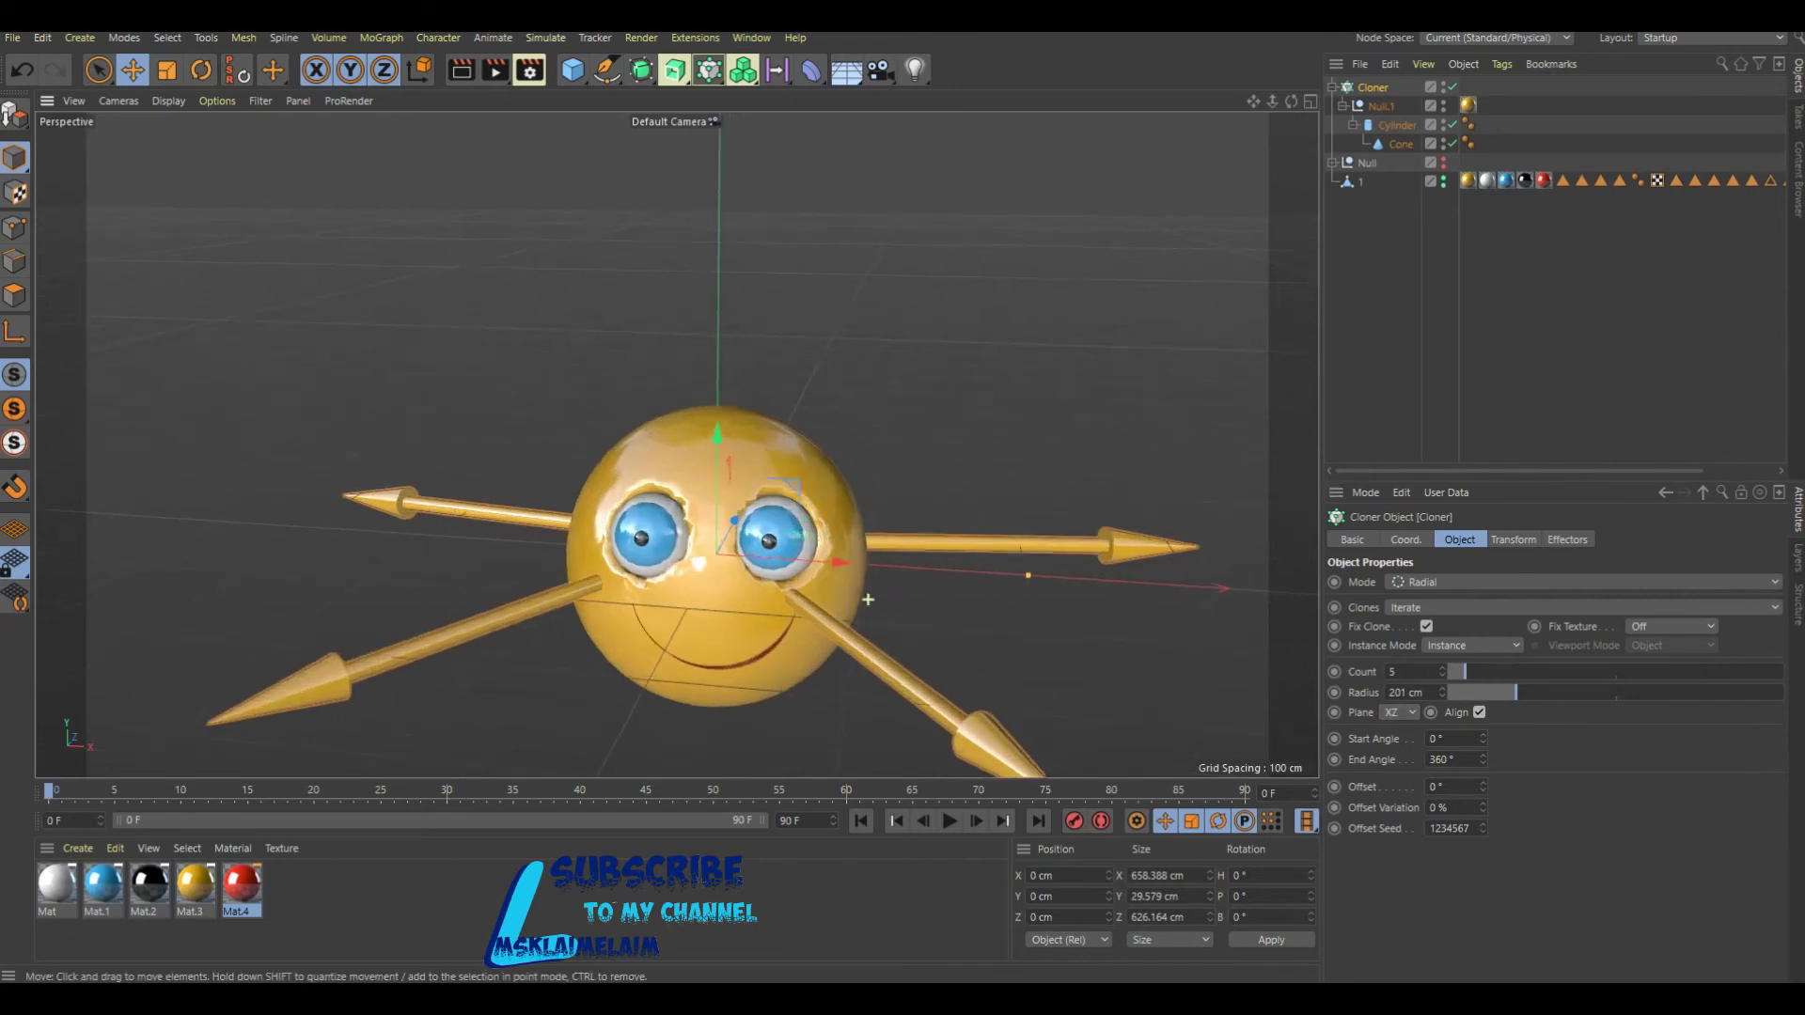
pyautogui.scroll(3, 865, 597)
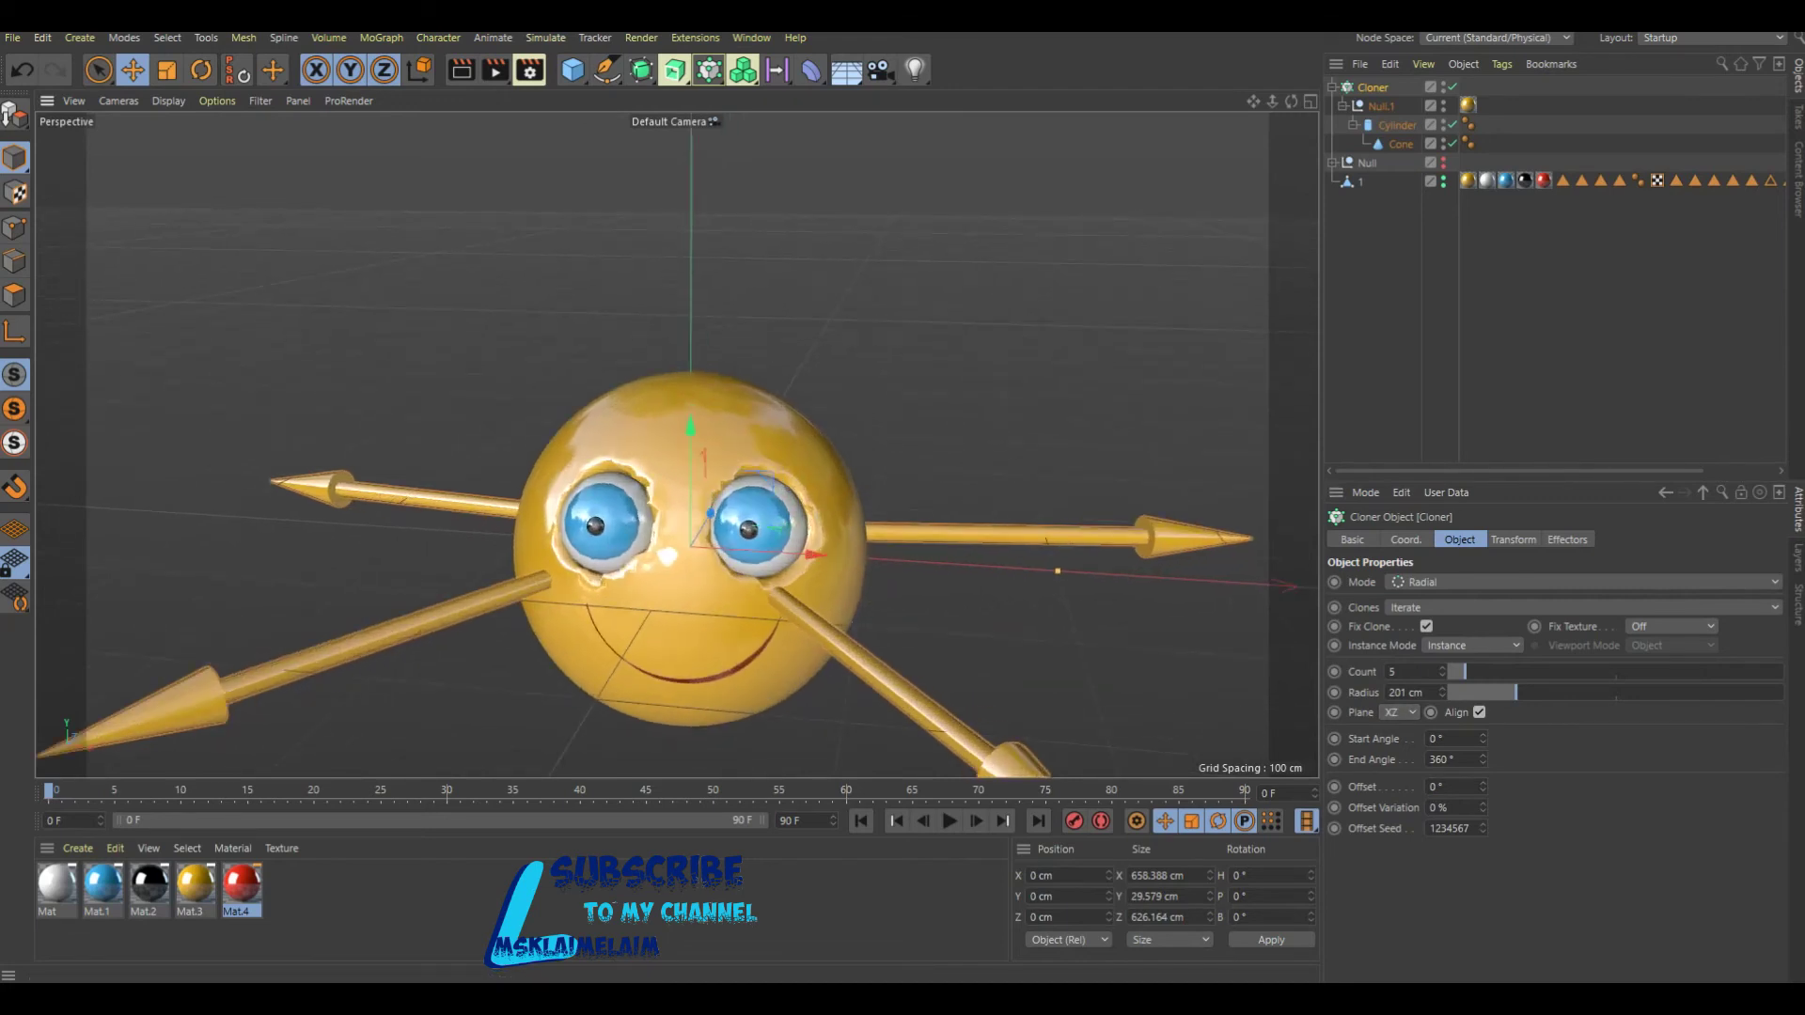
pyautogui.moveTo(1441, 672); pyautogui.dragTo(1442, 649)
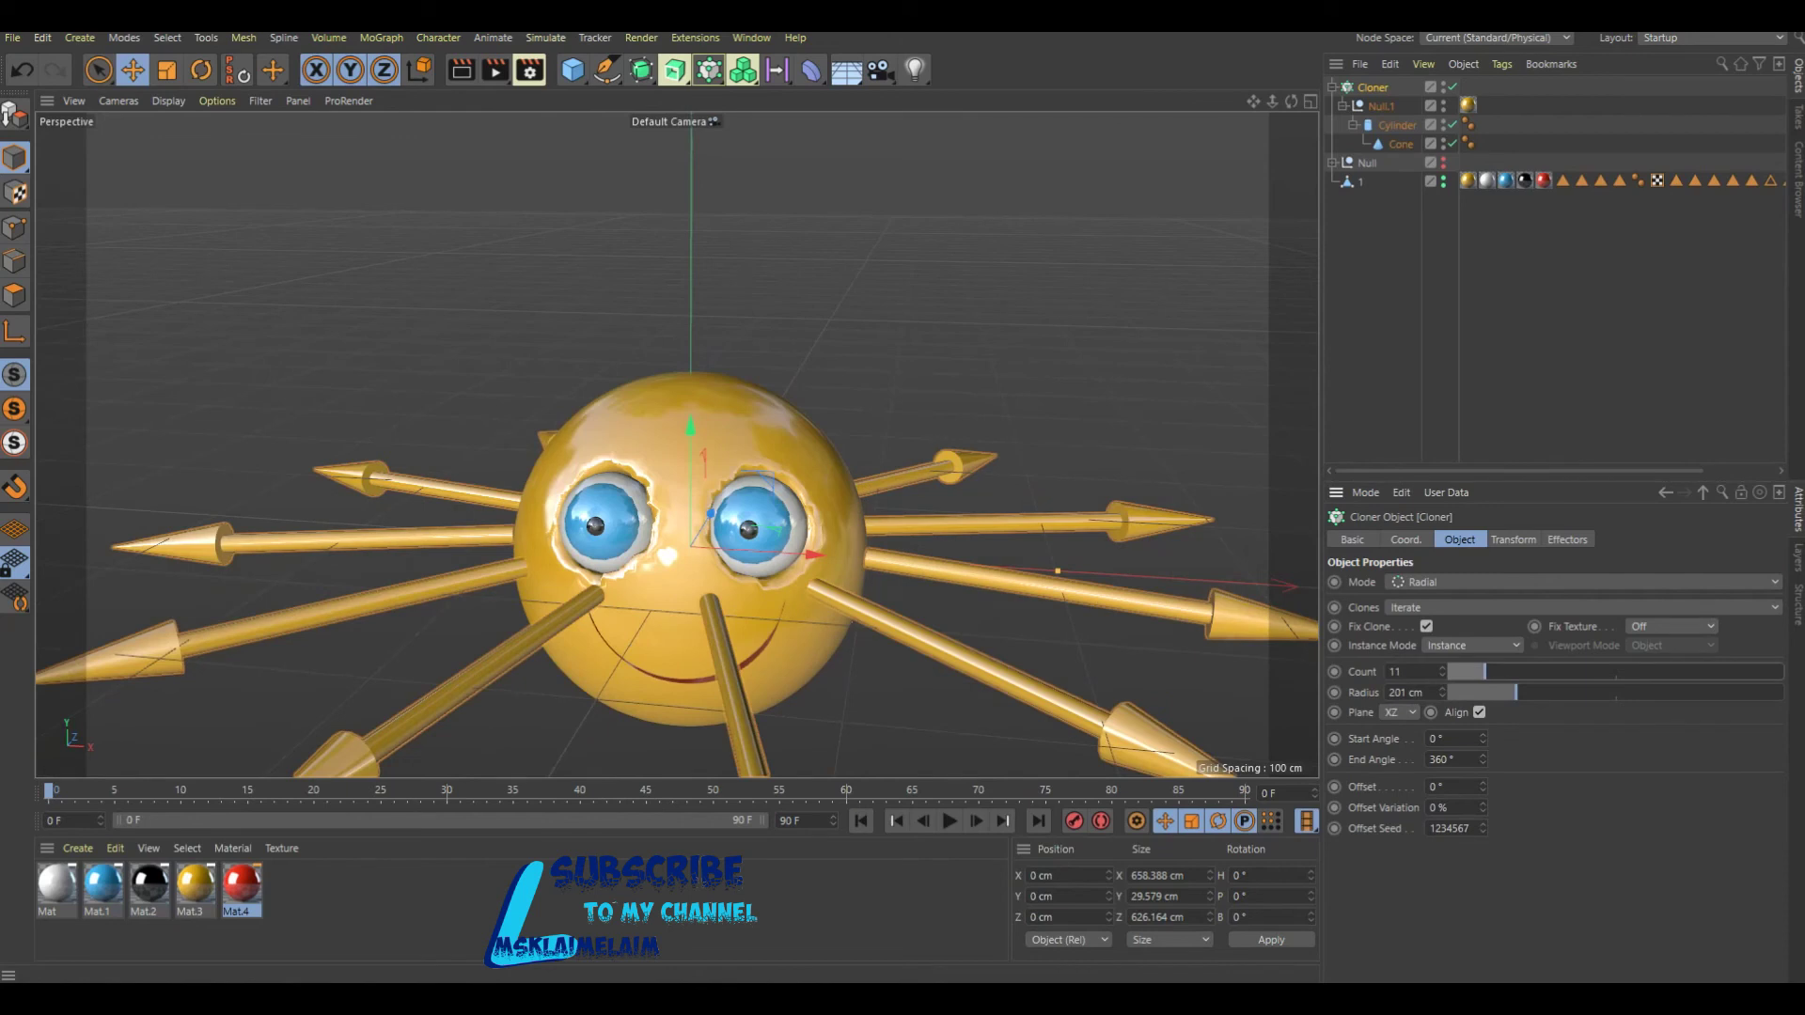
pyautogui.click(1398, 713)
pyautogui.click(1398, 747)
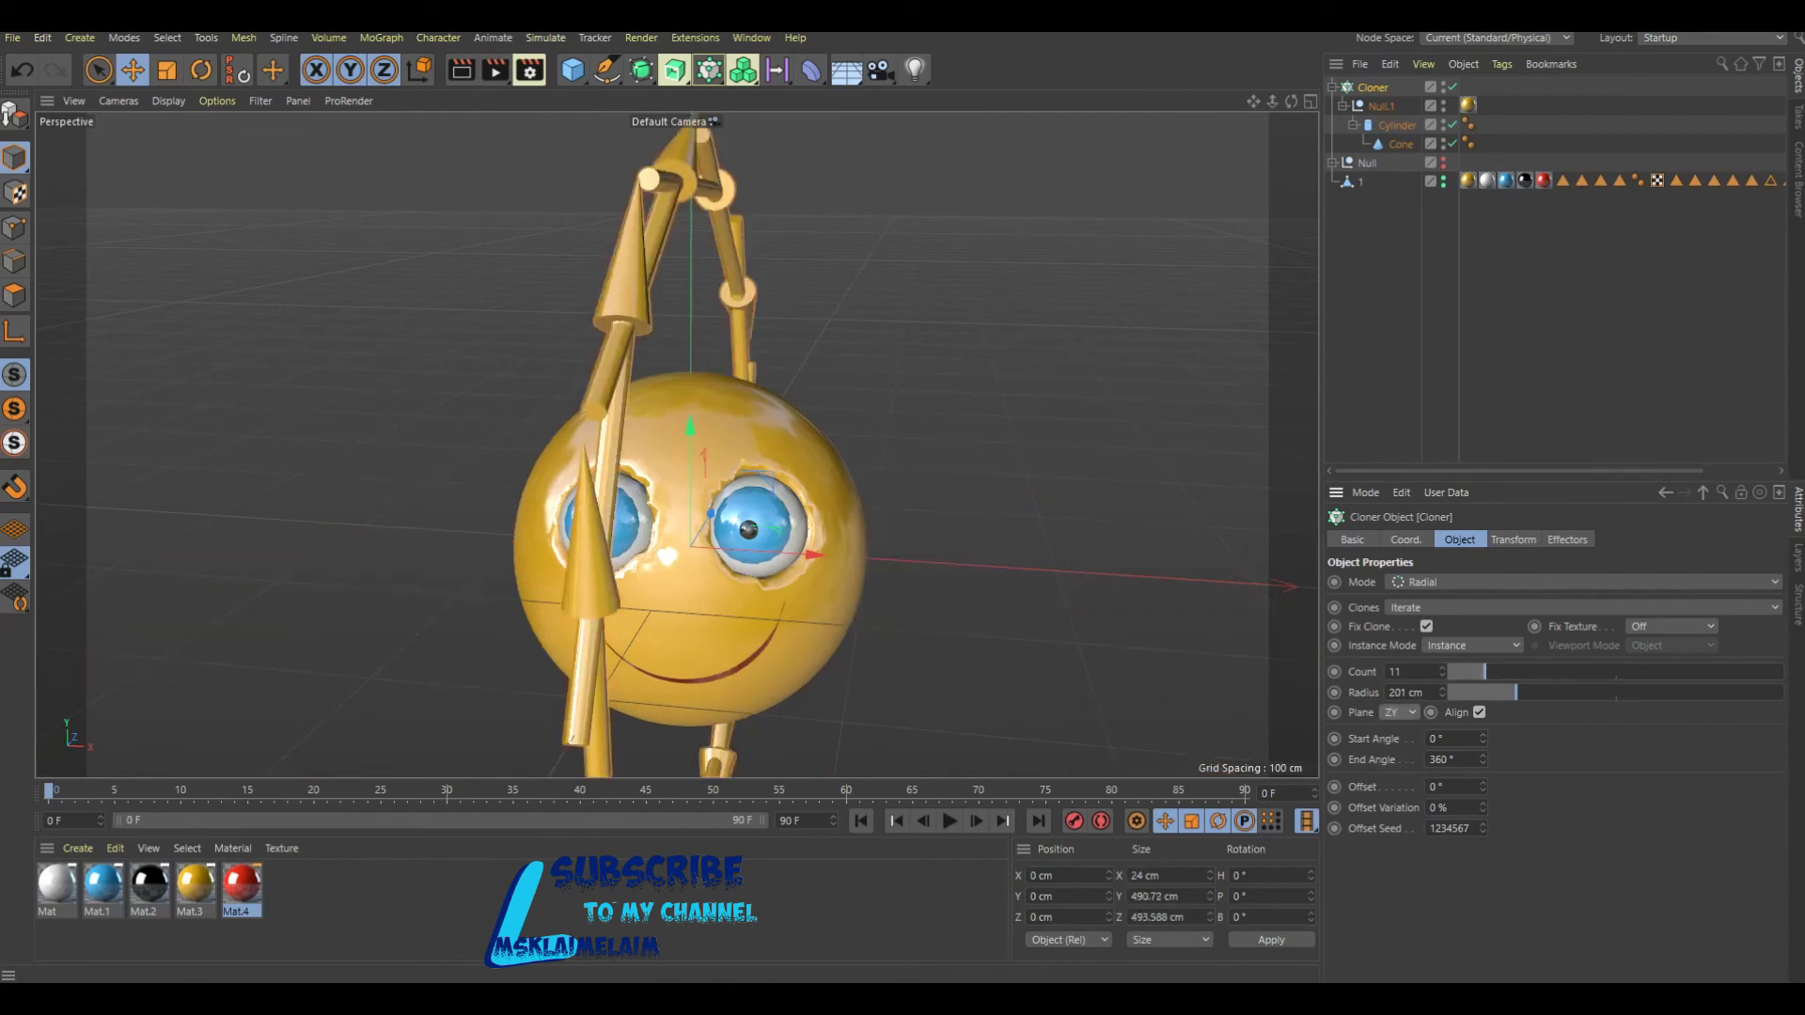
pyautogui.click(1398, 713)
pyautogui.click(1400, 733)
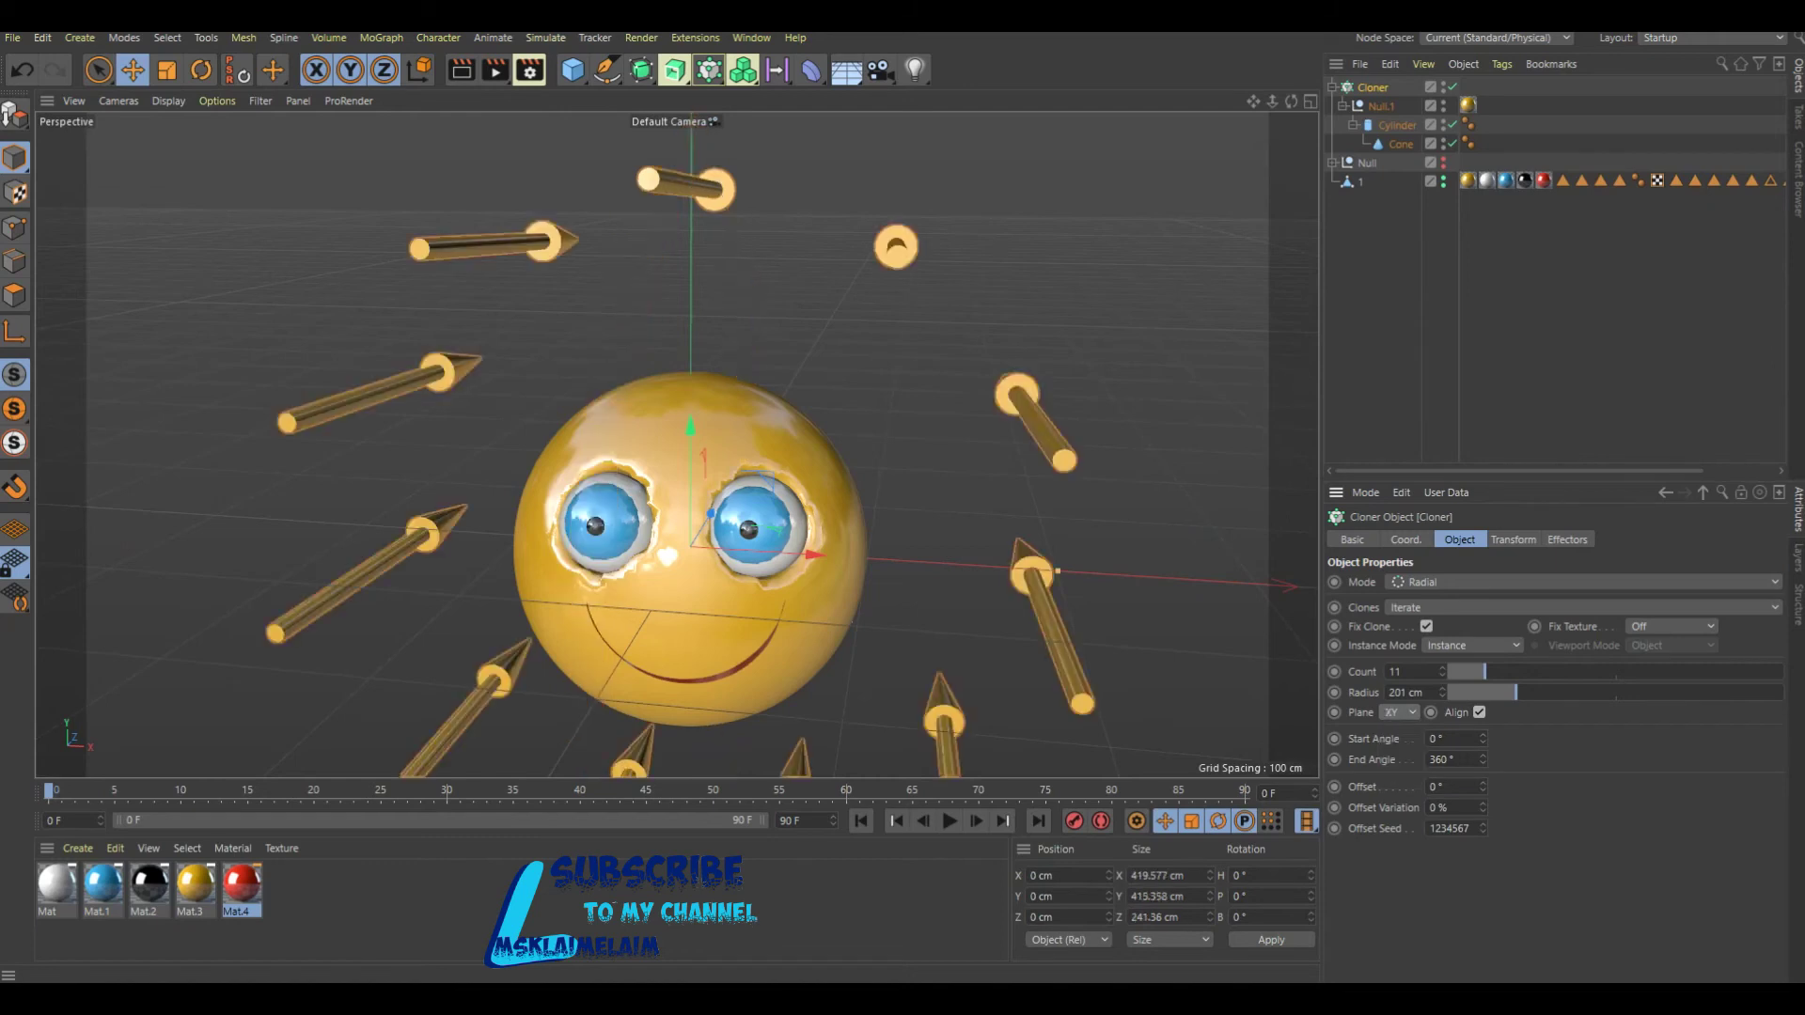
pyautogui.click(1398, 713)
pyautogui.click(1400, 761)
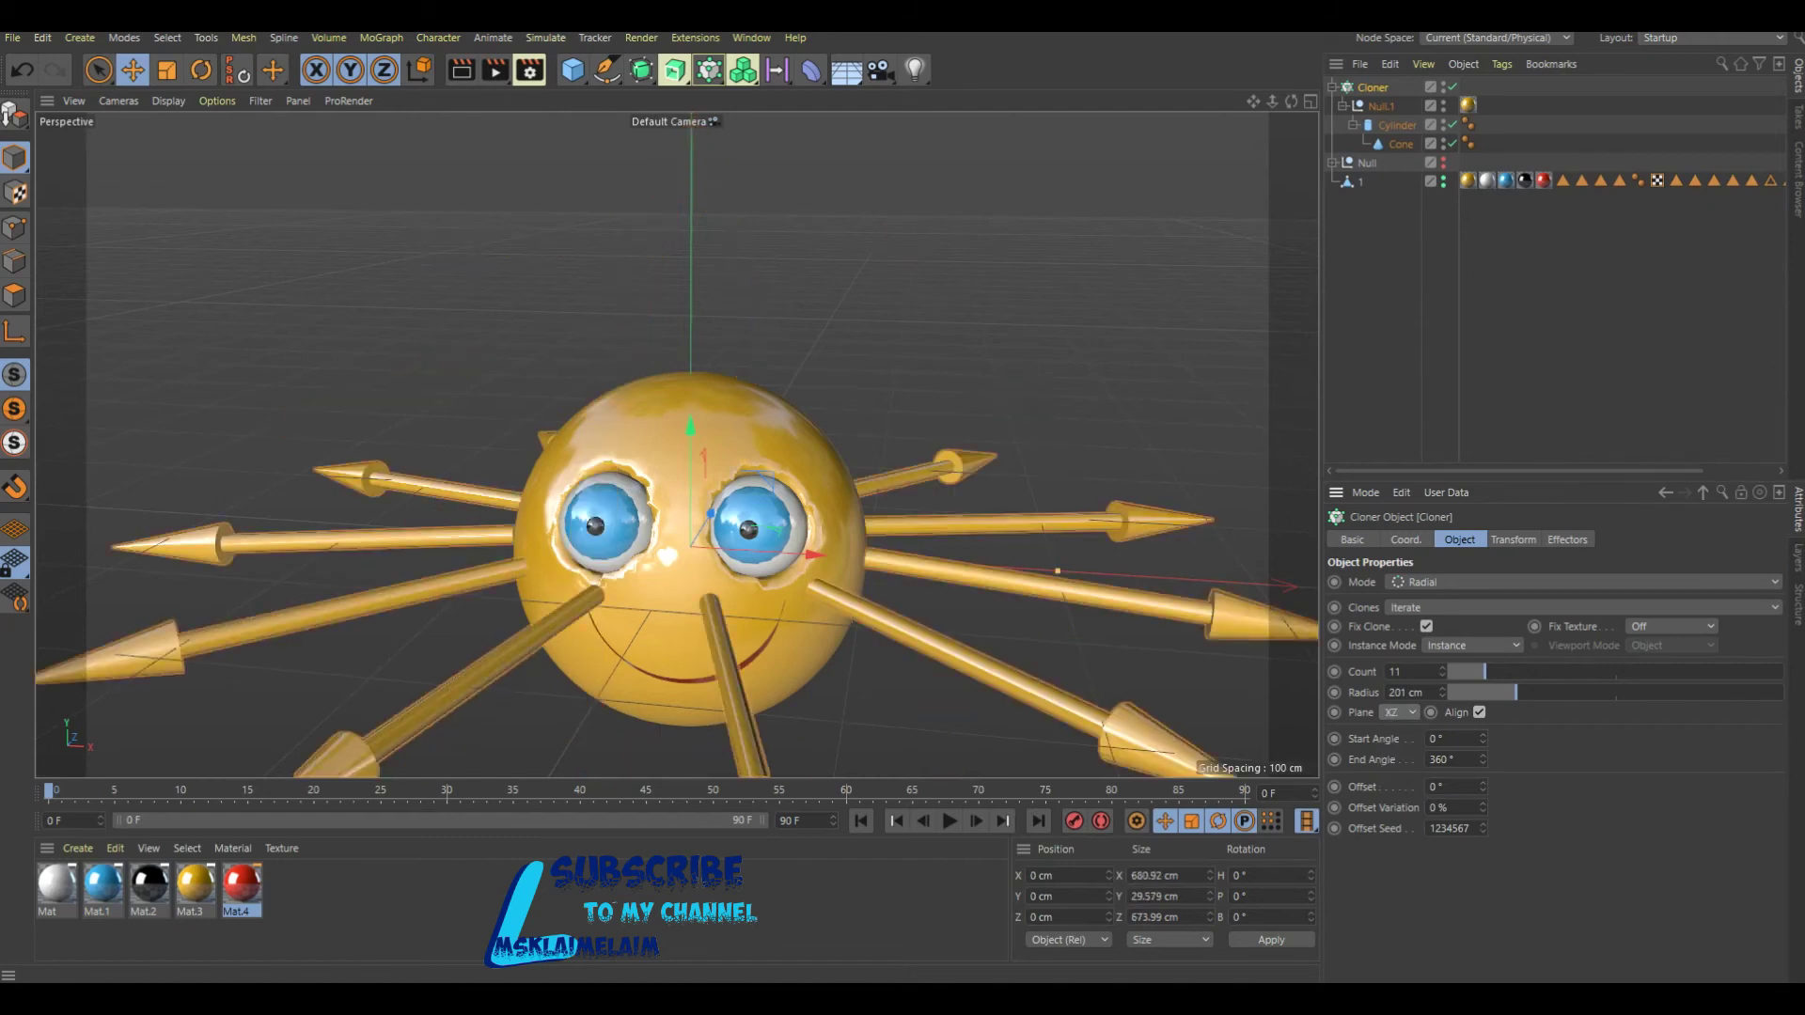
# Reset the Cloner's pitch rotation R.P to 0°.
pyautogui.click(1513, 540)
pyautogui.doubleClick(1617, 629)
pyautogui.write('0')
pyautogui.press('Return')
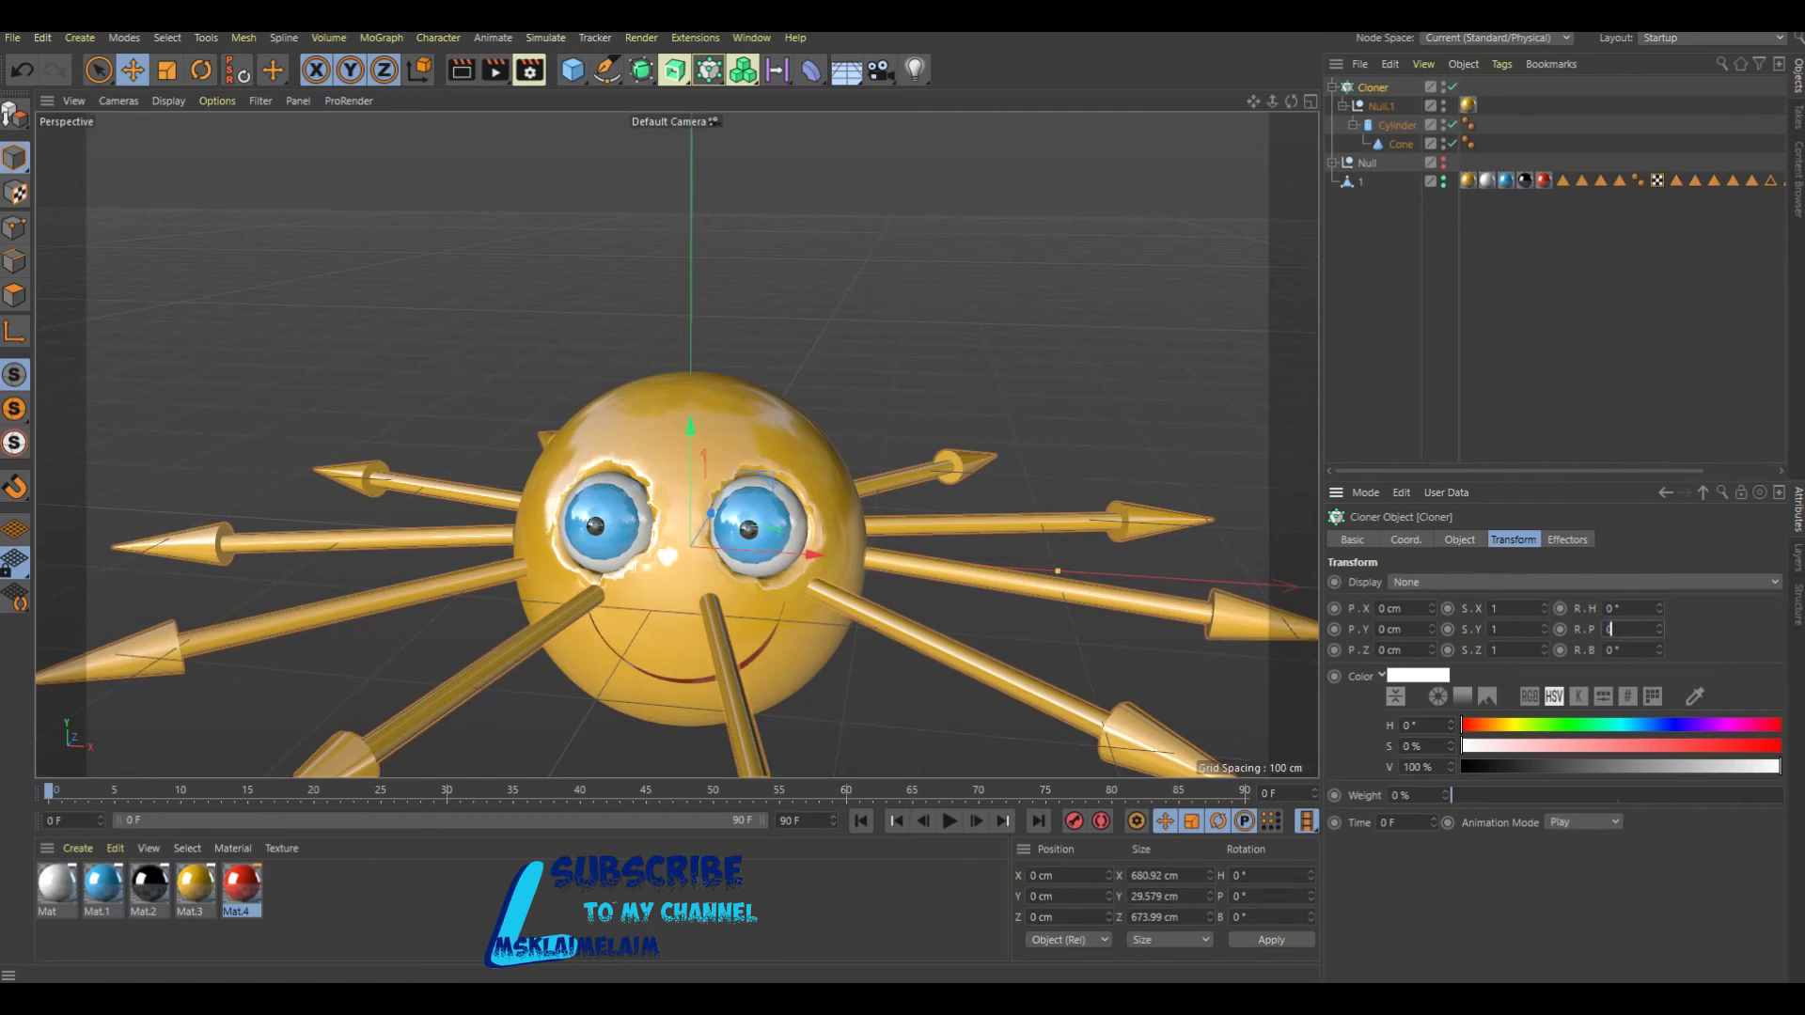
# Set the arrows' pitch R.P to -87° and bank R.B to 0° as horizontal spikes.
pyautogui.press('Return')
pyautogui.moveTo(1660, 629); pyautogui.dragTo(1659, 710)
pyautogui.moveTo(1659, 629); pyautogui.dragTo(1659, 632)
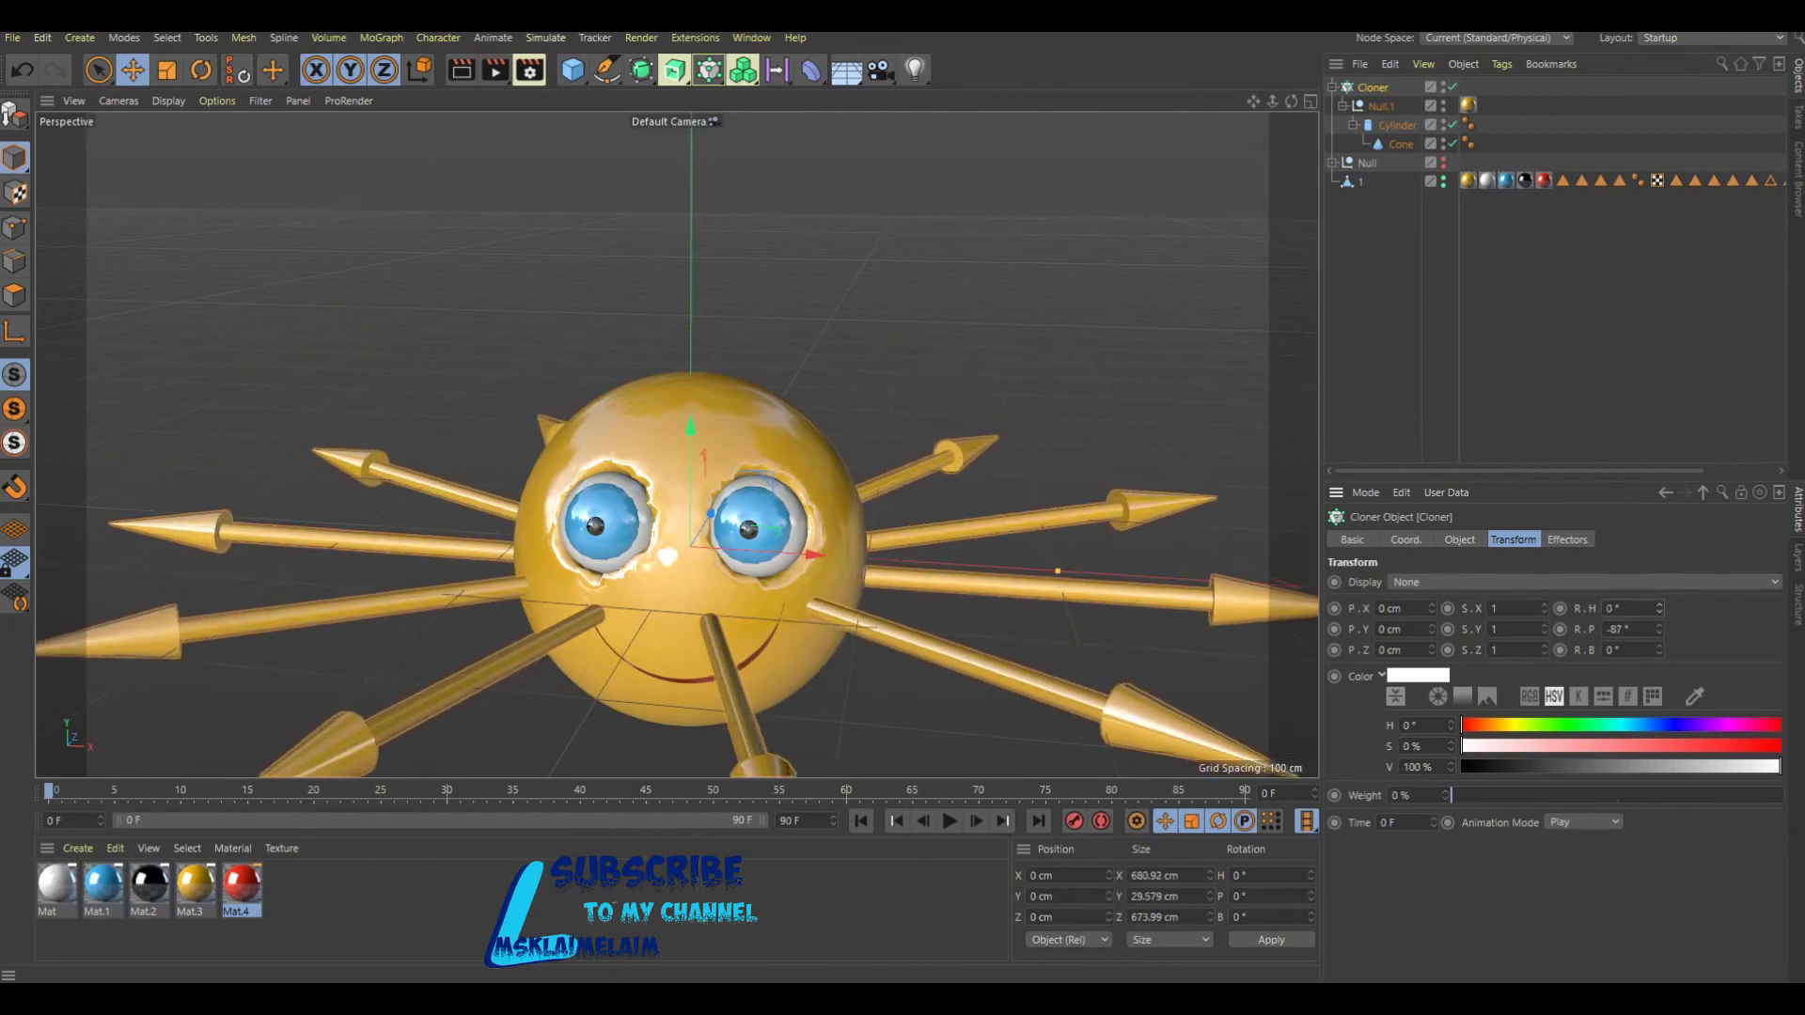
pyautogui.moveTo(1660, 650); pyautogui.dragTo(1660, 647)
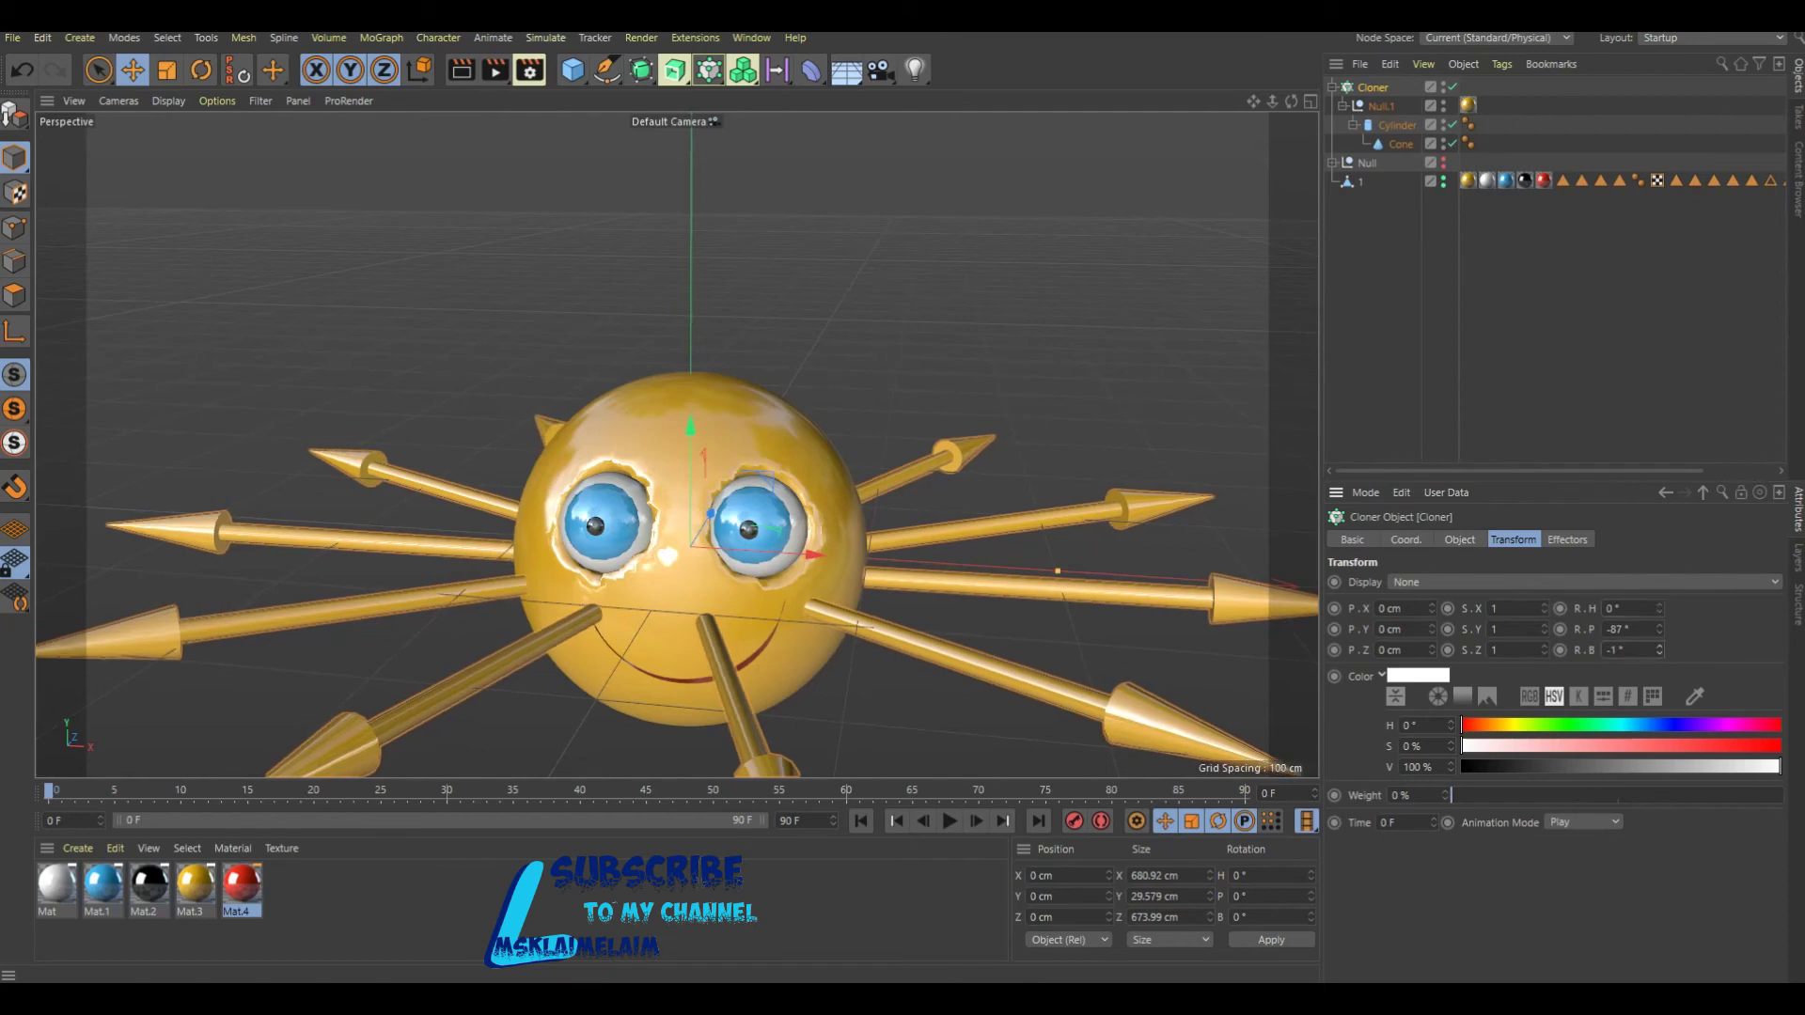
pyautogui.doubleClick(1613, 650)
pyautogui.write('0')
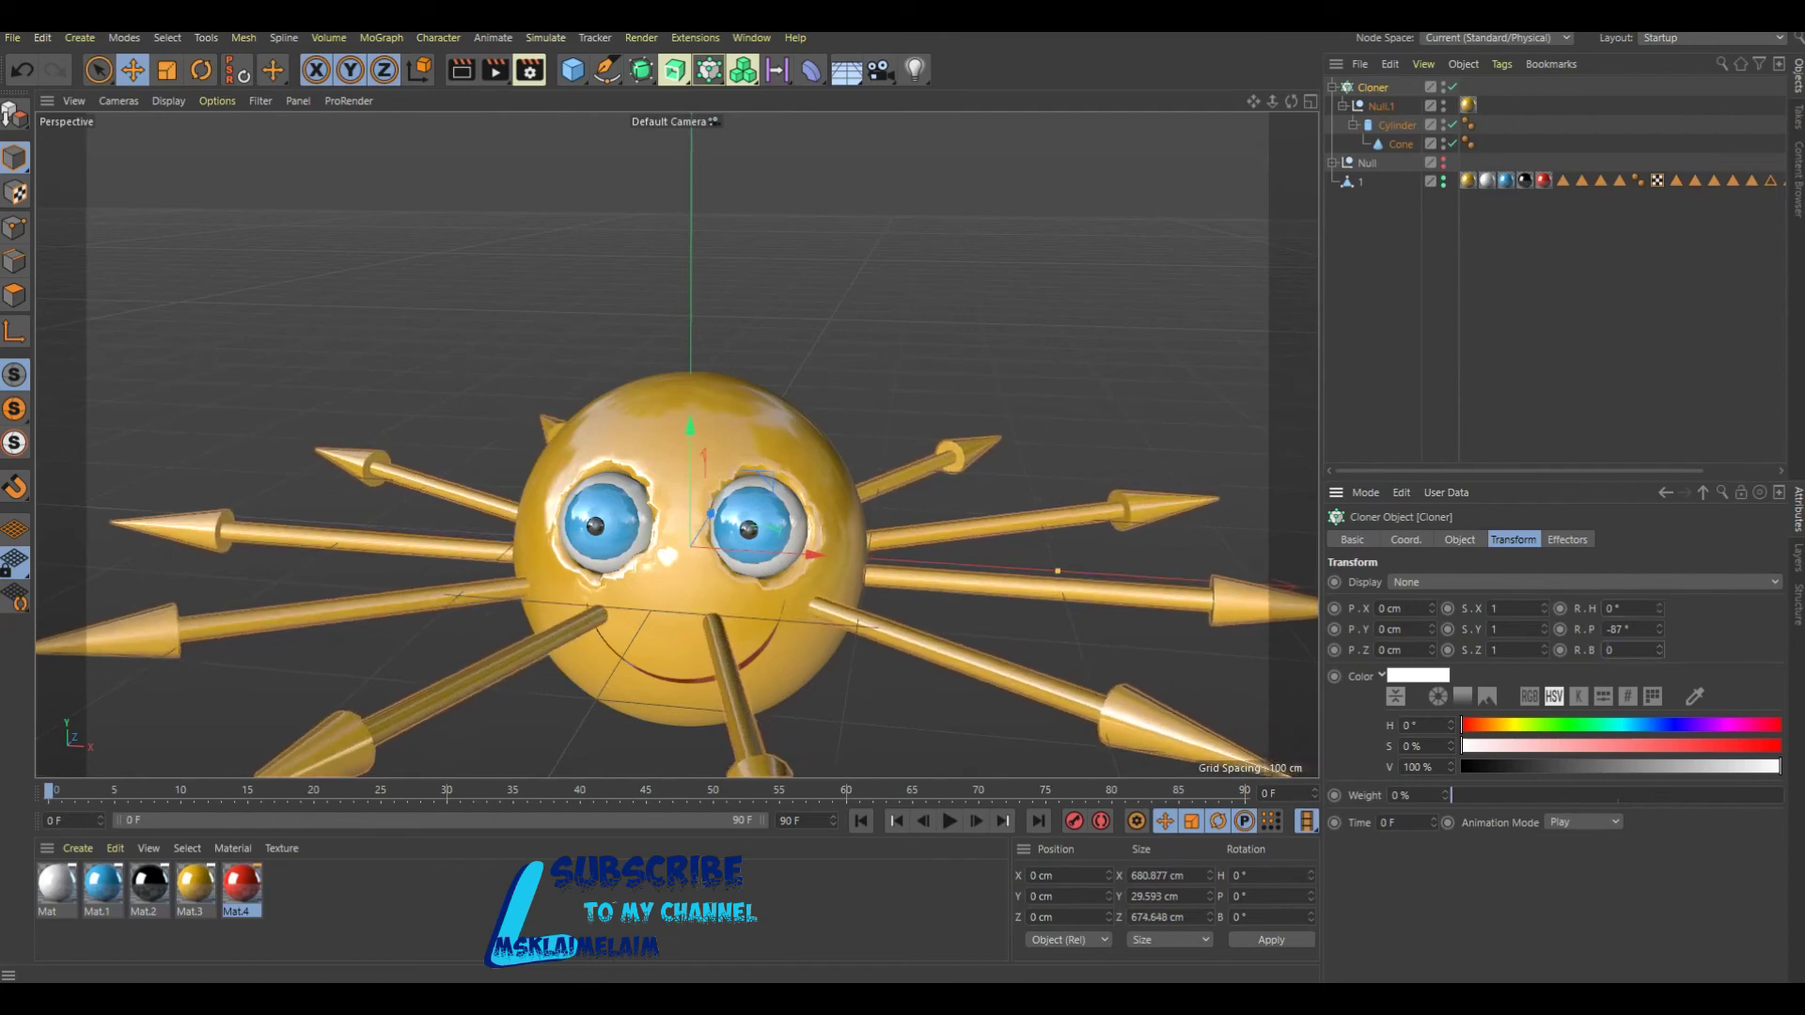
pyautogui.press('Return')
# Toggle Fix Clone off and on, then set Offset 5°, Start Angle -34°, Radius 178 cm.
pyautogui.click(1461, 540)
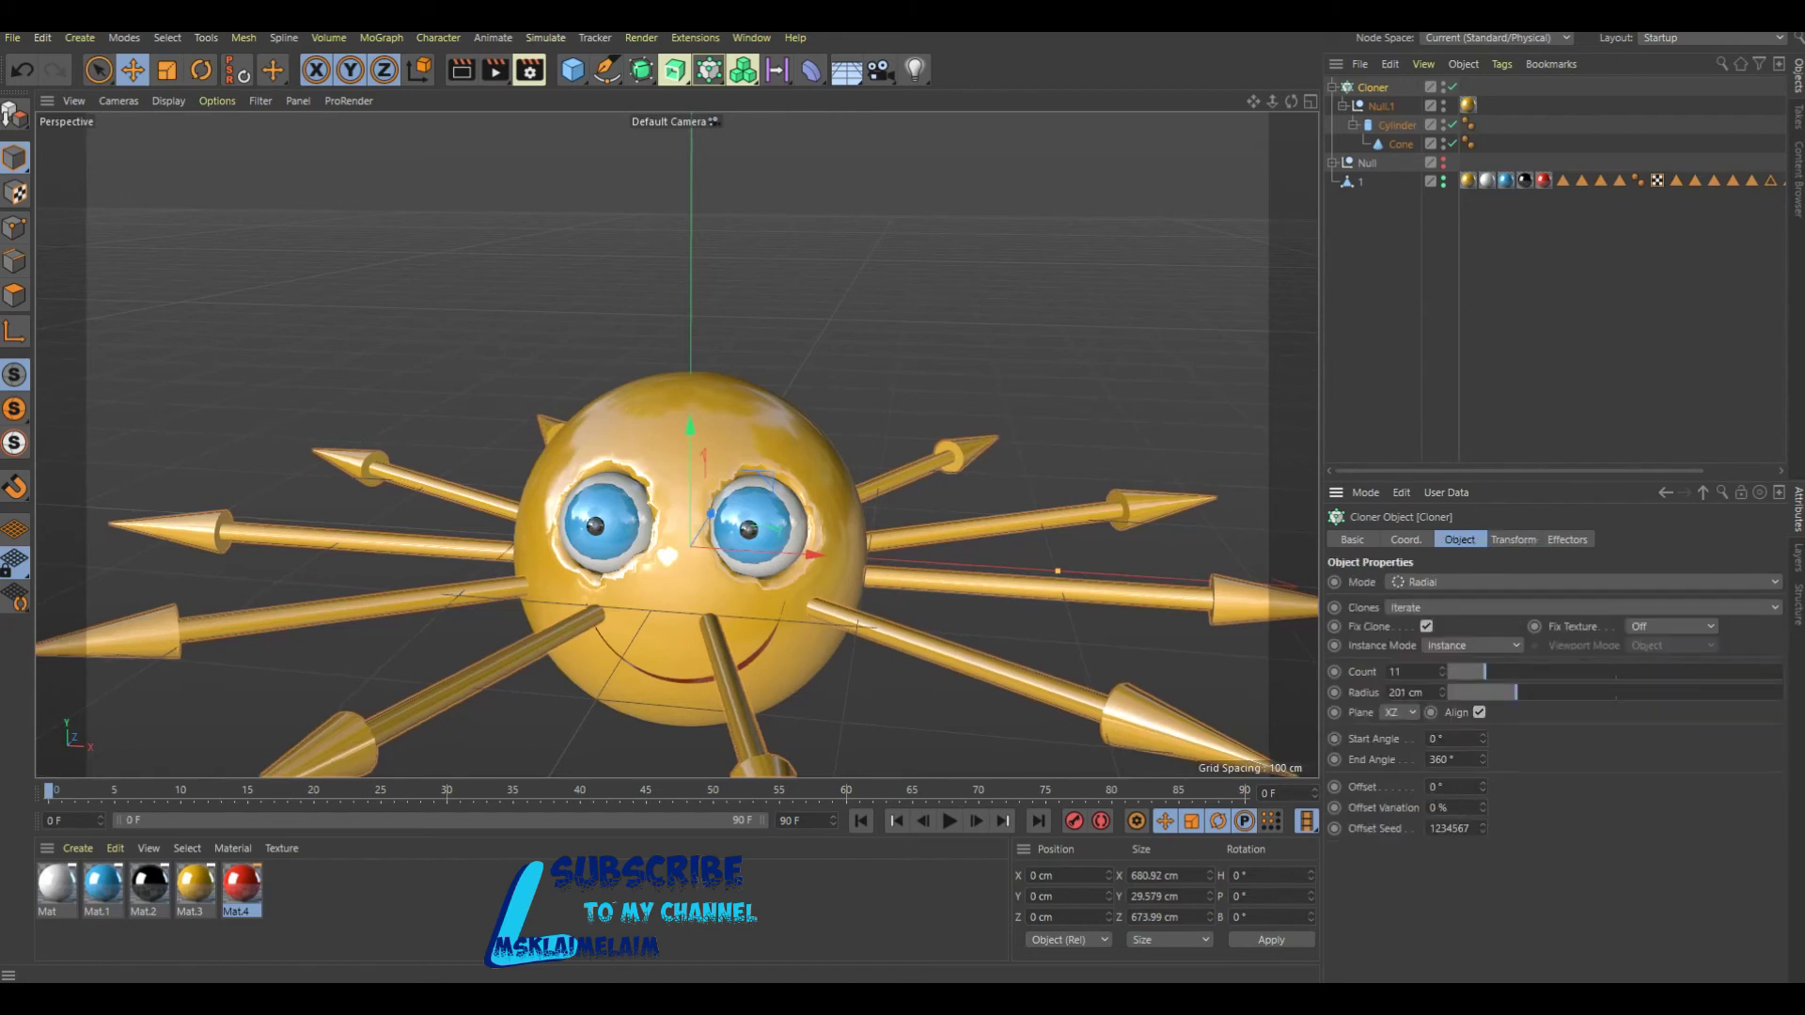
pyautogui.click(1426, 626)
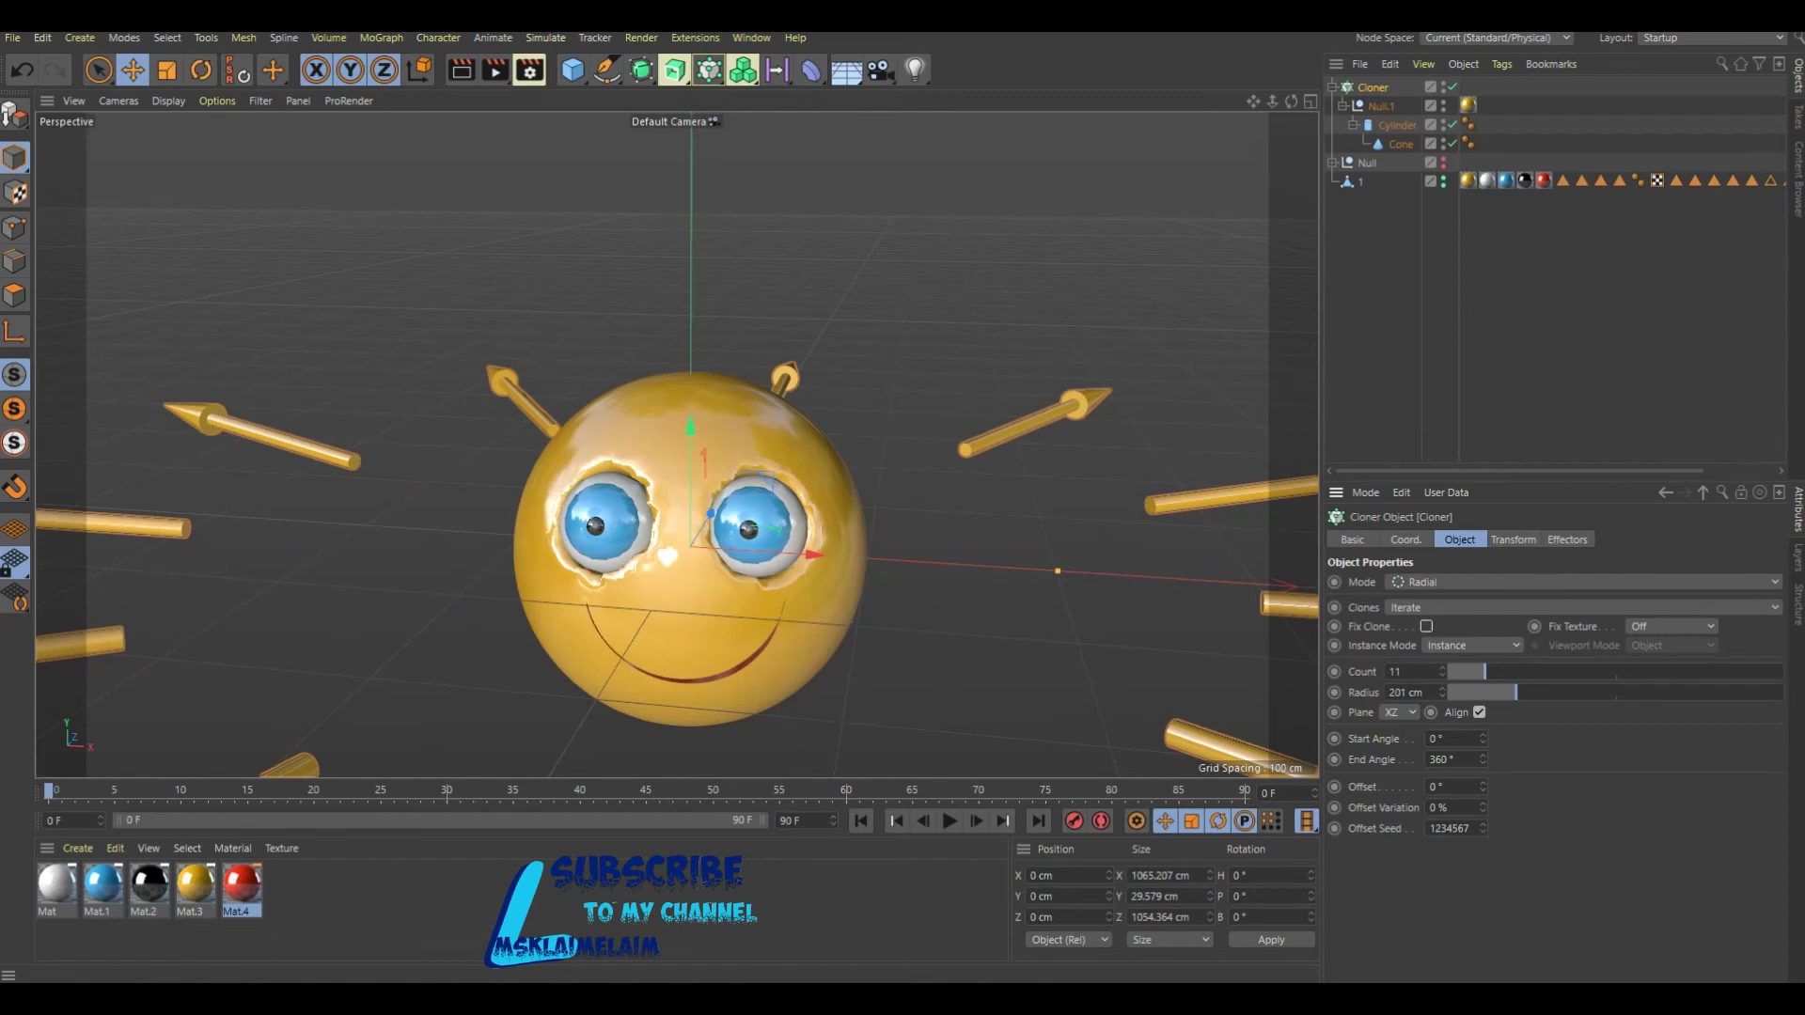
pyautogui.click(1427, 626)
pyautogui.moveTo(1483, 787); pyautogui.dragTo(1483, 767)
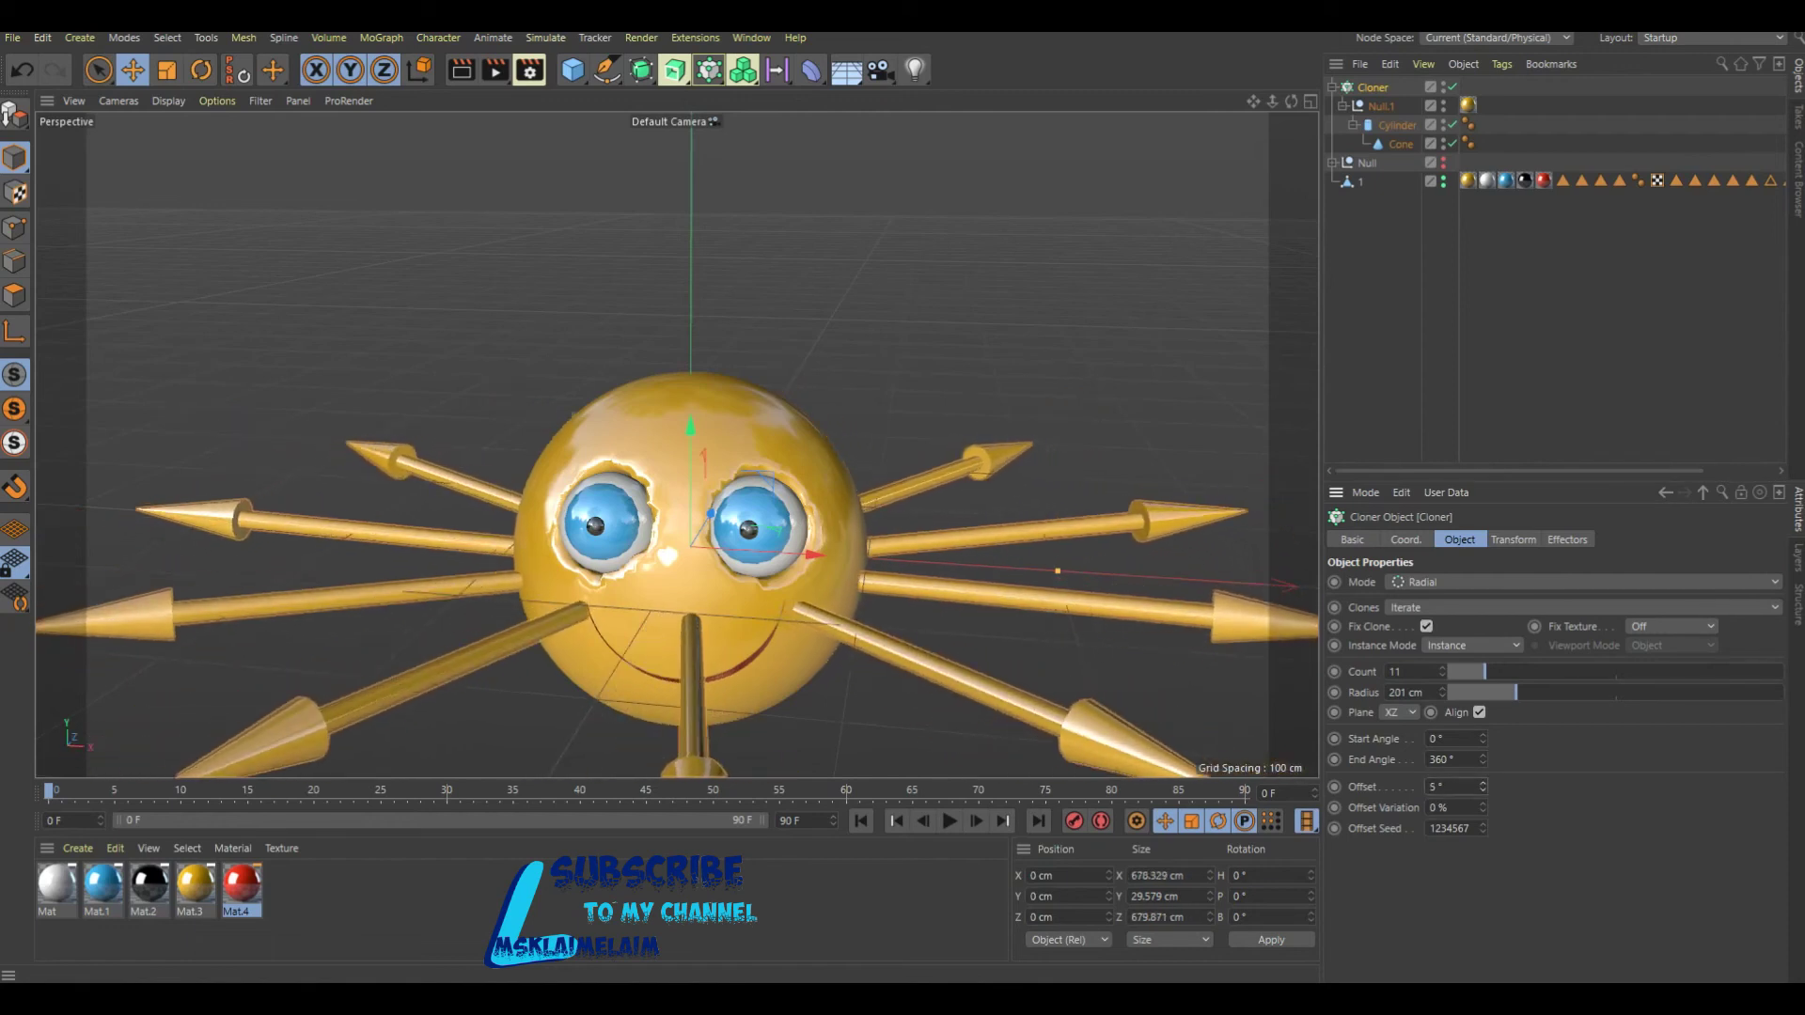
pyautogui.moveTo(1483, 739); pyautogui.dragTo(1483, 764)
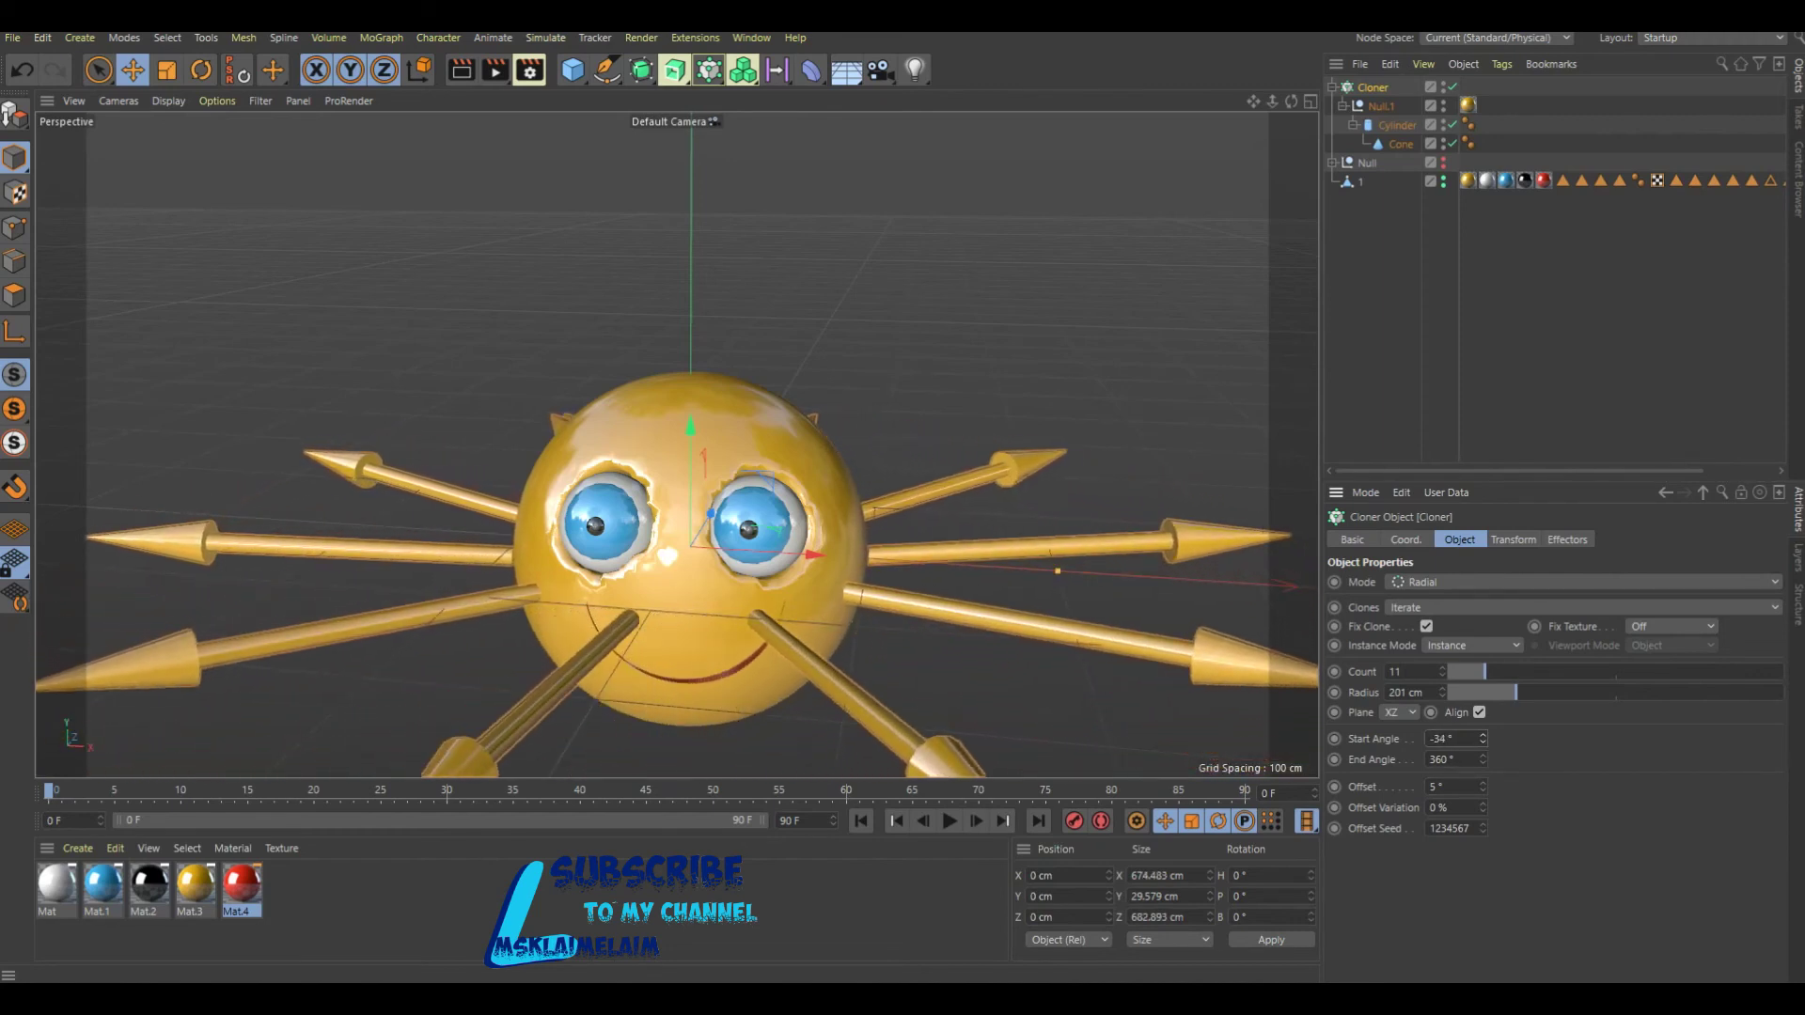
pyautogui.moveTo(1515, 692)
pyautogui.mouseDown()
pyautogui.moveTo(1474, 692)
pyautogui.moveTo(1507, 692)
pyautogui.mouseUp()
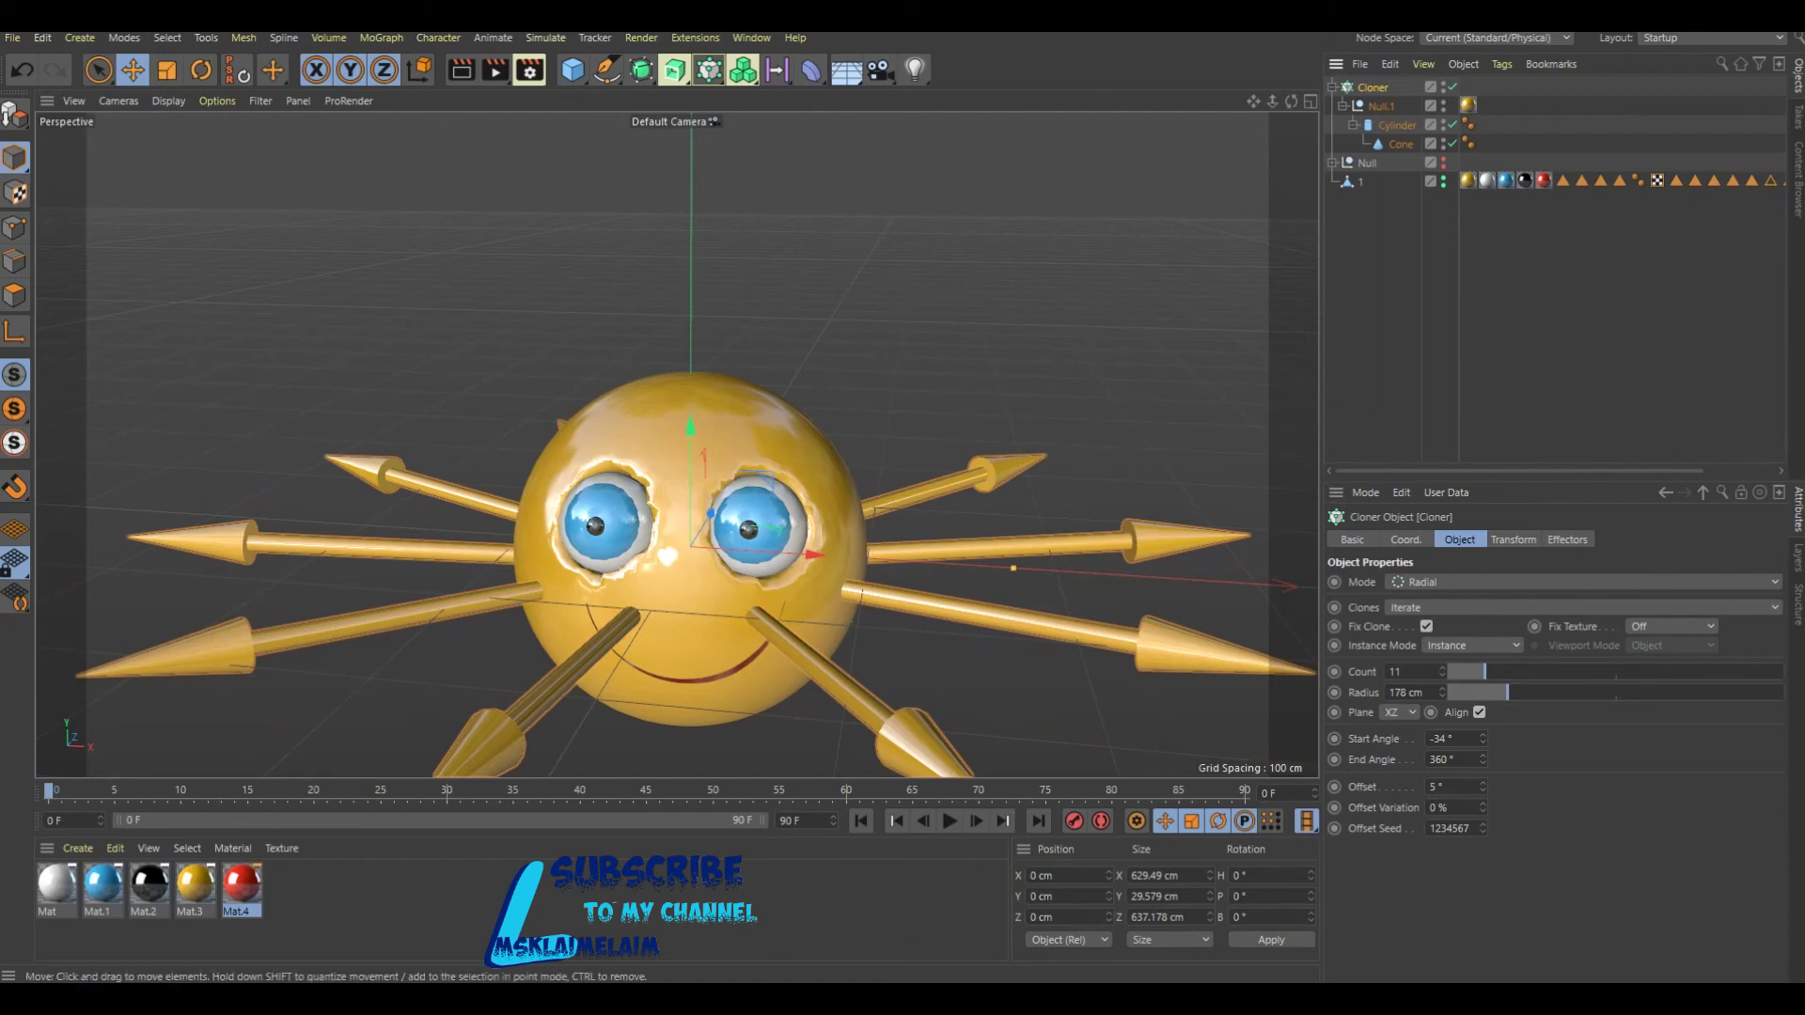
# Rotate the arrow ring upright around the smiley and orbit to a frontal view.
pyautogui.press('r')
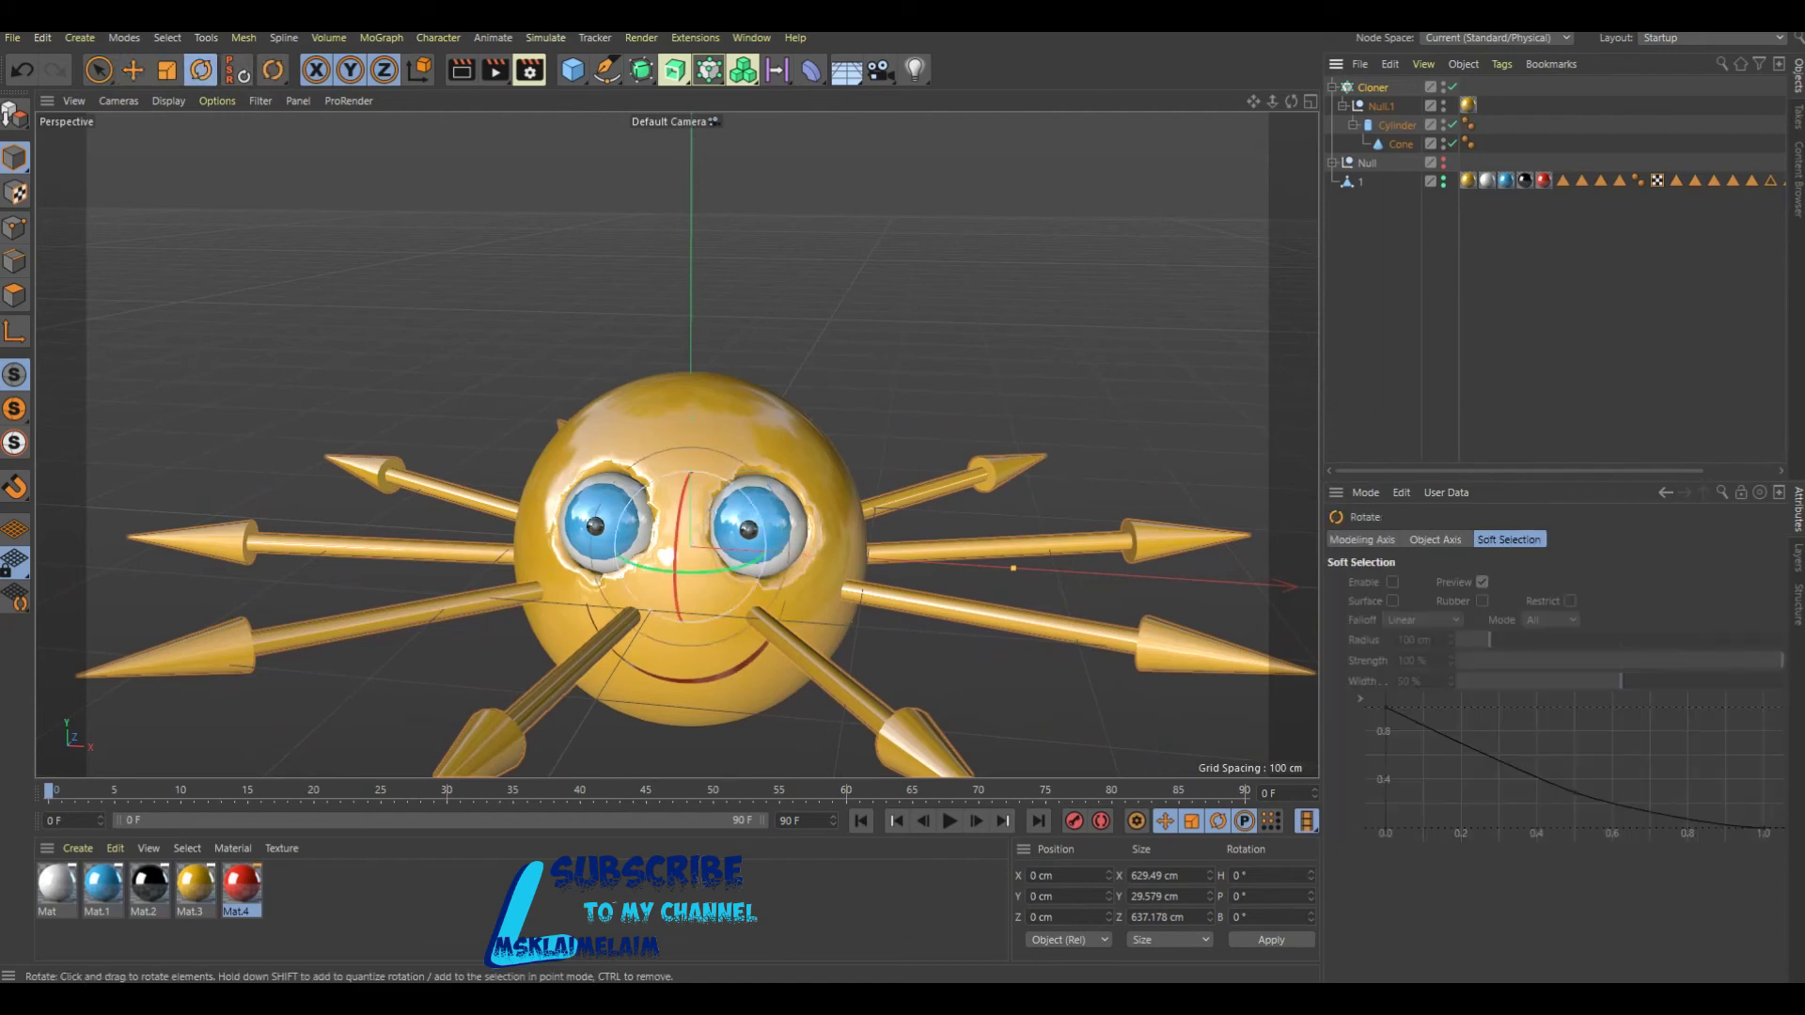
pyautogui.moveTo(679, 565); pyautogui.dragTo(675, 496)
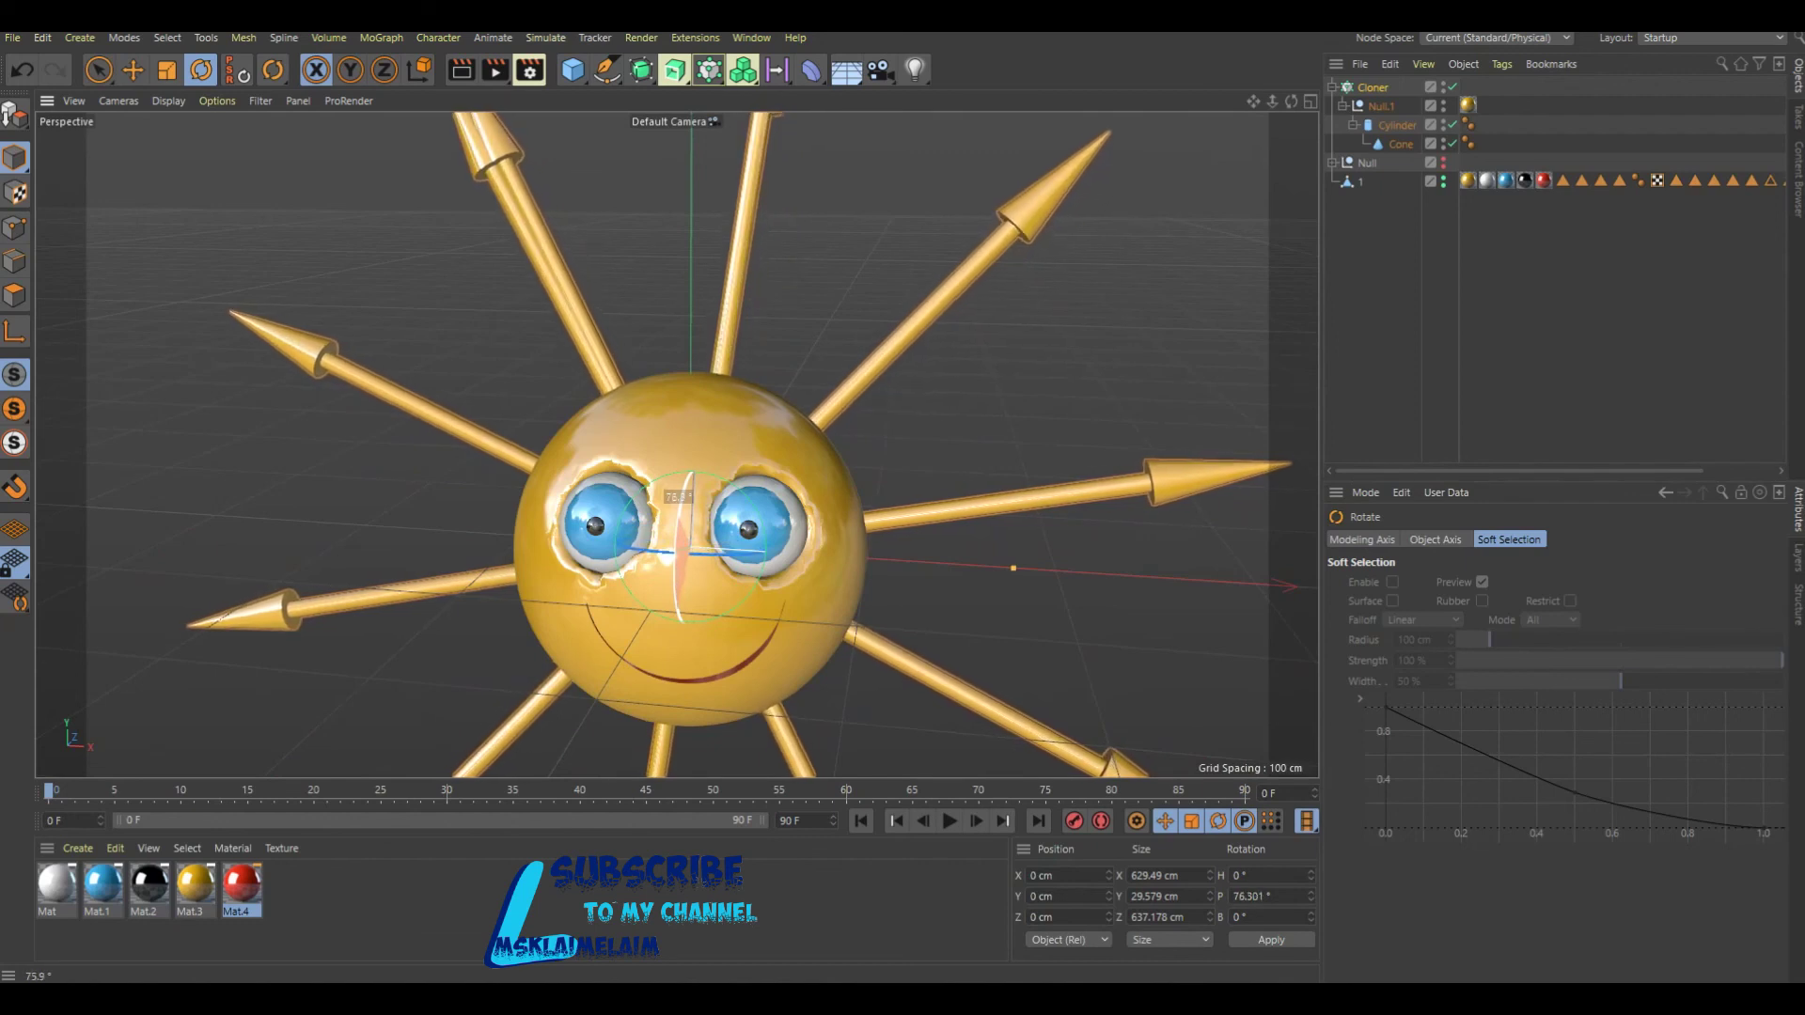
pyautogui.scroll(-2, 734, 522)
pyautogui.scroll(-2, 733, 521)
pyautogui.scroll(-2, 733, 522)
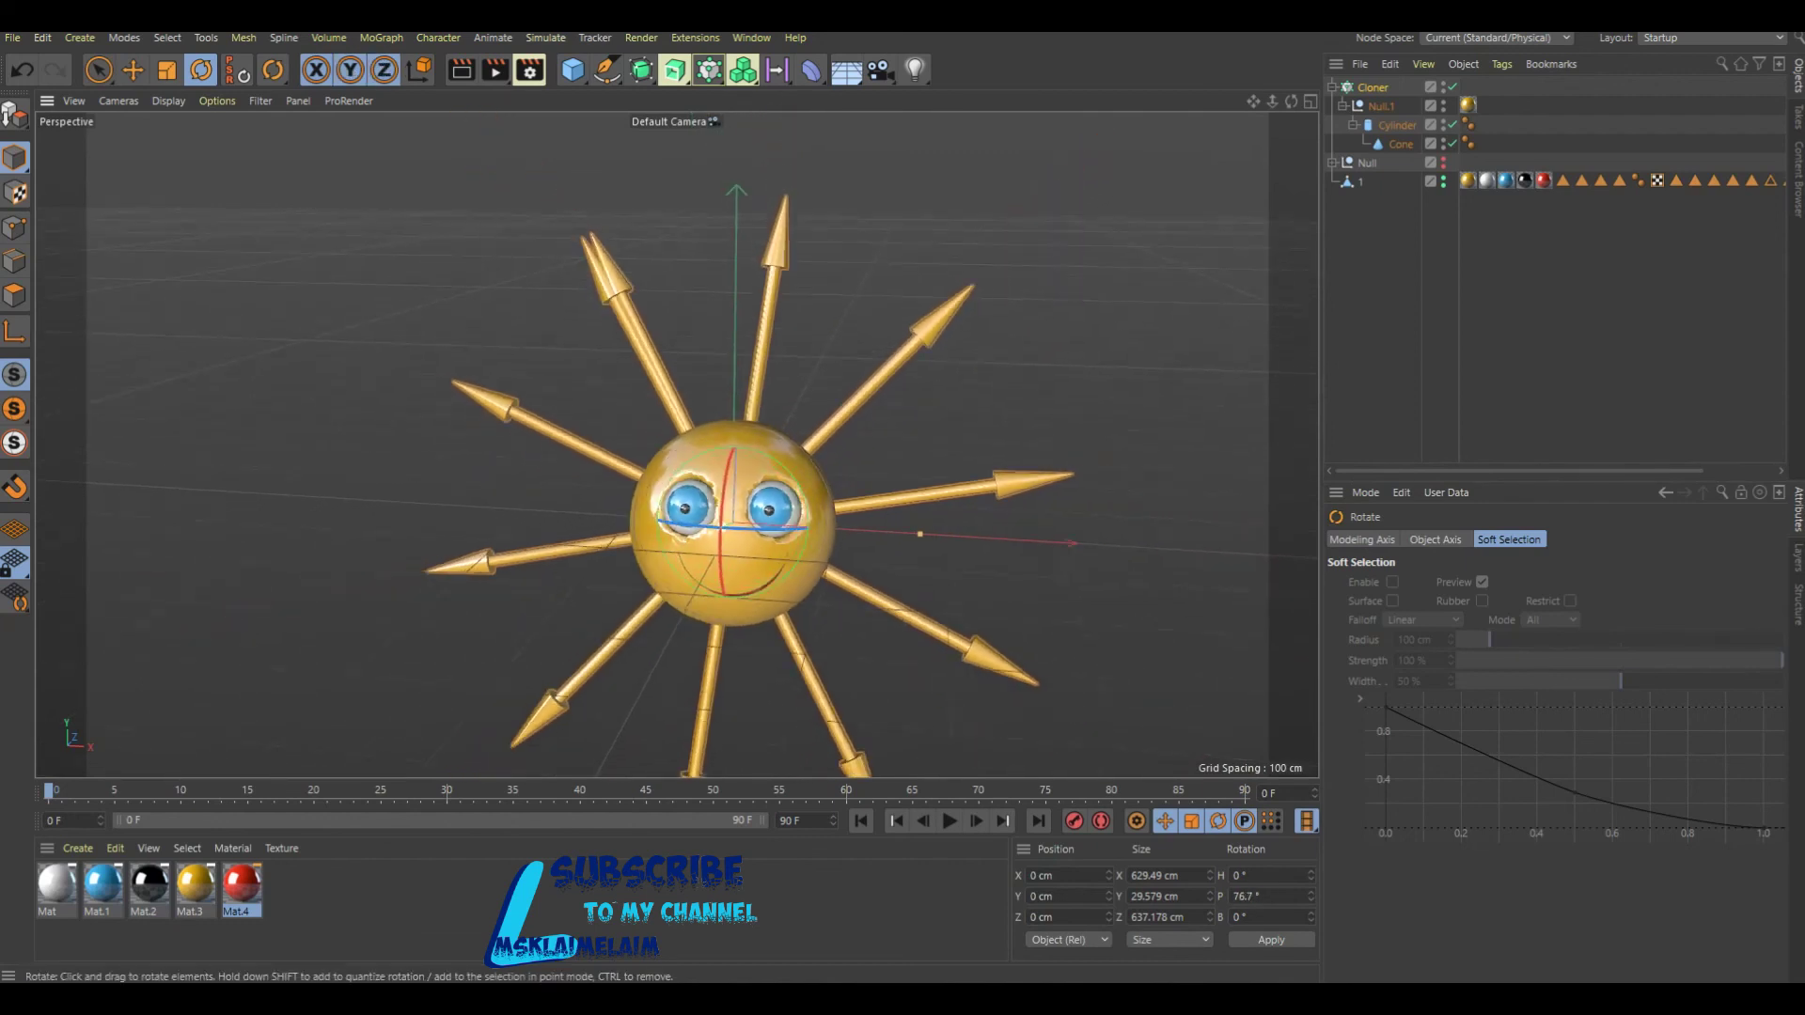
pyautogui.moveTo(1291, 101); pyautogui.dragTo(1270, 106)
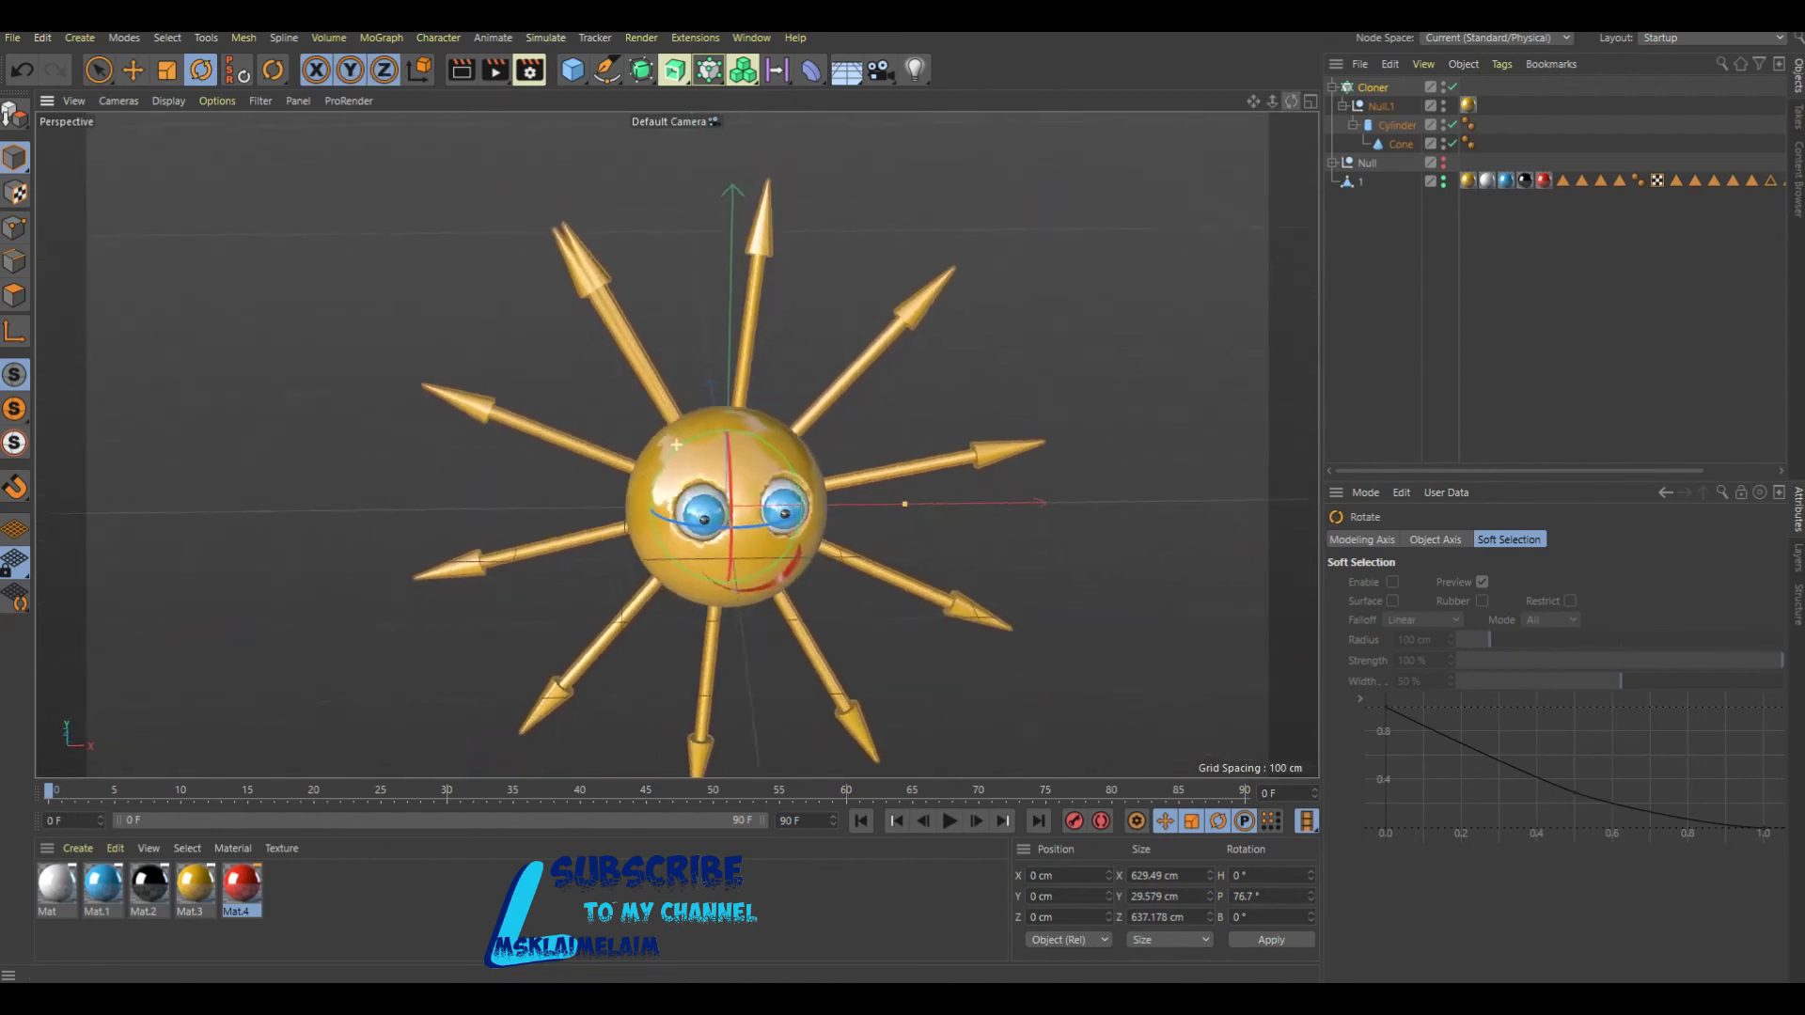
pyautogui.keyDown('alt'); pyautogui.moveTo(676, 443); pyautogui.dragTo(734, 454); pyautogui.keyUp('alt')
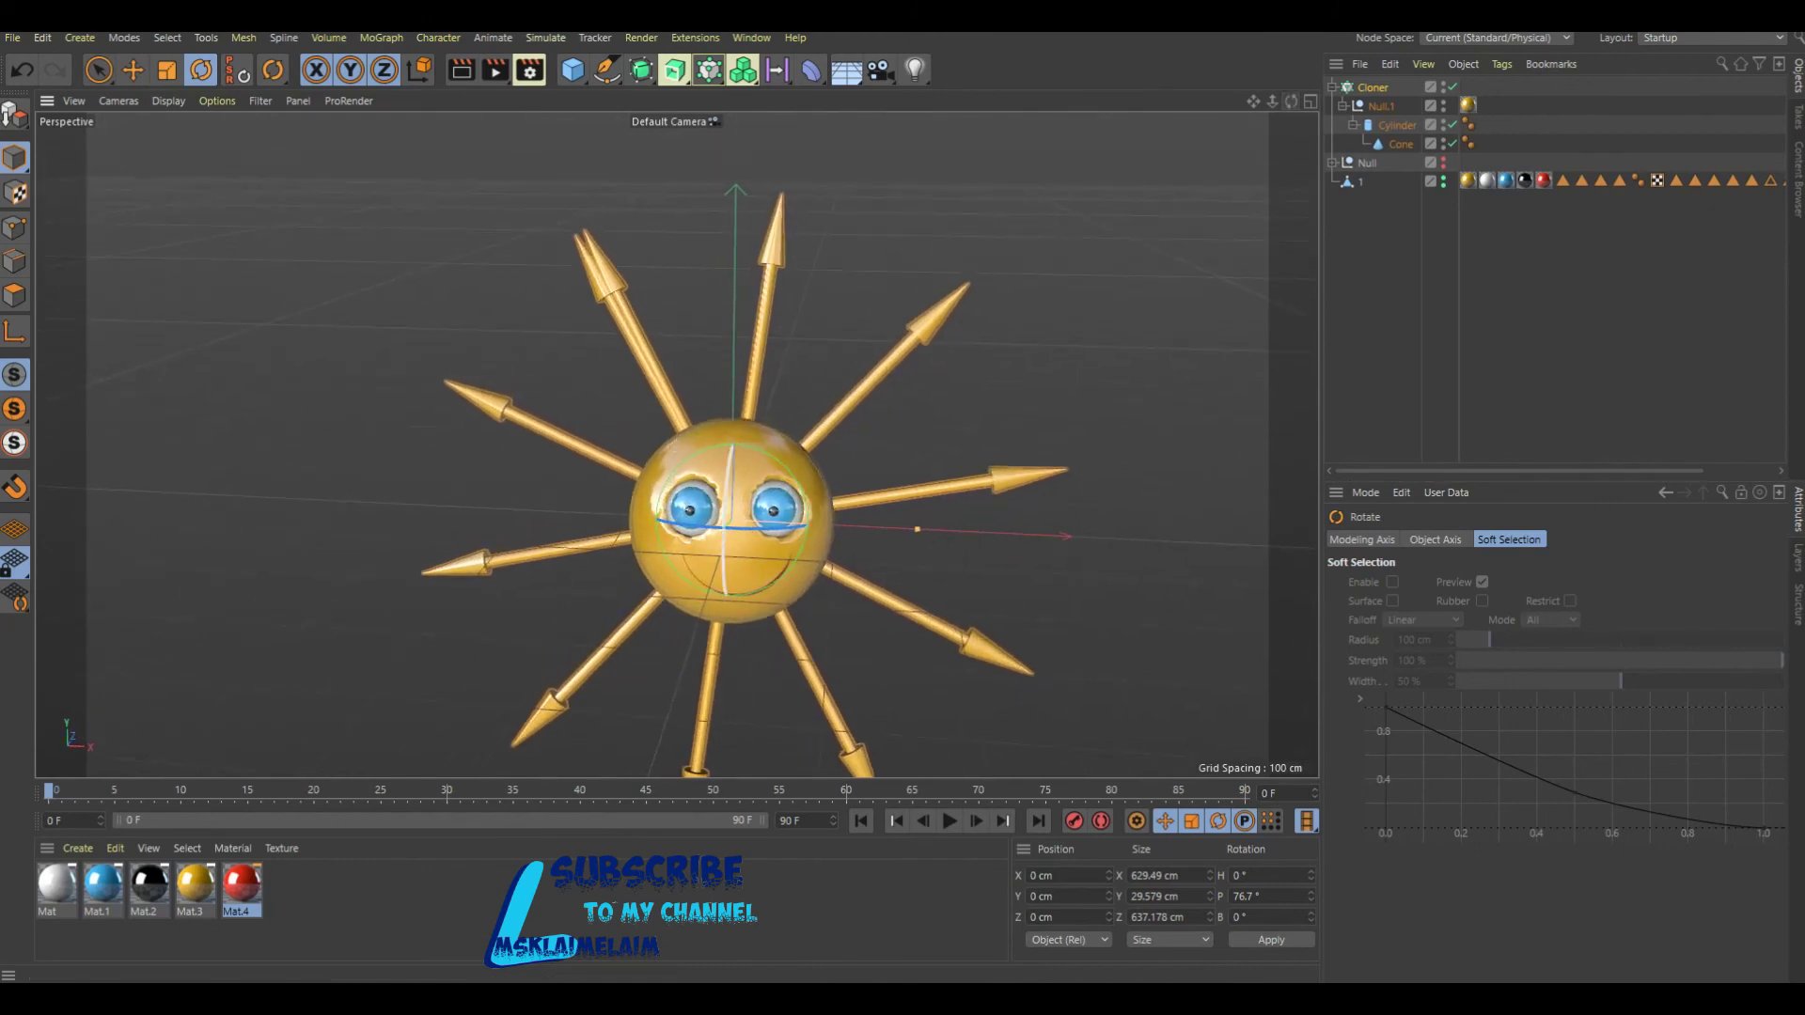
pyautogui.scroll(2, 735, 454)
pyautogui.scroll(1, 734, 454)
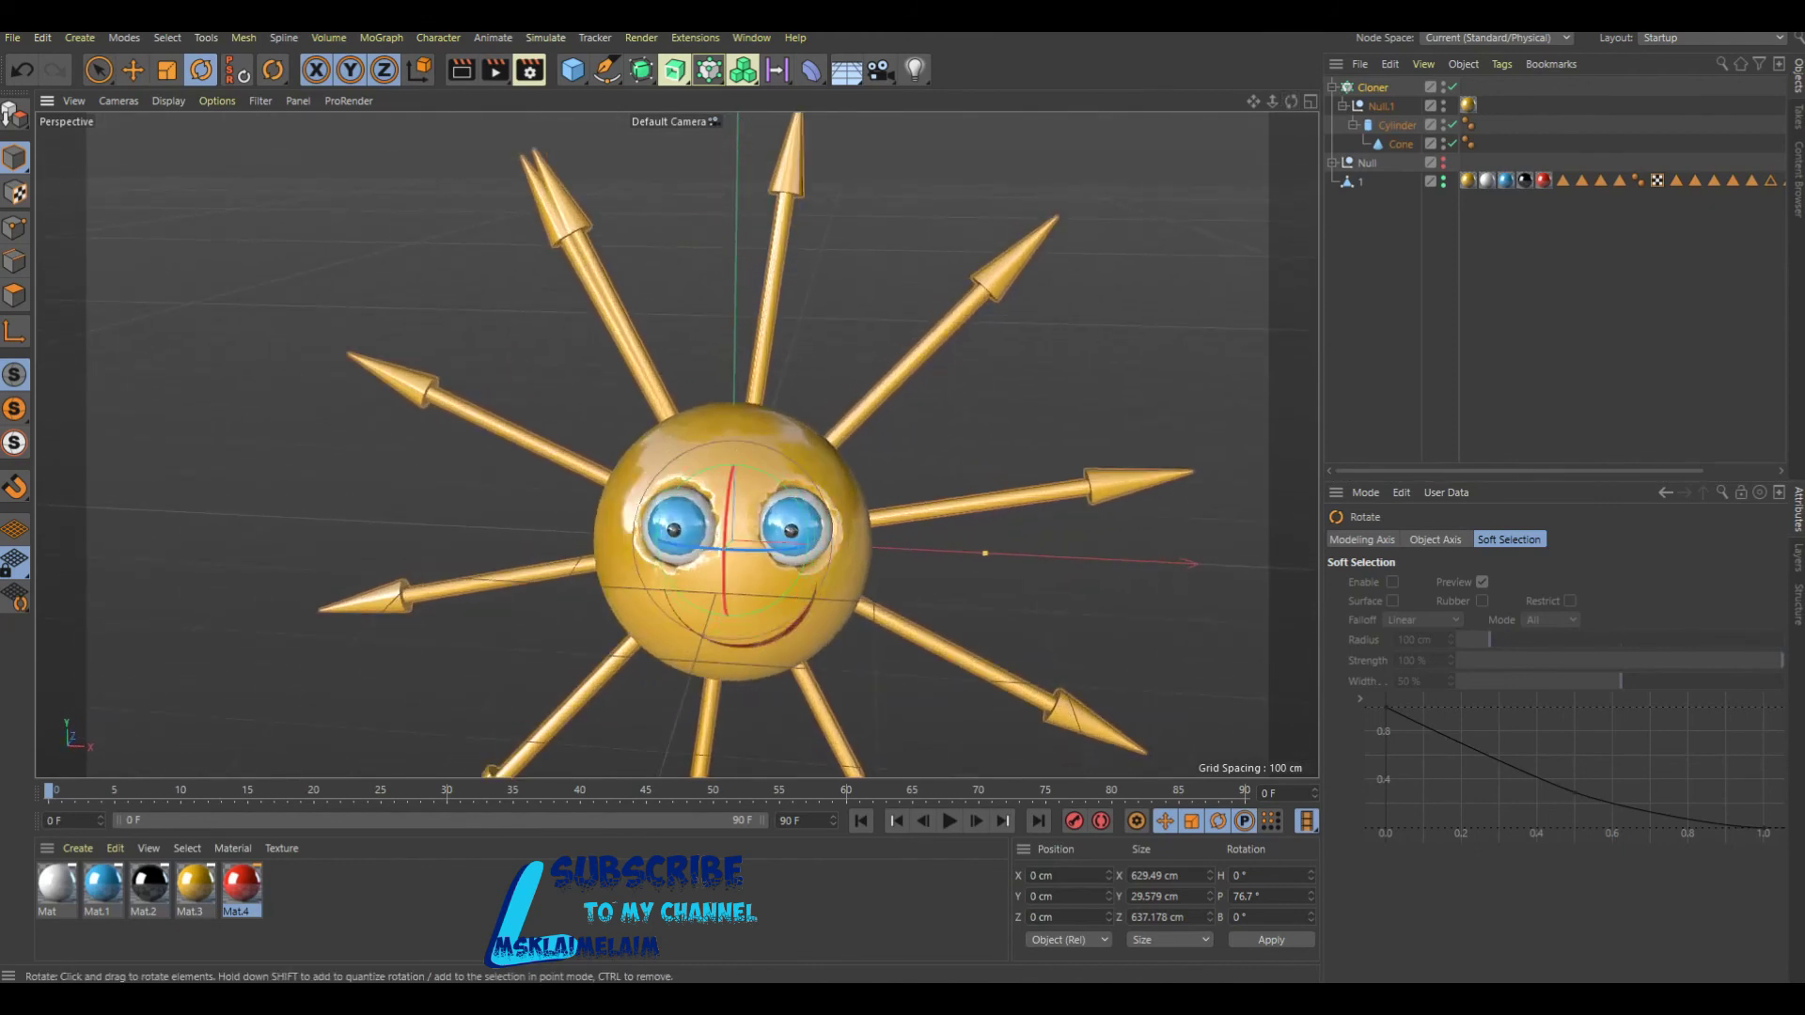
# Set the Cloner's Start Angle to 0°.
pyautogui.click(1372, 86)
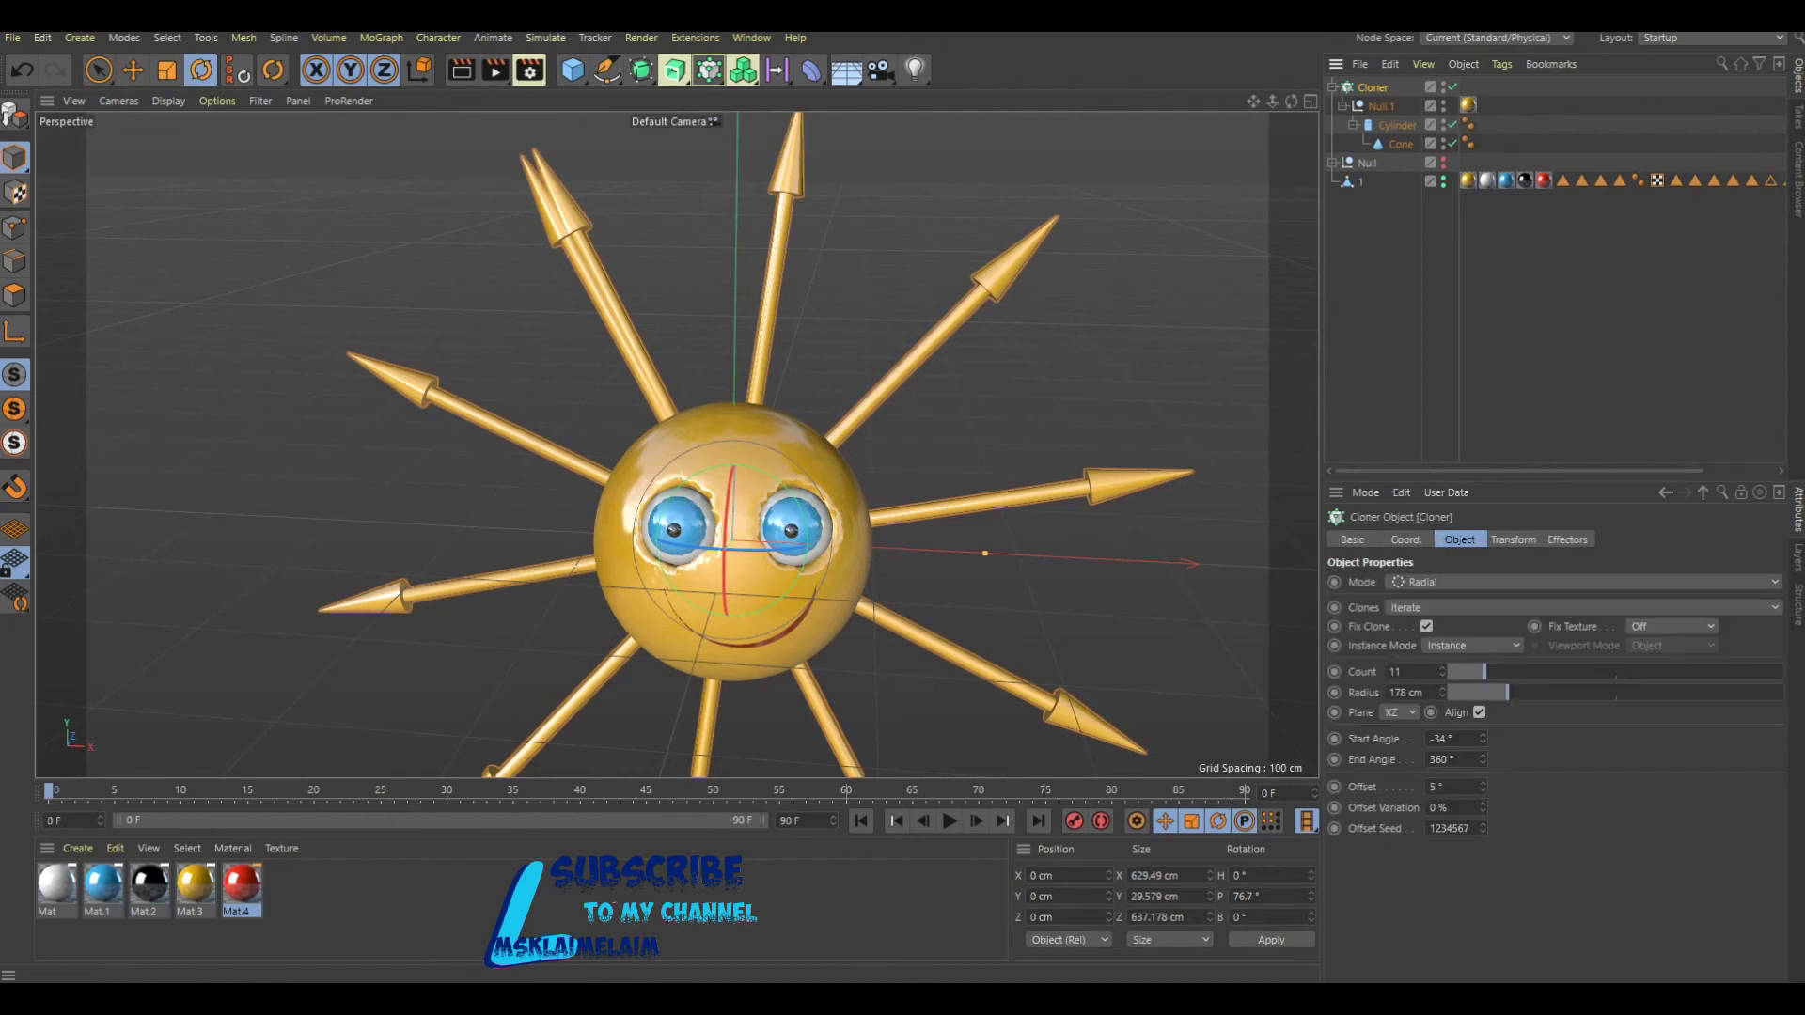
pyautogui.doubleClick(1438, 738)
pyautogui.write('0')
pyautogui.press('Return')
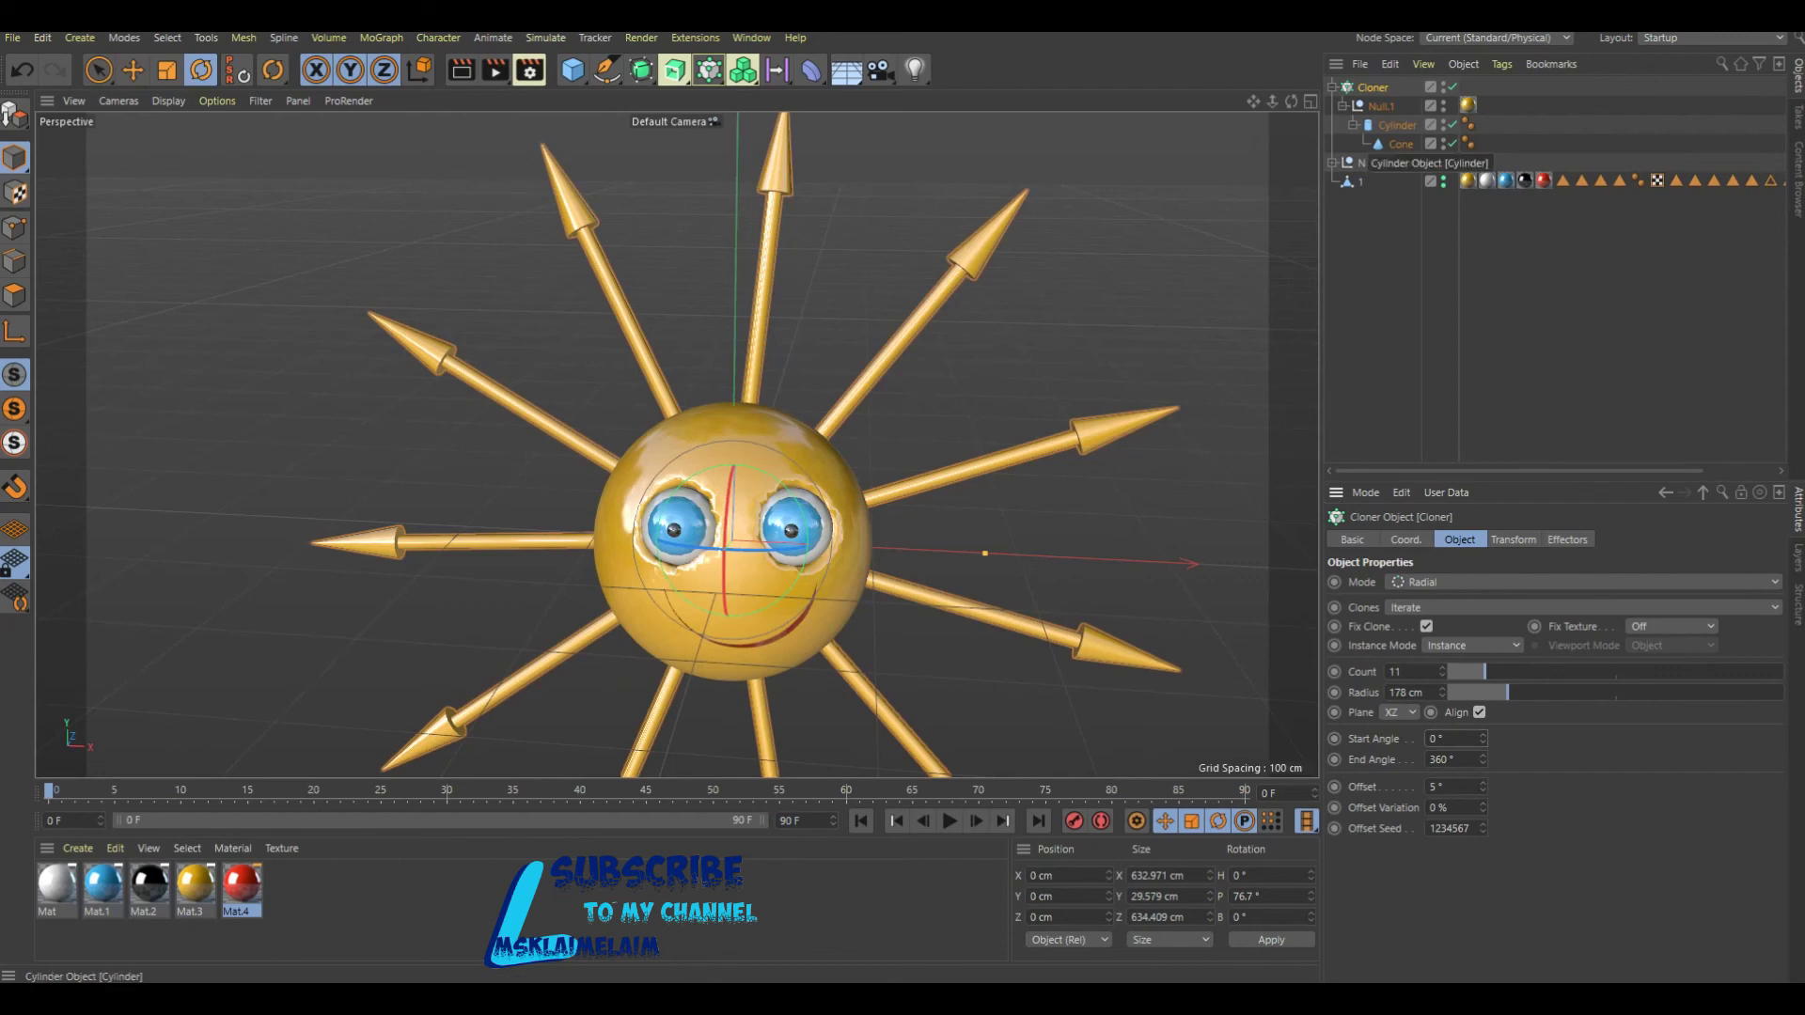
# Collapse the cone, undo an accidental cloner duplicate, and move the shaft Cylinder out of its group.
pyautogui.click(1352, 124)
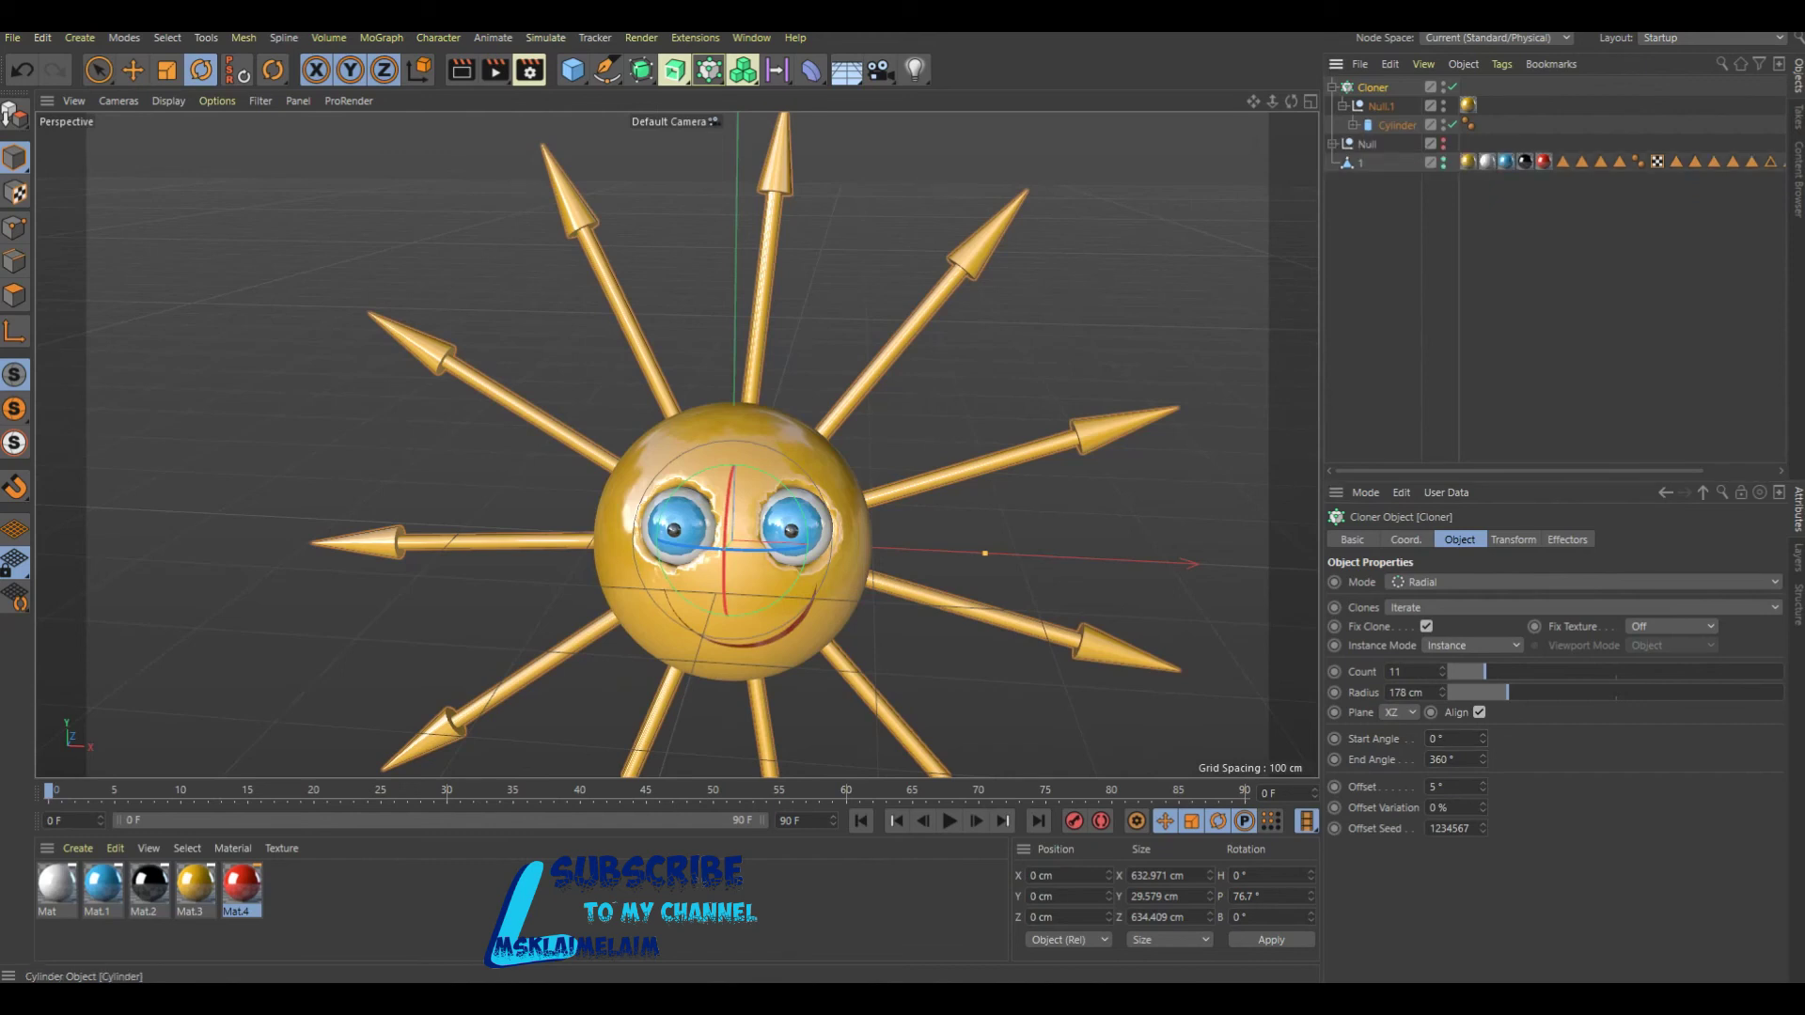
pyautogui.keyDown('ctrl'); pyautogui.moveTo(1373, 87); pyautogui.dragTo(1383, 107); pyautogui.keyUp('ctrl')
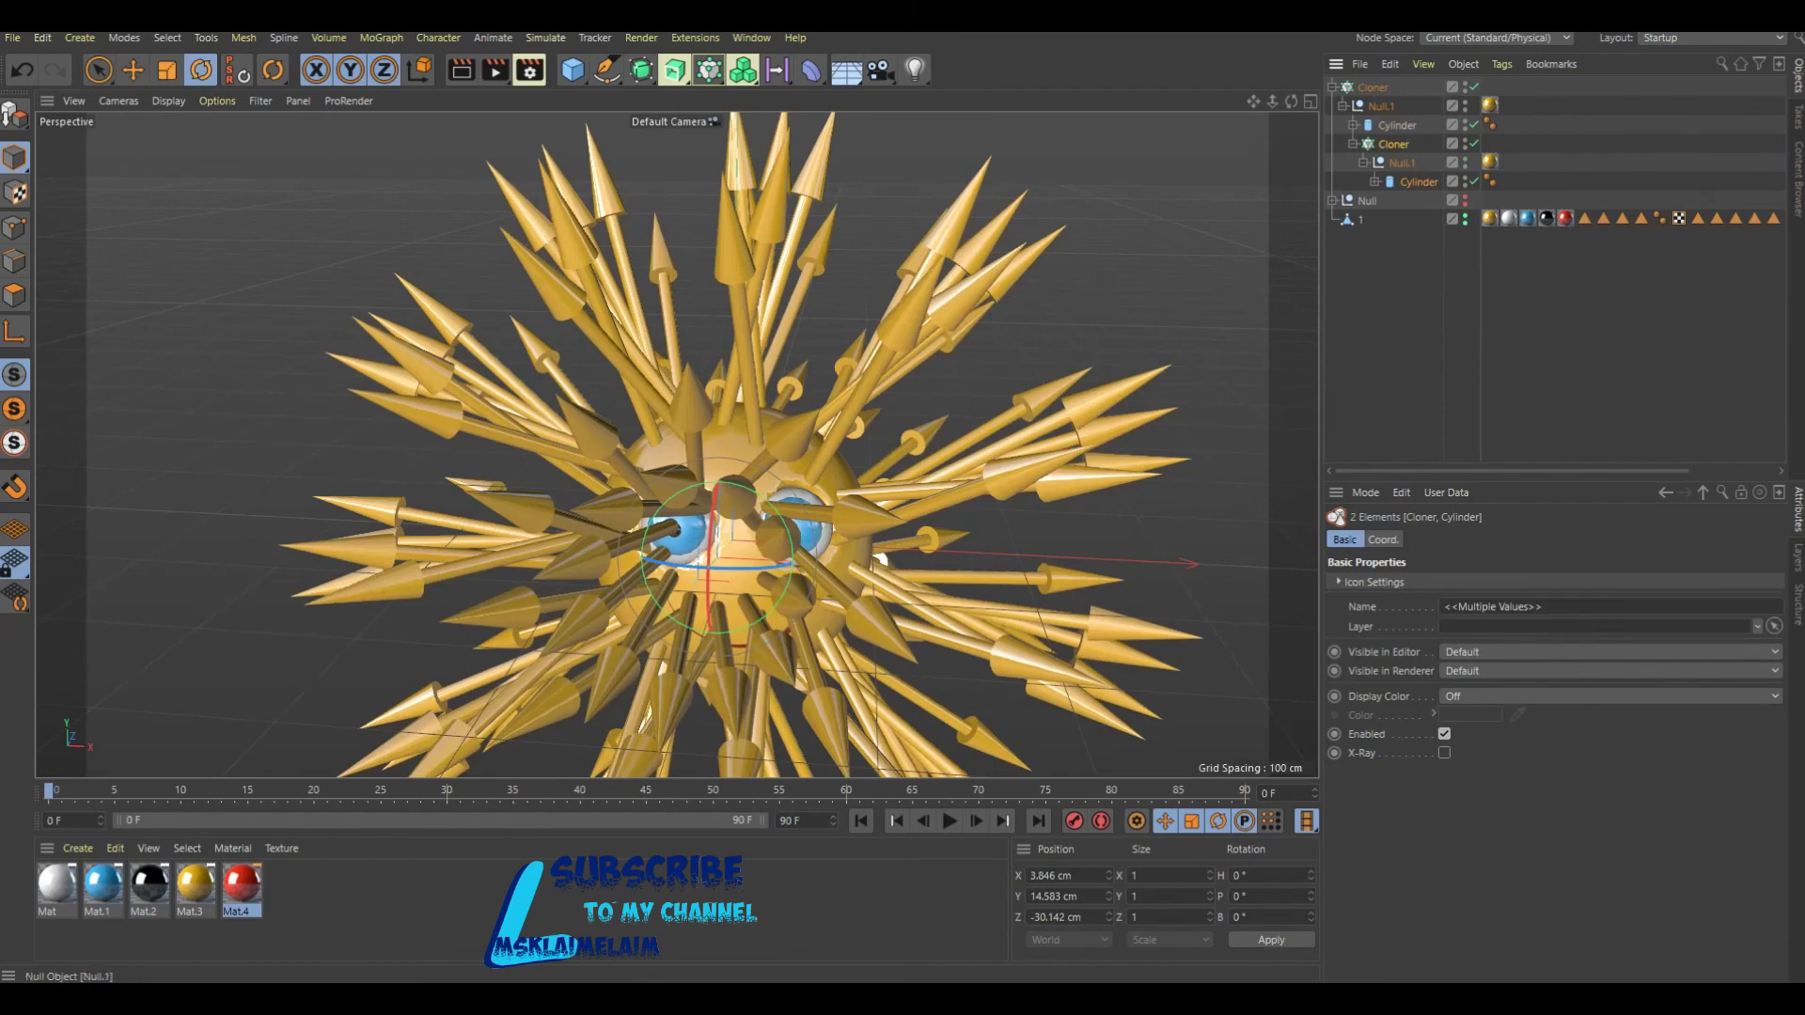
pyautogui.click(21, 70)
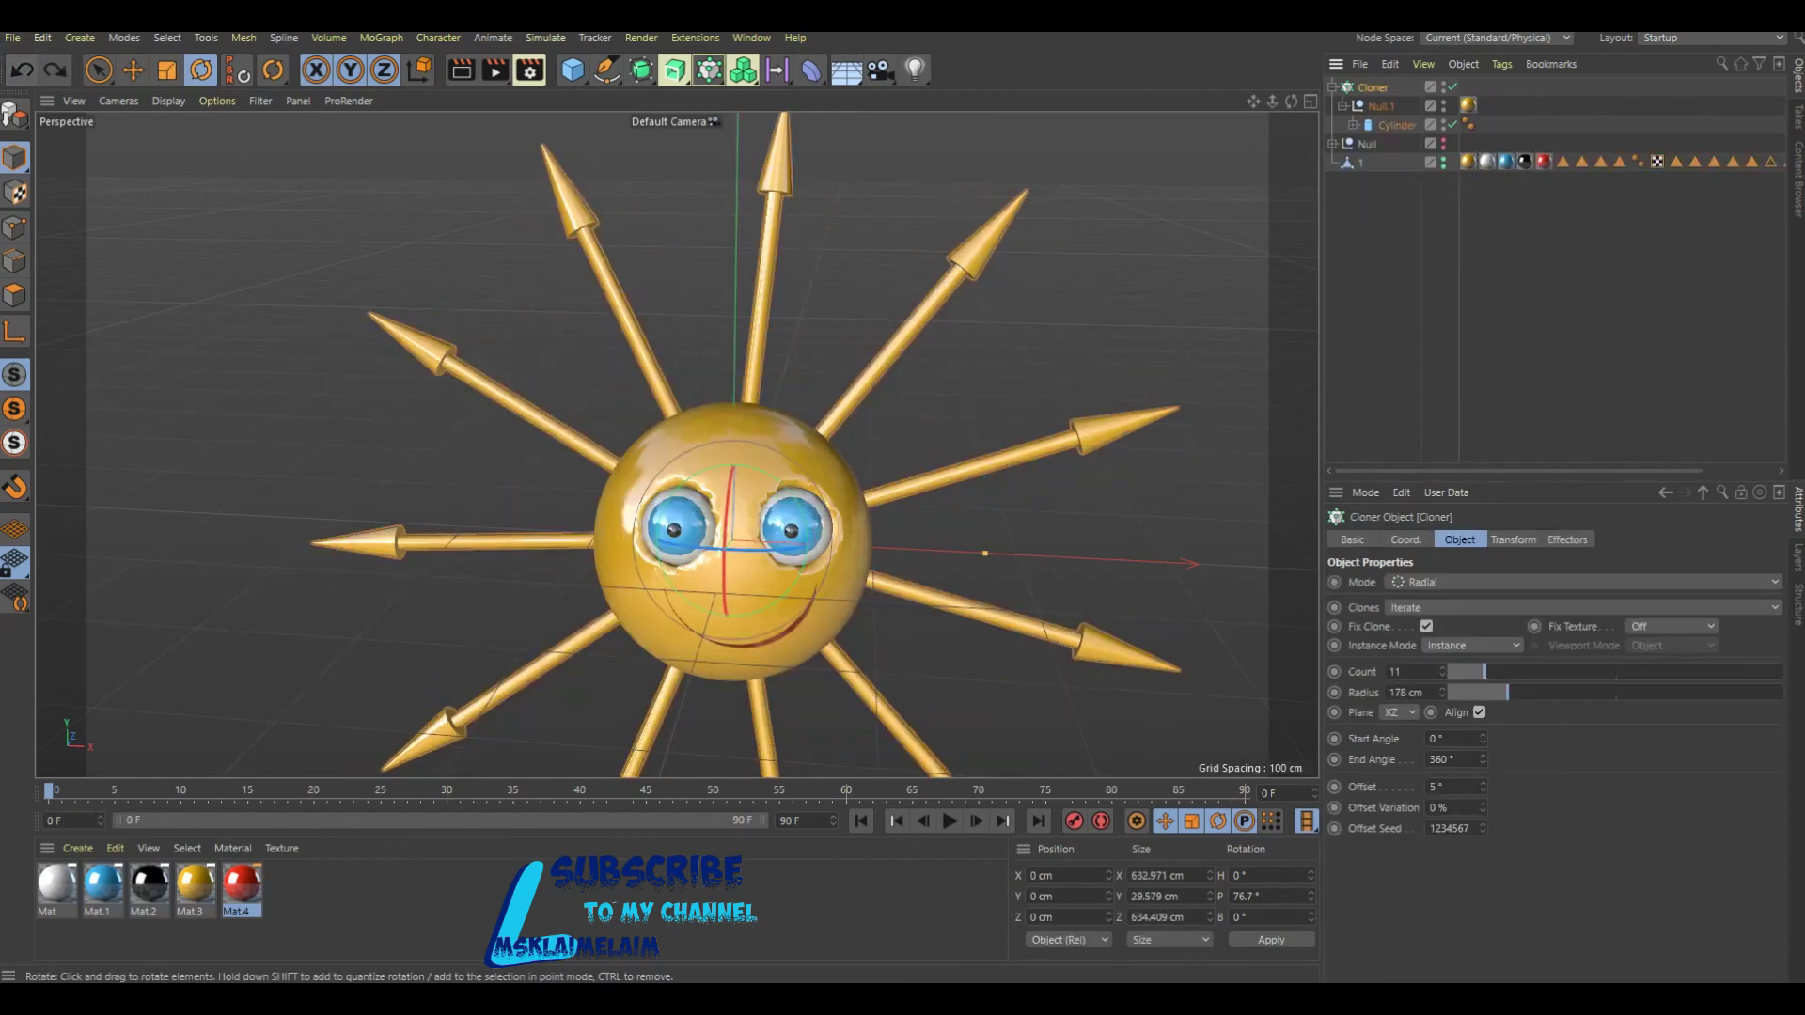
pyautogui.click(1397, 125)
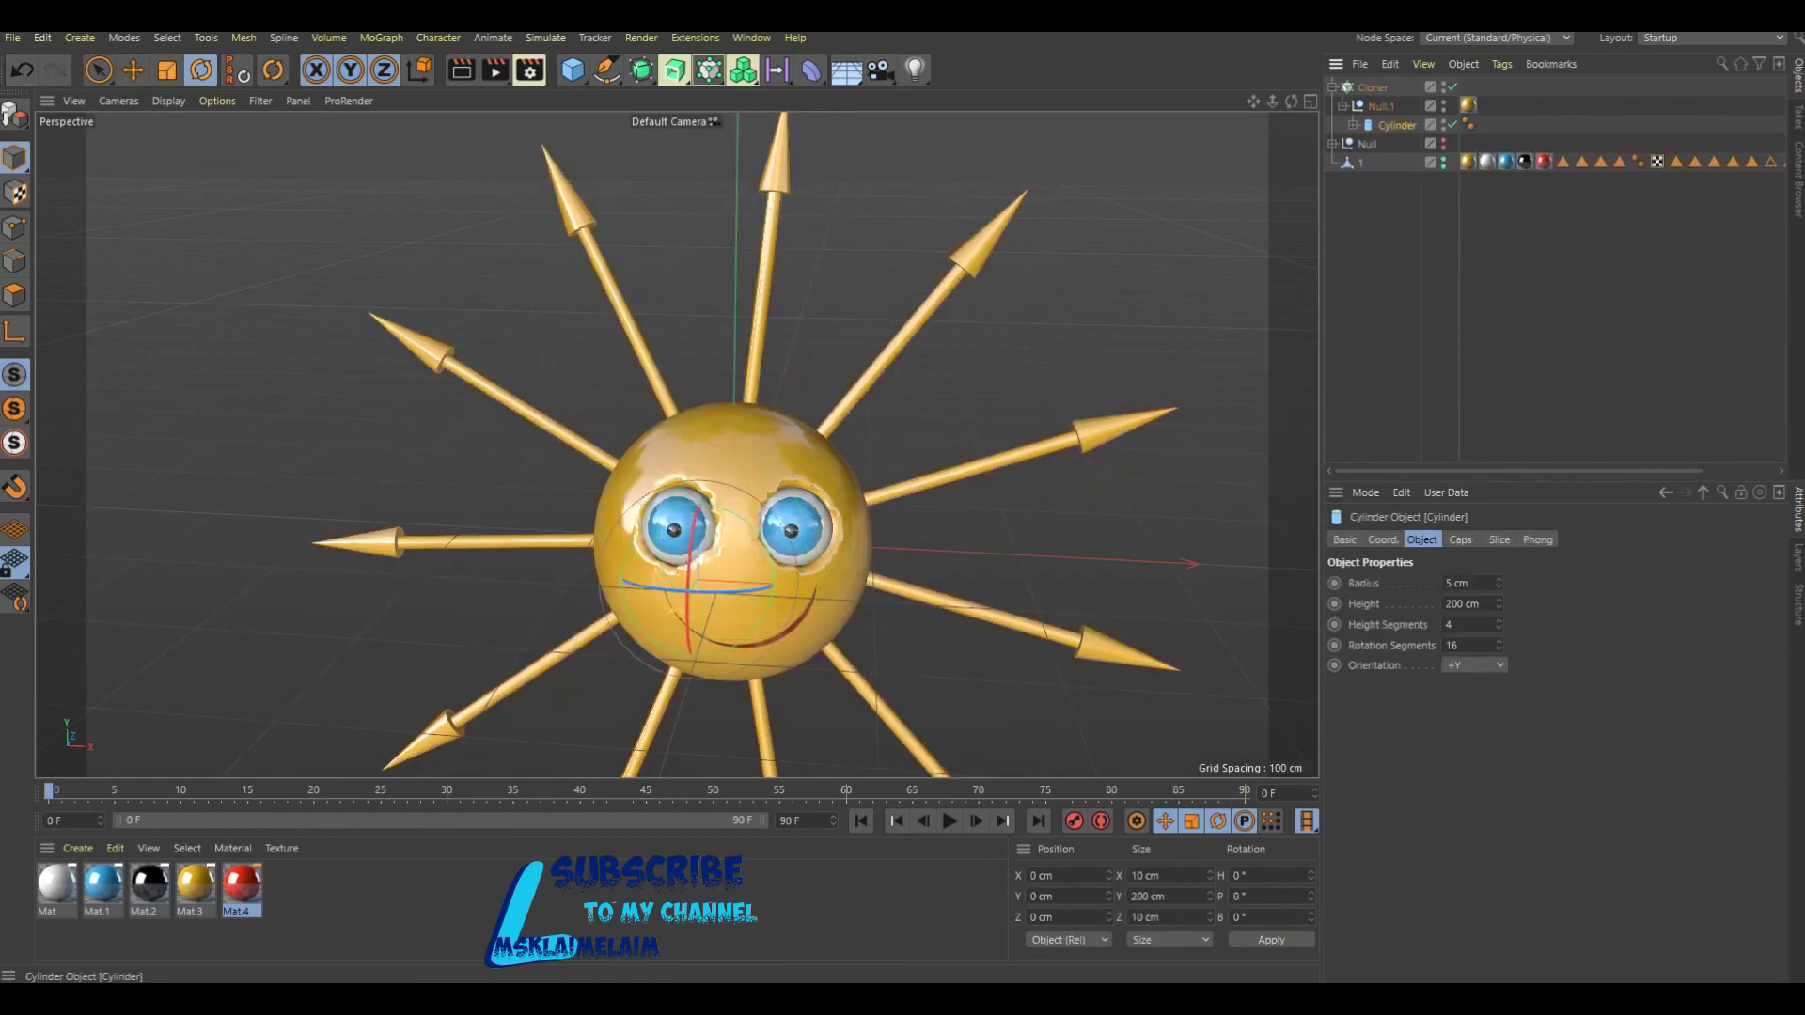
pyautogui.moveTo(1397, 125); pyautogui.dragTo(1376, 174)
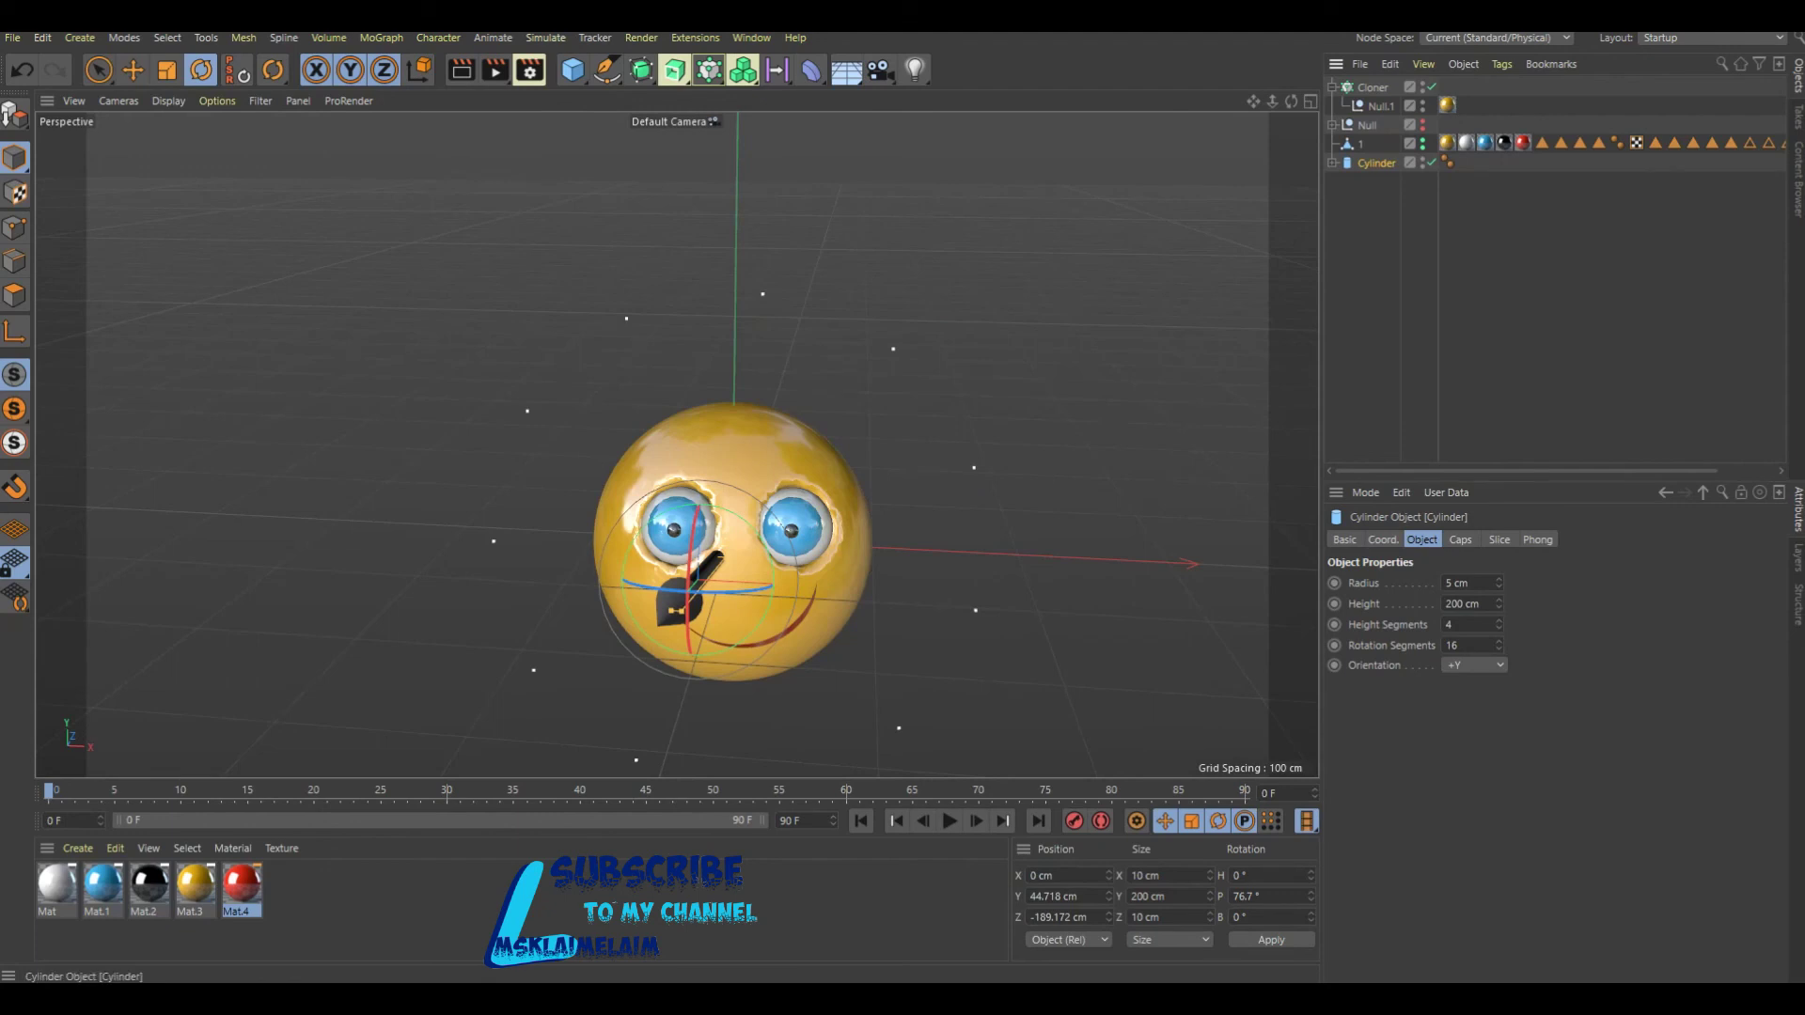
# Duplicate the shaft Cylinder and give the copy a 137 cm height and adjusted radius.
pyautogui.hotkey('ctrl', 'c')
pyautogui.hotkey('ctrl', 'v')
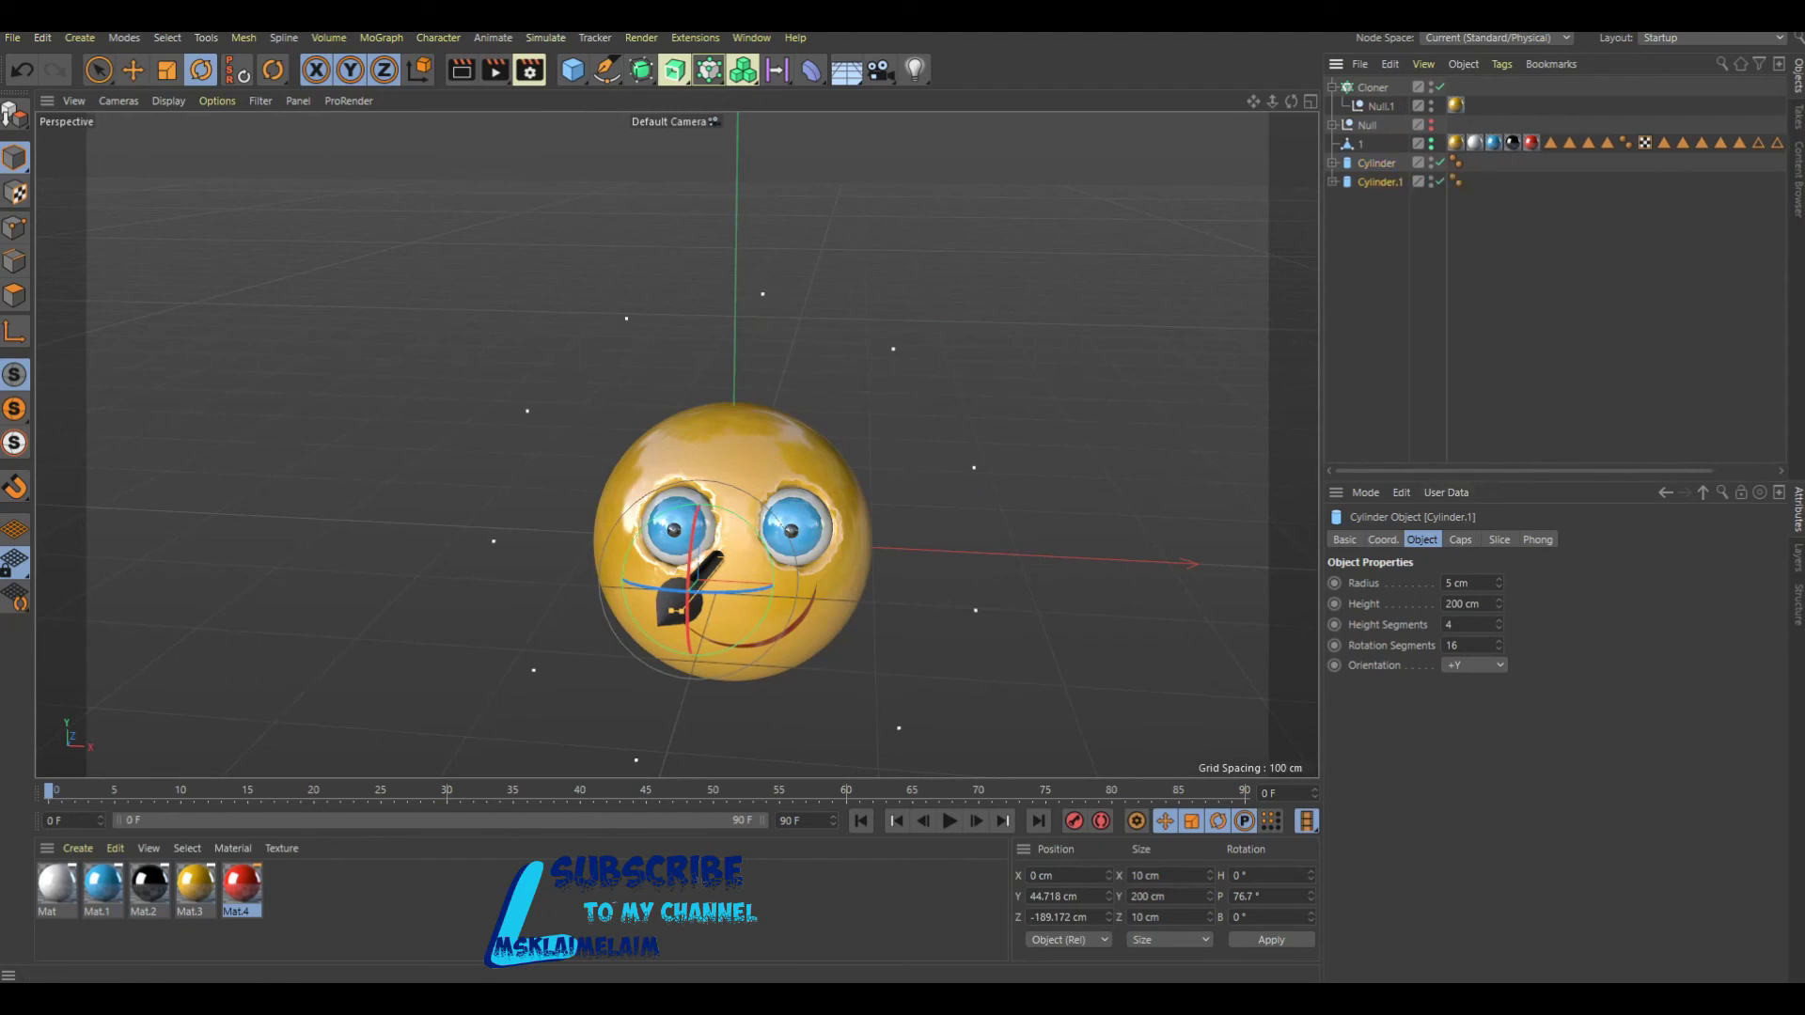
pyautogui.moveTo(1499, 603); pyautogui.dragTo(1499, 649)
pyautogui.moveTo(1498, 583); pyautogui.dragTo(1499, 639)
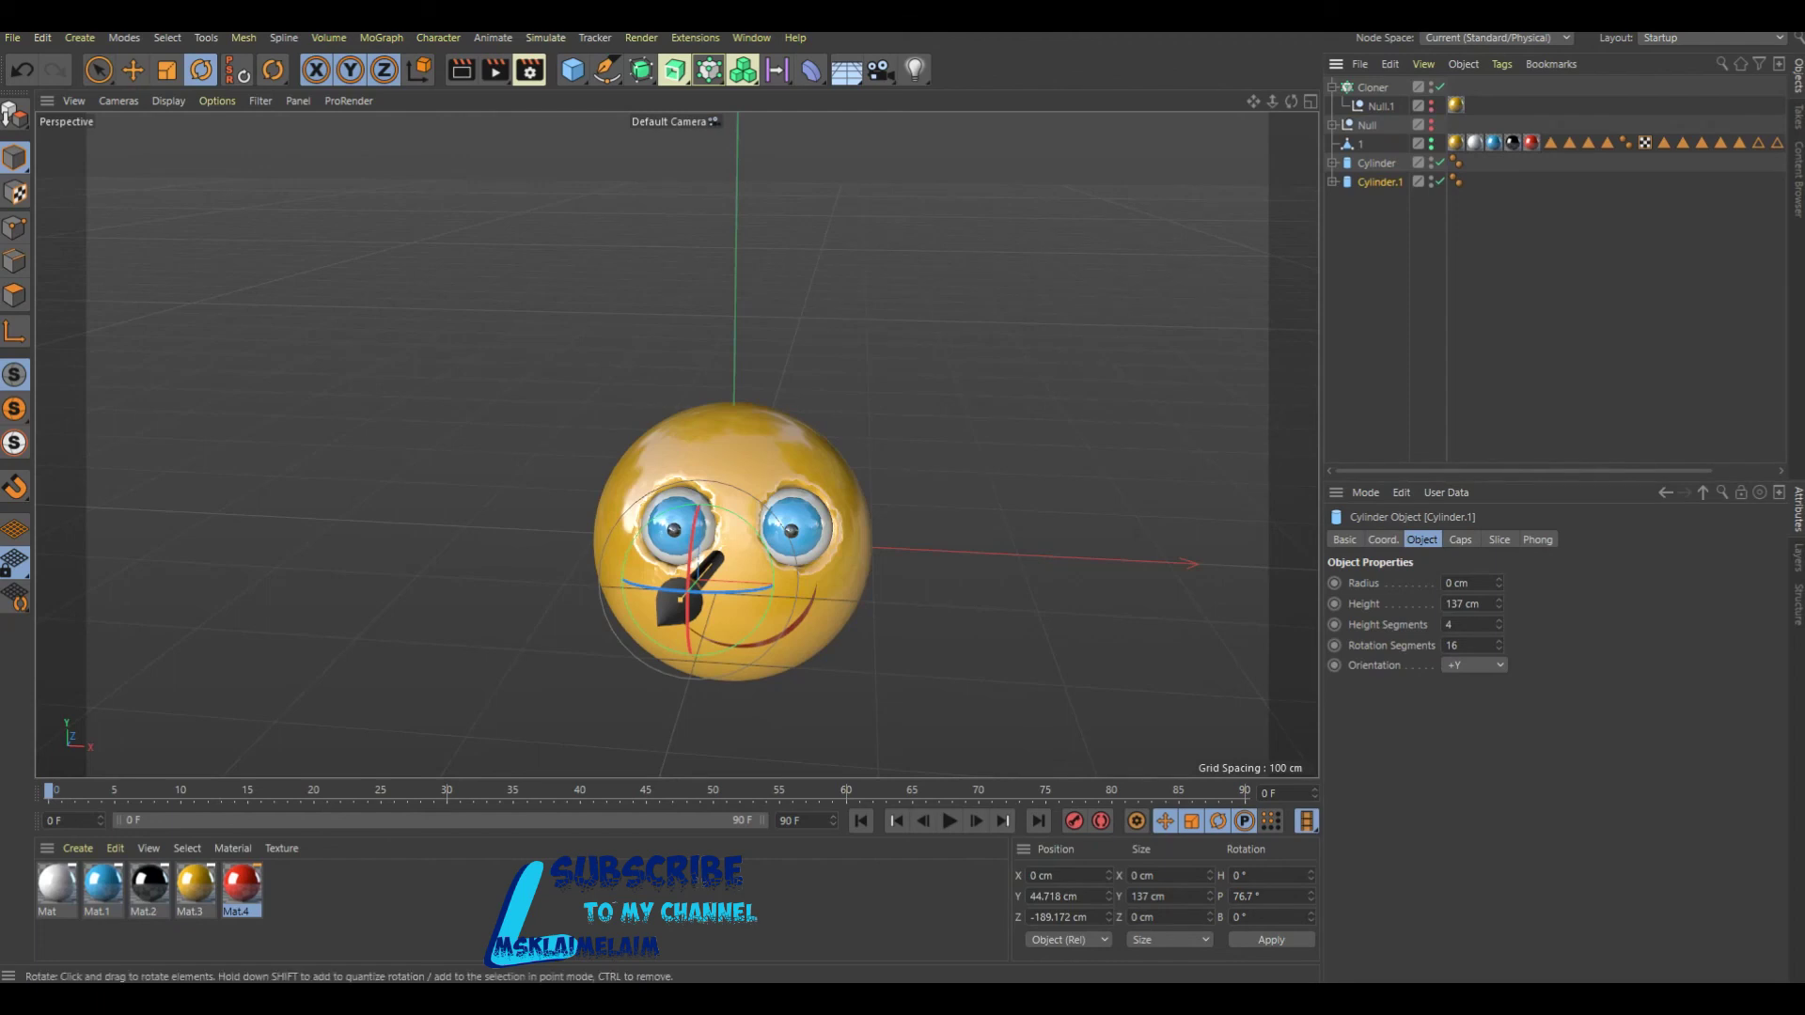
pyautogui.keyDown('alt'); pyautogui.moveTo(771, 442); pyautogui.dragTo(676, 444); pyautogui.keyUp('alt')
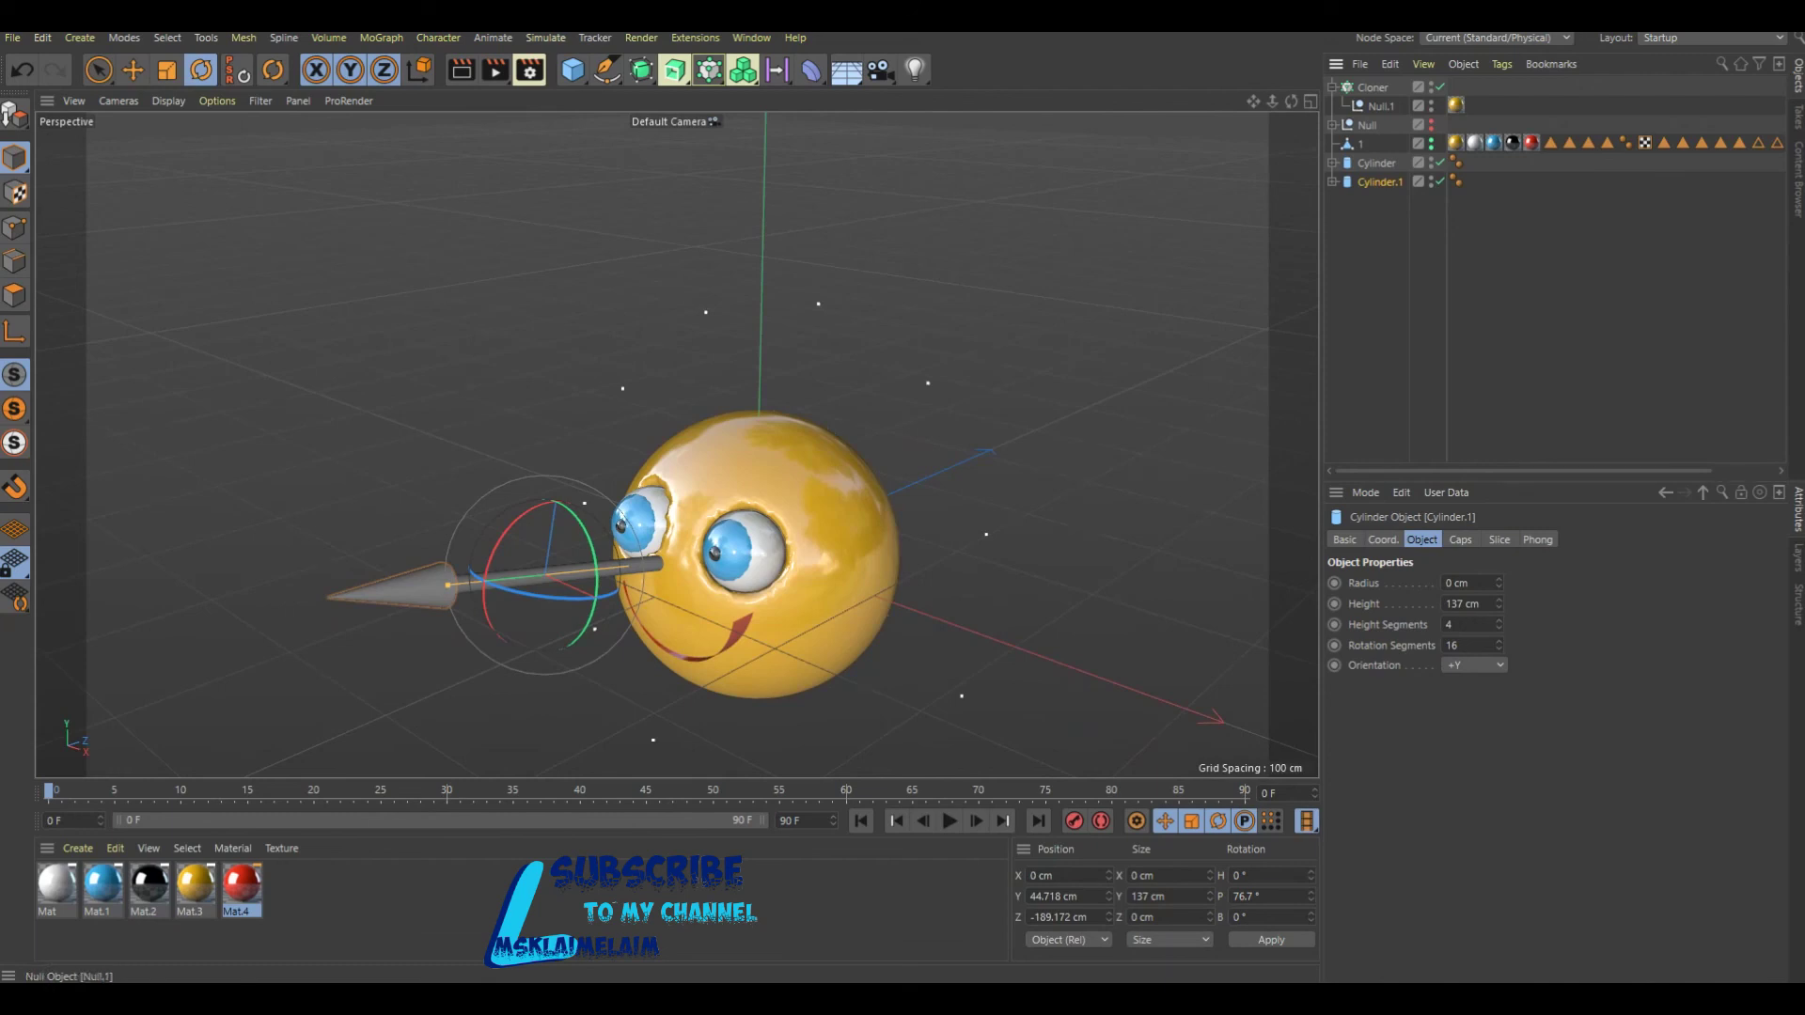
pyautogui.press('Up')
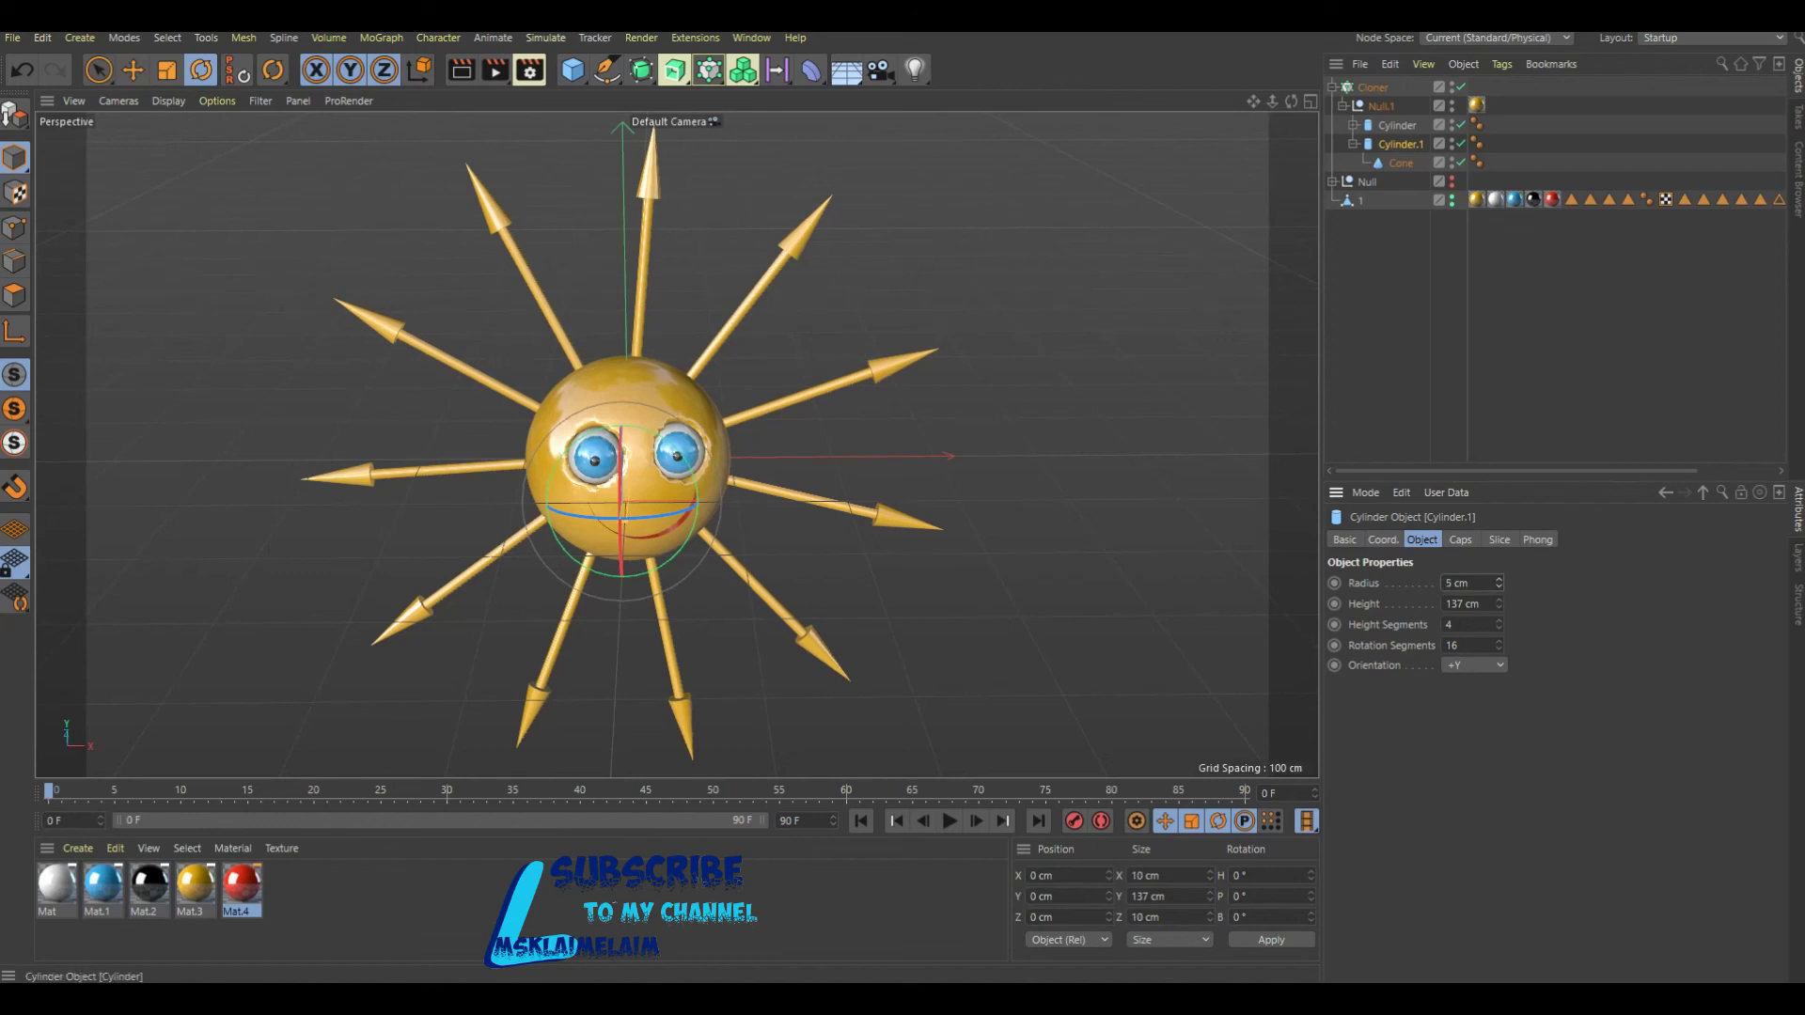
# Delete the extra Cylinder.1 with its cone and raise the Cloner count to 16.
pyautogui.click(1460, 124)
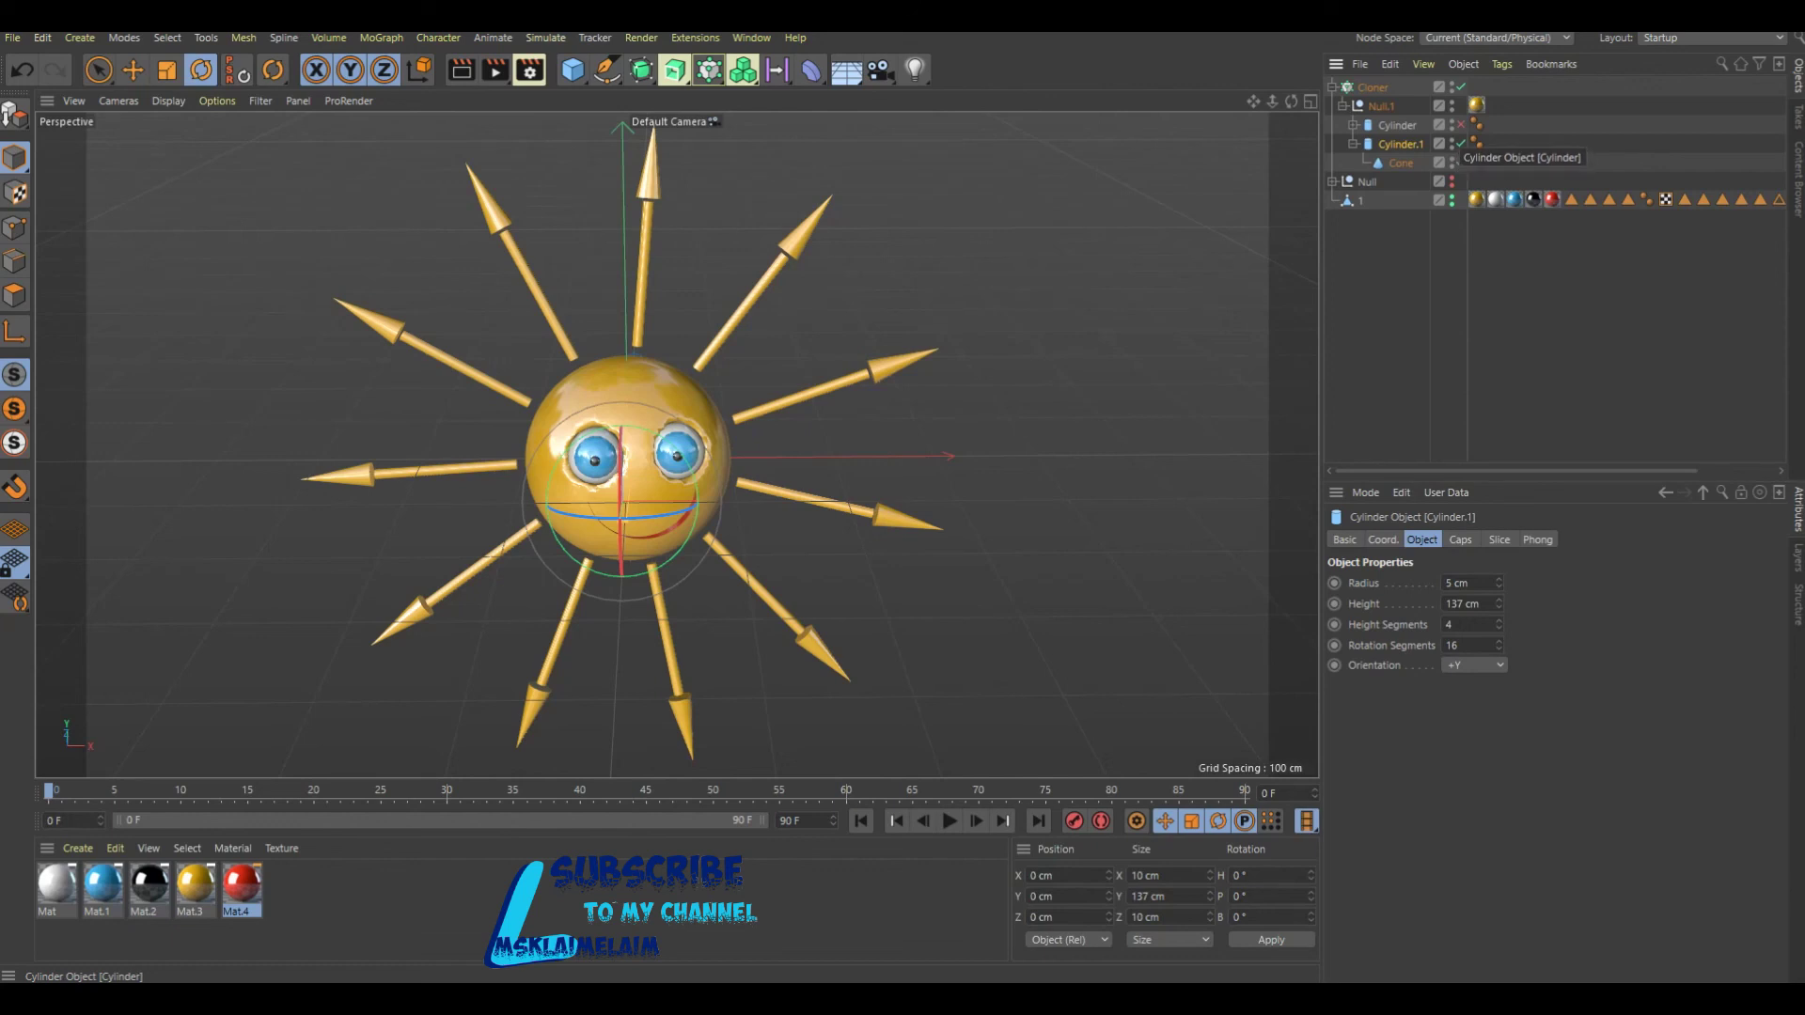
pyautogui.click(1460, 124)
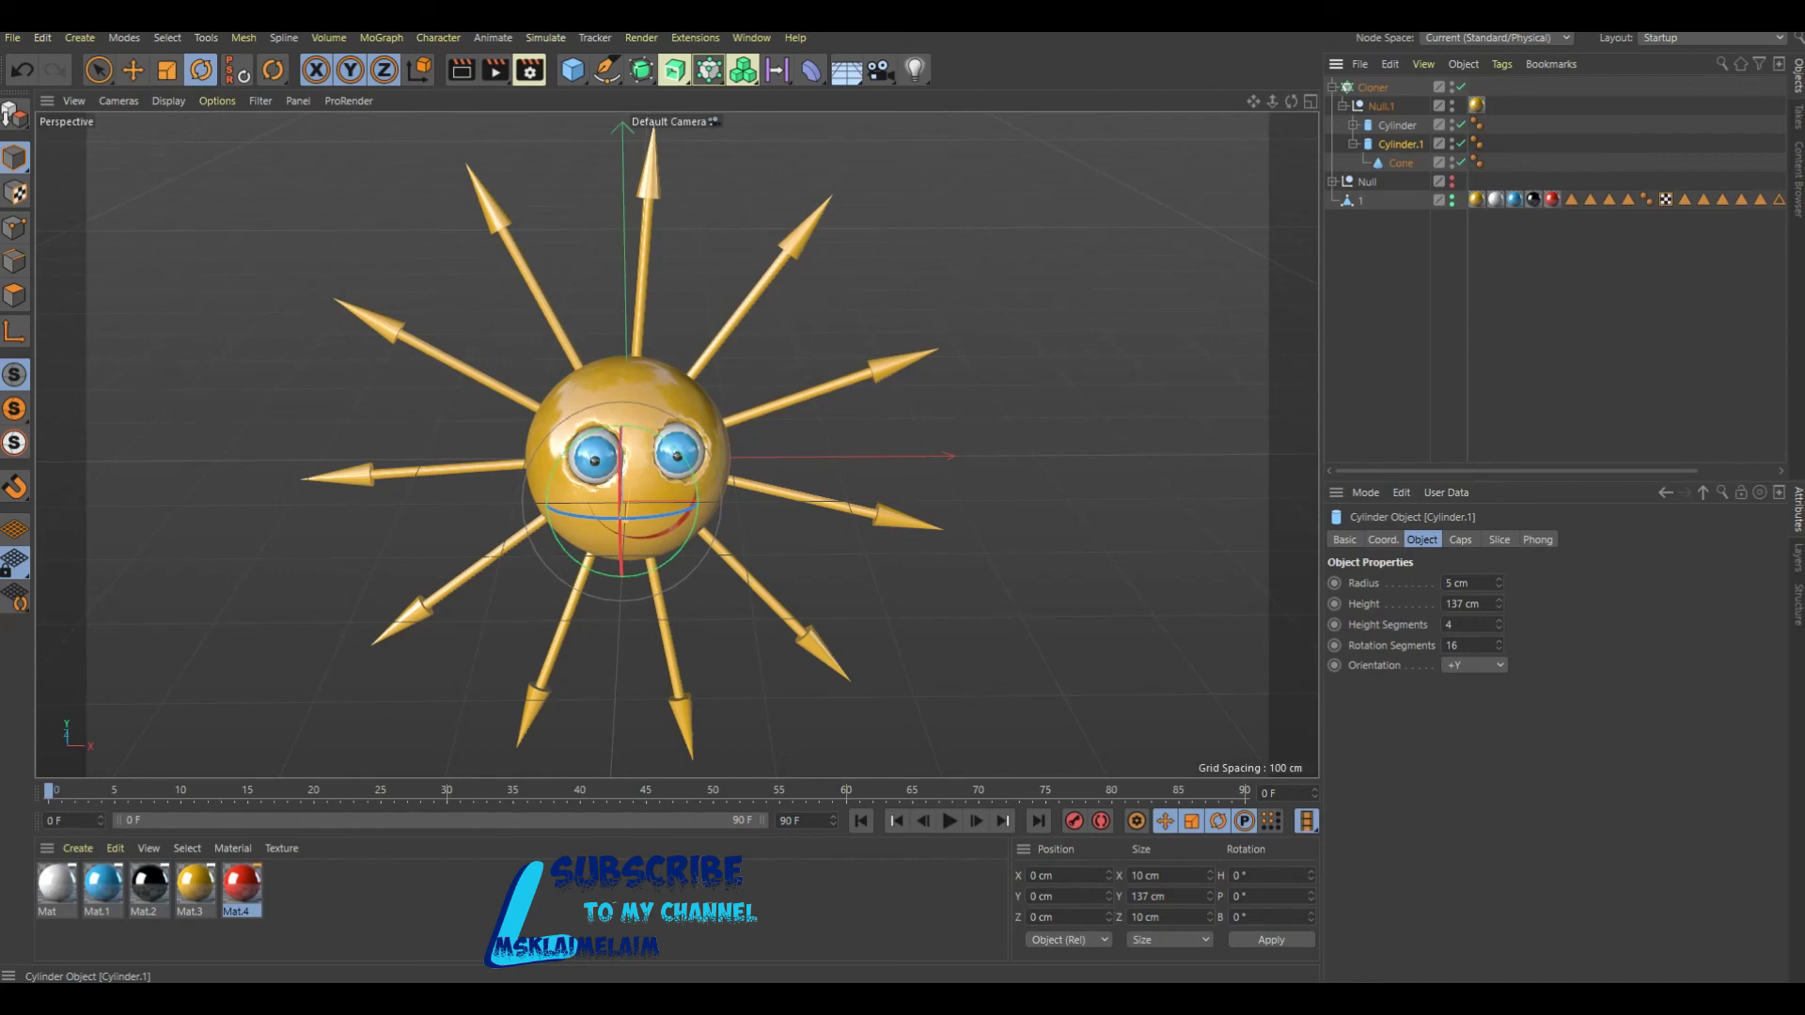
pyautogui.press('Delete')
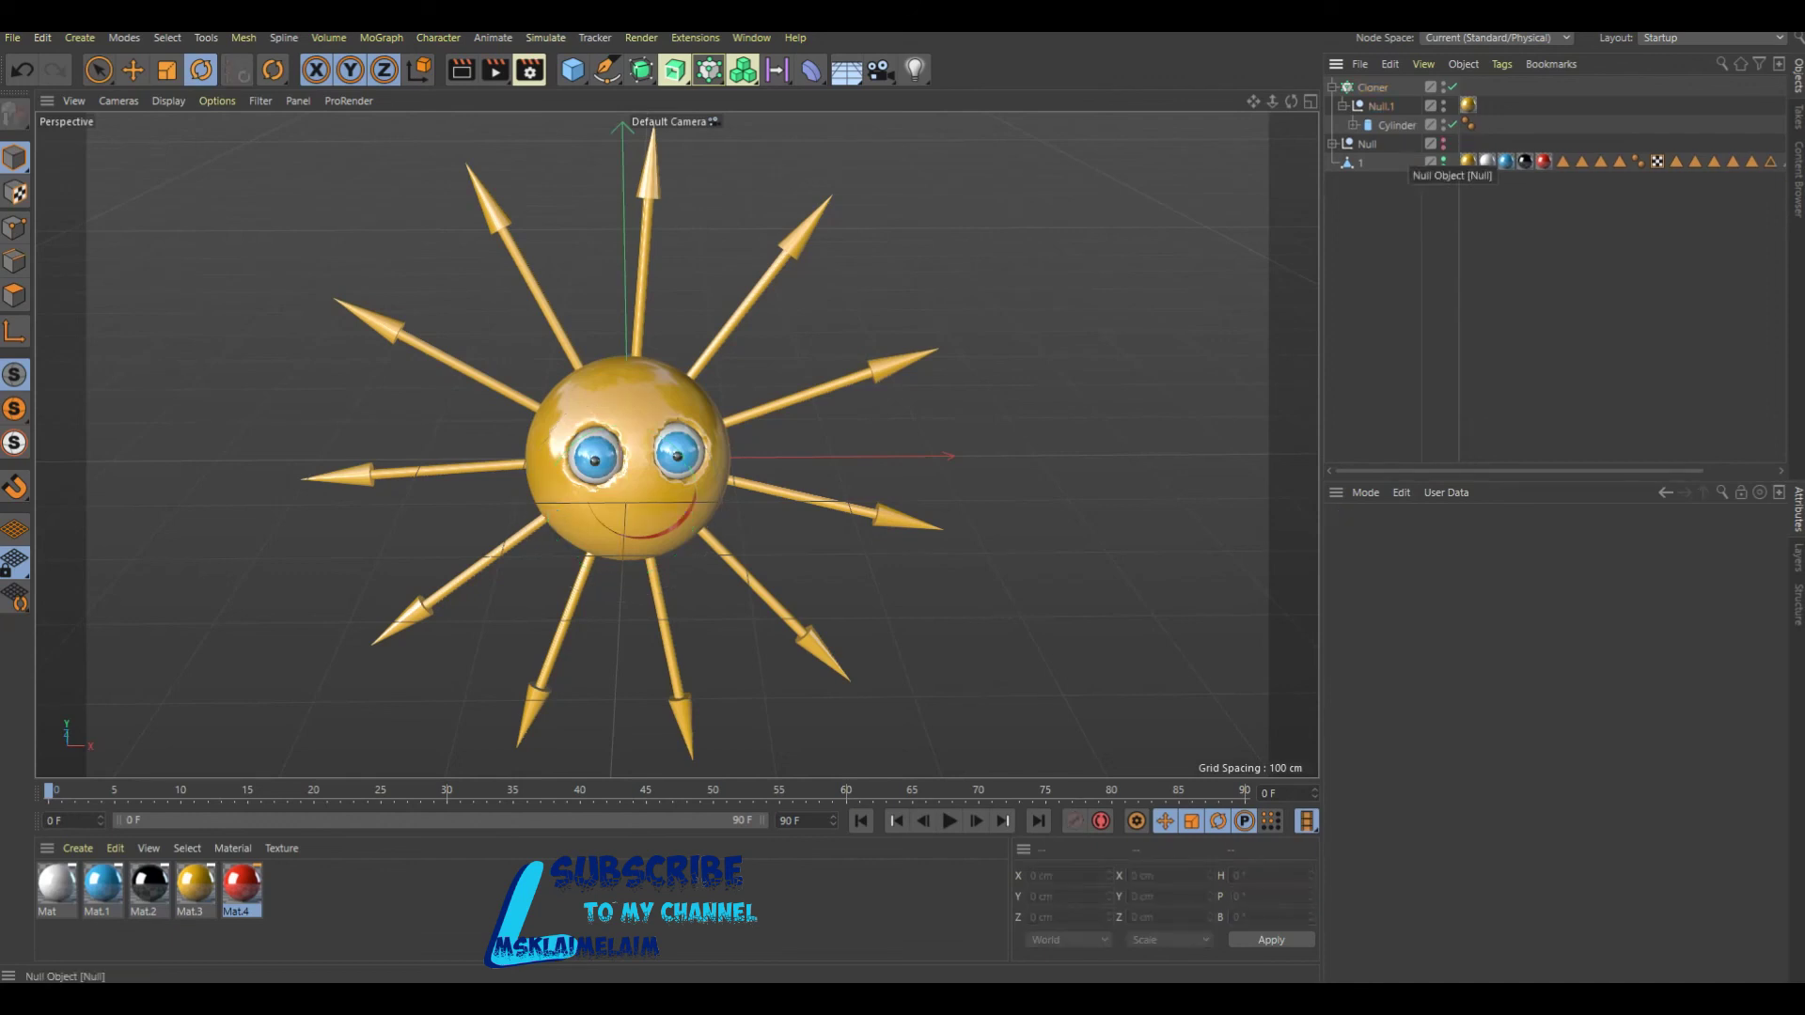
pyautogui.click(1372, 87)
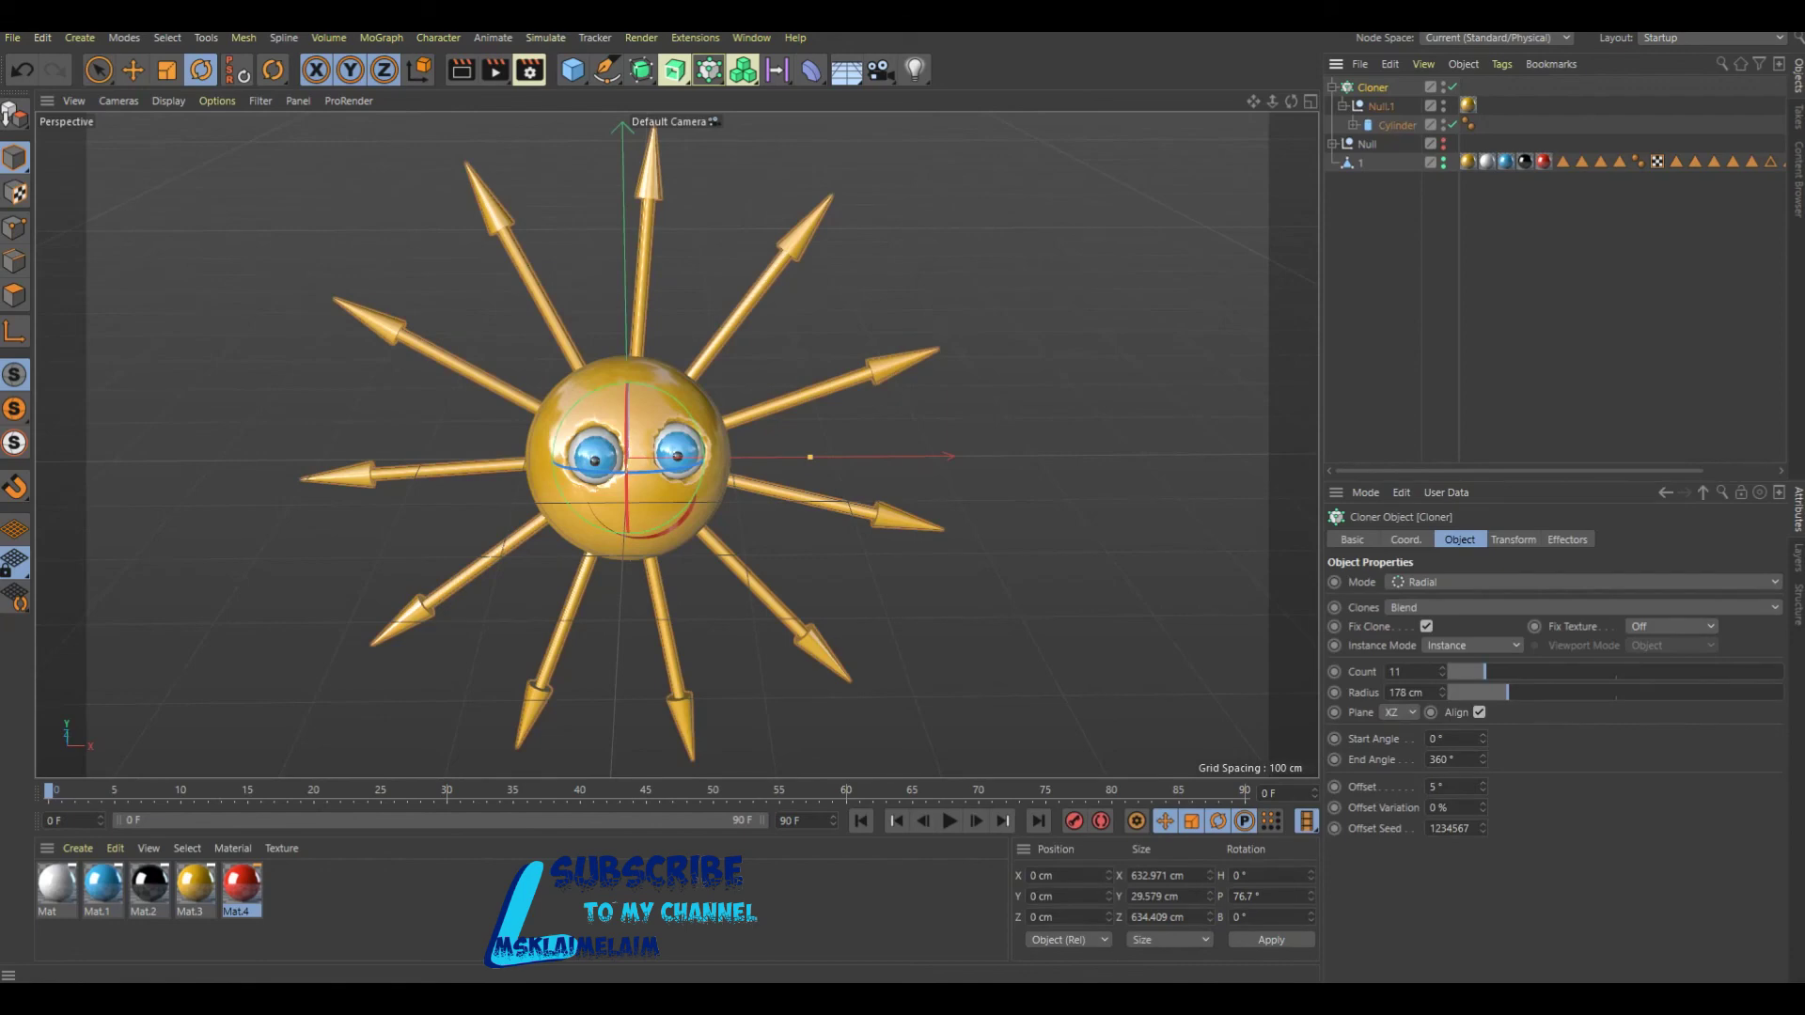
pyautogui.moveTo(1485, 672); pyautogui.dragTo(1502, 671)
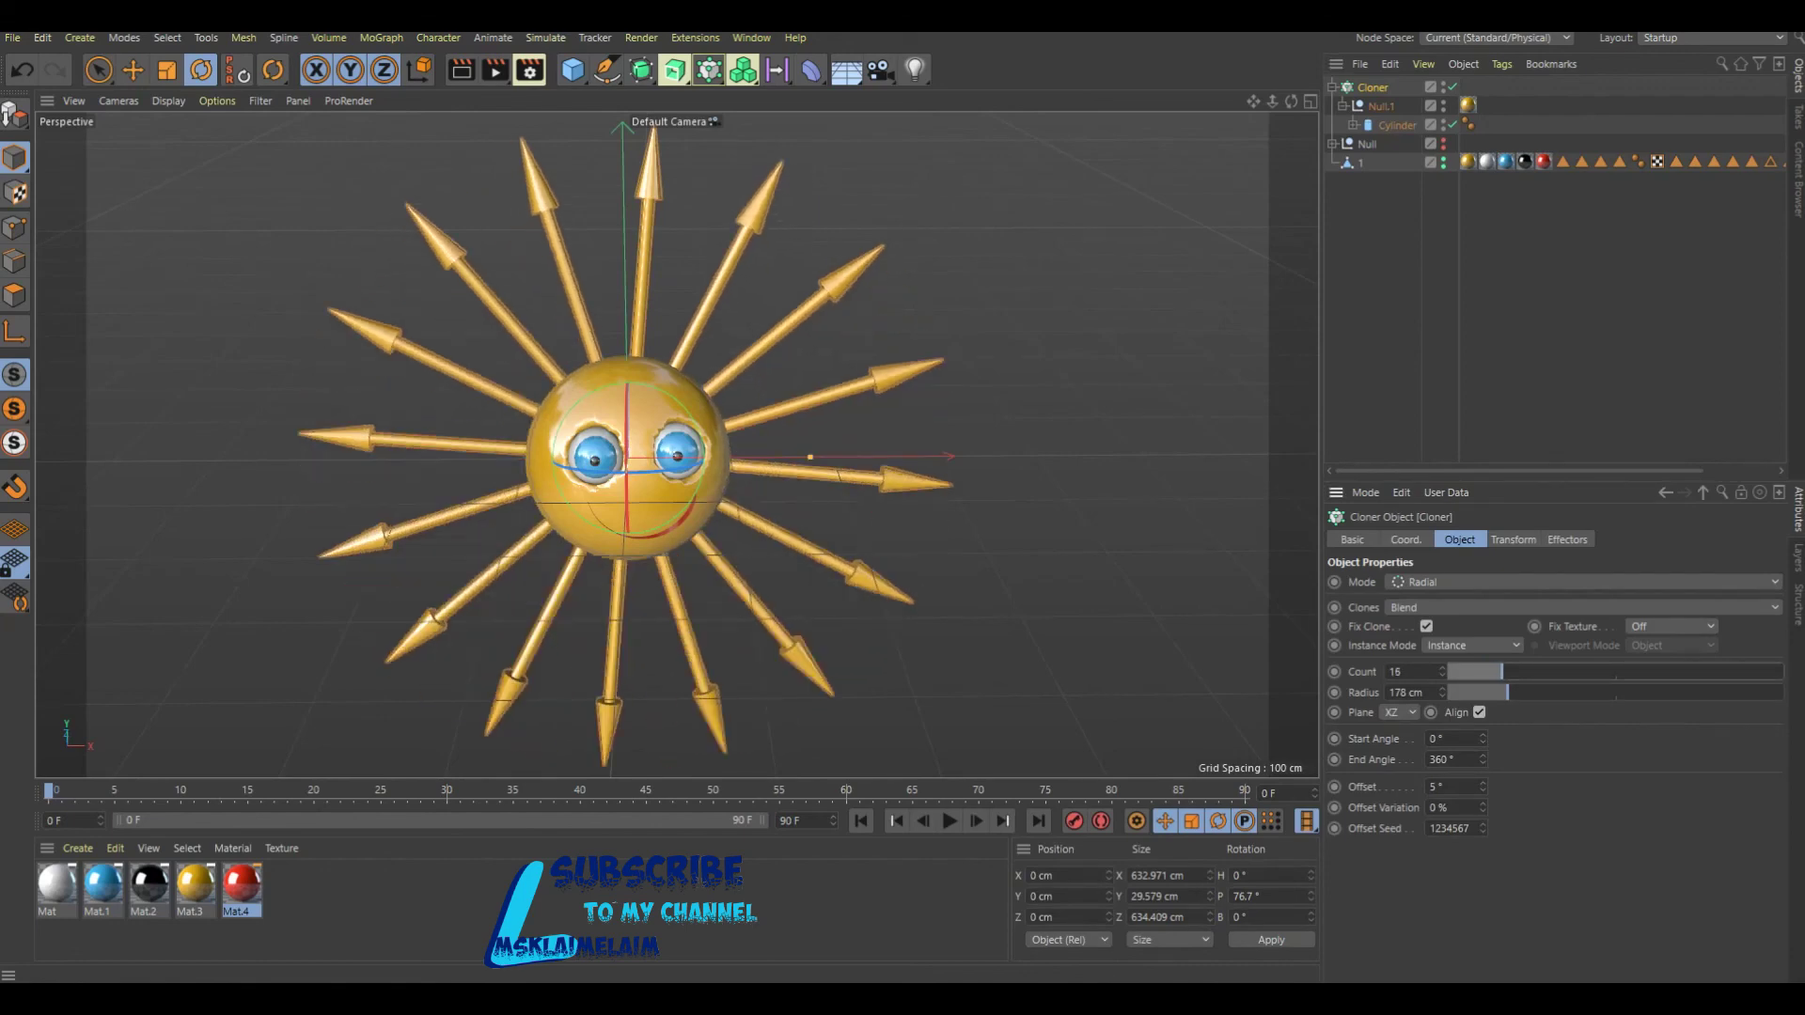
# Render viewport previews of the 16-ray sun from two orbit angles.
pyautogui.keyDown('alt'); pyautogui.moveTo(715, 451); pyautogui.dragTo(681, 449); pyautogui.keyUp('alt')
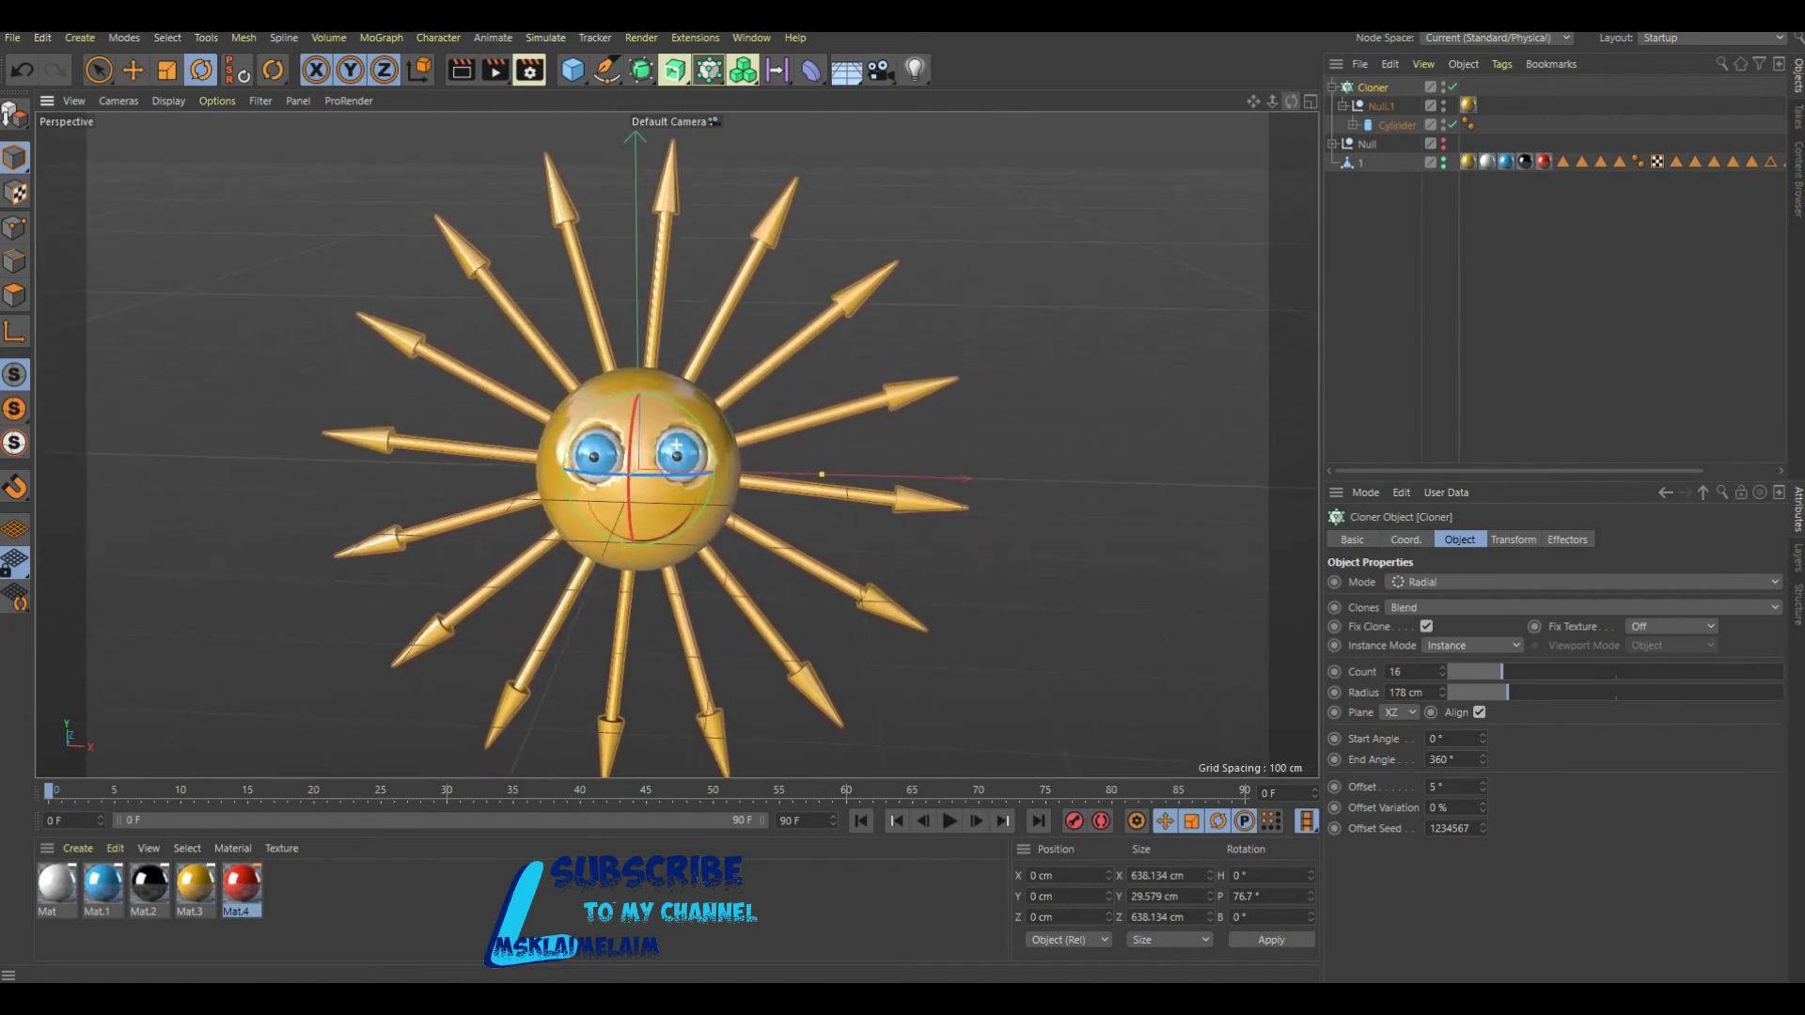
pyautogui.click(461, 69)
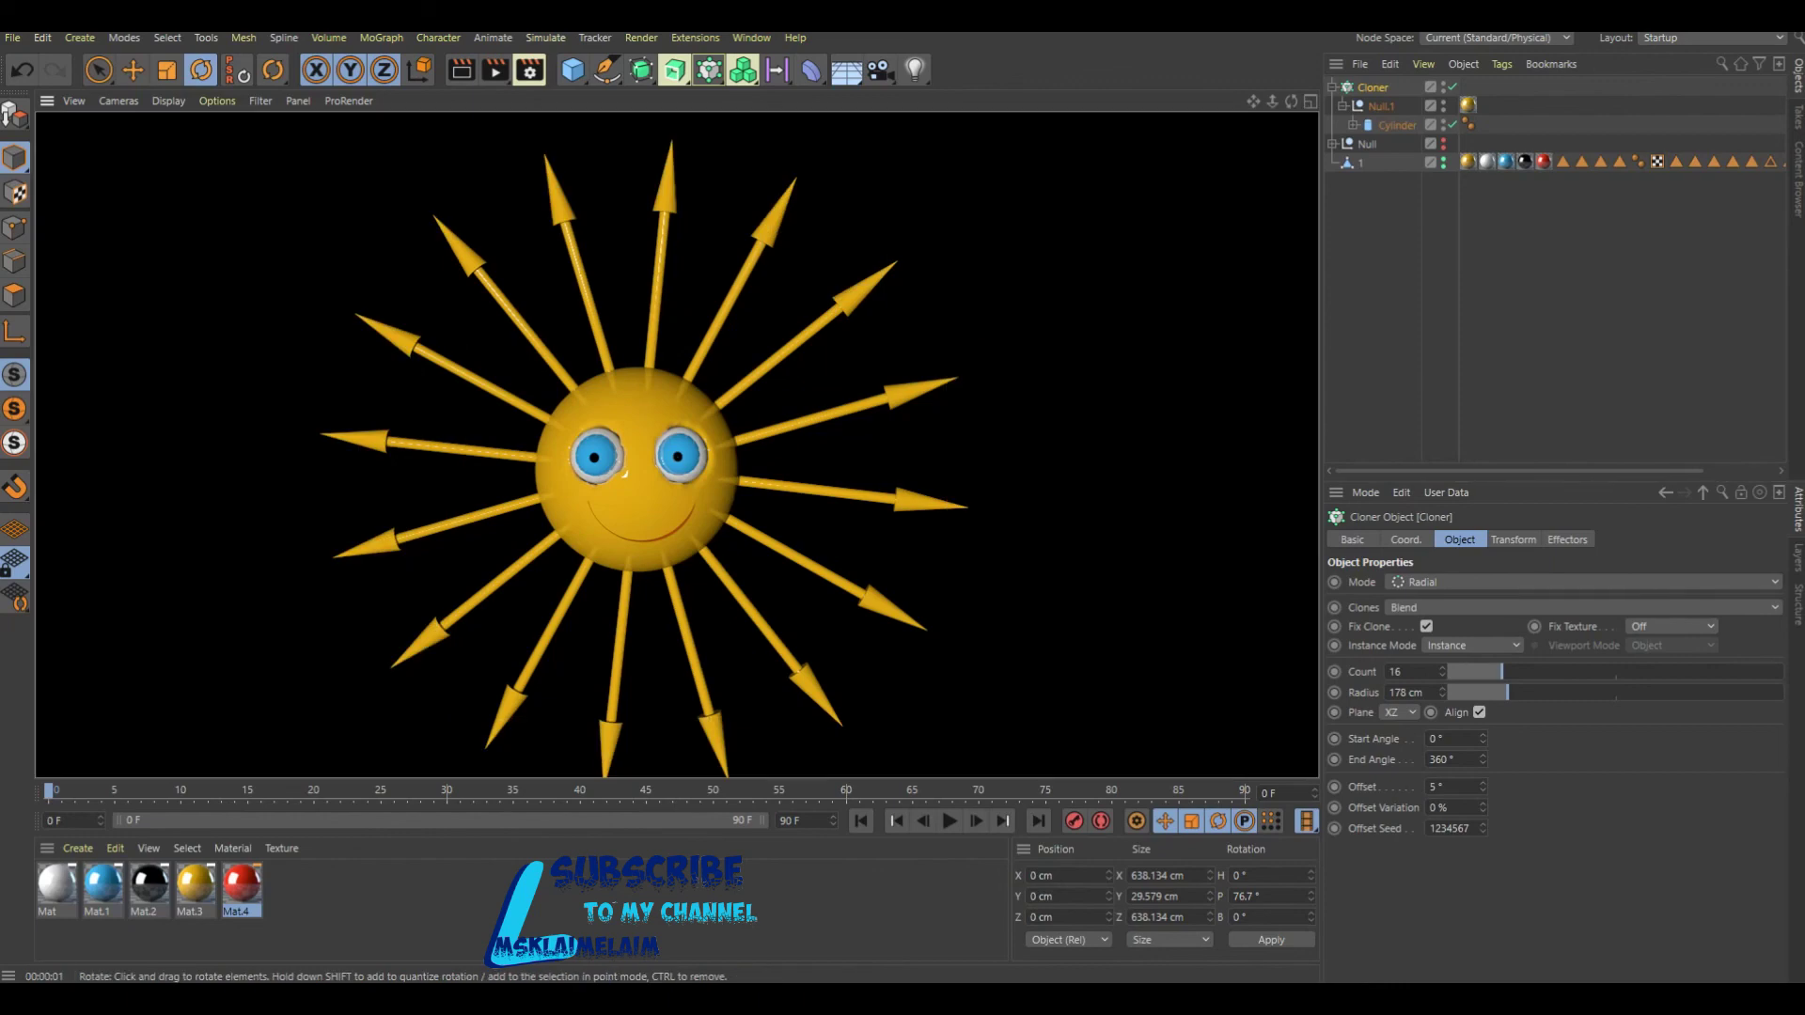
pyautogui.keyDown('alt'); pyautogui.moveTo(658, 451); pyautogui.dragTo(977, 465); pyautogui.keyUp('alt')
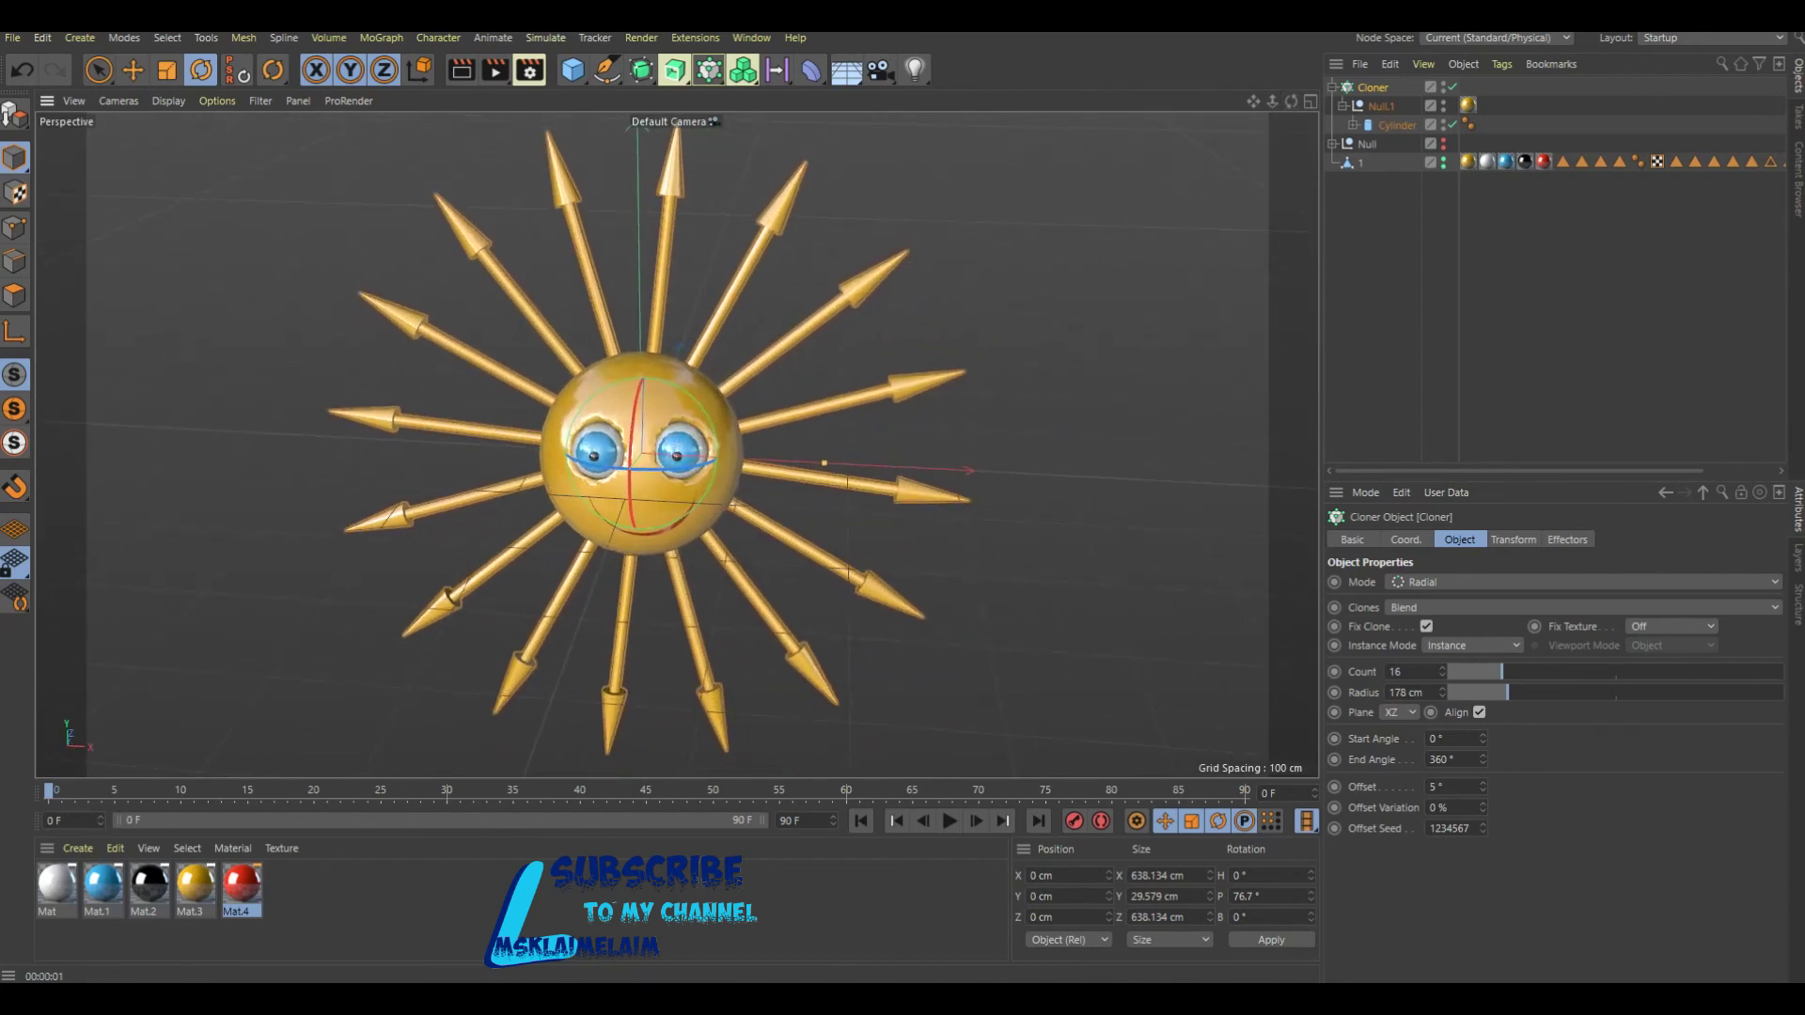
pyautogui.hotkey('ctrl', 'r')
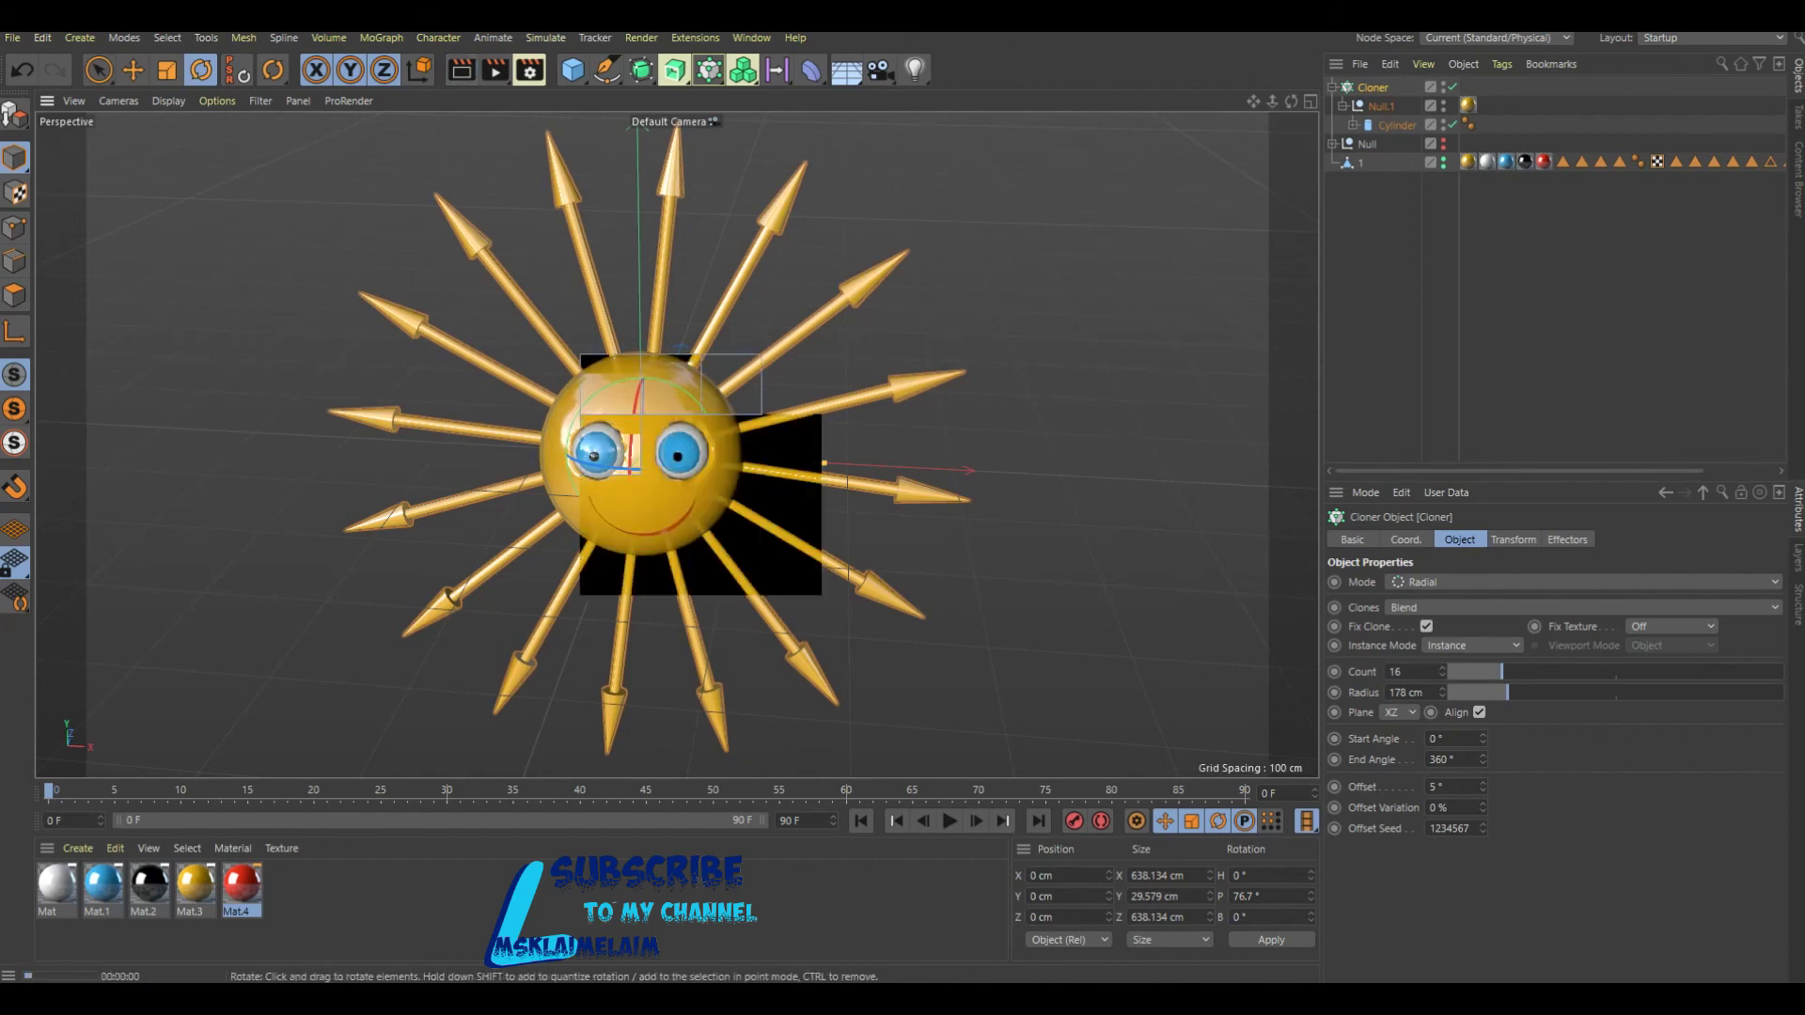